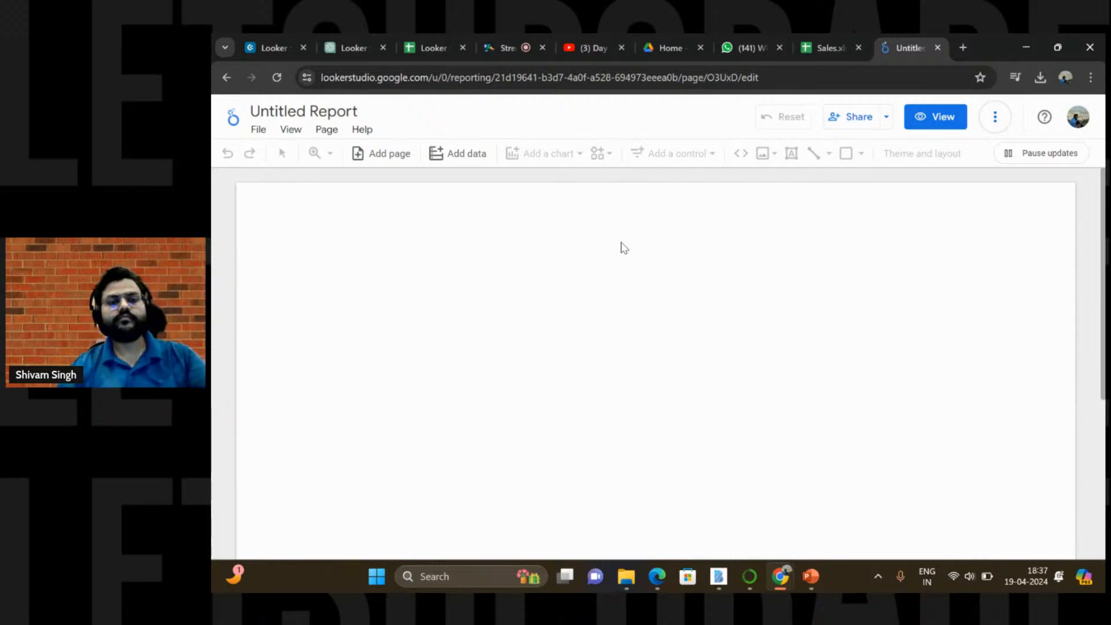
# Step: Add the Google Ads worksheet of the Google Sheets file "gaille.me - Data blending test dataset" to the report as a data source
pyautogui.click(443, 165)
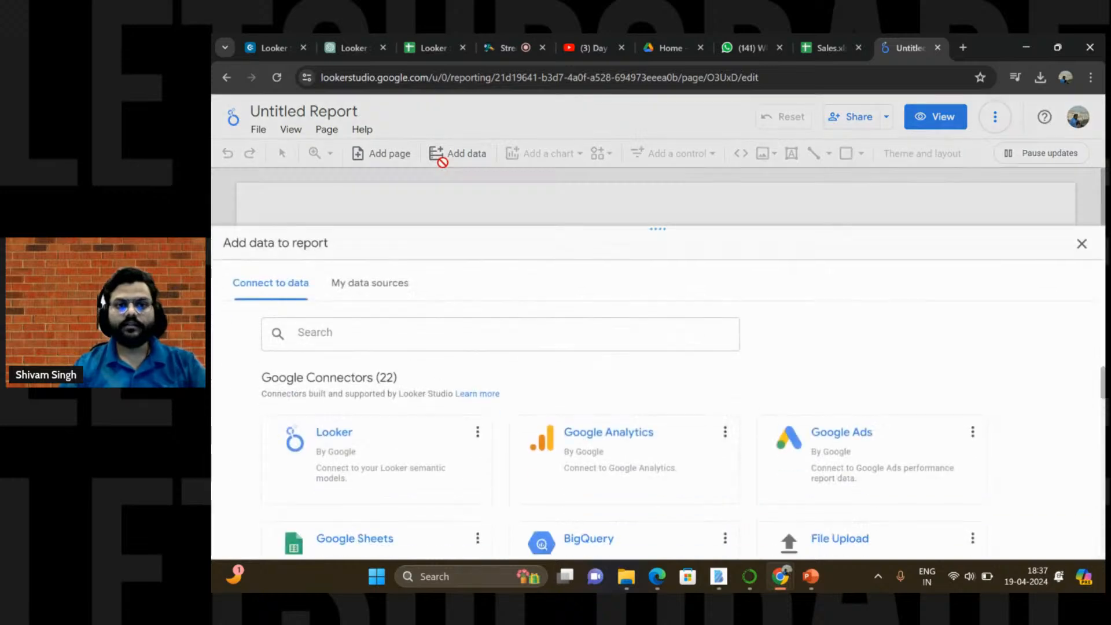
pyautogui.scroll(-1, 384, 452)
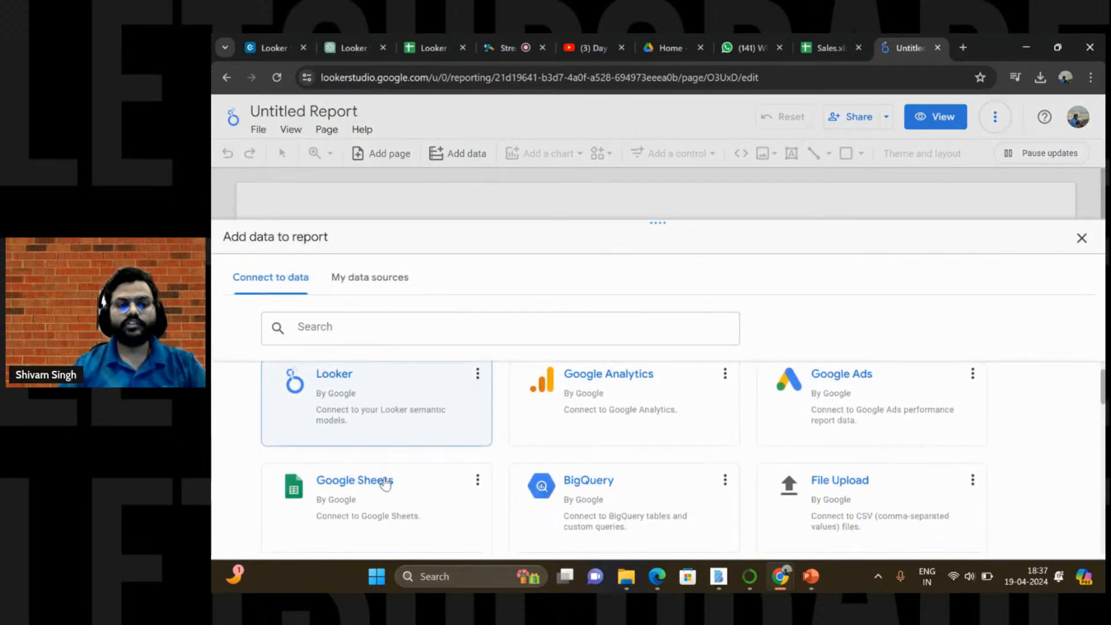
pyautogui.click(370, 492)
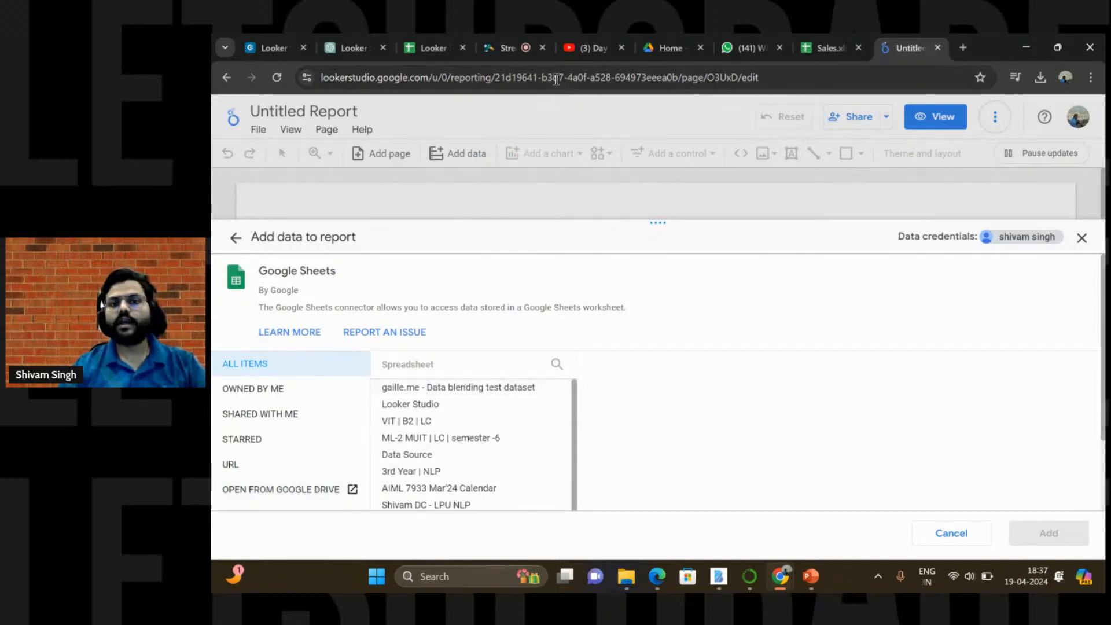
pyautogui.click(577, 48)
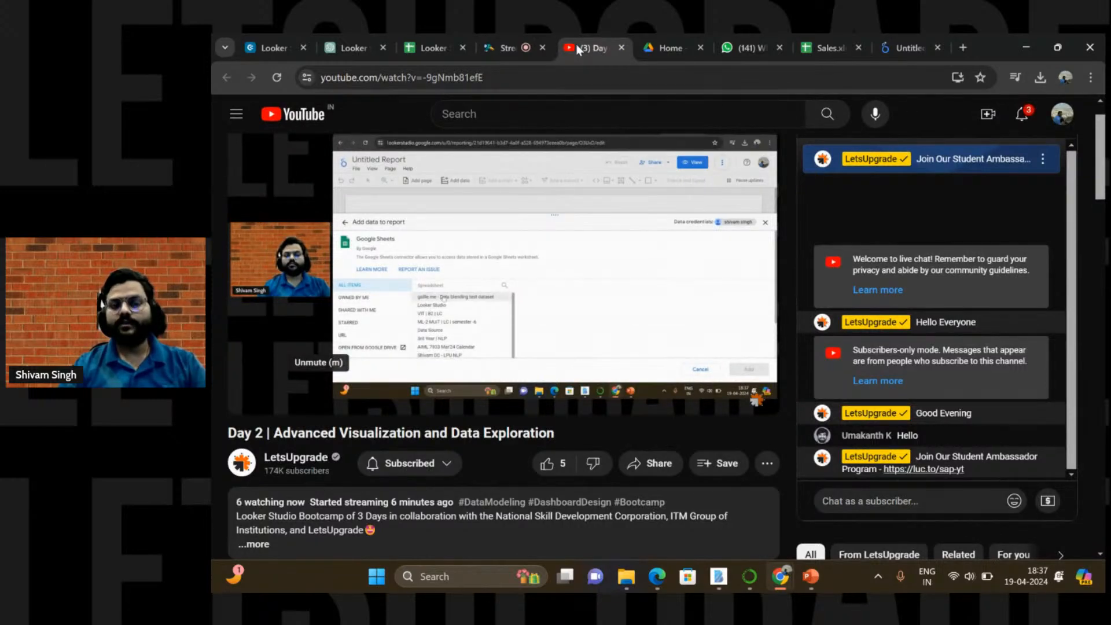
pyautogui.click(886, 48)
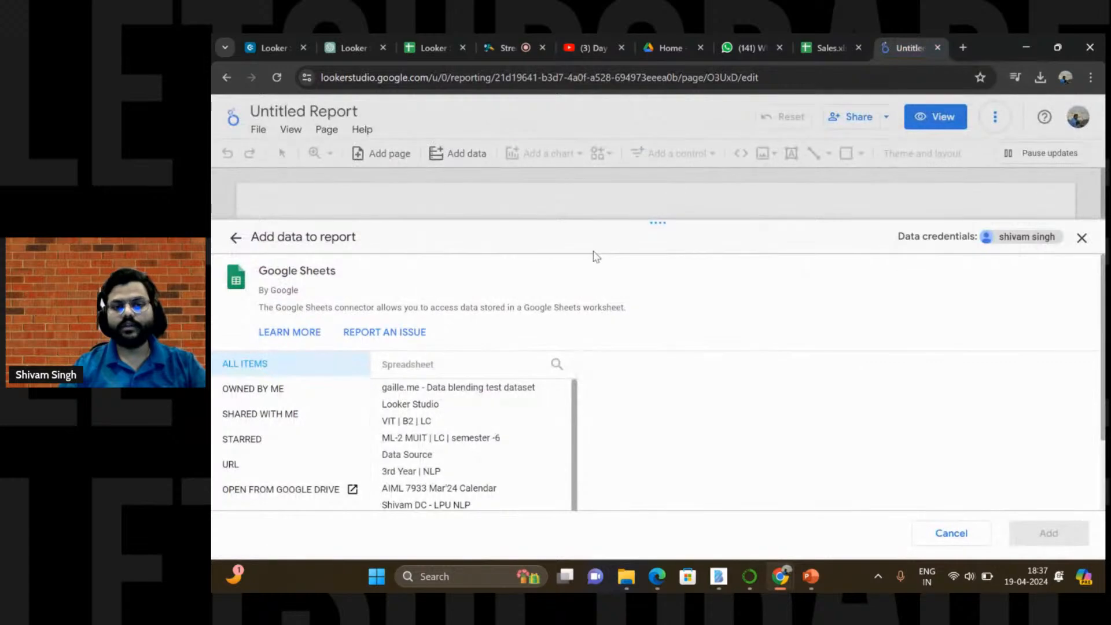
pyautogui.click(452, 389)
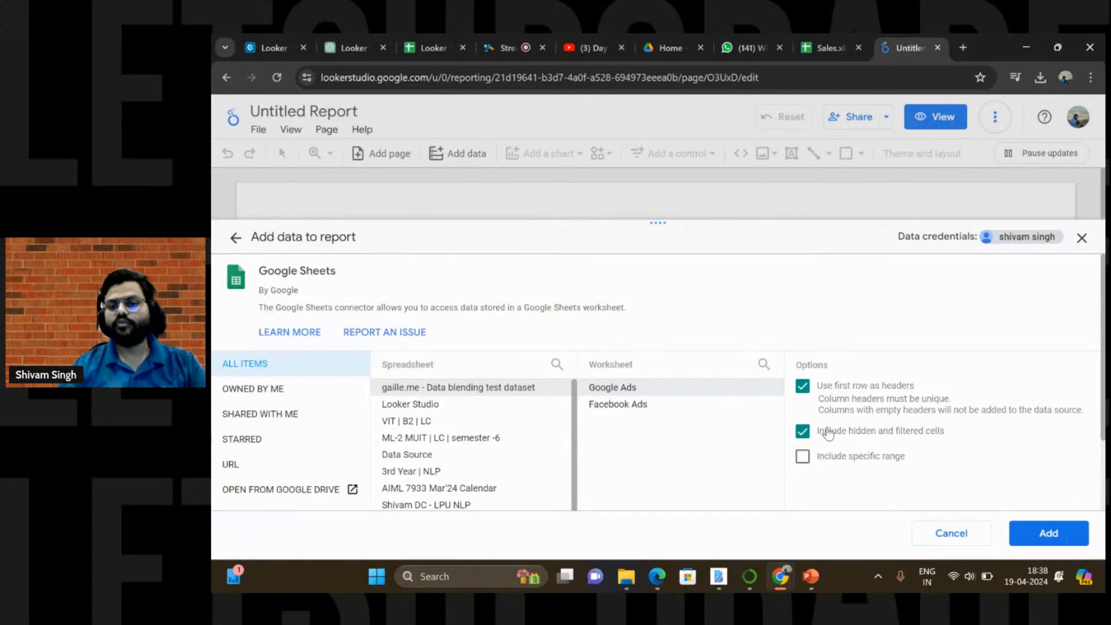
pyautogui.click(1042, 539)
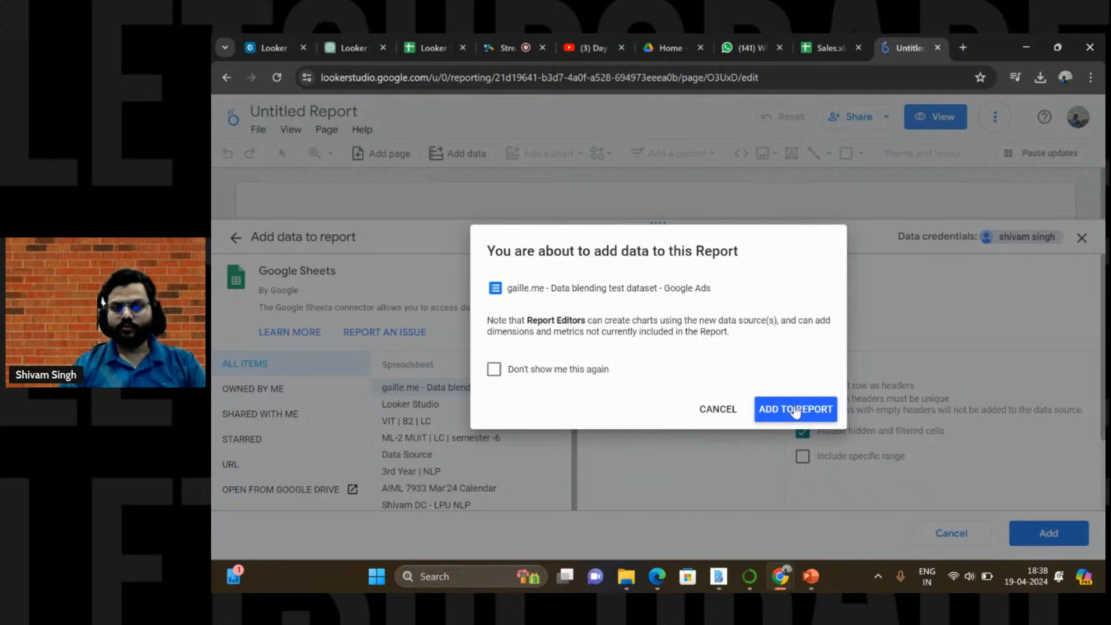
pyautogui.click(796, 410)
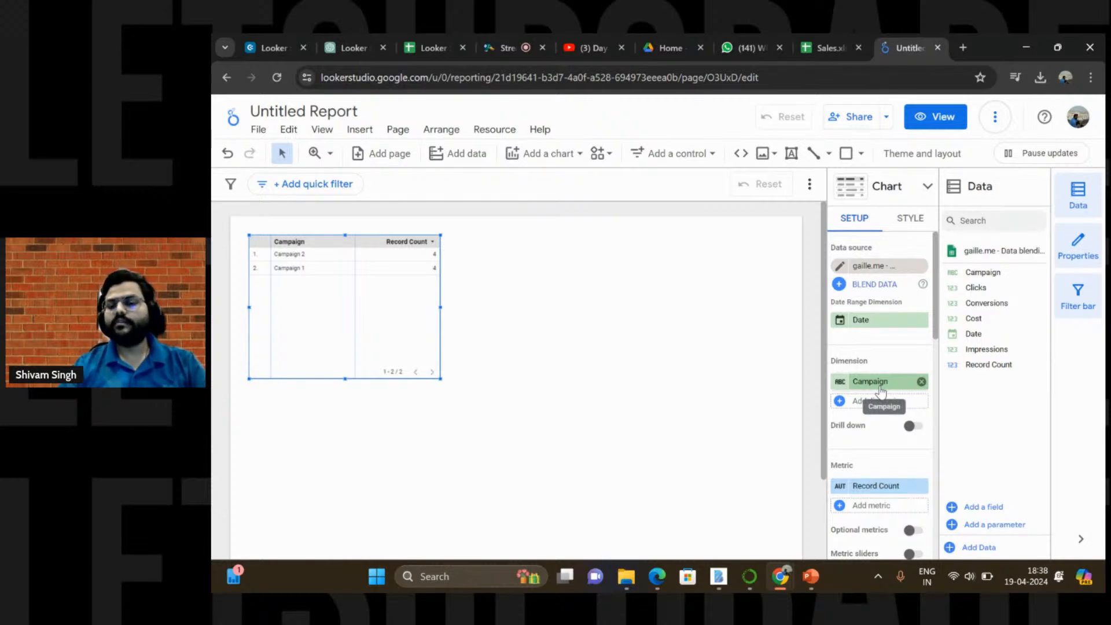
# Step: Set the table's dimensions to Date followed by Campaign, and widen the table on the canvas
pyautogui.click(922, 381)
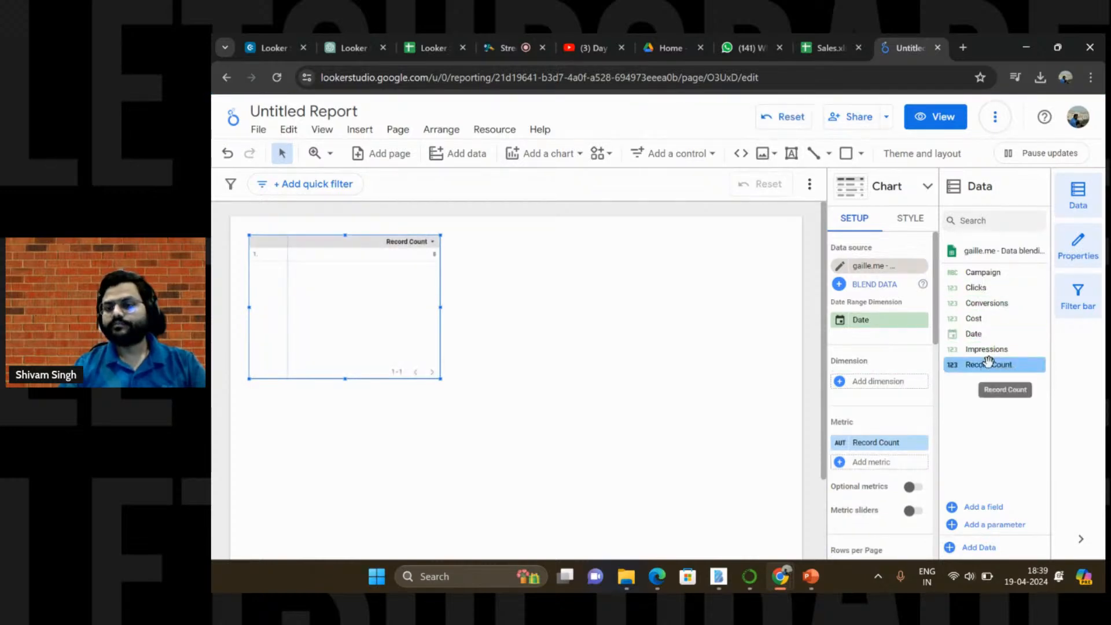
pyautogui.moveTo(975, 334); pyautogui.dragTo(870, 393)
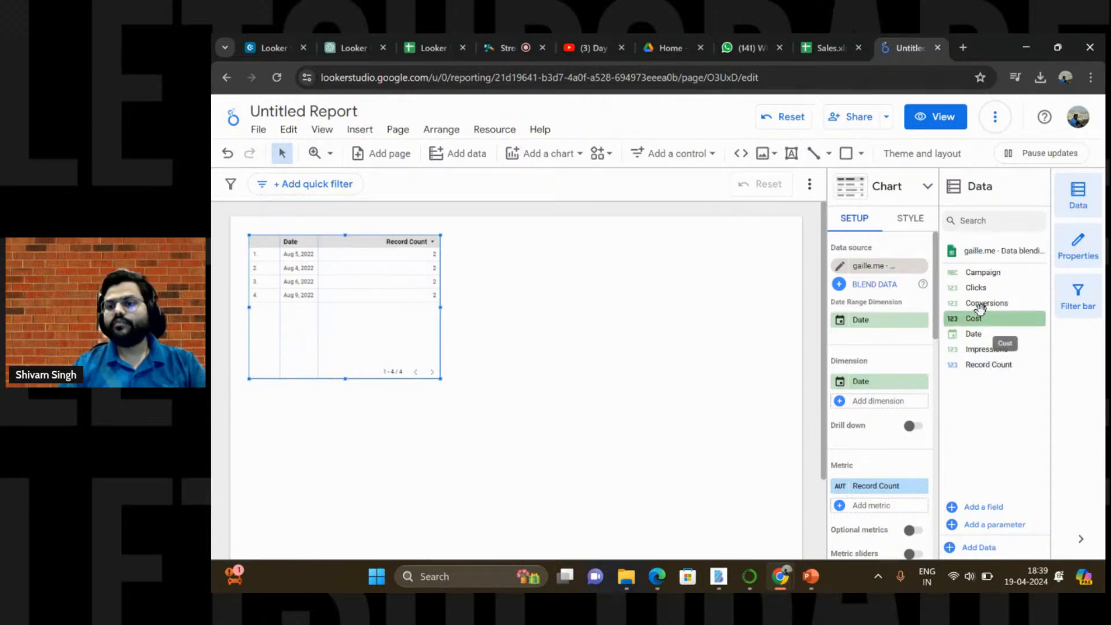
pyautogui.moveTo(979, 275); pyautogui.dragTo(874, 412)
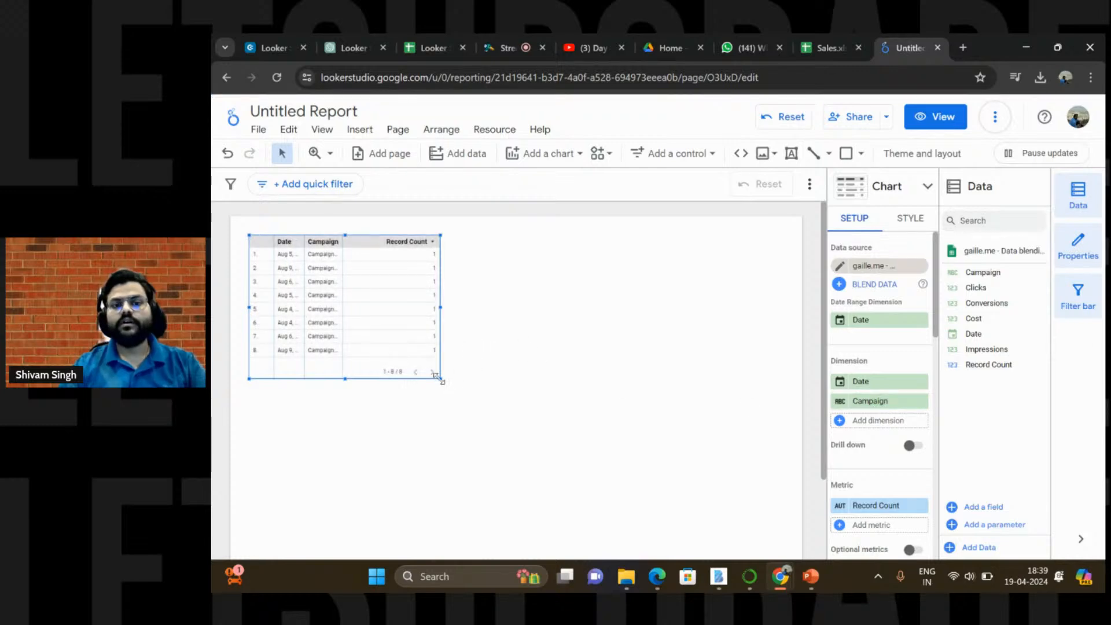
pyautogui.moveTo(438, 377); pyautogui.dragTo(513, 361)
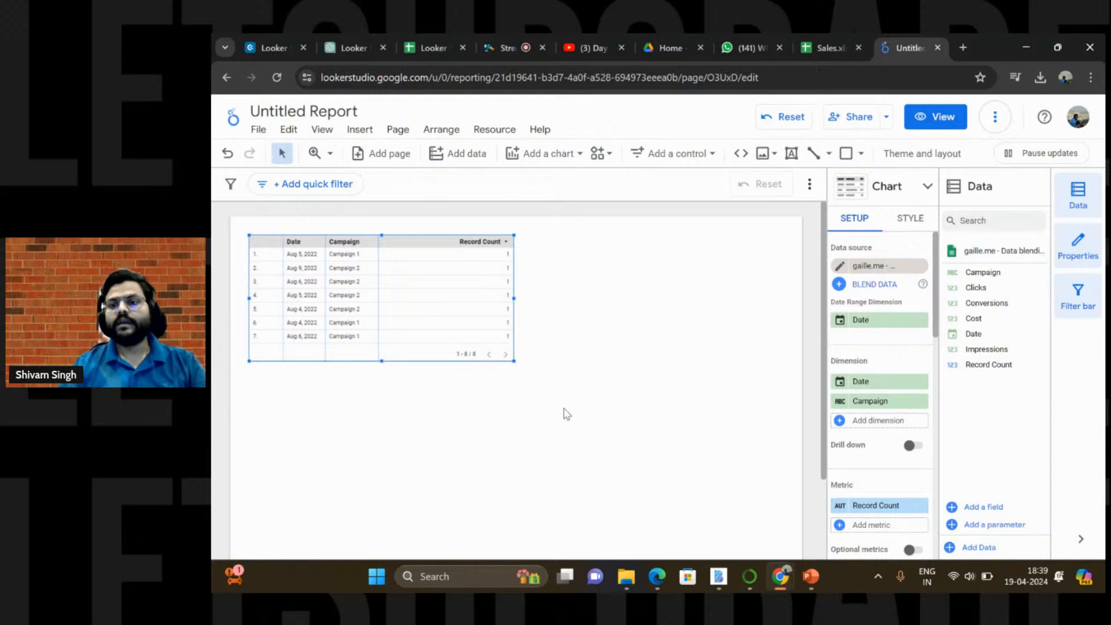
# Step: Replace the table's Record Count metric with Clicks followed by Conversions, and widen the table further
pyautogui.scroll(-1, 876, 443)
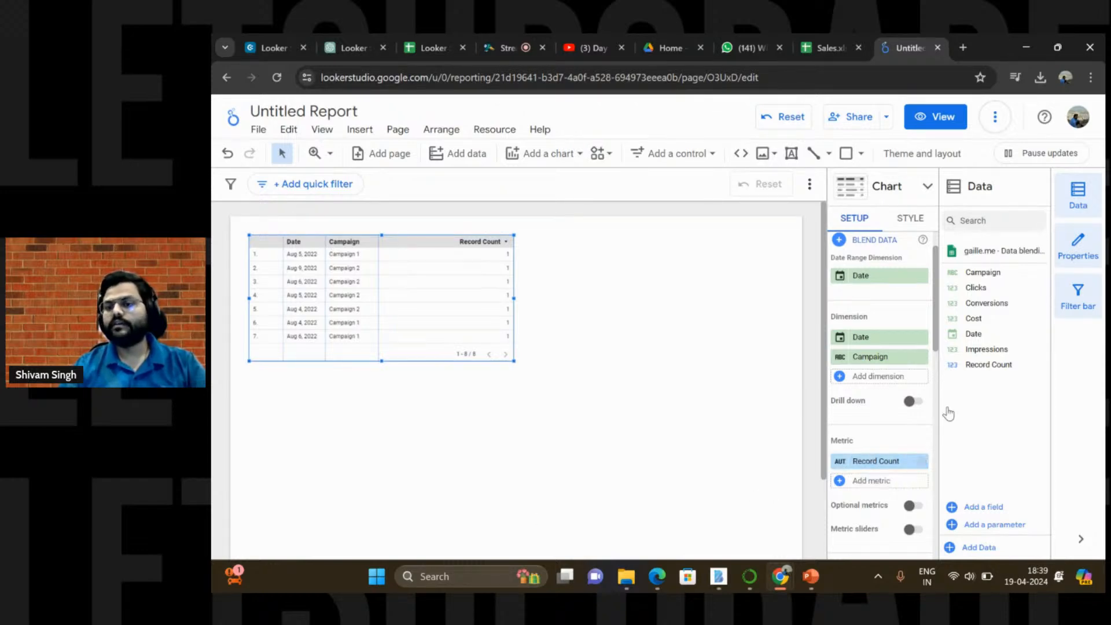
pyautogui.click(922, 462)
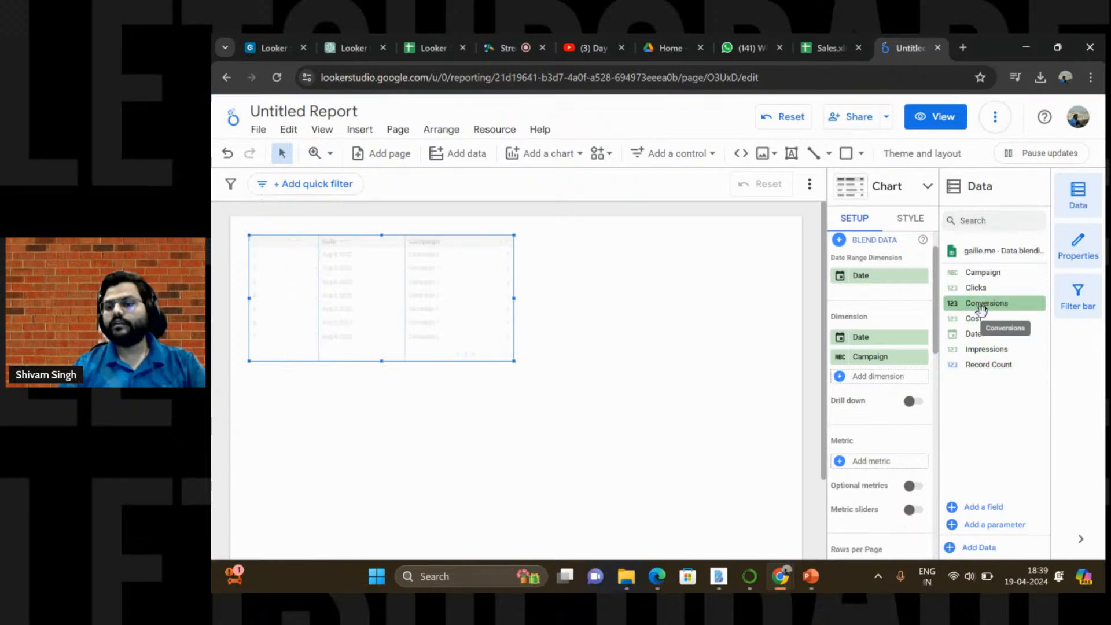
pyautogui.moveTo(983, 305); pyautogui.dragTo(879, 471)
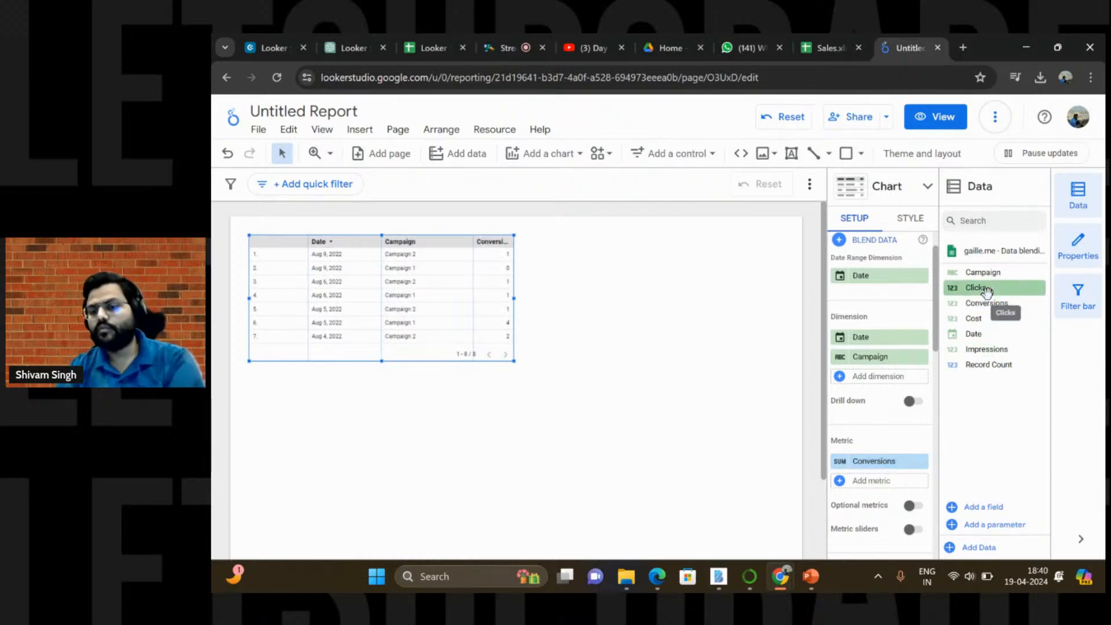
pyautogui.moveTo(986, 291); pyautogui.dragTo(889, 492)
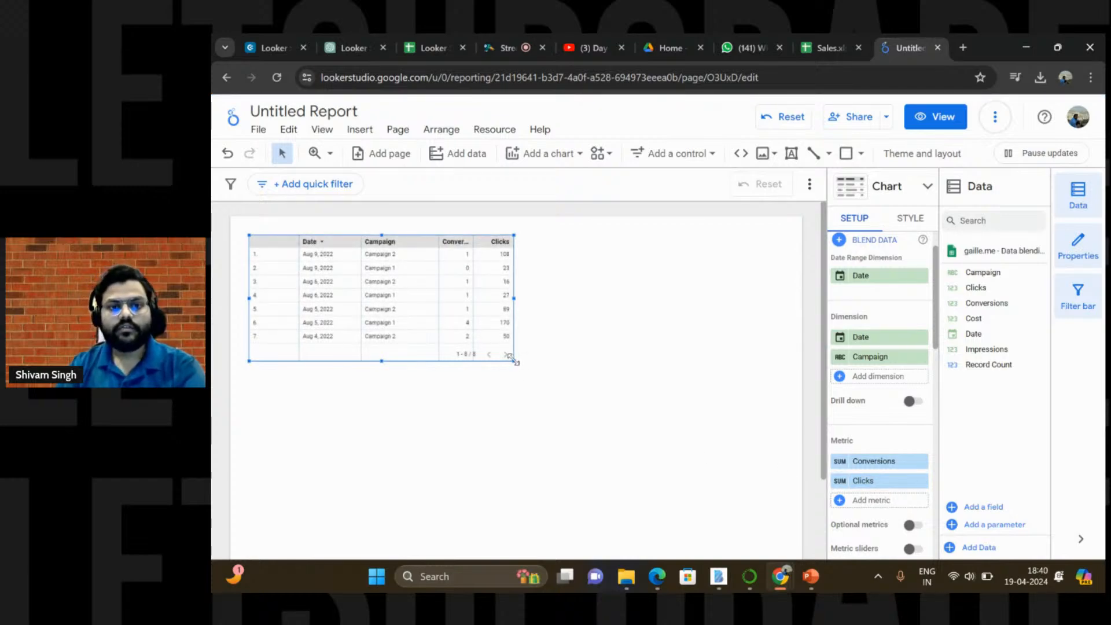
pyautogui.moveTo(513, 360); pyautogui.dragTo(559, 360)
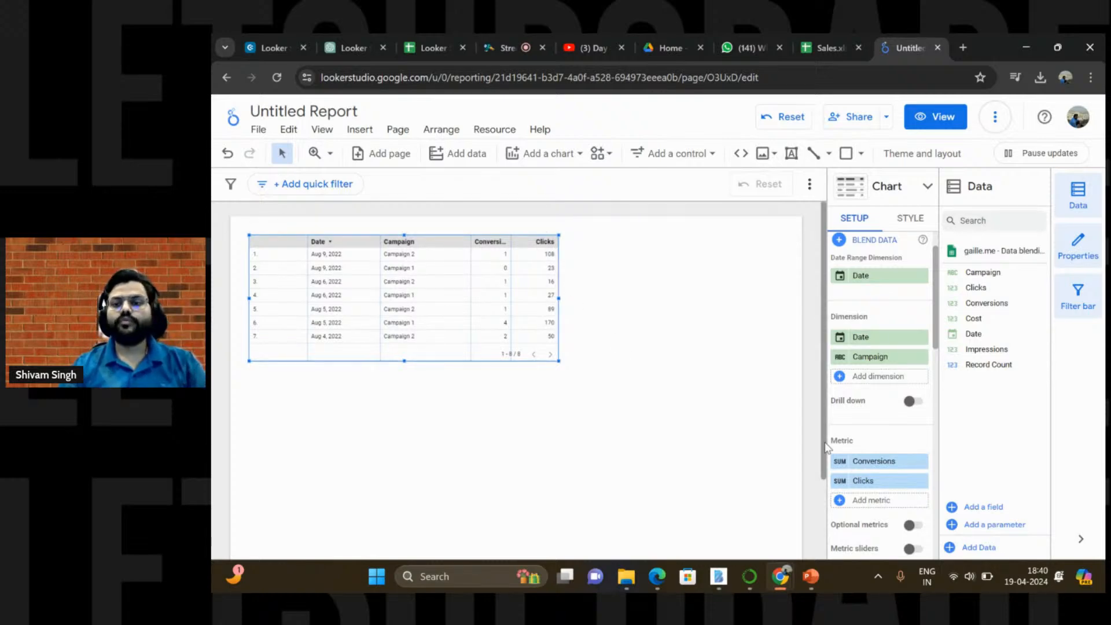
pyautogui.moveTo(866, 465); pyautogui.dragTo(871, 484)
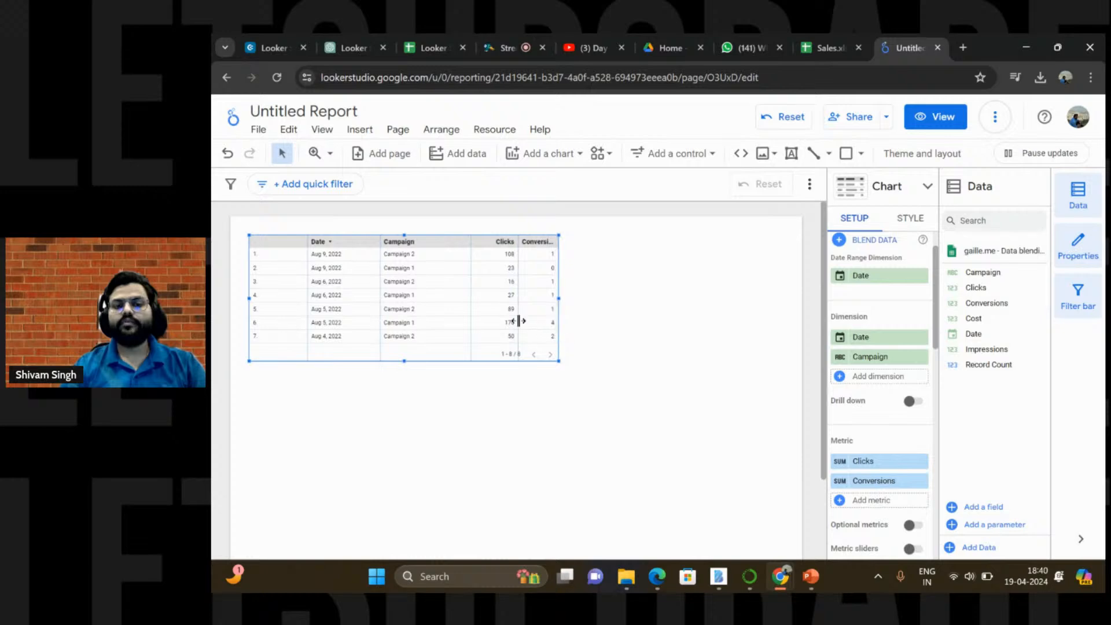
# Step: Resize the table's columns to fit their data and shrink the table's frame
pyautogui.rightClick(422, 284)
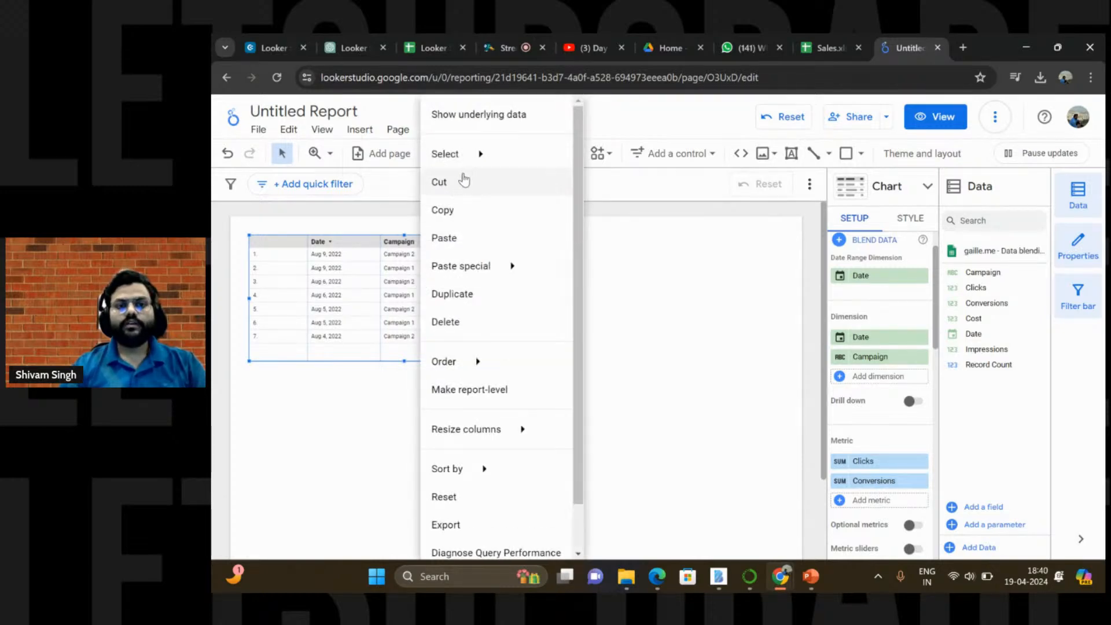
pyautogui.moveTo(467, 167)
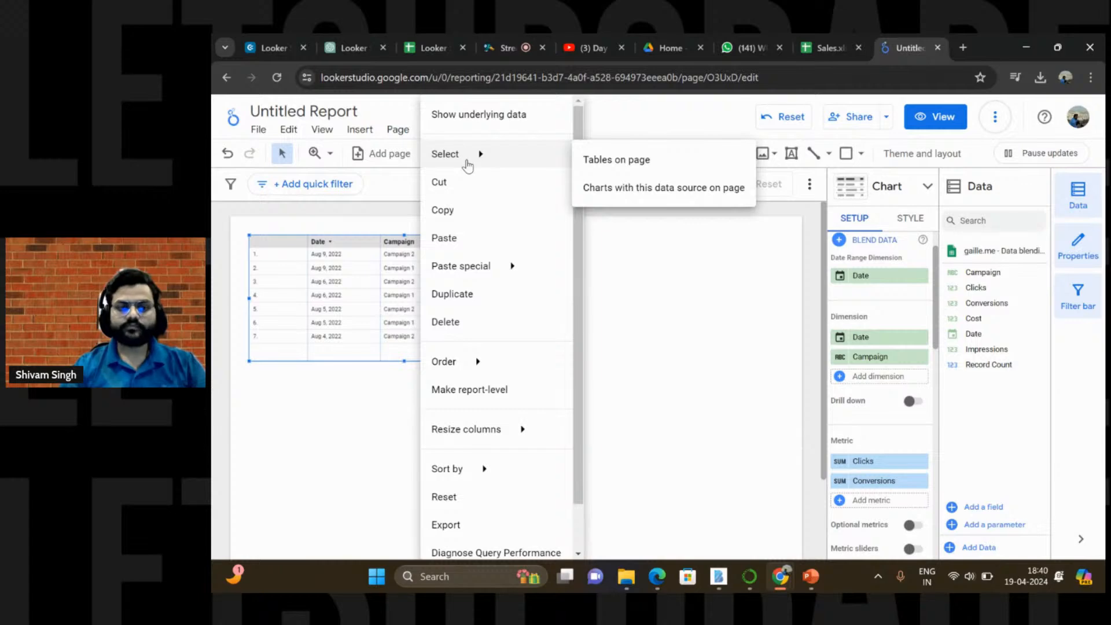
pyautogui.moveTo(491, 367)
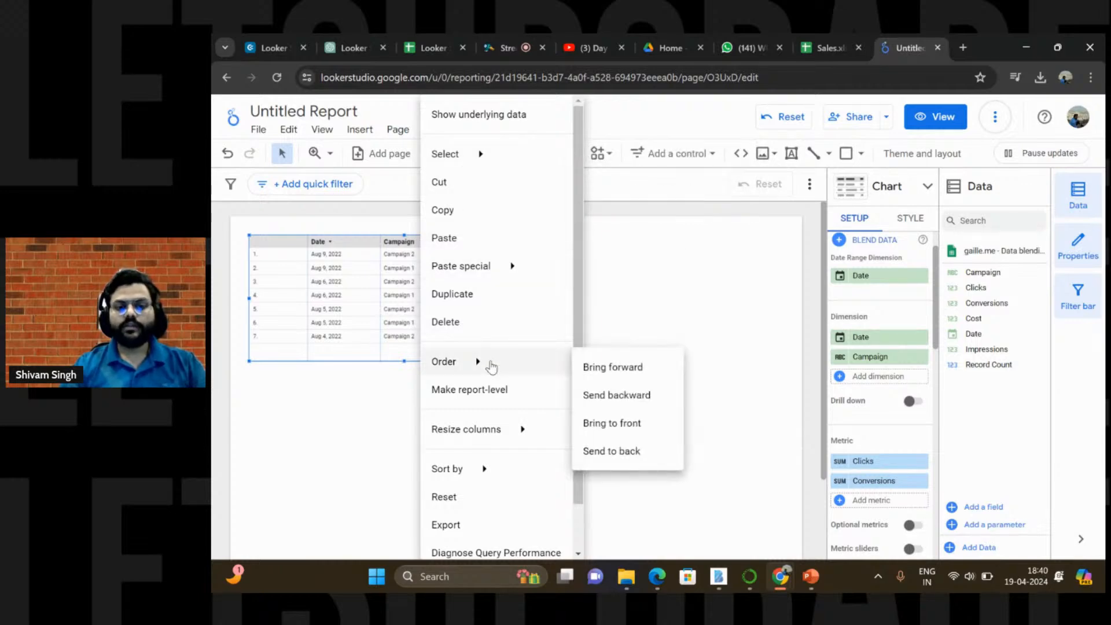
pyautogui.scroll(-1, 491, 367)
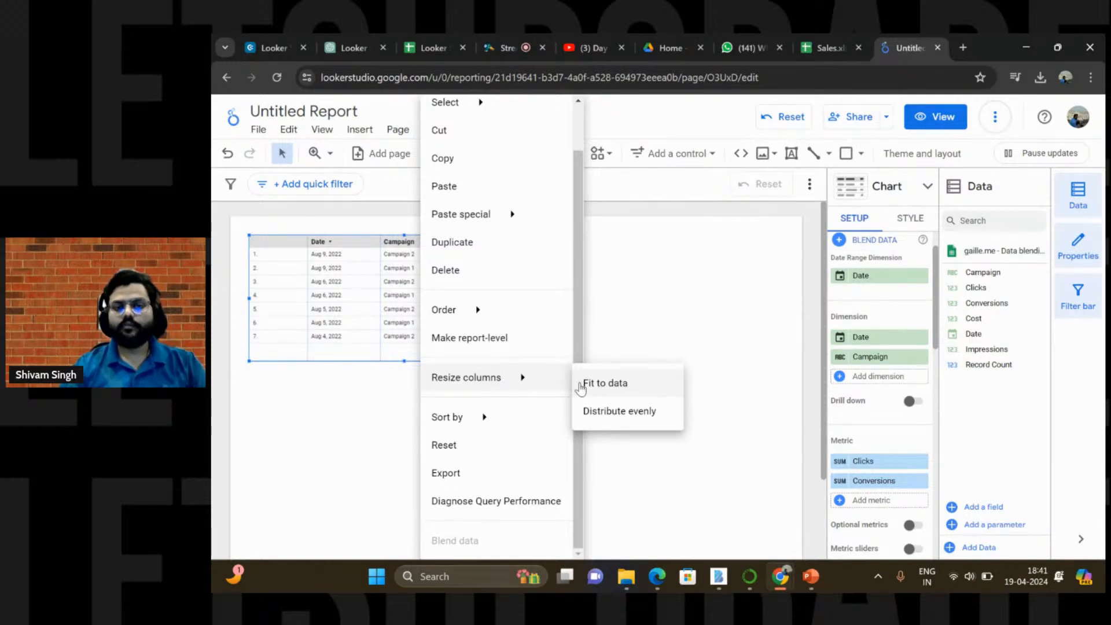
pyautogui.click(581, 383)
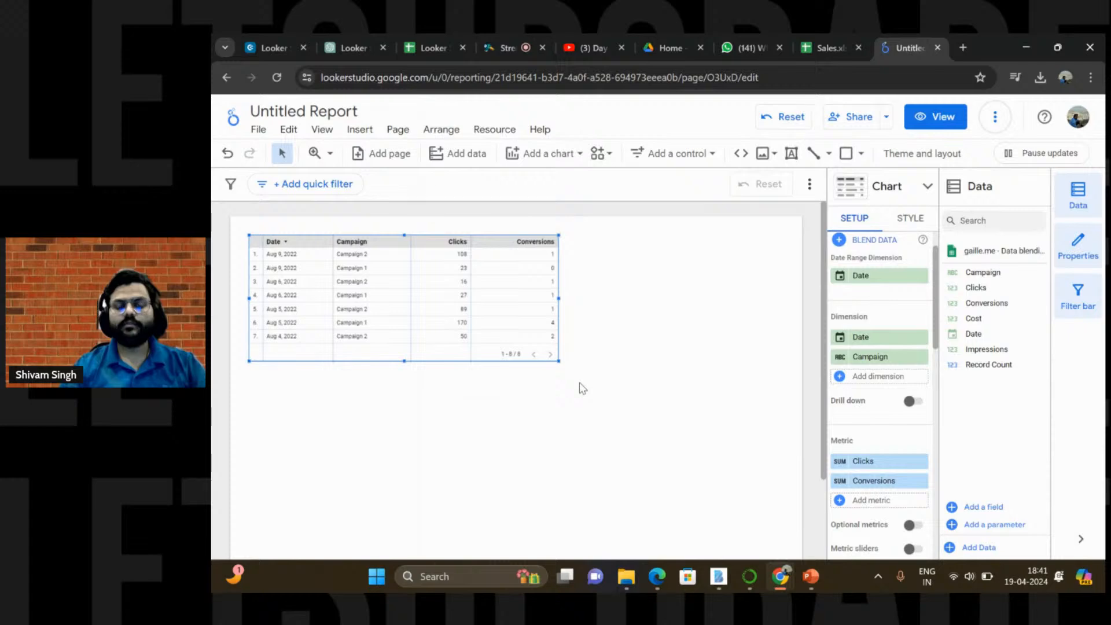
pyautogui.moveTo(559, 361); pyautogui.dragTo(496, 355)
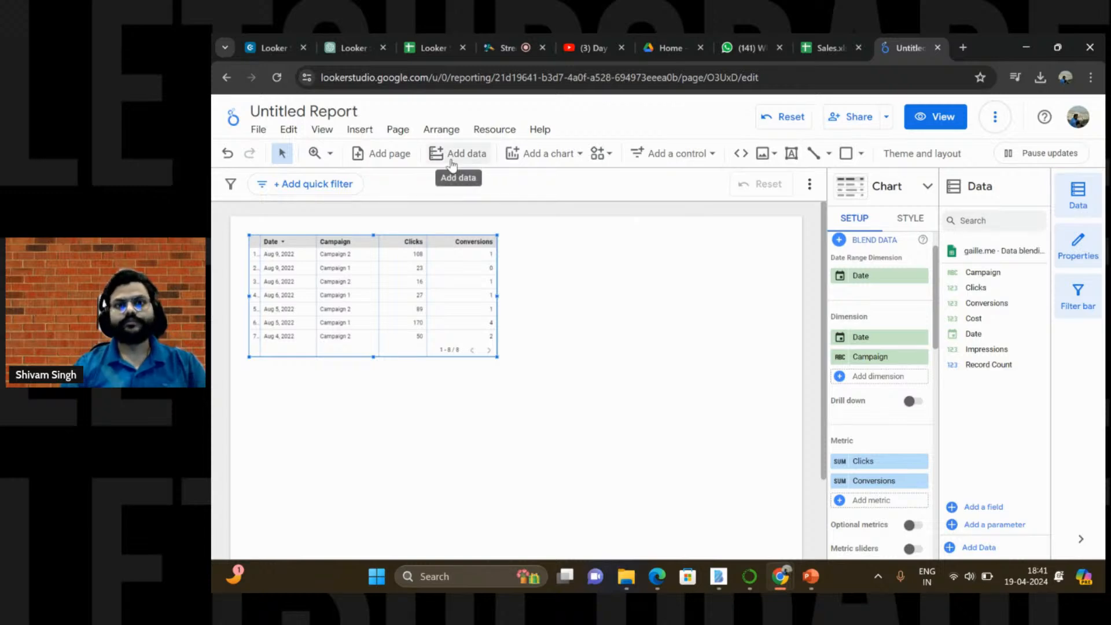
# Step: Through the report's added data sources, add the Facebook Ads worksheet of "gaille.me - Data blending test dataset" from Google Sheets, then deselect the table
pyautogui.click(442, 132)
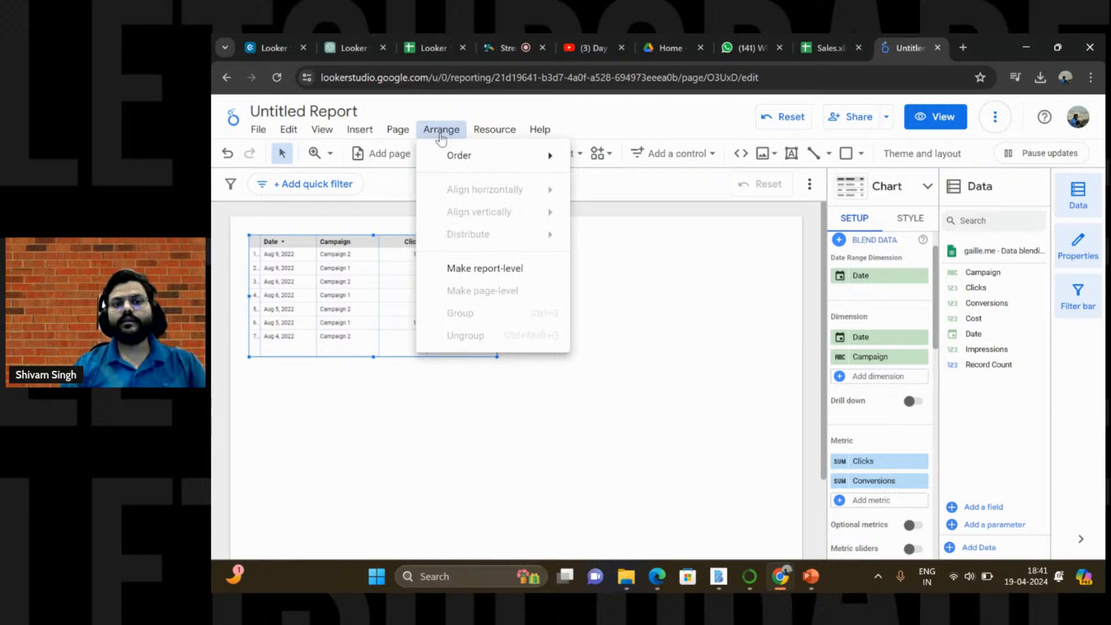
pyautogui.click(485, 137)
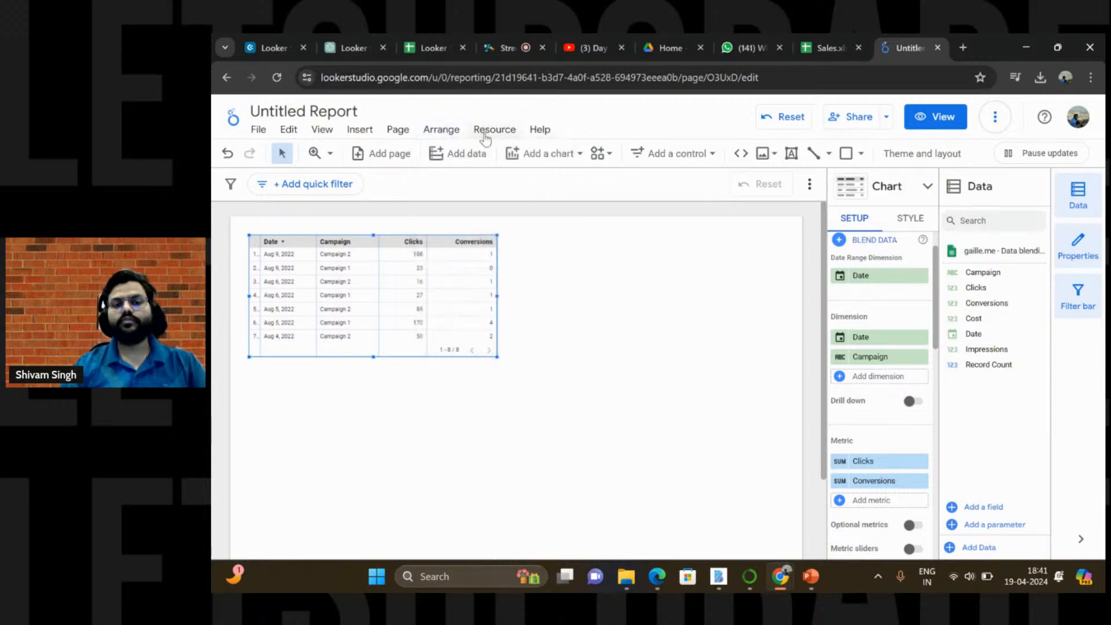
pyautogui.click(485, 137)
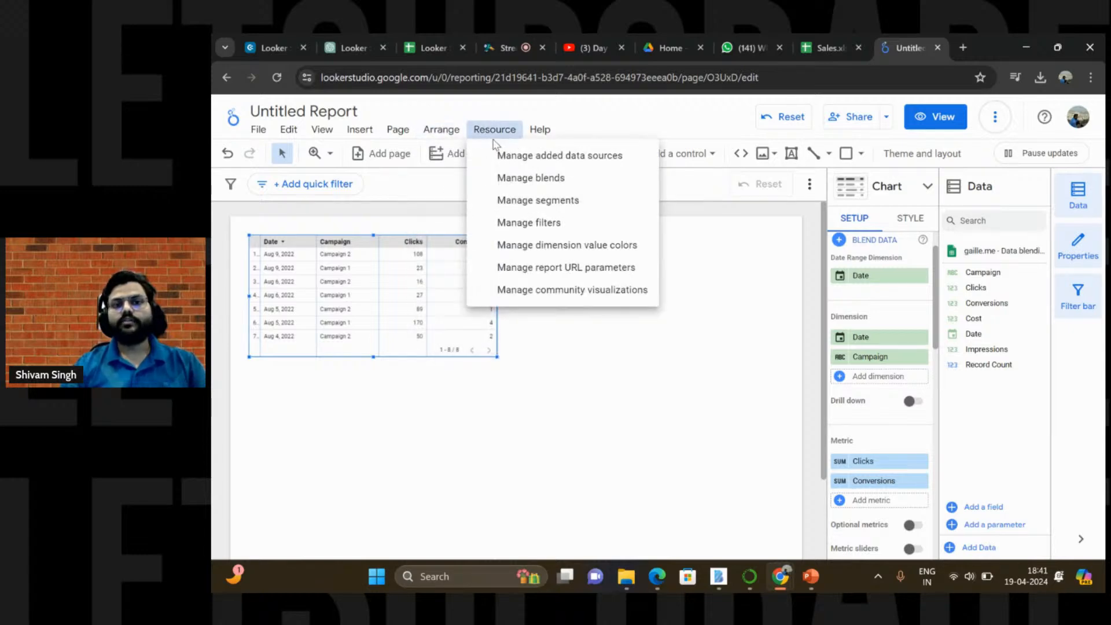
pyautogui.click(543, 156)
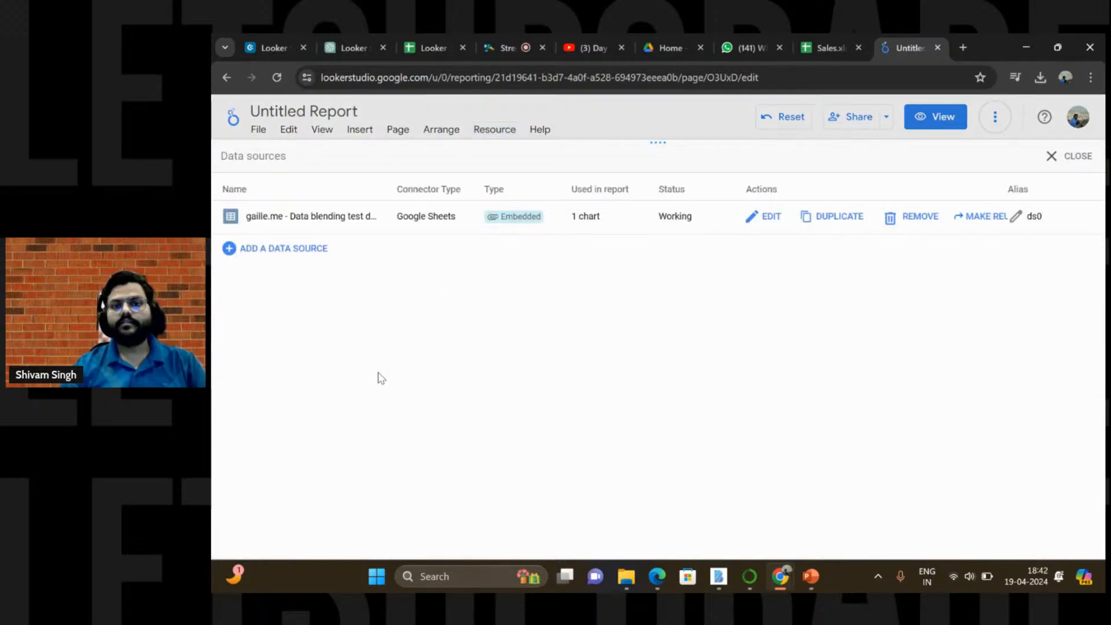
pyautogui.click(281, 256)
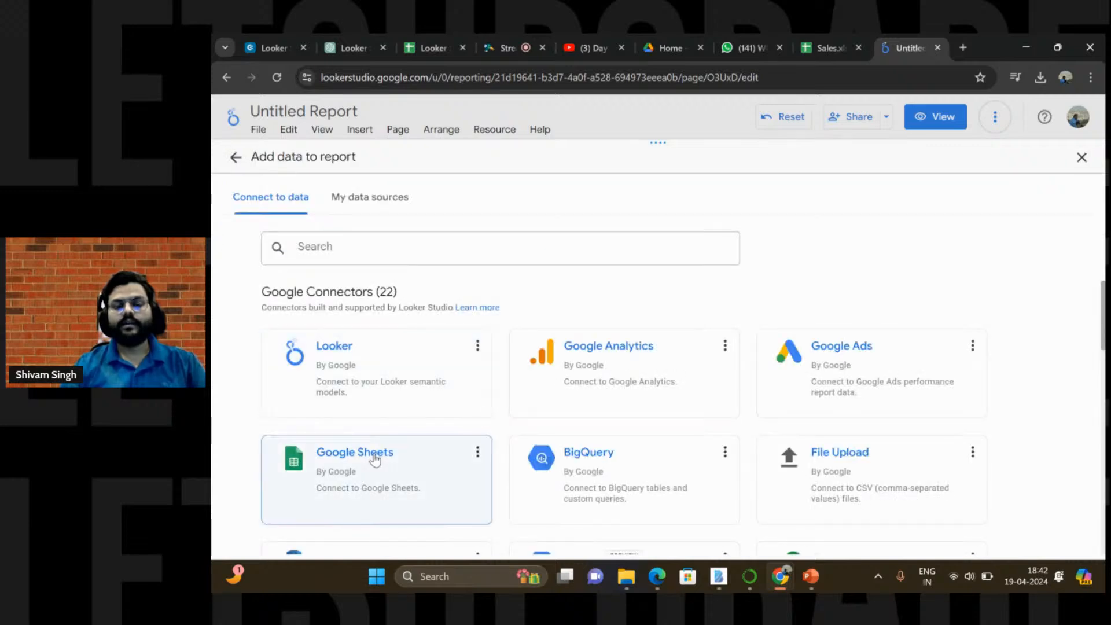
pyautogui.click(375, 460)
pyautogui.click(374, 458)
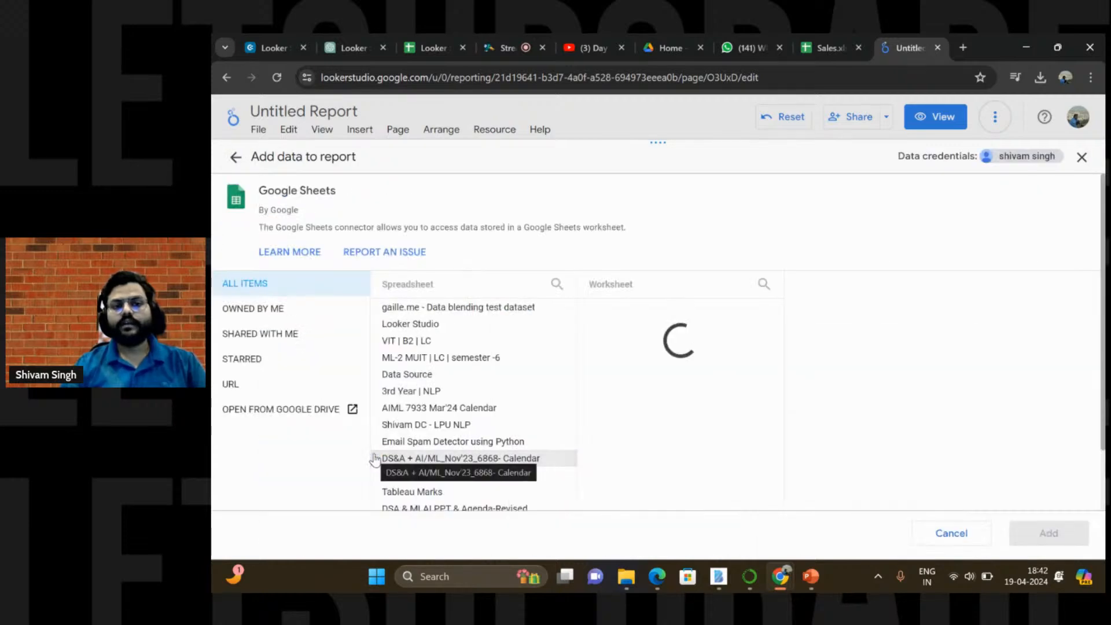
pyautogui.click(479, 312)
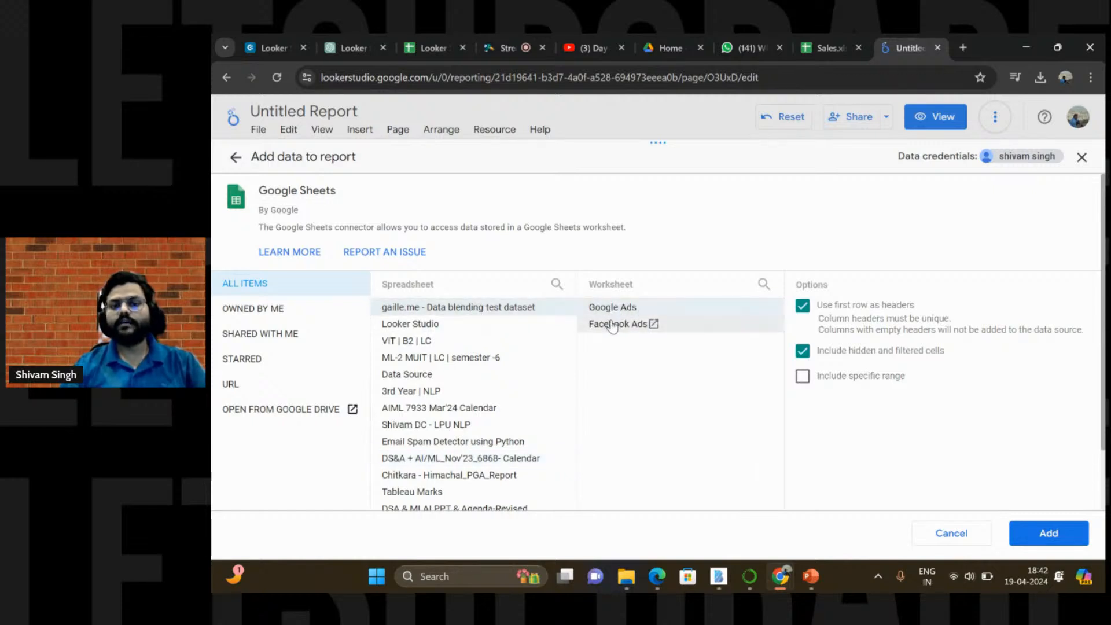
pyautogui.click(613, 326)
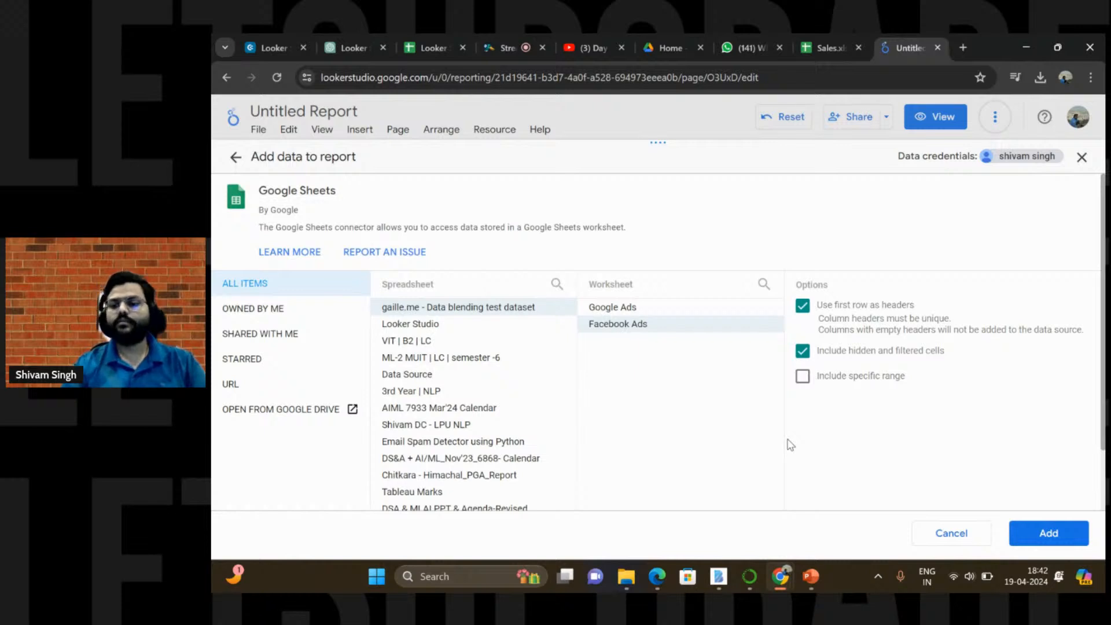
pyautogui.click(1034, 535)
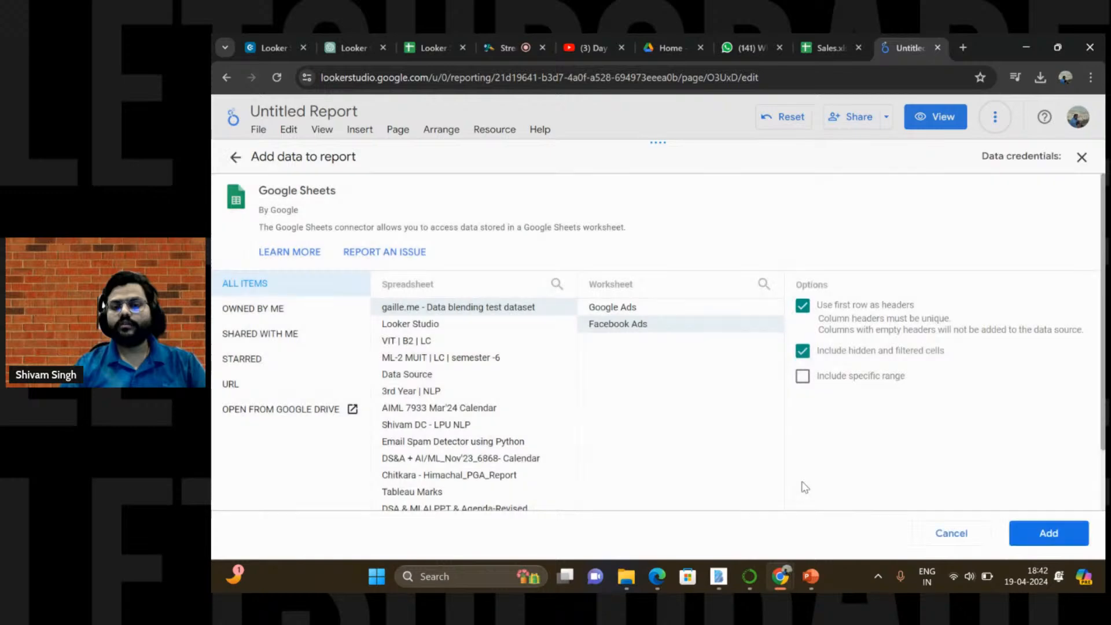
pyautogui.click(805, 413)
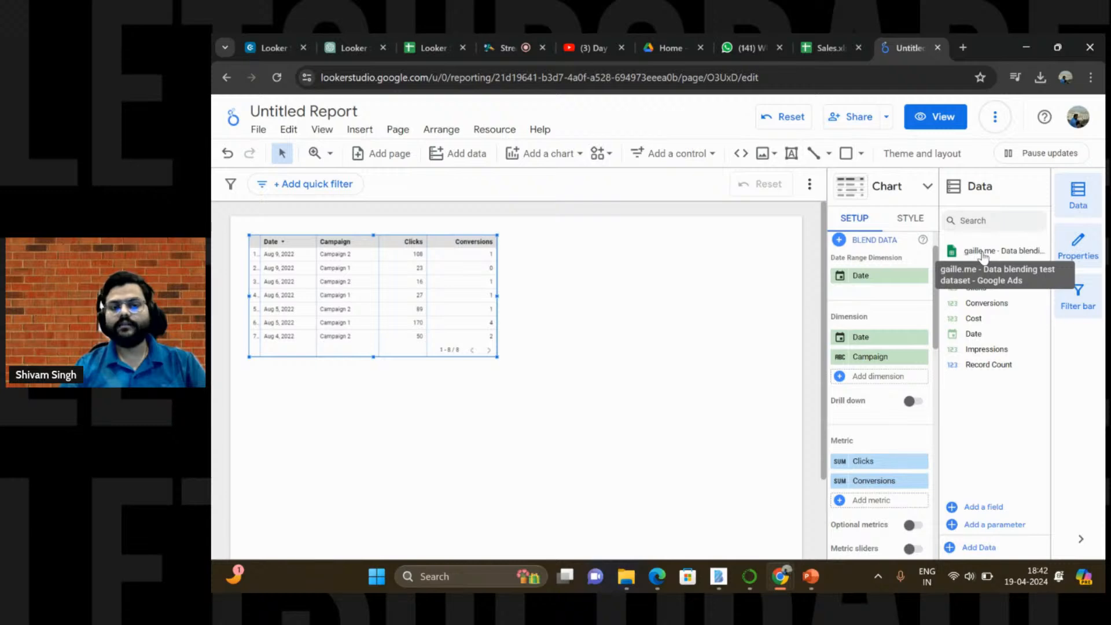
pyautogui.click(734, 345)
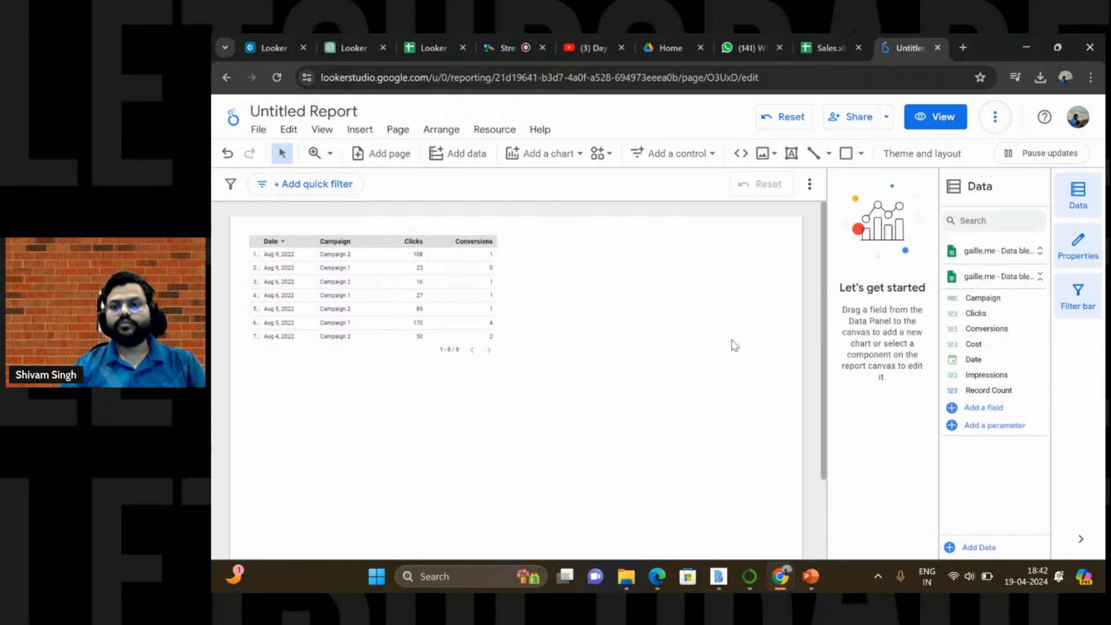
# Step: Switch the existing table's data source to the Facebook Ads worksheet of "gaille.me - Data blending test dataset"
pyautogui.click(449, 313)
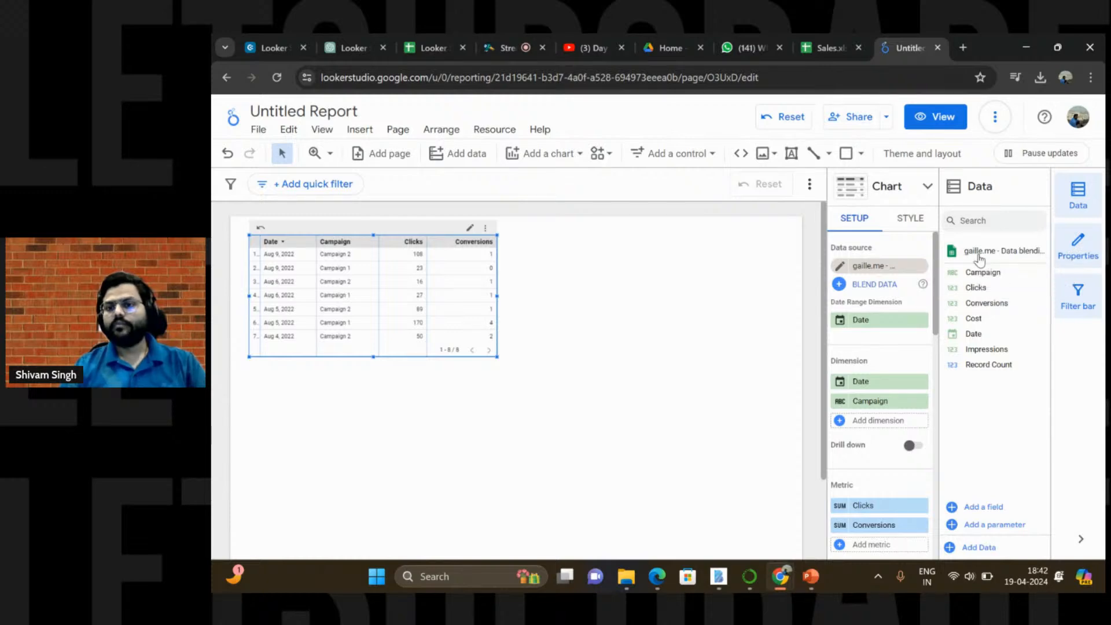
pyautogui.click(868, 268)
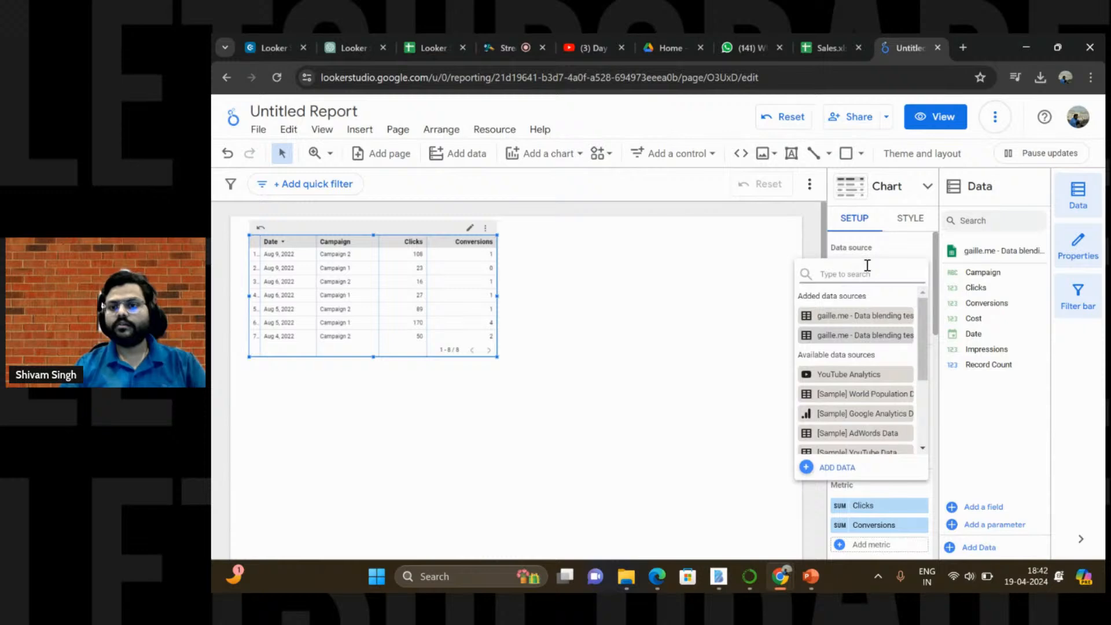
pyautogui.click(860, 319)
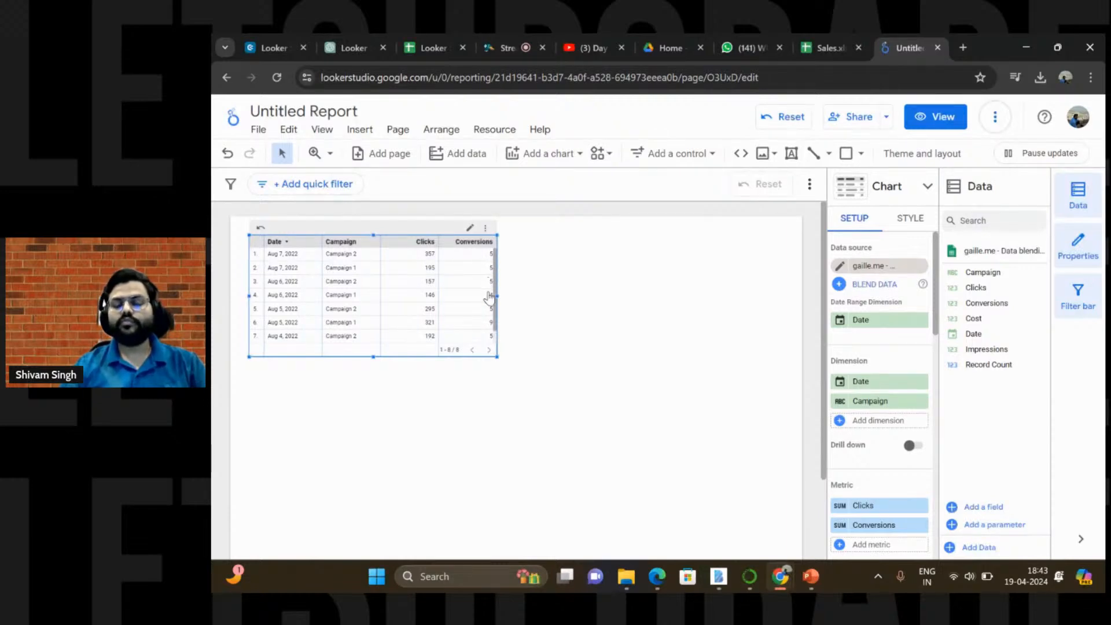
# Step: Add a second plain table to the canvas beside the existing one, and make its frame wider and slightly shorter
pyautogui.click(539, 155)
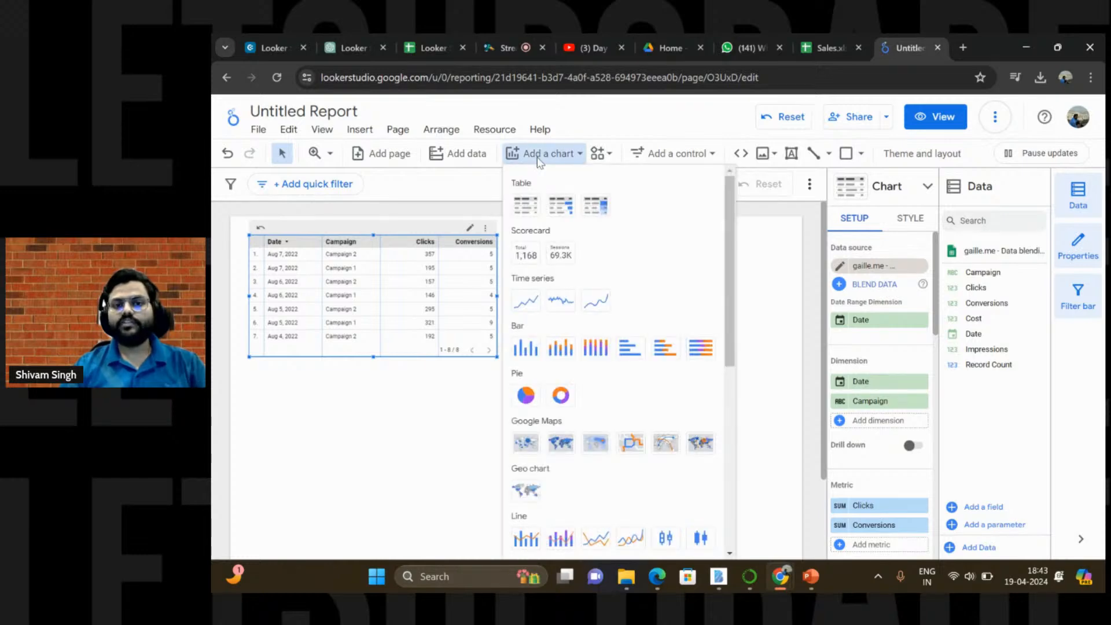
pyautogui.click(525, 206)
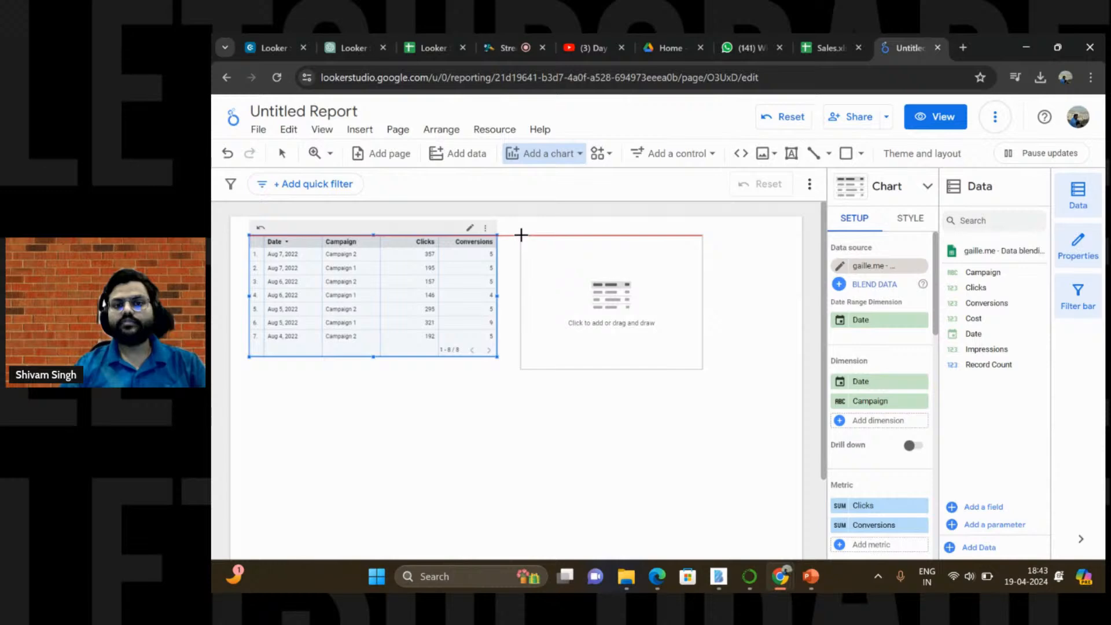
pyautogui.click(521, 235)
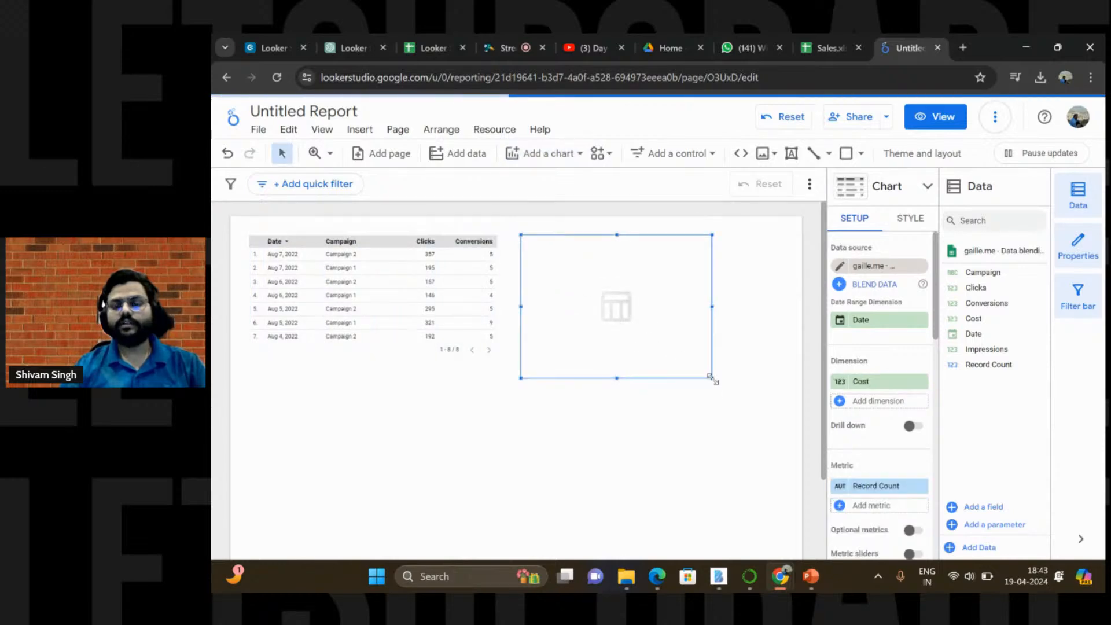
pyautogui.moveTo(712, 377); pyautogui.dragTo(775, 352)
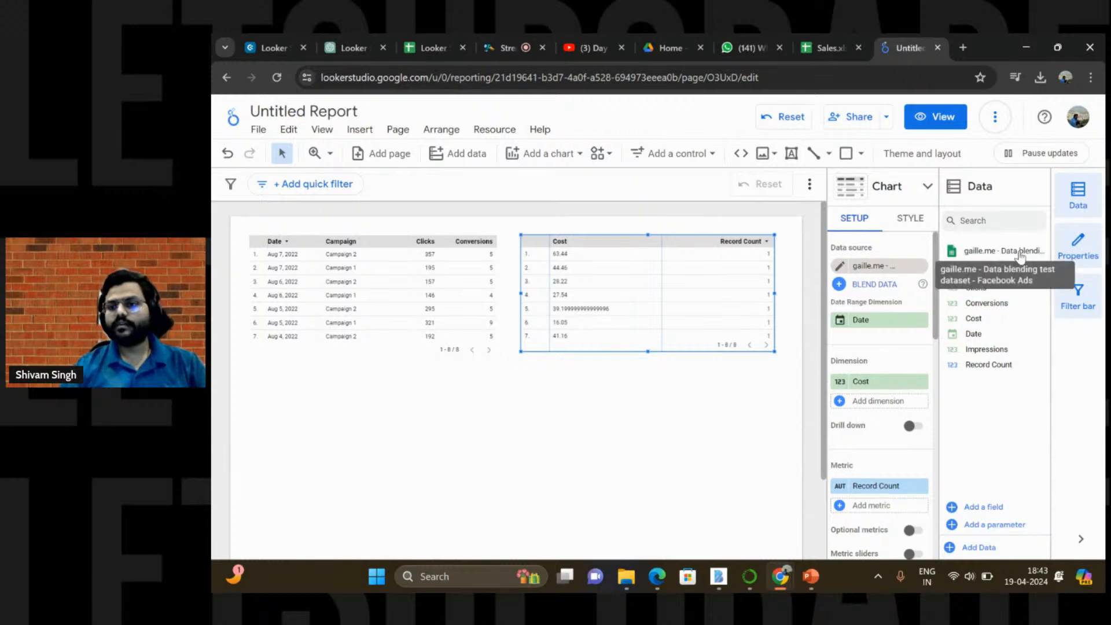
# Step: Pick the Facebook Ads data source for the new table and replace its Cost dimension with Date followed by Campaign
pyautogui.click(879, 268)
pyautogui.click(856, 321)
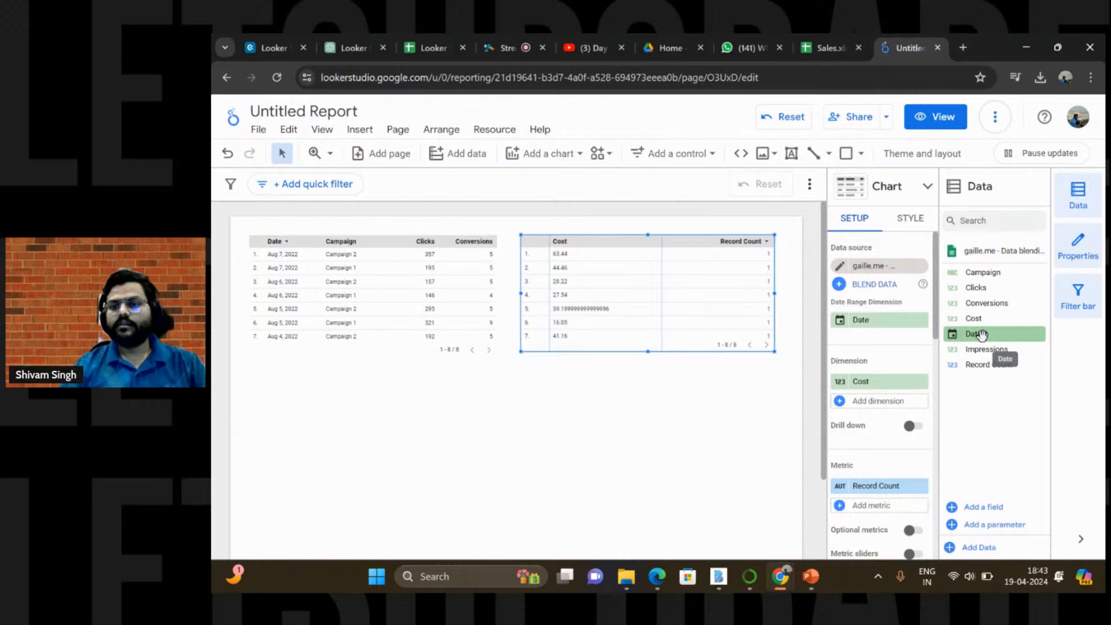
pyautogui.moveTo(981, 335); pyautogui.dragTo(880, 388)
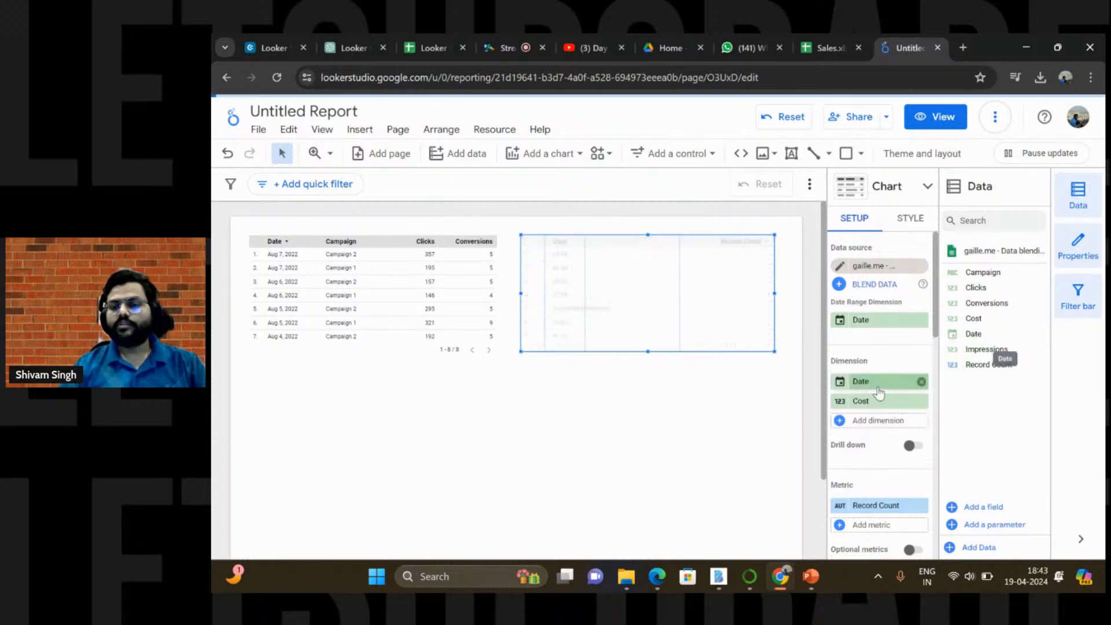
pyautogui.click(921, 401)
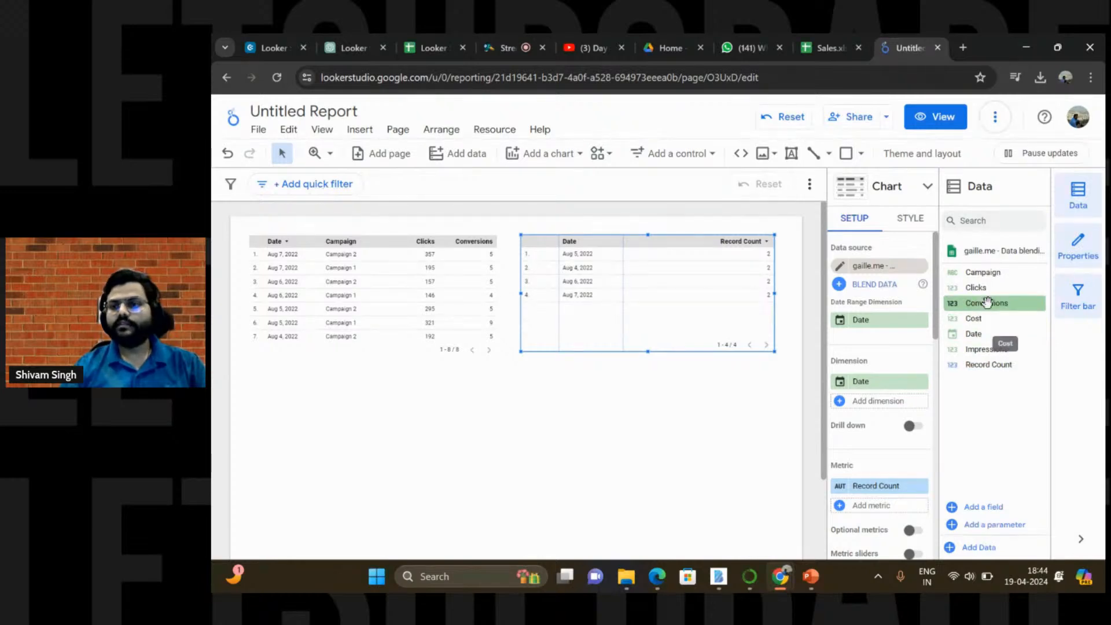
pyautogui.moveTo(982, 273); pyautogui.dragTo(881, 411)
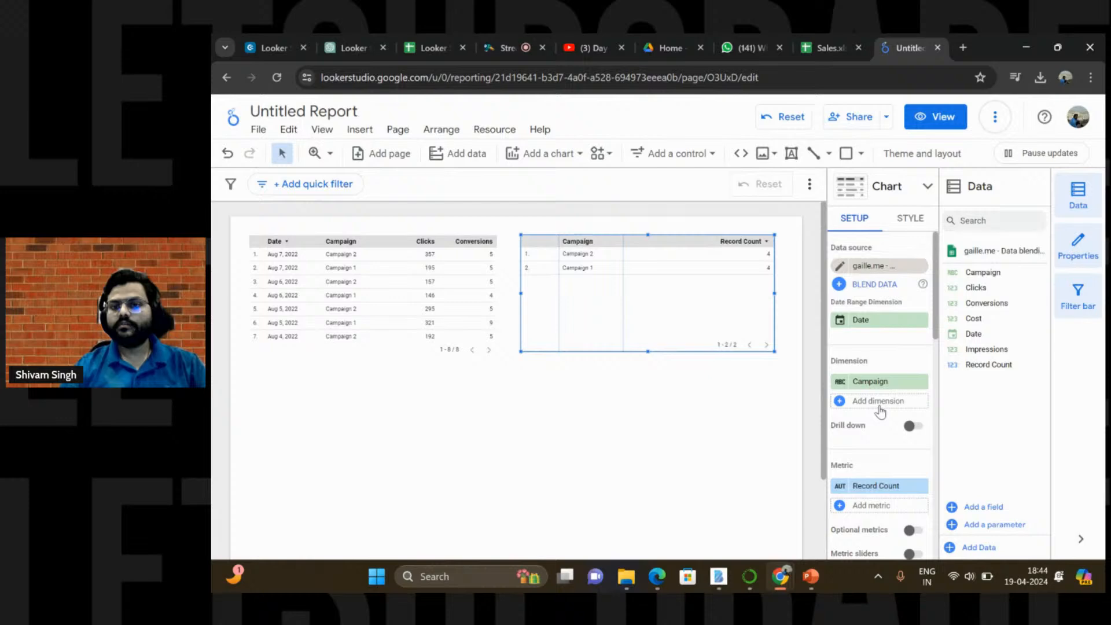
pyautogui.moveTo(974, 334); pyautogui.dragTo(874, 383)
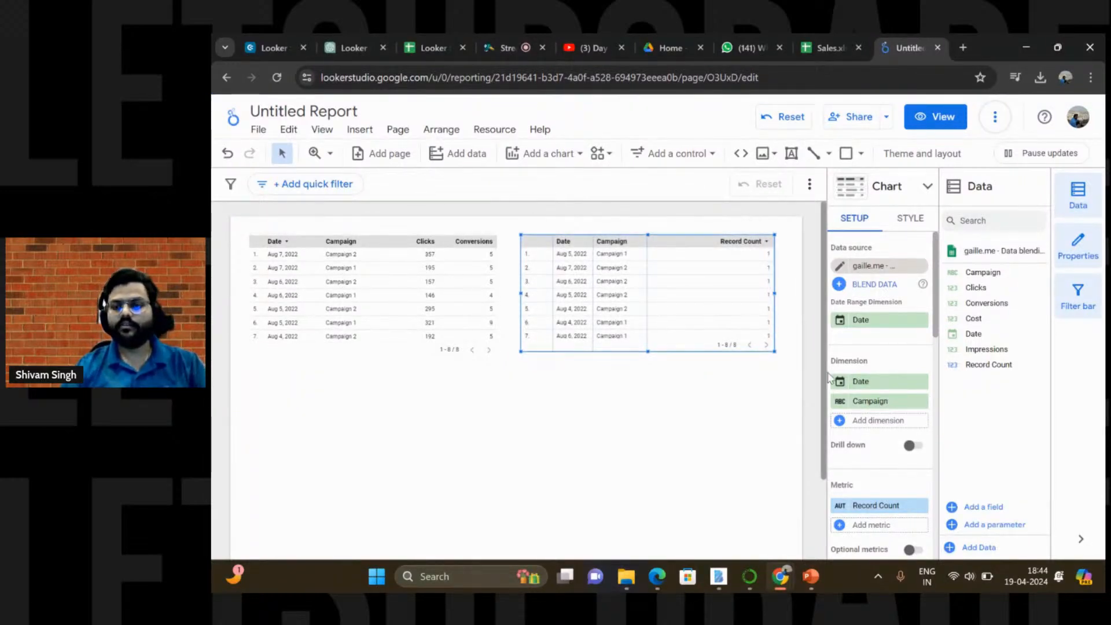
# Step: Replace the new table's Record Count metric with Clicks followed by Conversions, and deselect the table
pyautogui.scroll(-2, 881, 422)
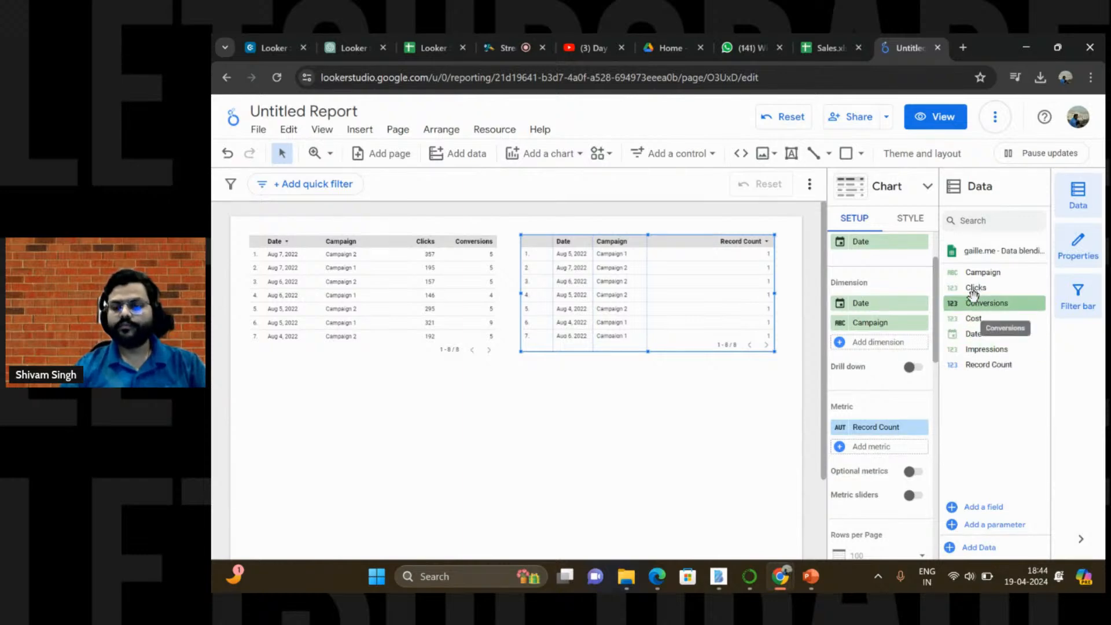
pyautogui.moveTo(974, 296); pyautogui.dragTo(861, 427)
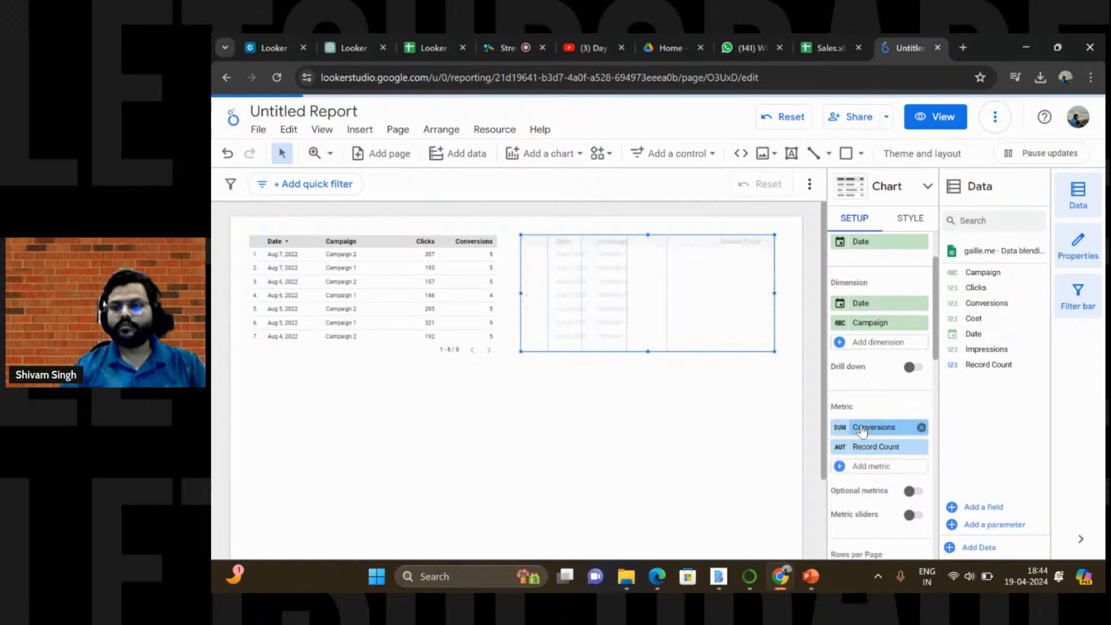
pyautogui.click(922, 448)
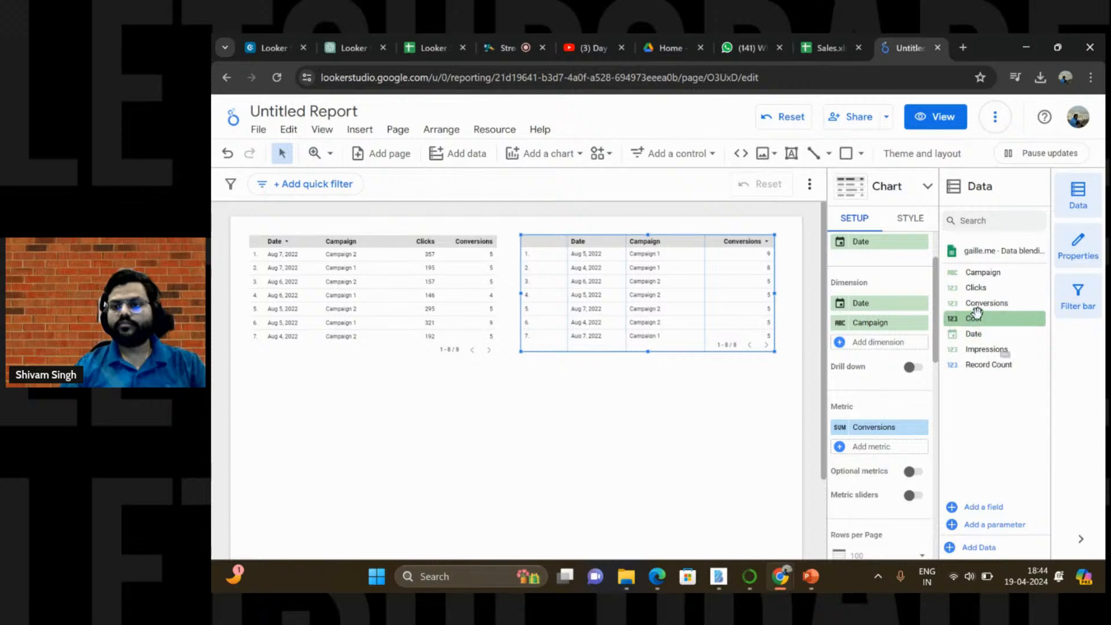
pyautogui.moveTo(976, 288); pyautogui.dragTo(869, 448)
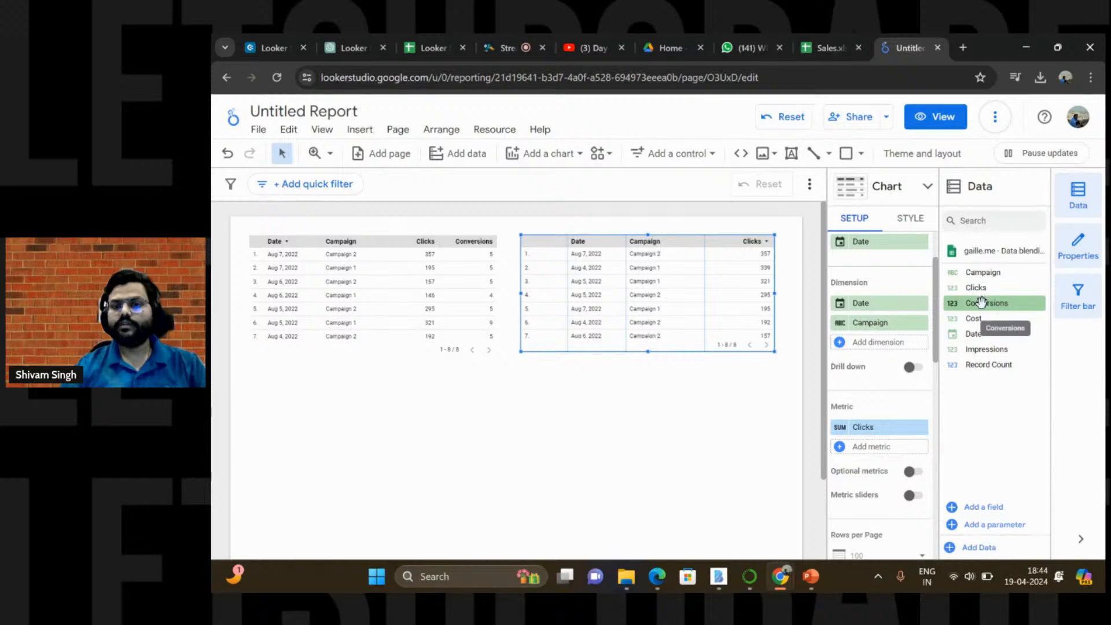
pyautogui.moveTo(982, 302); pyautogui.dragTo(871, 454)
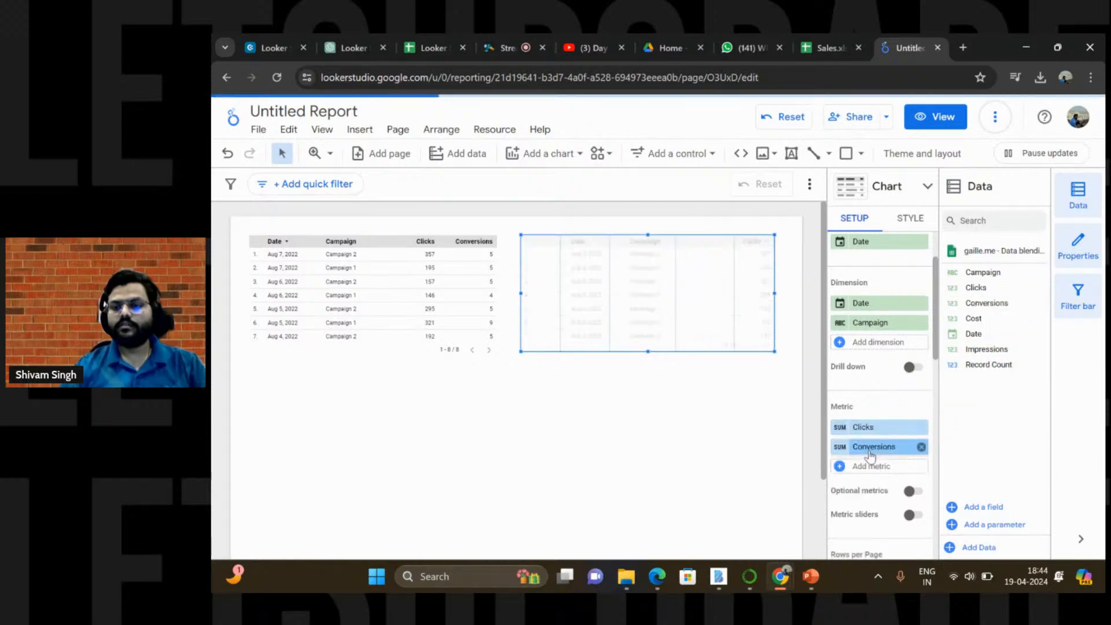
pyautogui.click(702, 392)
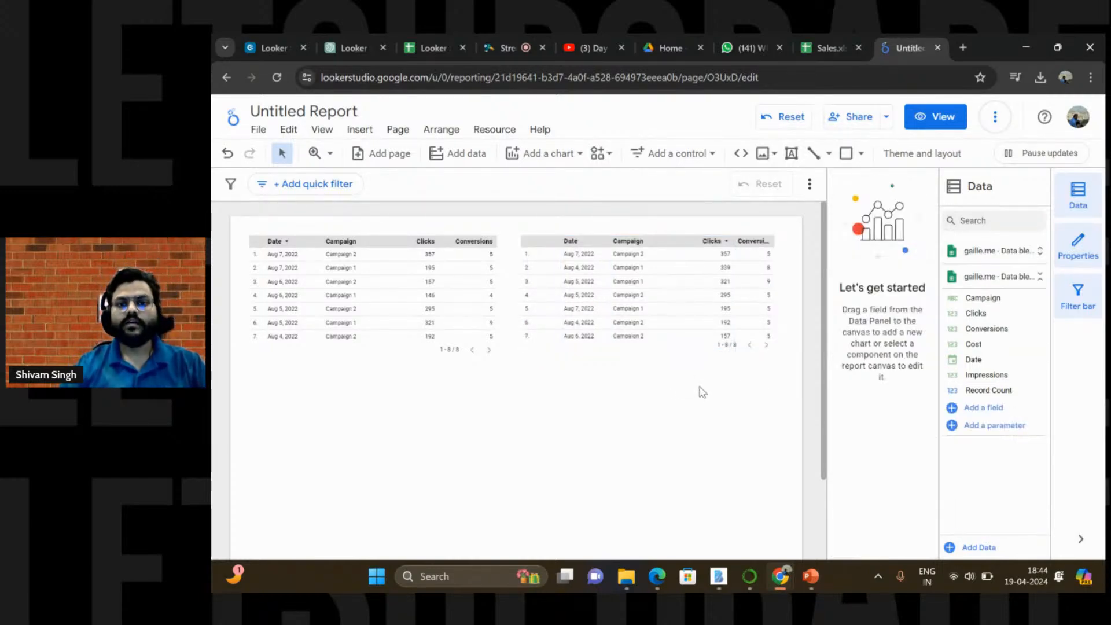
# Step: Check the first table's data source, and switch the second table's data source to the Google Ads worksheet
pyautogui.click(400, 311)
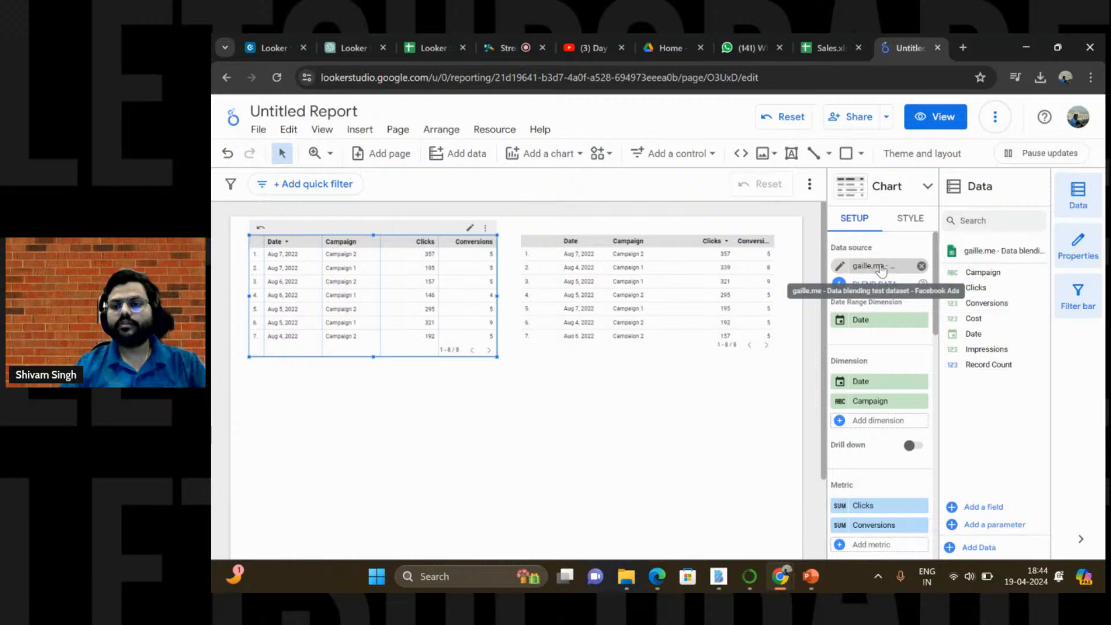
pyautogui.click(693, 294)
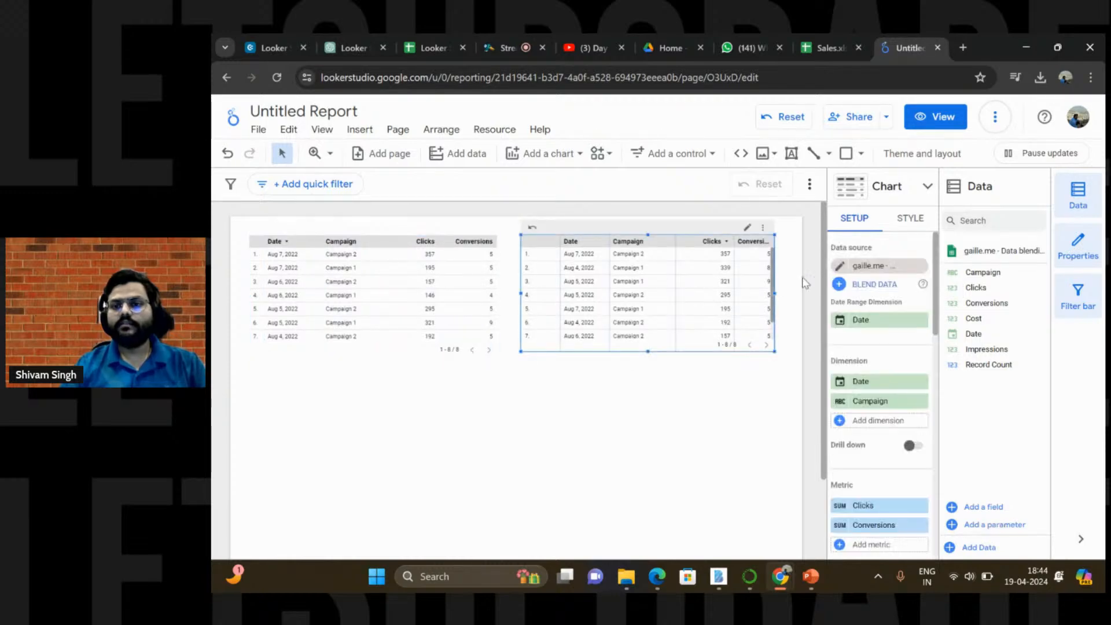
pyautogui.click(891, 271)
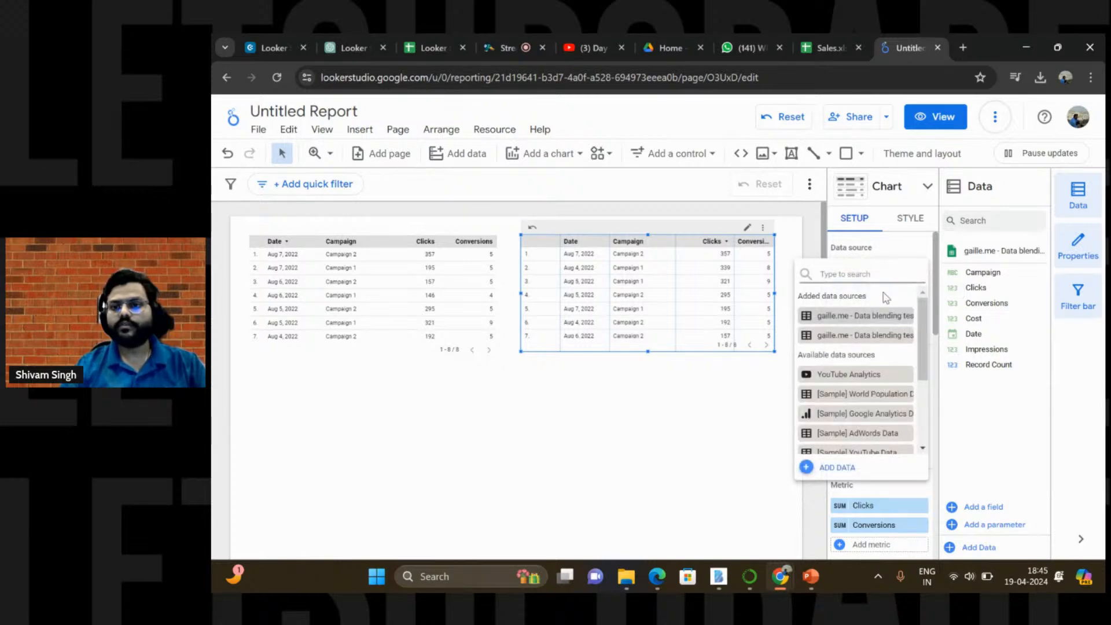
pyautogui.click(878, 336)
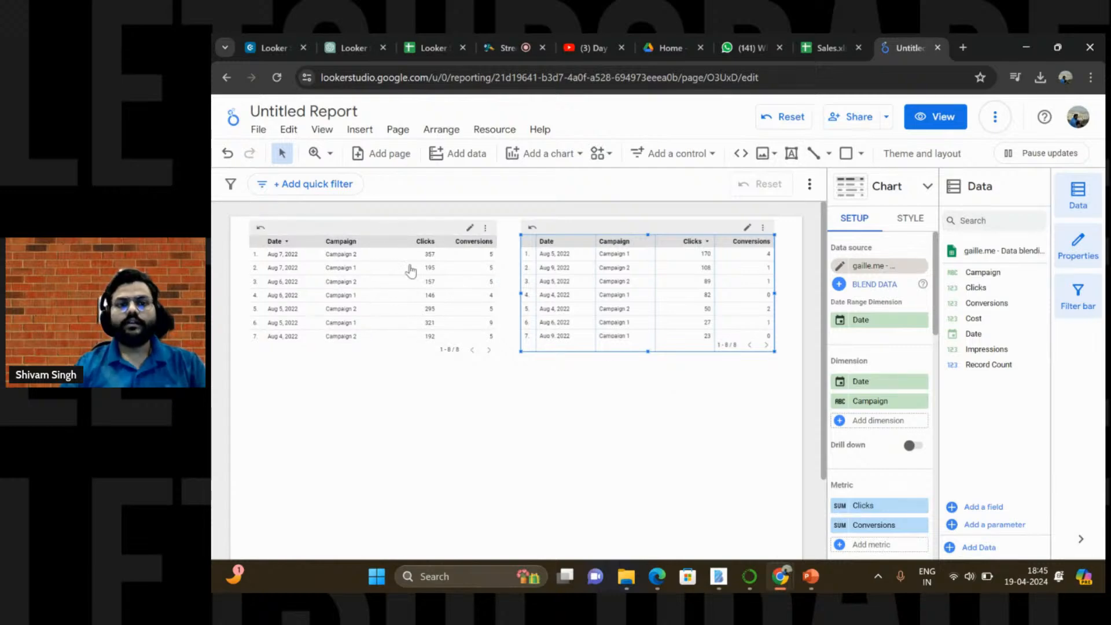
# Step: Move both tables slightly down the canvas and add a text box reading "Google Ads Report" above the first table
pyautogui.moveTo(376, 293); pyautogui.dragTo(373, 308)
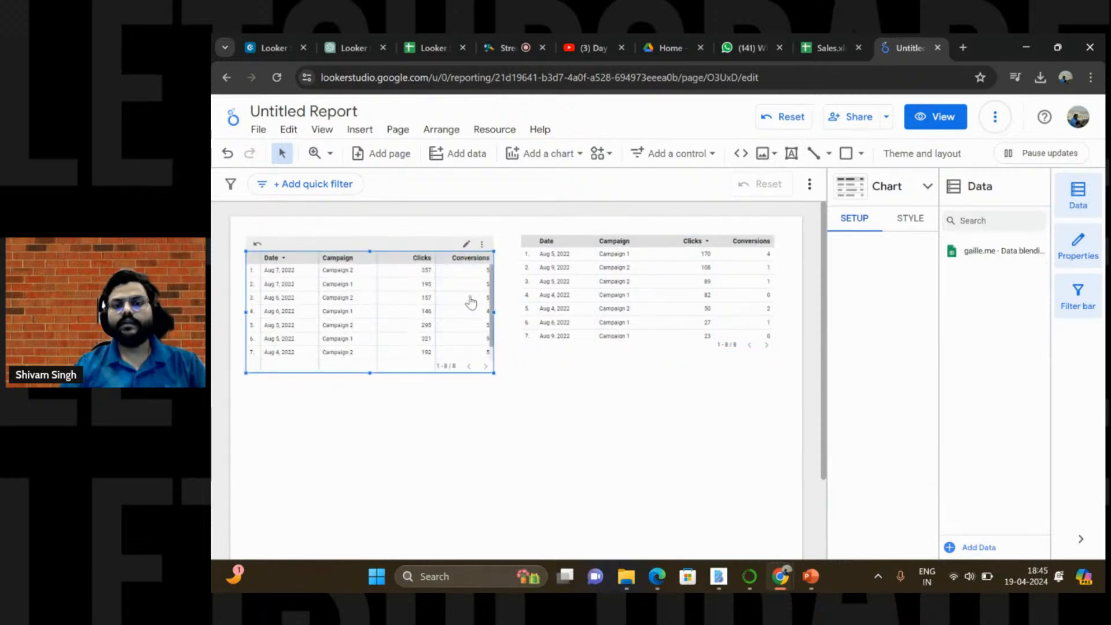
pyautogui.moveTo(578, 289); pyautogui.dragTo(578, 306)
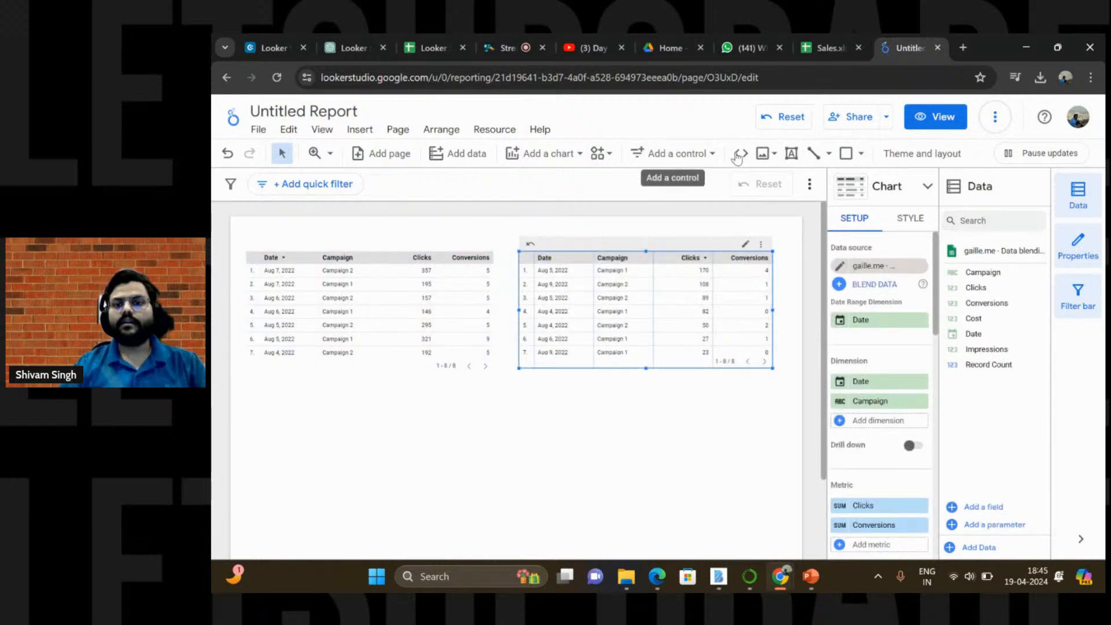
pyautogui.click(793, 155)
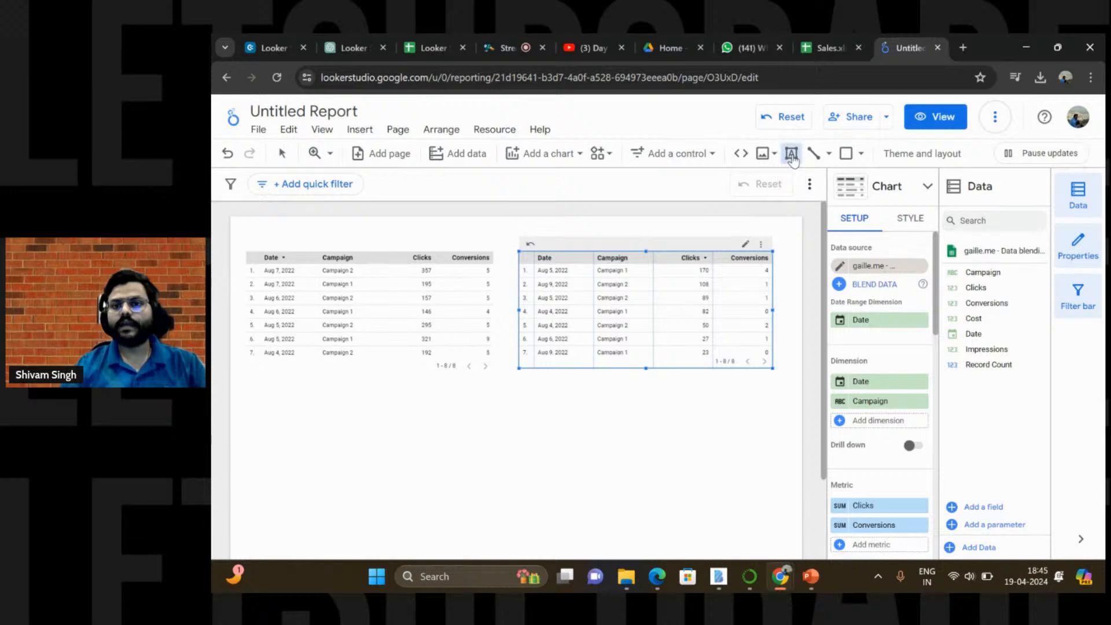
pyautogui.click(347, 230)
pyautogui.moveTo(347, 230); pyautogui.dragTo(280, 225)
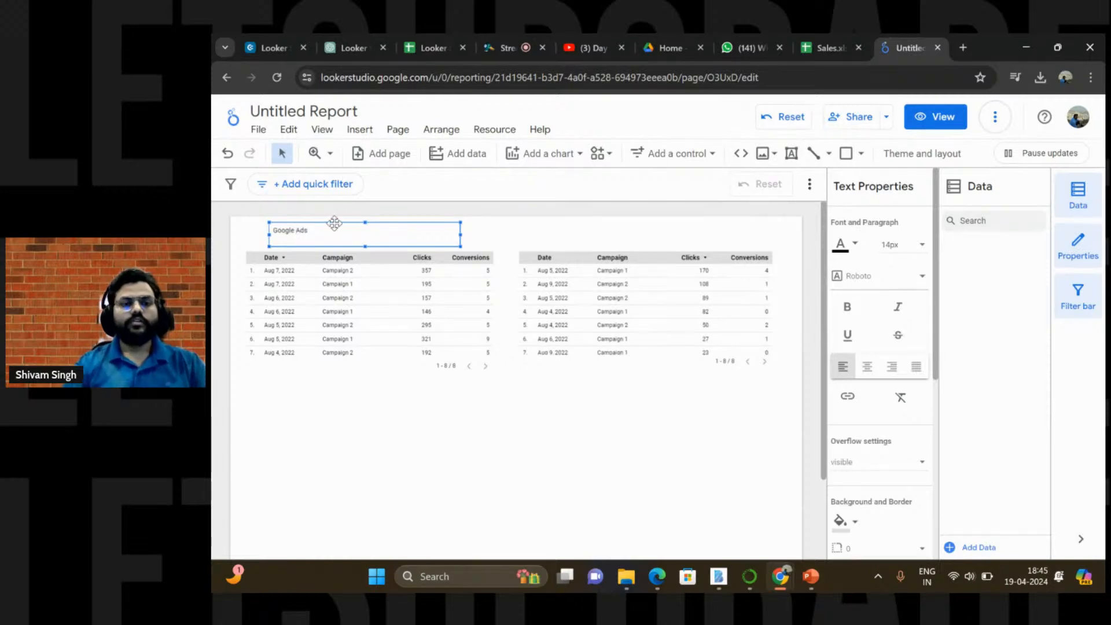
pyautogui.moveTo(312, 235); pyautogui.dragTo(272, 231)
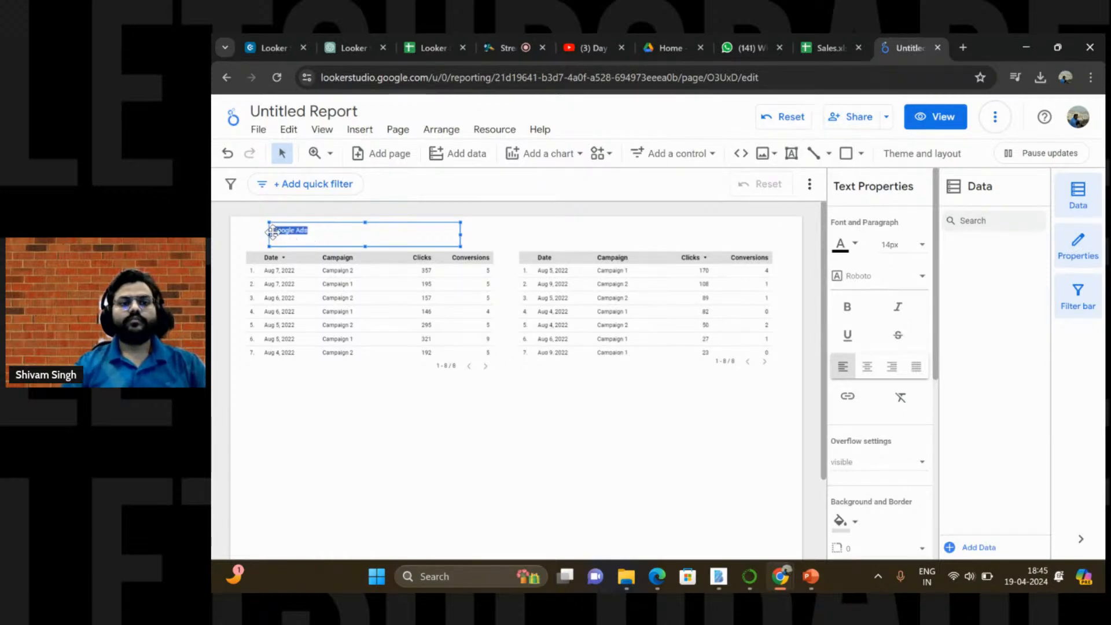
pyautogui.click(317, 232)
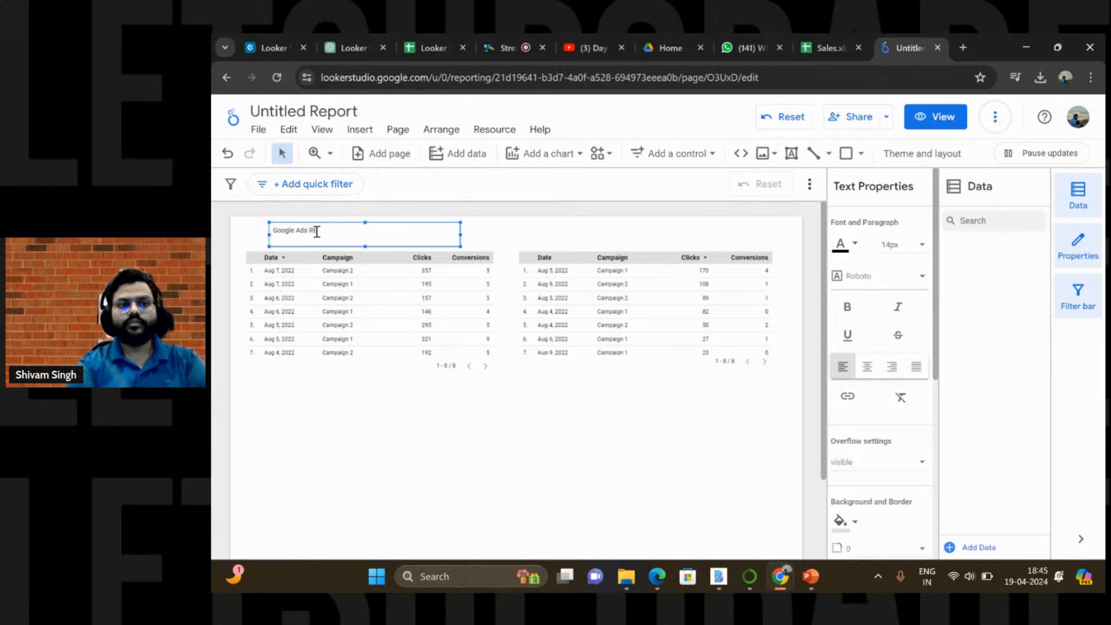
pyautogui.write('Re')
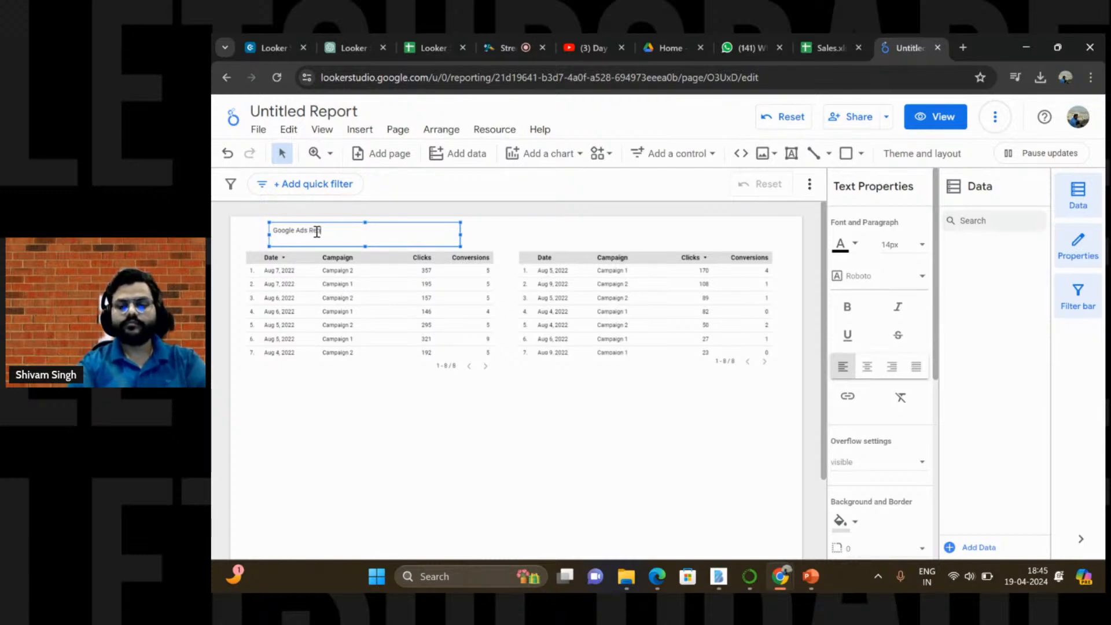
pyautogui.write('port')
# Step: Change the text box title to "Facebook Ads Report" and set its font size to 36px
pyautogui.moveTo(343, 233); pyautogui.dragTo(272, 231)
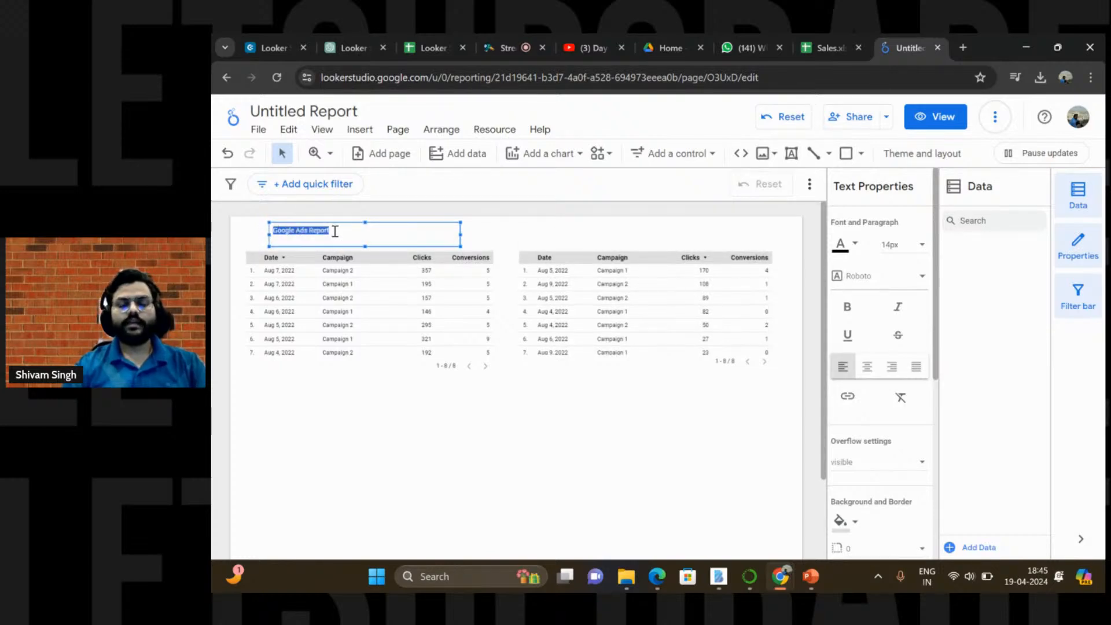
pyautogui.write('Facebook')
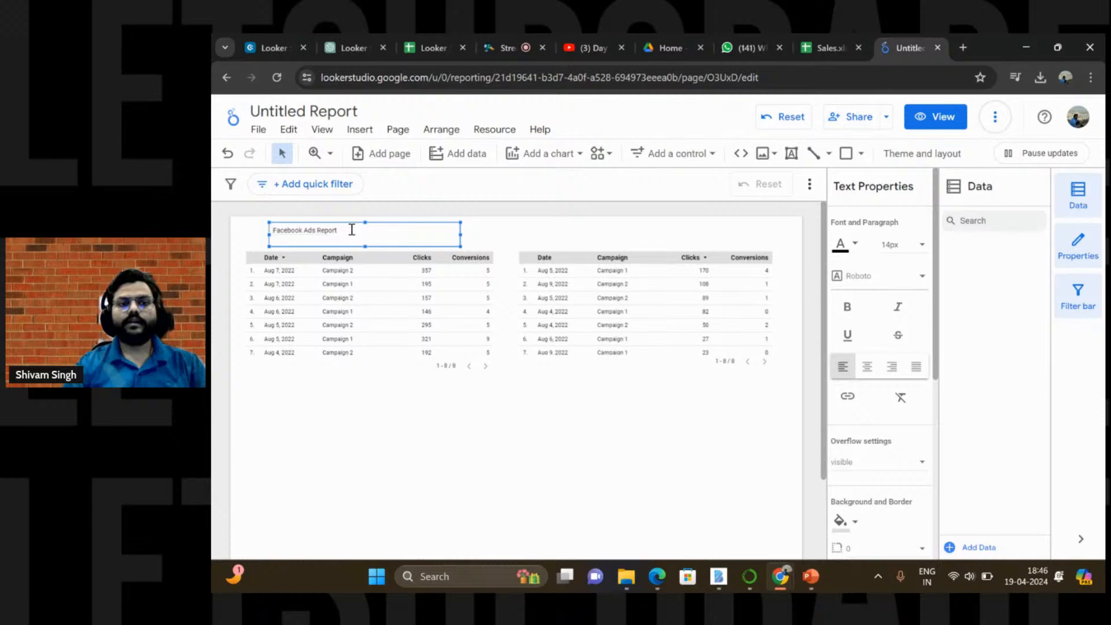
pyautogui.moveTo(337, 230); pyautogui.dragTo(272, 229)
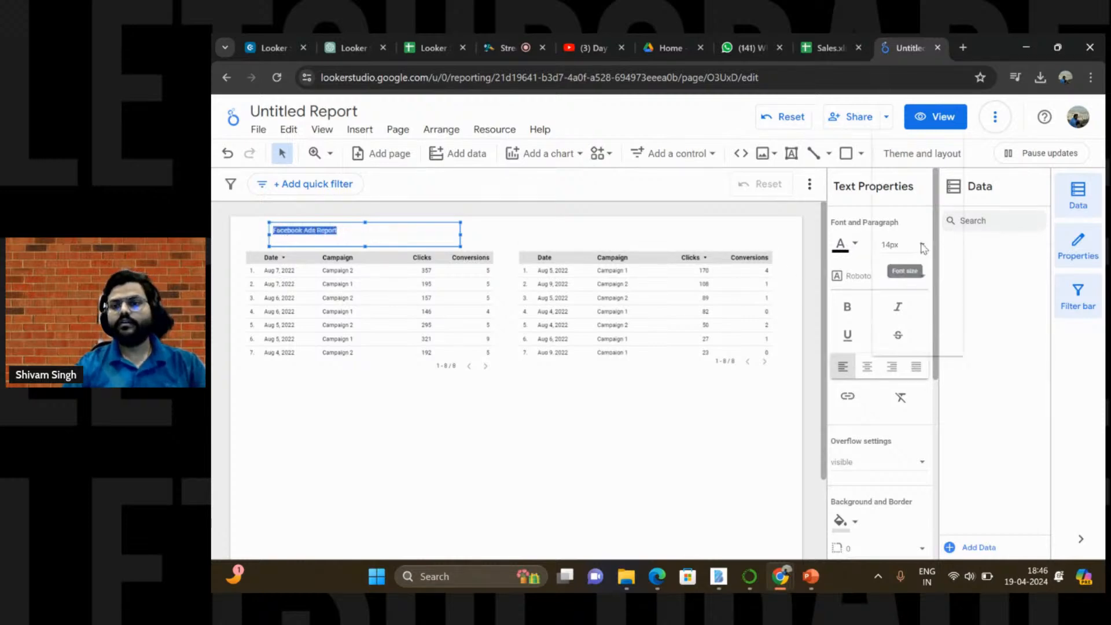
pyautogui.click(921, 246)
pyautogui.scroll(-3, 915, 277)
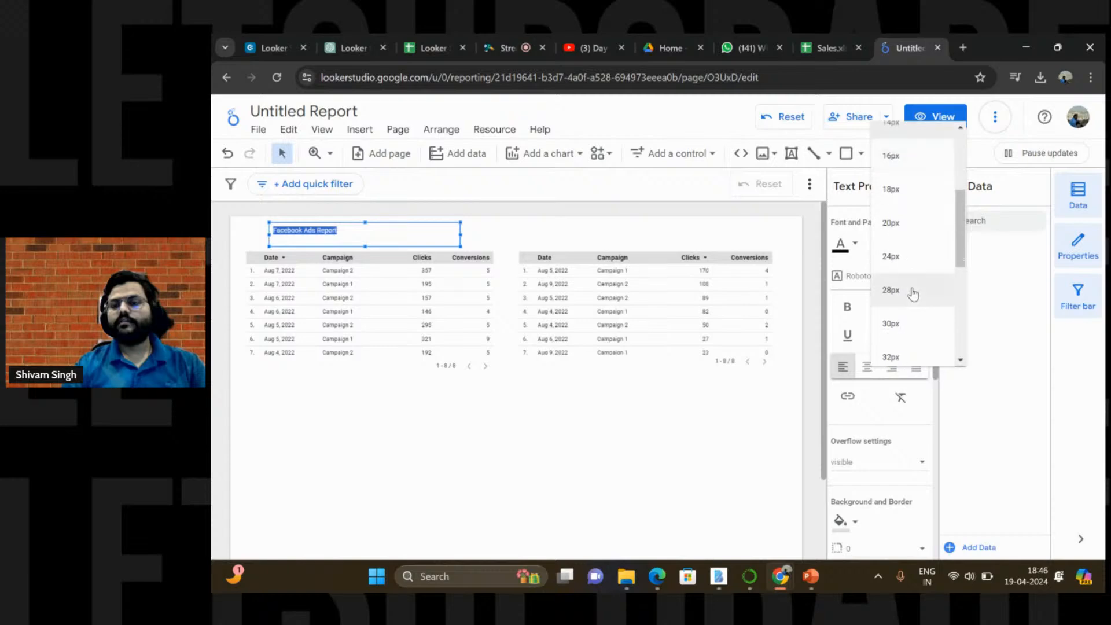
pyautogui.scroll(-1, 913, 295)
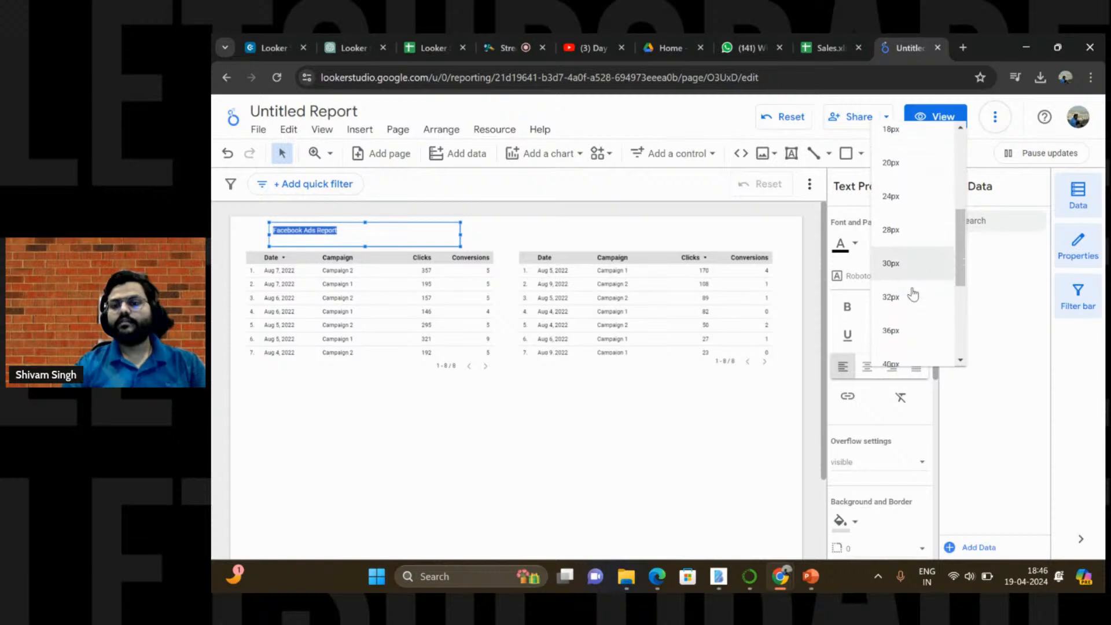
pyautogui.click(907, 325)
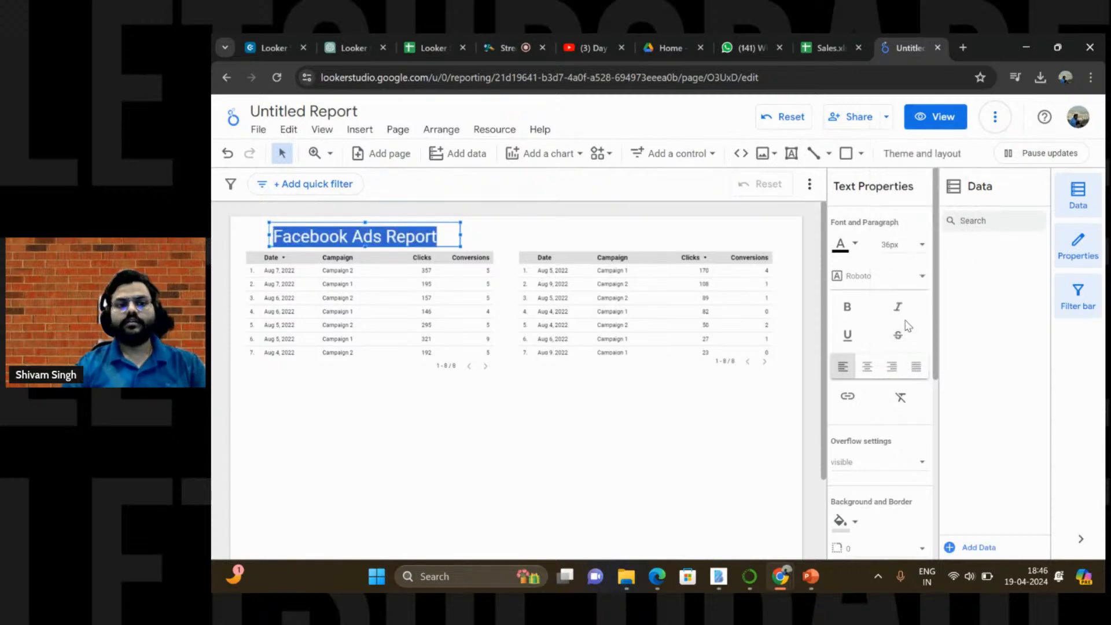
# Step: Change the font of the "Facebook Ads Report" title to Verdana
pyautogui.click(882, 279)
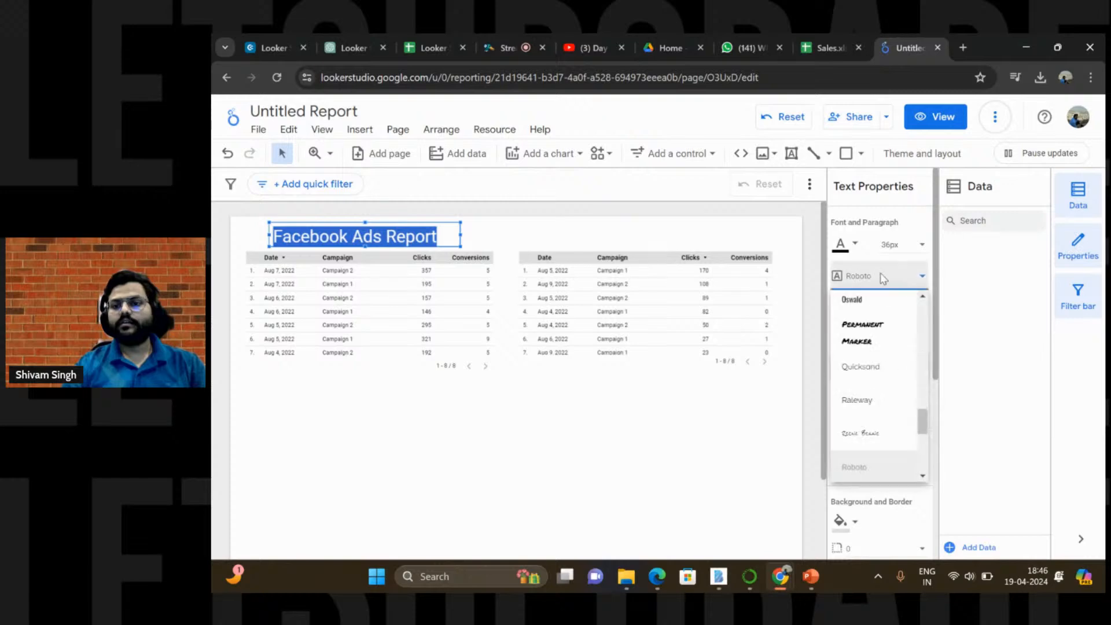
pyautogui.scroll(-6, 850, 397)
pyautogui.click(877, 463)
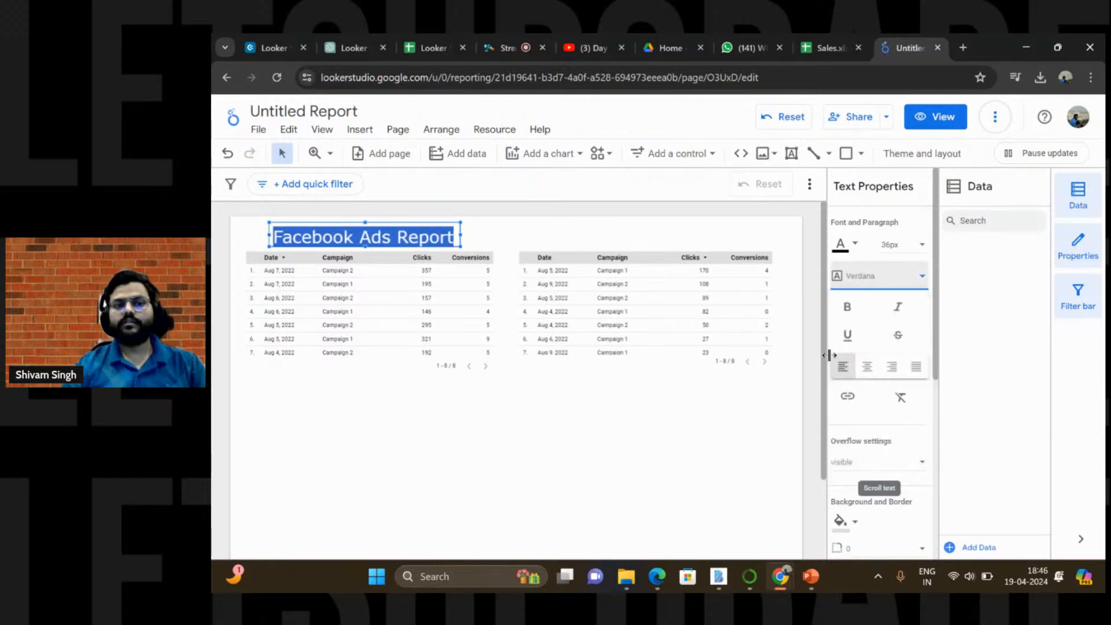
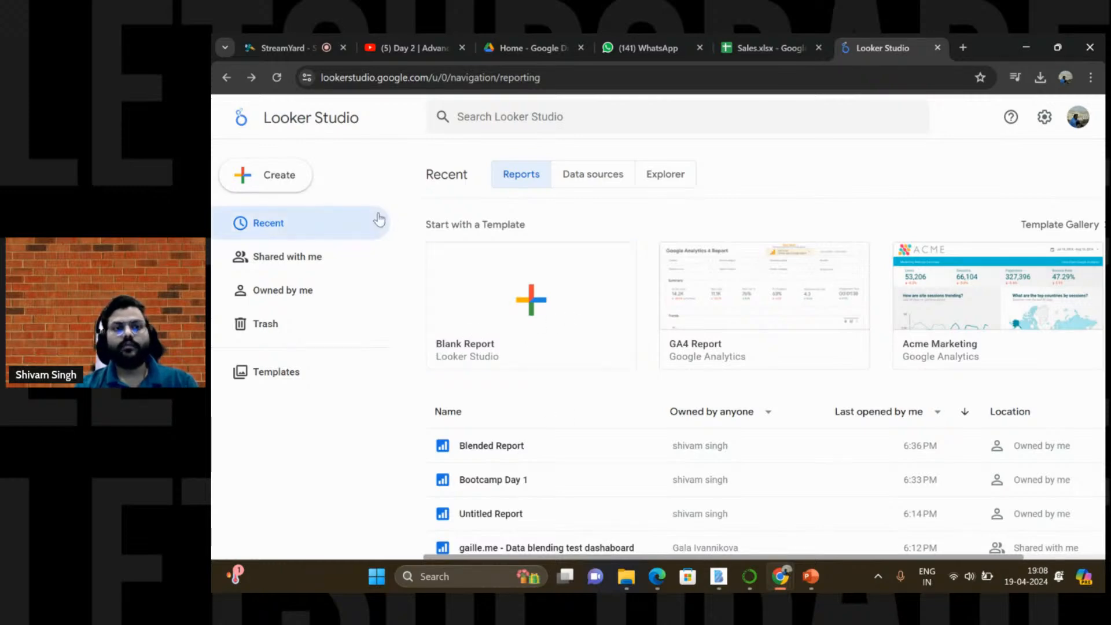
# Step: Create a new blank report and look through the available data connectors
pyautogui.click(282, 185)
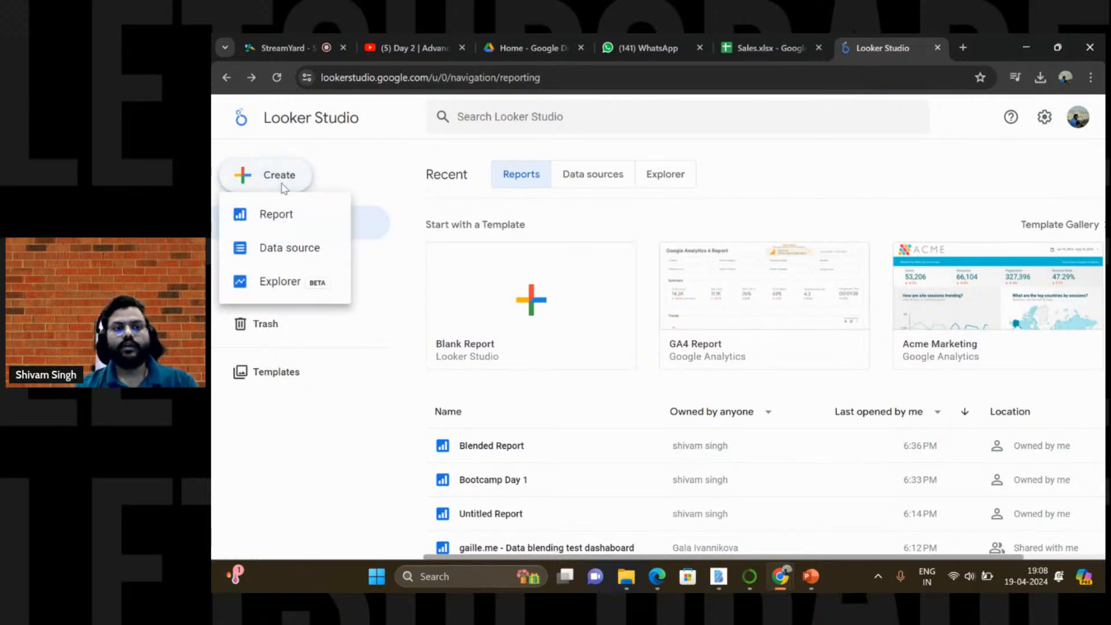
pyautogui.click(274, 217)
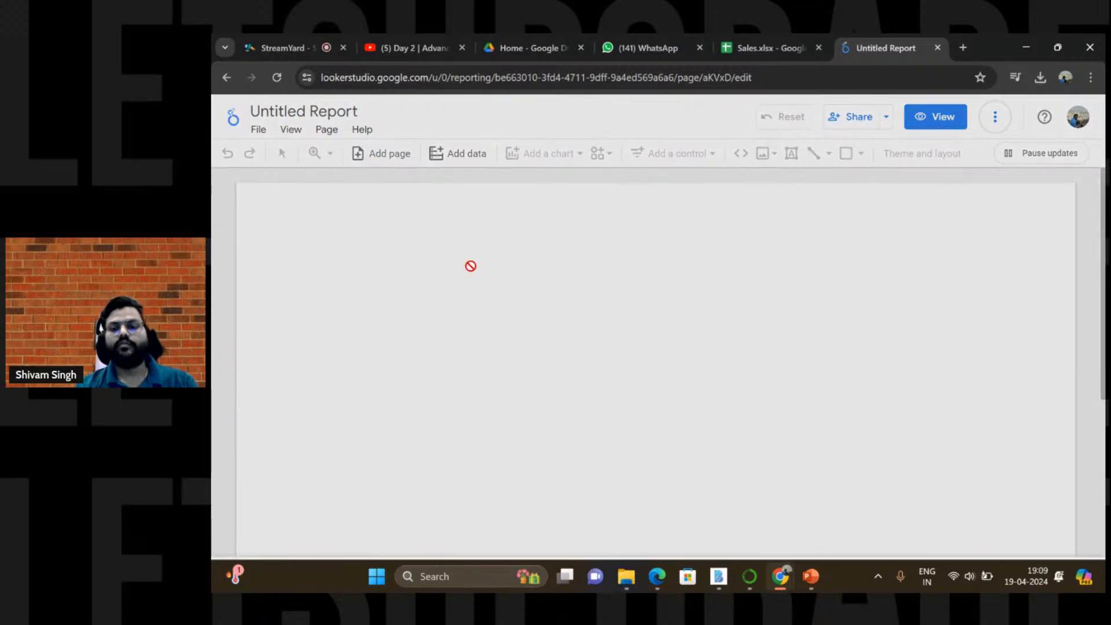
pyautogui.scroll(-2, 354, 491)
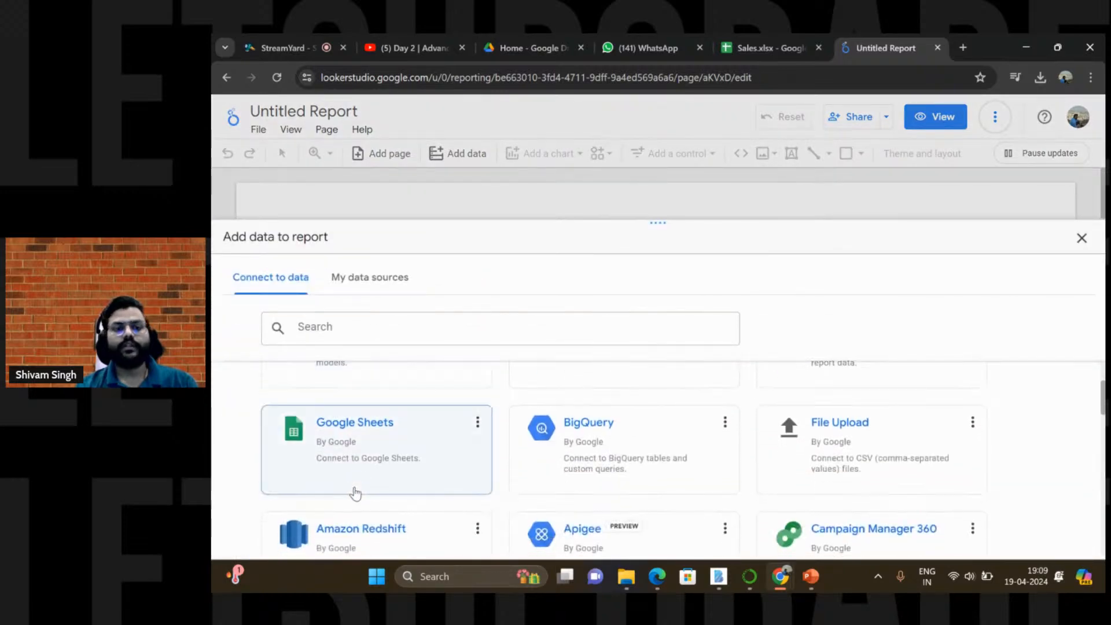
pyautogui.scroll(-1, 356, 474)
pyautogui.scroll(-5, 355, 474)
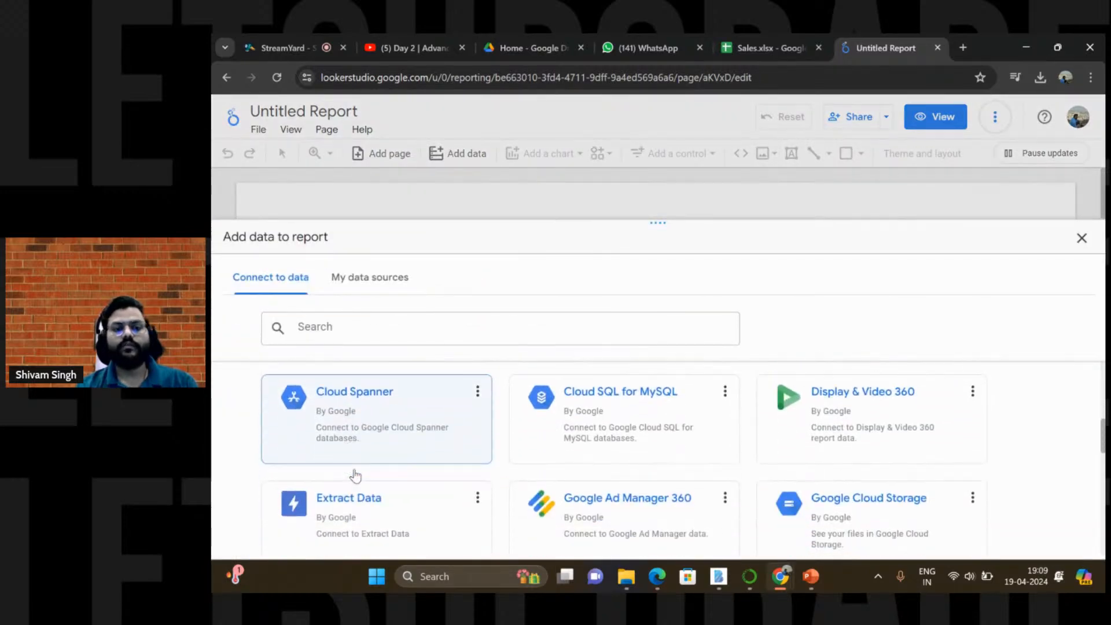
pyautogui.scroll(7, 355, 475)
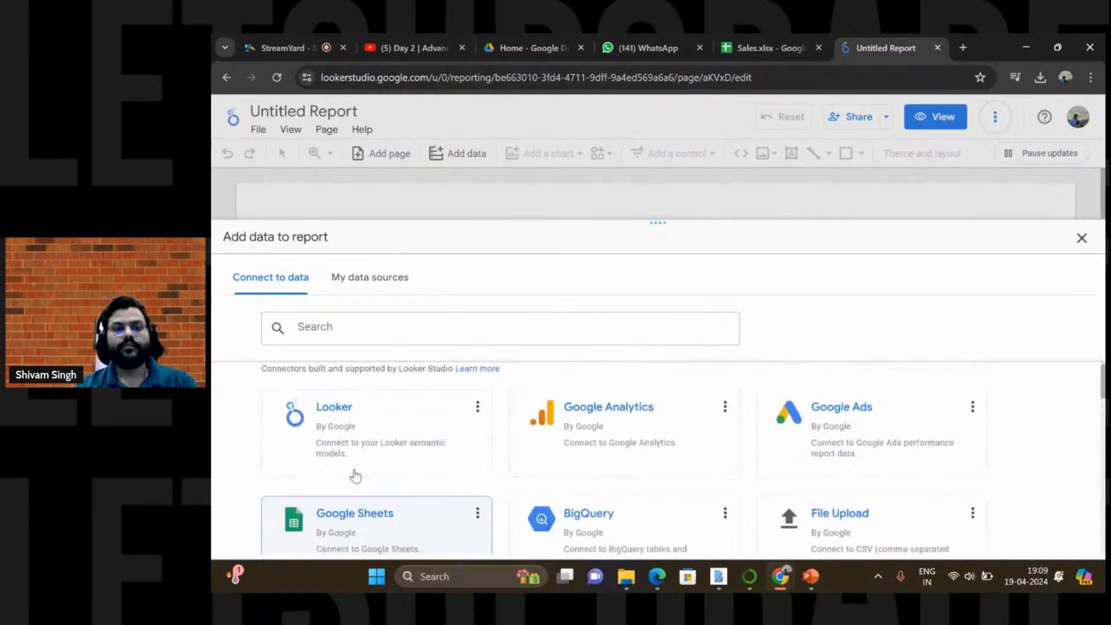
pyautogui.scroll(-1, 355, 475)
pyautogui.scroll(-3, 355, 475)
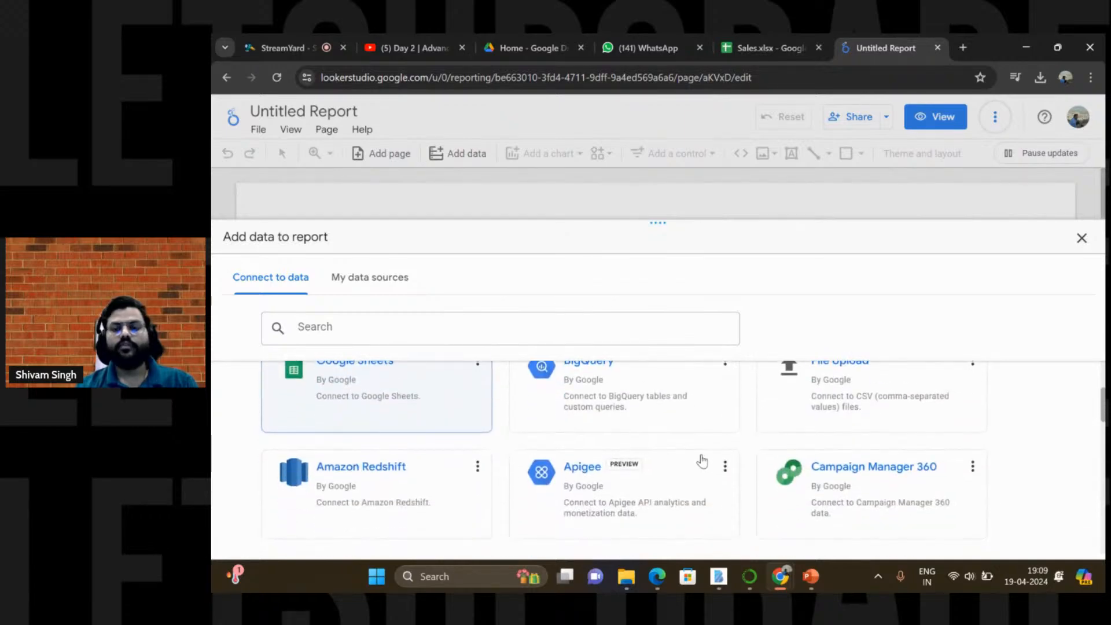
# Step: Connect the report through the File Upload connector and add the existing Sales.csv data set to it
pyautogui.click(858, 412)
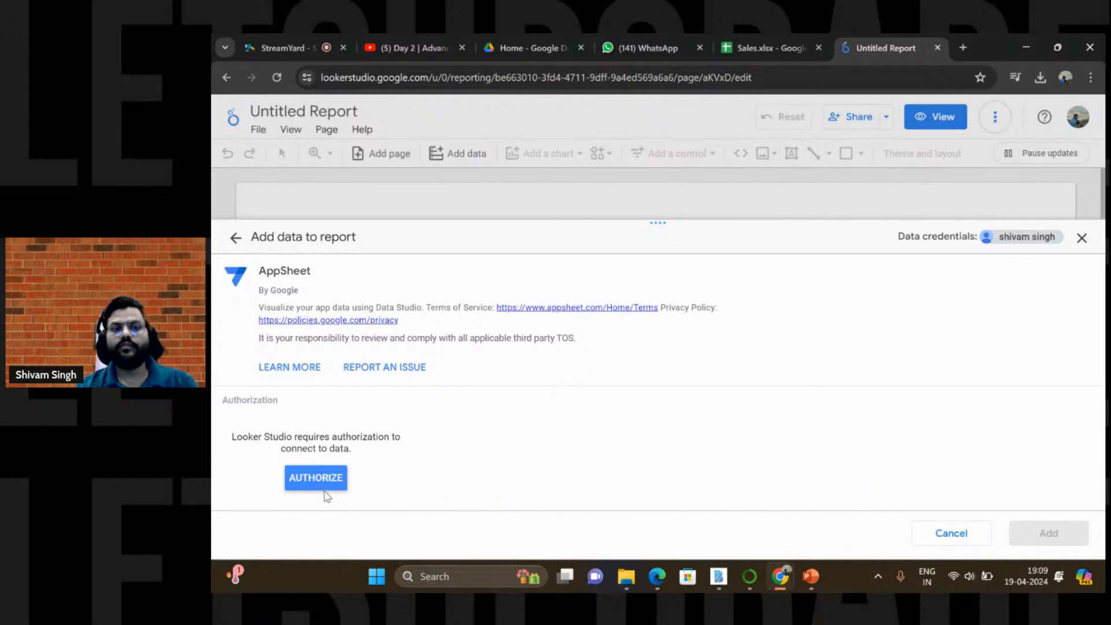
pyautogui.click(239, 242)
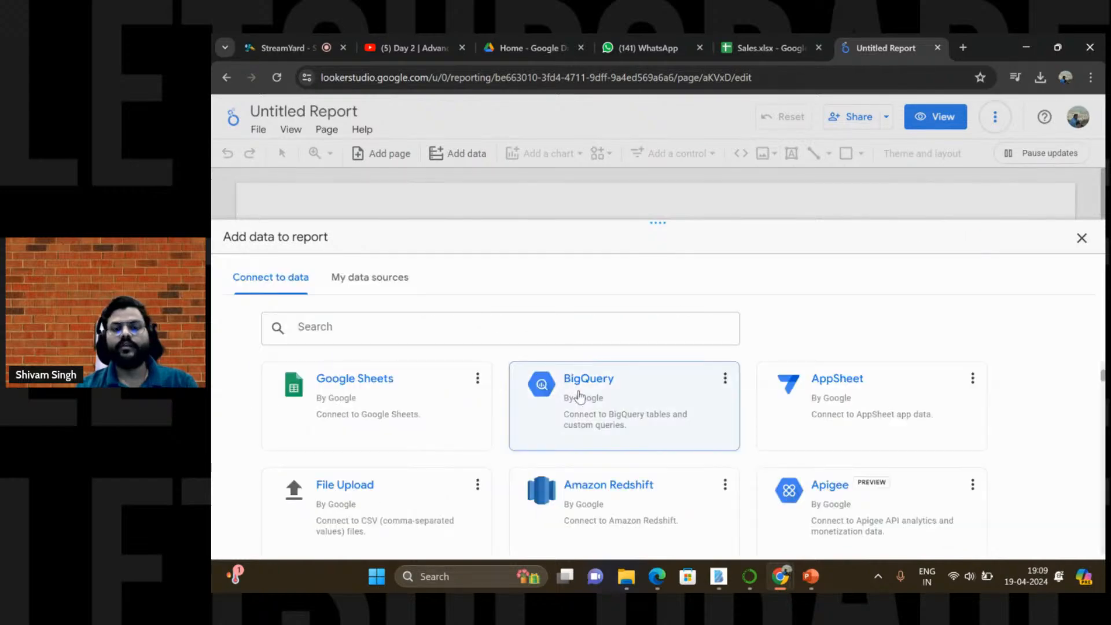
pyautogui.scroll(1, 753, 438)
pyautogui.scroll(-2, 380, 480)
pyautogui.click(380, 480)
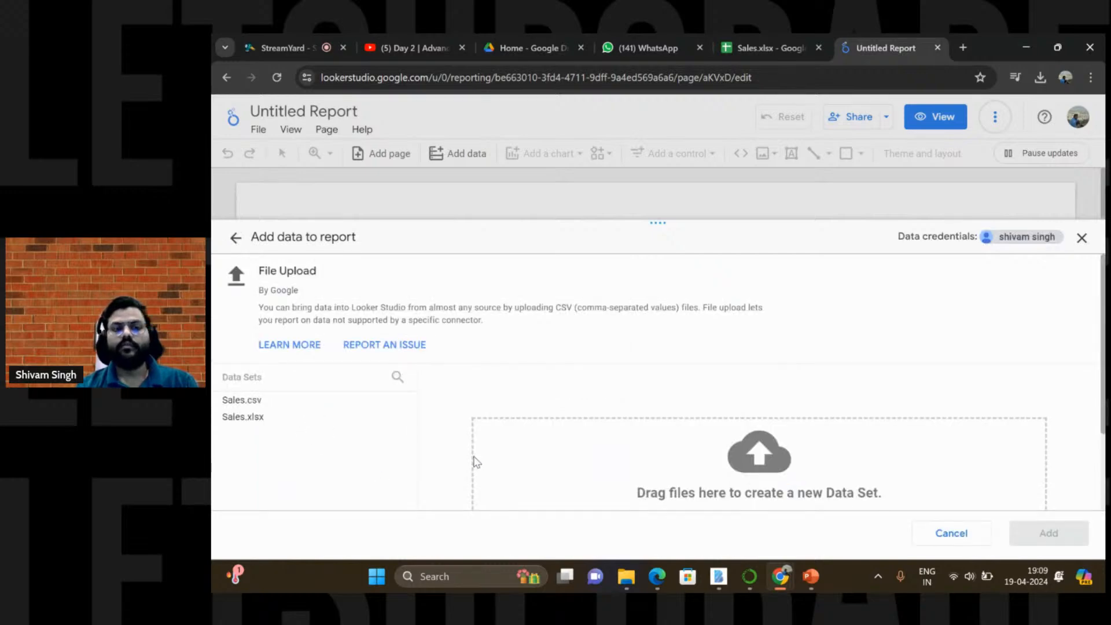
pyautogui.click(256, 404)
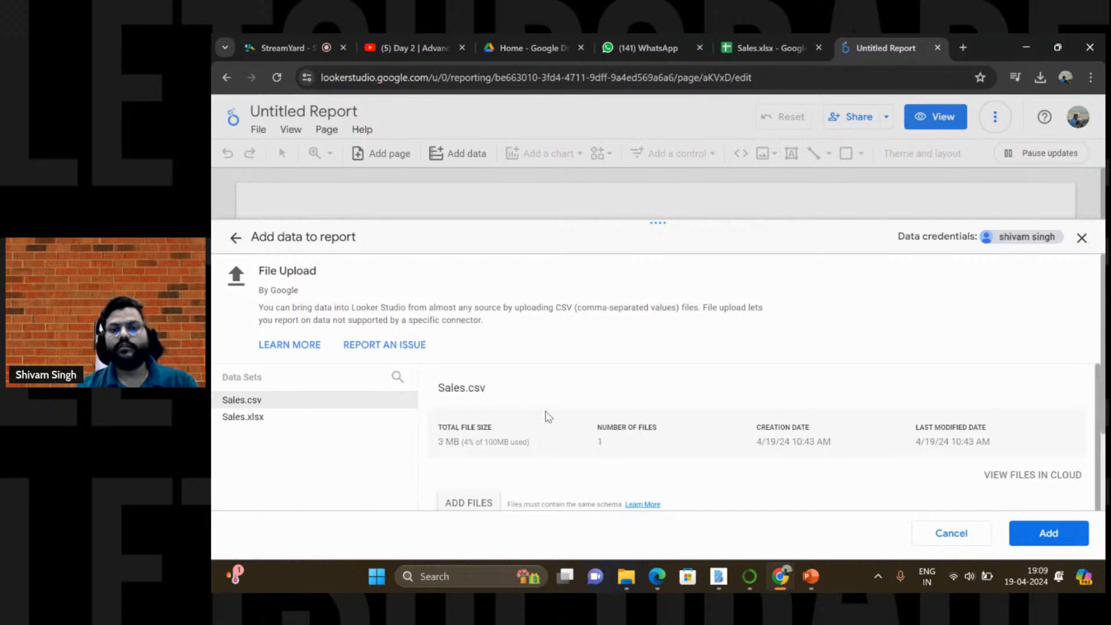
pyautogui.click(1027, 543)
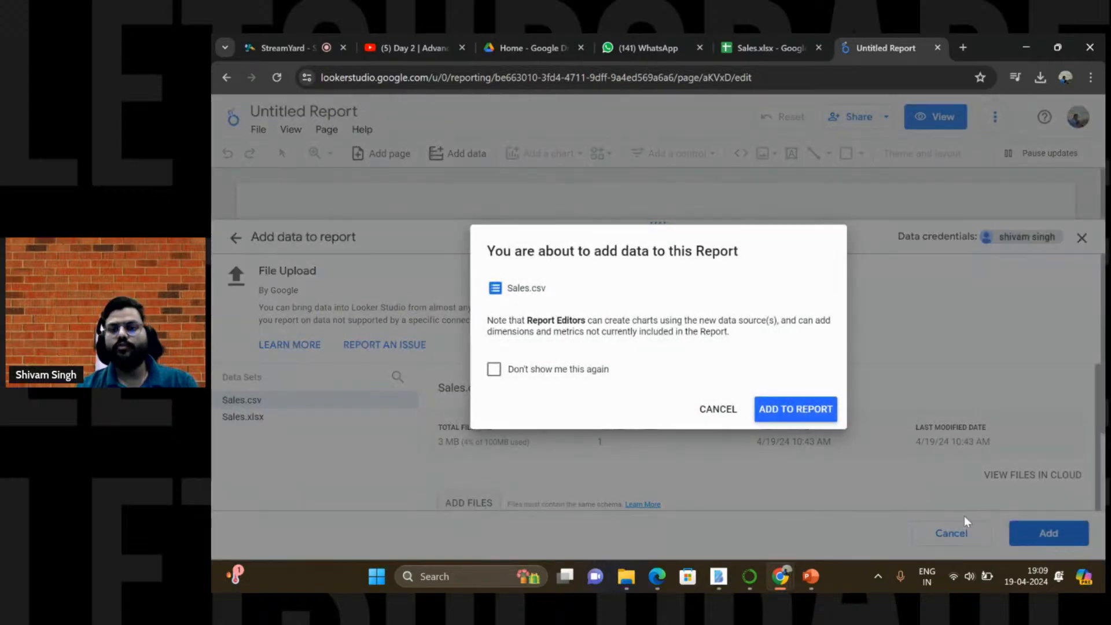
pyautogui.click(798, 409)
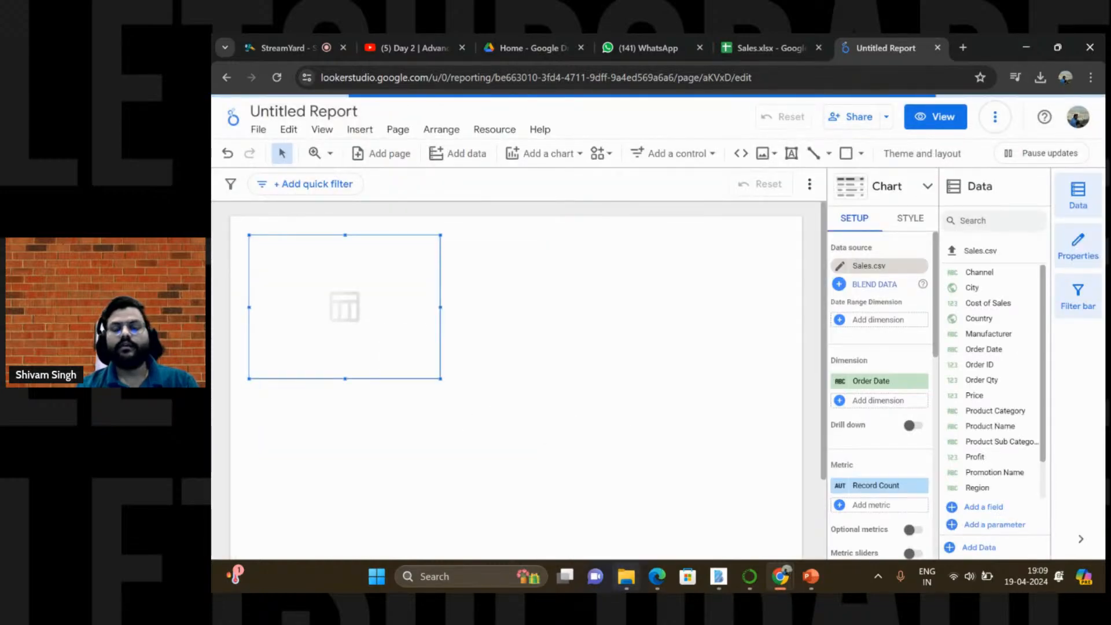
# Step: Switch to File Explorer, open the Sales CSV file from the Desktop folder in Excel, and widen the Order Date column
pyautogui.click(627, 576)
pyautogui.click(275, 209)
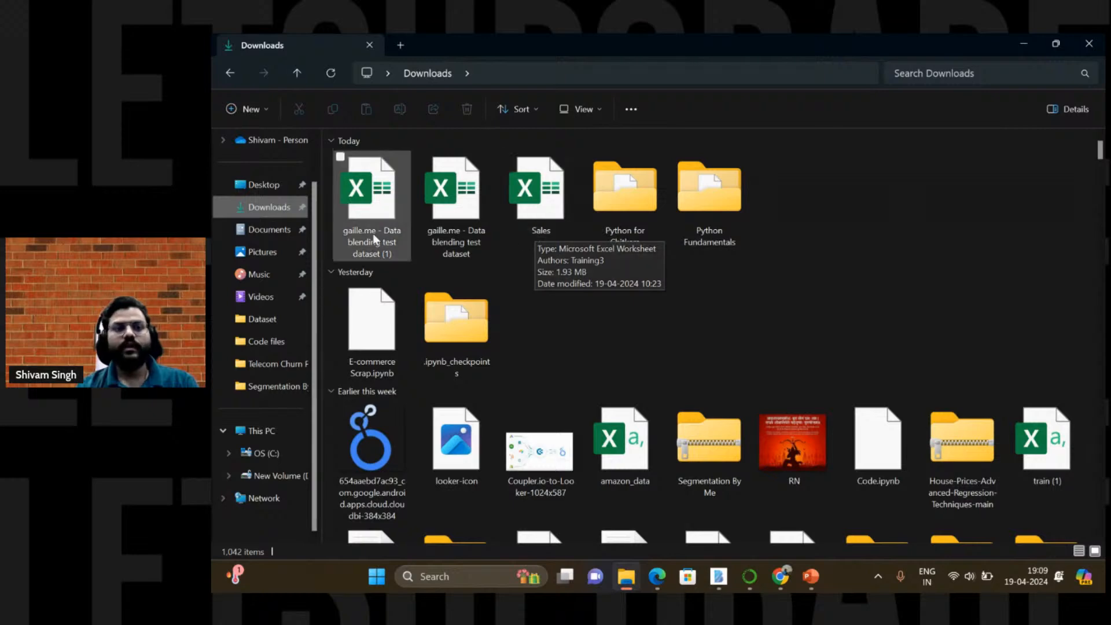
pyautogui.click(258, 191)
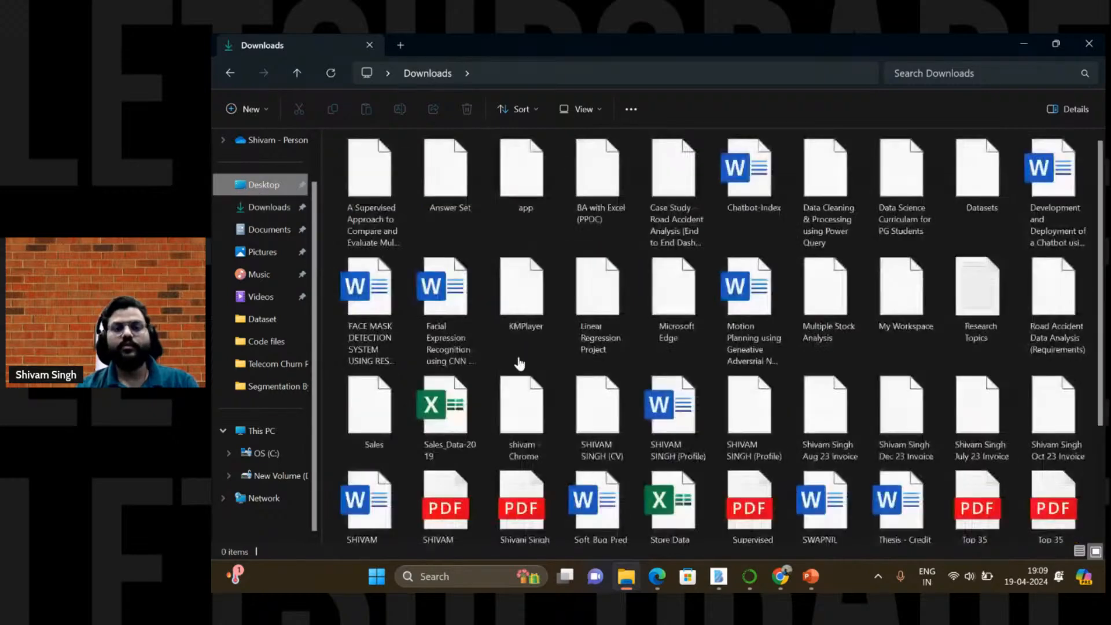
pyautogui.scroll(-3, 519, 356)
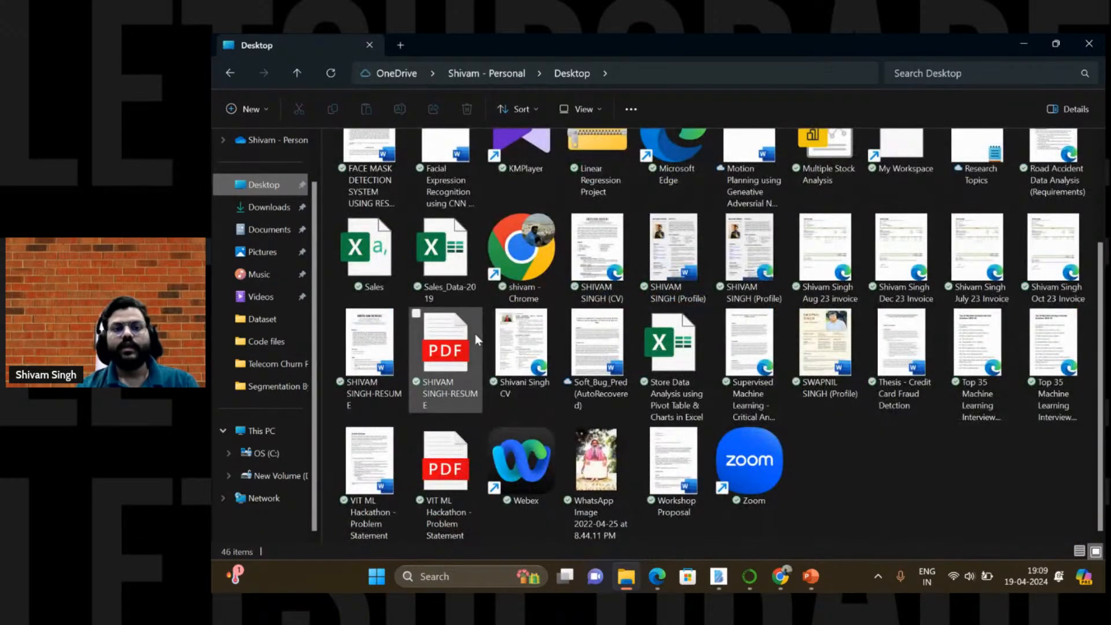
pyautogui.click(370, 277)
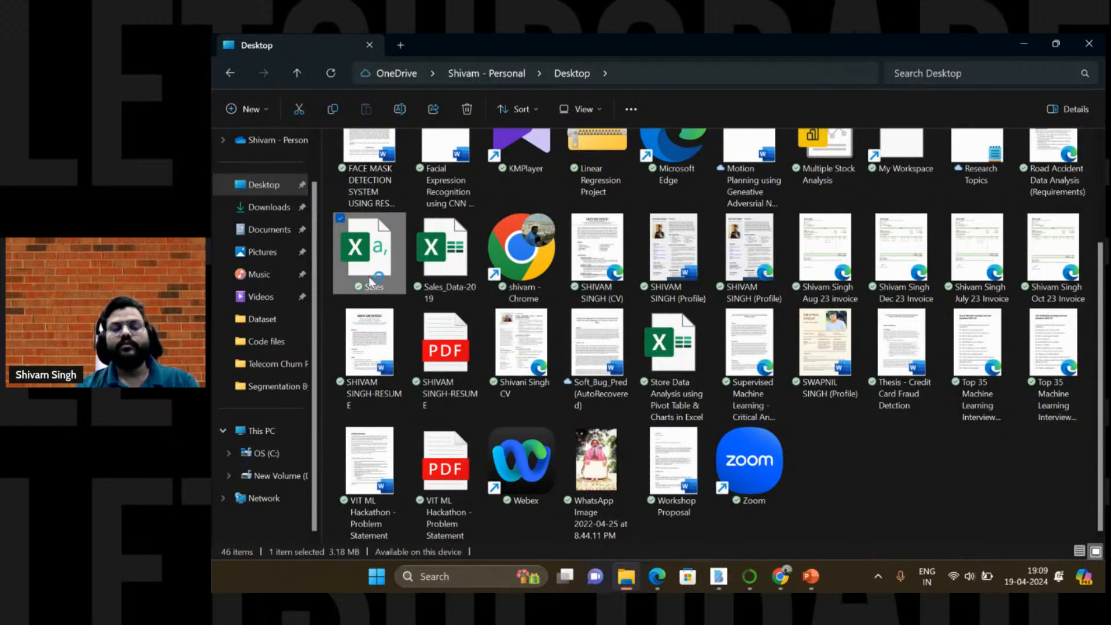
pyautogui.doubleClick(369, 277)
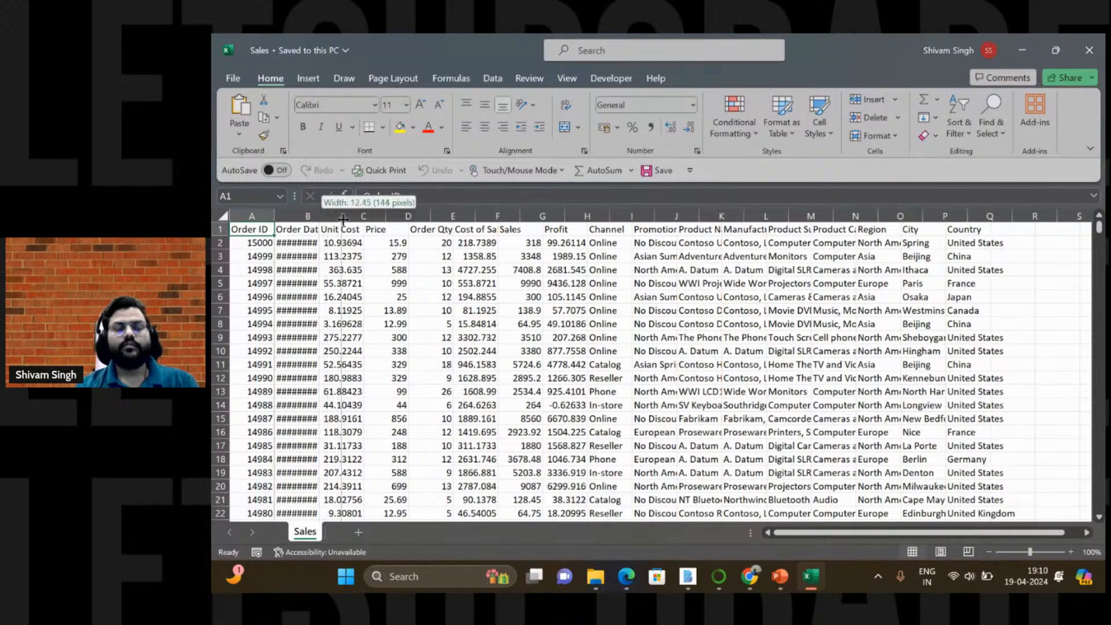
pyautogui.doubleClick(321, 218)
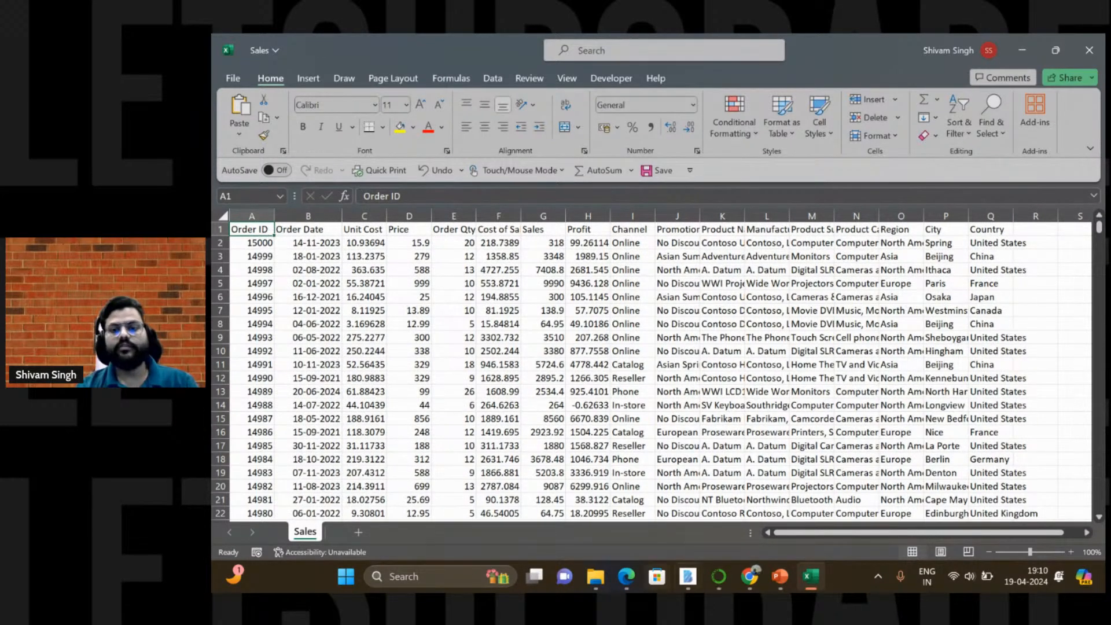
# Step: Check the Looker Studio report and the YouTube live stream in Chrome, and return to the Sales sheet in Excel
pyautogui.moveTo(741, 576)
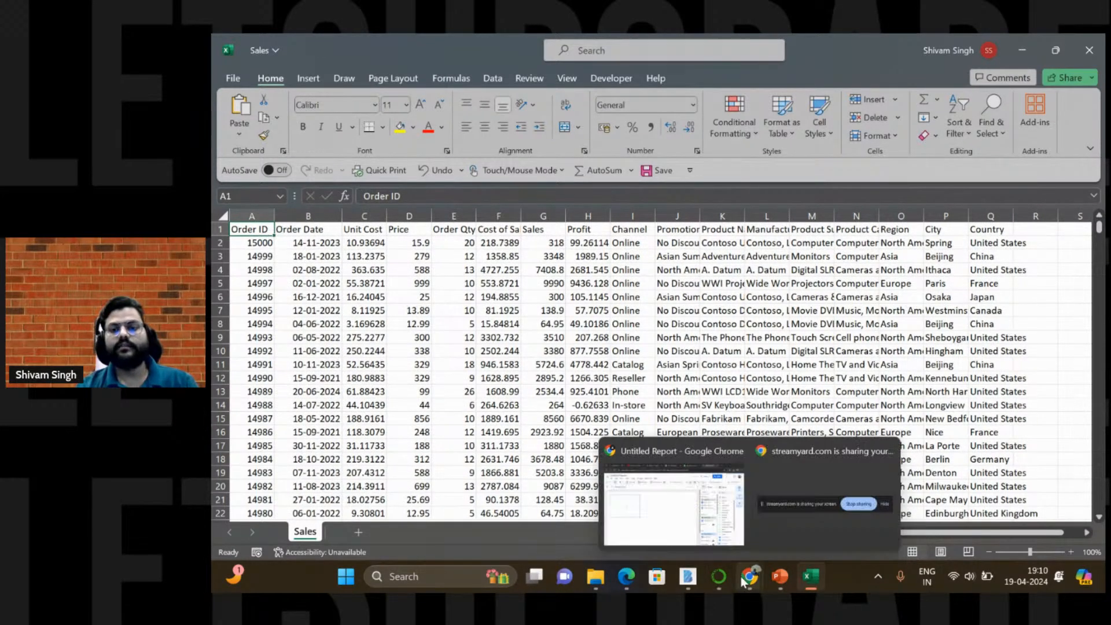
pyautogui.click(689, 540)
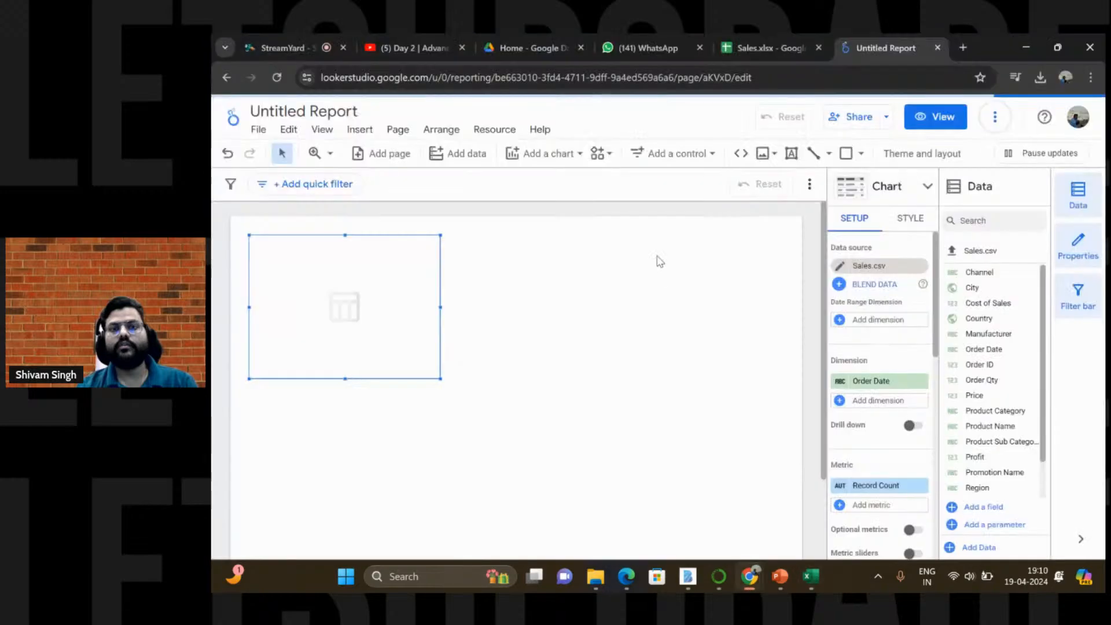
pyautogui.click(412, 50)
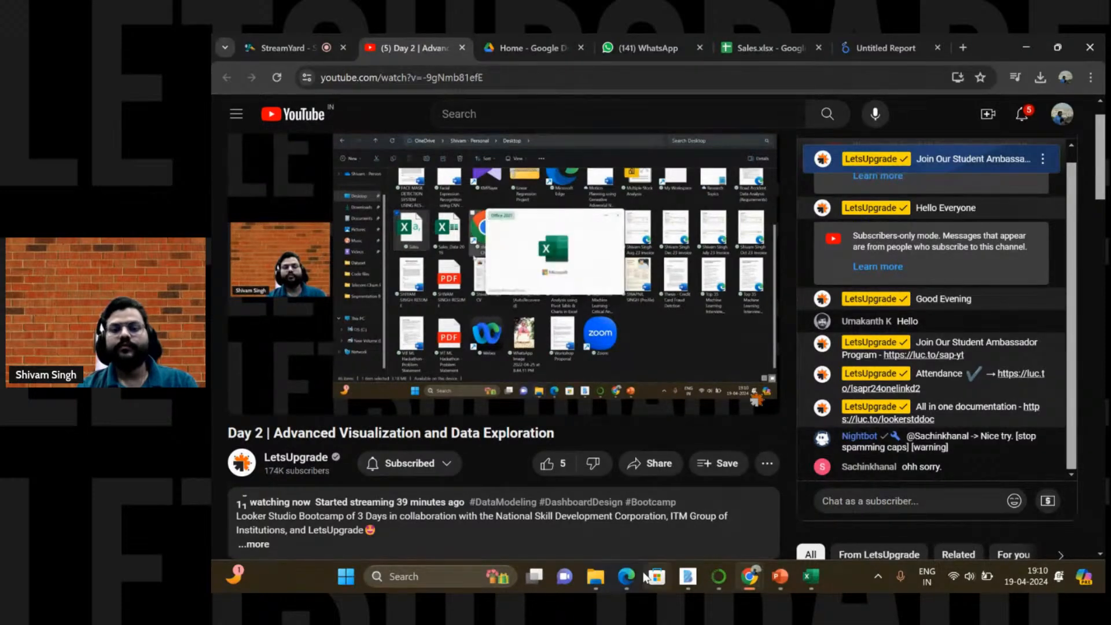
pyautogui.click(812, 577)
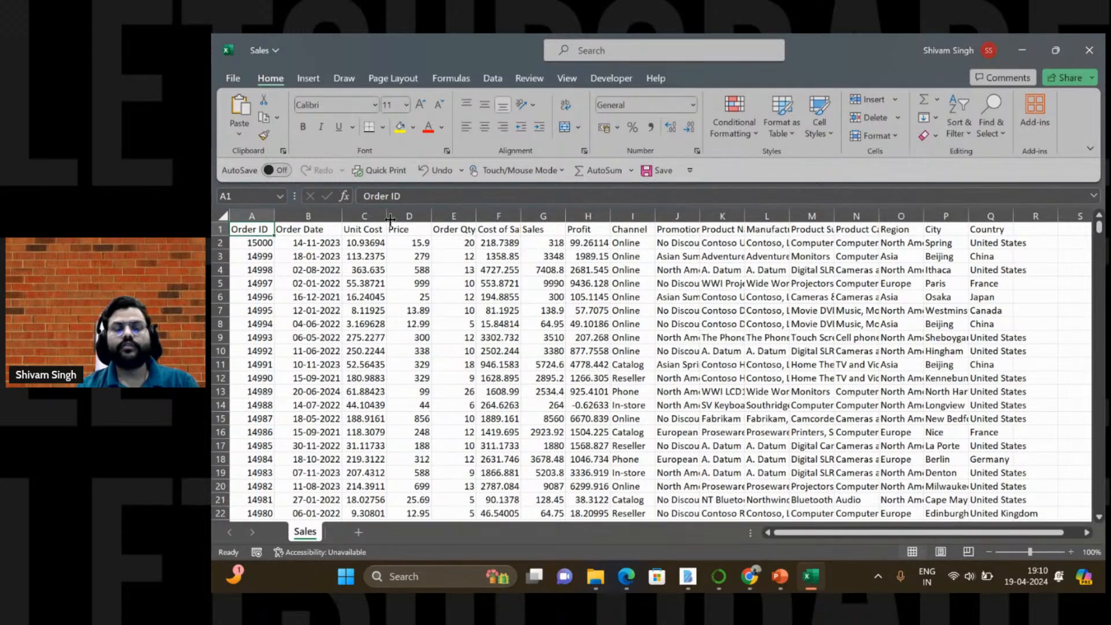
# Step: Widen the Unit Cost, Order Qty, Cost of Sales, Channel, Promotion Name, Product Name and Manufacturer columns for easier reading
pyautogui.moveTo(387, 213); pyautogui.dragTo(394, 213)
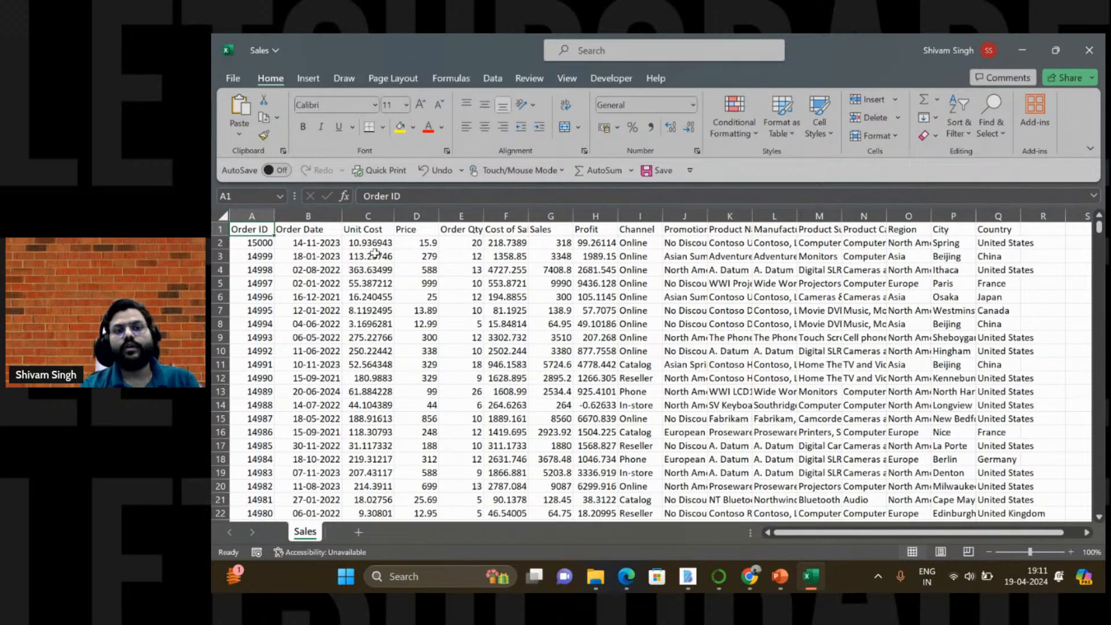
pyautogui.moveTo(484, 216); pyautogui.dragTo(553, 222)
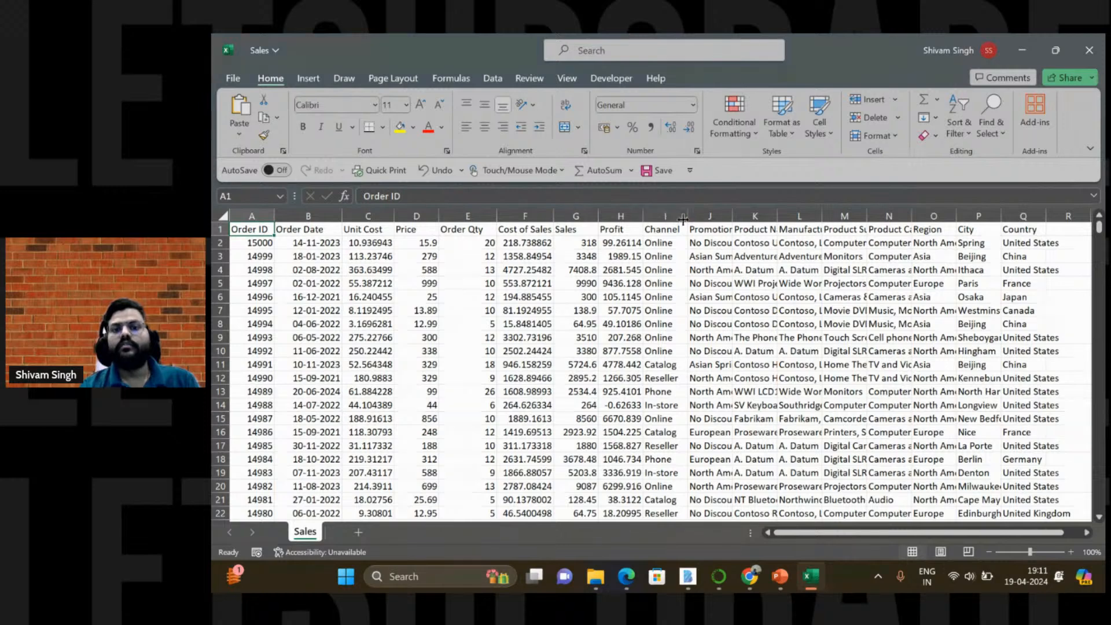
pyautogui.moveTo(683, 219); pyautogui.dragTo(694, 219)
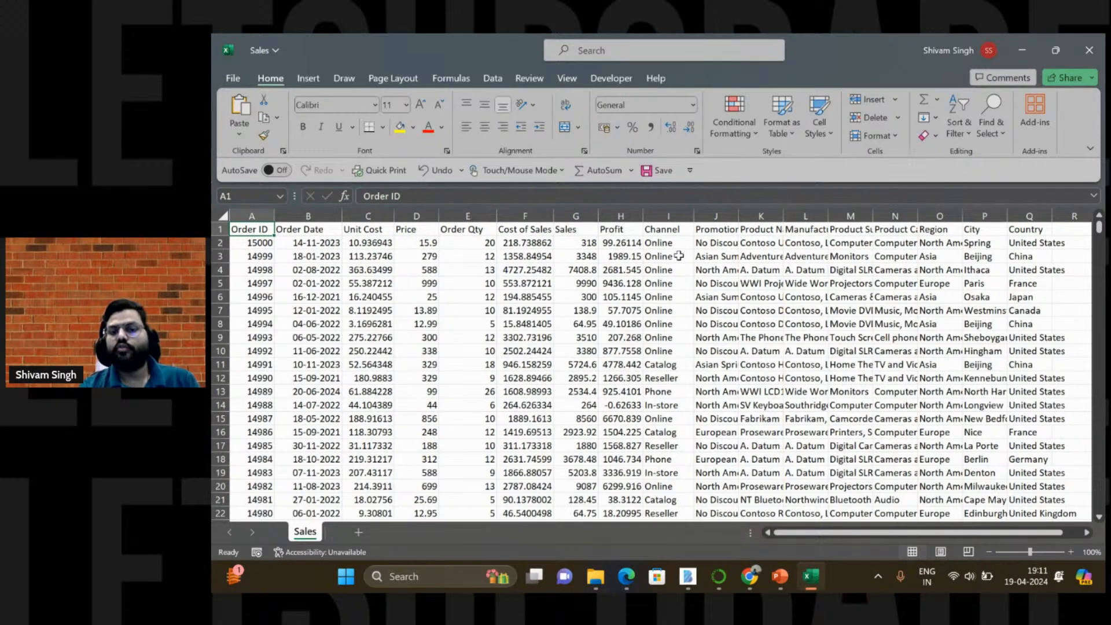
pyautogui.moveTo(738, 215); pyautogui.dragTo(780, 208)
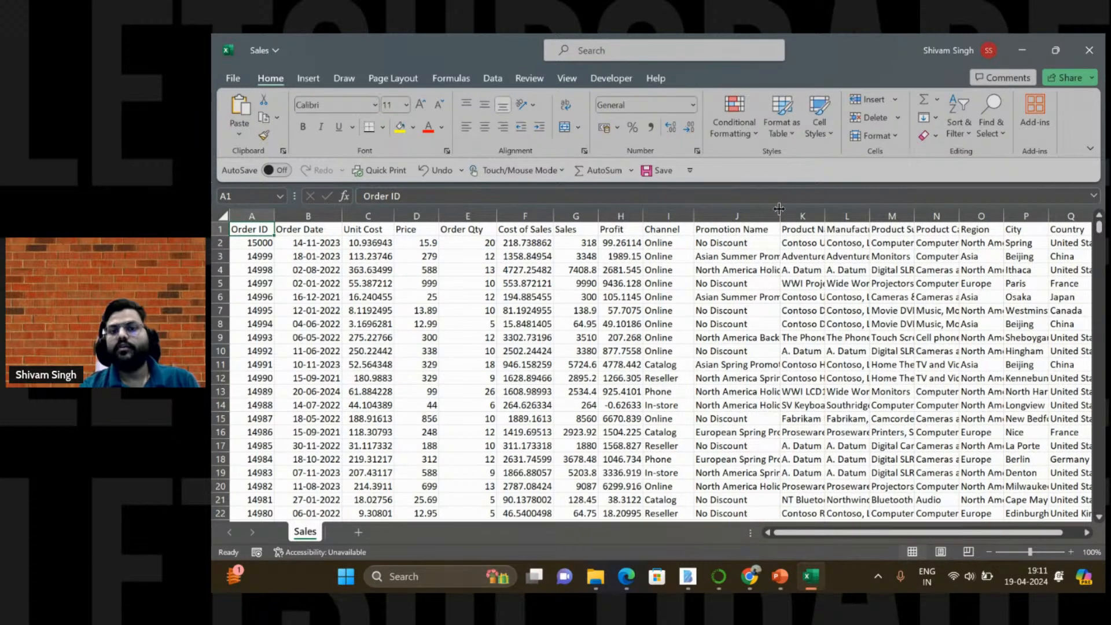
pyautogui.moveTo(826, 214); pyautogui.dragTo(930, 215)
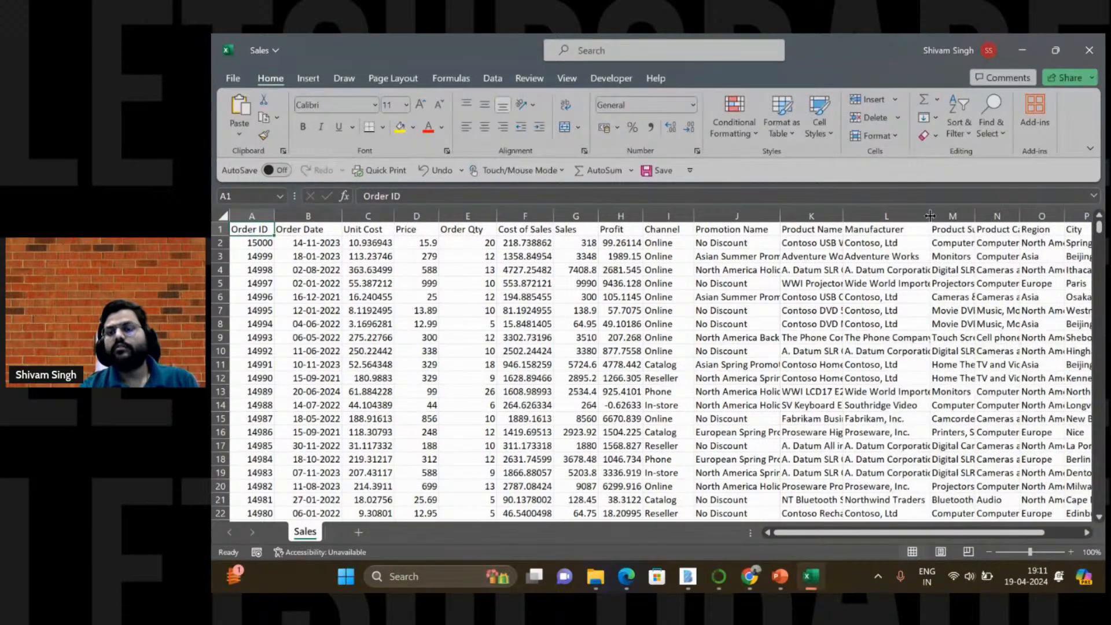
# Step: Examine the Product Sub Category, Product Category, Region, City and Country columns of the Sales sheet
pyautogui.click(954, 234)
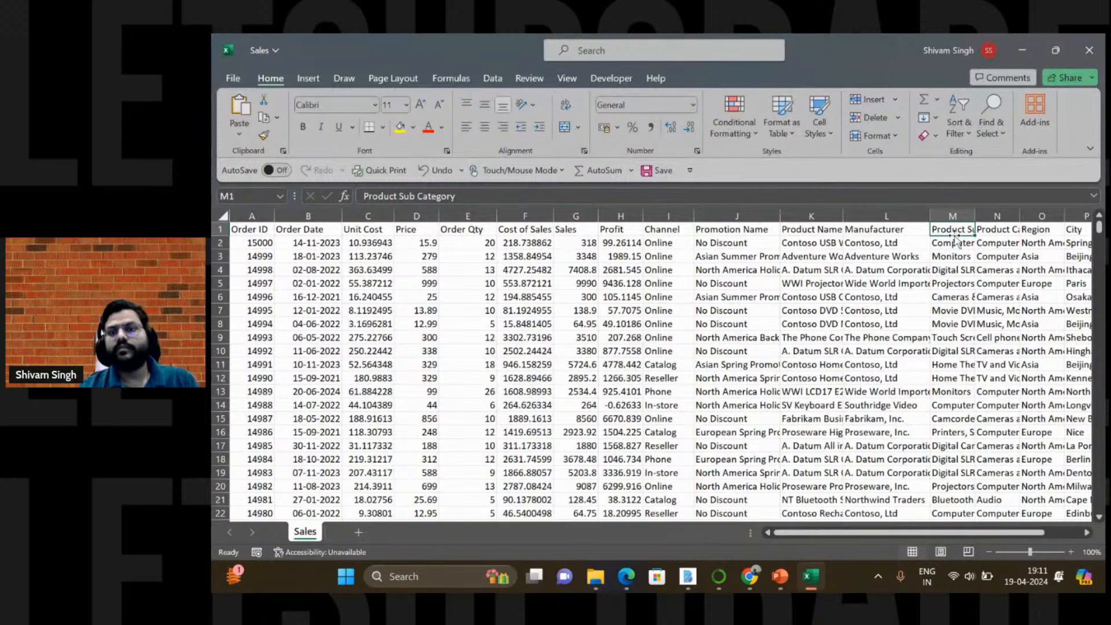
pyautogui.hscroll(1, 956, 237)
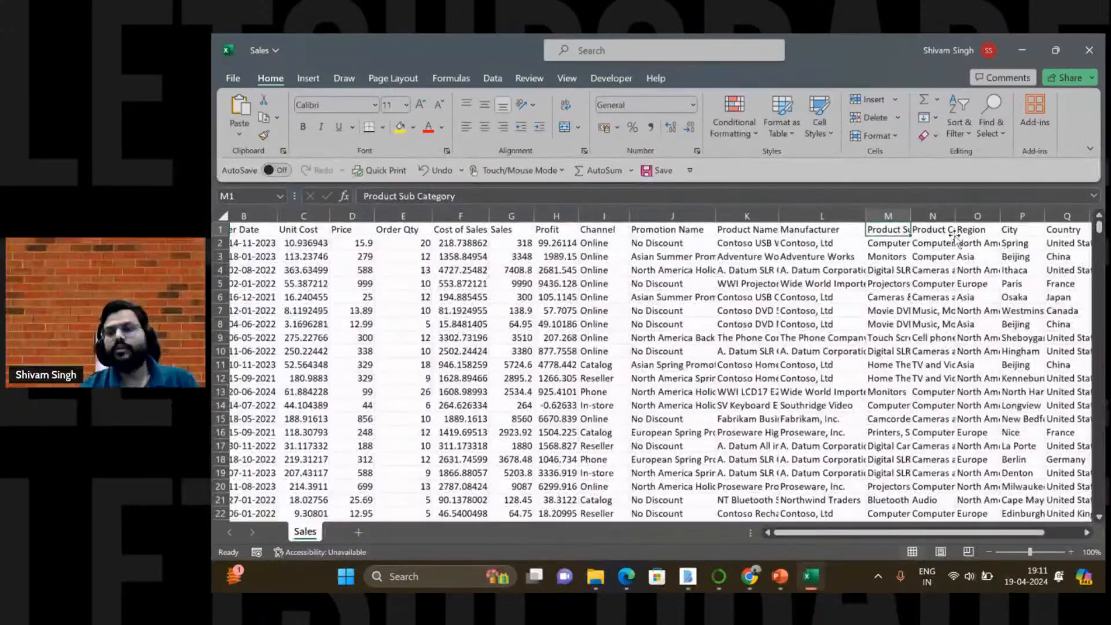
pyautogui.hscroll(-1, 956, 237)
pyautogui.click(949, 231)
pyautogui.hscroll(2, 903, 297)
pyautogui.hscroll(5, 903, 297)
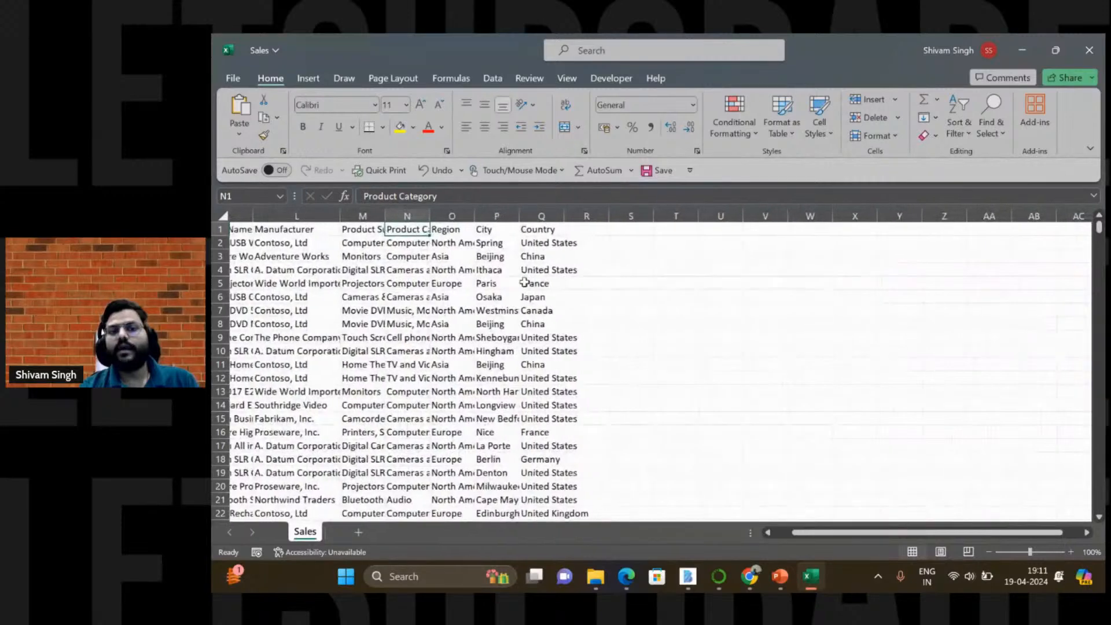
pyautogui.hscroll(1, 524, 281)
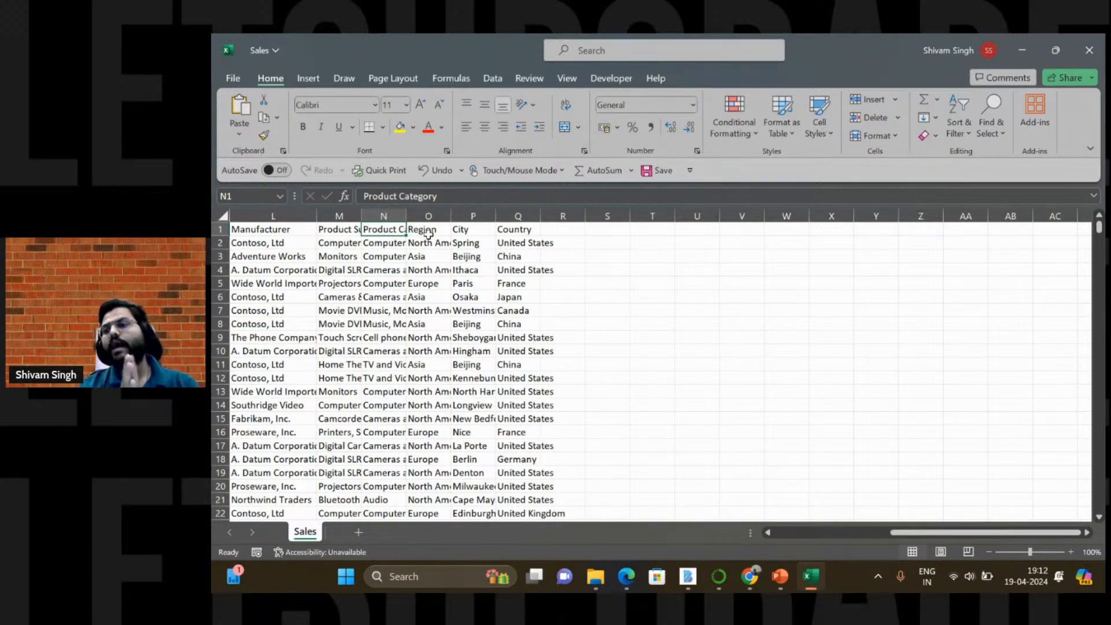
pyautogui.hscroll(-3, 429, 235)
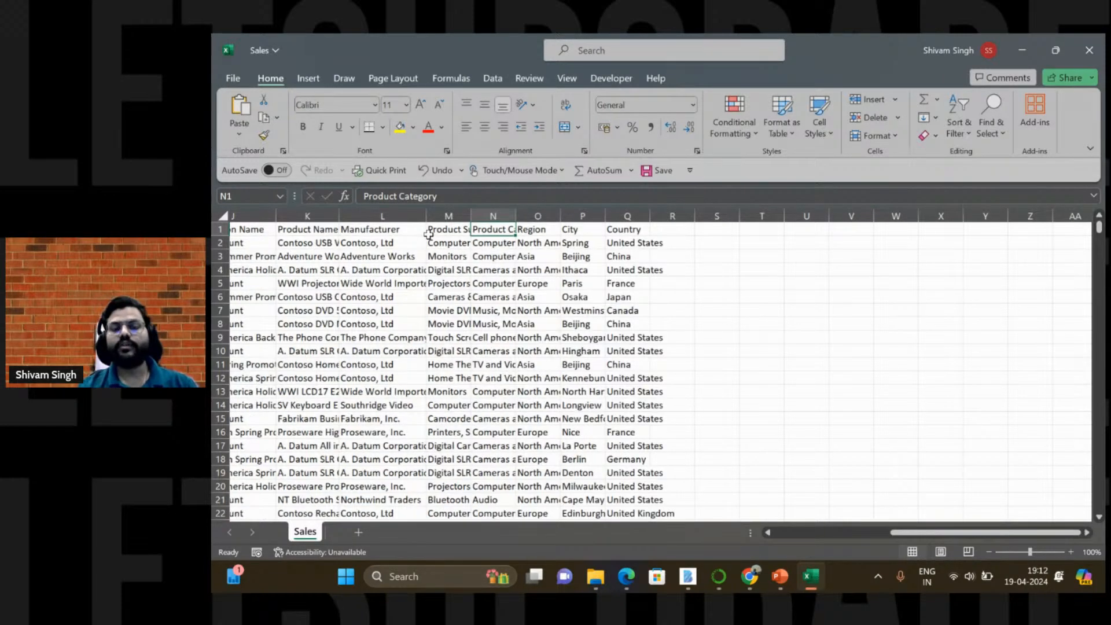
# Step: Return to the first columns of the Sales sheet, and switch to the Untitled Report in Looker Studio in Chrome
pyautogui.hscroll(-6, 429, 235)
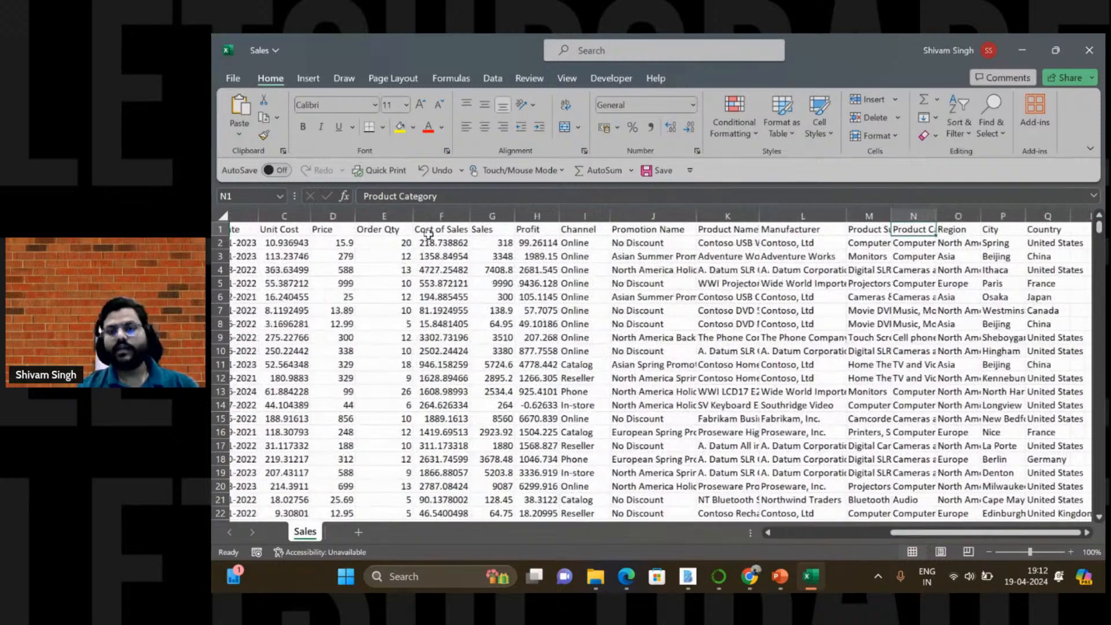
pyautogui.hscroll(-2, 429, 235)
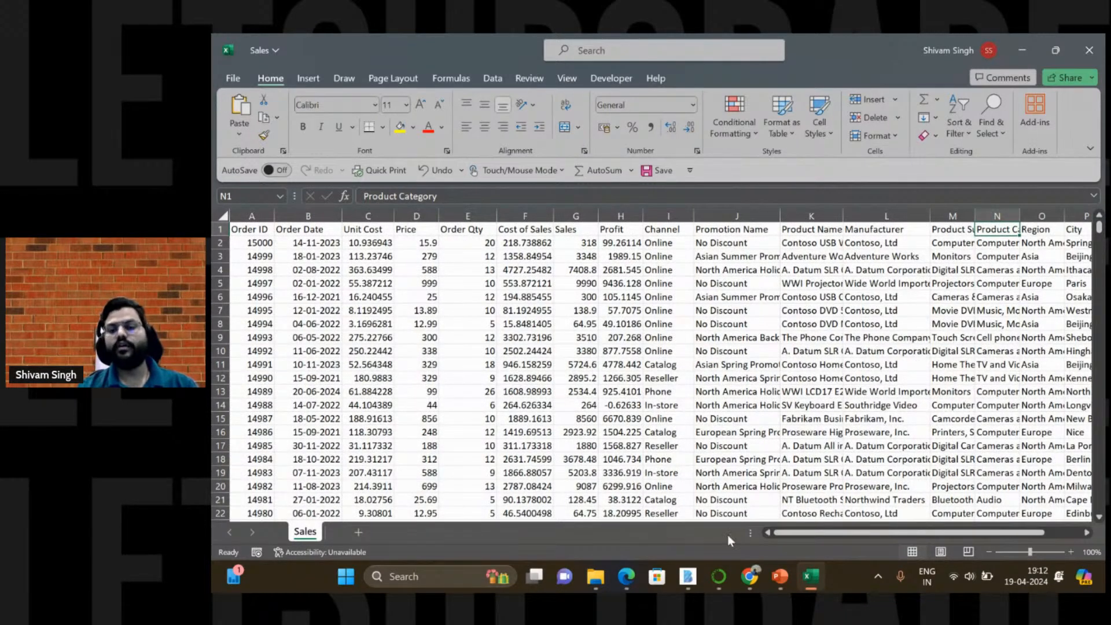
pyautogui.moveTo(740, 583)
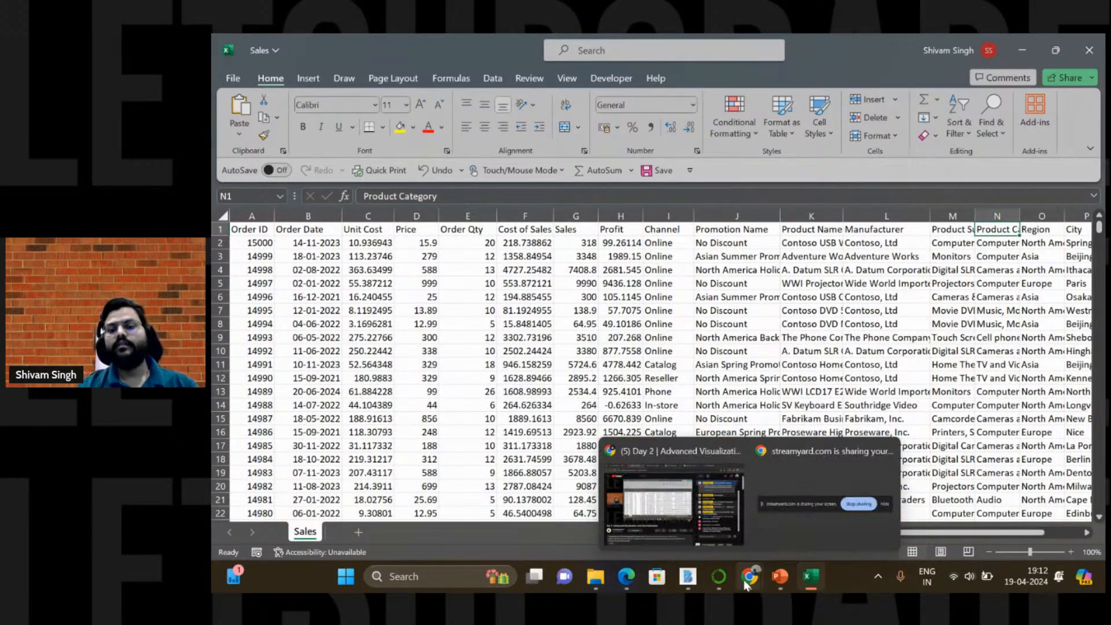
pyautogui.click(693, 524)
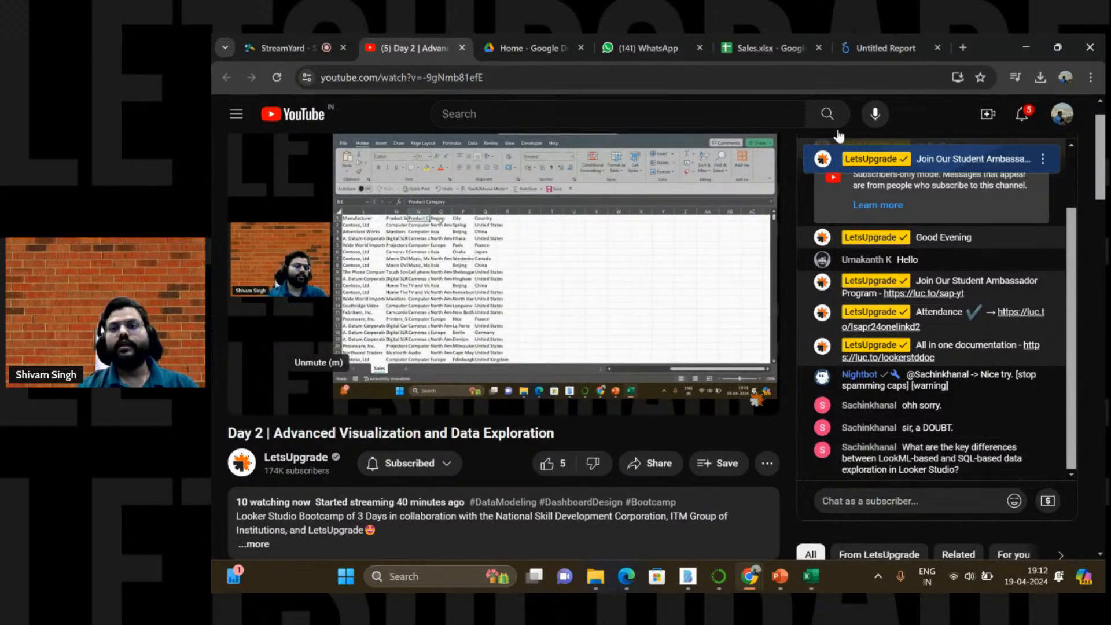
pyautogui.click(874, 48)
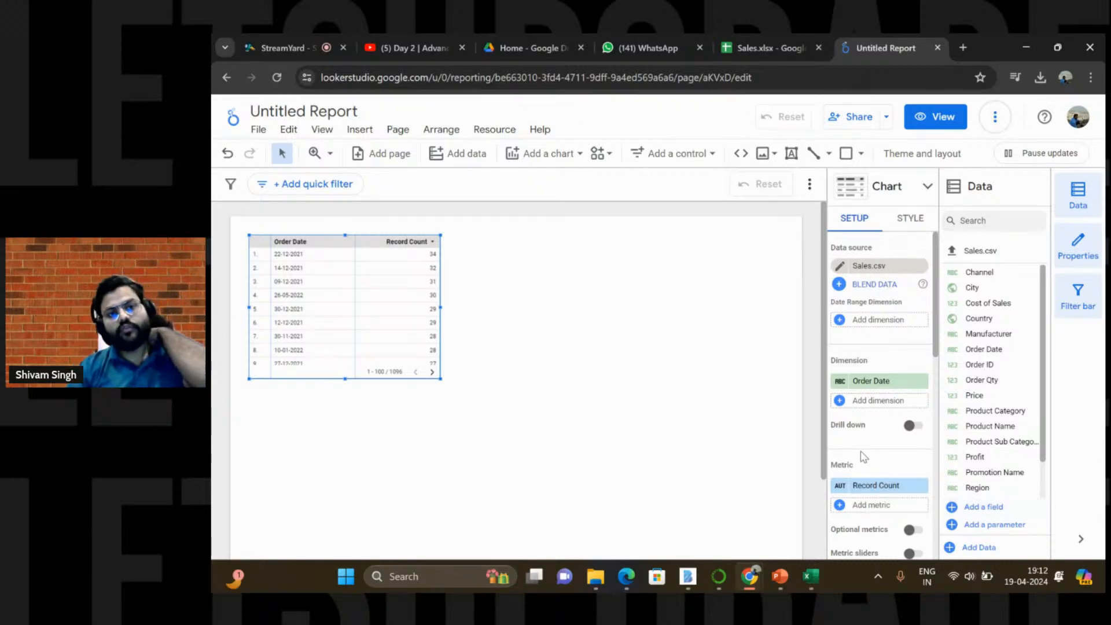
# Step: Enlarge the table on the report page and replace its Order Date dimension with Country
pyautogui.moveTo(438, 378); pyautogui.dragTo(592, 521)
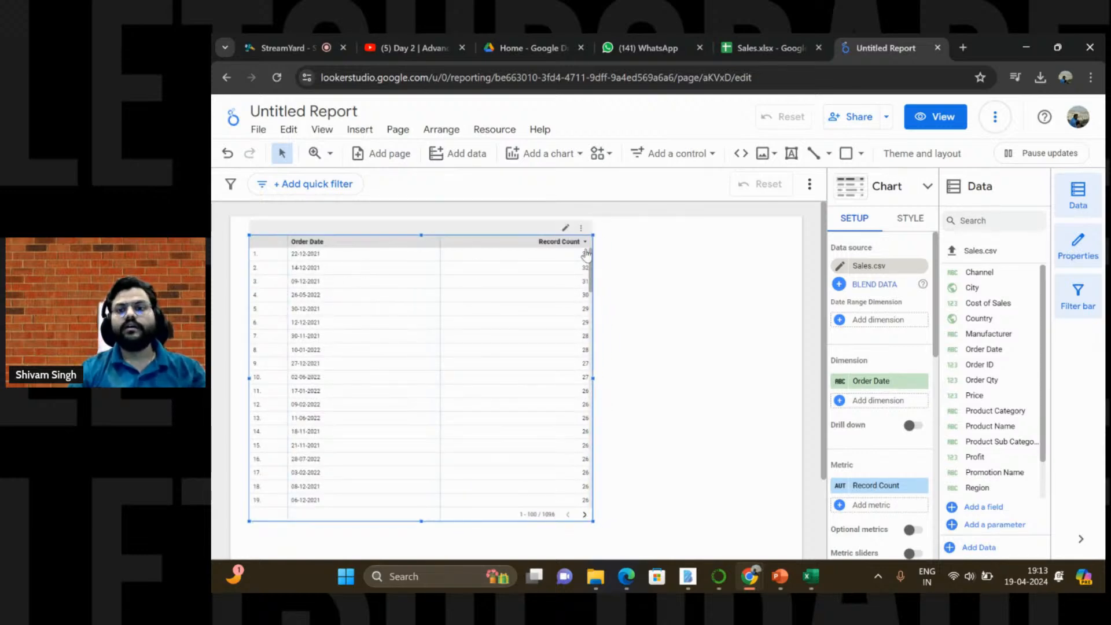
pyautogui.click(922, 381)
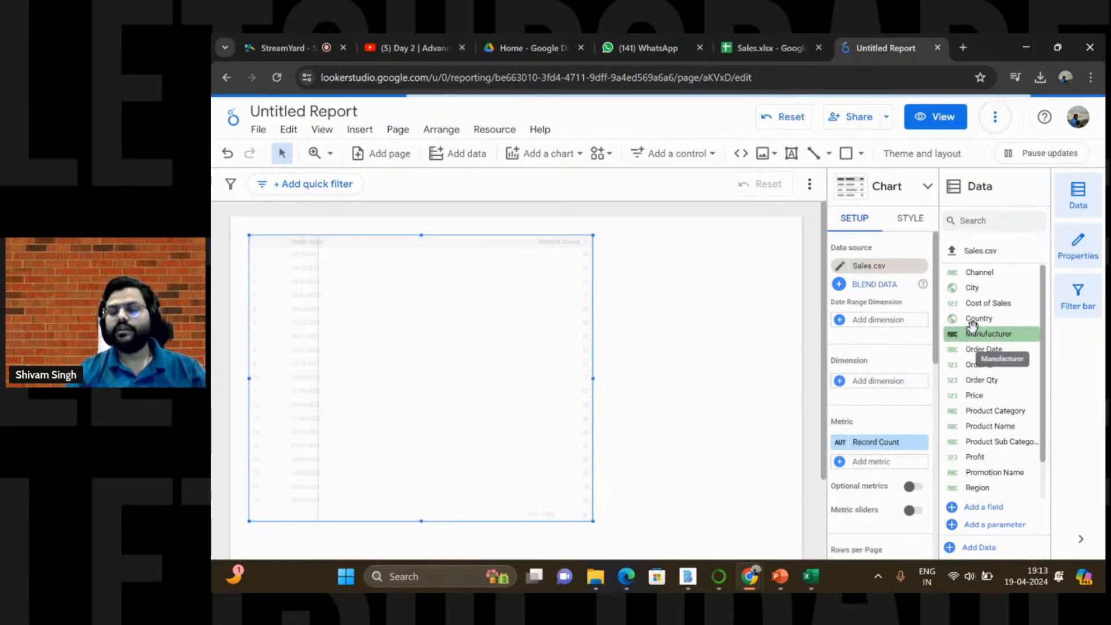
pyautogui.moveTo(970, 319); pyautogui.dragTo(868, 387)
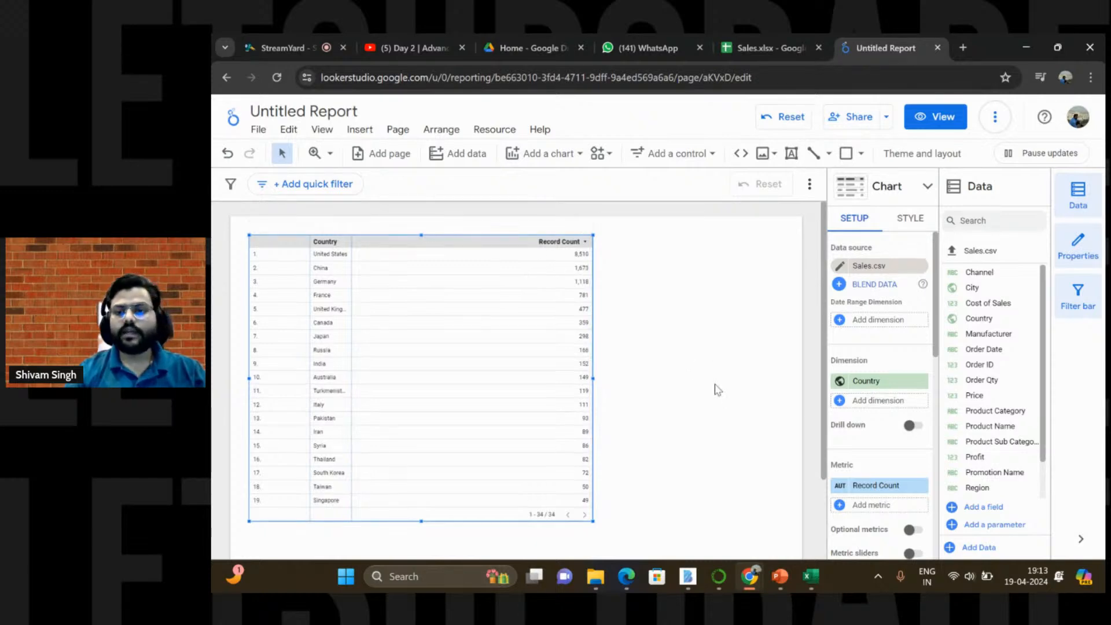
# Step: Replace the table's Record Count metric with Sales
pyautogui.click(922, 487)
pyautogui.scroll(-1, 984, 417)
pyautogui.scroll(-1, 984, 416)
pyautogui.moveTo(977, 462); pyautogui.dragTo(867, 488)
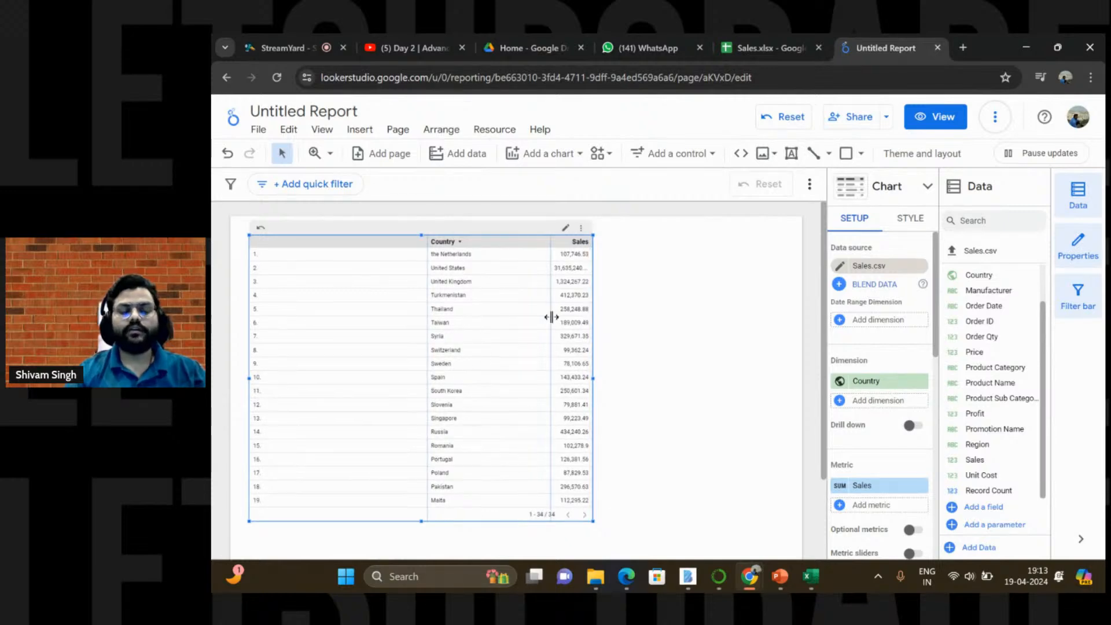
# Step: Fit the table's columns to their data and shrink the table to a slightly smaller frame
pyautogui.rightClick(503, 299)
pyautogui.moveTo(529, 440)
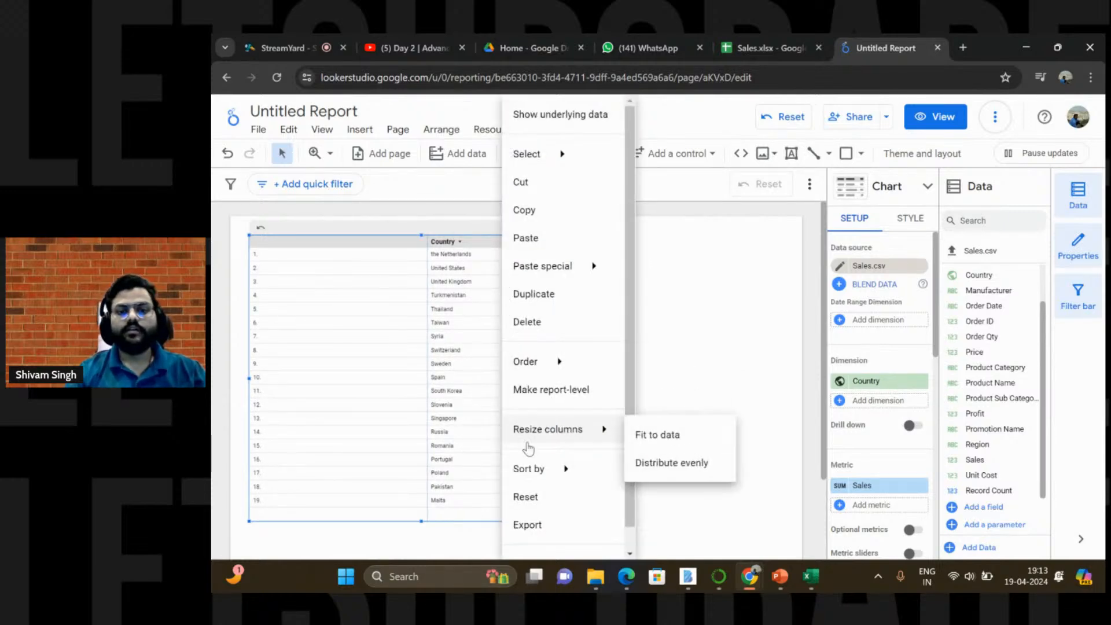
pyautogui.click(656, 444)
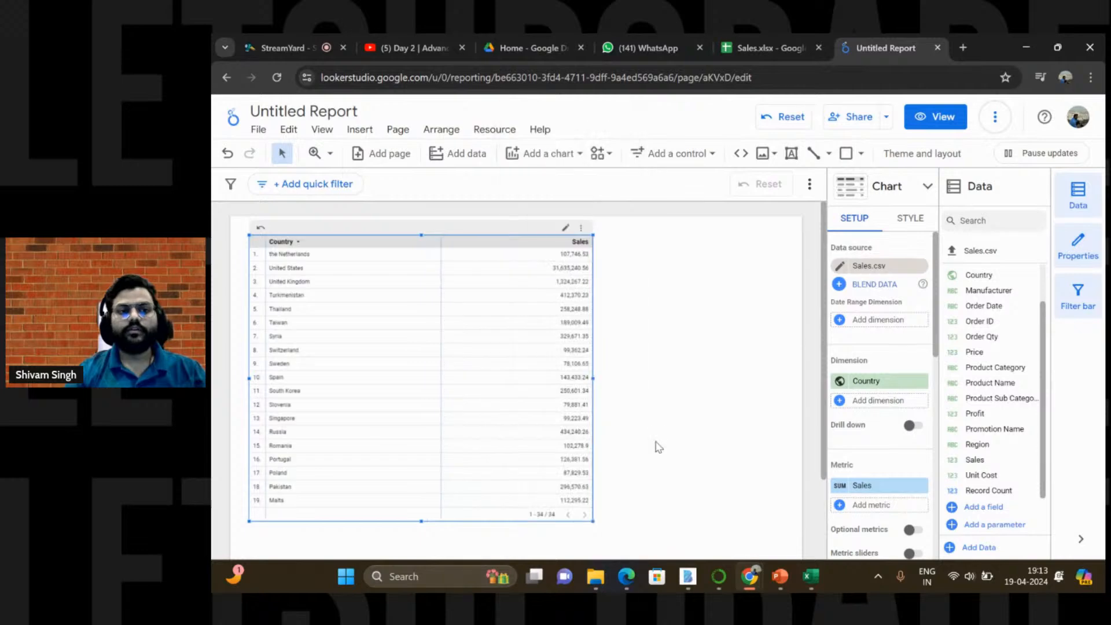
pyautogui.moveTo(593, 521); pyautogui.dragTo(539, 475)
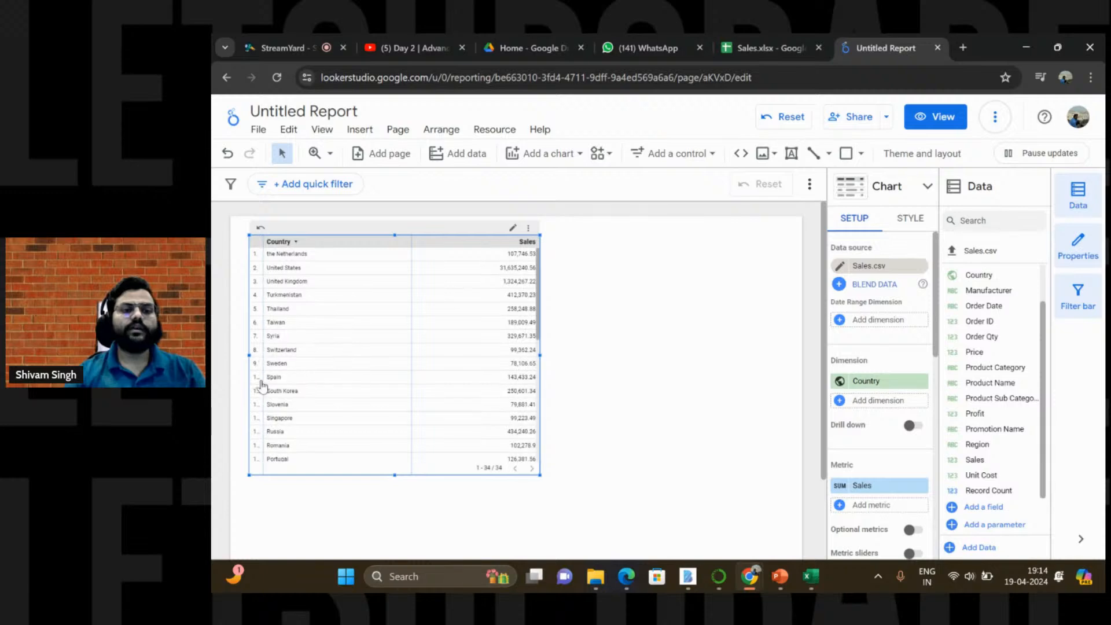
pyautogui.moveTo(540, 475); pyautogui.dragTo(564, 471)
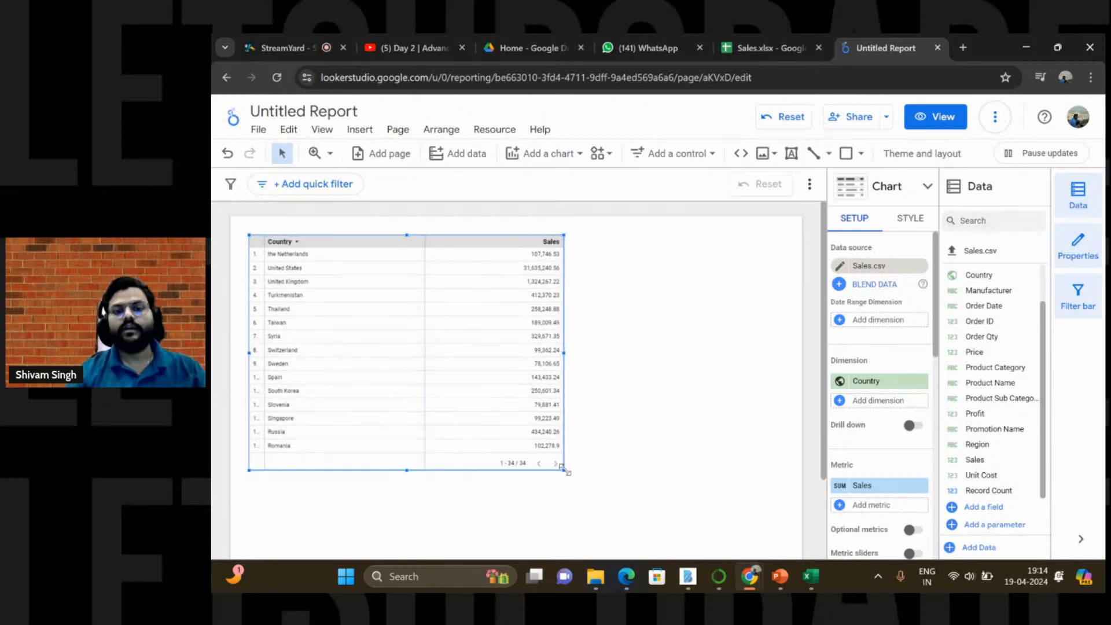
pyautogui.moveTo(562, 470)
pyautogui.mouseDown()
pyautogui.moveTo(576, 491)
pyautogui.moveTo(587, 488)
pyautogui.moveTo(590, 479)
pyautogui.moveTo(571, 476)
pyautogui.mouseUp()
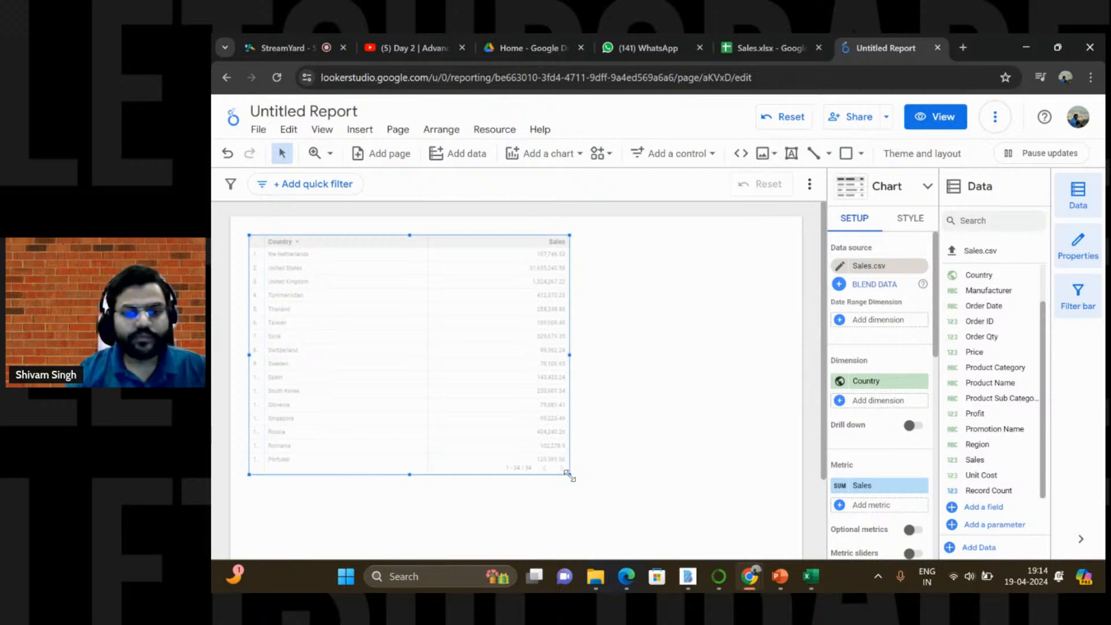
# Step: Examine the table's style settings for header, colors, labels, body, footer and missing data, trying Compact pagination on and off
pyautogui.click(906, 224)
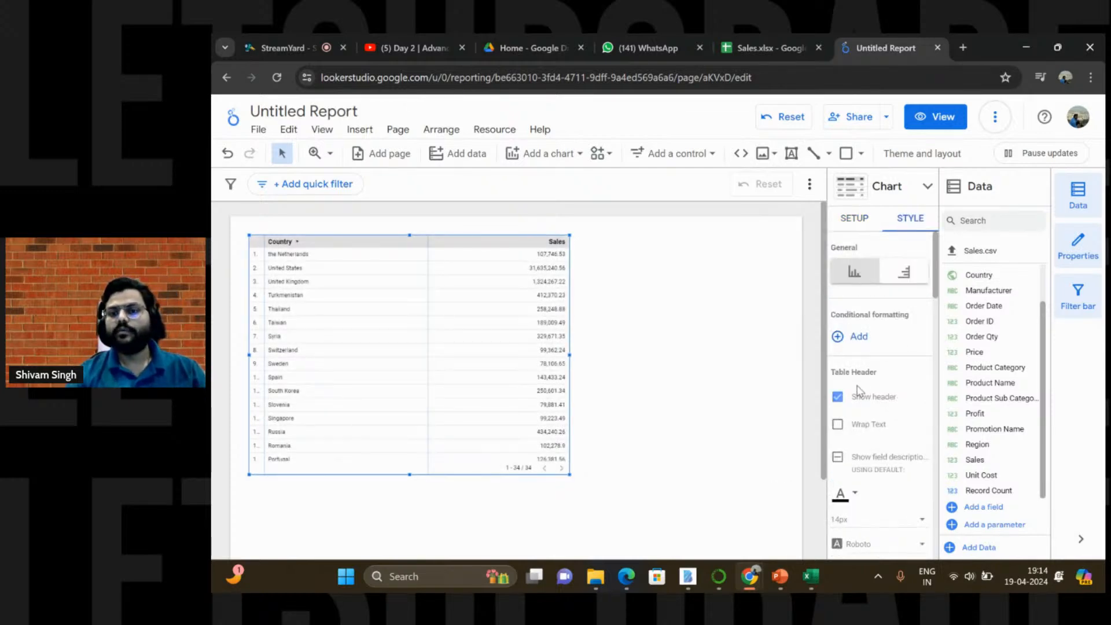
pyautogui.scroll(-1, 859, 391)
pyautogui.scroll(-4, 860, 392)
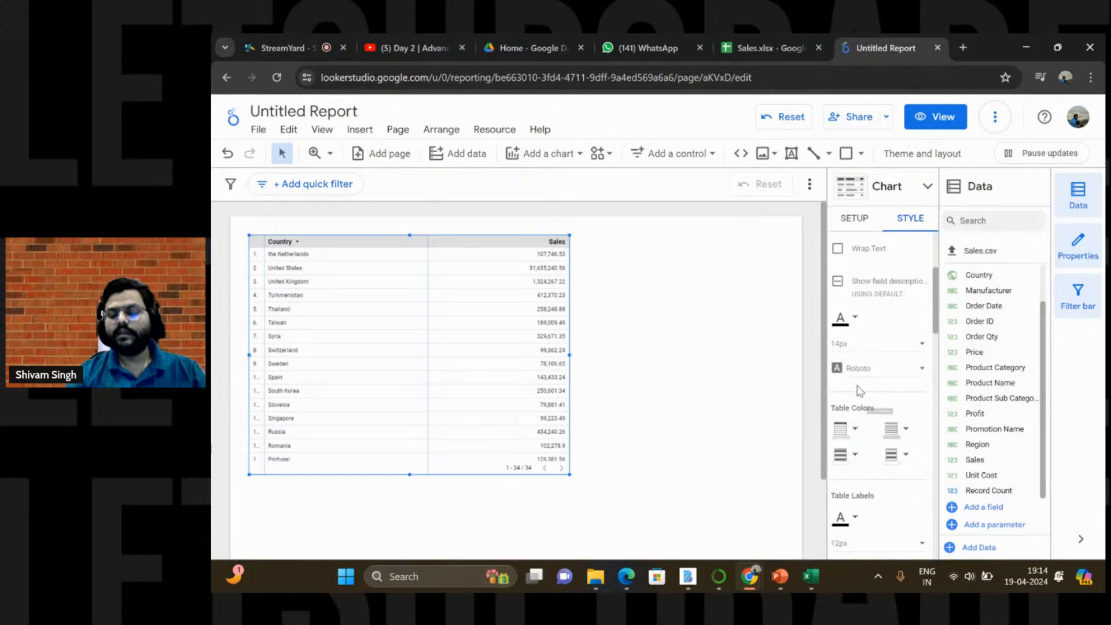
pyautogui.scroll(-4, 858, 392)
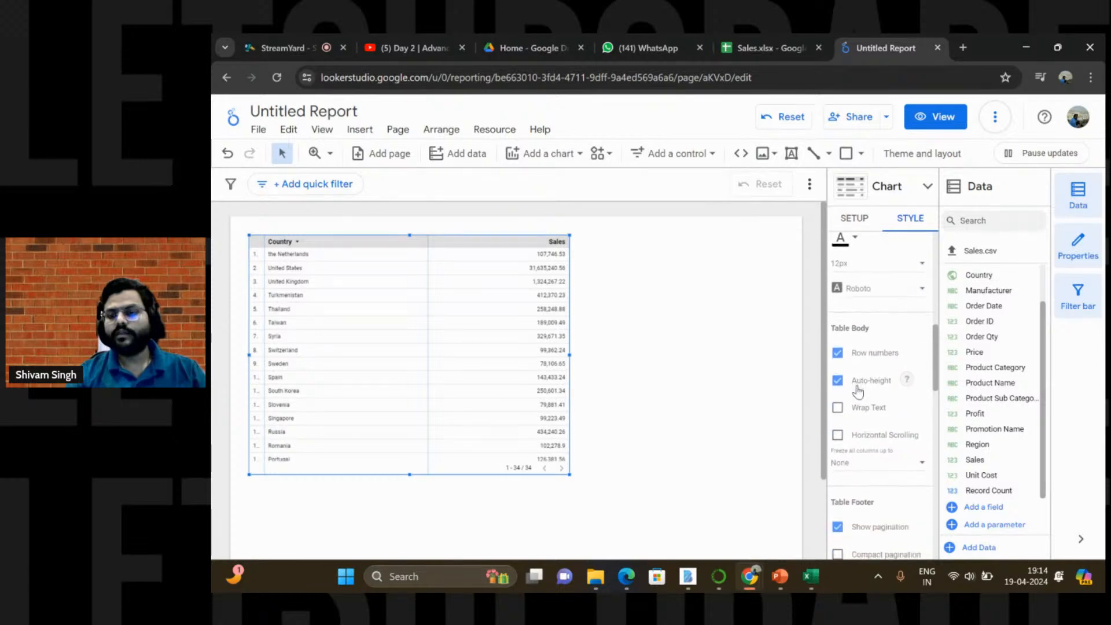
pyautogui.scroll(-1, 859, 392)
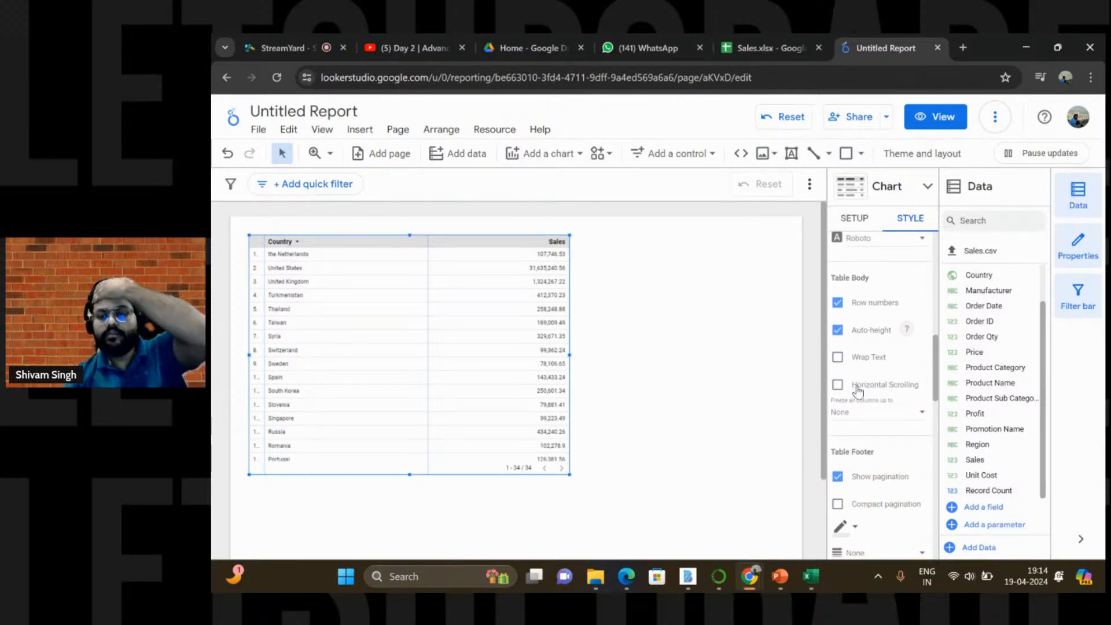
pyautogui.scroll(-1, 859, 393)
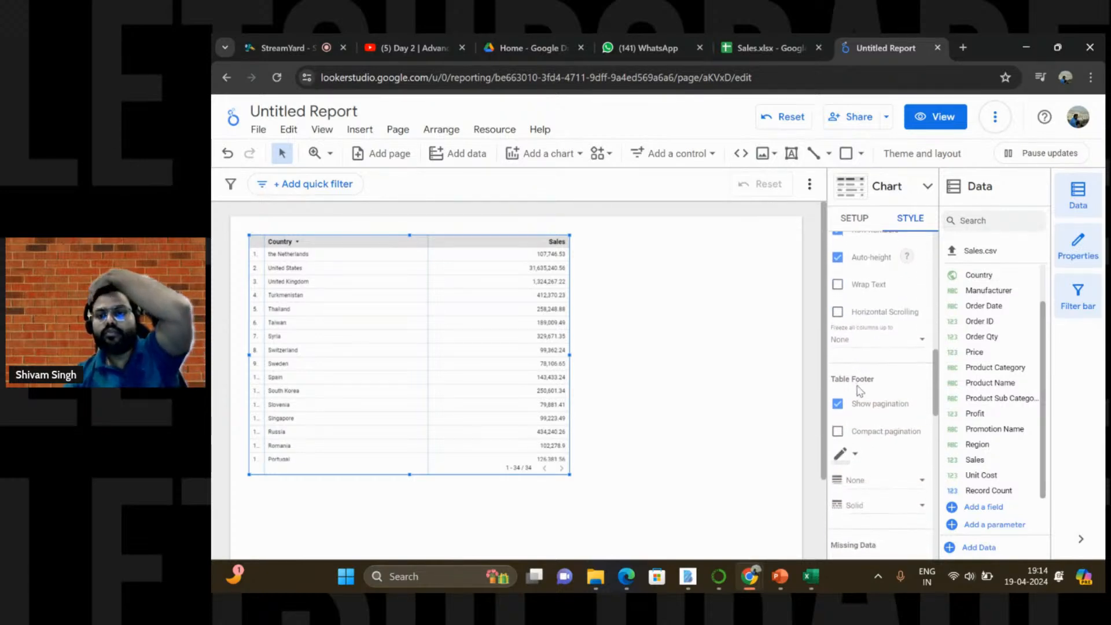
pyautogui.click(839, 432)
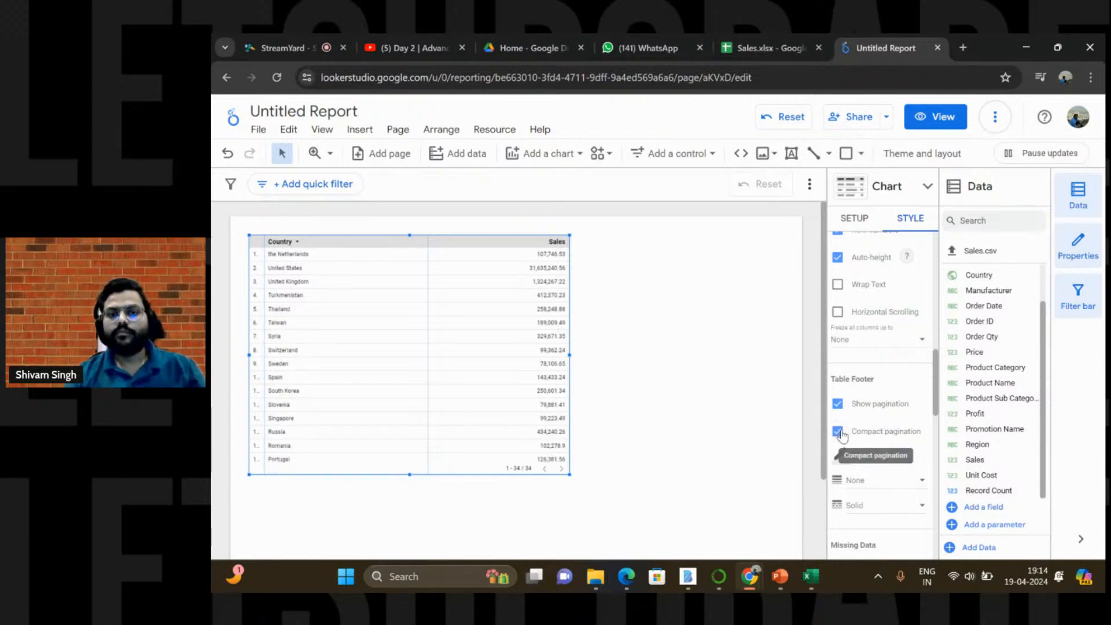
pyautogui.click(839, 432)
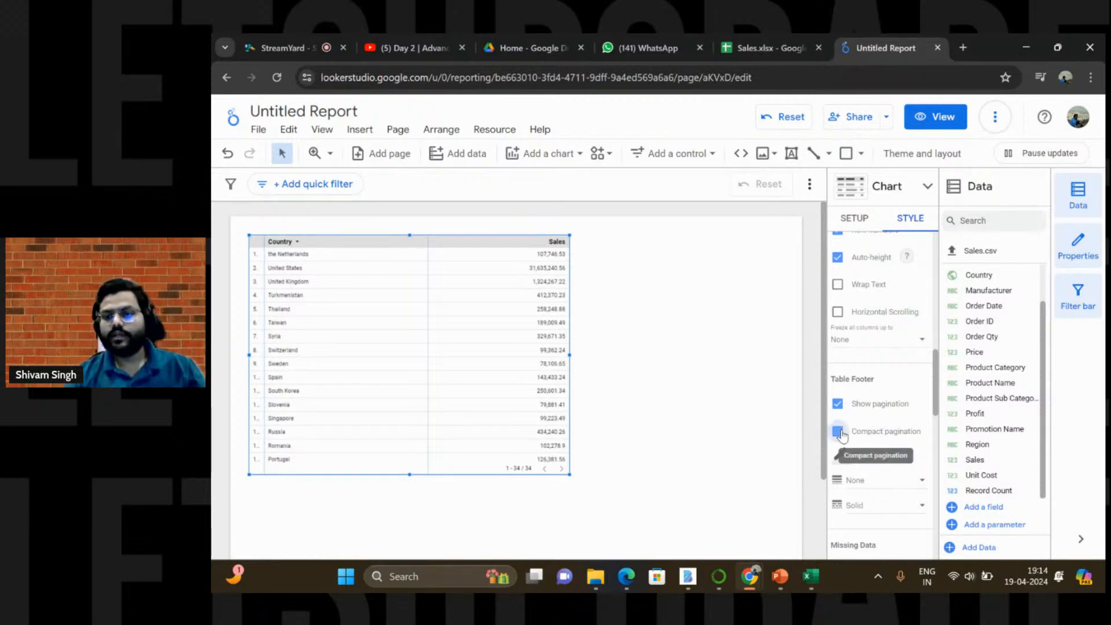
pyautogui.scroll(-2, 842, 434)
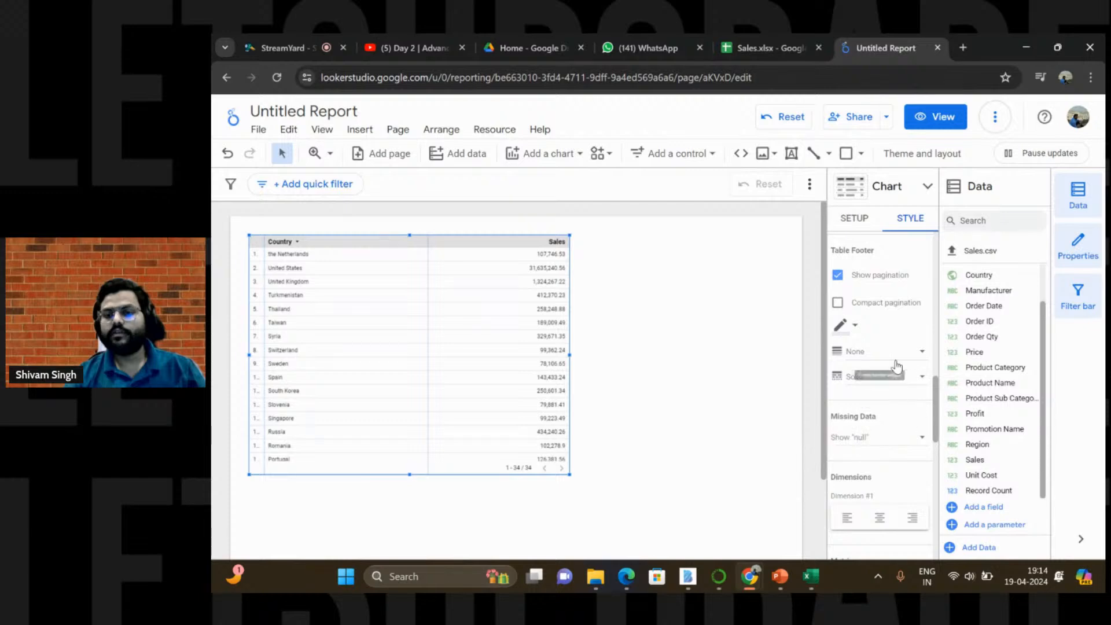
pyautogui.scroll(5, 891, 347)
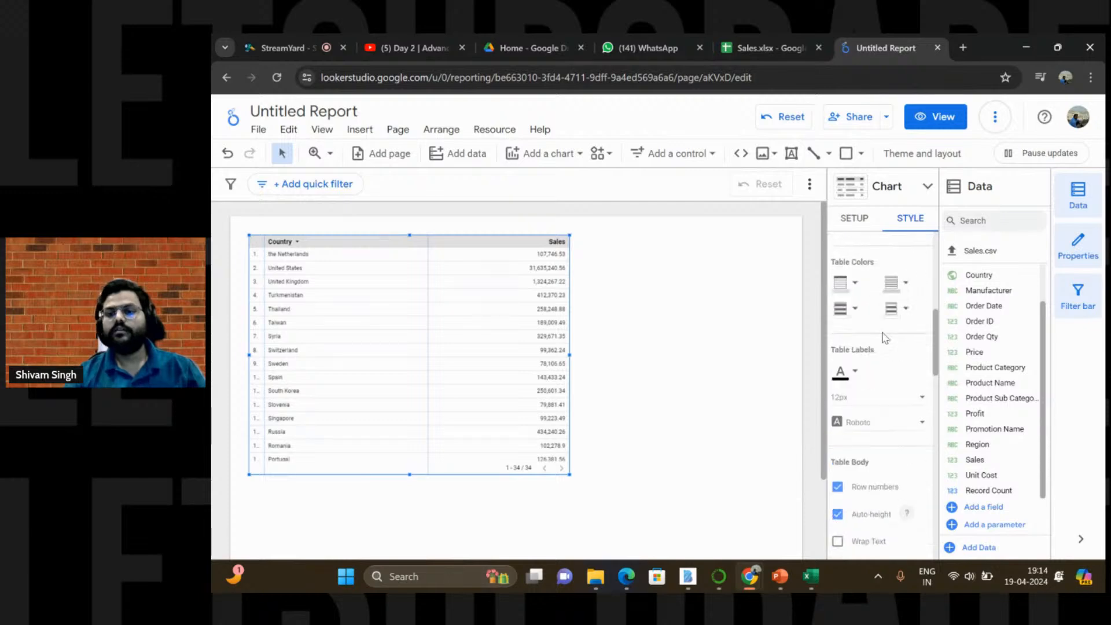
# Step: Set the table to 25 rows per page and look through the listed countries
pyautogui.click(860, 225)
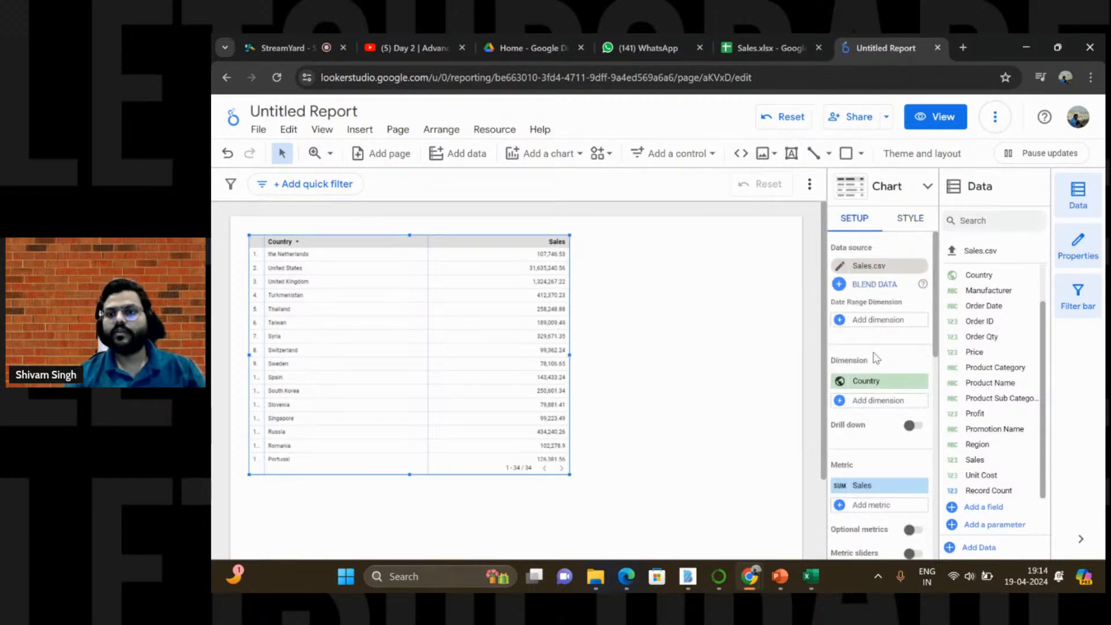
pyautogui.scroll(-3, 877, 359)
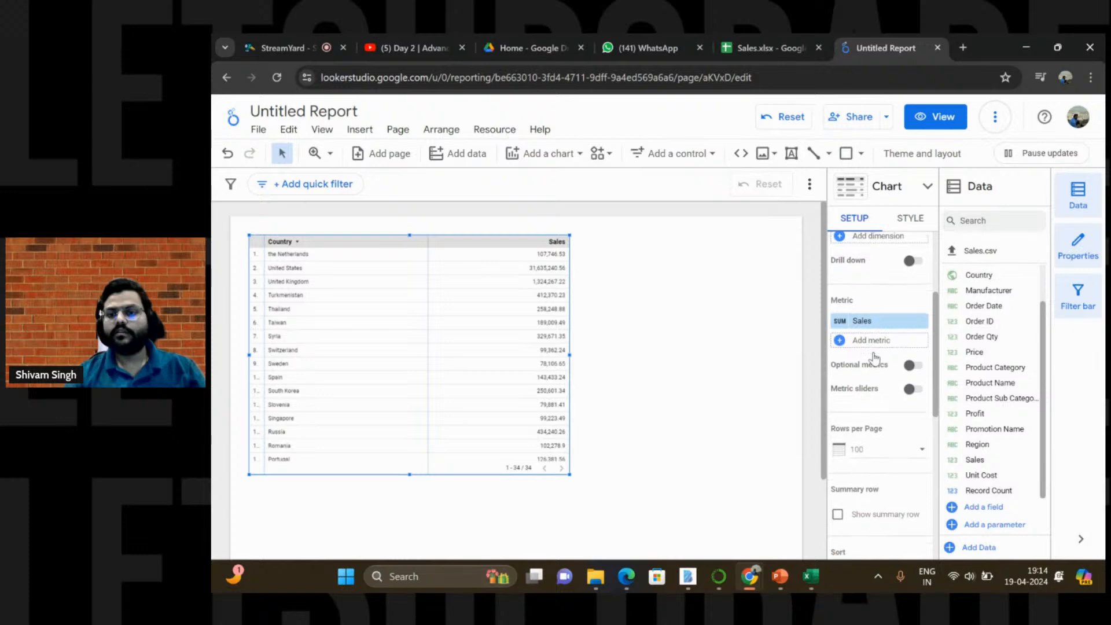
pyautogui.scroll(-1, 875, 359)
pyautogui.click(864, 414)
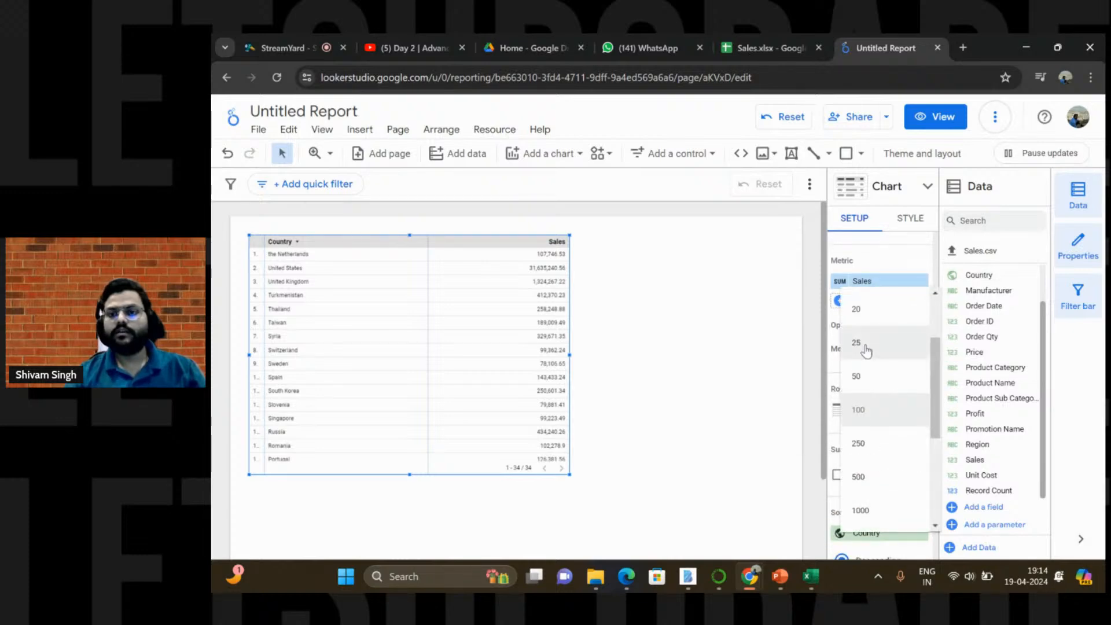
pyautogui.click(866, 347)
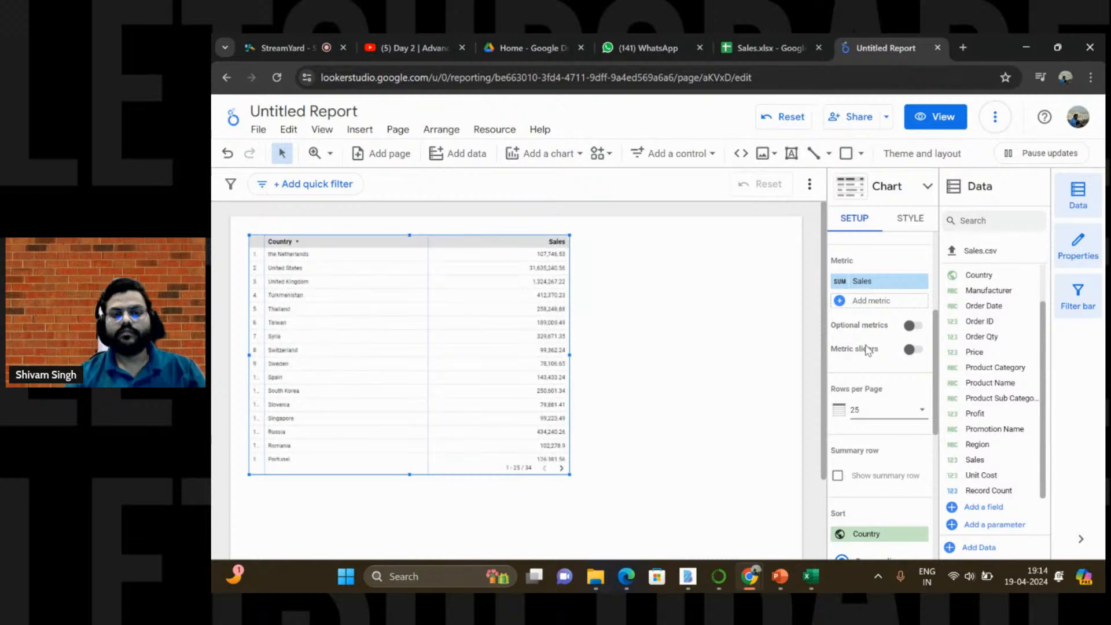
pyautogui.scroll(-3, 486, 376)
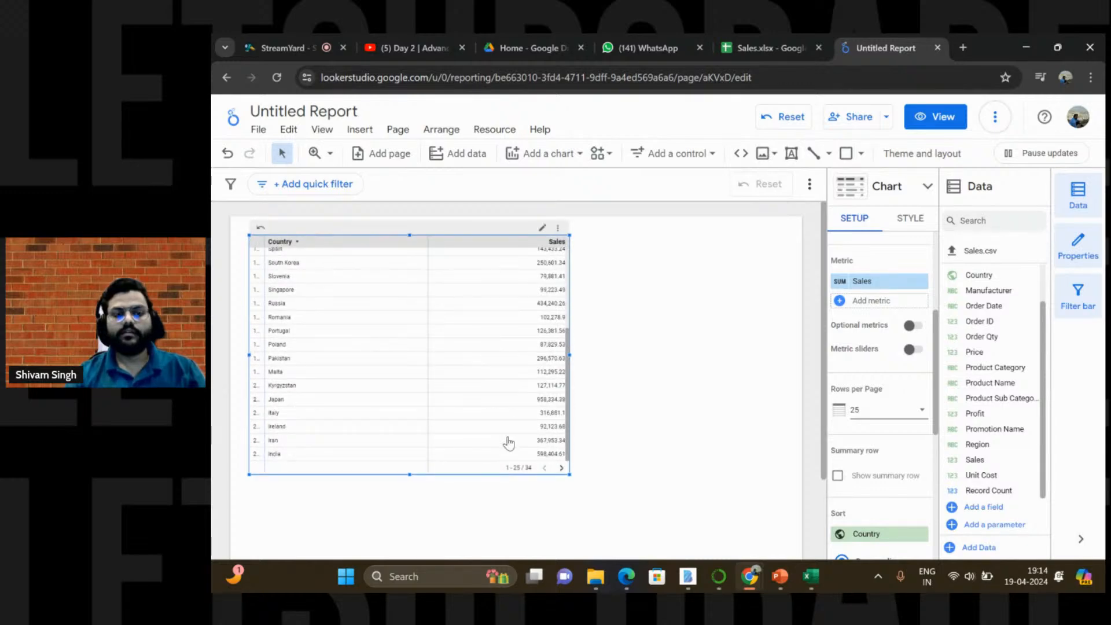
pyautogui.scroll(3, 528, 422)
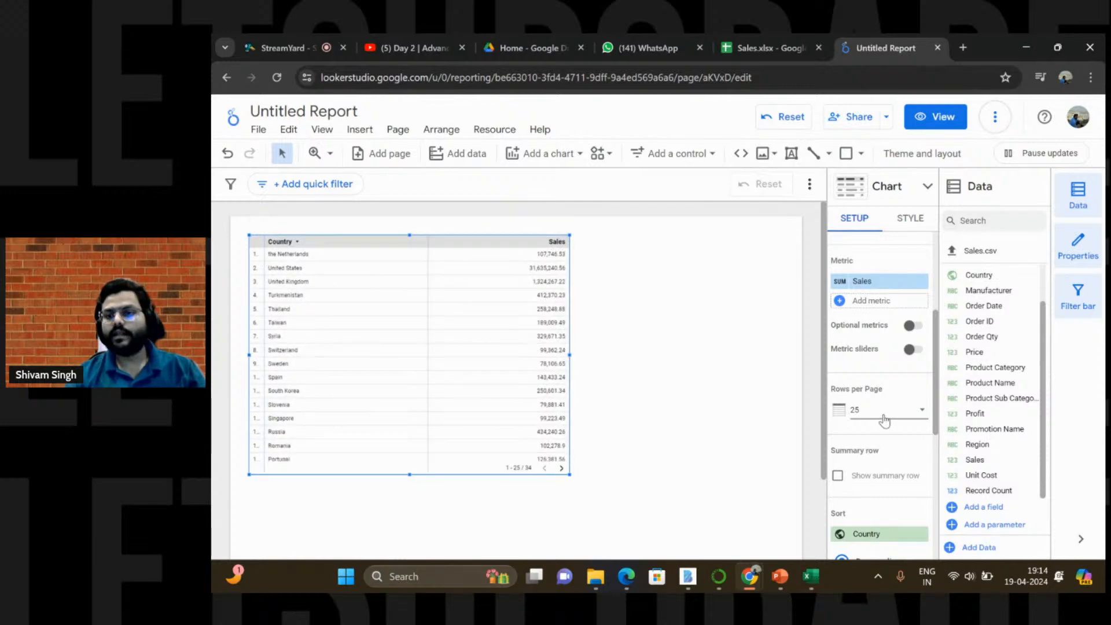
# Step: Show the summary row in the table and enlarge the table slightly
pyautogui.scroll(-1, 884, 421)
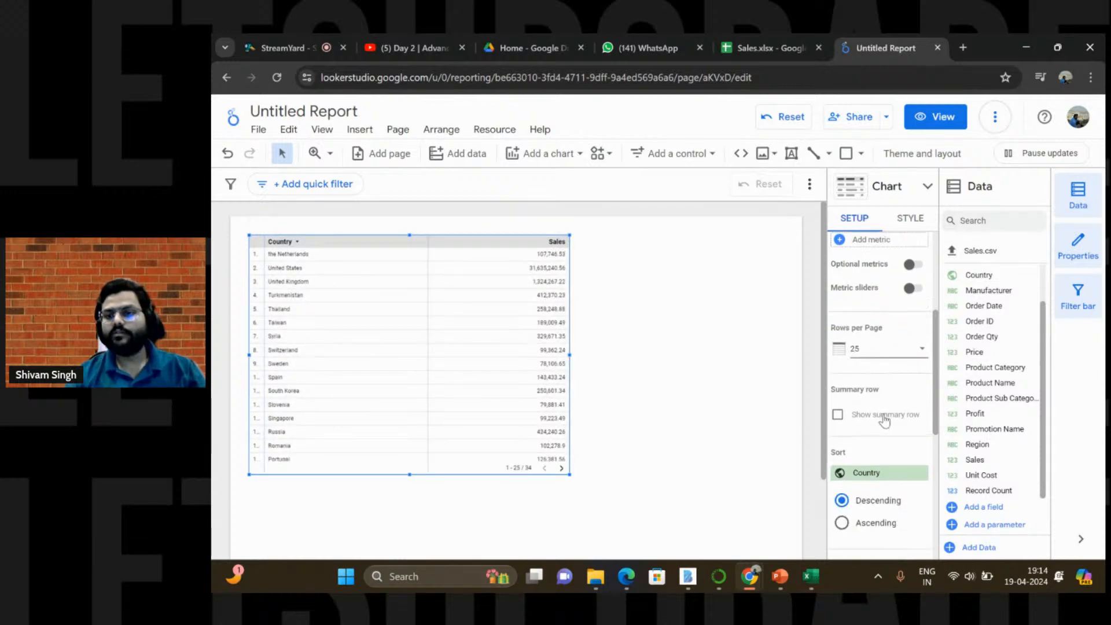
pyautogui.click(837, 407)
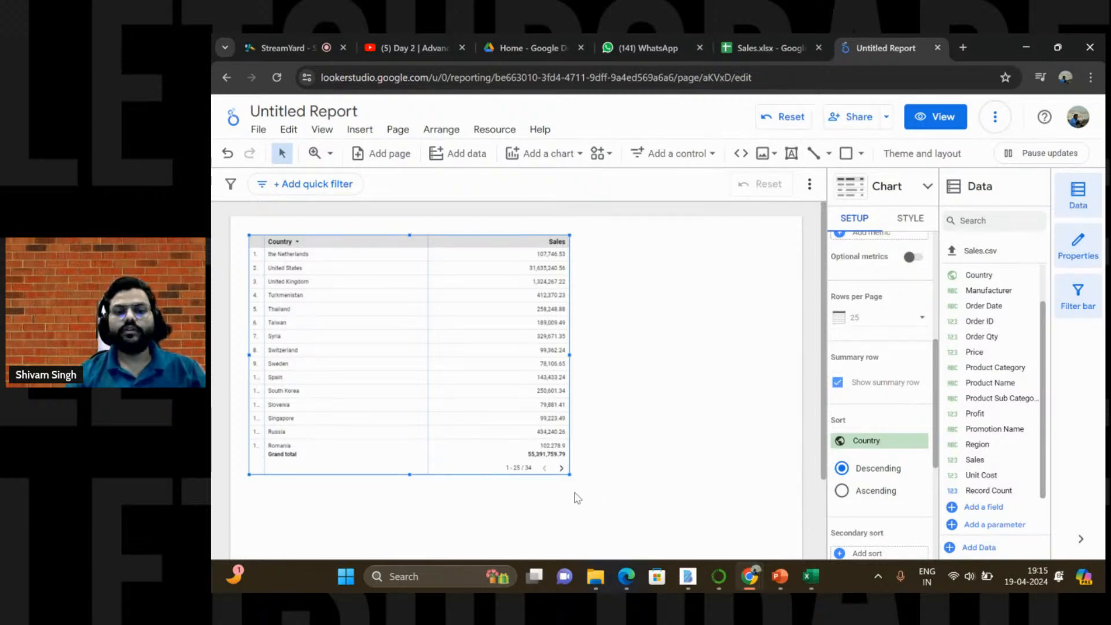
pyautogui.moveTo(569, 475); pyautogui.dragTo(580, 491)
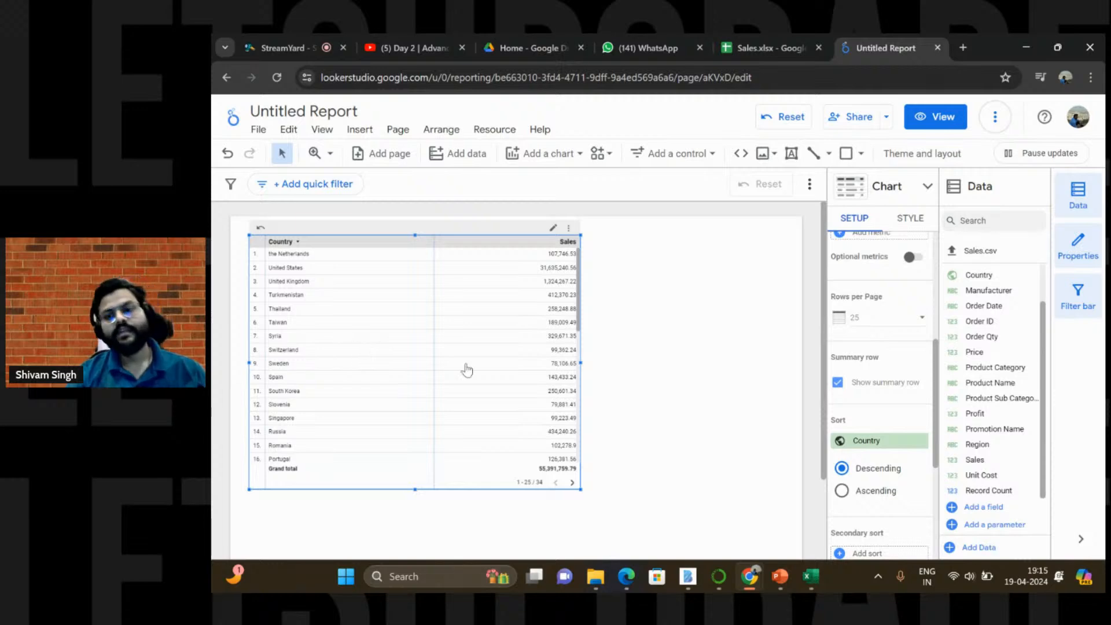
pyautogui.scroll(-2, 723, 427)
pyautogui.scroll(2, 722, 427)
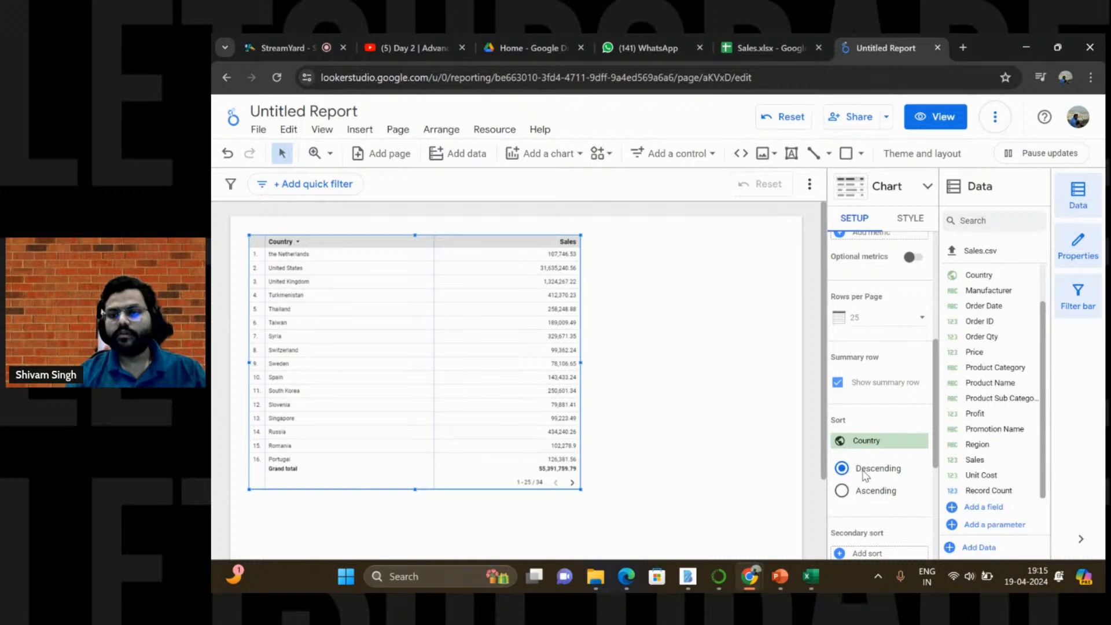
# Step: Try to add Sales as the table's secondary sort field
pyautogui.scroll(-3, 865, 476)
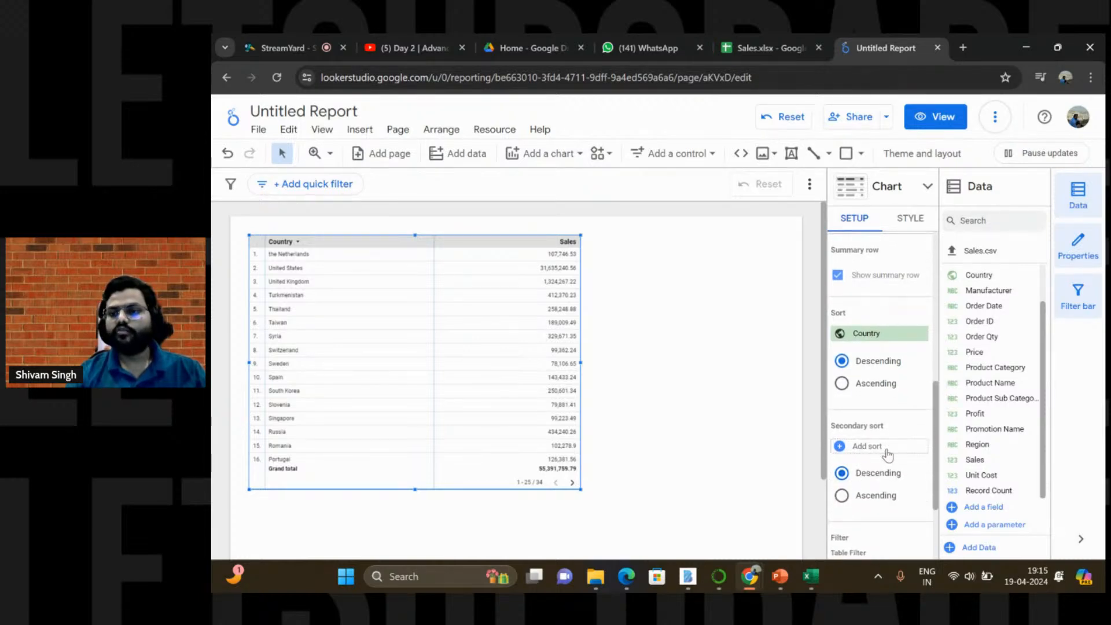
pyautogui.moveTo(976, 460); pyautogui.dragTo(868, 457)
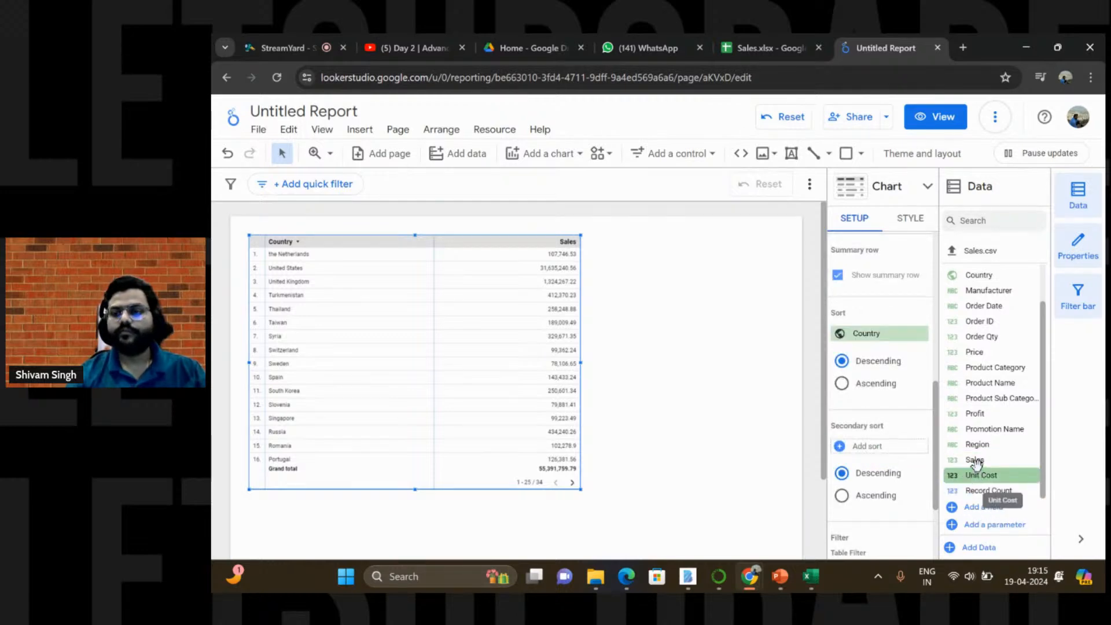
pyautogui.moveTo(977, 459); pyautogui.dragTo(866, 451)
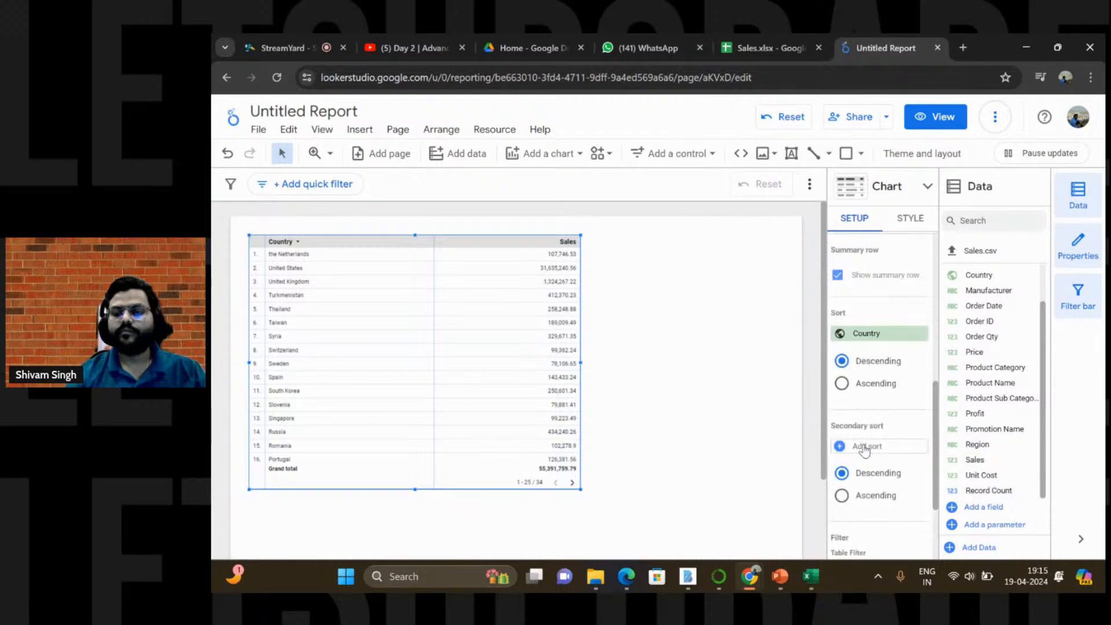
# Step: Sort the table by Country in ascending order and shrink its frame slightly
pyautogui.click(843, 383)
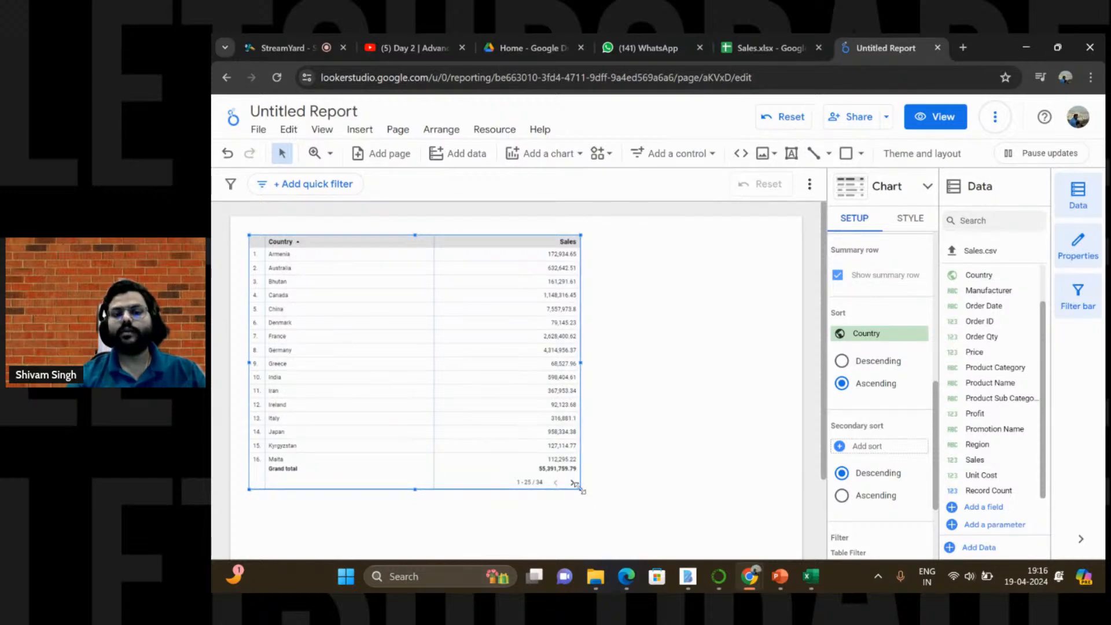
pyautogui.moveTo(581, 490); pyautogui.dragTo(566, 481)
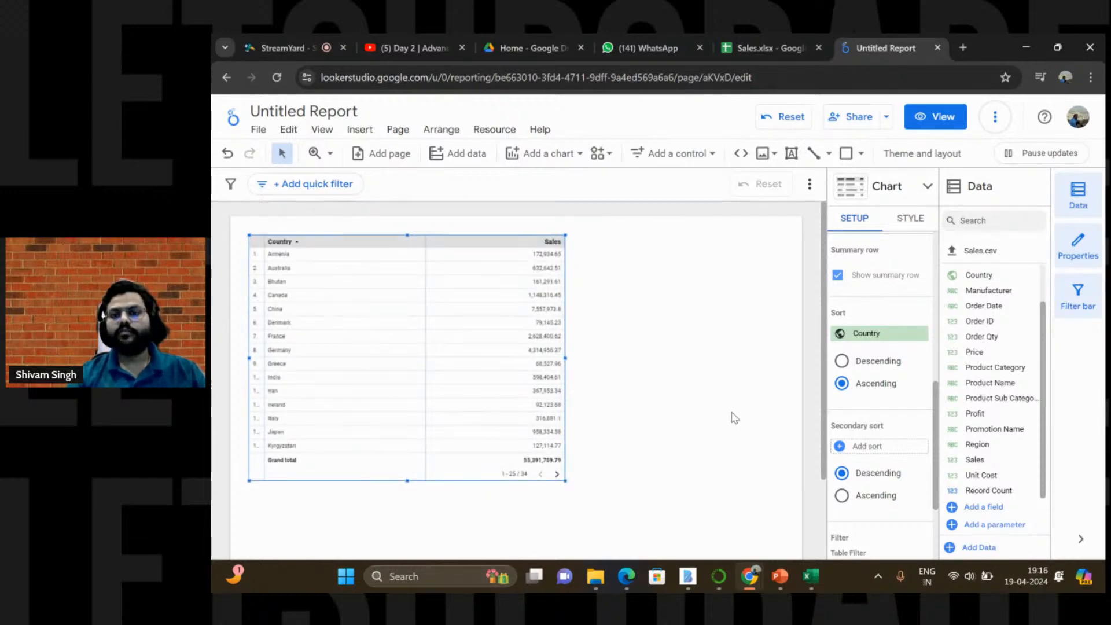
# Step: Try to replace the Country sort field with Sales, and switch the sort order to descending and back to ascending
pyautogui.scroll(1, 886, 336)
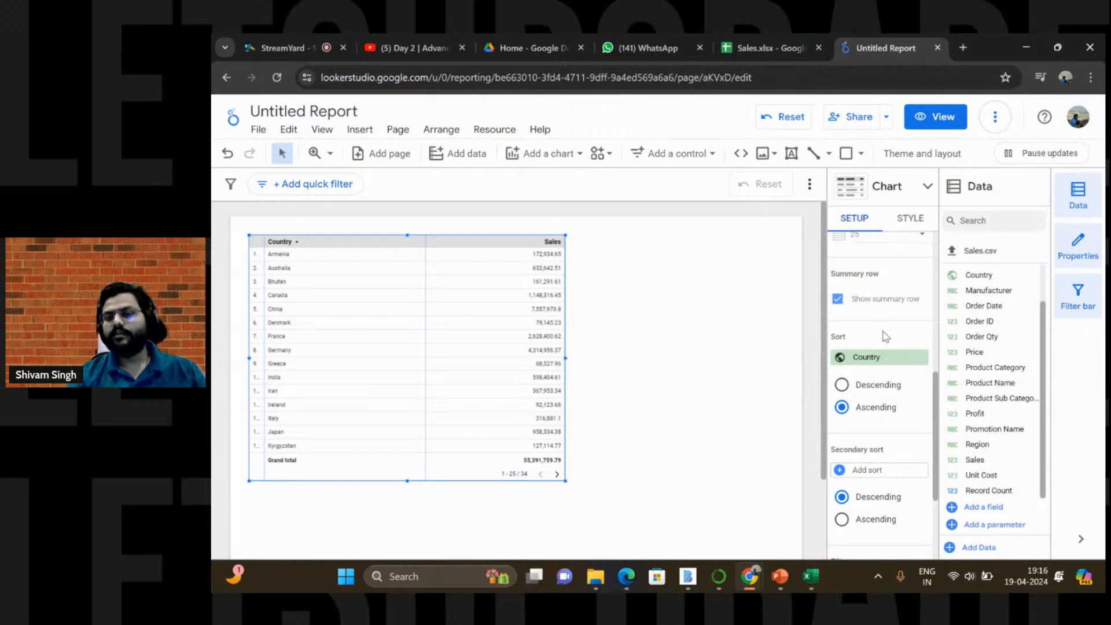
pyautogui.scroll(3, 886, 336)
pyautogui.scroll(2, 883, 337)
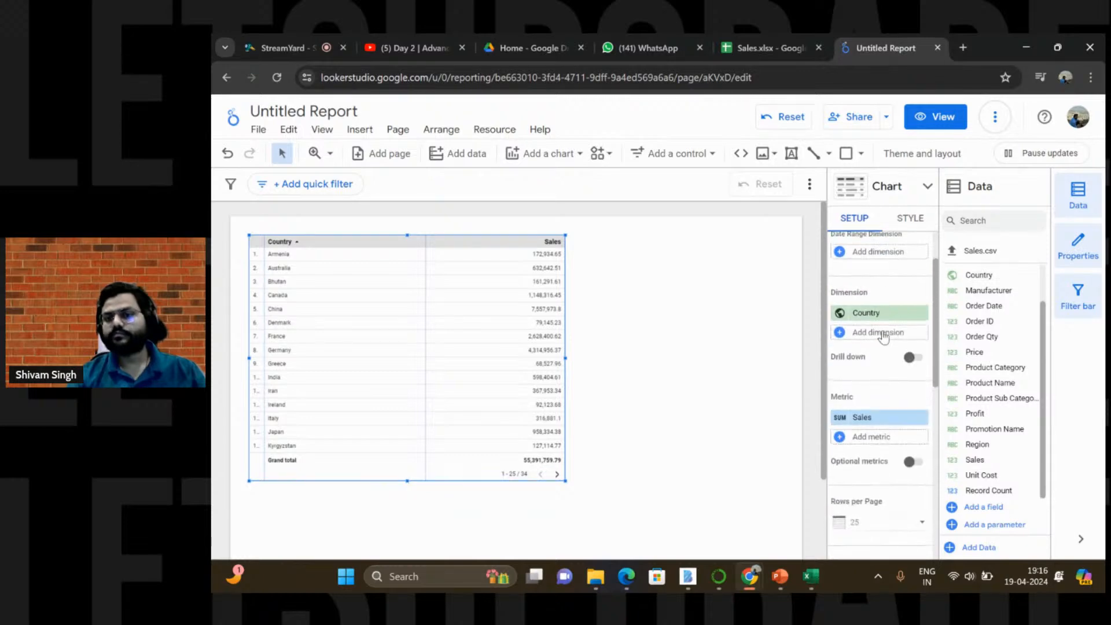
pyautogui.scroll(-5, 883, 336)
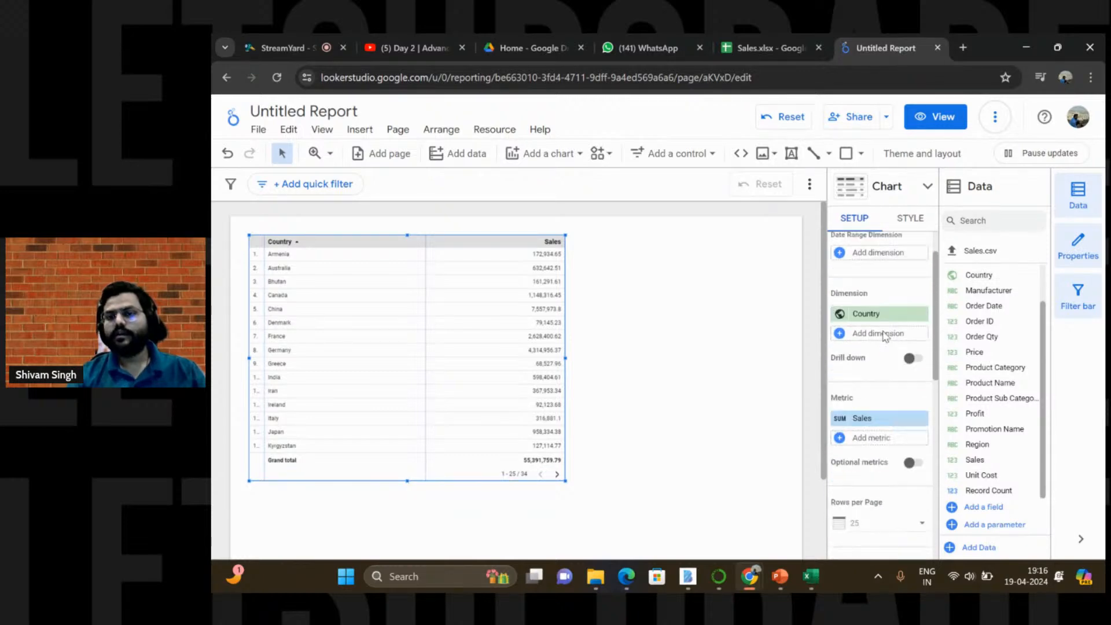
pyautogui.scroll(-1, 884, 337)
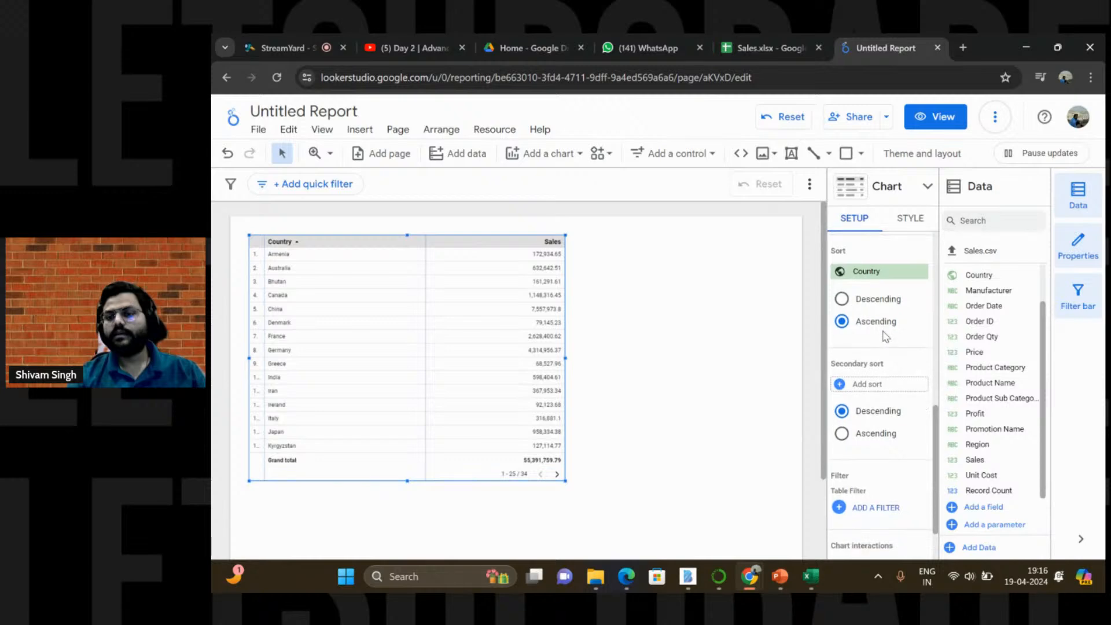
pyautogui.scroll(1, 886, 336)
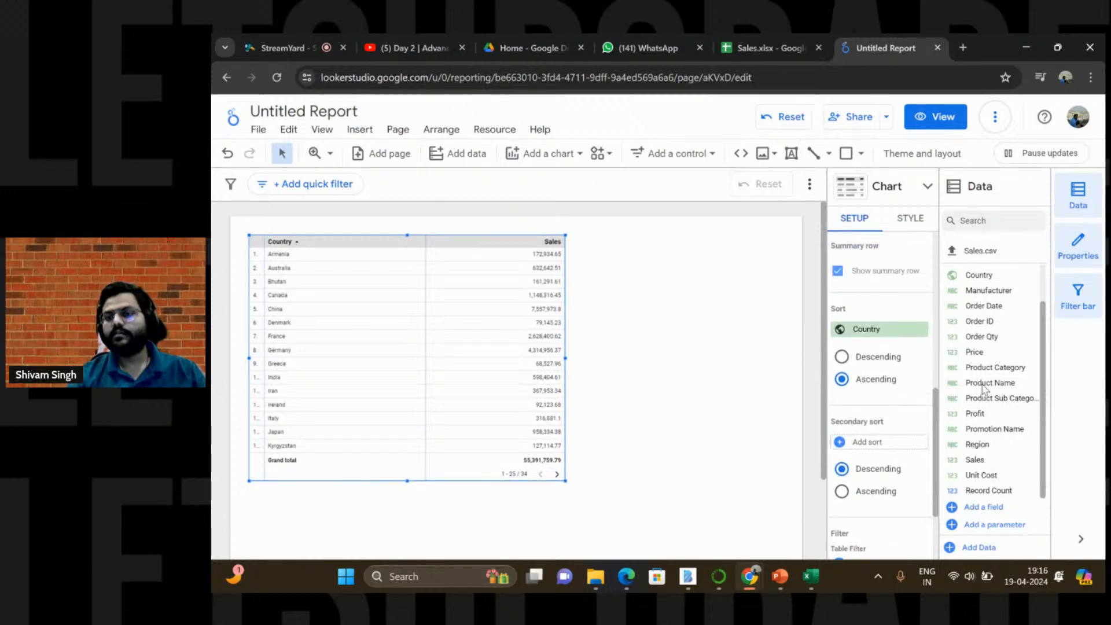
pyautogui.moveTo(989, 464); pyautogui.dragTo(876, 331)
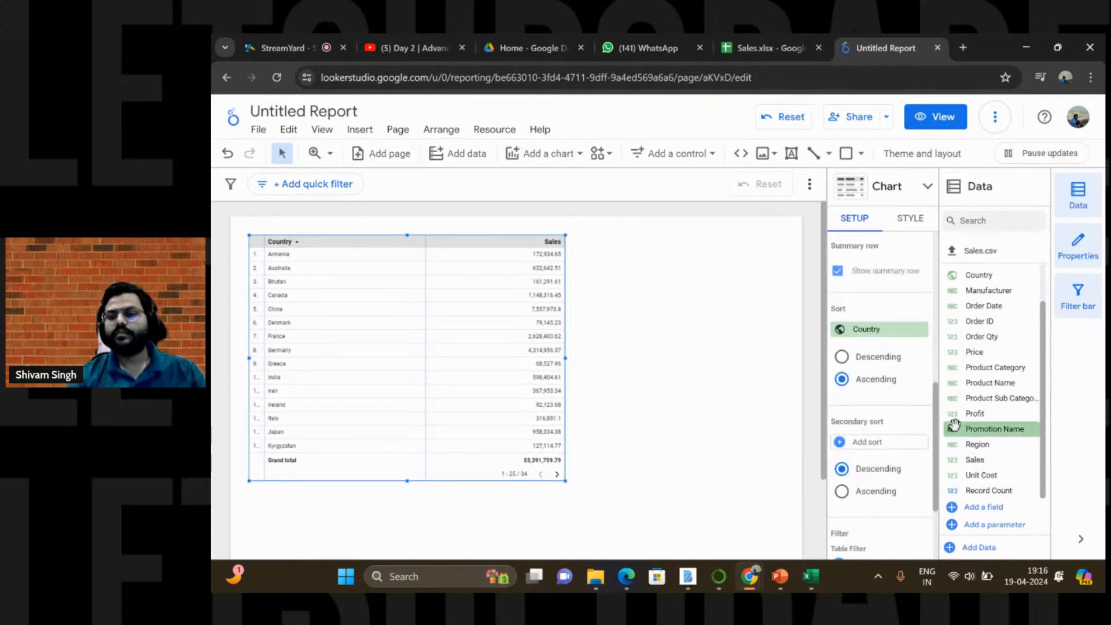
pyautogui.moveTo(964, 463); pyautogui.dragTo(858, 342)
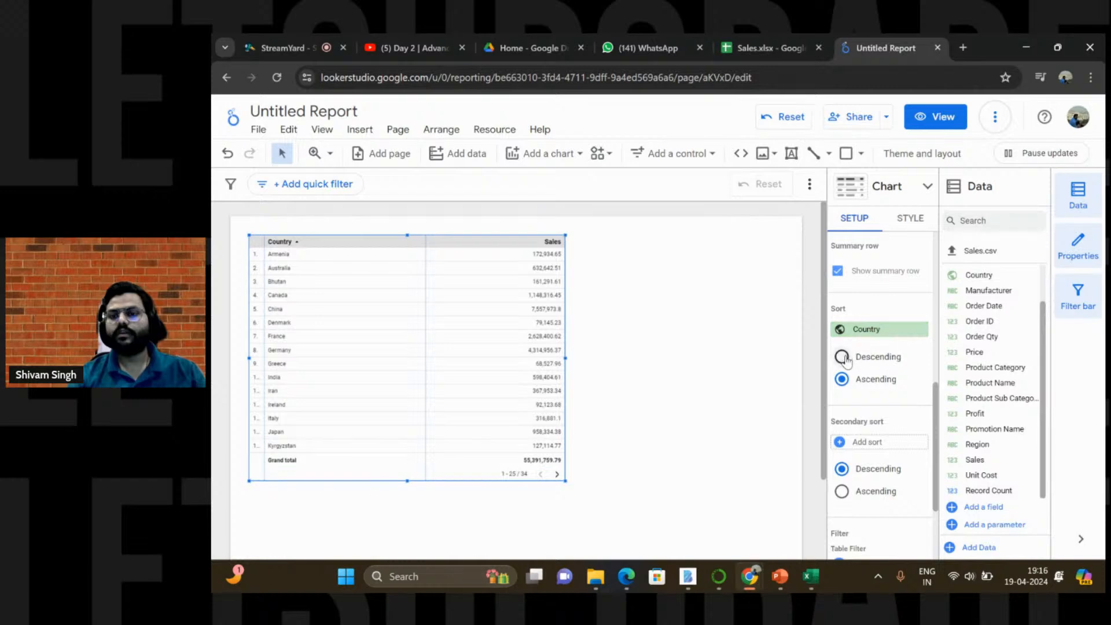
pyautogui.click(842, 357)
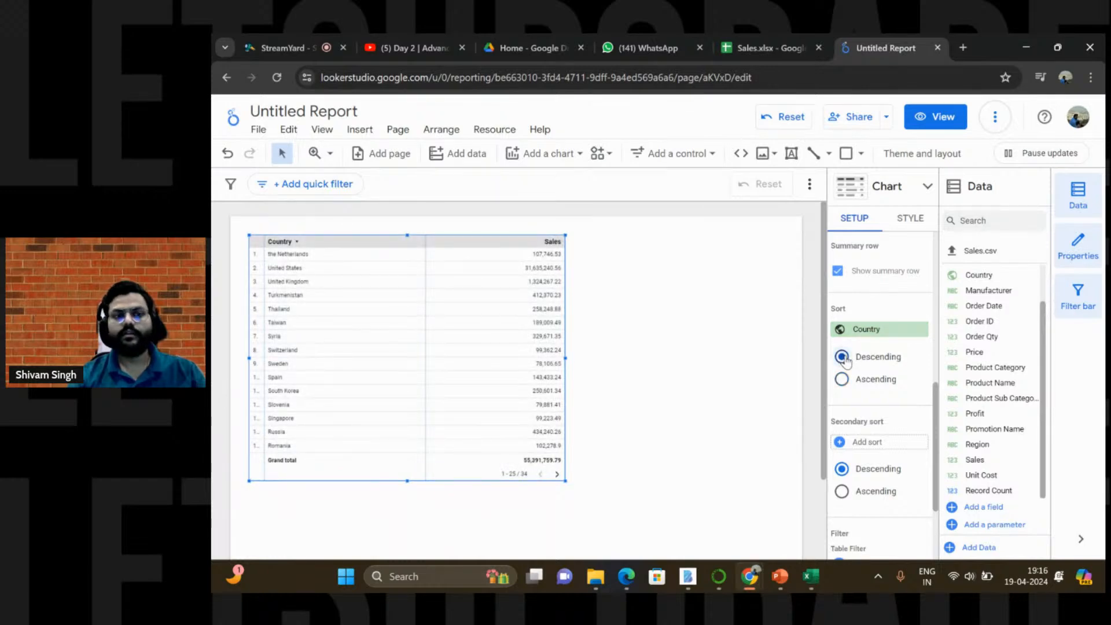
pyautogui.click(842, 380)
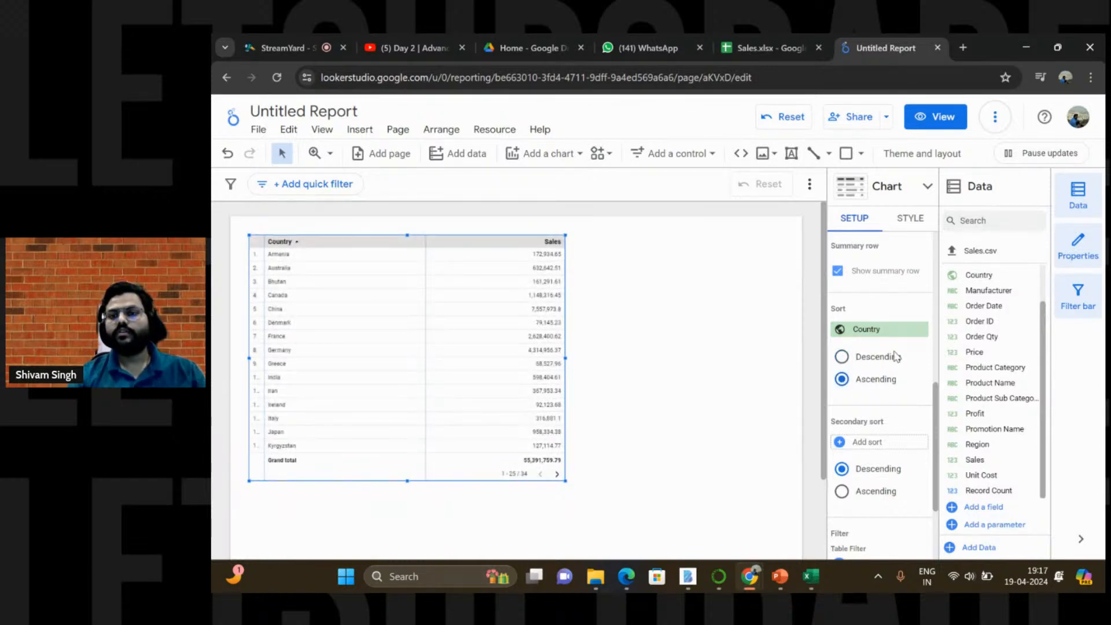
# Step: Sort the table by Sales in descending order from the chart itself and widen its frame slightly
pyautogui.rightClick(519, 255)
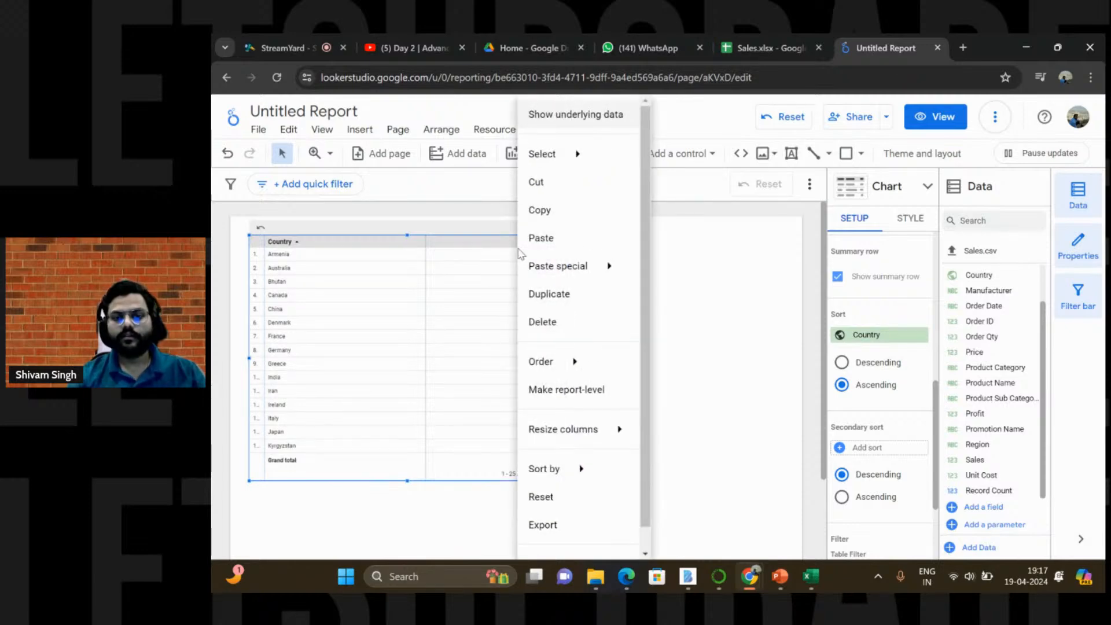
pyautogui.scroll(-1, 575, 415)
pyautogui.moveTo(573, 449)
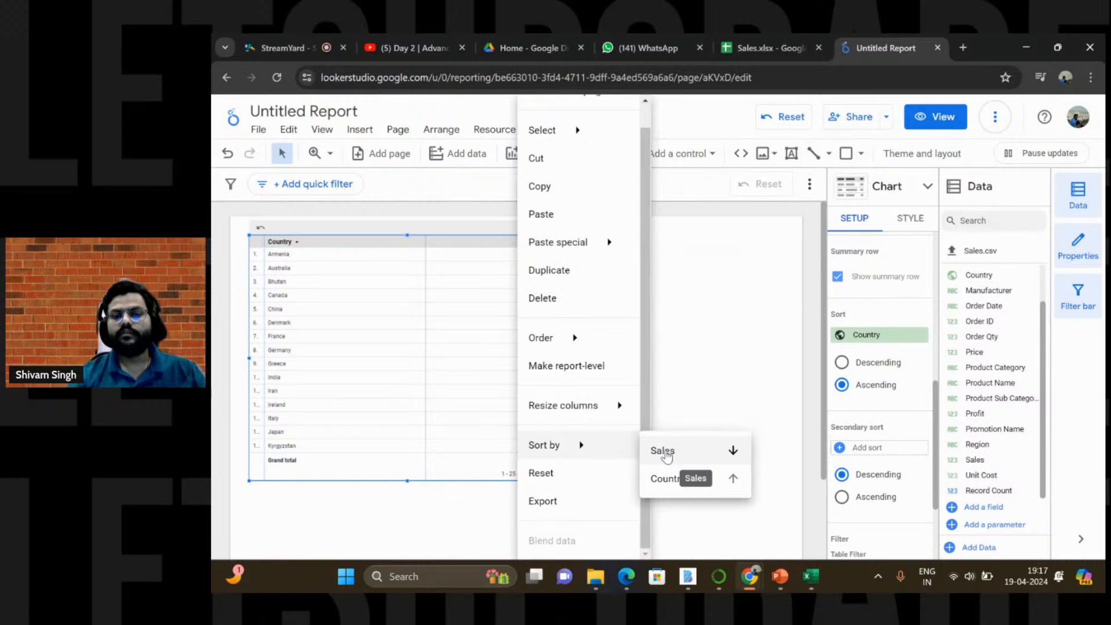
pyautogui.click(662, 451)
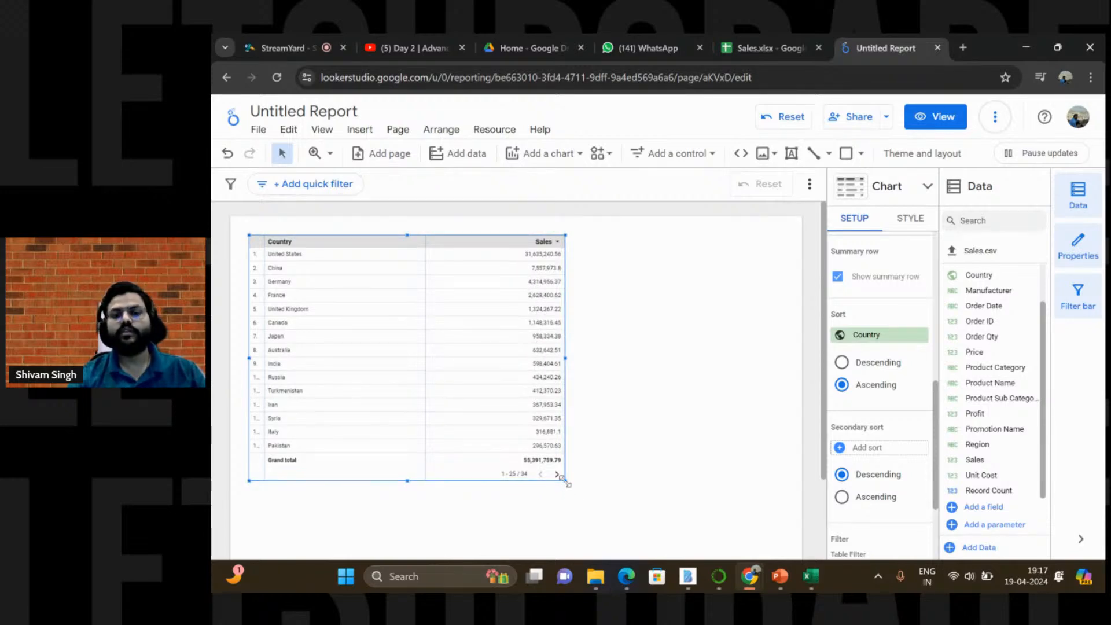
pyautogui.moveTo(562, 479); pyautogui.dragTo(570, 481)
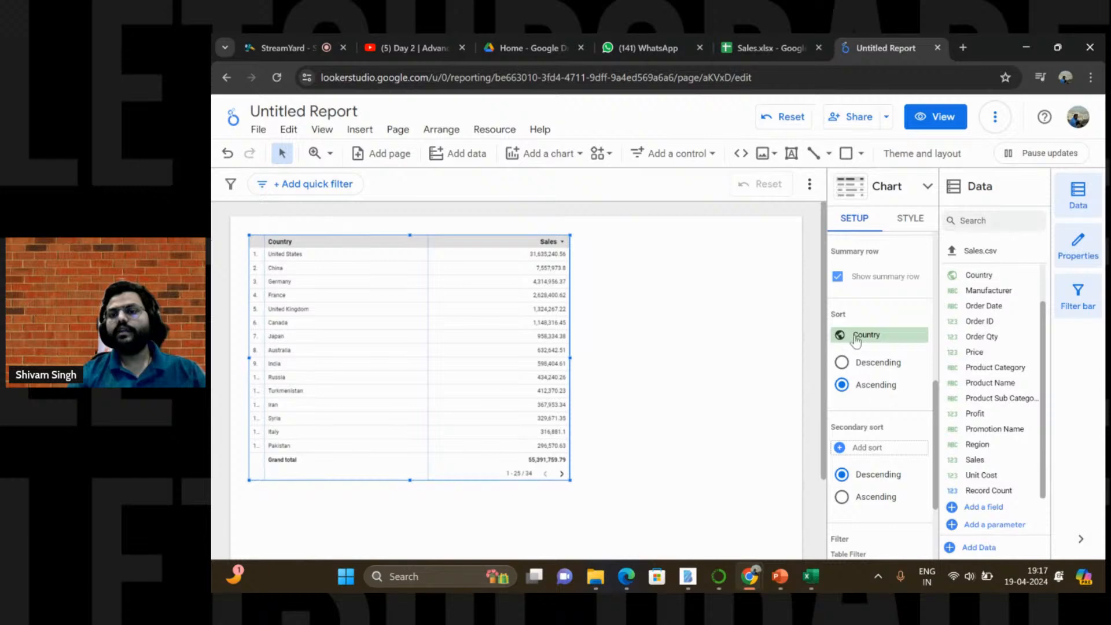
# Step: Add Sales as a second metric and set its comparison calculation to Percent of total
pyautogui.scroll(5, 868, 405)
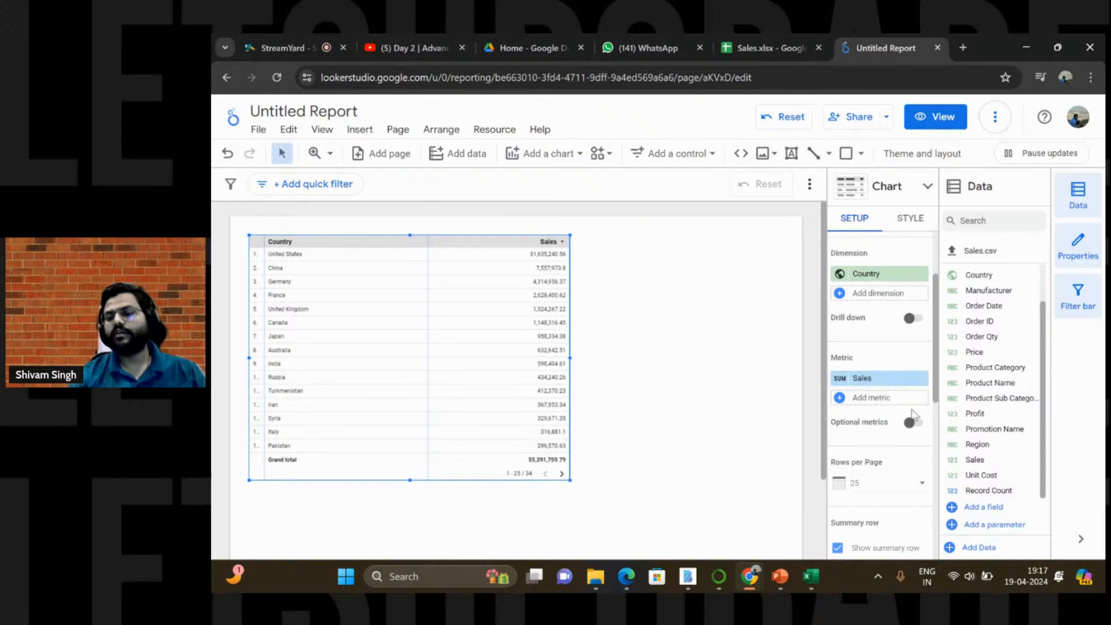
pyautogui.moveTo(973, 461); pyautogui.dragTo(872, 409)
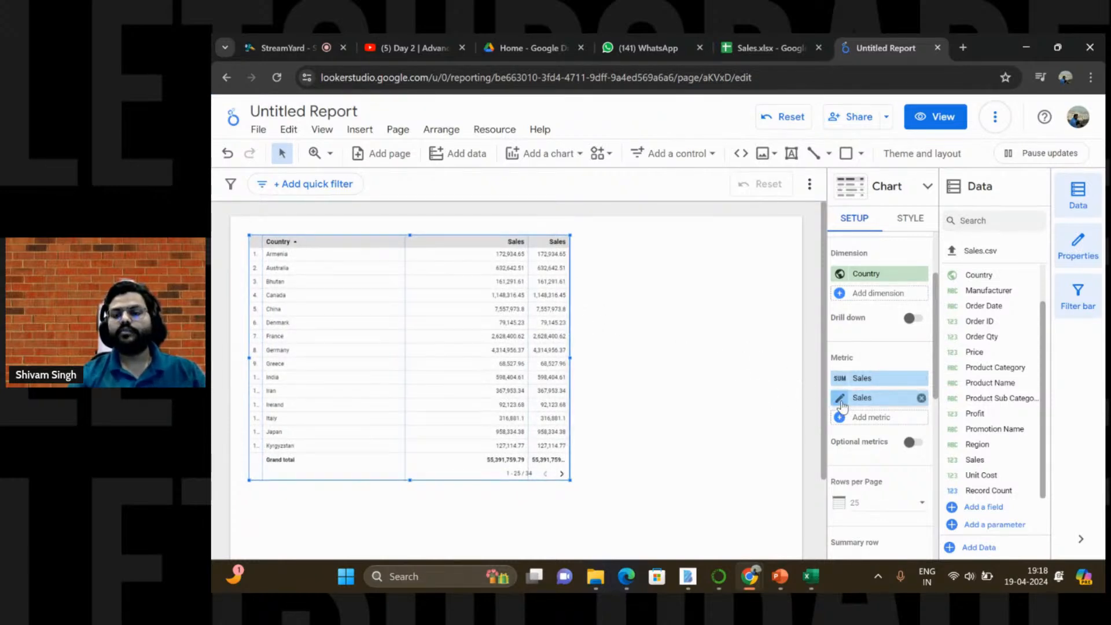
pyautogui.click(841, 399)
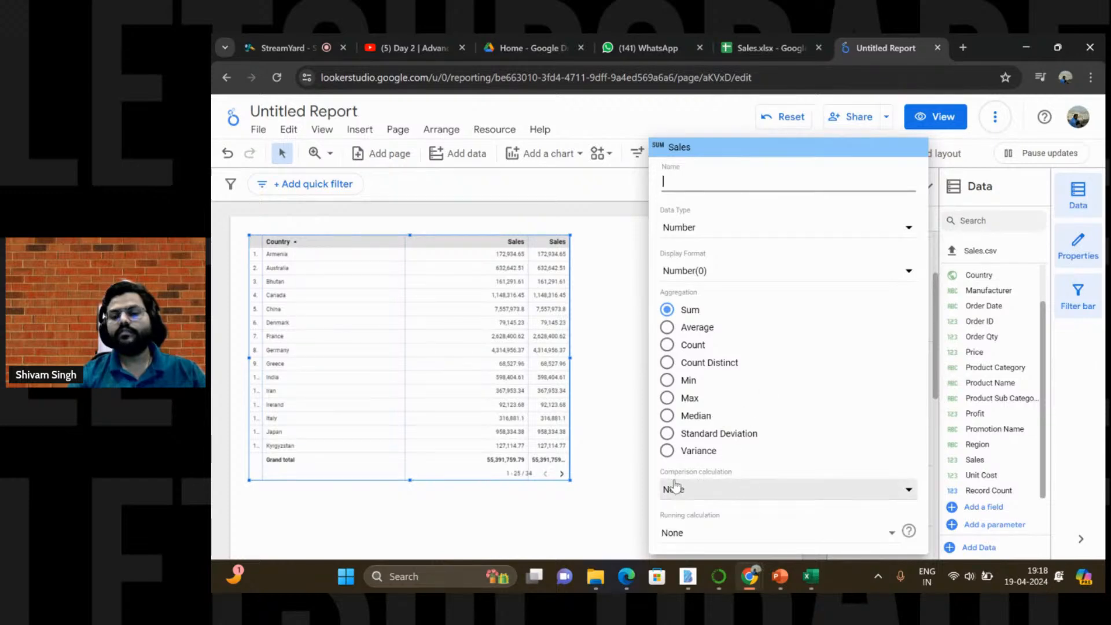
pyautogui.click(713, 496)
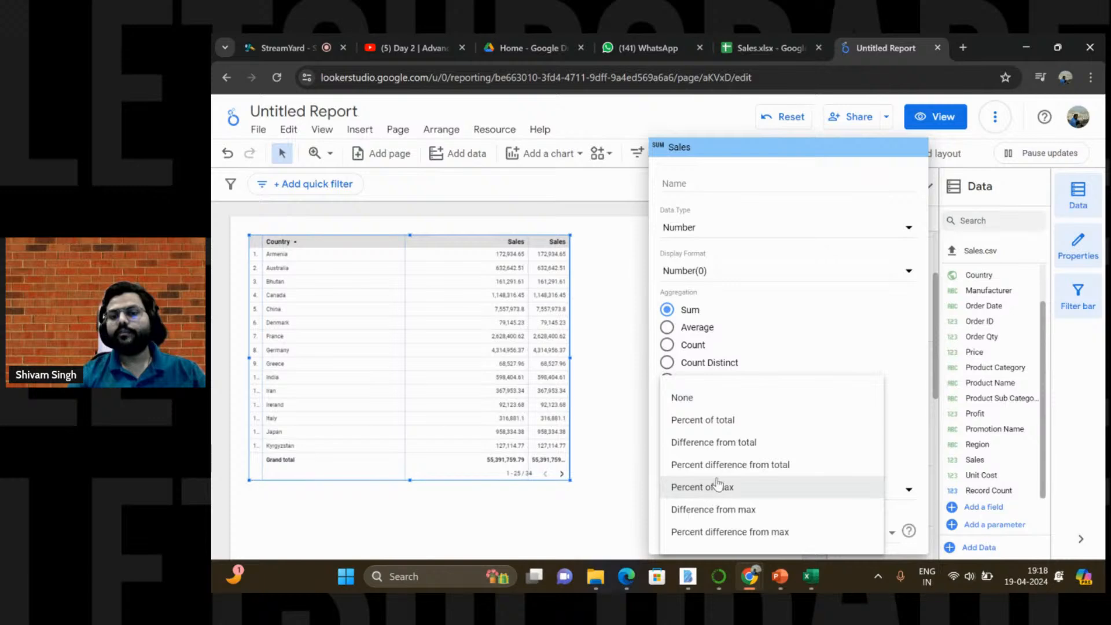
pyautogui.click(723, 426)
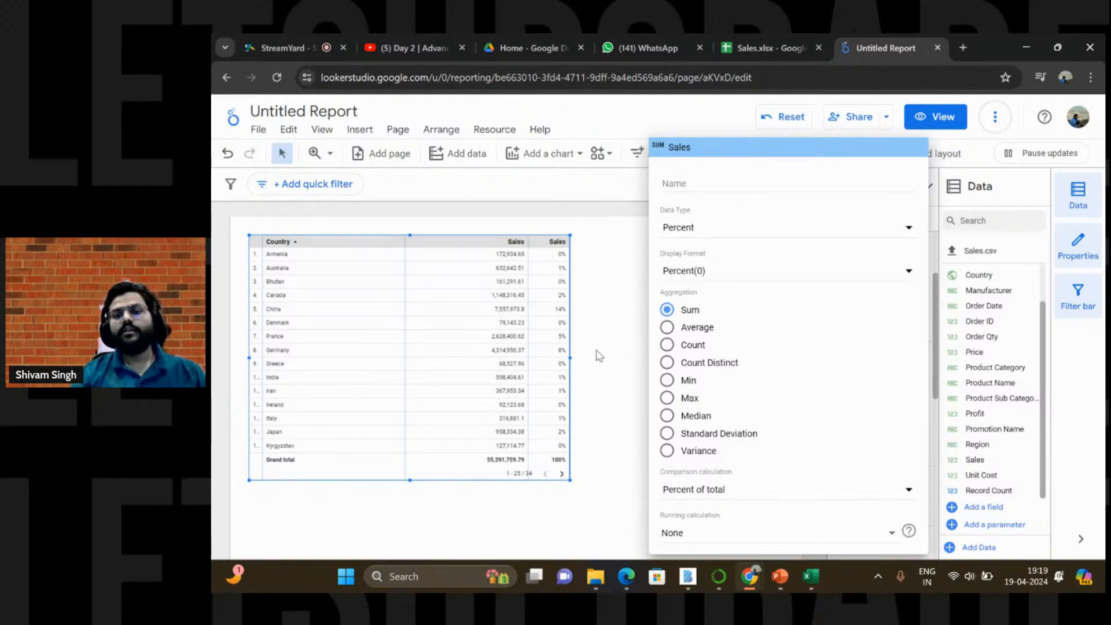
pyautogui.click(639, 377)
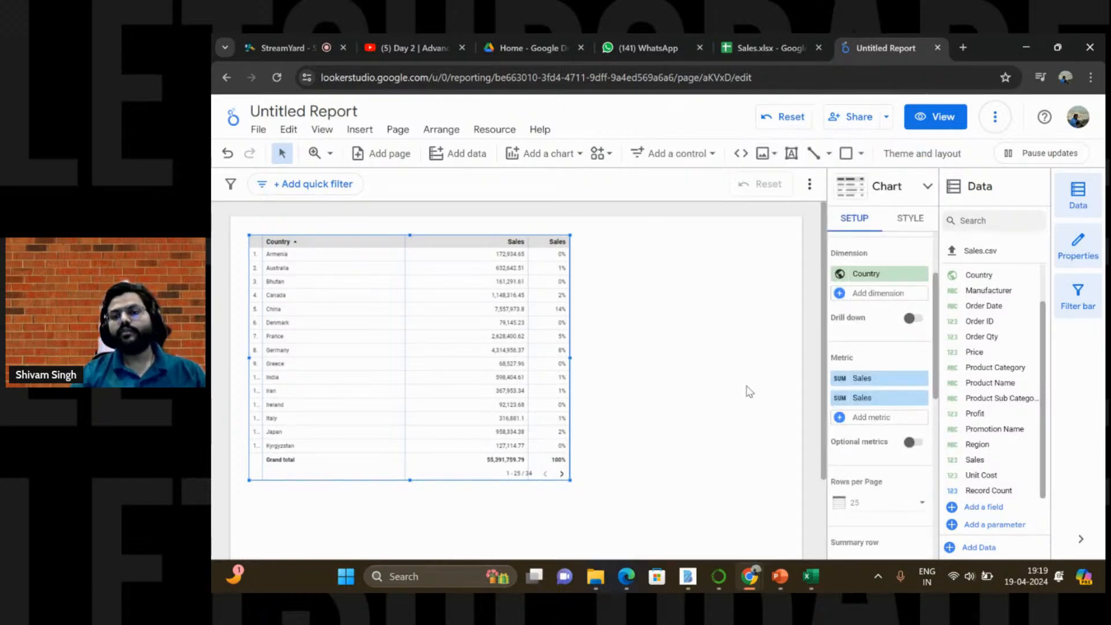
# Step: Rename the second Sales metric as "% of Total"
pyautogui.click(844, 403)
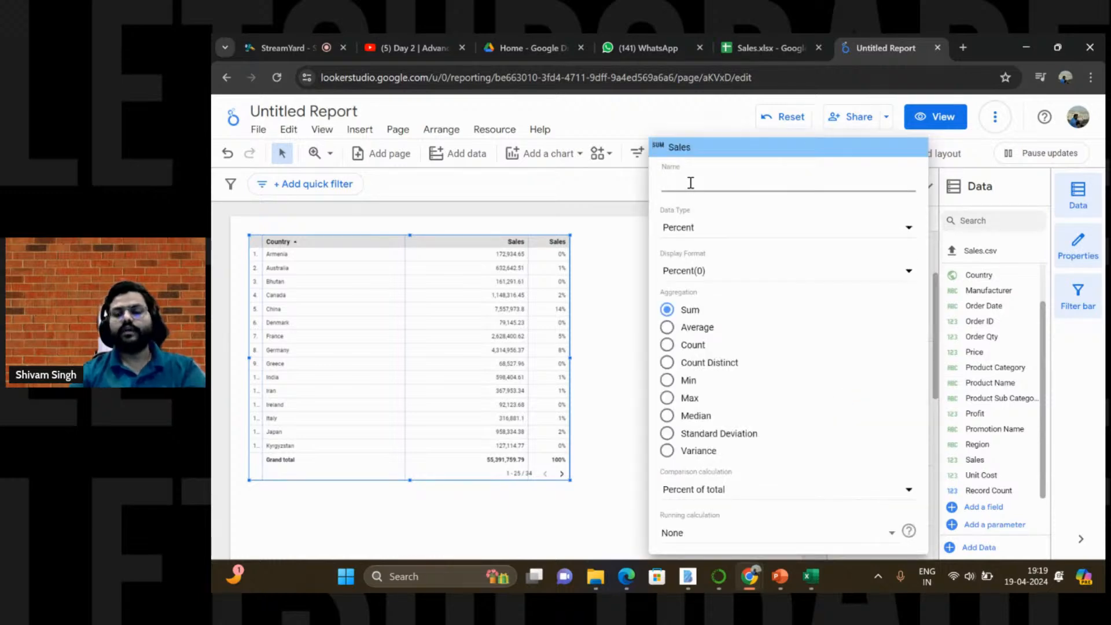
pyautogui.write('Per')
pyautogui.press('BackSpace')
pyautogui.press('BackSpace')
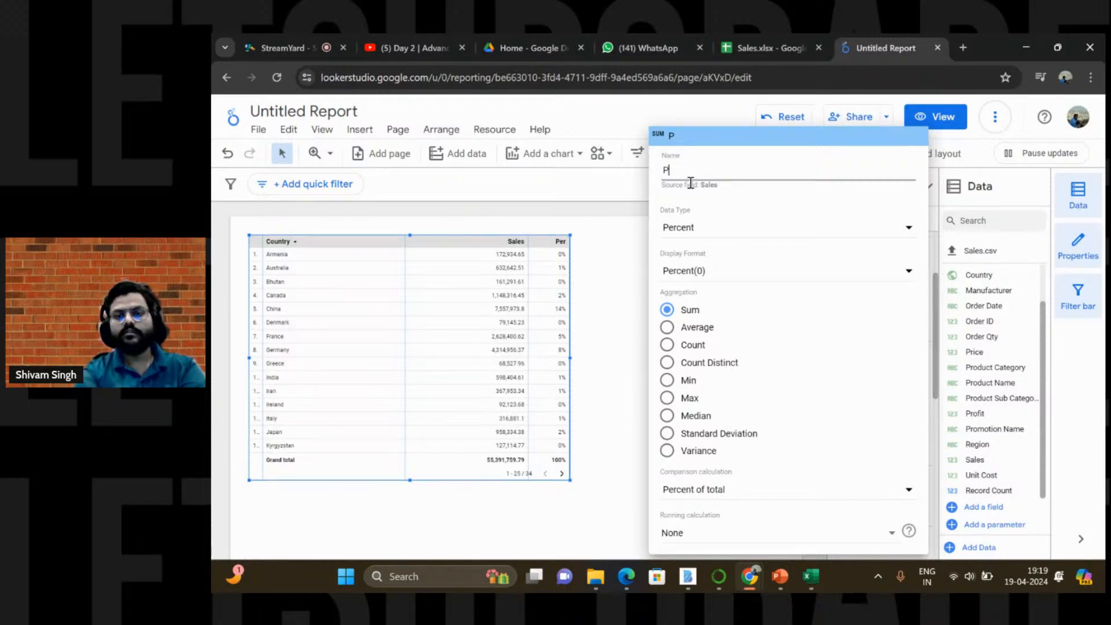
pyautogui.press('BackSpace')
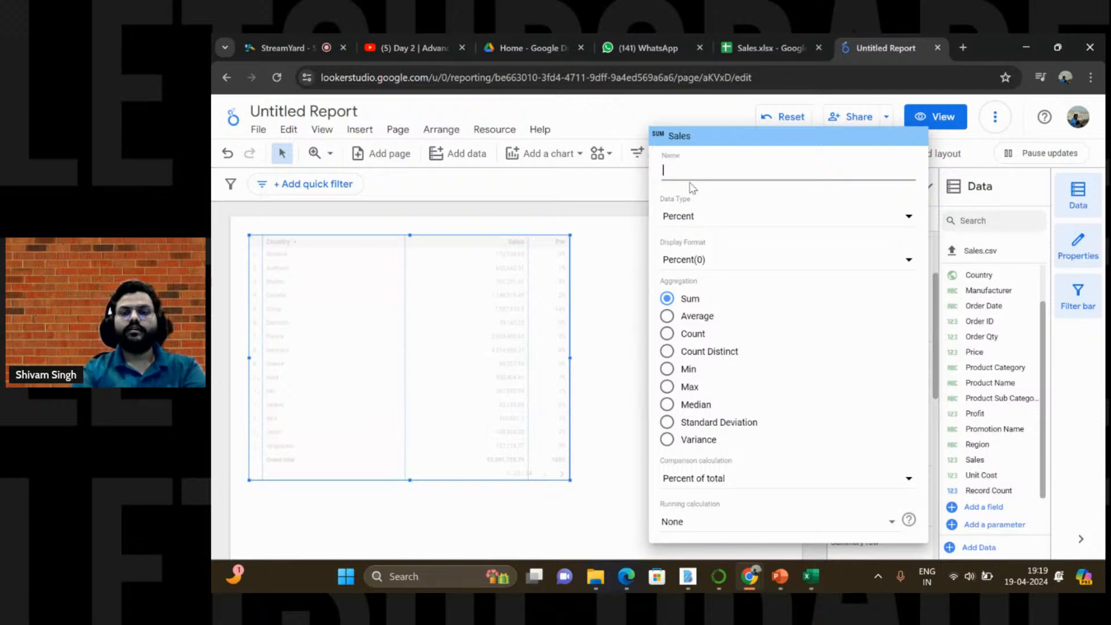
pyautogui.write('% of Total')
pyautogui.click(637, 324)
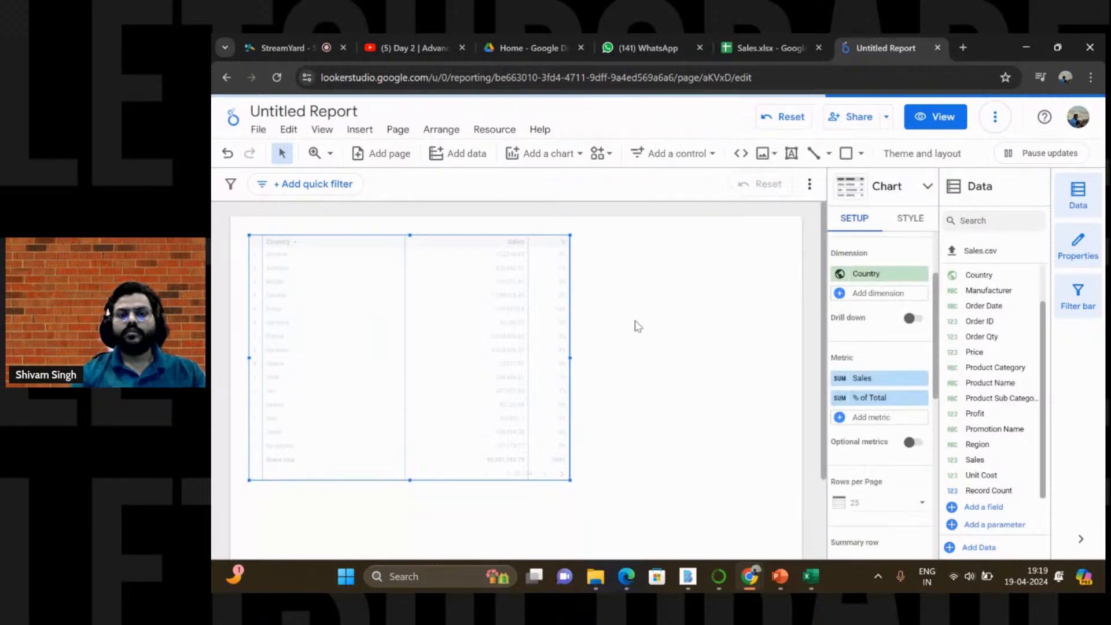
# Step: Sort the table by Sales in descending order and enlarge its frame to fit the % of Total column
pyautogui.rightClick(504, 246)
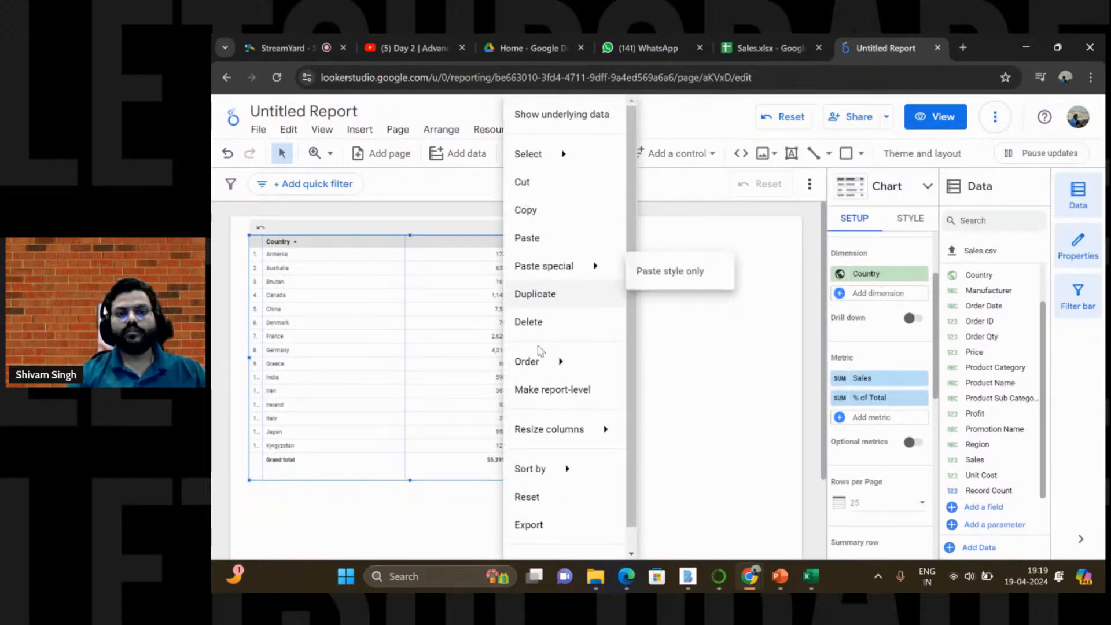
pyautogui.moveTo(556, 470)
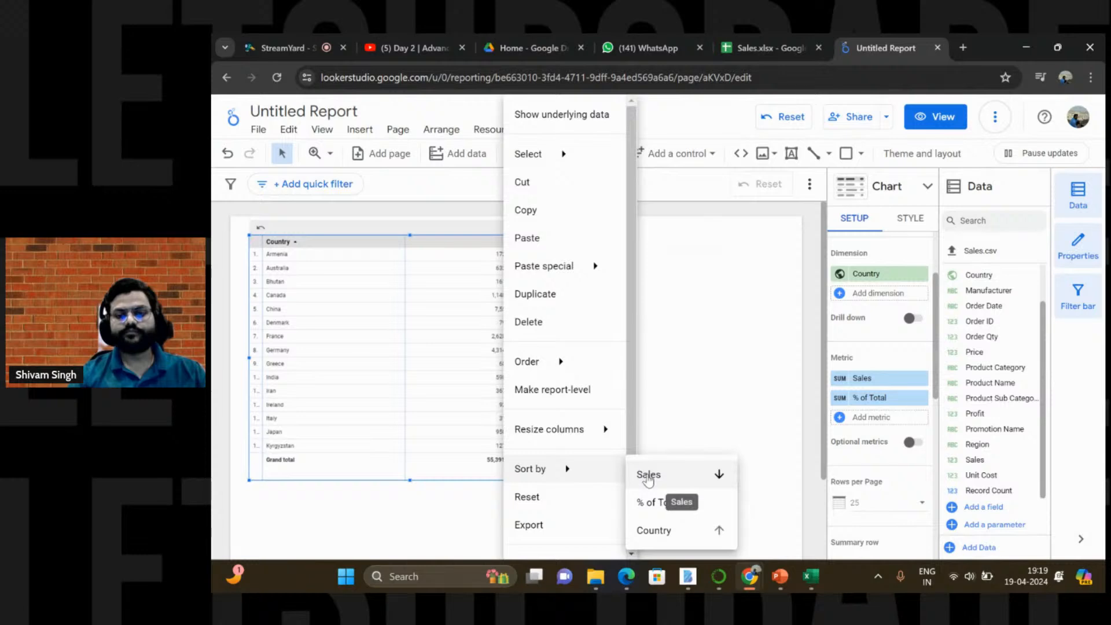
pyautogui.click(647, 476)
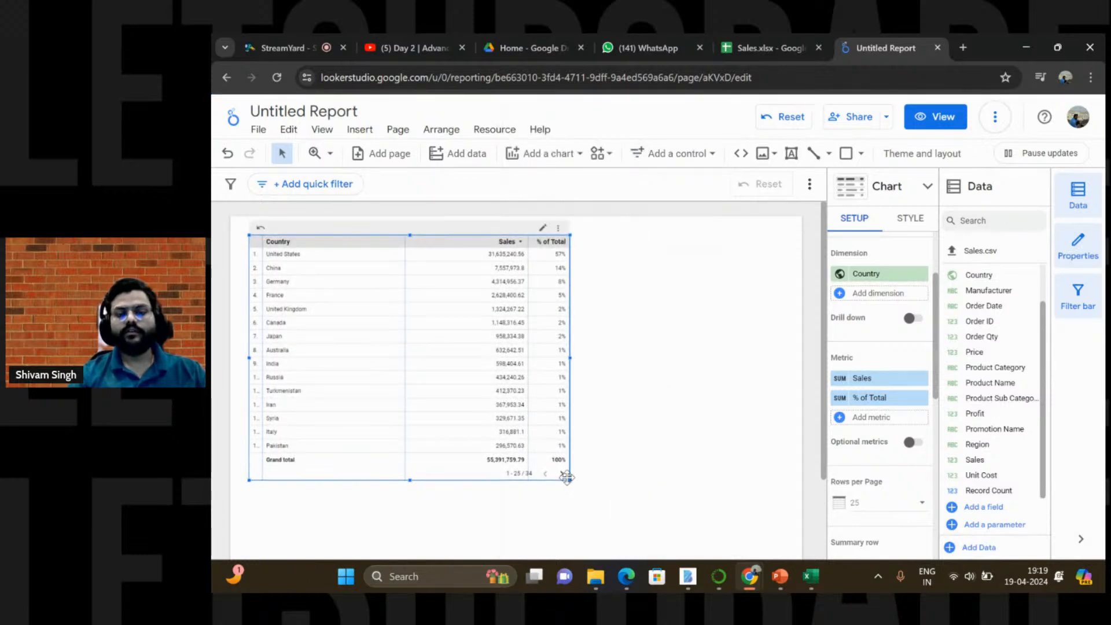
pyautogui.moveTo(568, 479); pyautogui.dragTo(615, 491)
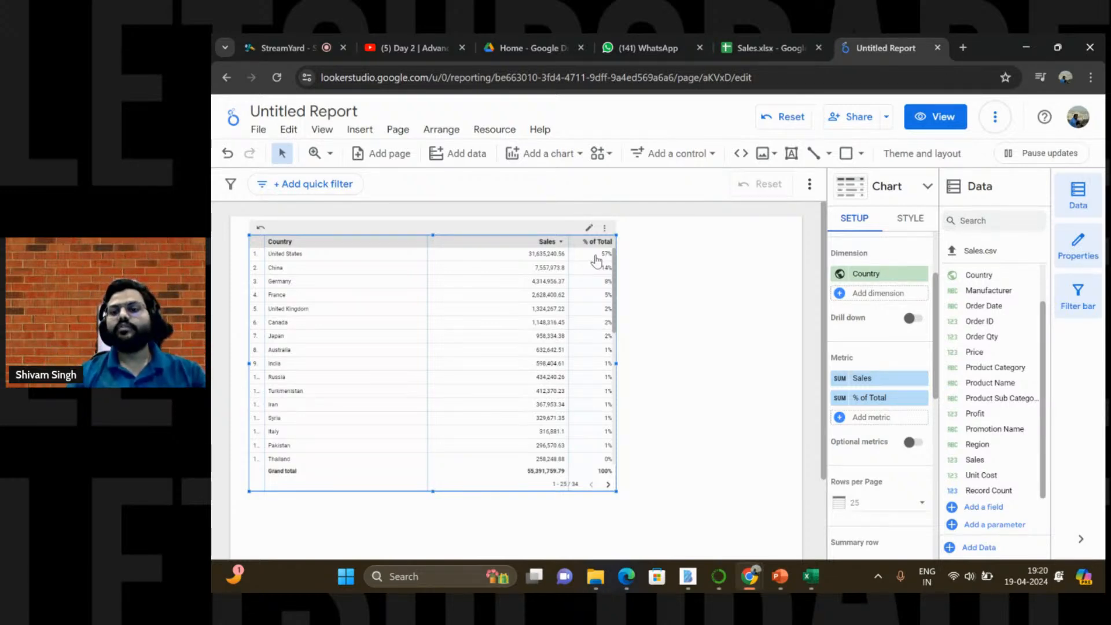
# Step: Set the table header font size to 20px in the chart's style settings
pyautogui.scroll(-1, 886, 398)
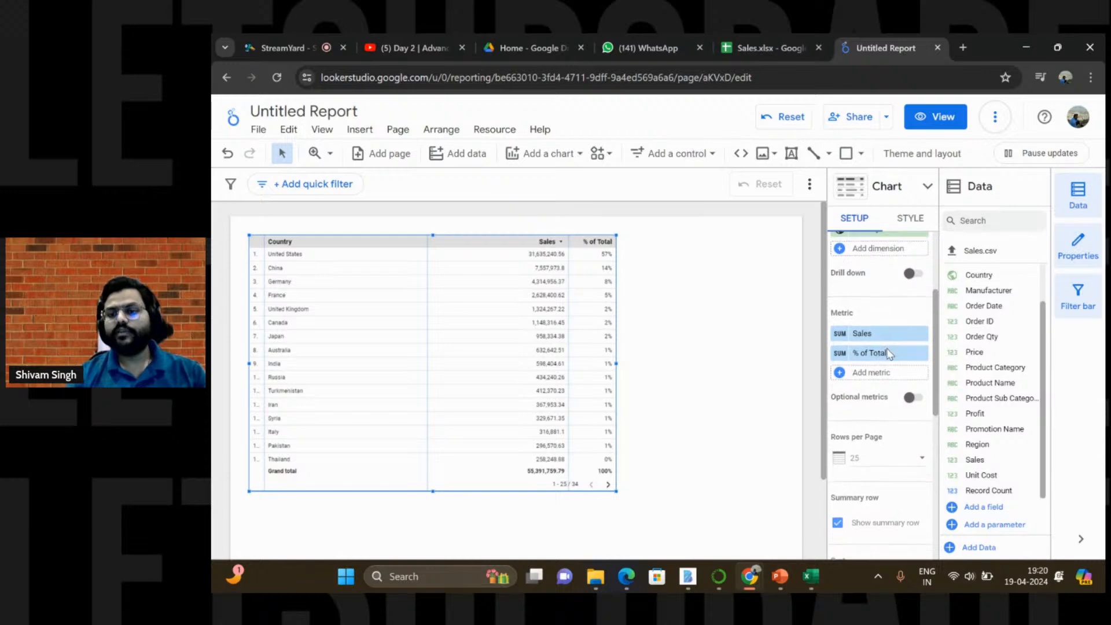
pyautogui.scroll(-2, 890, 354)
pyautogui.click(911, 221)
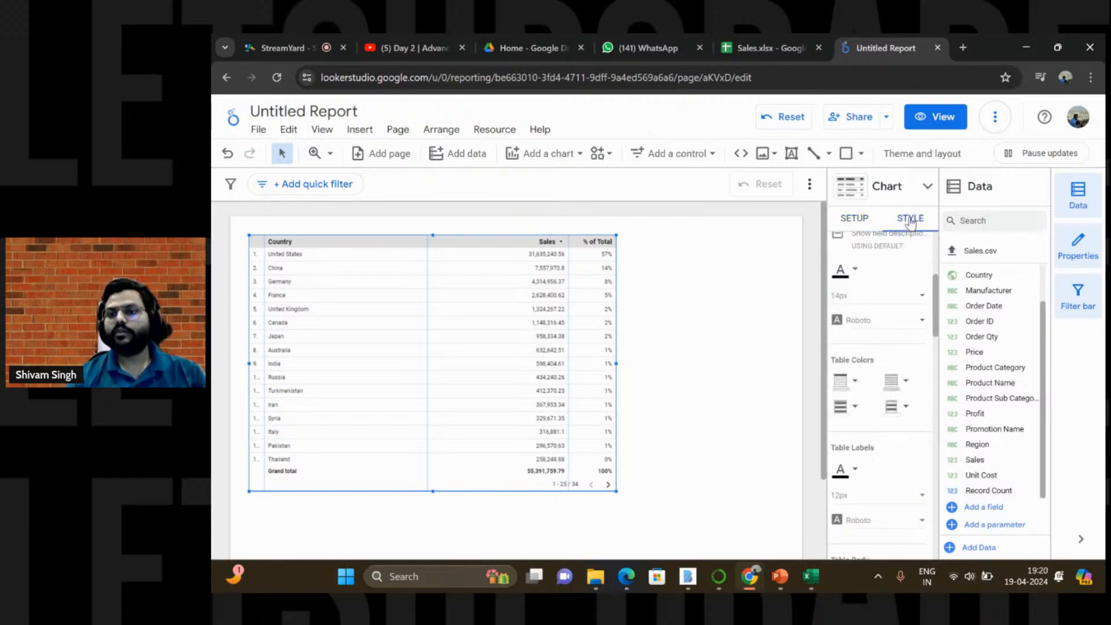
pyautogui.click(918, 304)
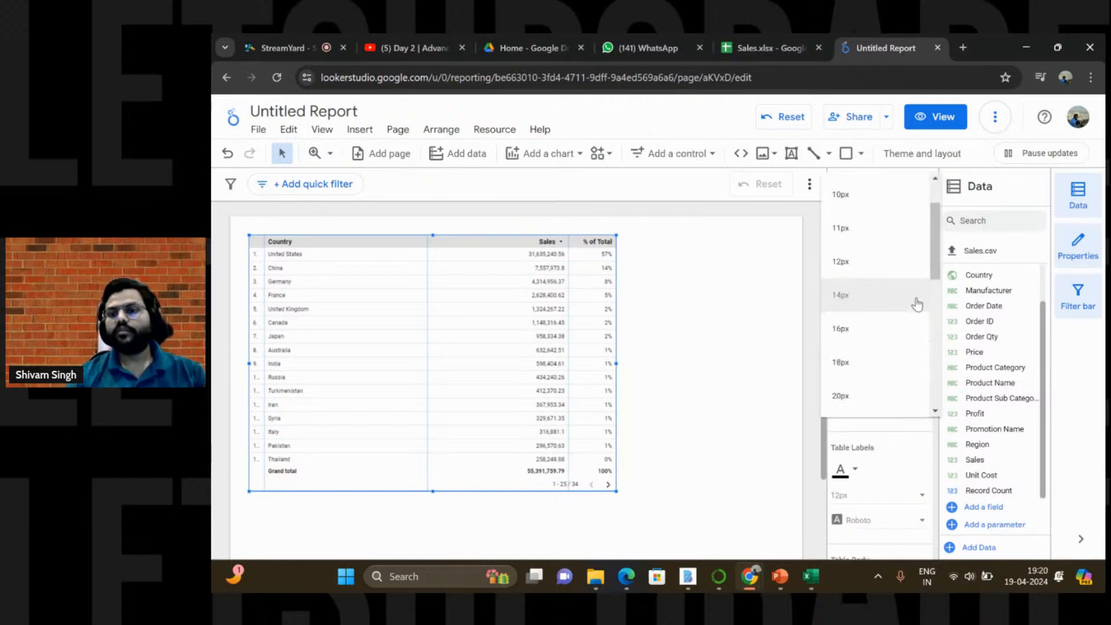
pyautogui.click(852, 397)
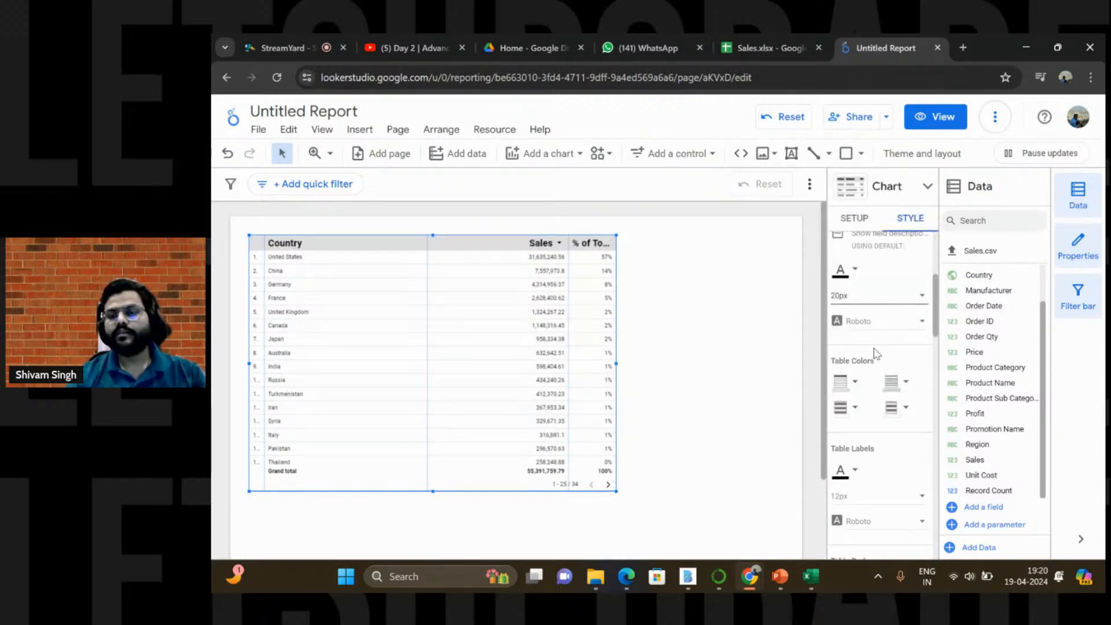
# Step: Set the font size of the table labels to 18px
pyautogui.scroll(2, 875, 354)
pyautogui.scroll(2, 875, 355)
pyautogui.scroll(-4, 876, 354)
pyautogui.scroll(-1, 875, 355)
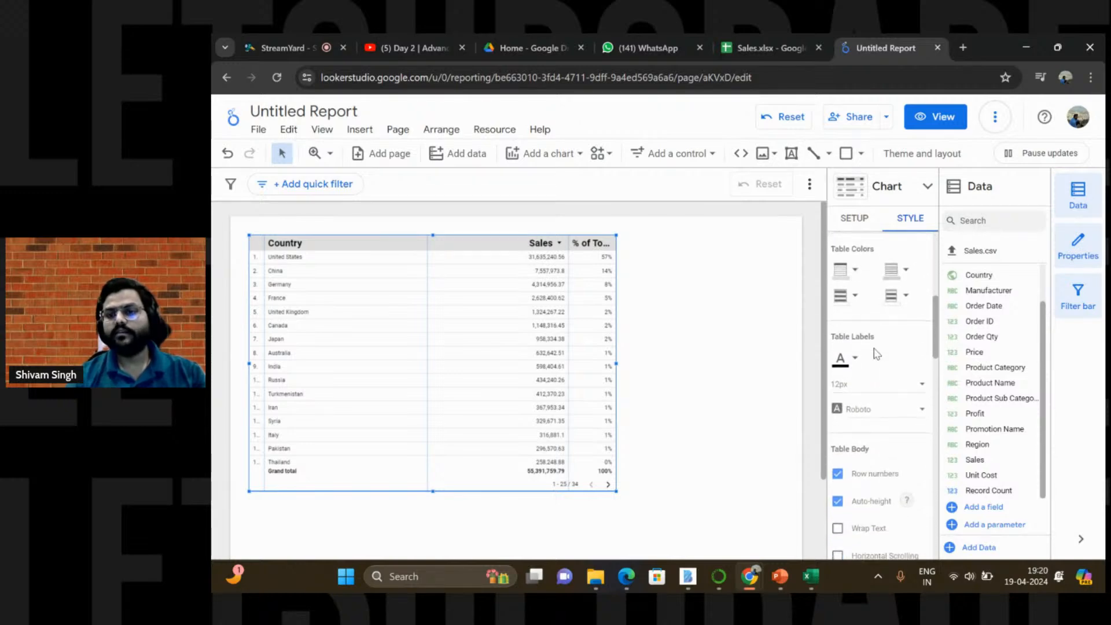
pyautogui.click(899, 389)
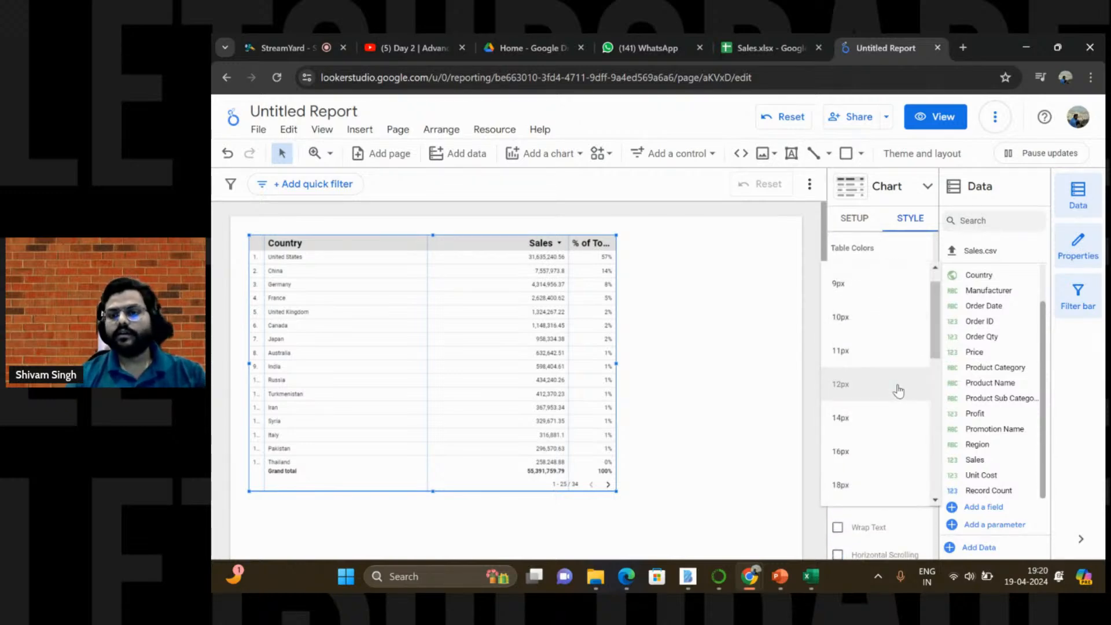
pyautogui.click(850, 484)
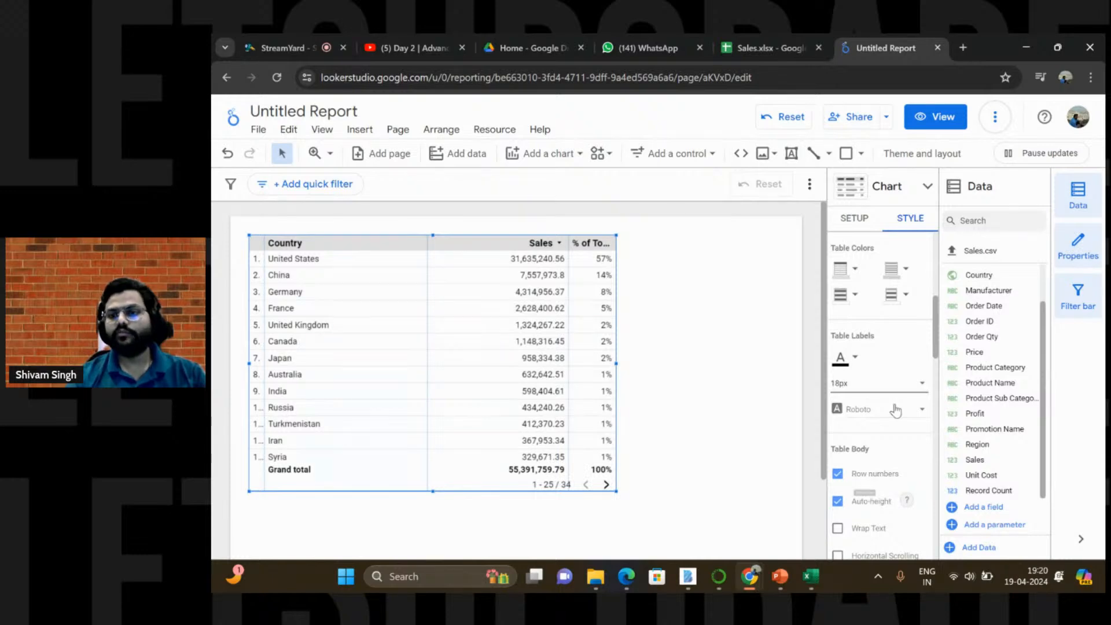
pyautogui.click(658, 353)
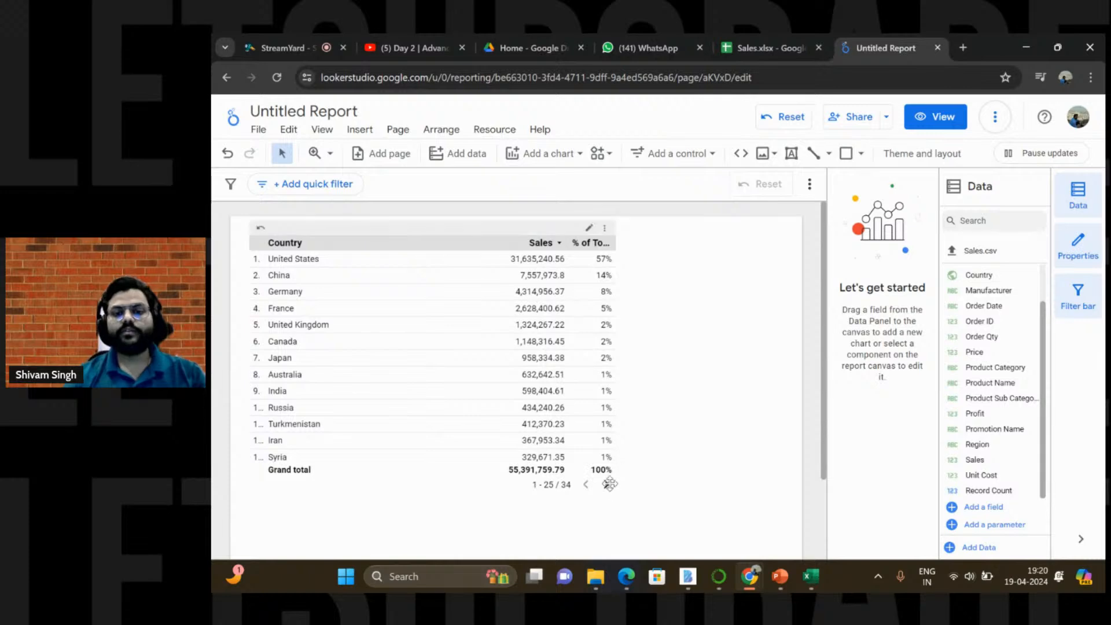
# Step: Reduce the table's frame slightly in width and height from its upper corner
pyautogui.click(599, 462)
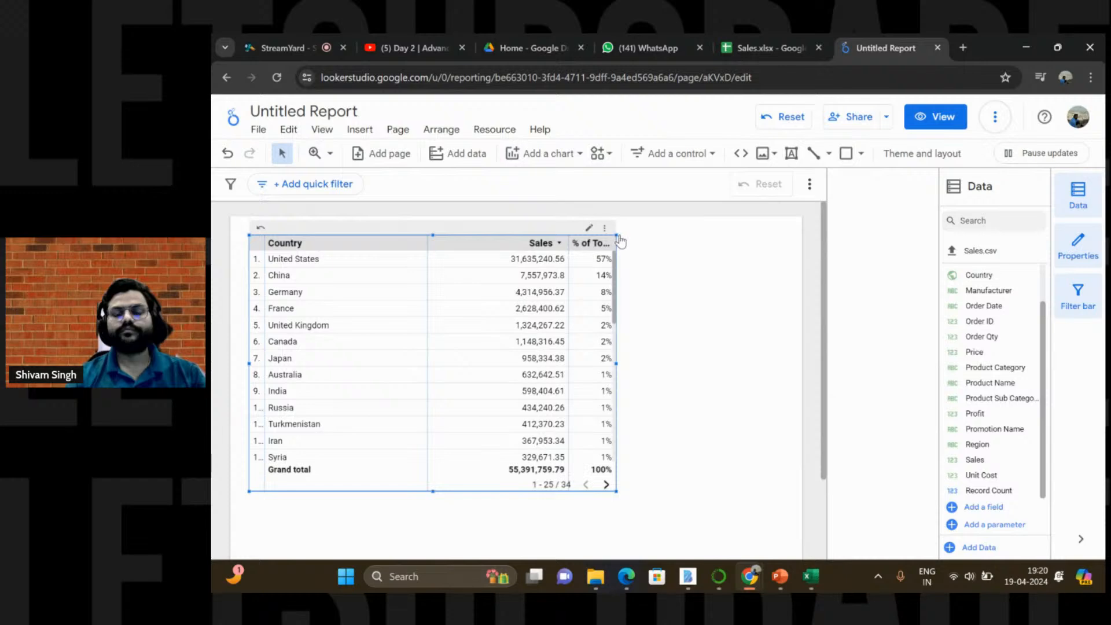
pyautogui.click(322, 265)
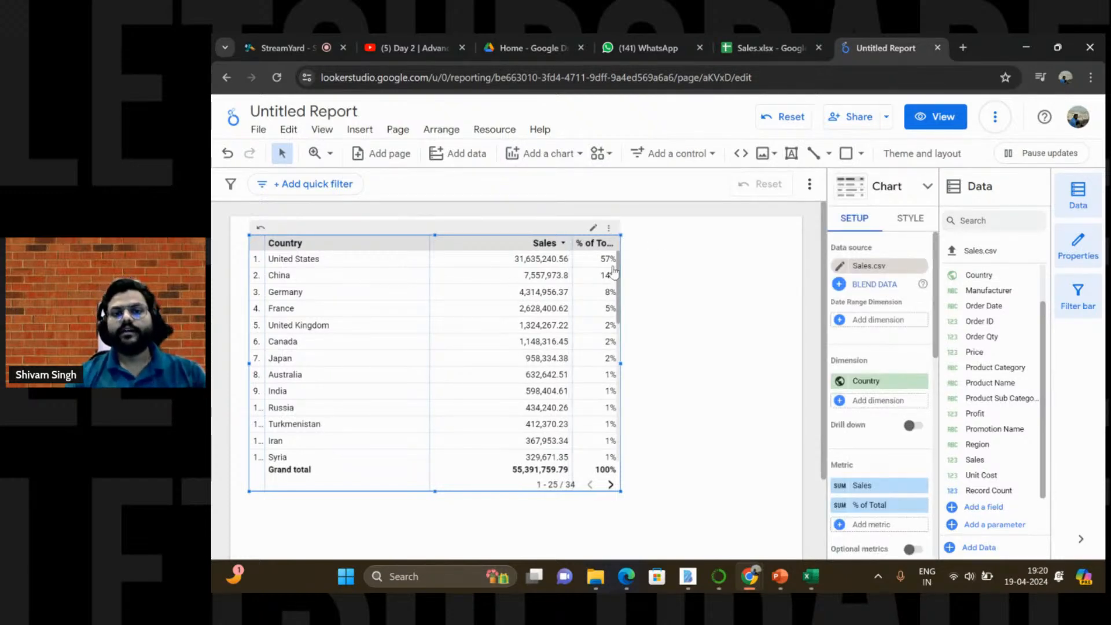
pyautogui.moveTo(621, 235)
pyautogui.mouseDown()
pyautogui.moveTo(658, 230)
pyautogui.moveTo(608, 252)
pyautogui.mouseUp()
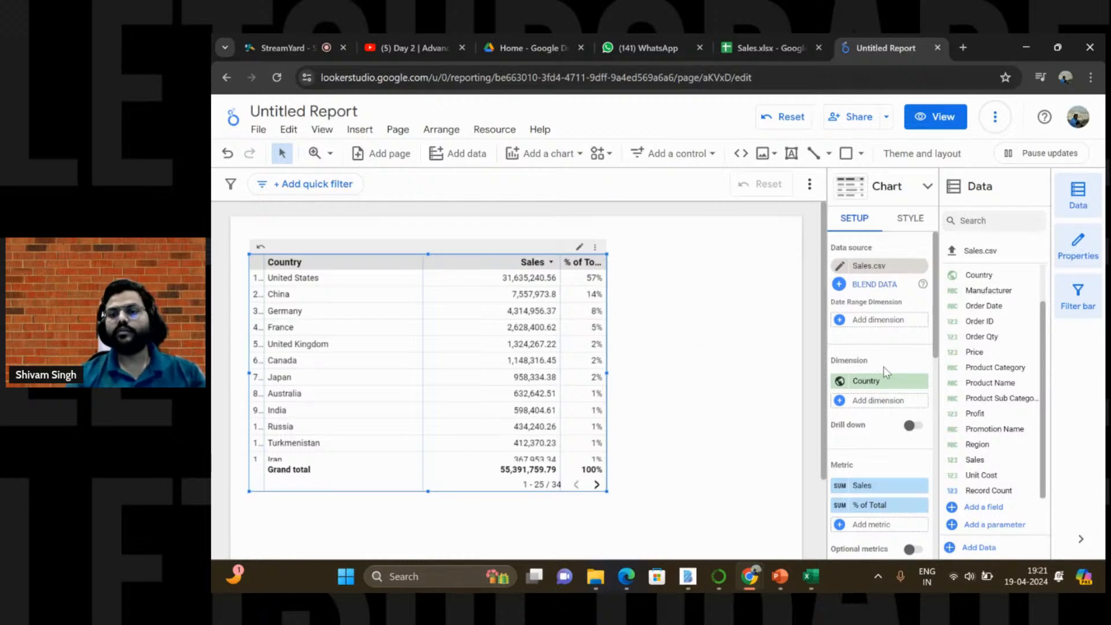
pyautogui.scroll(-2, 880, 374)
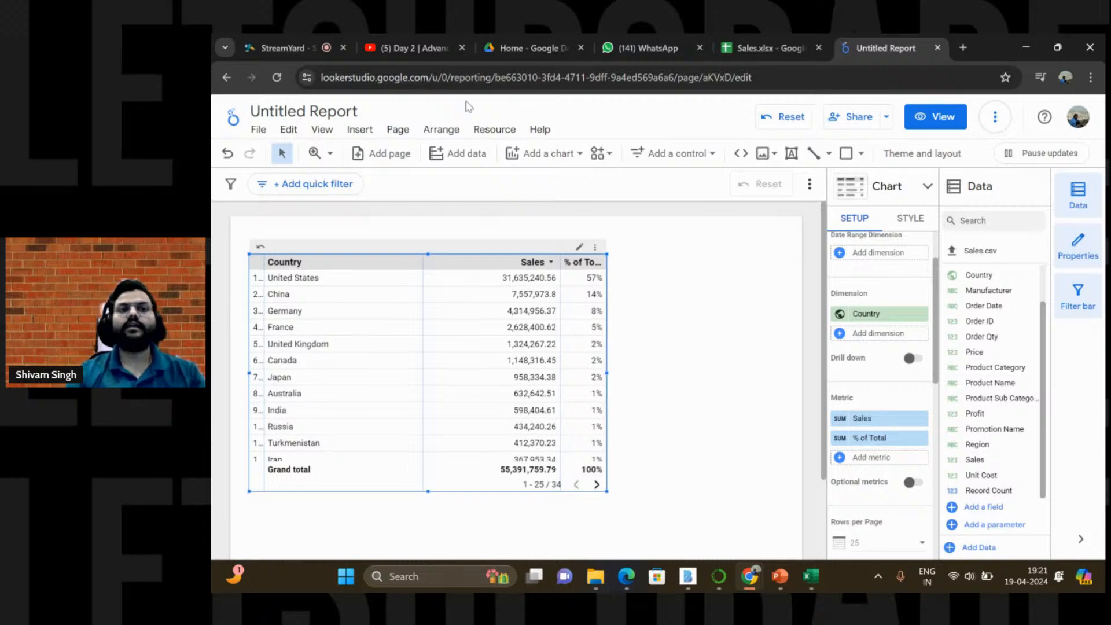
# Step: Check the live chat of the YouTube stream for questions and return to the Looker Studio report
pyautogui.click(412, 46)
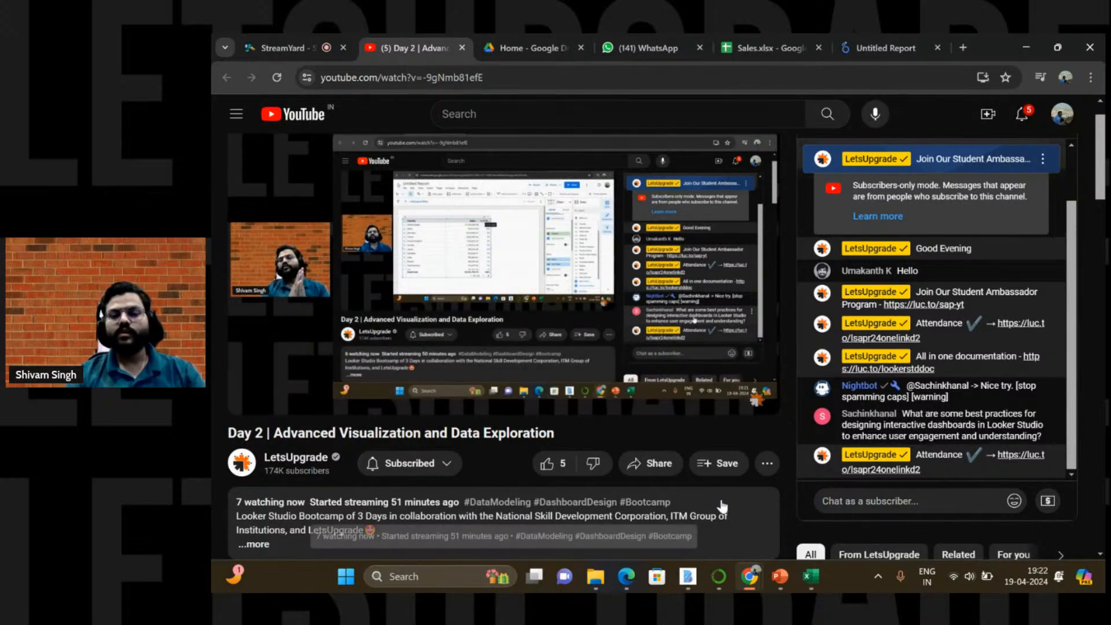
pyautogui.moveTo(769, 585)
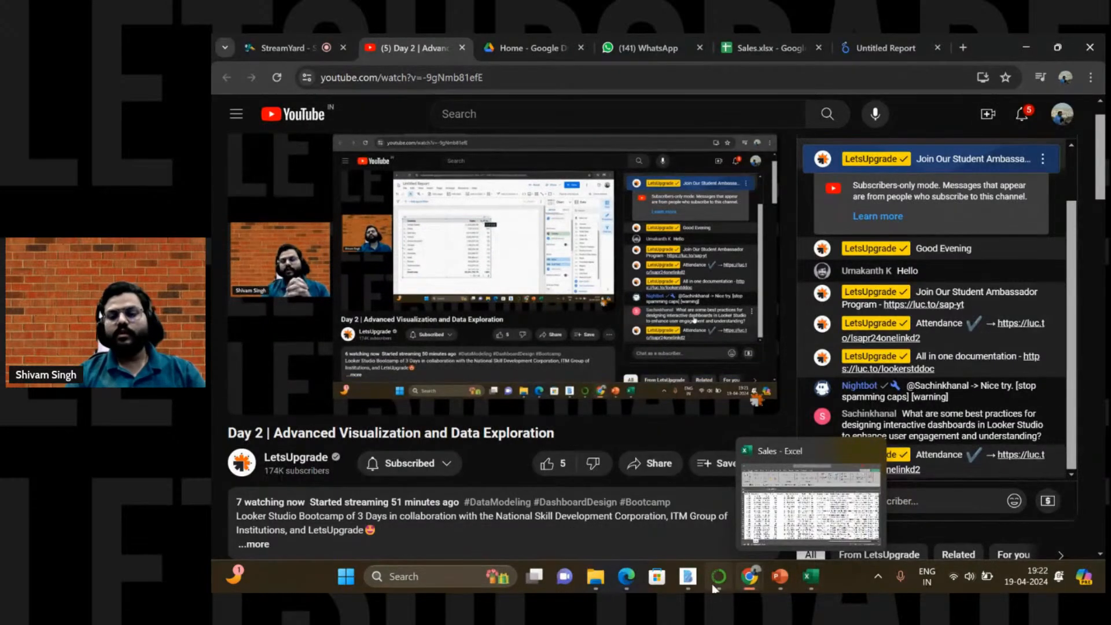
pyautogui.click(886, 37)
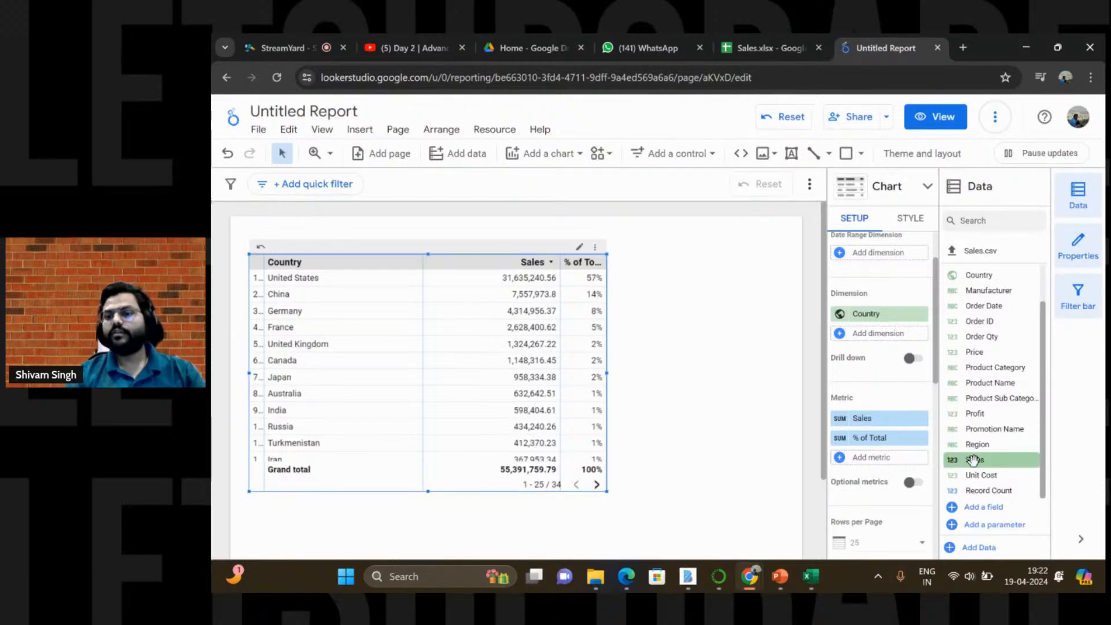
# Step: Add Sales as a third metric and set its running calculation to Running sum
pyautogui.moveTo(974, 462); pyautogui.dragTo(865, 472)
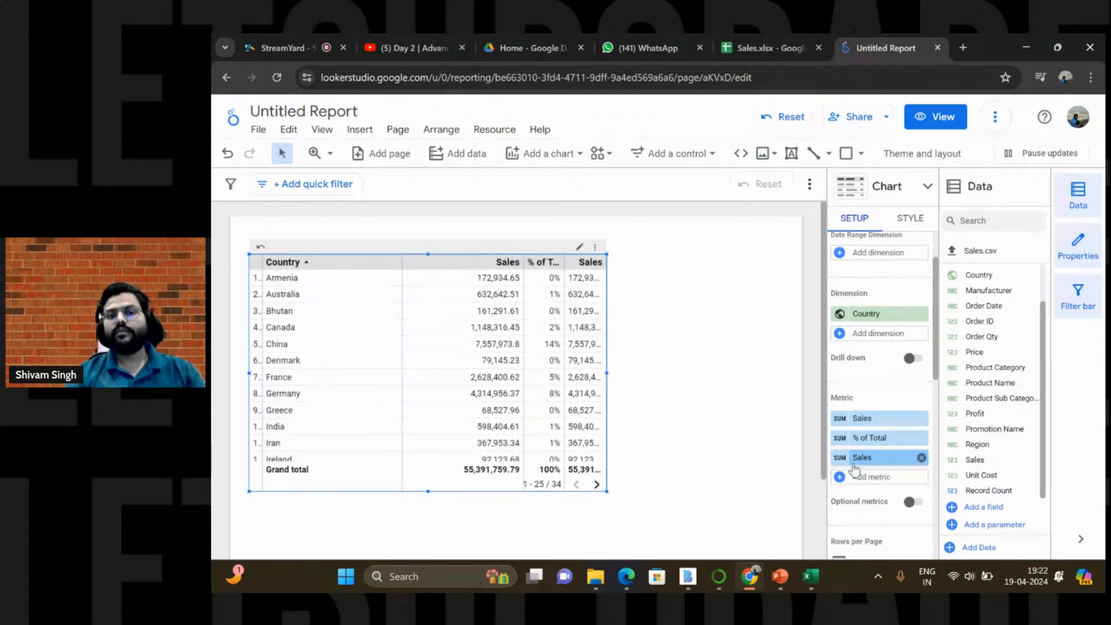
pyautogui.click(841, 460)
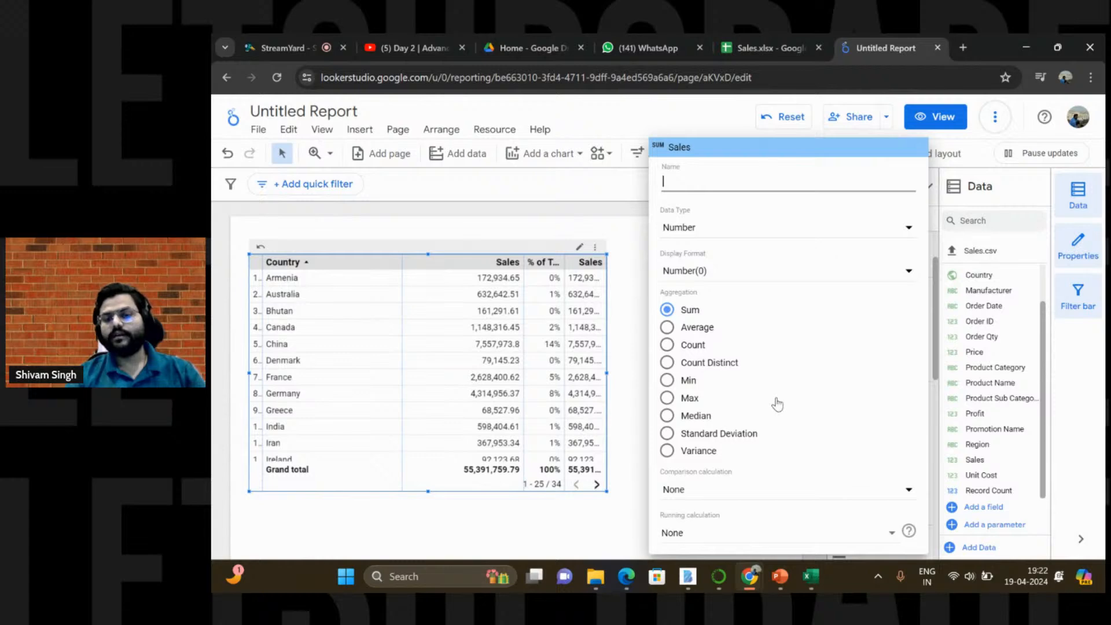
pyautogui.click(892, 535)
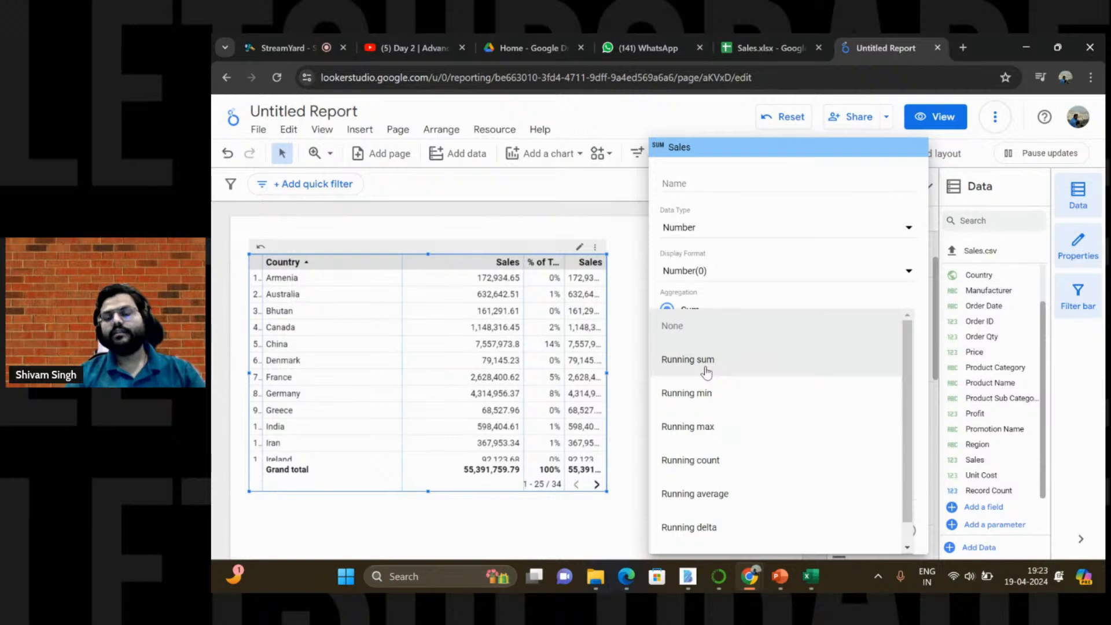
pyautogui.scroll(-1, 702, 412)
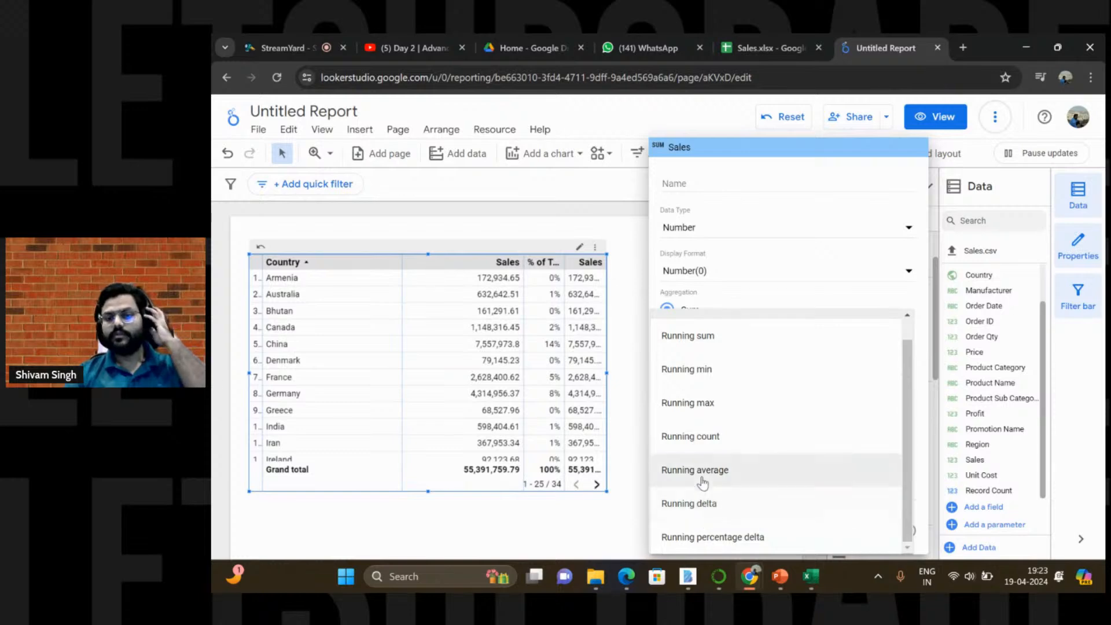
pyautogui.scroll(1, 703, 482)
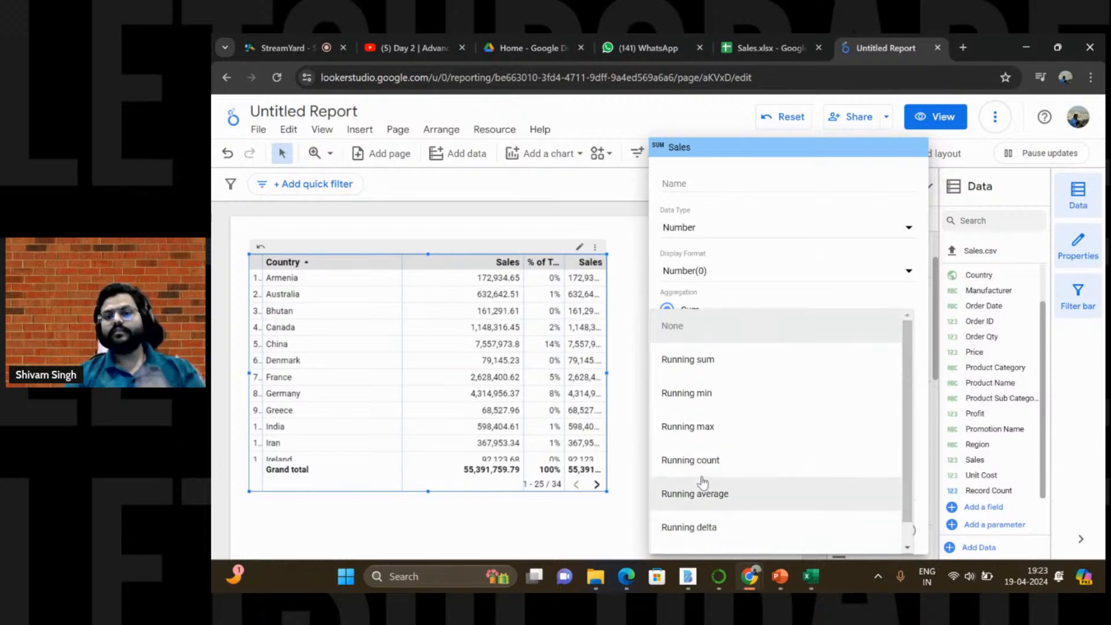
pyautogui.click(699, 360)
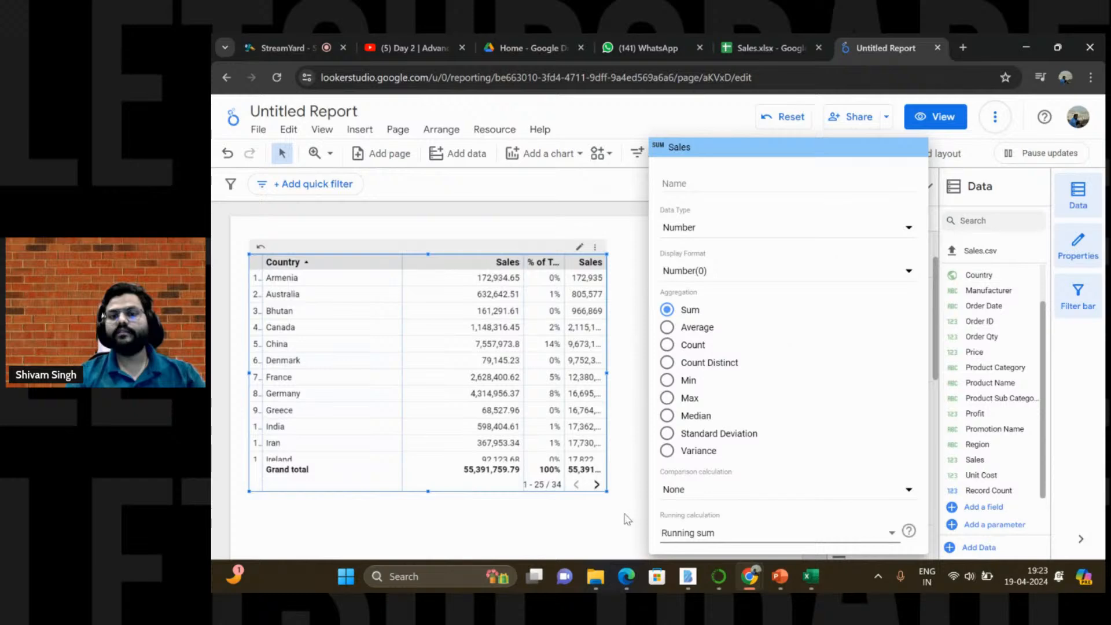
pyautogui.click(602, 541)
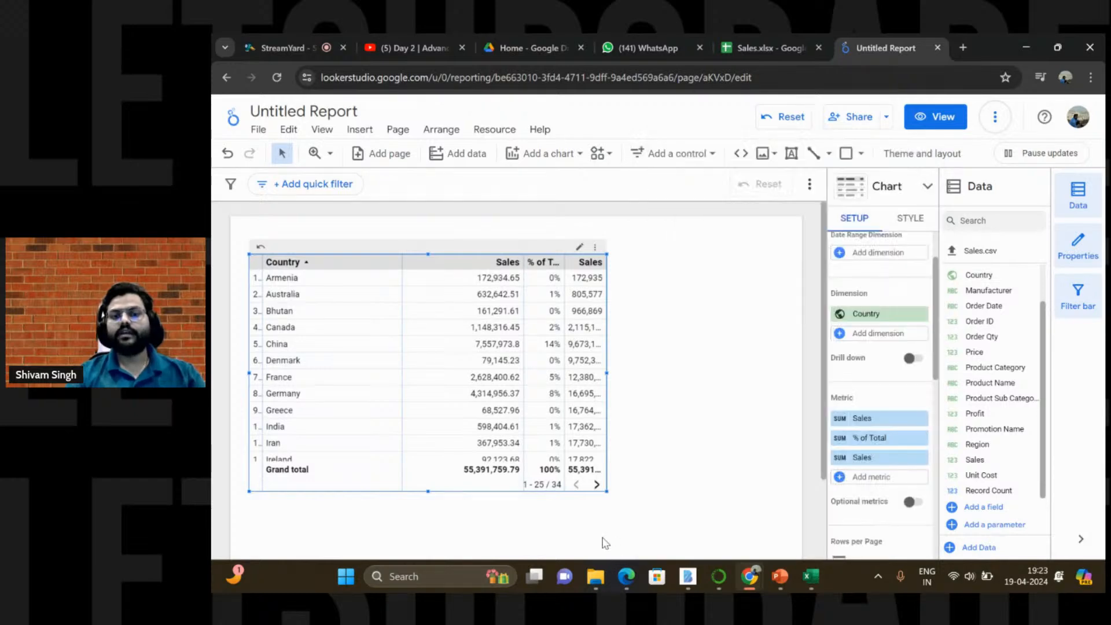
# Step: Sort the table by the first Sales metric in descending order and enlarge its frame to fit the third metric column
pyautogui.rightClick(492, 268)
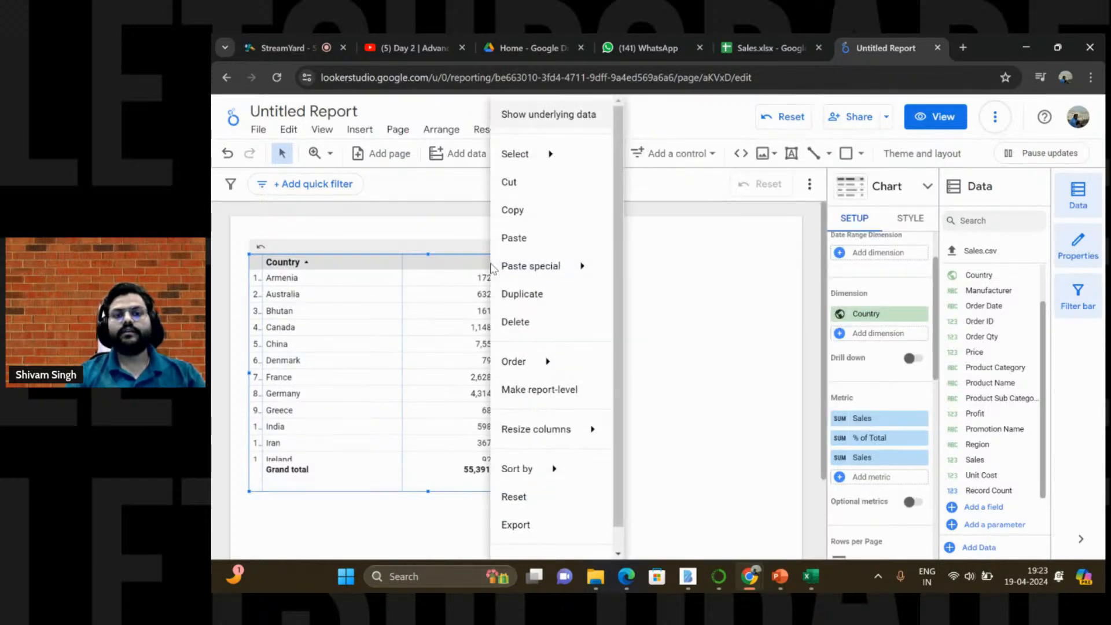
pyautogui.moveTo(588, 463)
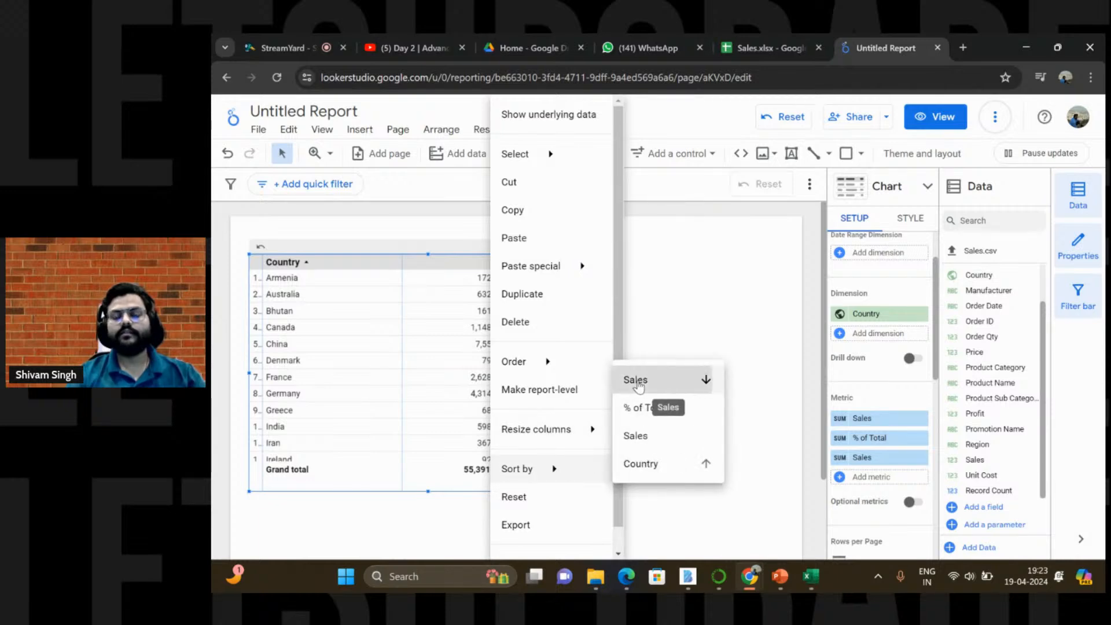
pyautogui.click(705, 379)
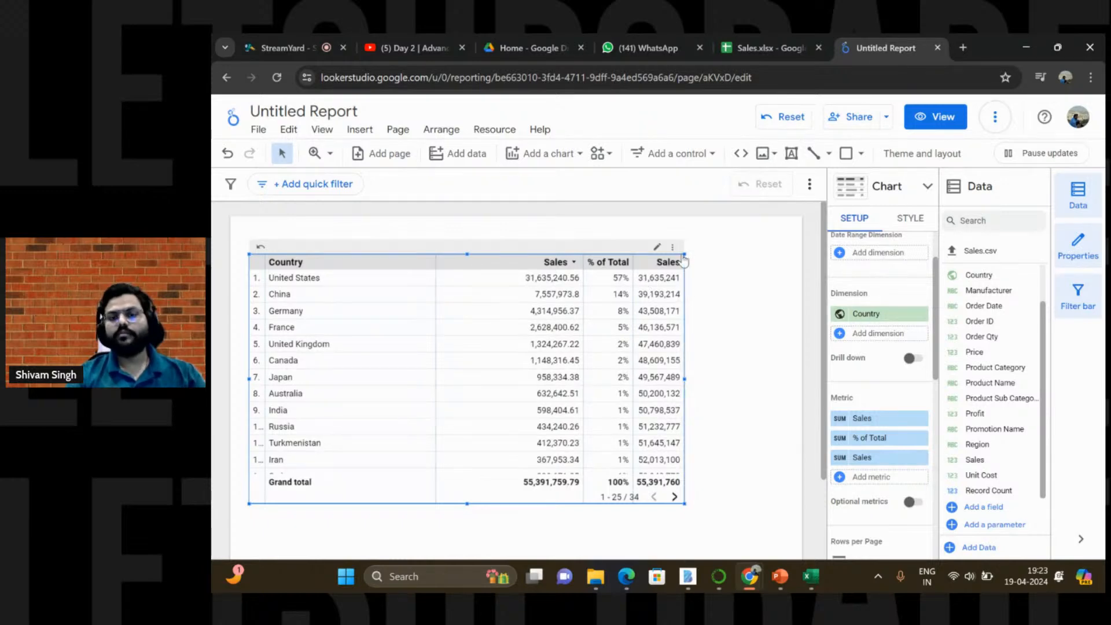
pyautogui.moveTo(682, 255); pyautogui.dragTo(697, 249)
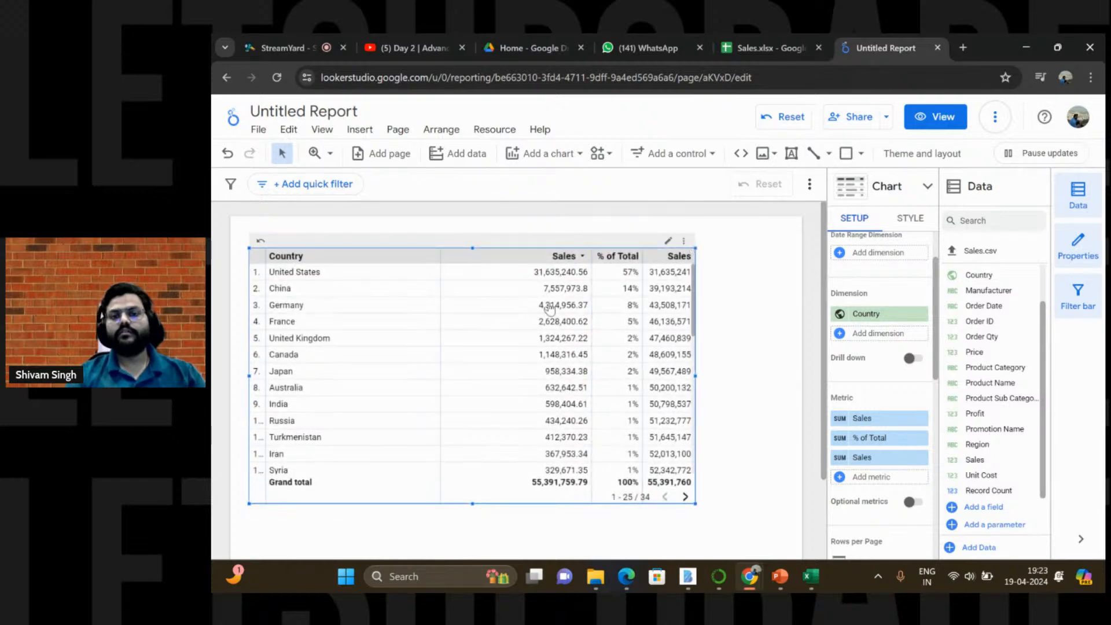
# Step: Resize the table's columns to fit their data
pyautogui.rightClick(487, 307)
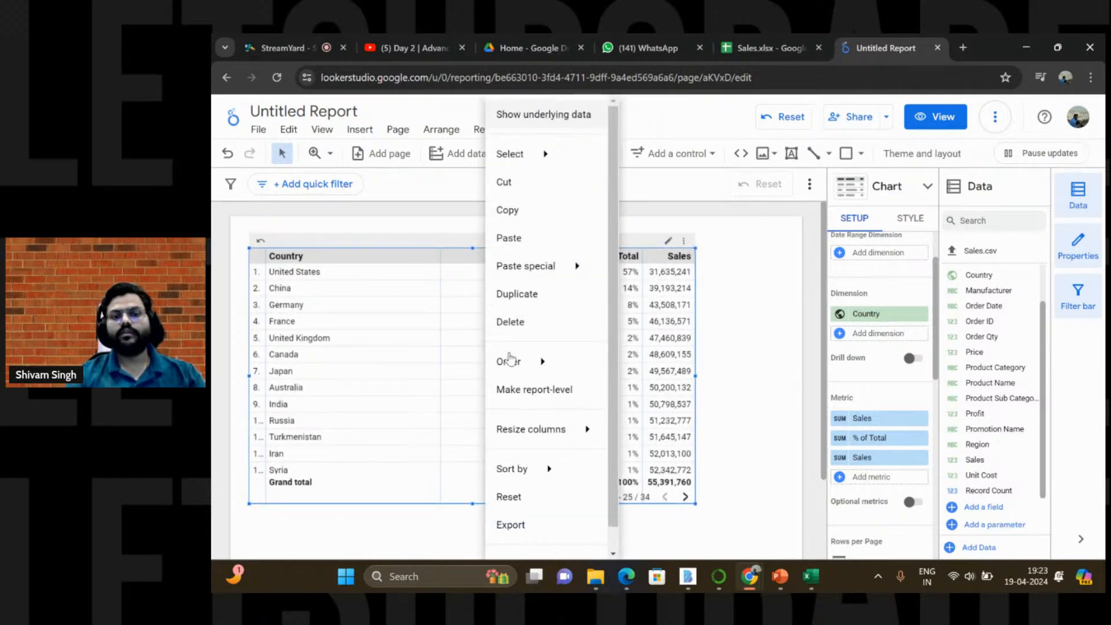
pyautogui.moveTo(538, 467)
pyautogui.moveTo(535, 432)
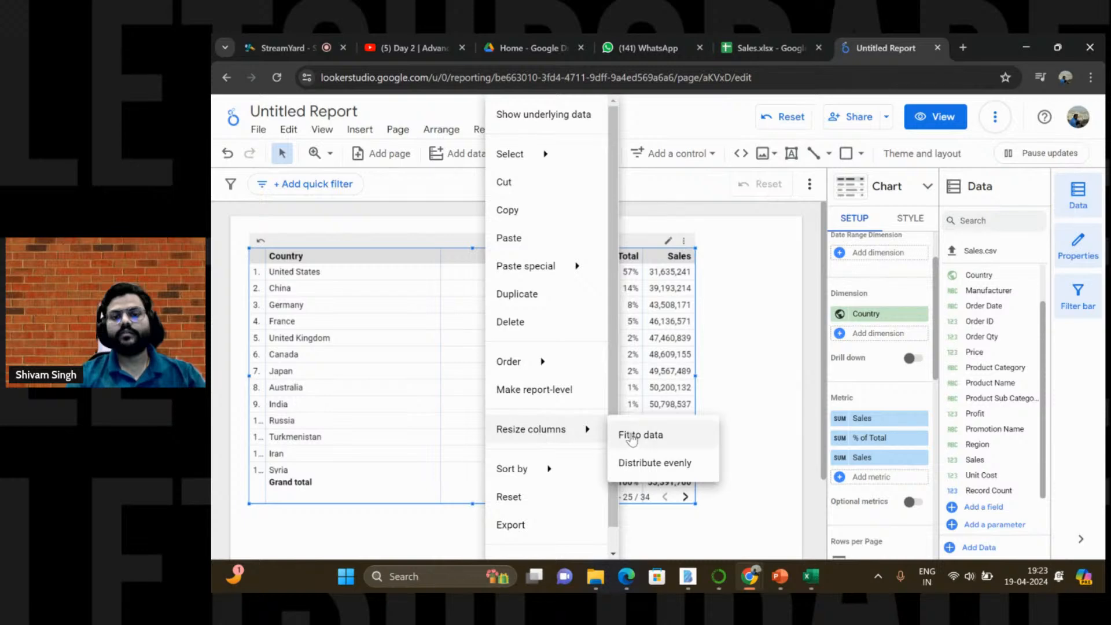
pyautogui.click(635, 438)
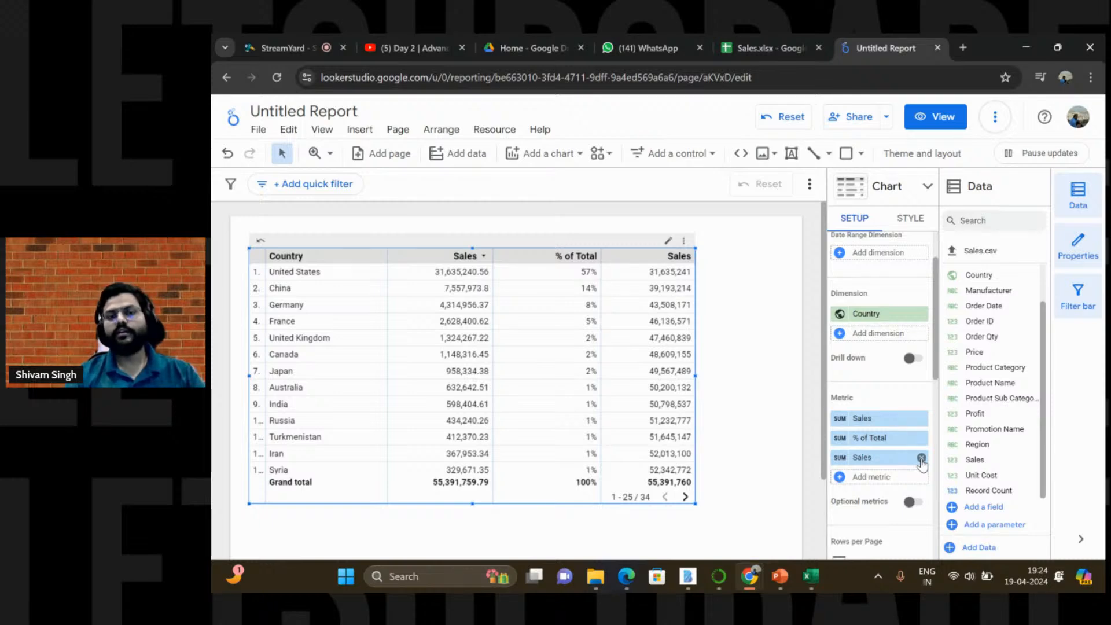
# Step: Look through the newest messages in the YouTube live chat and switch back to the Looker Studio report
pyautogui.click(440, 39)
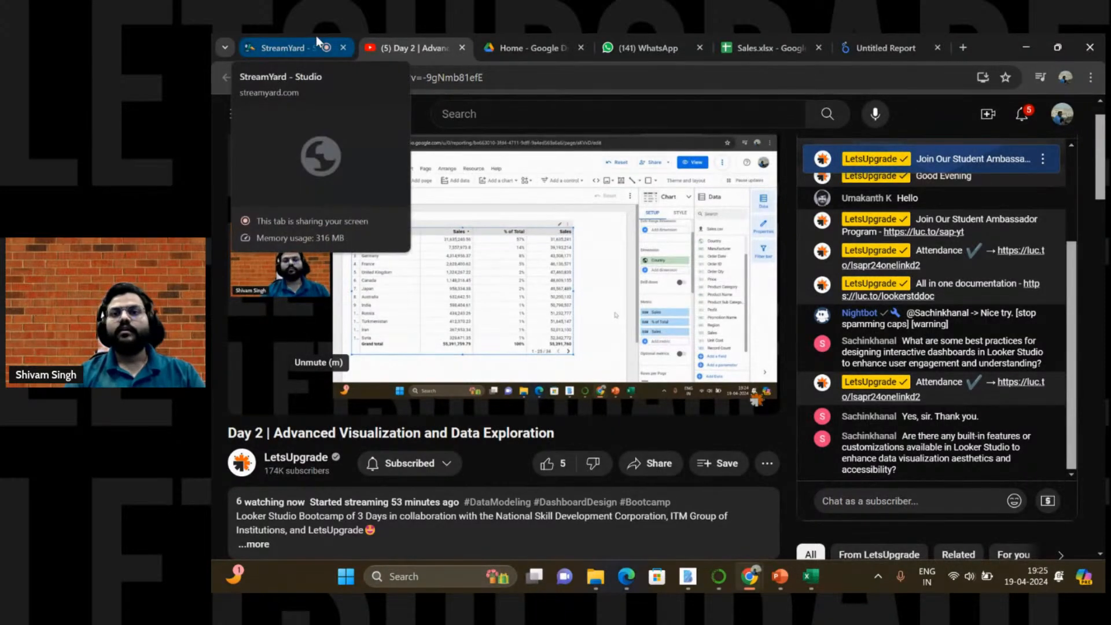
pyautogui.click(886, 48)
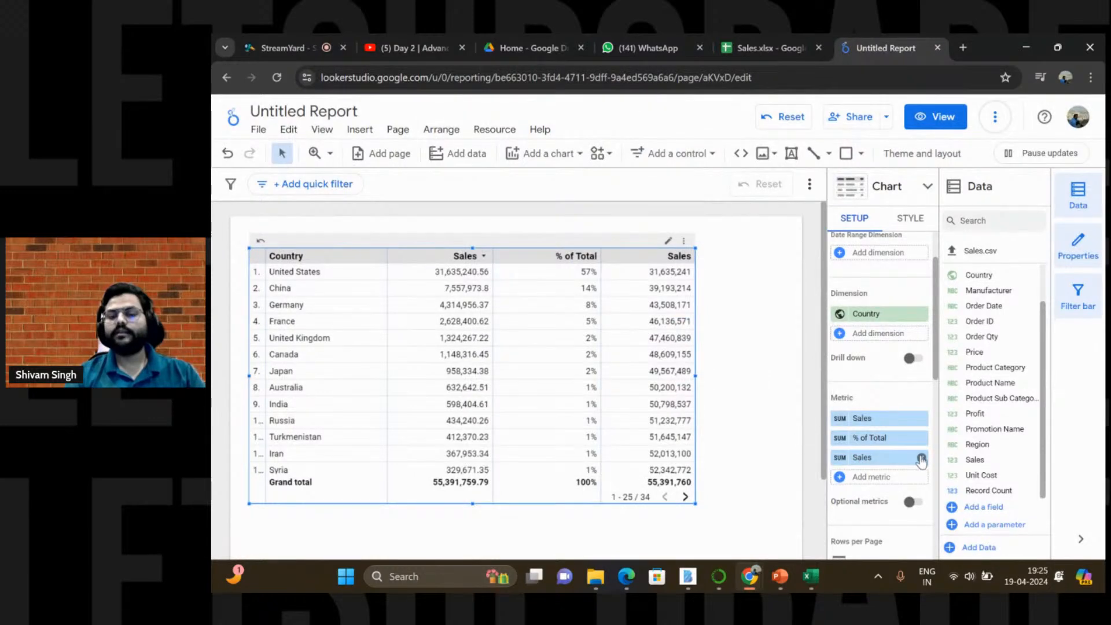
# Step: Remove the third Sales metric from the table and shrink the frame around the remaining columns
pyautogui.click(921, 458)
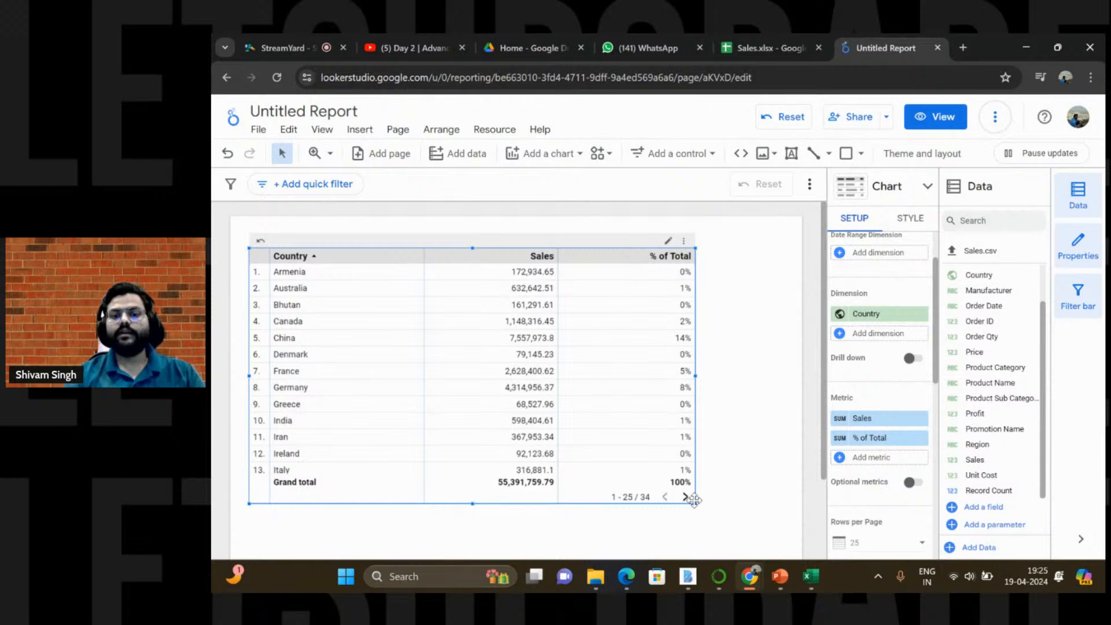
pyautogui.moveTo(694, 499); pyautogui.dragTo(594, 478)
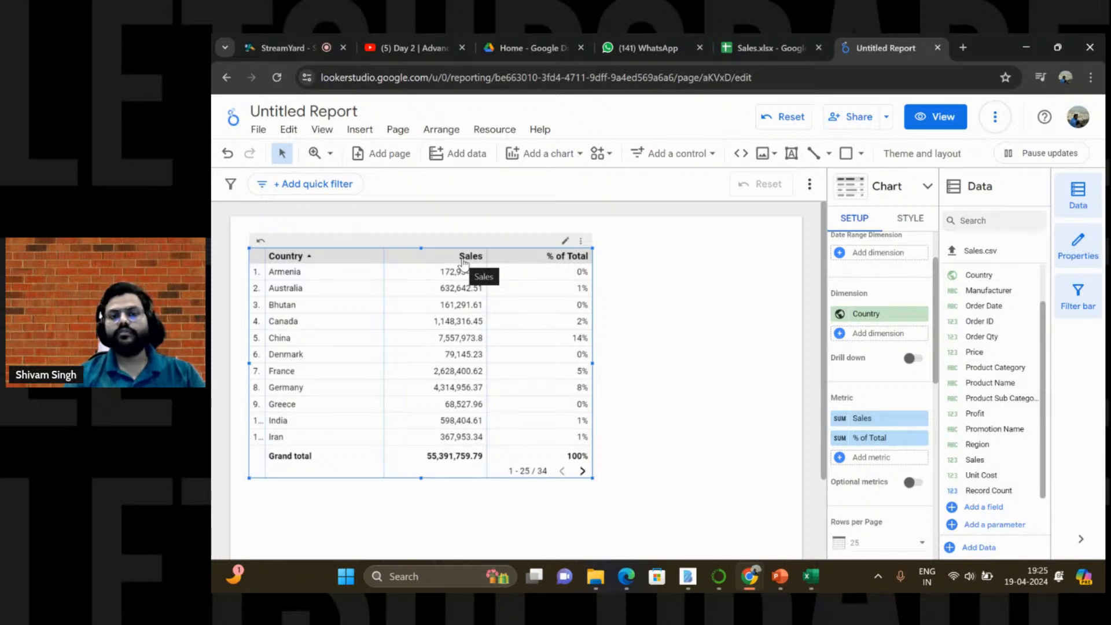
pyautogui.click(582, 472)
pyautogui.moveTo(575, 477); pyautogui.dragTo(511, 437)
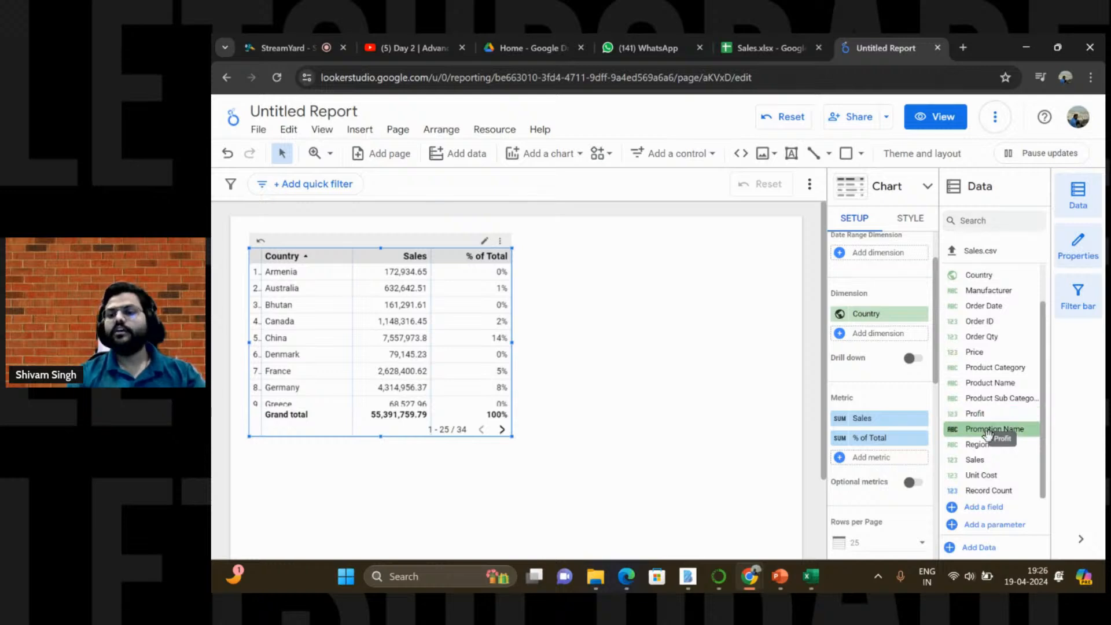
# Step: Start a new calculated field in the Sales.csv data source, enlarge its editor and name the field Tax
pyautogui.click(983, 508)
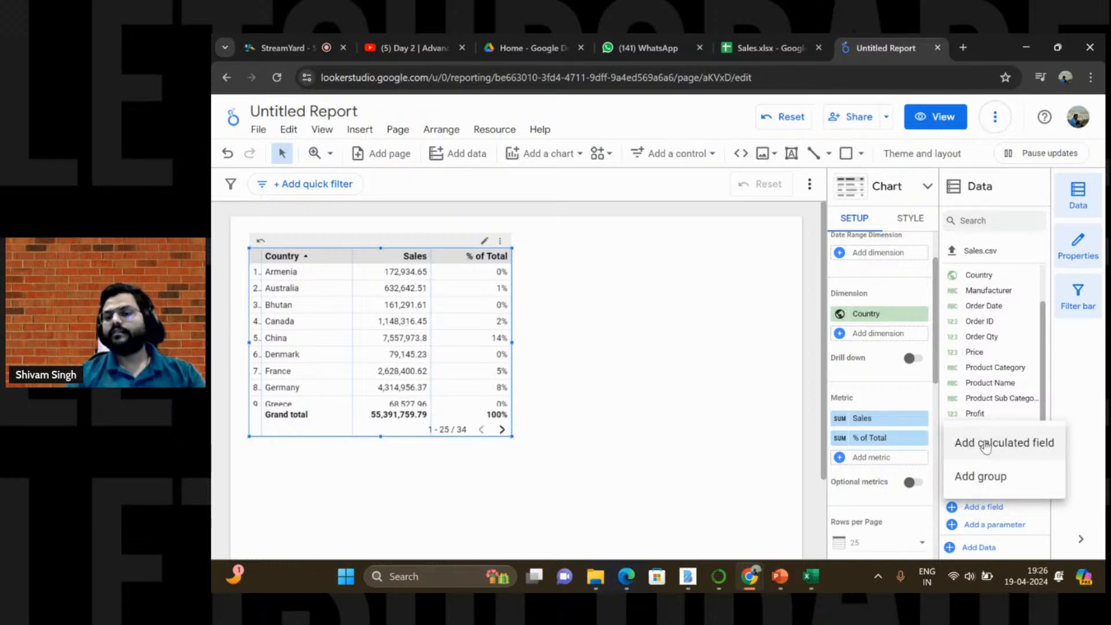
pyautogui.click(790, 433)
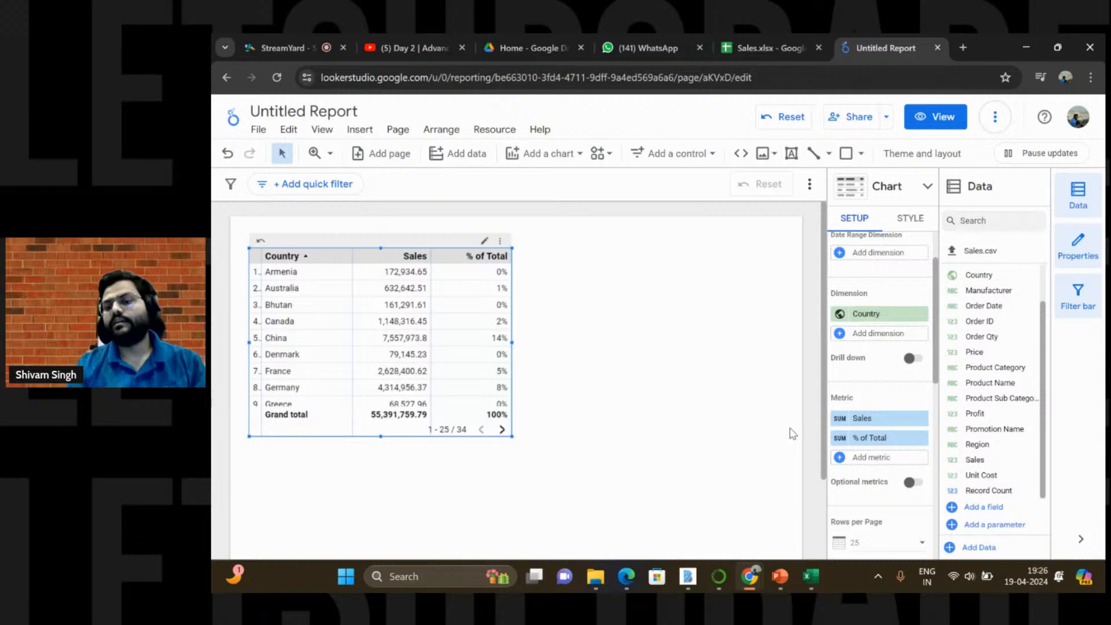
pyautogui.click(972, 509)
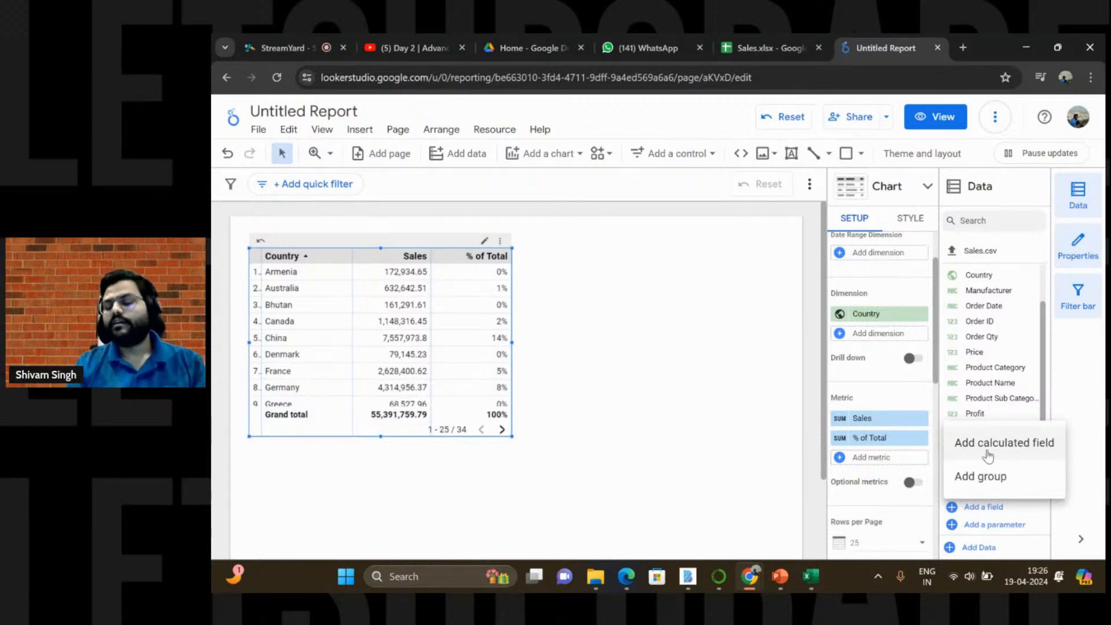
pyautogui.click(989, 455)
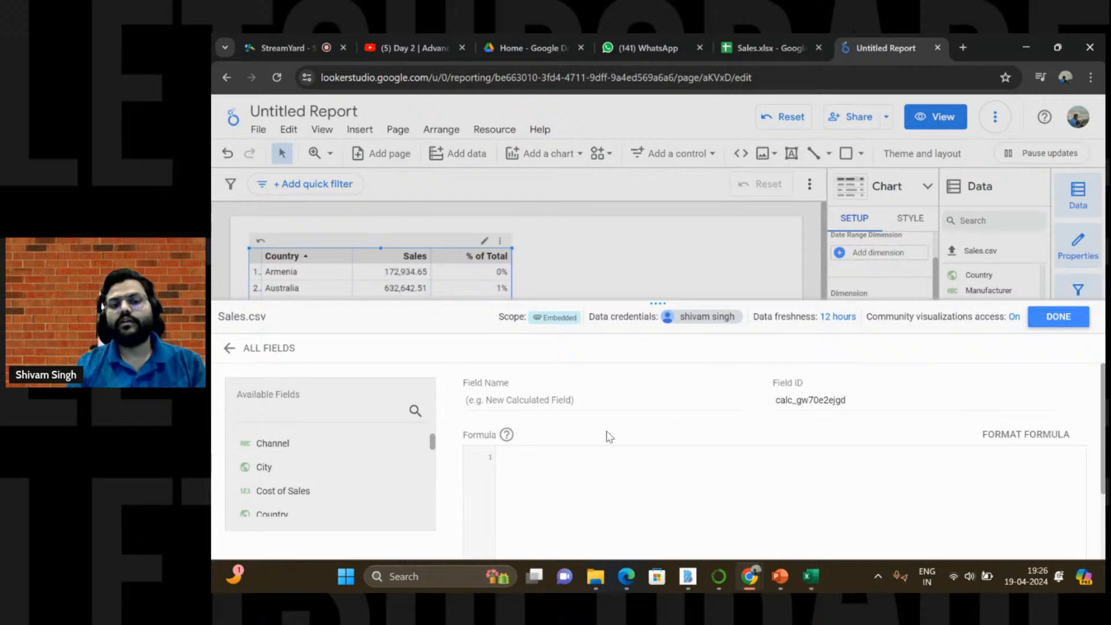
pyautogui.moveTo(652, 304); pyautogui.dragTo(652, 227)
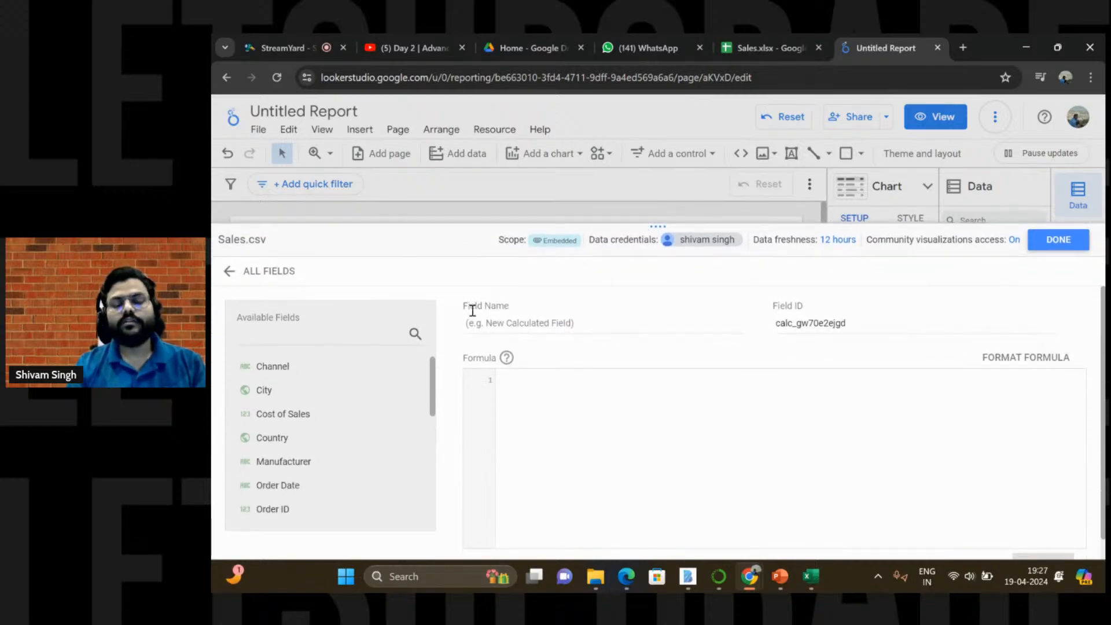
pyautogui.click(497, 327)
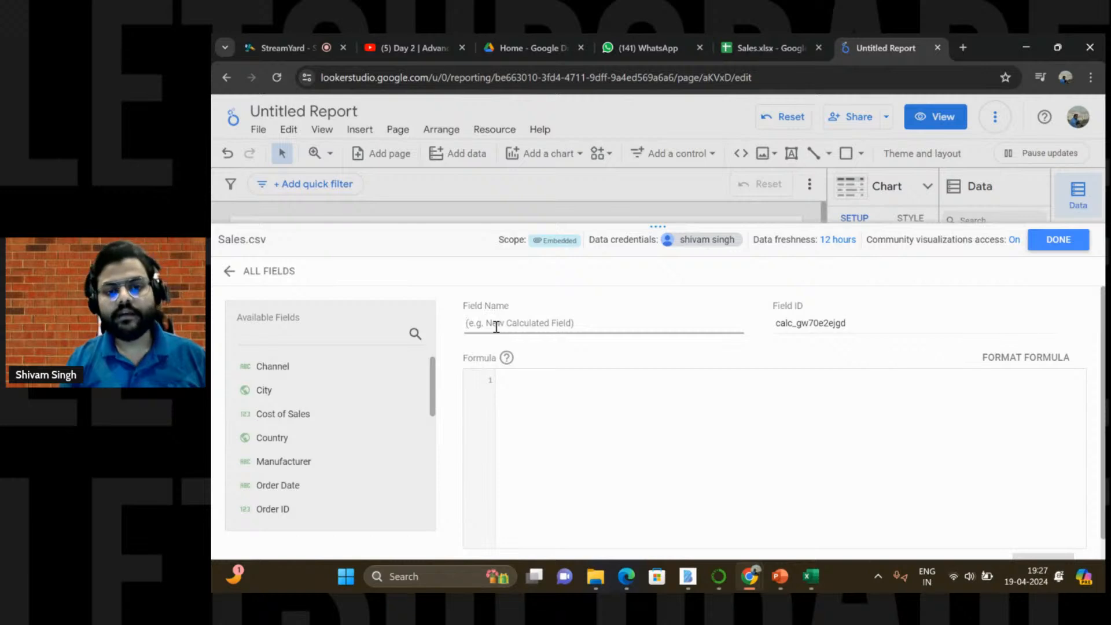
pyautogui.write('Tax')
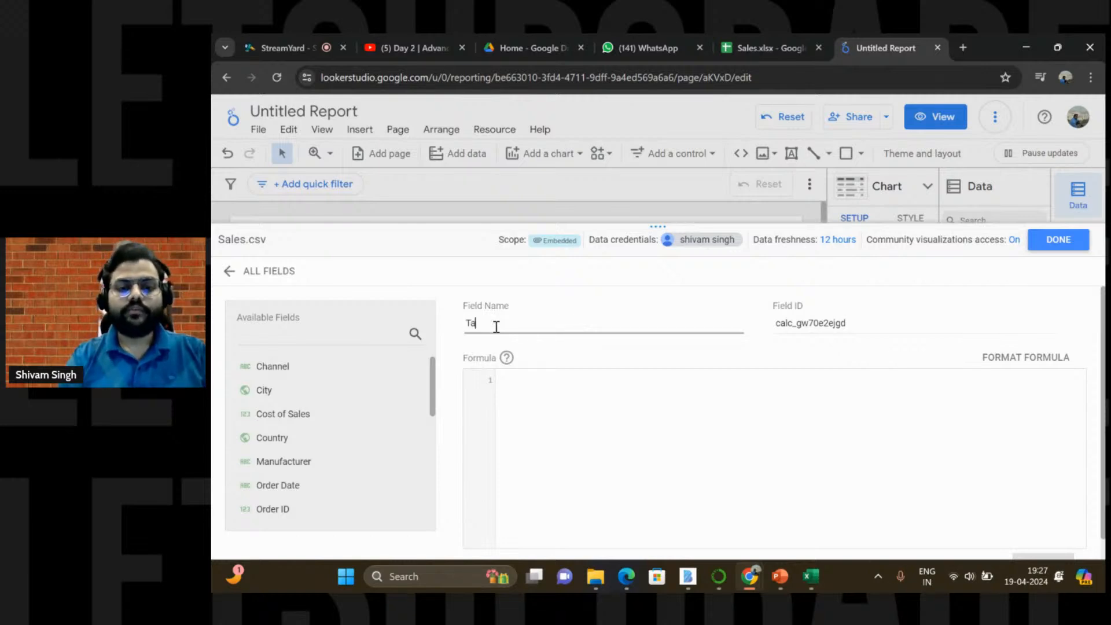
# Step: Enter the formula Profit*10/100 for the Tax field and check its syntax validation
pyautogui.click(529, 389)
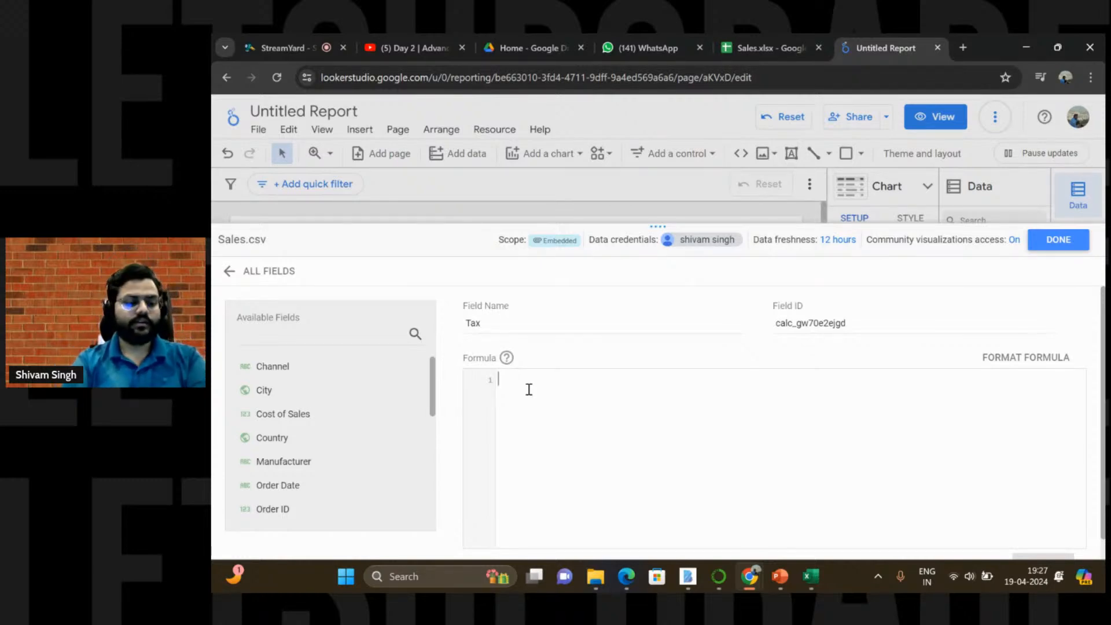
pyautogui.write('Pr')
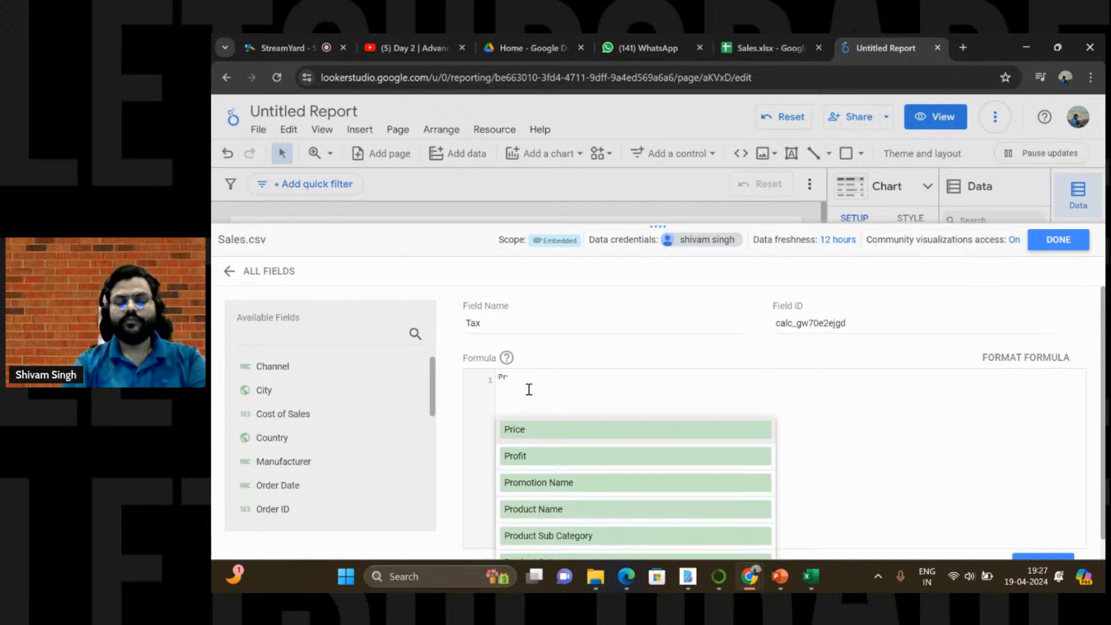
pyautogui.click(526, 459)
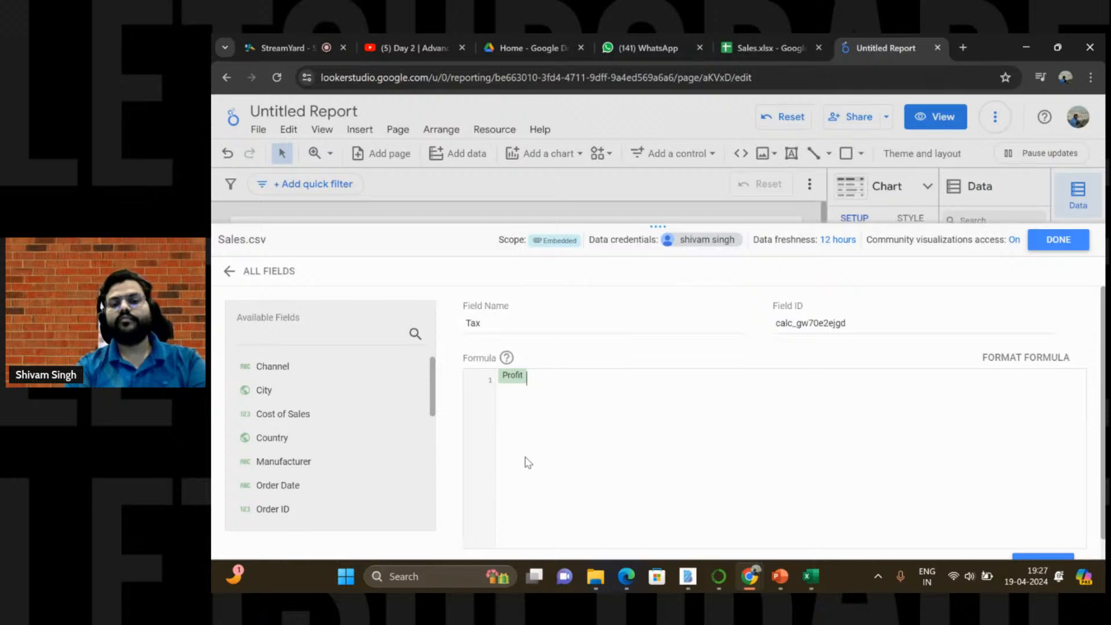
pyautogui.write('*')
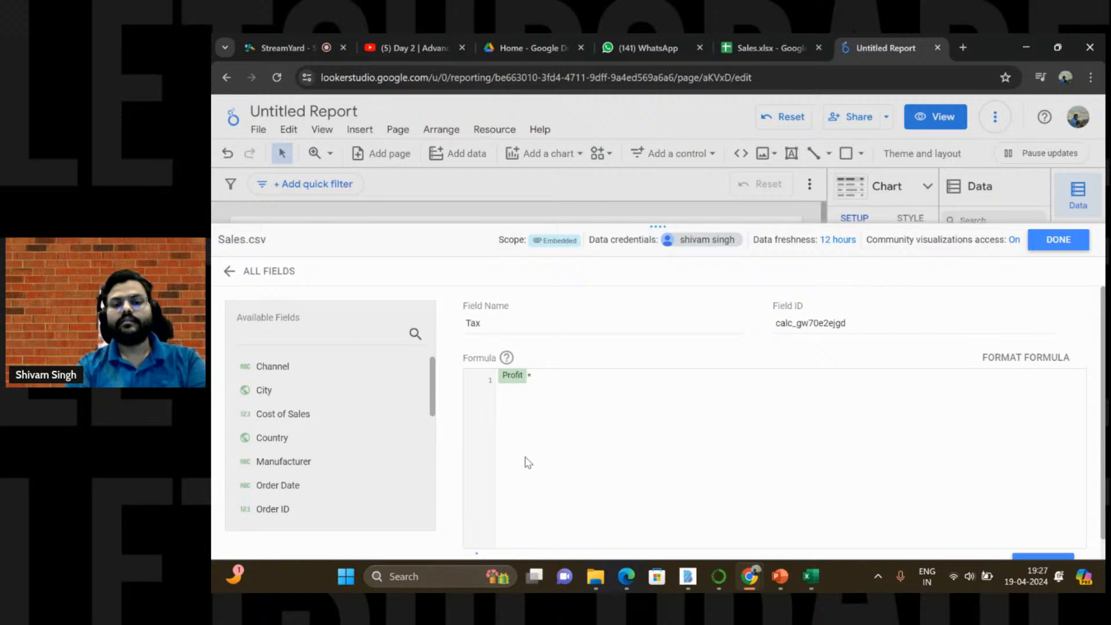
pyautogui.write('10')
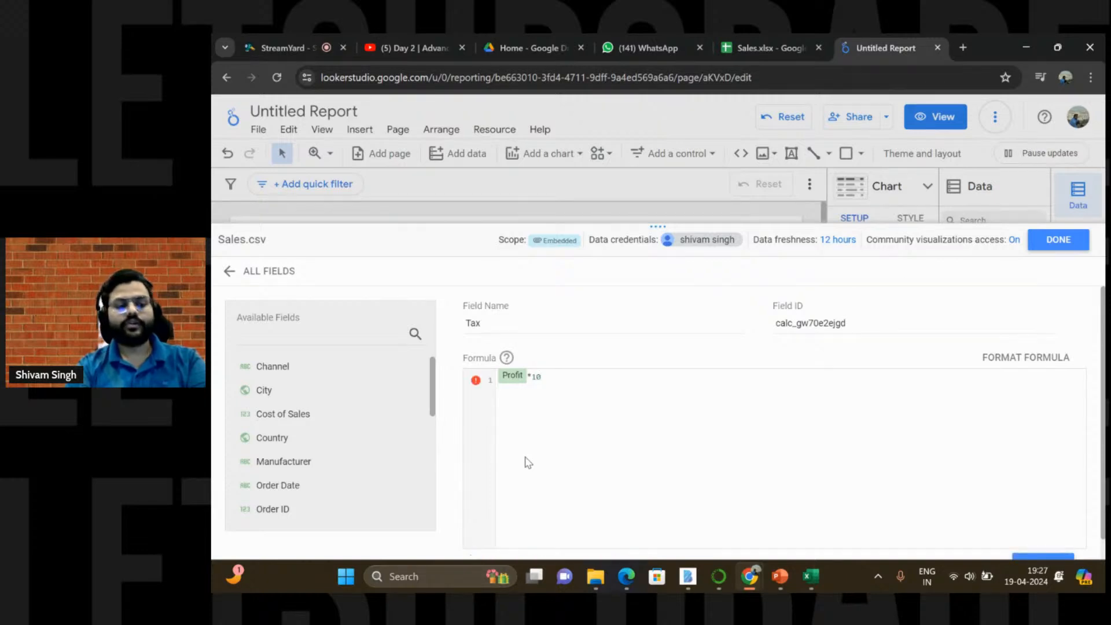
pyautogui.write('/100')
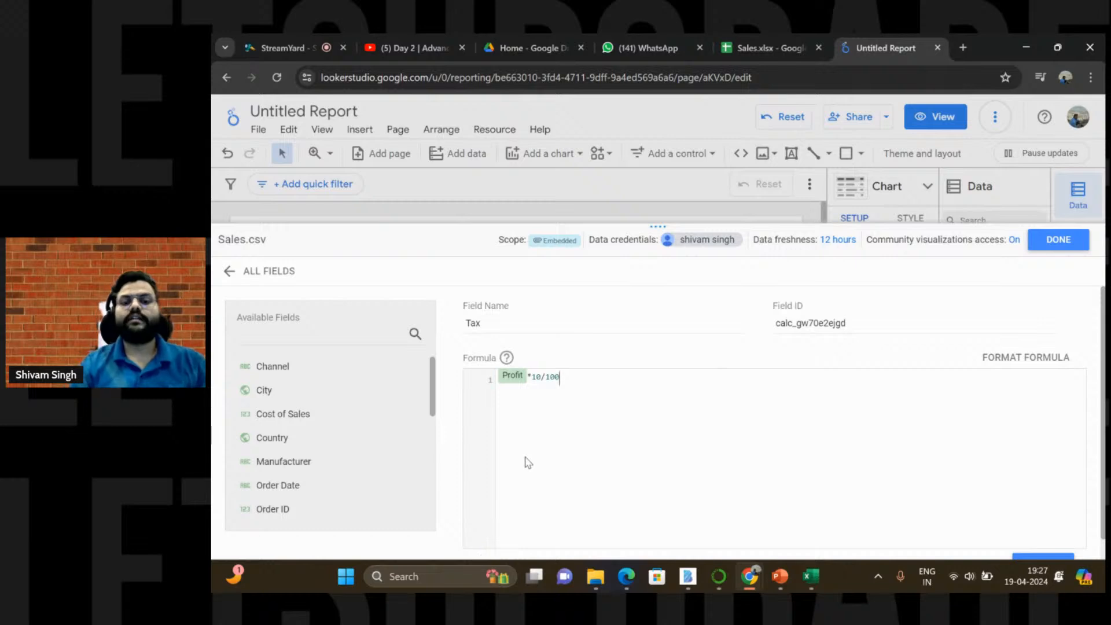
pyautogui.scroll(-1, 602, 329)
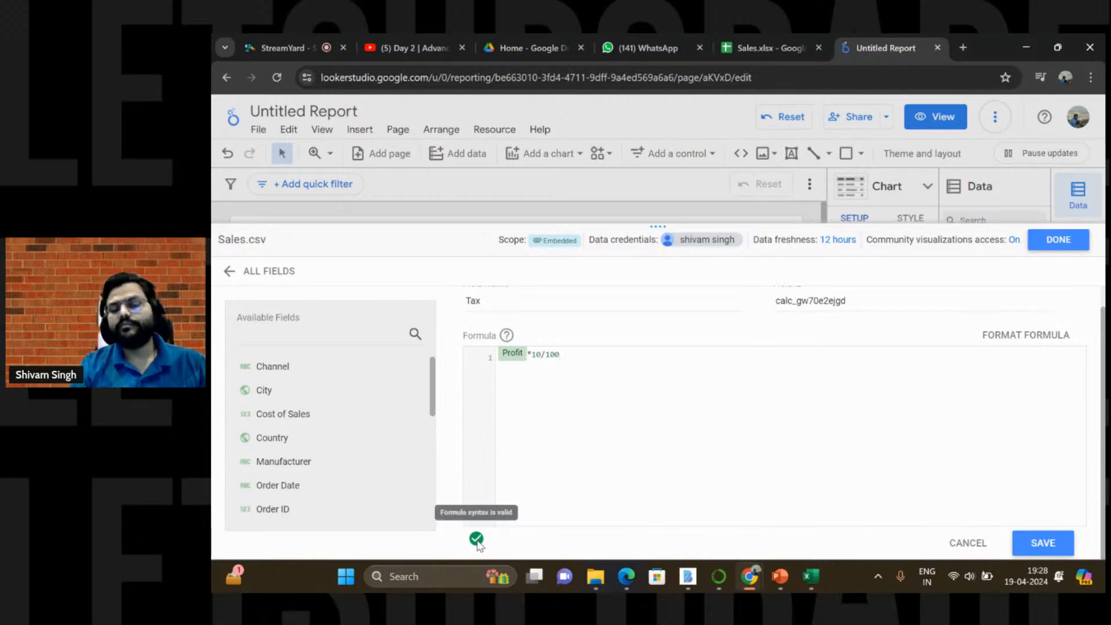
# Step: Remove 10/100 from the Tax formula to check how an incomplete formula validates, and enter 10/100 again
pyautogui.press('BackSpace')
pyautogui.press('BackSpace')
pyautogui.press('BackSpace')
pyautogui.press('BackSpace')
pyautogui.press('BackSpace')
pyautogui.press('BackSpace')
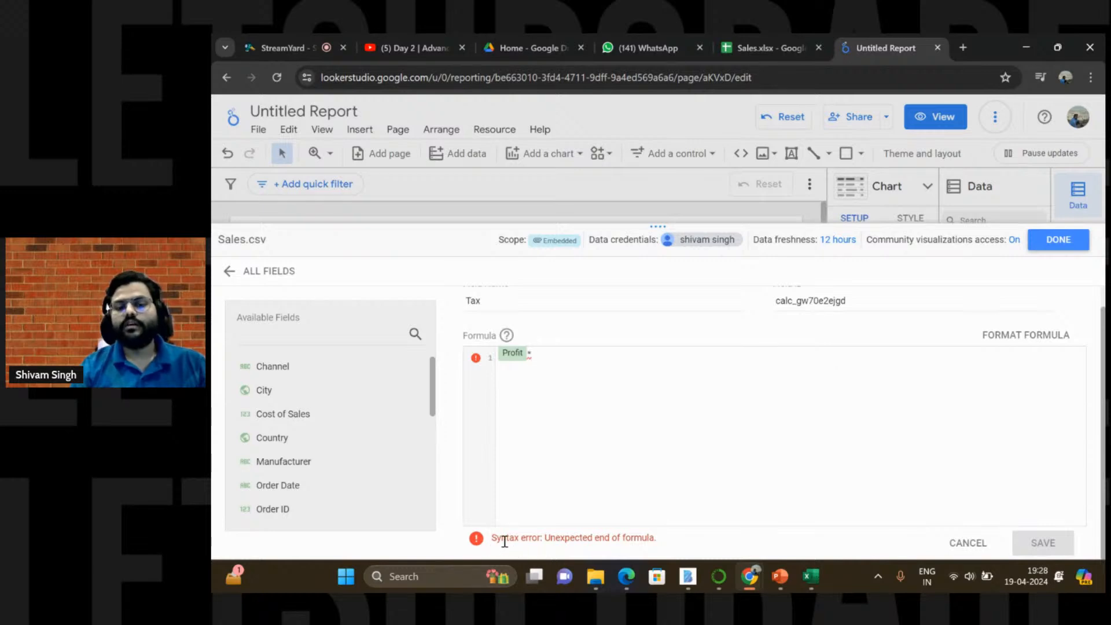
pyautogui.write('10/100')
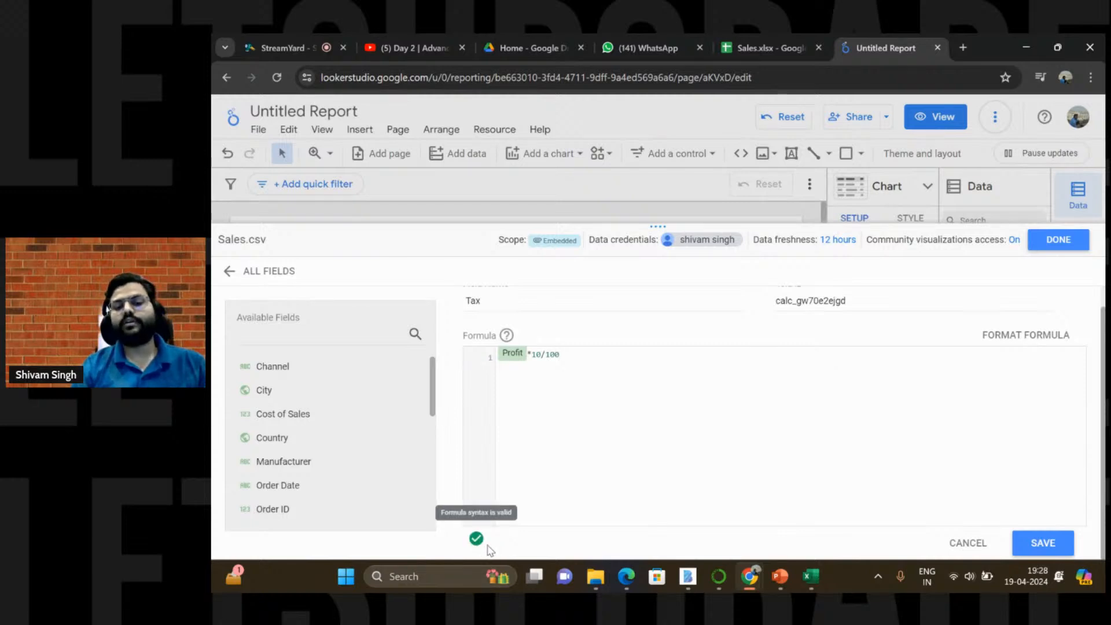
# Step: Save the Tax calculated field and add Profit and Tax as metrics to the Country table
pyautogui.click(1034, 549)
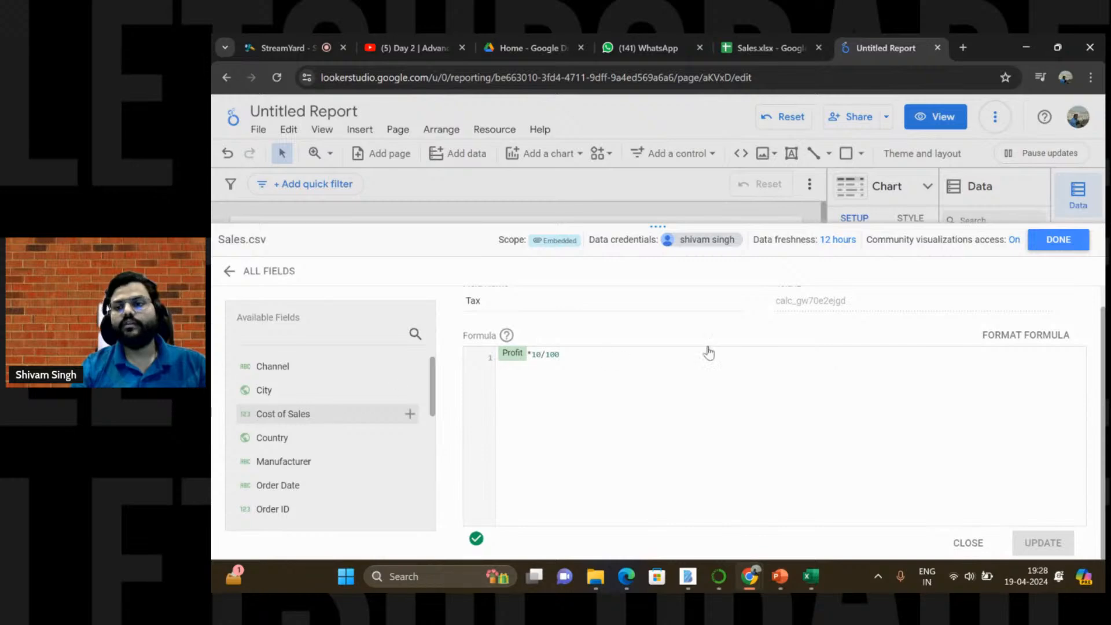
pyautogui.click(1051, 243)
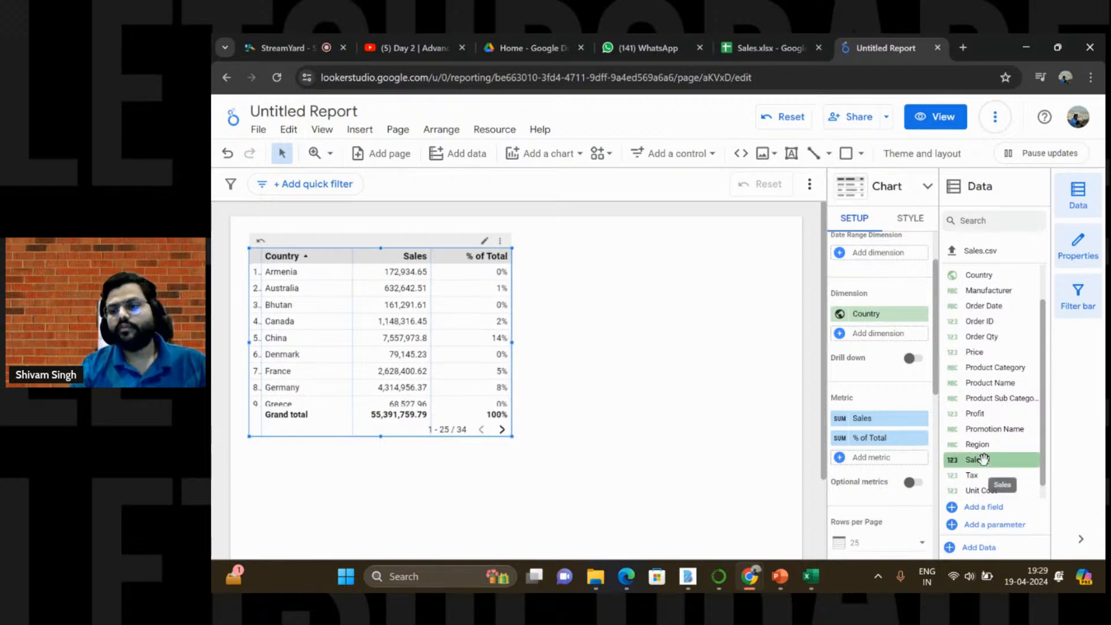
pyautogui.moveTo(975, 416); pyautogui.dragTo(882, 471)
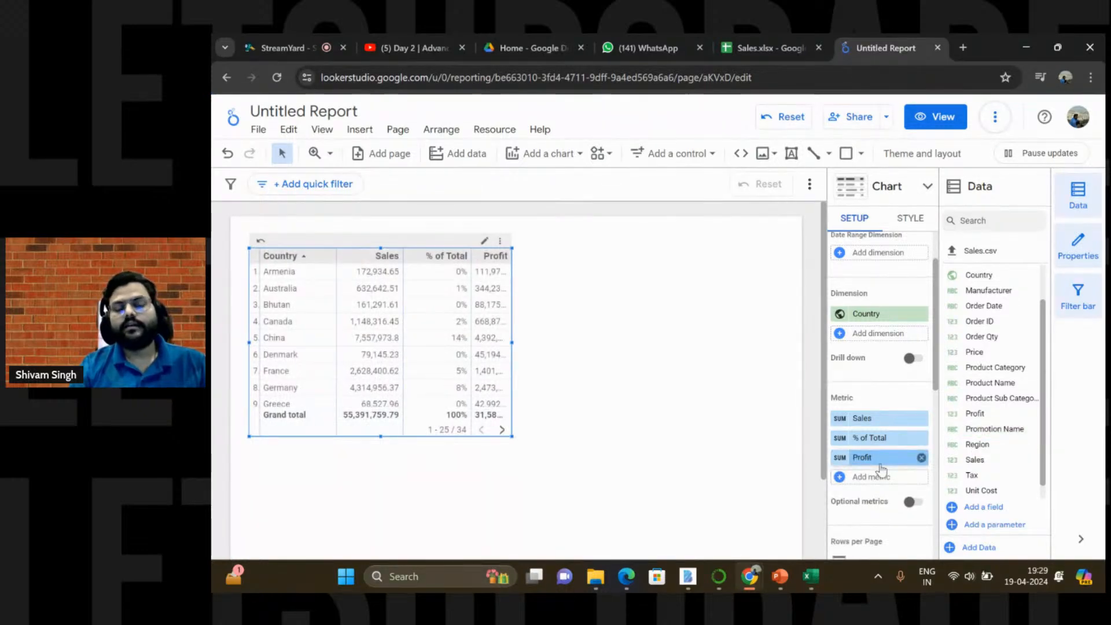
pyautogui.moveTo(974, 476); pyautogui.dragTo(873, 477)
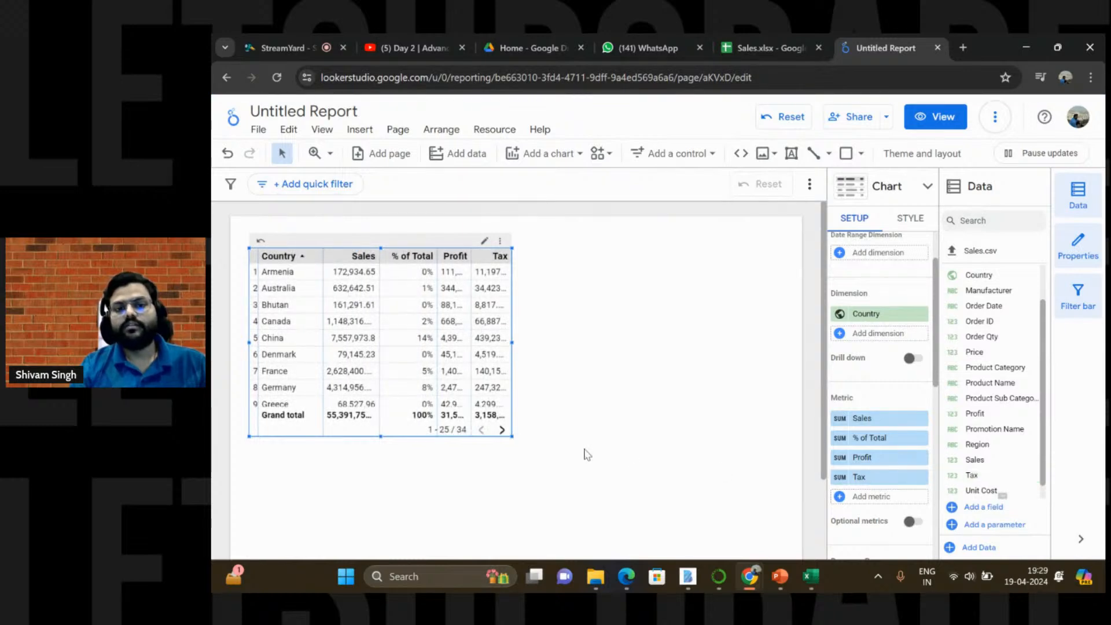
# Step: Sort the table by Sales in descending order and enlarge its frame to fit the Profit and Tax columns
pyautogui.moveTo(512, 436); pyautogui.dragTo(545, 433)
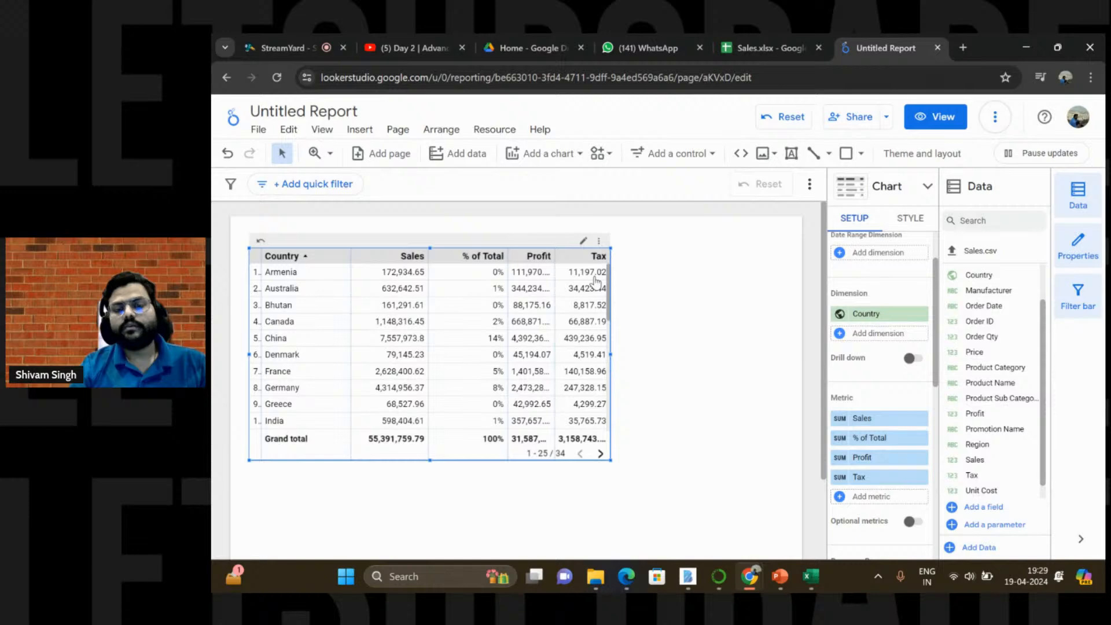
pyautogui.moveTo(612, 248); pyautogui.dragTo(649, 258)
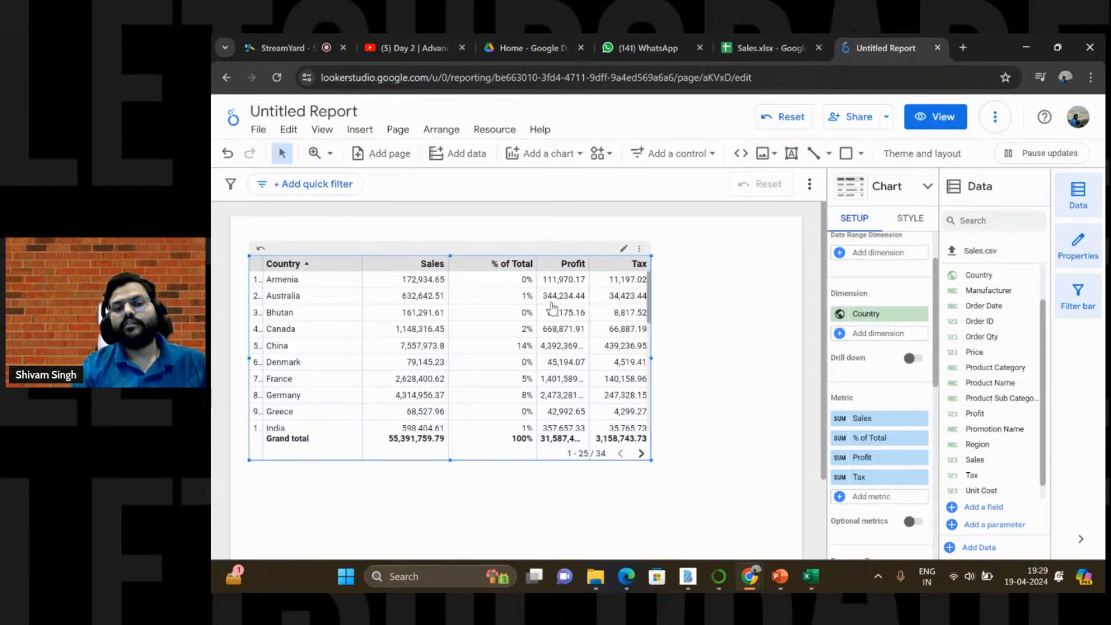
pyautogui.rightClick(411, 268)
pyautogui.moveTo(484, 470)
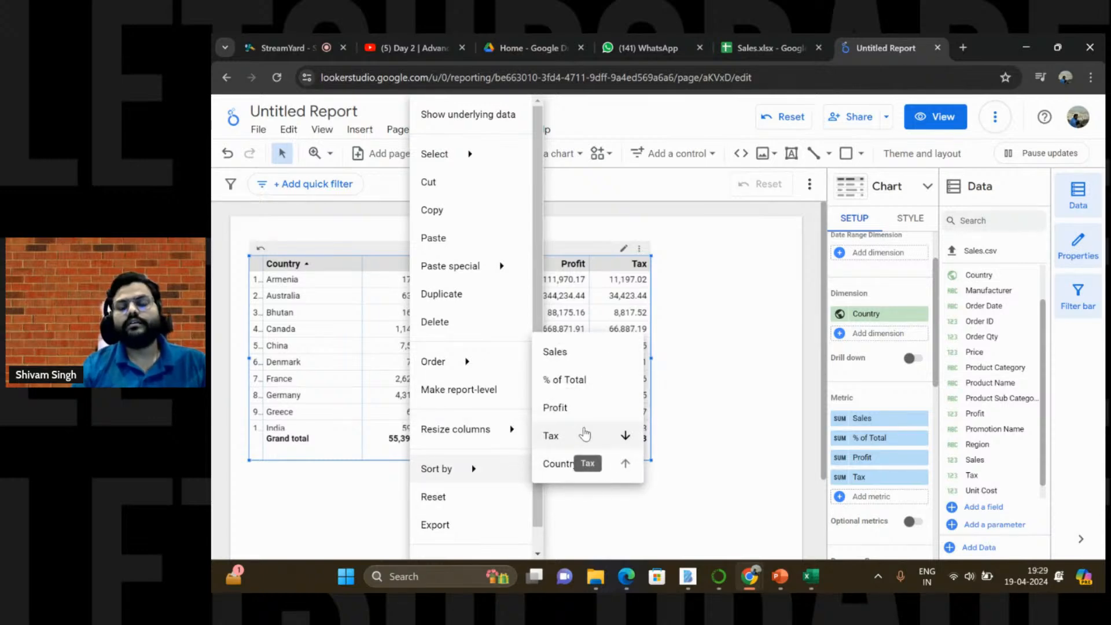
pyautogui.click(553, 353)
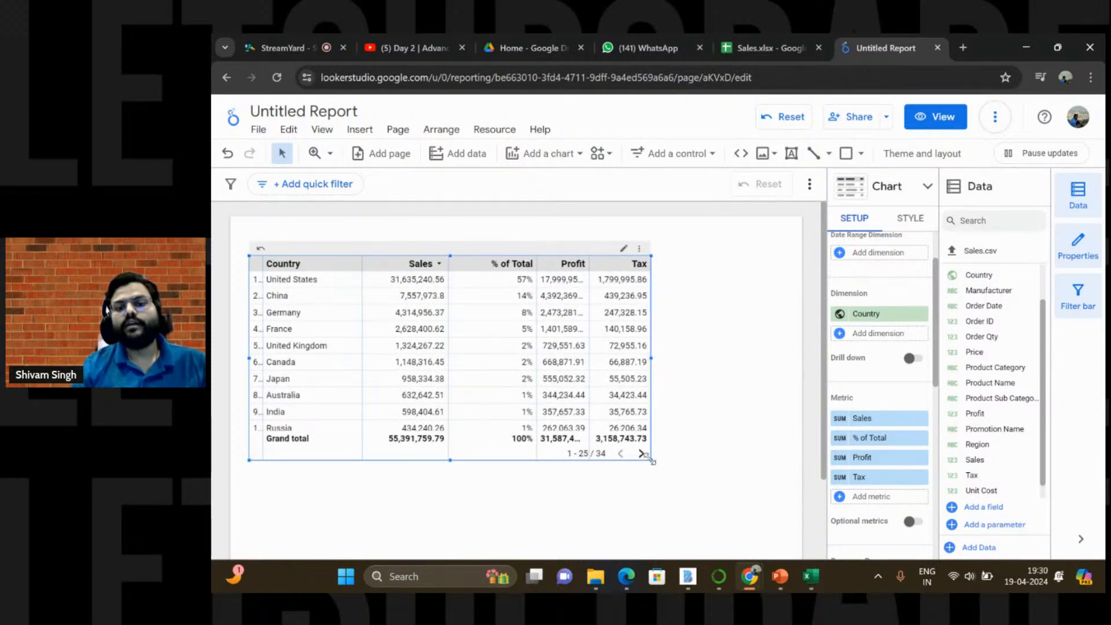
pyautogui.moveTo(651, 460); pyautogui.dragTo(694, 478)
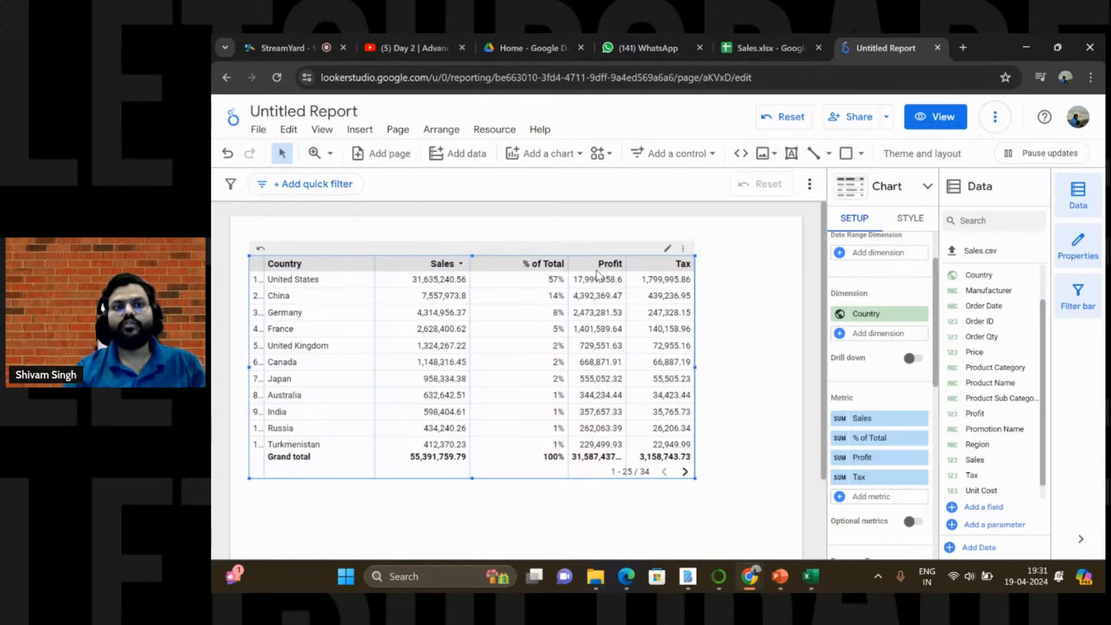
# Step: Switch to YouTube to read the live chat questions and return to the Looker Studio report
pyautogui.click(415, 48)
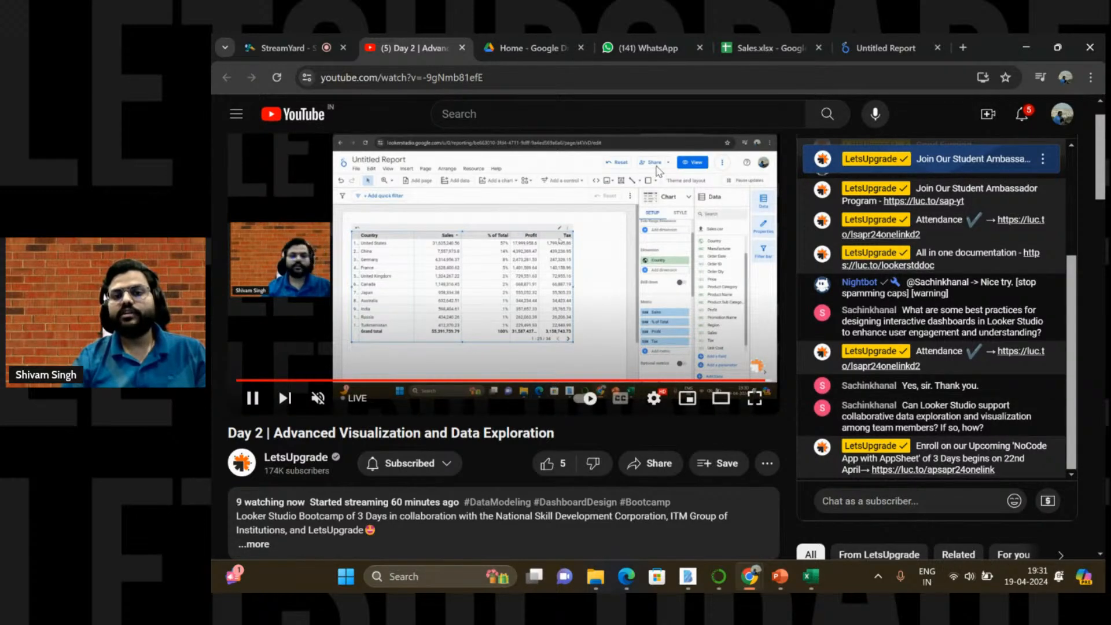
pyautogui.click(896, 36)
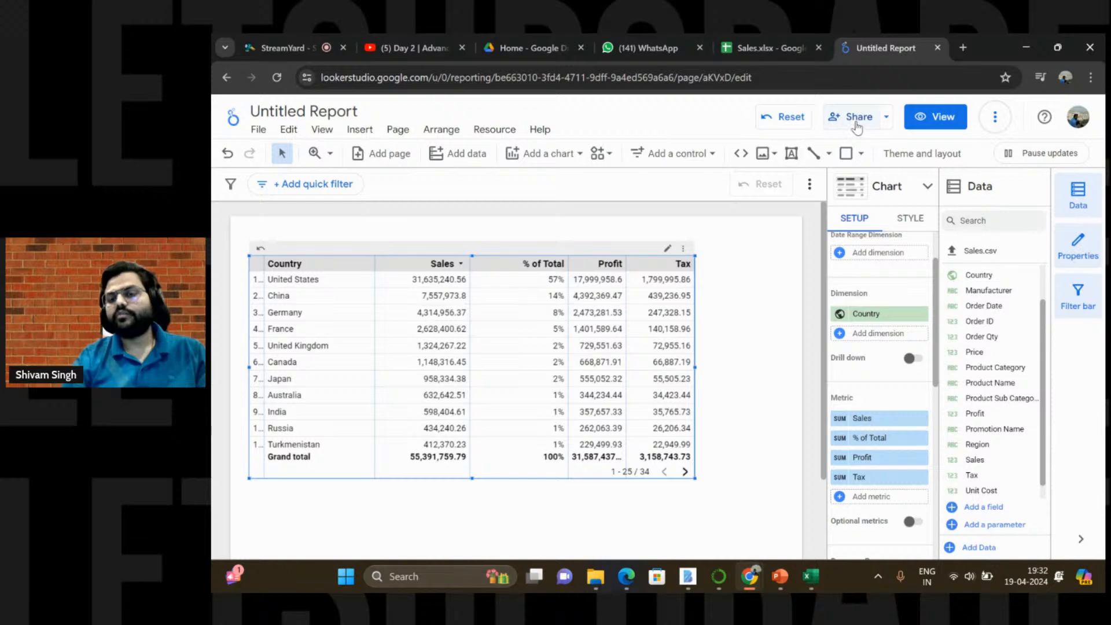
# Step: Examine the report's sharing options, including the link access choices and the form for adding people, and close them
pyautogui.click(849, 122)
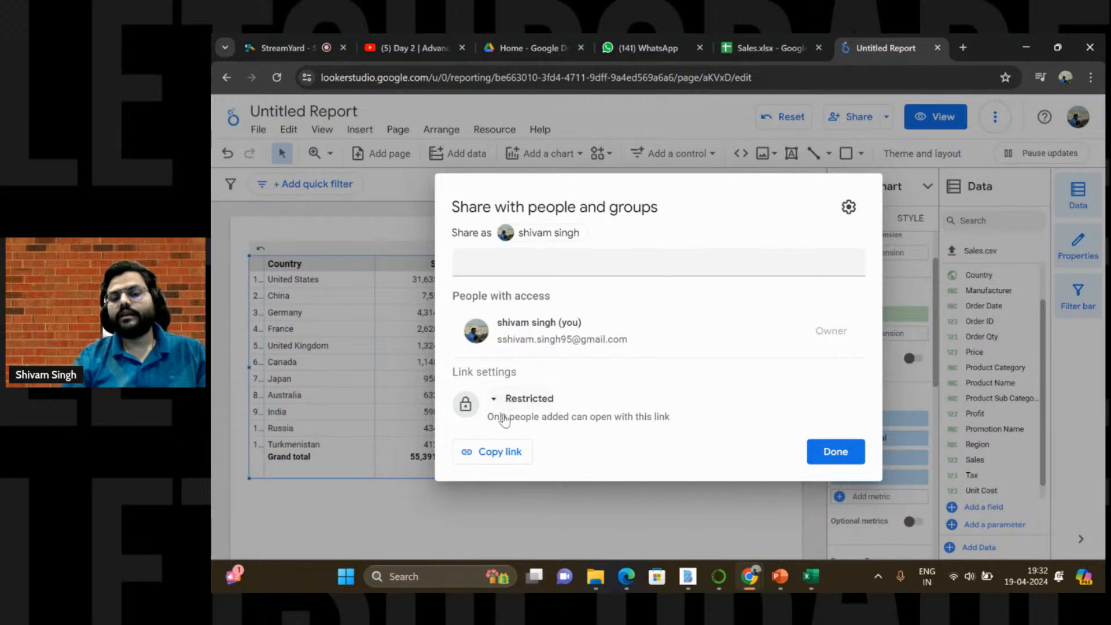
pyautogui.click(496, 400)
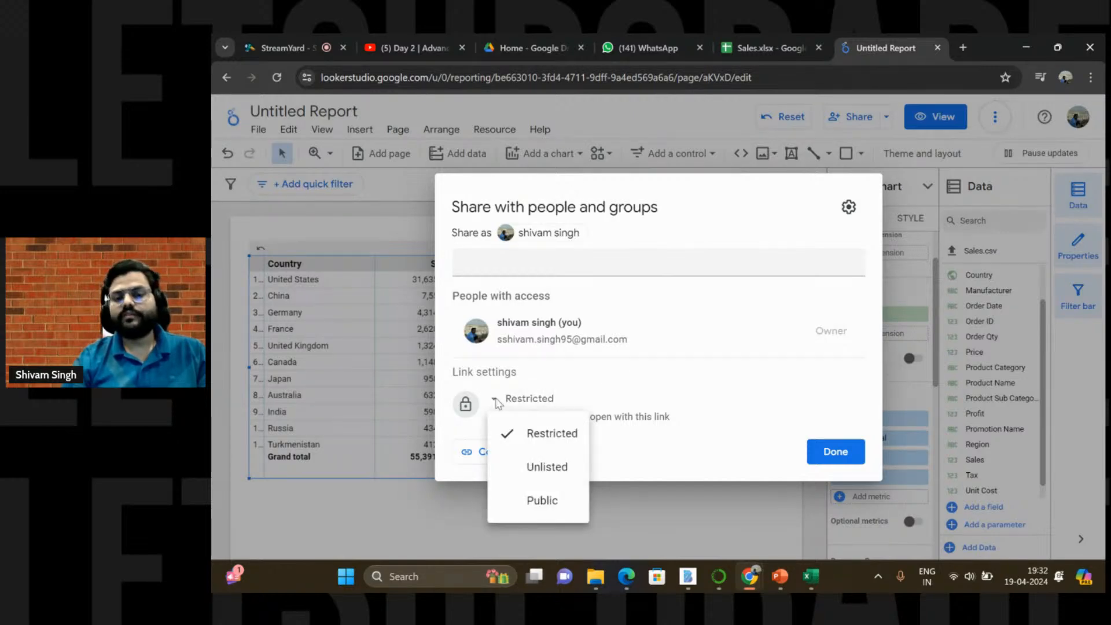
pyautogui.click(578, 375)
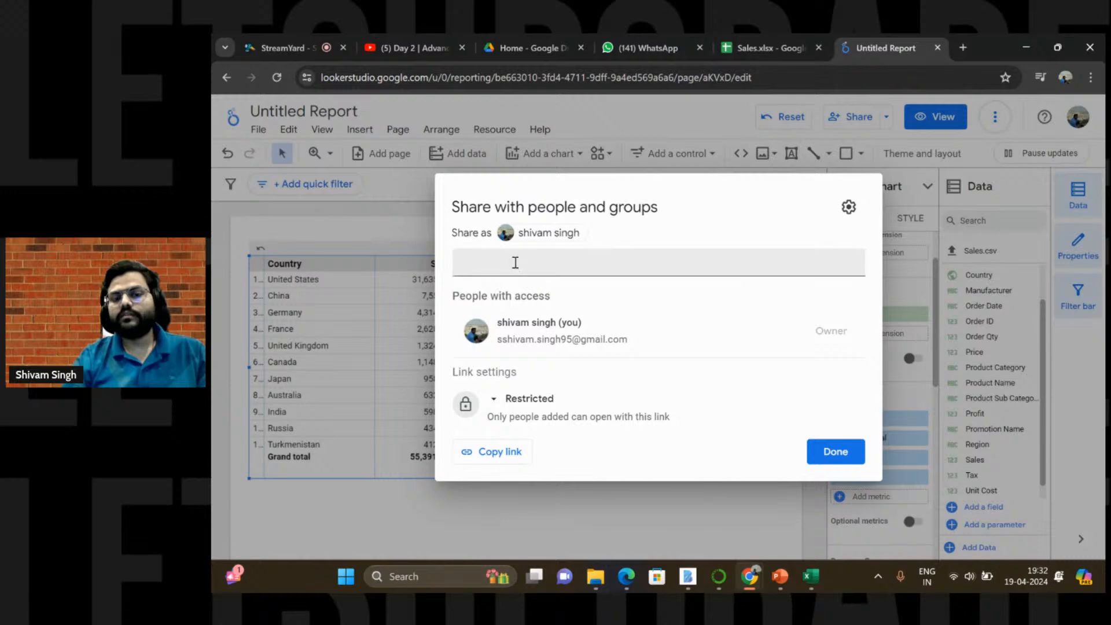
pyautogui.click(515, 262)
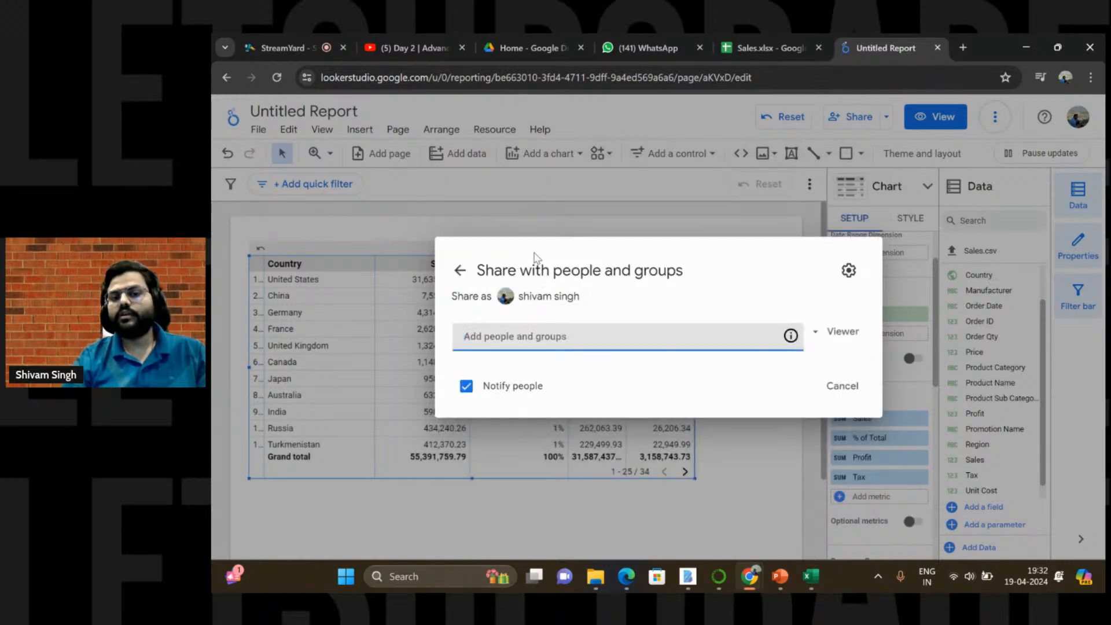
pyautogui.click(460, 270)
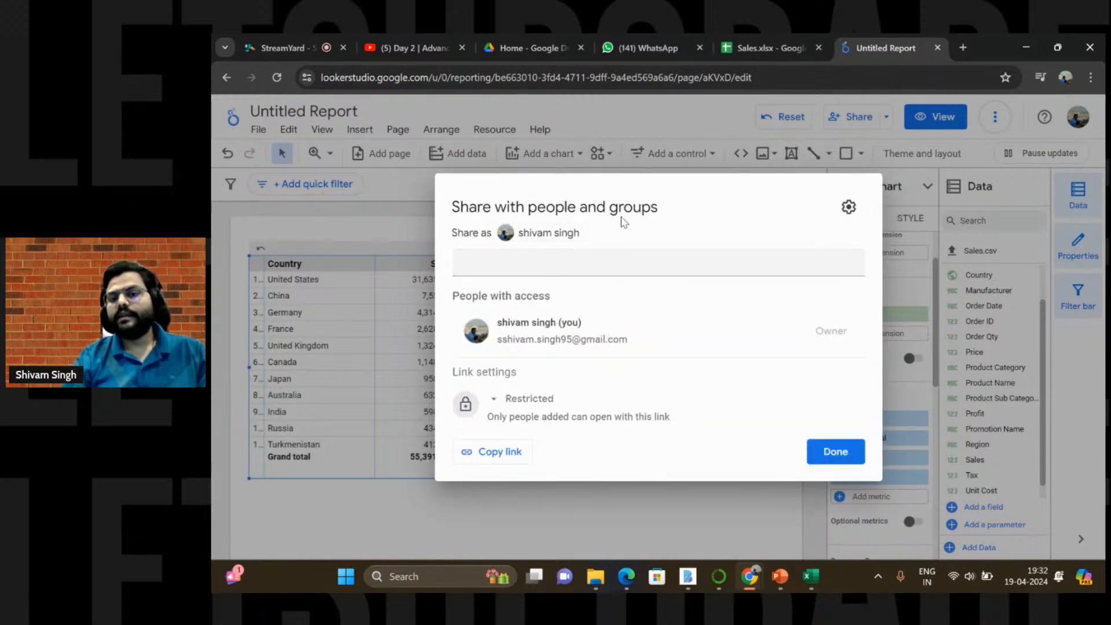
pyautogui.click(834, 454)
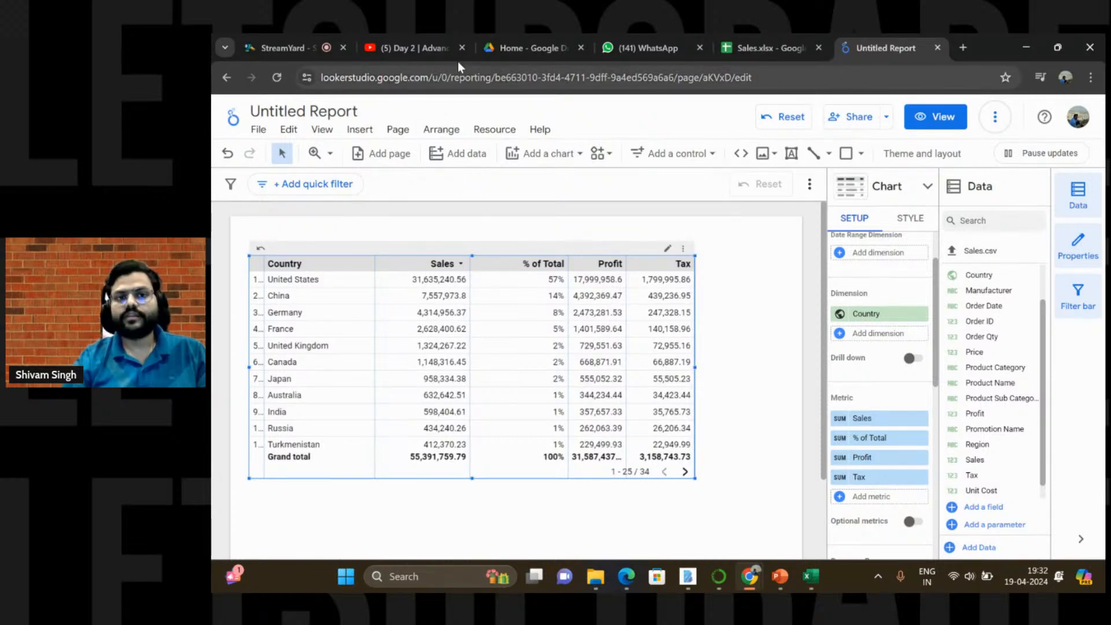
# Step: Check the YouTube live chat for new questions and switch back to the Looker Studio report
pyautogui.click(427, 48)
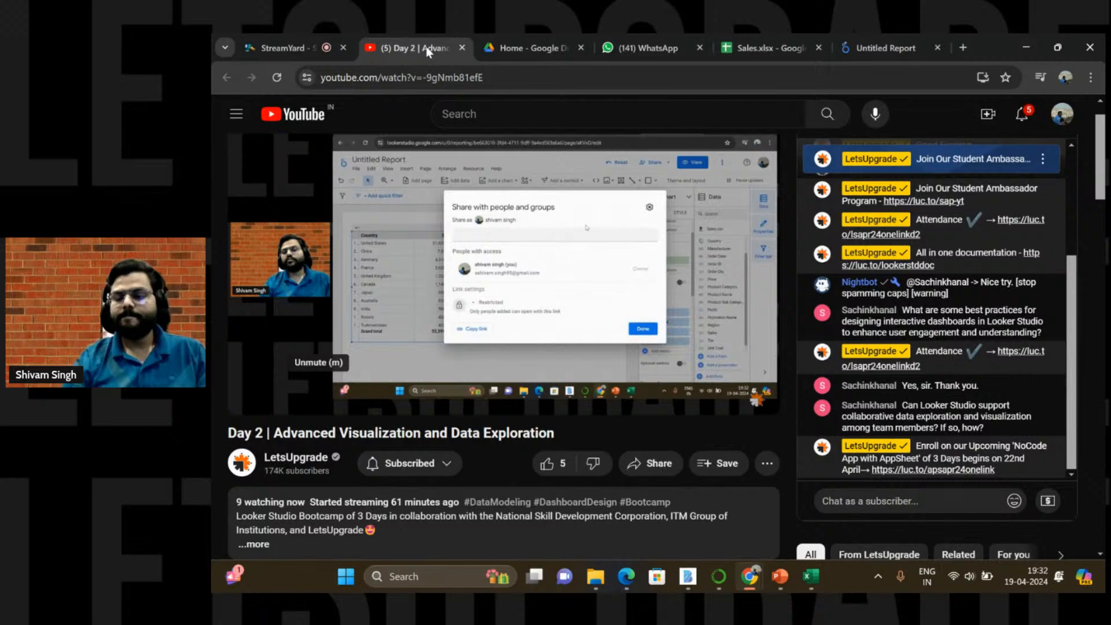
pyautogui.click(868, 33)
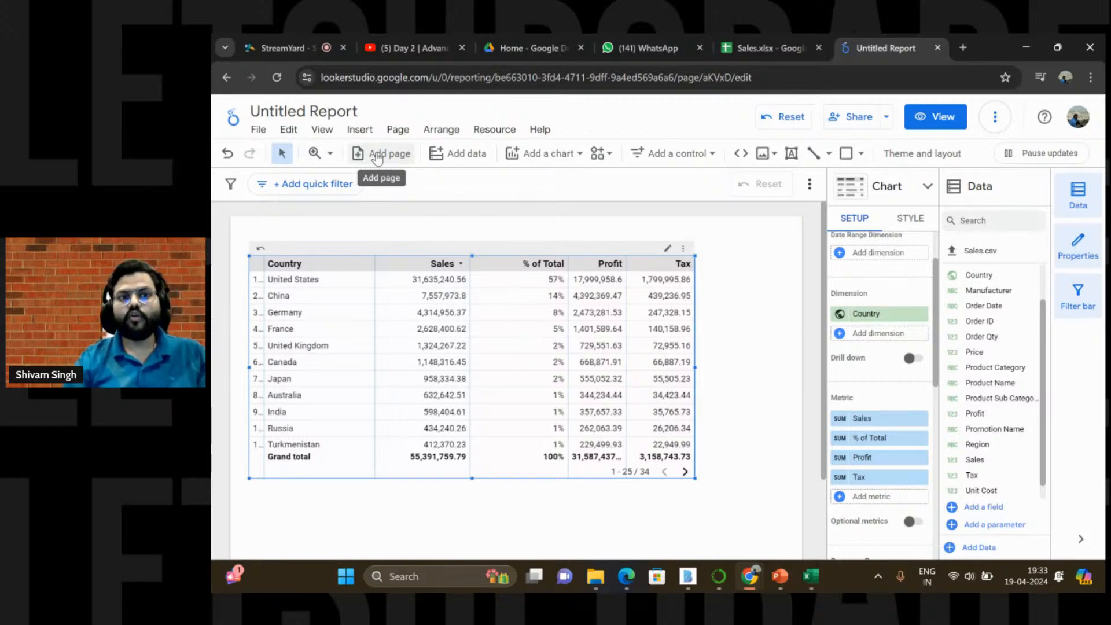
# Step: Check the StreamYard studio and the YouTube live chat for new questions, and return to the Looker Studio report
pyautogui.click(313, 38)
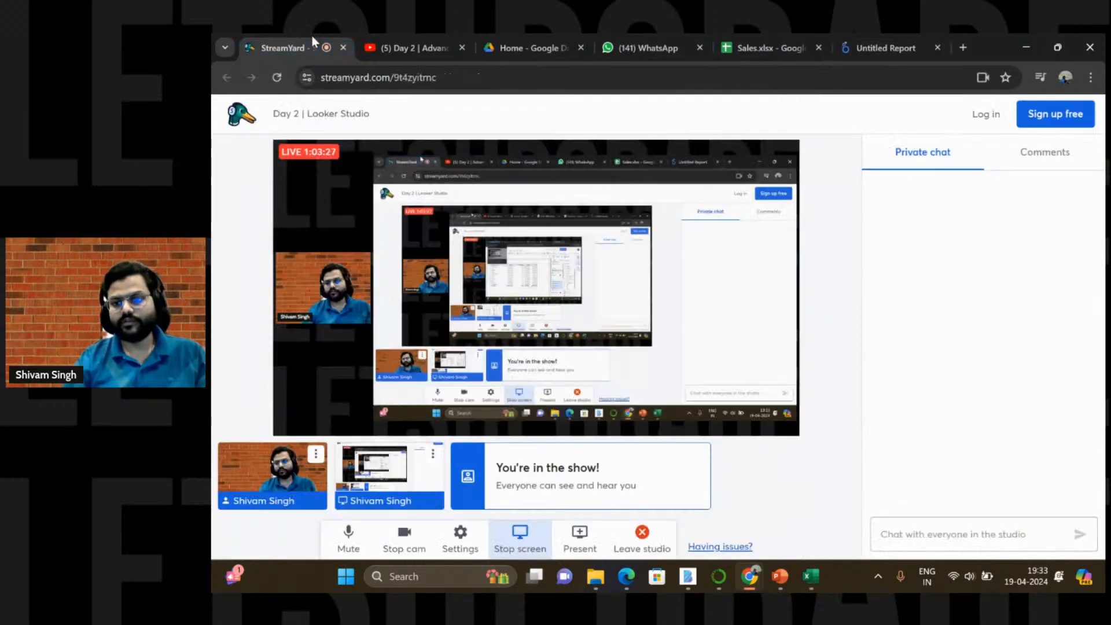
pyautogui.click(373, 33)
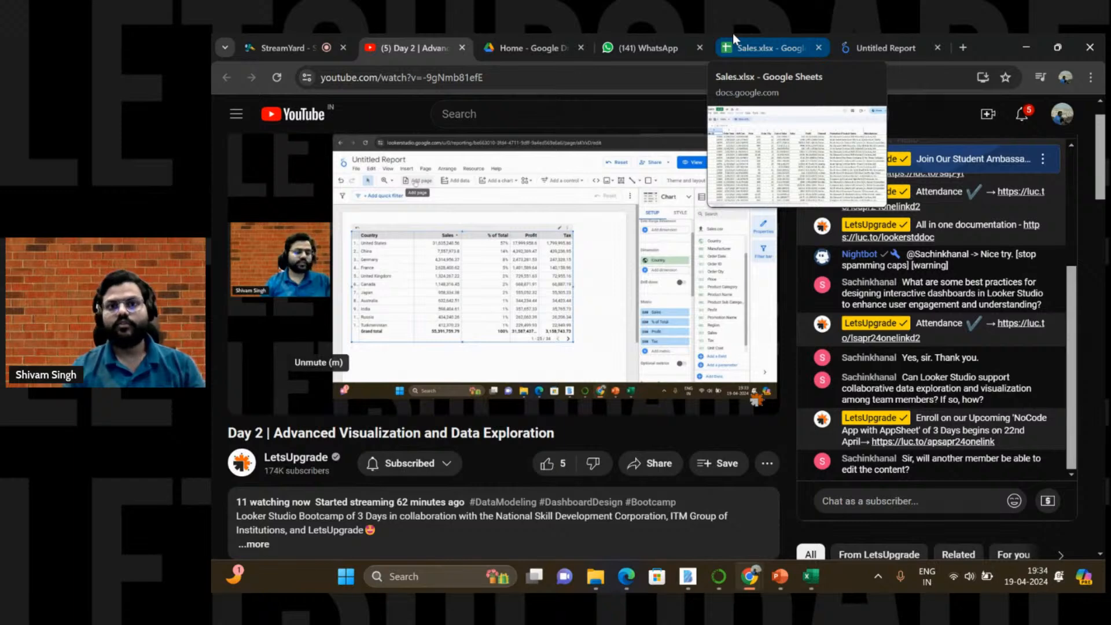
pyautogui.click(878, 35)
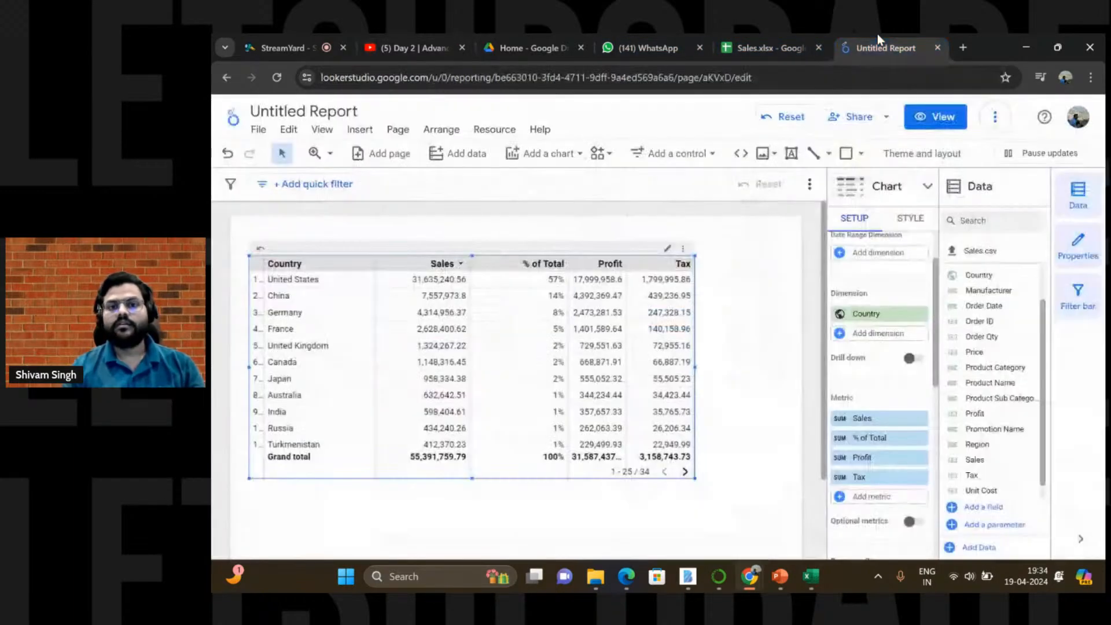
# Step: Add a second page to the report and open the first page with the Country table again
pyautogui.click(387, 154)
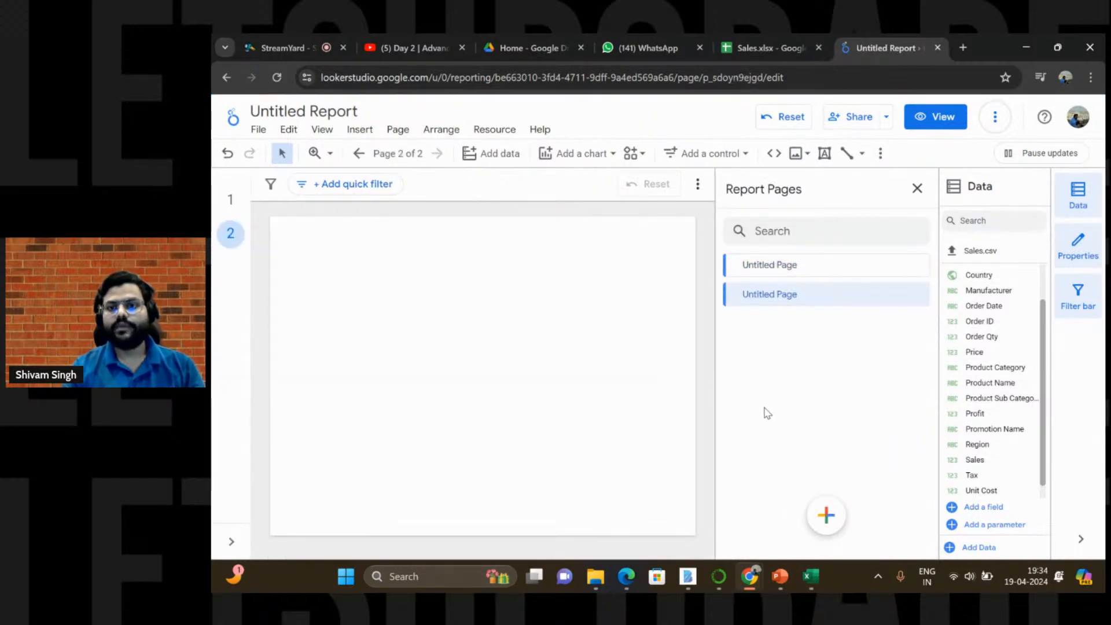
pyautogui.click(780, 268)
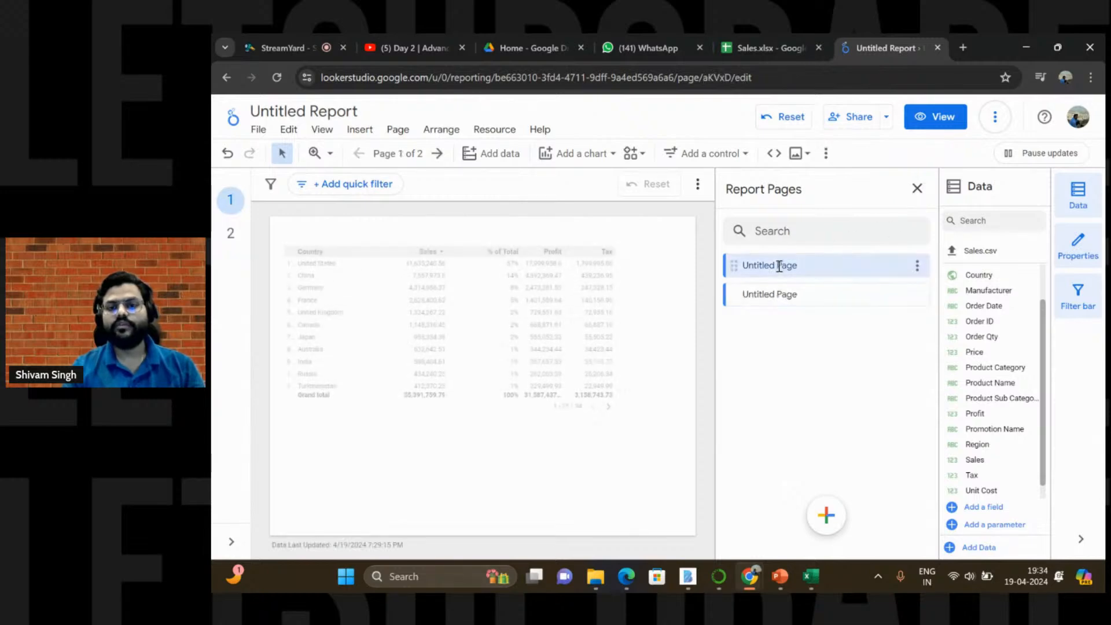
# Step: Rename the report from its default title to "Calculations"
pyautogui.click(357, 110)
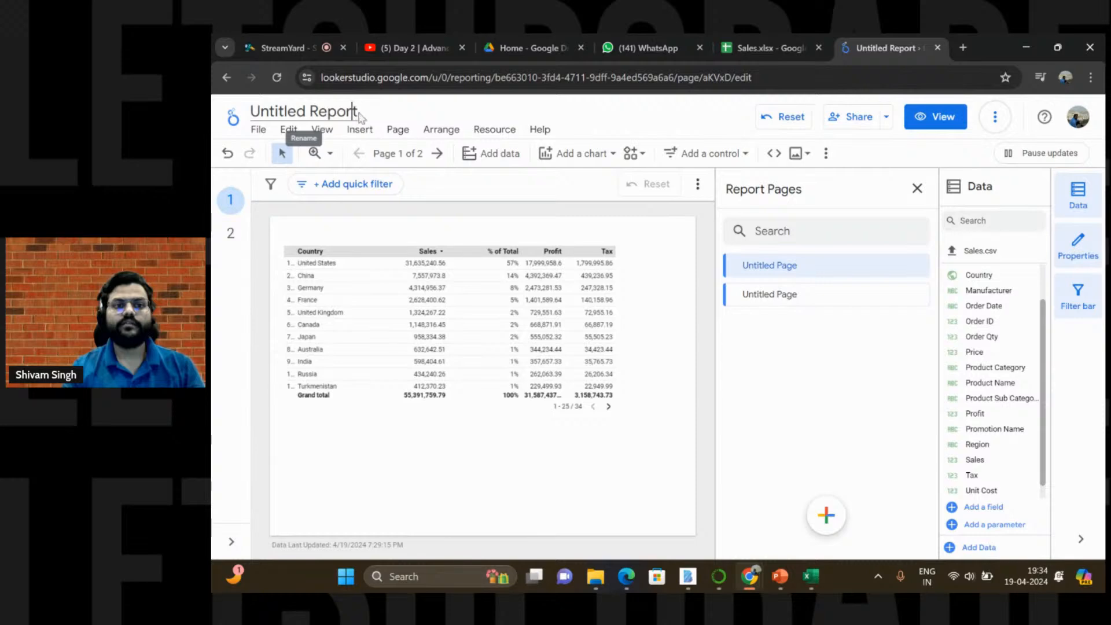
pyautogui.moveTo(253, 110); pyautogui.dragTo(360, 111)
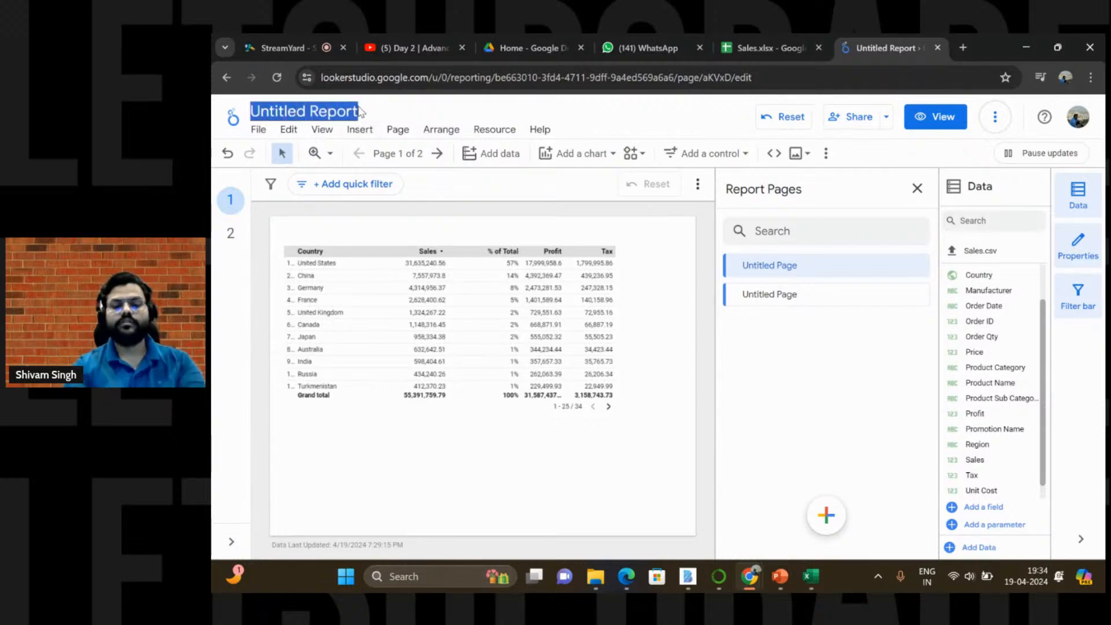
pyautogui.write('Cal')
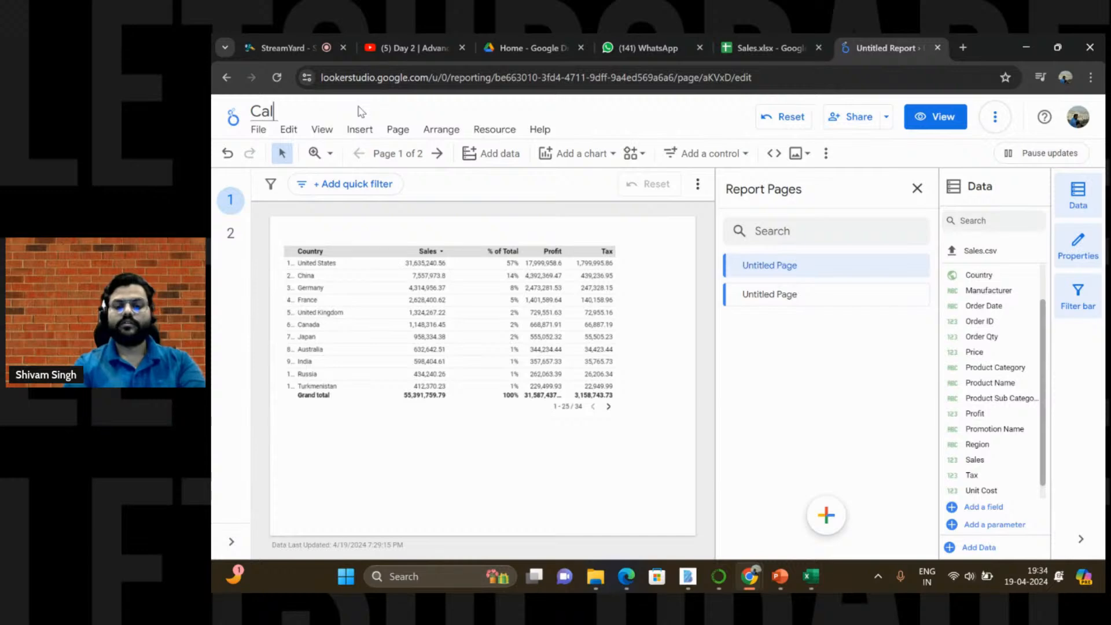
pyautogui.write('culat')
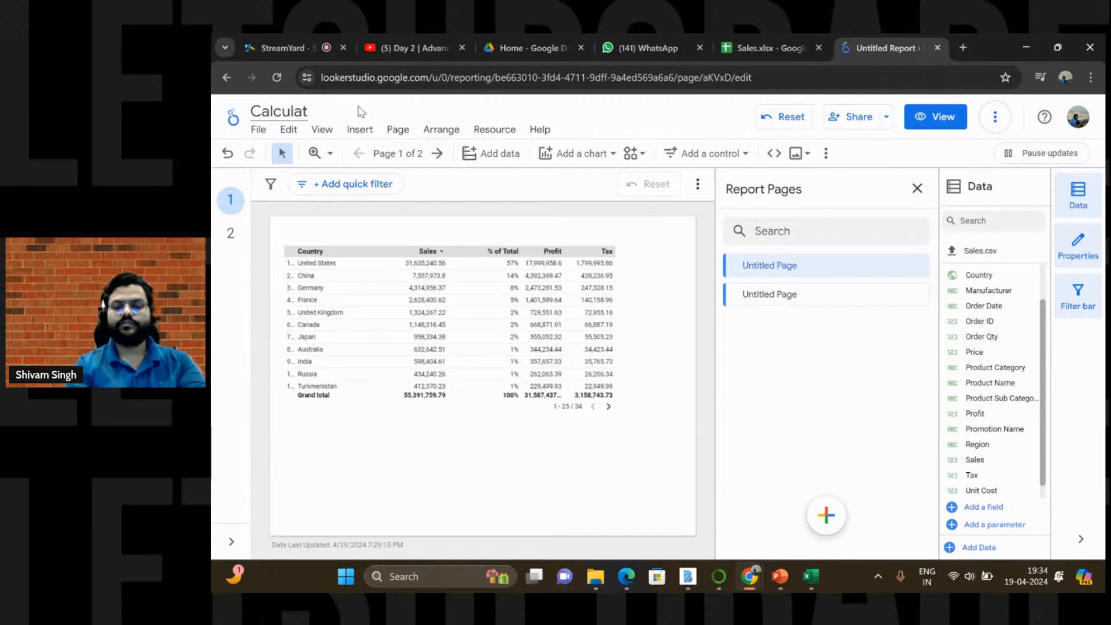
pyautogui.write('ion')
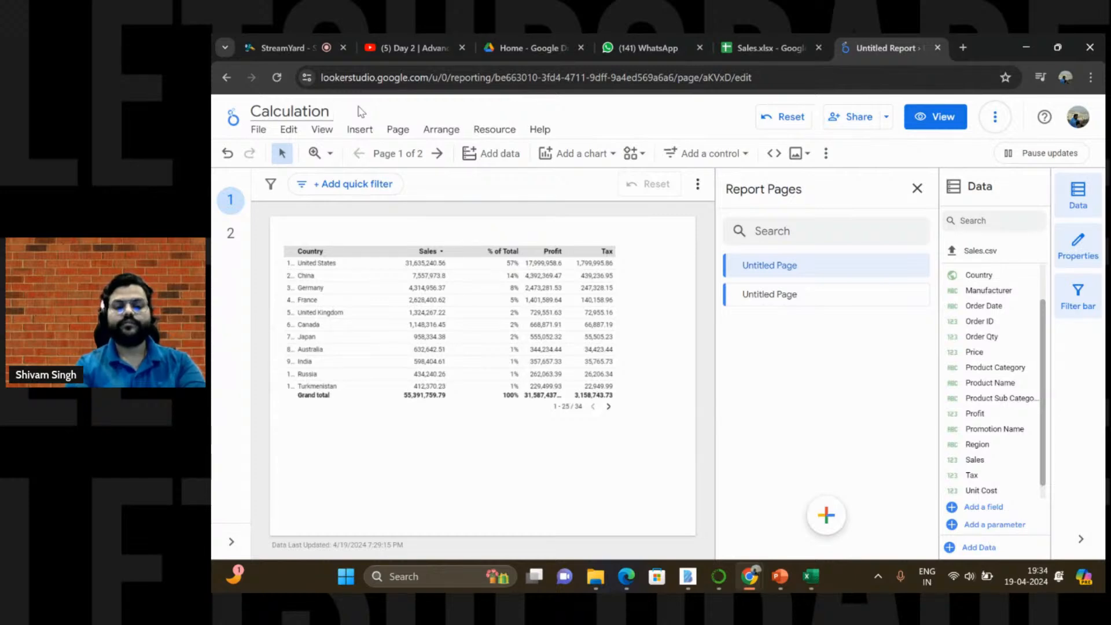
pyautogui.write('s')
pyautogui.press('Return')
# Step: Open the blank second page, close the report pages list, and flip to the first page and back
pyautogui.click(770, 297)
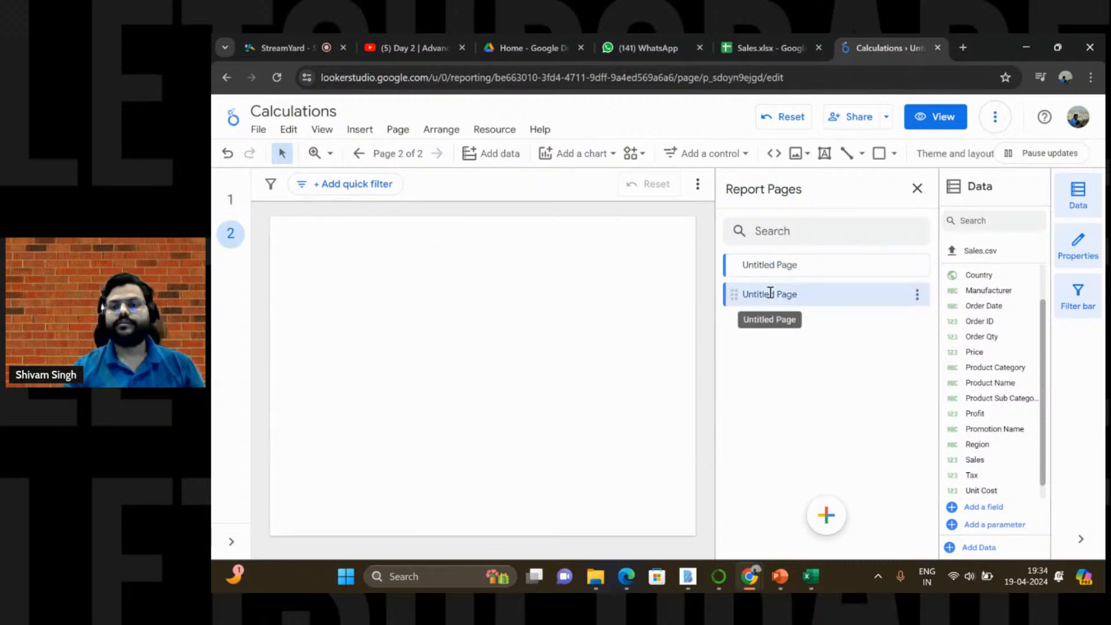
pyautogui.click(918, 189)
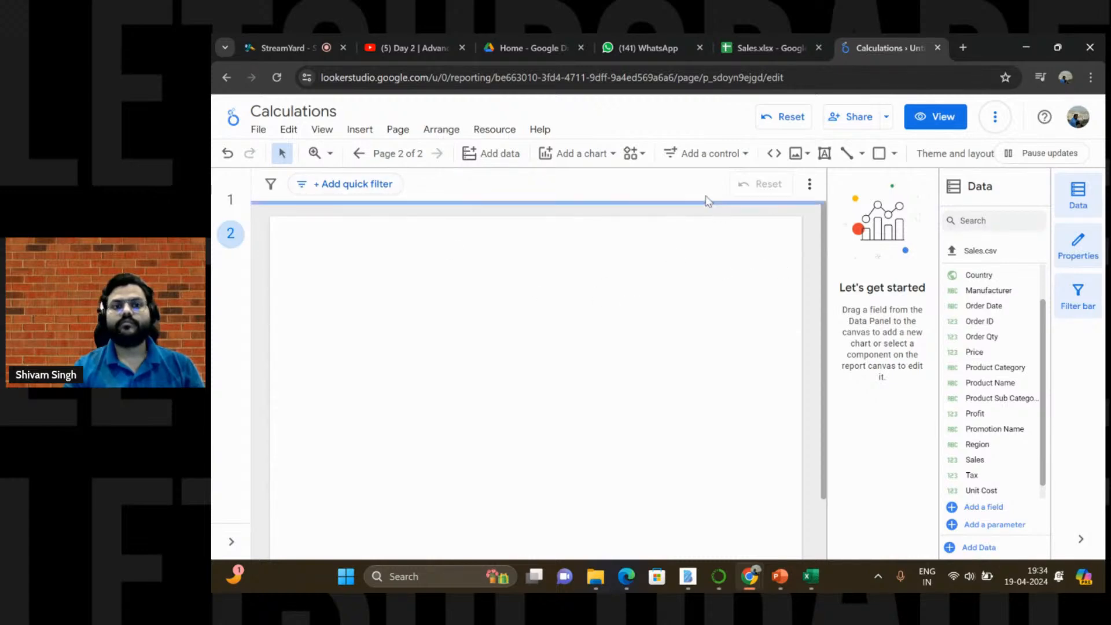
pyautogui.click(227, 78)
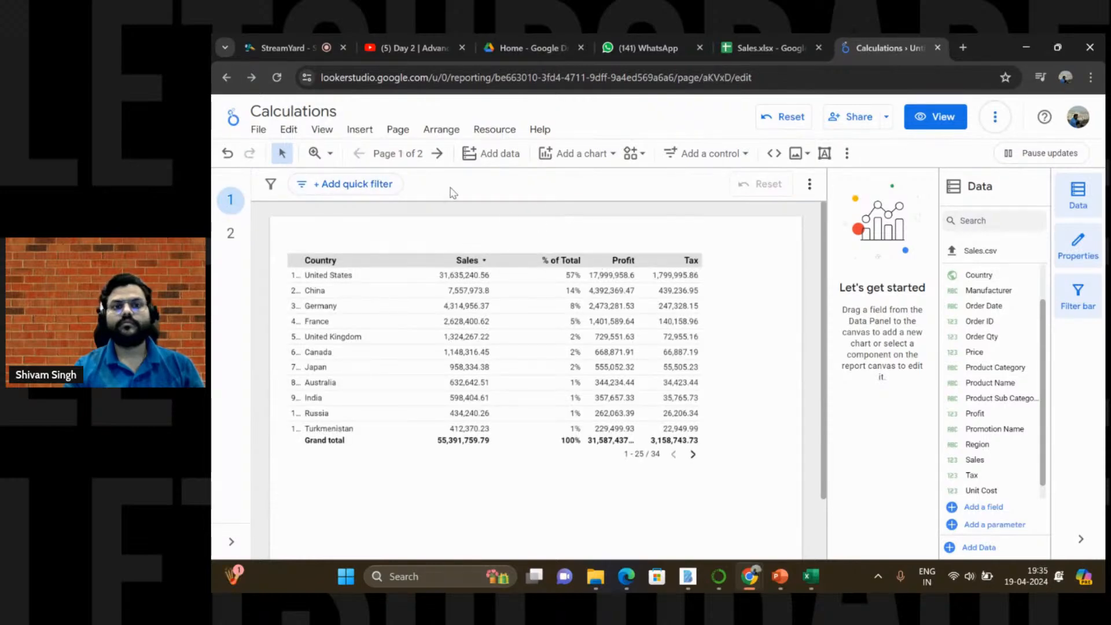
pyautogui.click(437, 154)
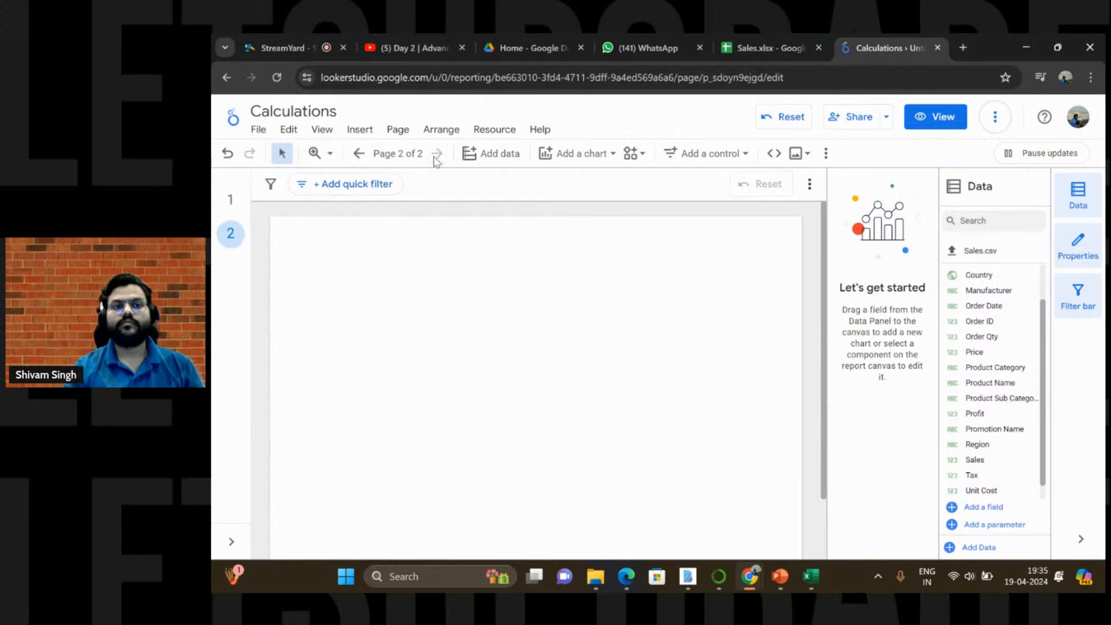
# Step: Extend the report title to read "Calculations & Advance Visualizations"
pyautogui.click(330, 124)
pyautogui.click(323, 110)
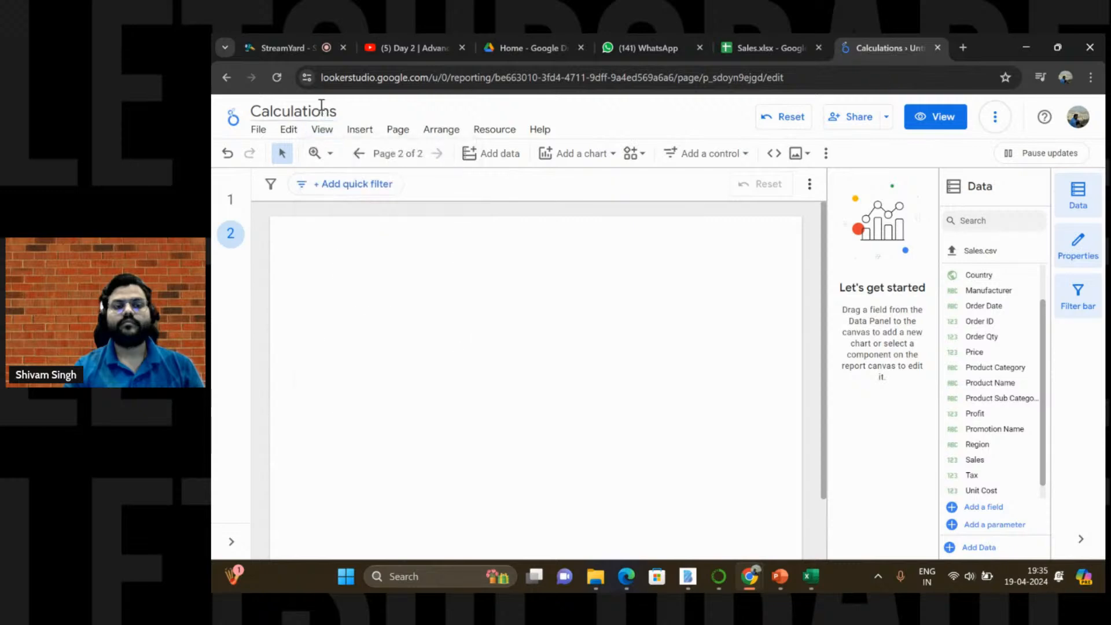
pyautogui.click(331, 110)
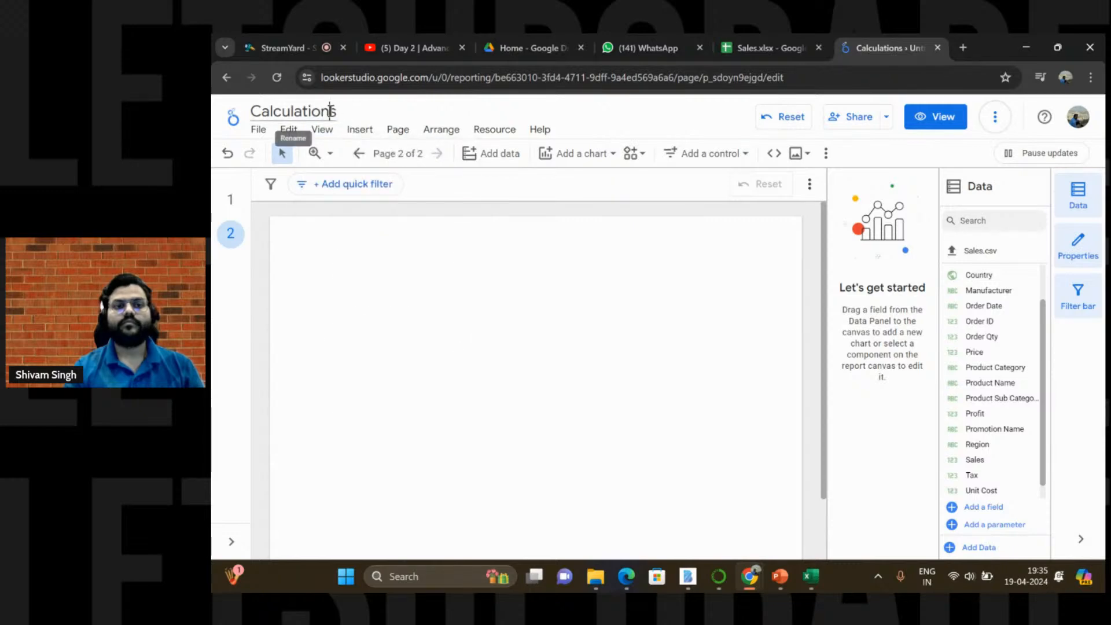
pyautogui.write('&')
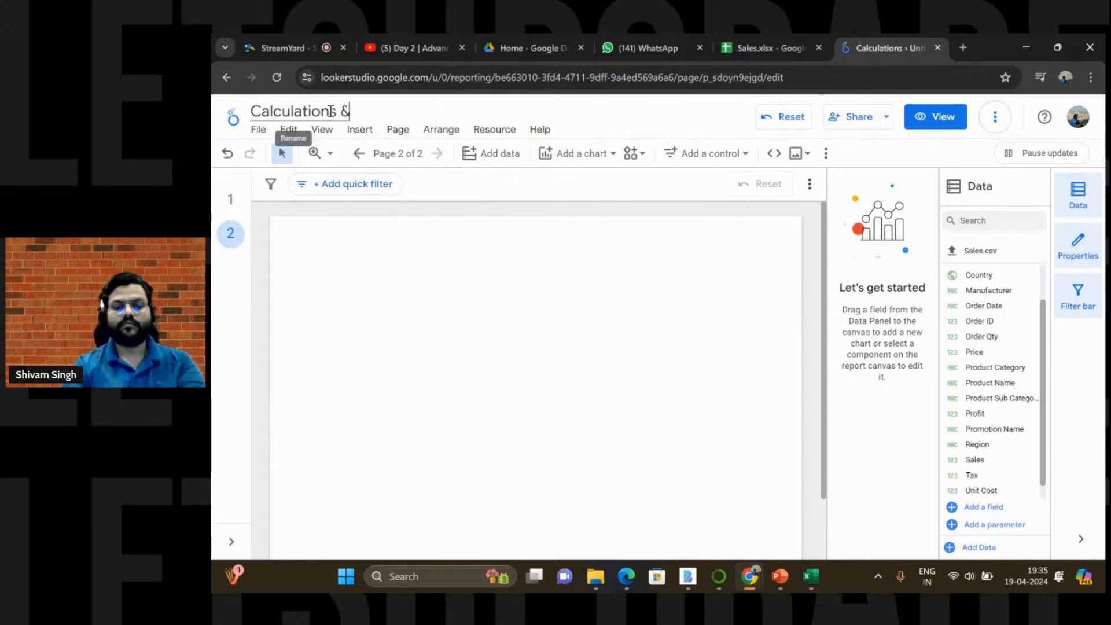
pyautogui.write(' Advance')
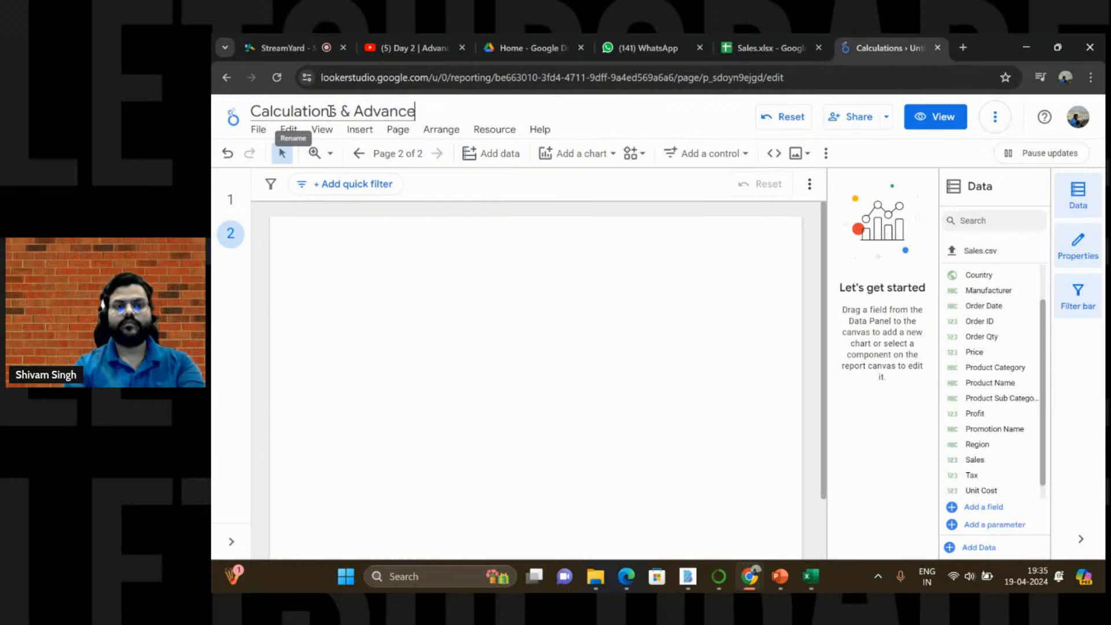
pyautogui.write(' Visu')
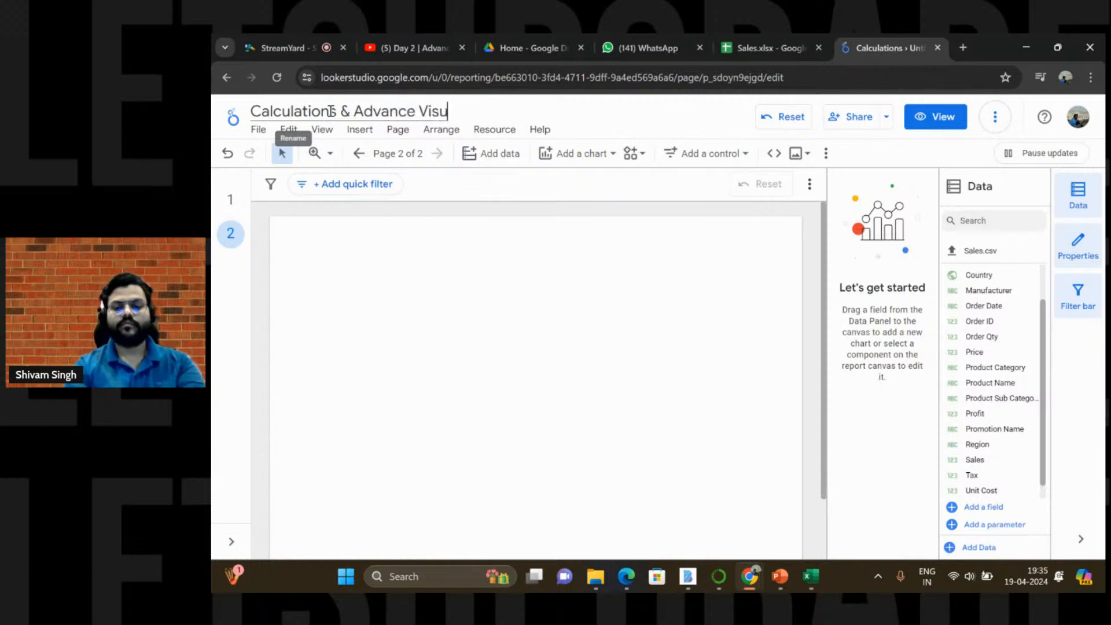
pyautogui.write('alizations')
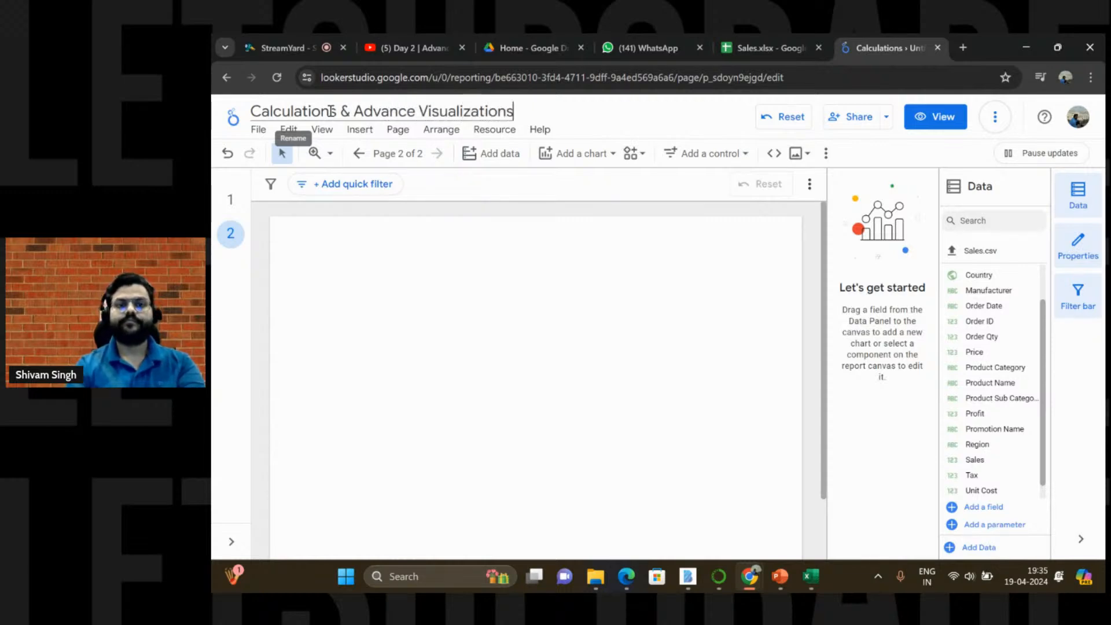
pyautogui.press('Return')
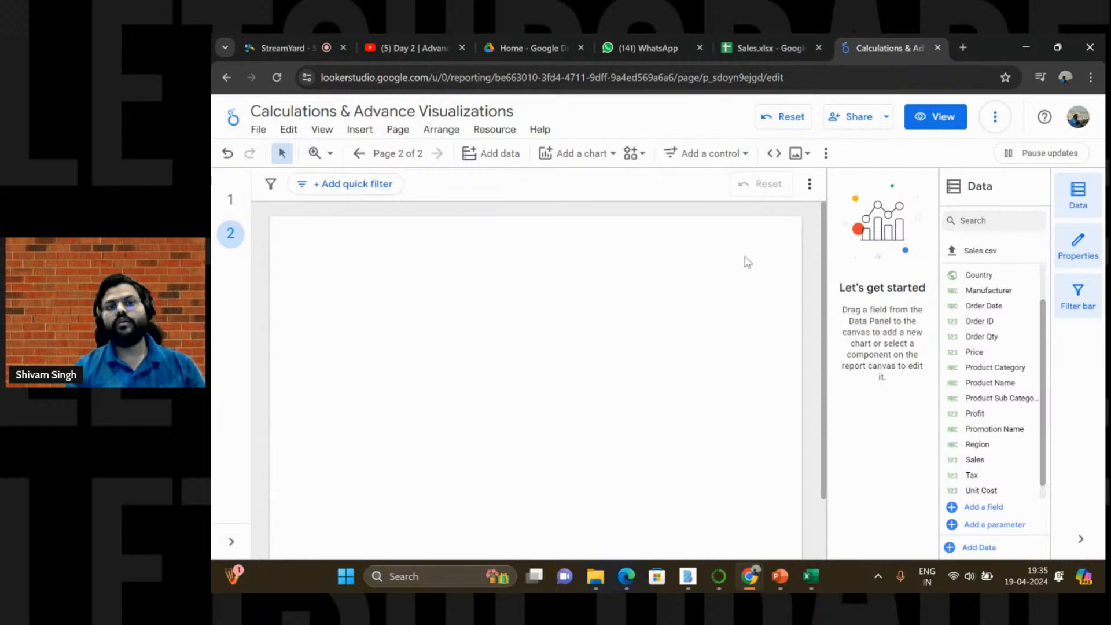
# Step: Check the YouTube live chat, and move the Looker Studio browser tab directly beside the YouTube one
pyautogui.click(391, 50)
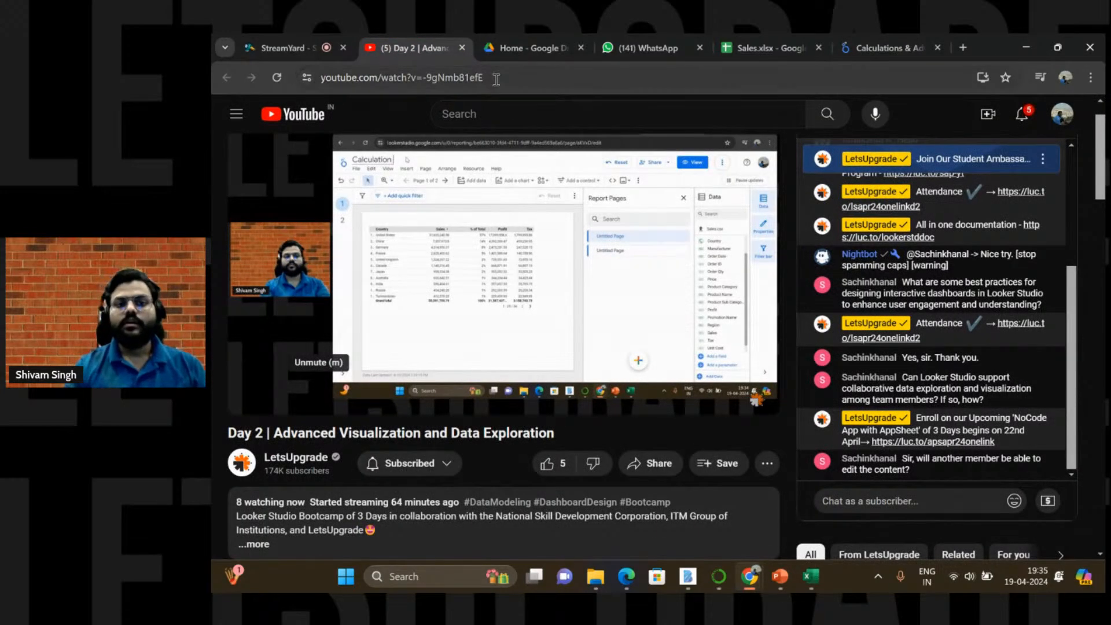
pyautogui.moveTo(862, 39); pyautogui.dragTo(551, 34)
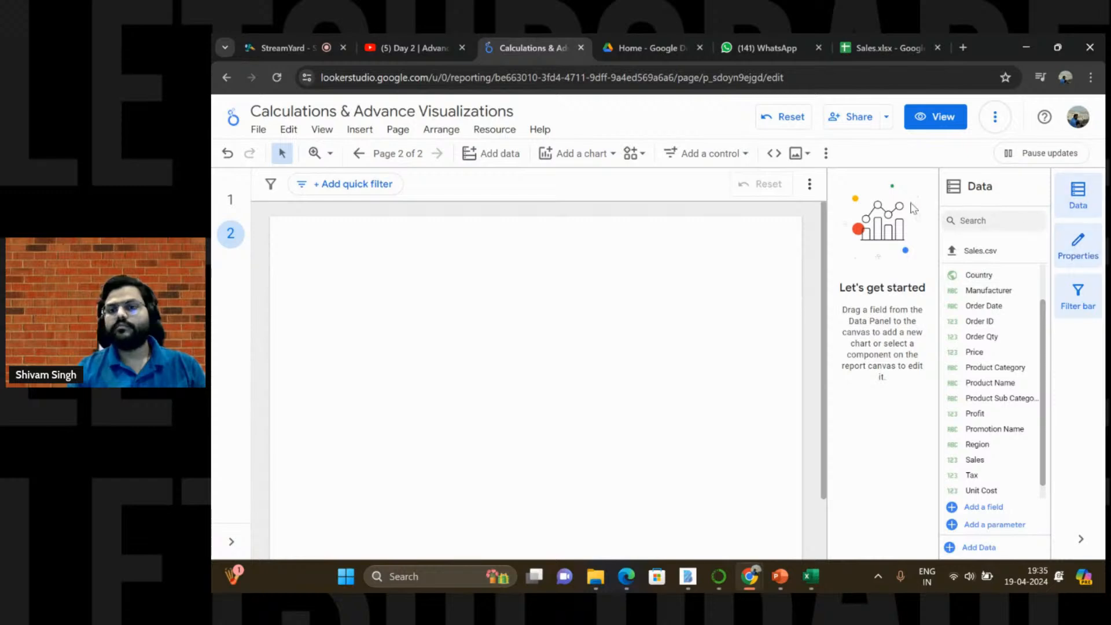
# Step: Try the Edge theme on the report, replace it with the dark Constellation theme, and close the theme settings
pyautogui.click(827, 155)
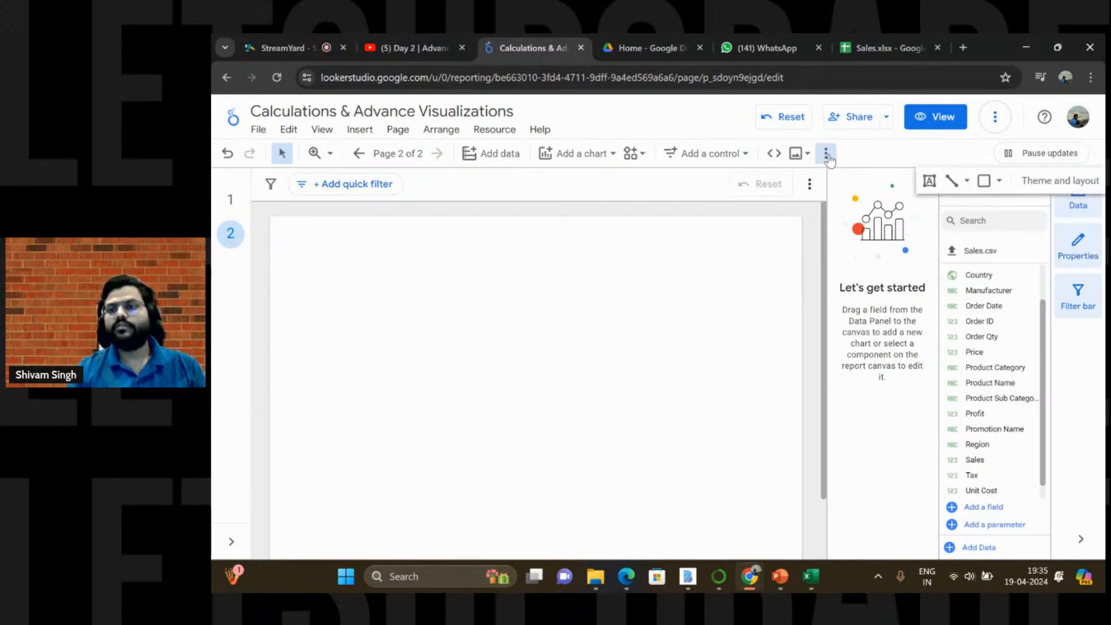
pyautogui.click(1057, 191)
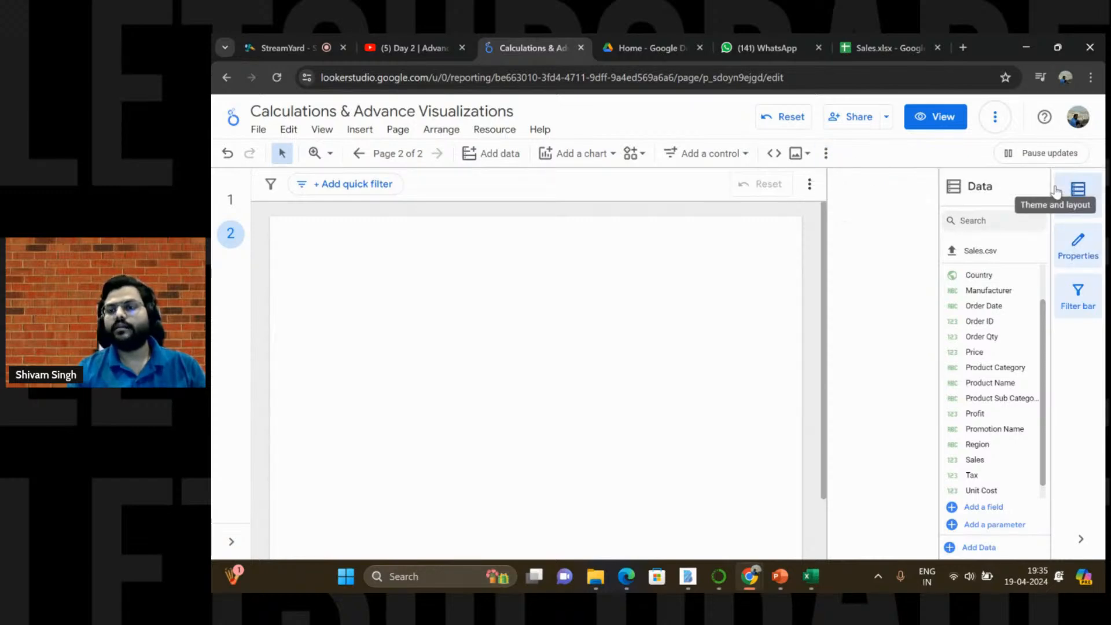
pyautogui.scroll(-3, 802, 369)
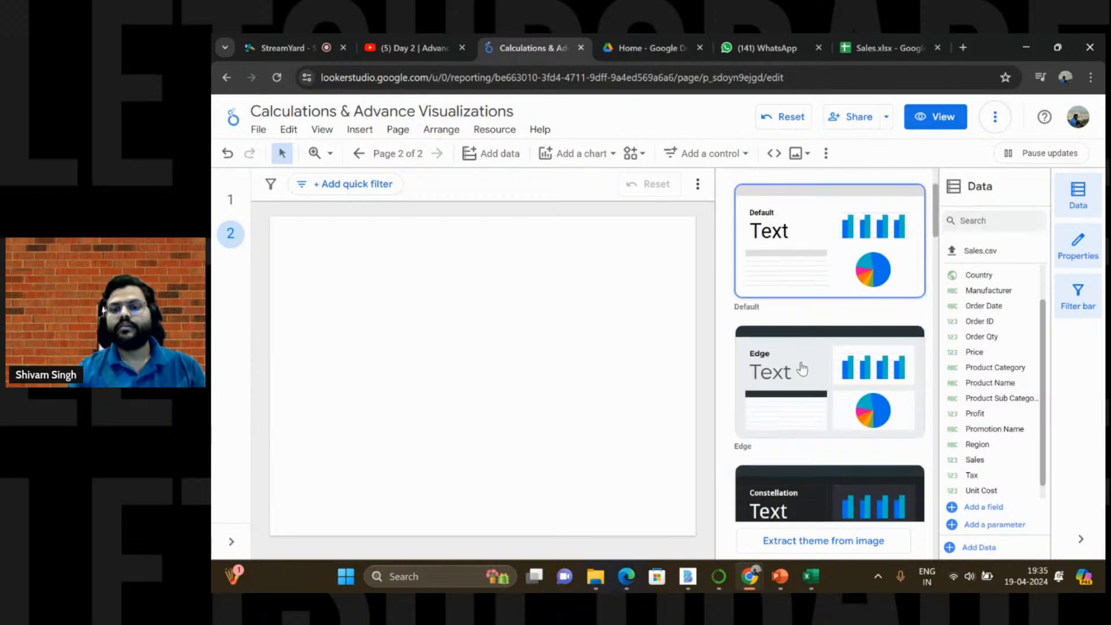
pyautogui.click(786, 346)
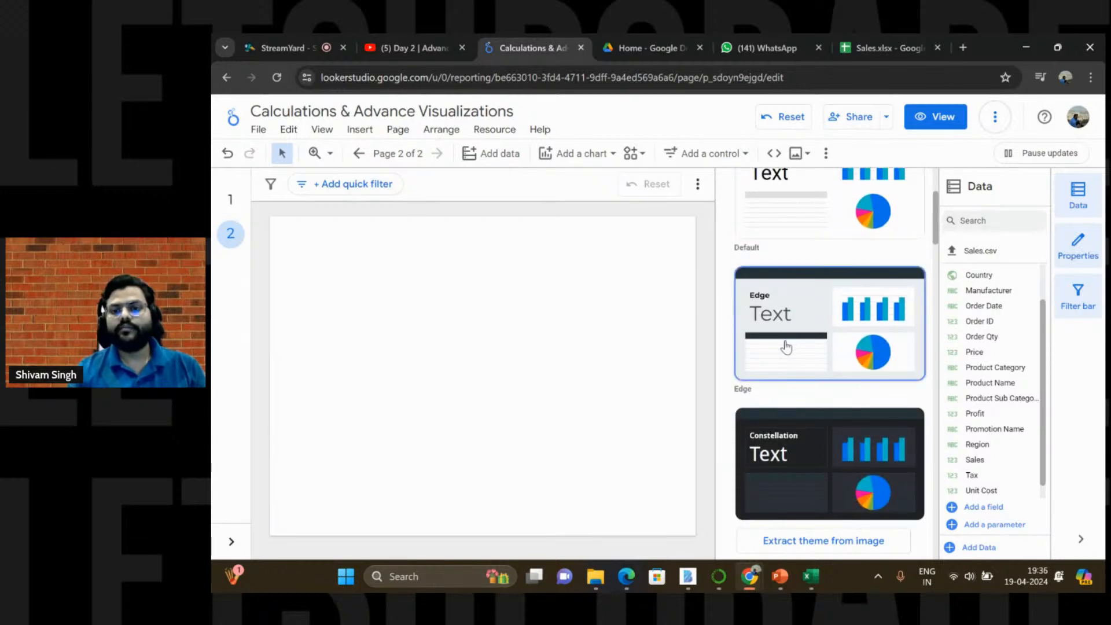
pyautogui.click(794, 489)
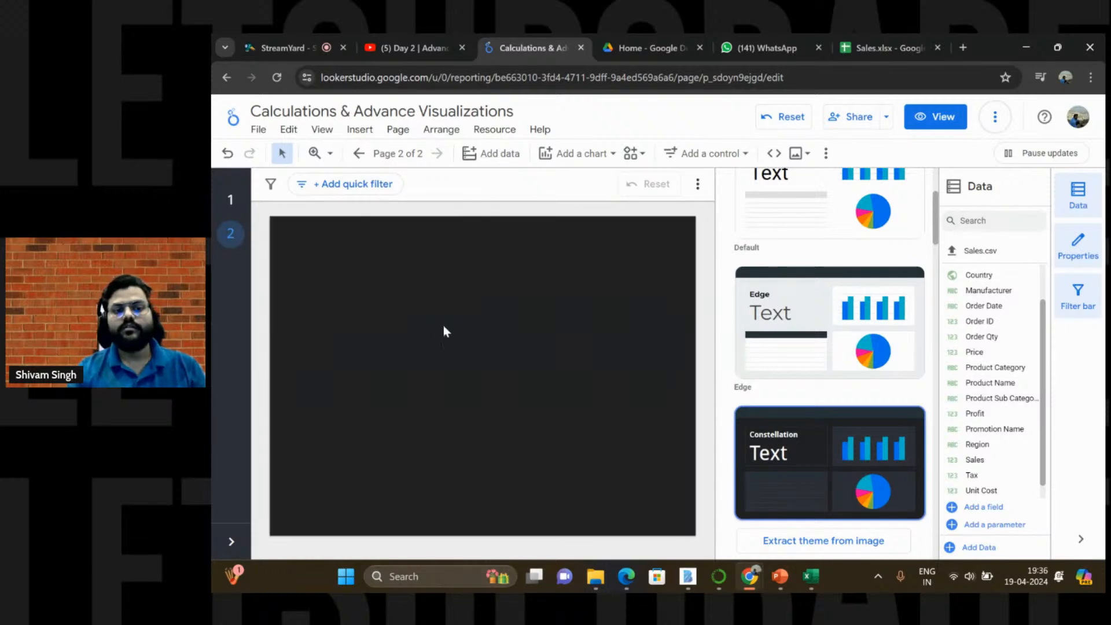
pyautogui.click(444, 331)
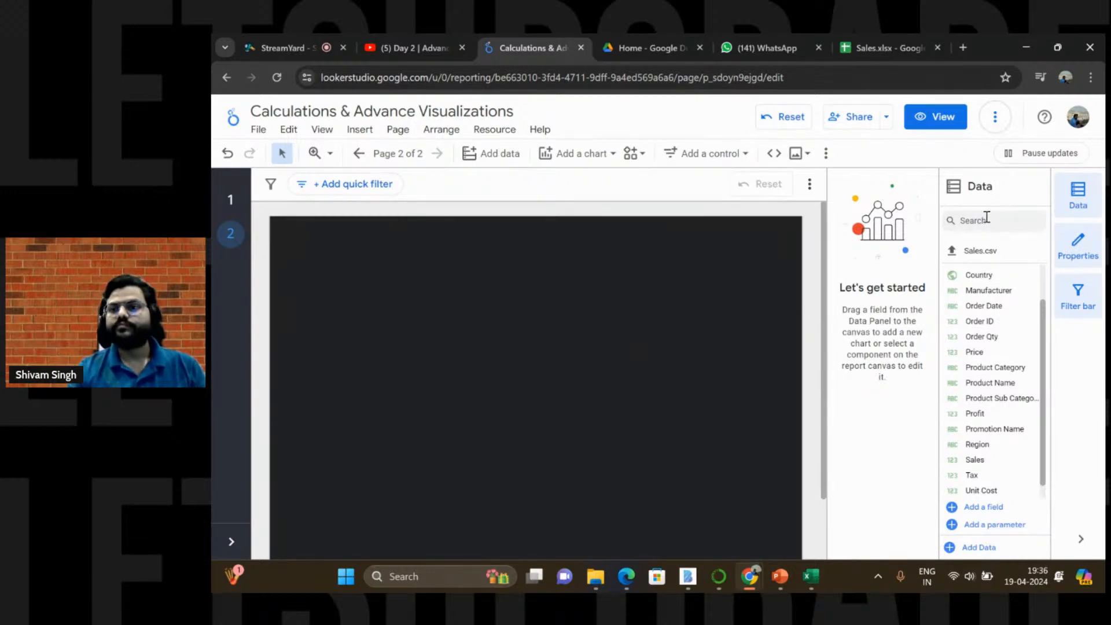
# Step: Reopen the theme settings, browse the available themes, and apply the Eucalyptus theme to the report
pyautogui.click(827, 154)
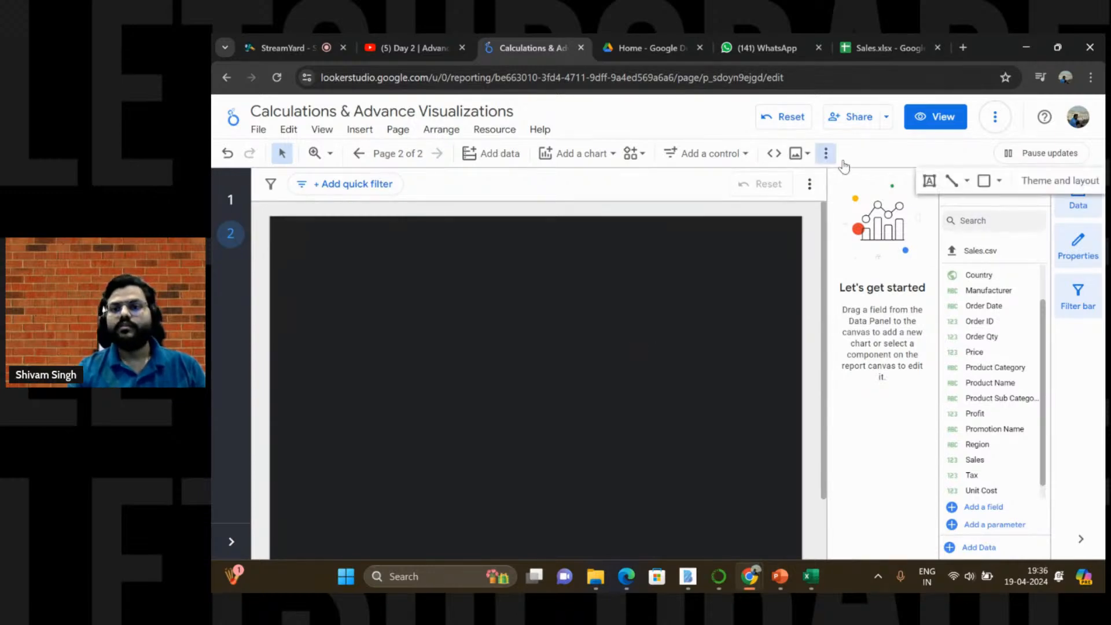
pyautogui.click(1058, 185)
pyautogui.scroll(-5, 794, 426)
pyautogui.scroll(-12, 794, 426)
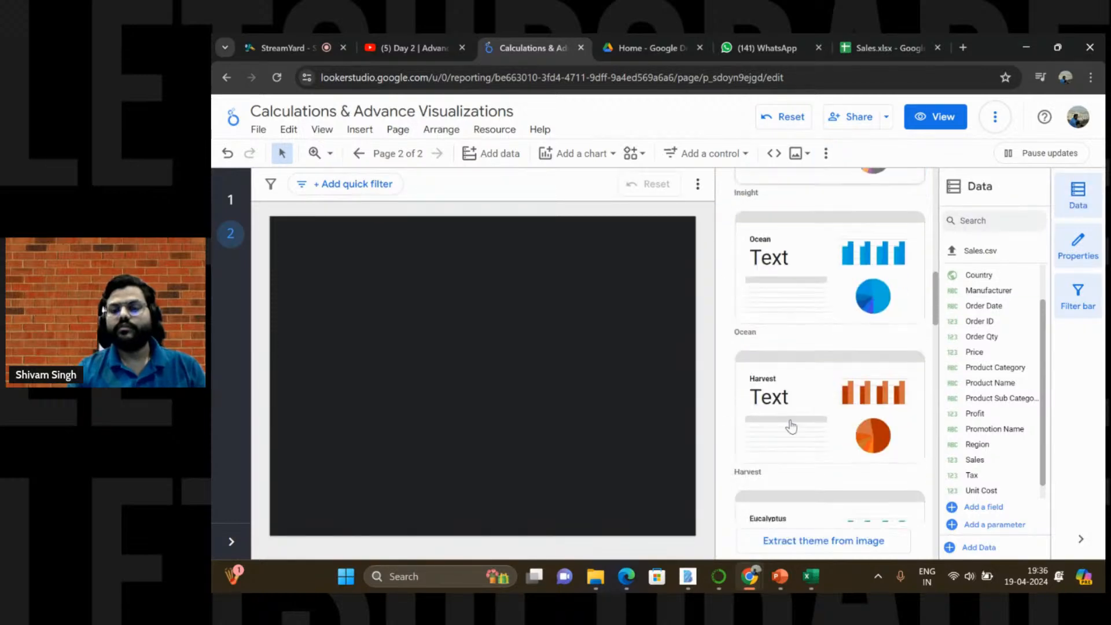
pyautogui.scroll(2, 791, 426)
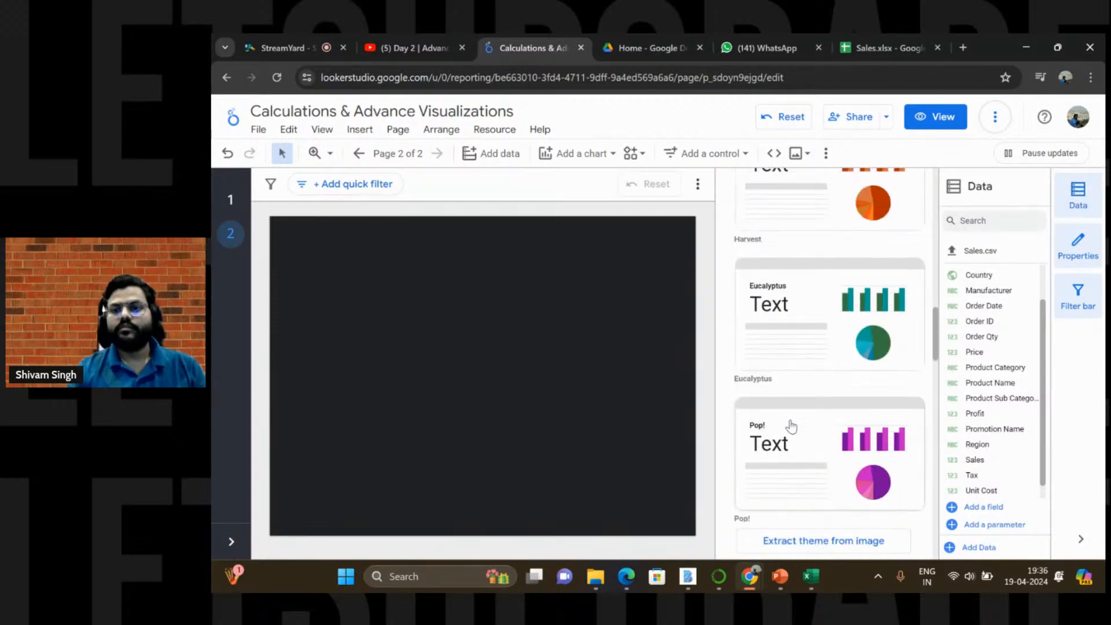
pyautogui.click(809, 361)
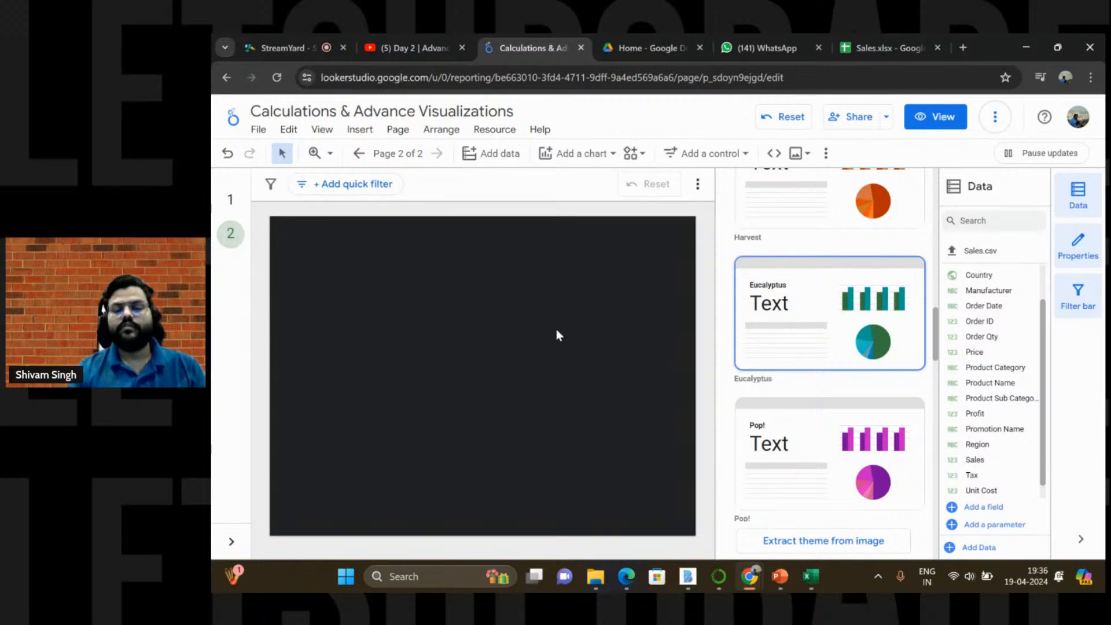
# Step: Examine the report's layout options and the customization settings of the Eucalyptus theme, then close the theme editor
pyautogui.scroll(5, 828, 341)
pyautogui.scroll(5, 828, 341)
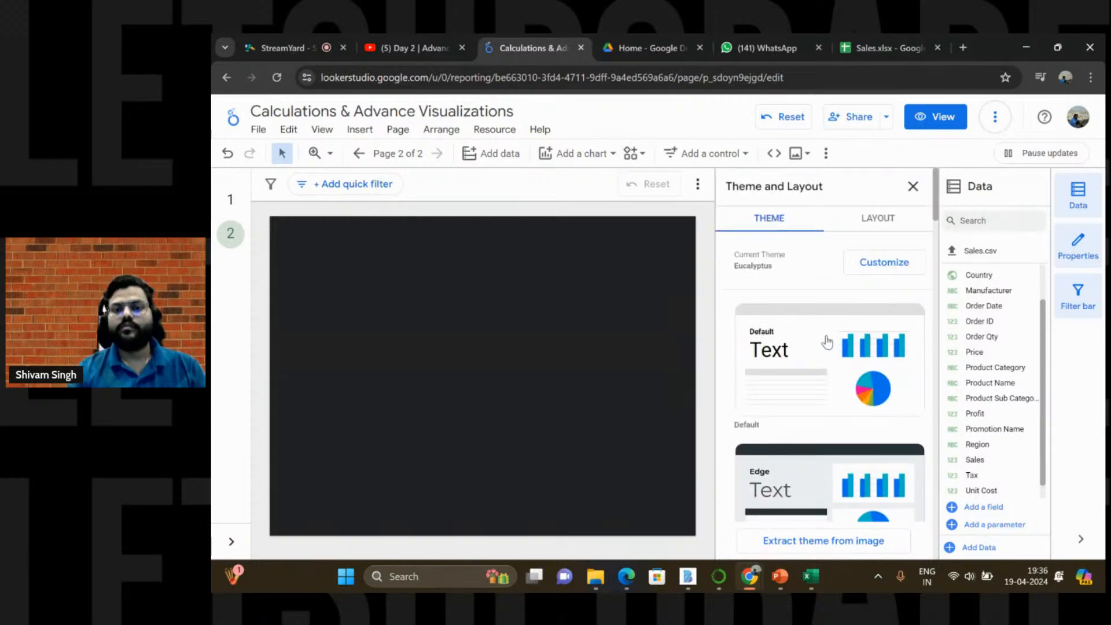
pyautogui.click(879, 223)
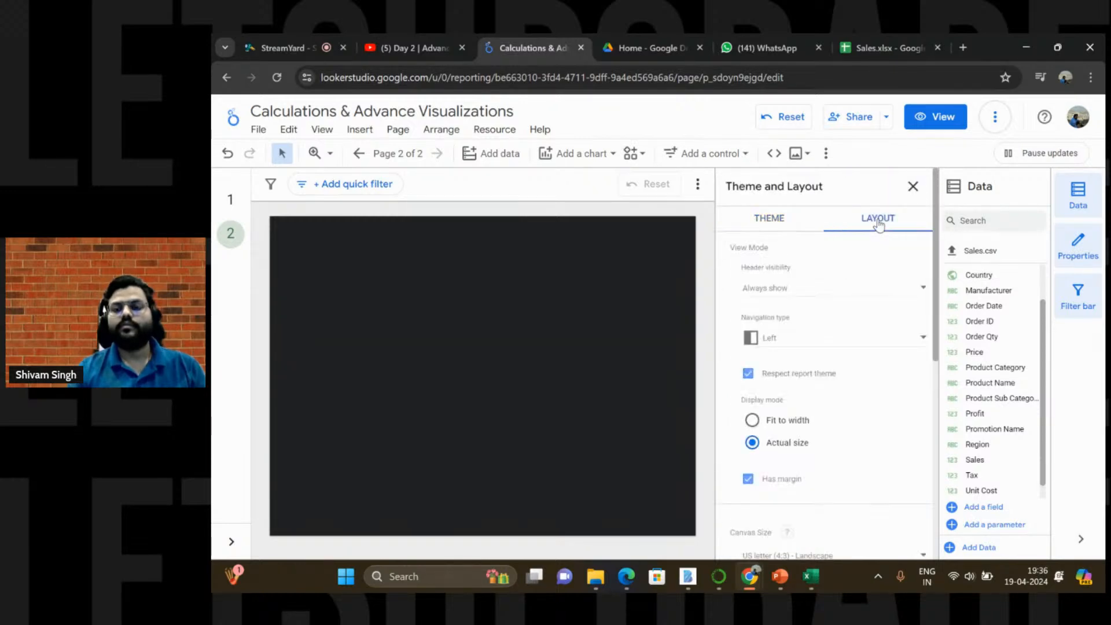
pyautogui.click(778, 224)
pyautogui.click(875, 270)
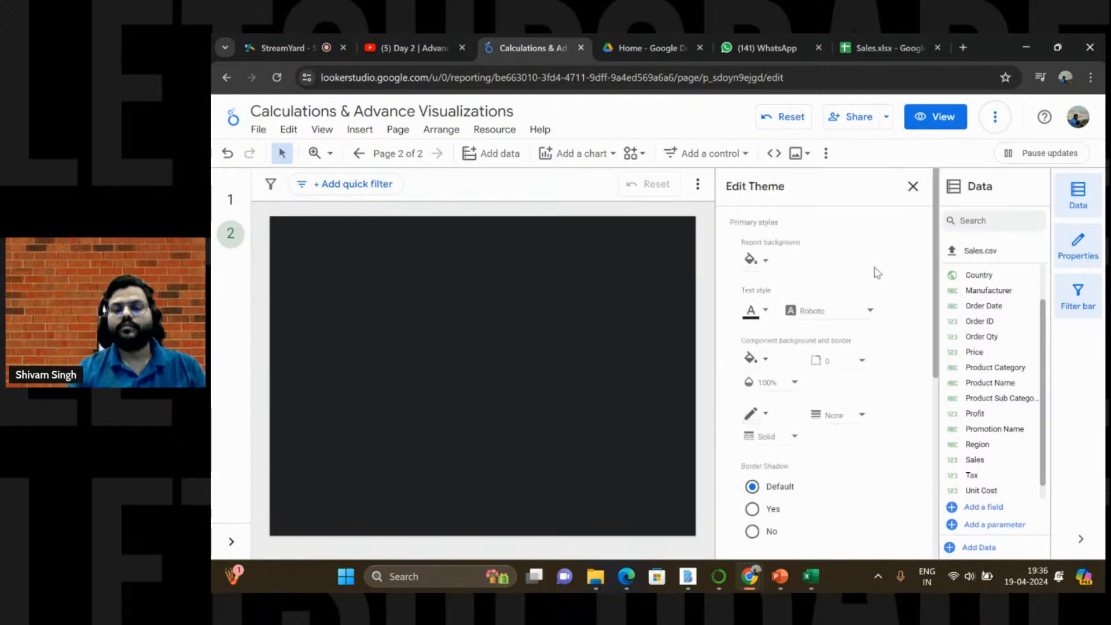
pyautogui.click(912, 187)
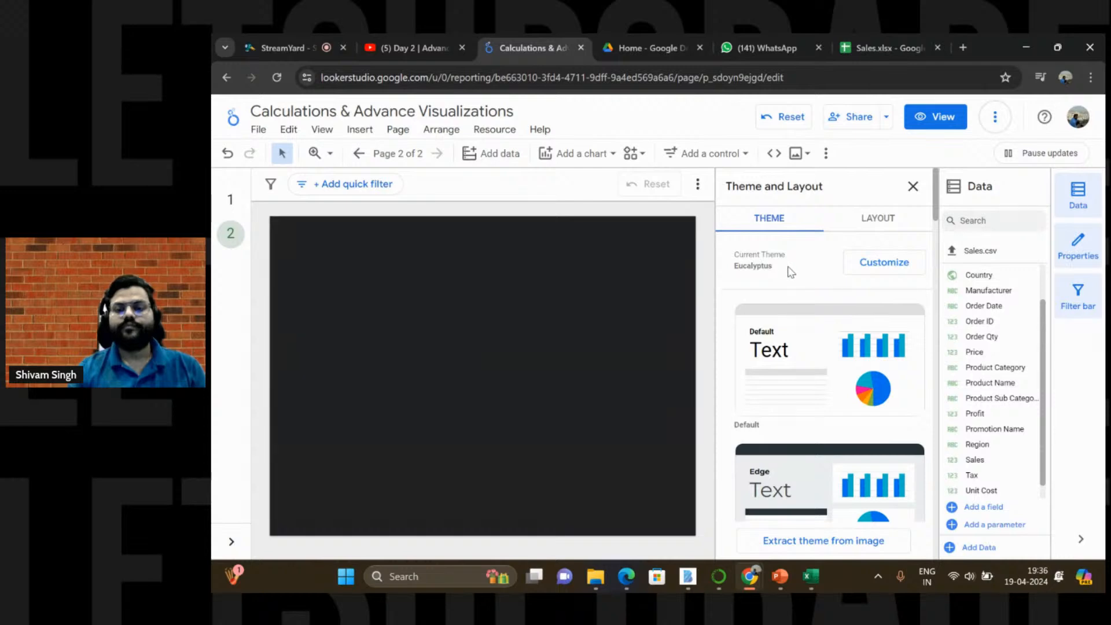
# Step: Try the Fit to width display mode, return to Actual size, and review the remaining layout settings
pyautogui.click(863, 220)
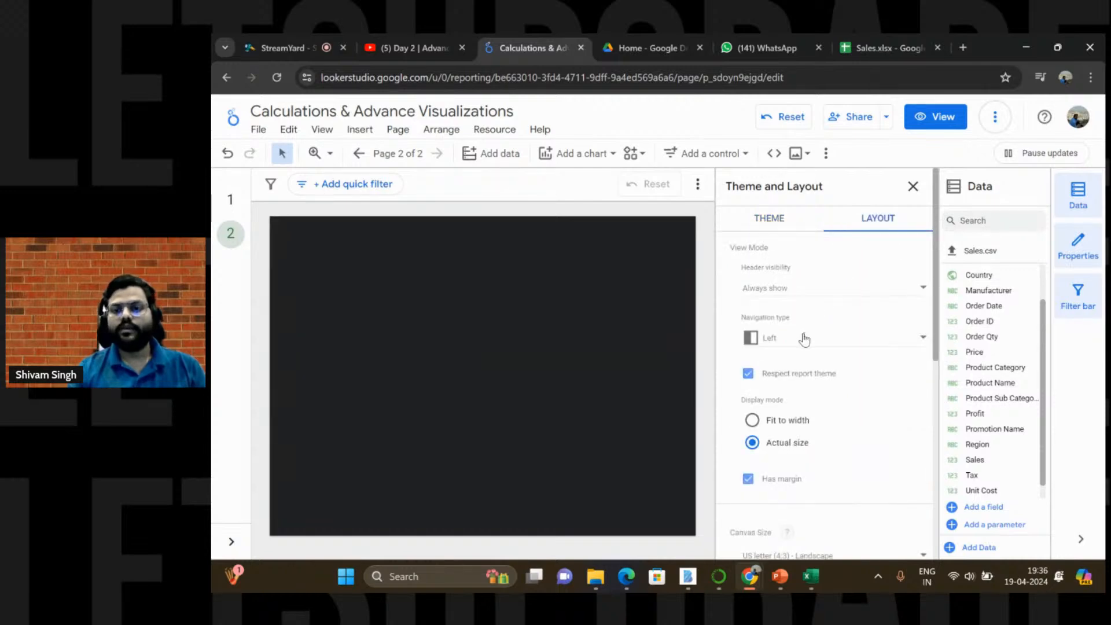
pyautogui.scroll(-3, 805, 384)
pyautogui.click(752, 273)
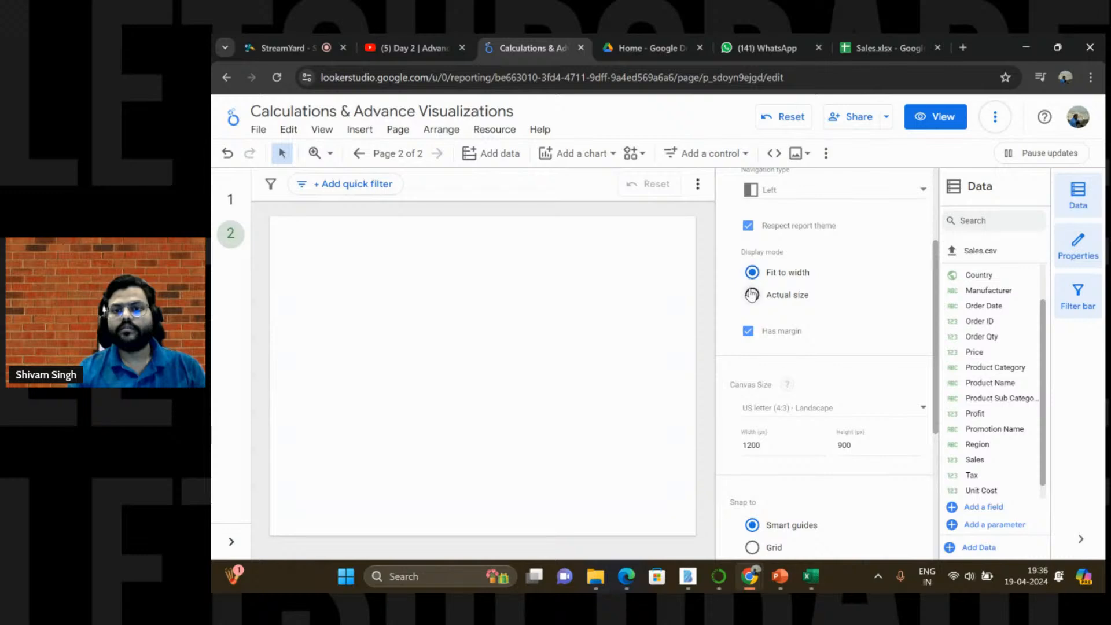
pyautogui.click(752, 294)
pyautogui.scroll(-4, 802, 348)
pyautogui.scroll(-1, 804, 350)
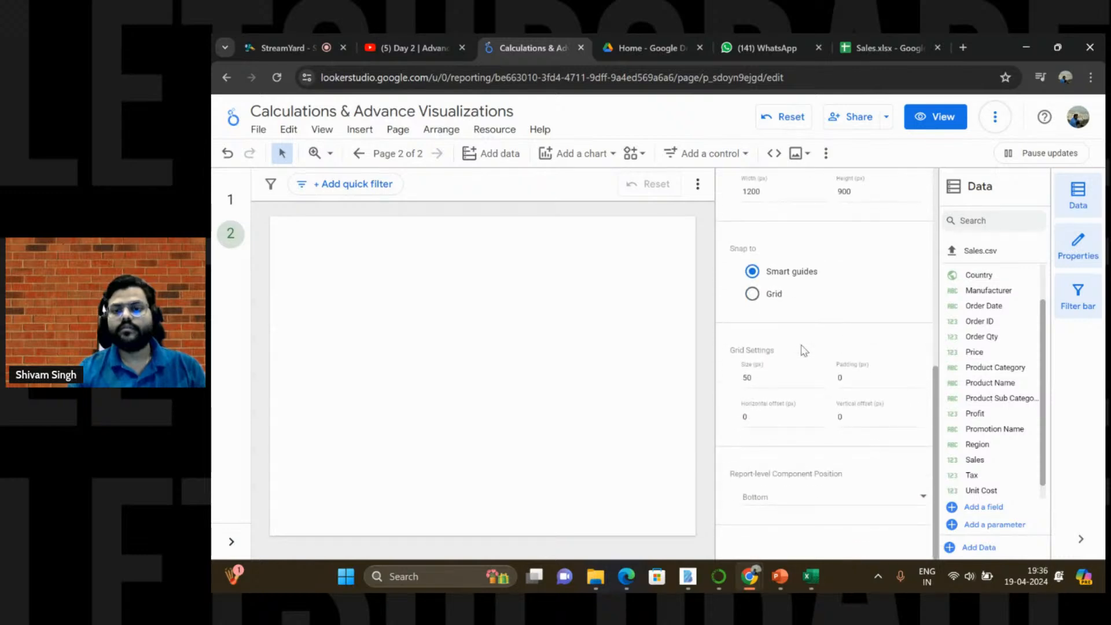
pyautogui.scroll(5, 804, 349)
# Step: Apply the dark Constellation theme to the report and close the theme and layout settings
pyautogui.click(768, 221)
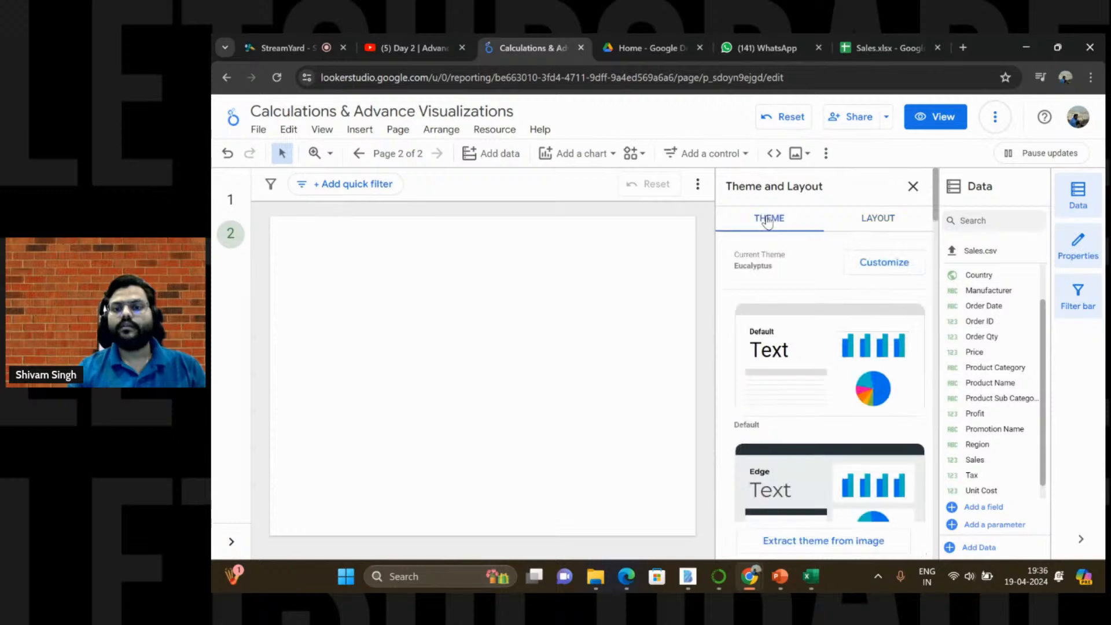
pyautogui.scroll(-5, 792, 400)
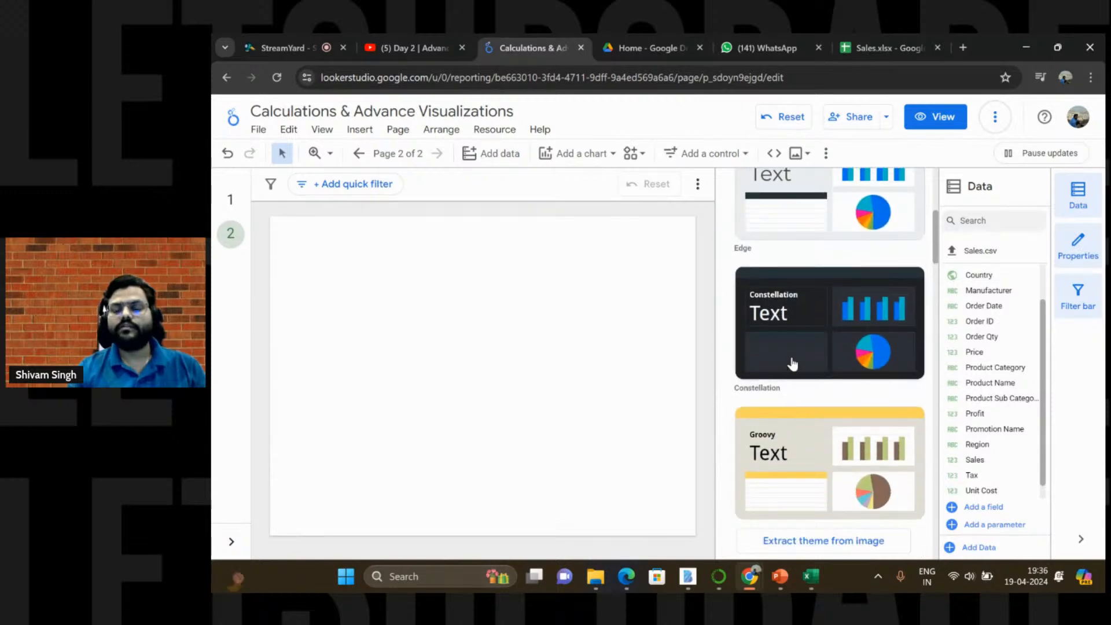
pyautogui.click(792, 363)
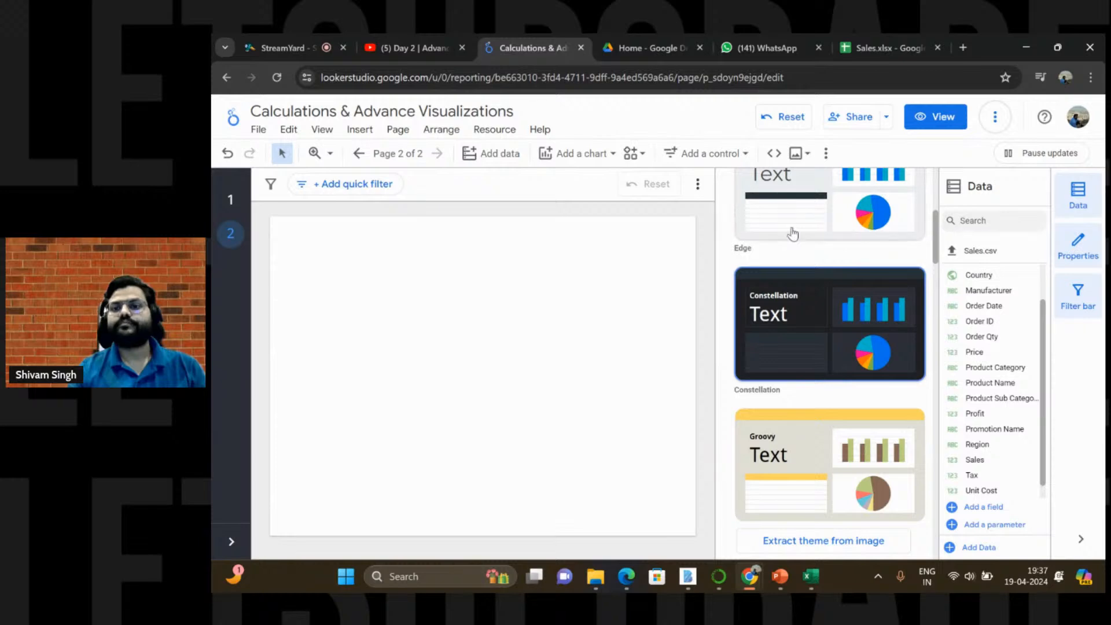
pyautogui.scroll(5, 793, 233)
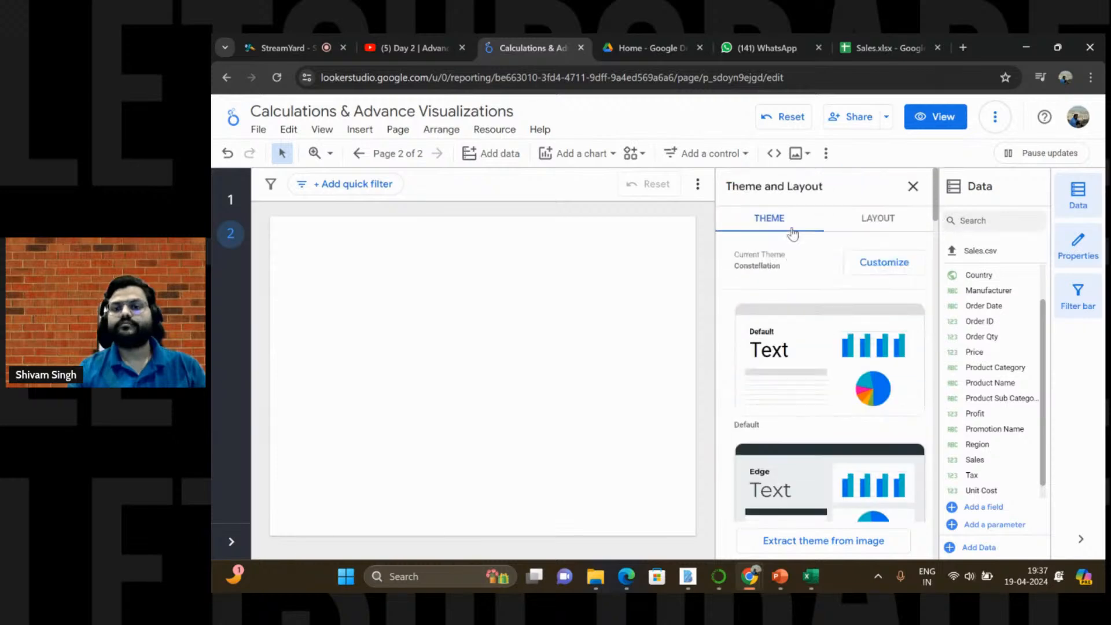
pyautogui.click(913, 187)
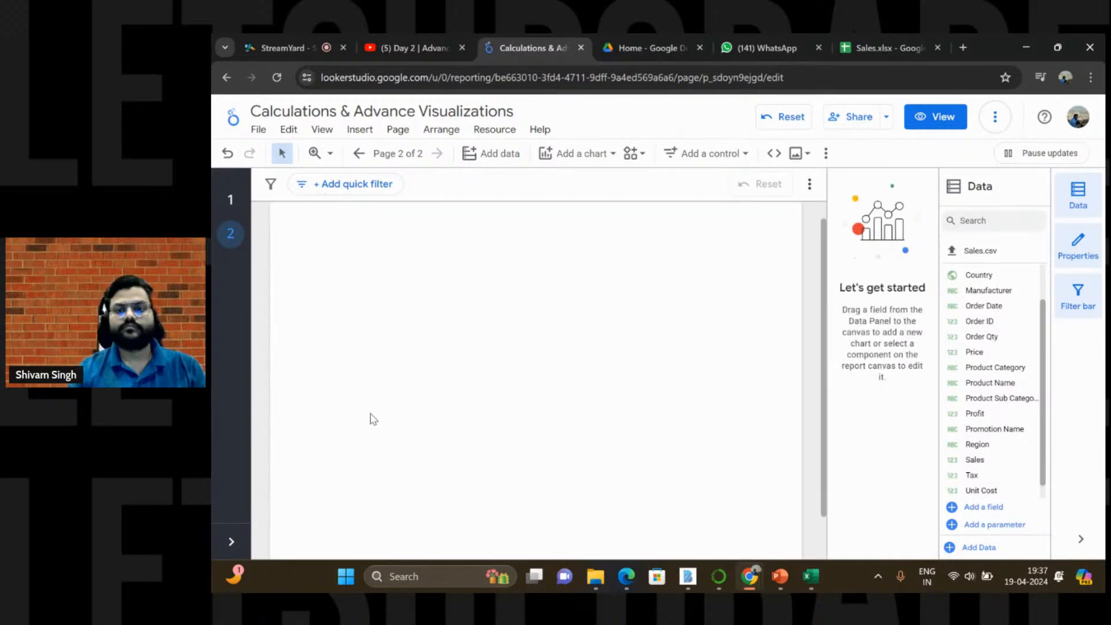
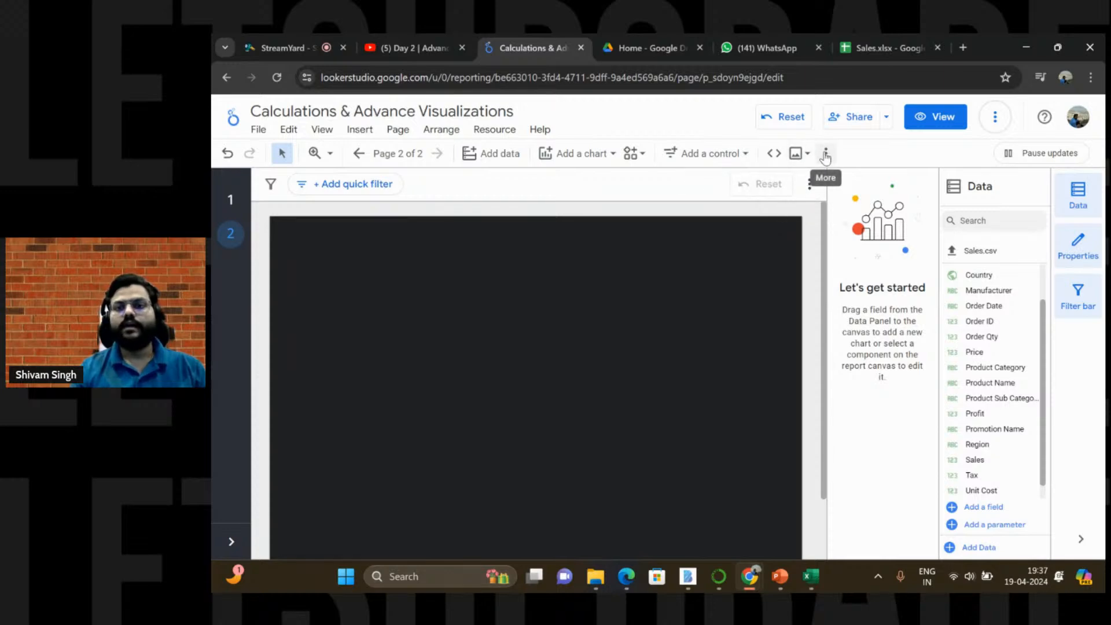
# Step: Add an empty text box spanning about half of page 2's width and place it in the page's upper-left corner
pyautogui.click(826, 156)
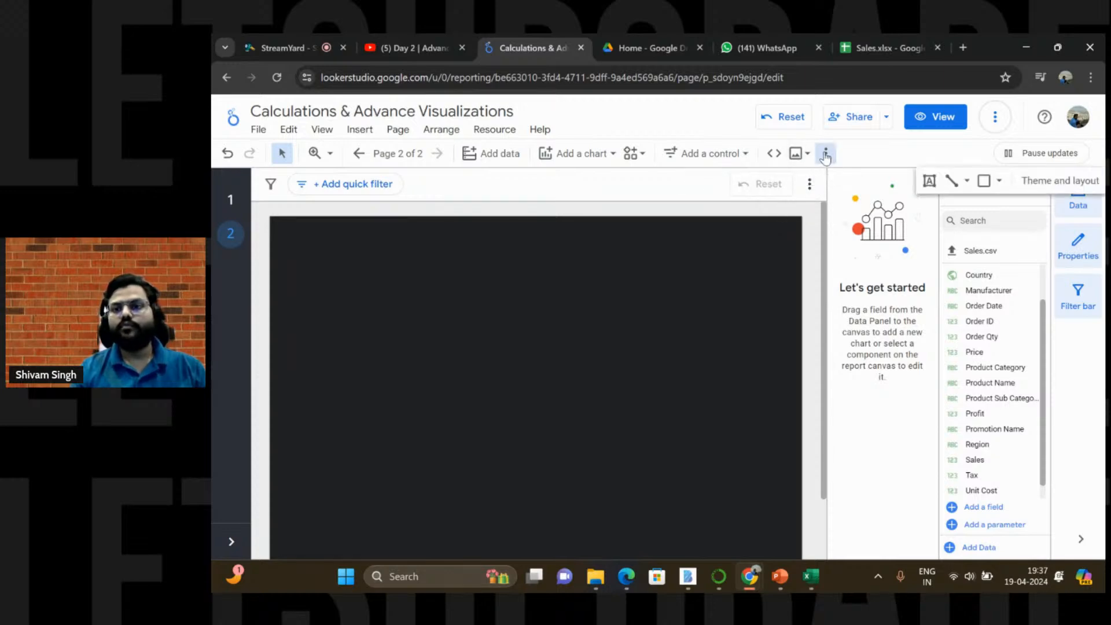
pyautogui.click(930, 185)
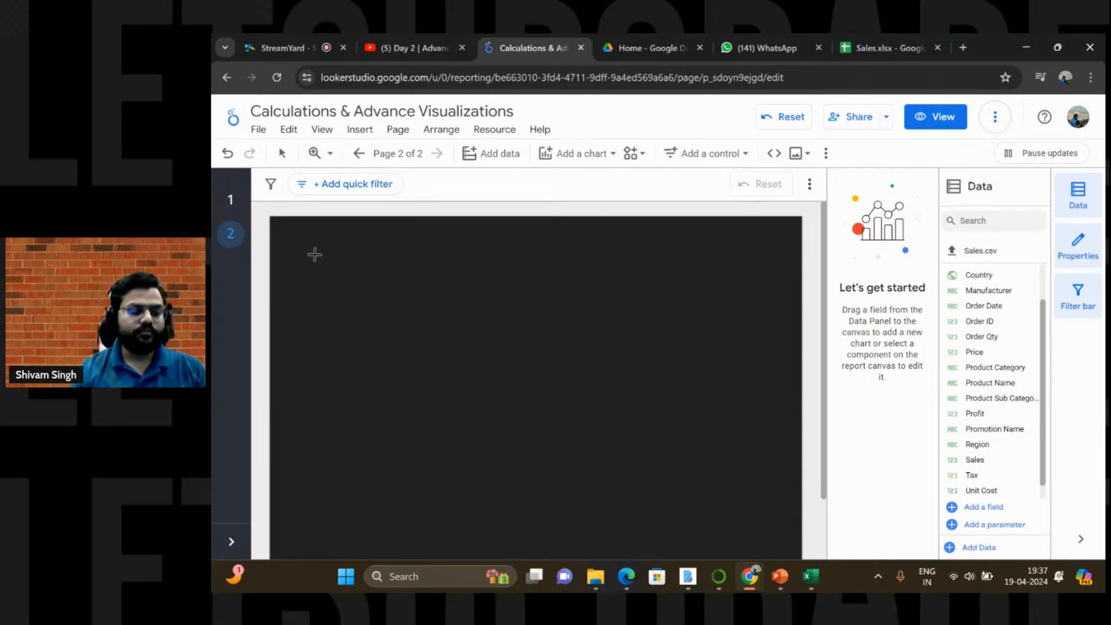
pyautogui.moveTo(286, 236)
pyautogui.mouseDown()
pyautogui.moveTo(342, 263)
pyautogui.moveTo(560, 282)
pyautogui.mouseUp()
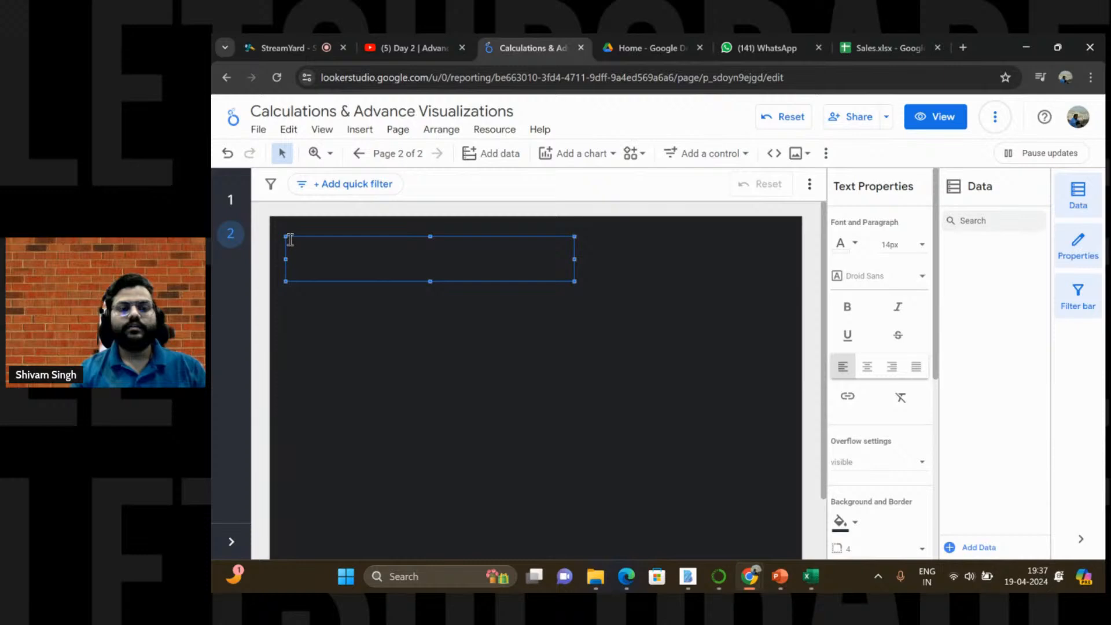
pyautogui.moveTo(288, 238); pyautogui.dragTo(283, 225)
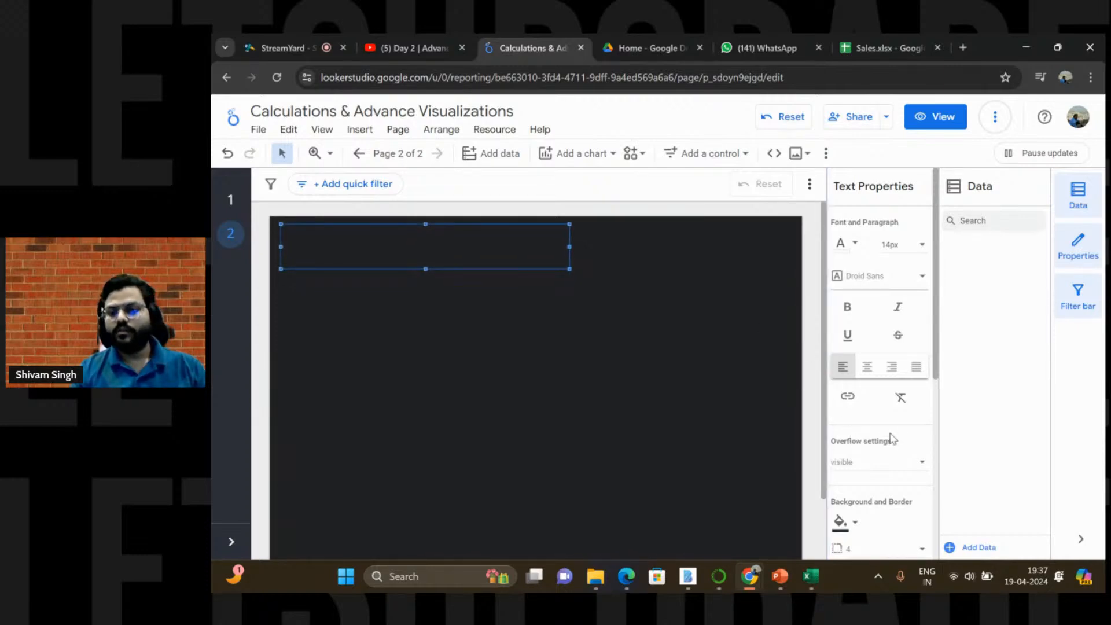
# Step: Set the text box's border radius to 15 and make its background transparent
pyautogui.scroll(-2, 886, 438)
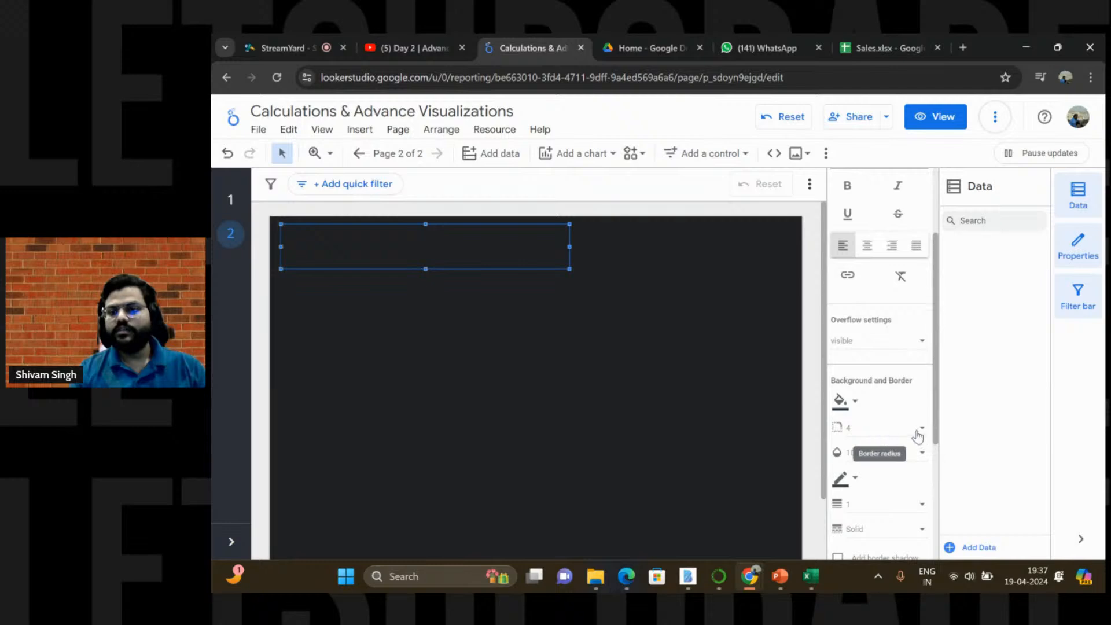
pyautogui.click(922, 429)
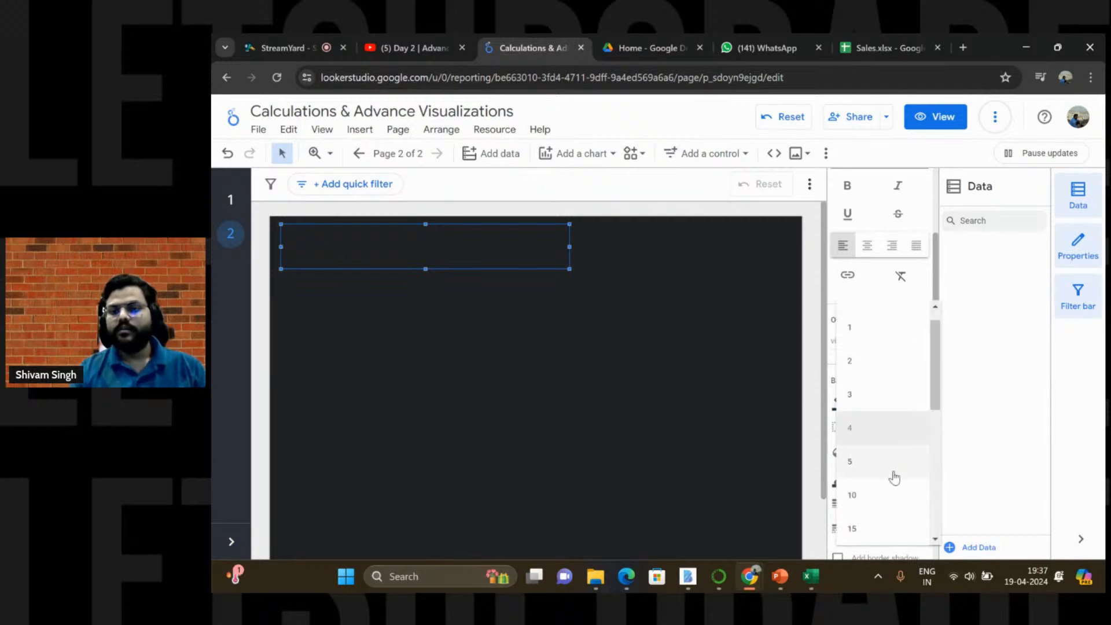
pyautogui.click(864, 531)
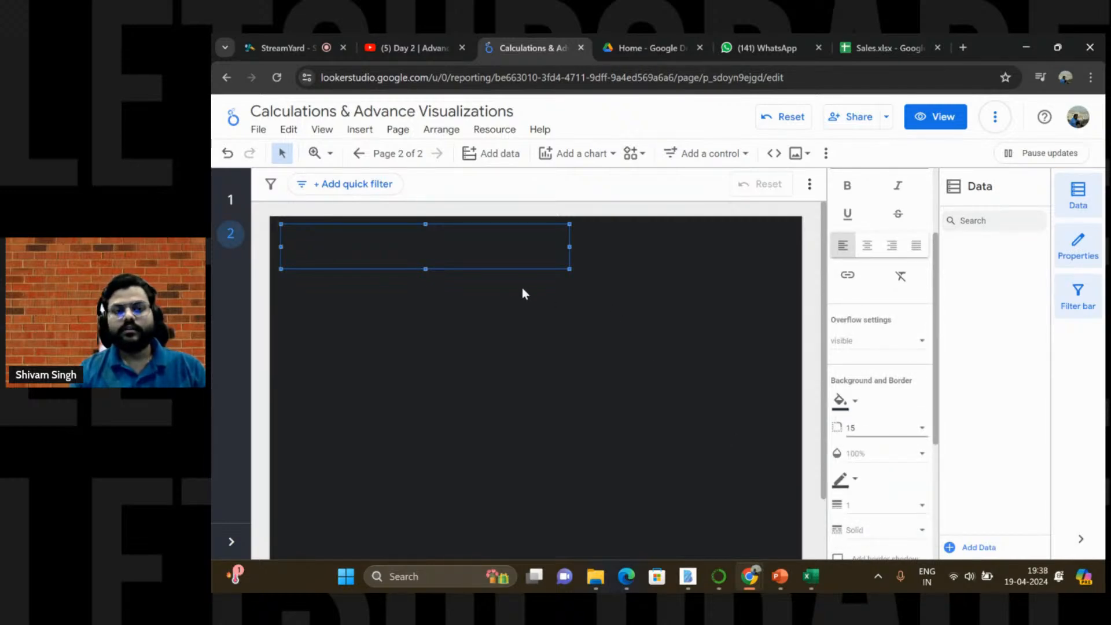
pyautogui.click(474, 251)
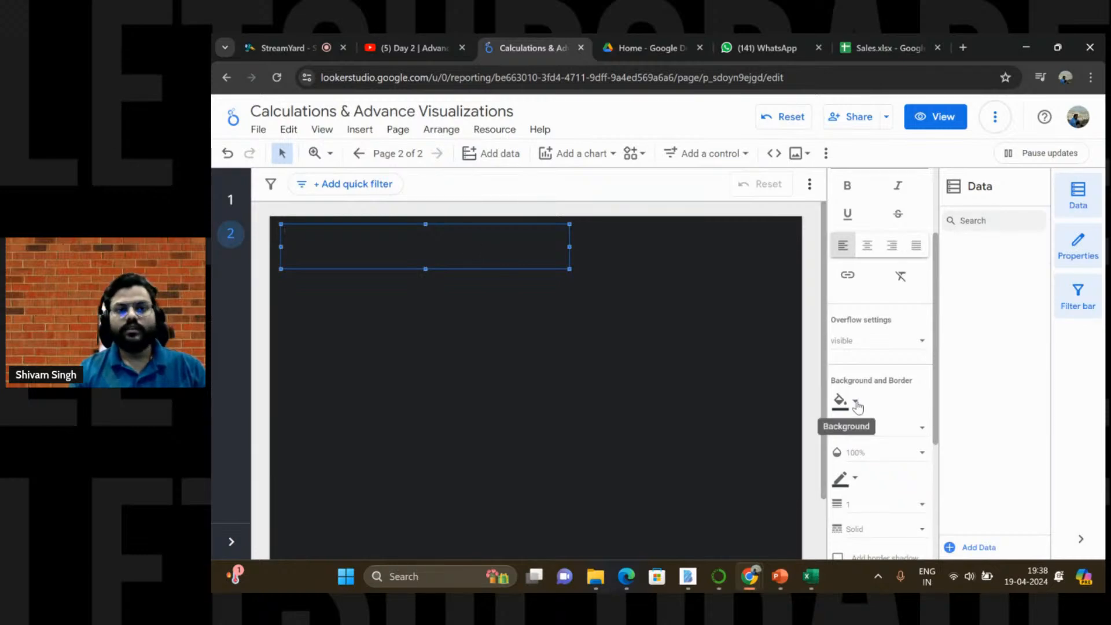
pyautogui.click(857, 405)
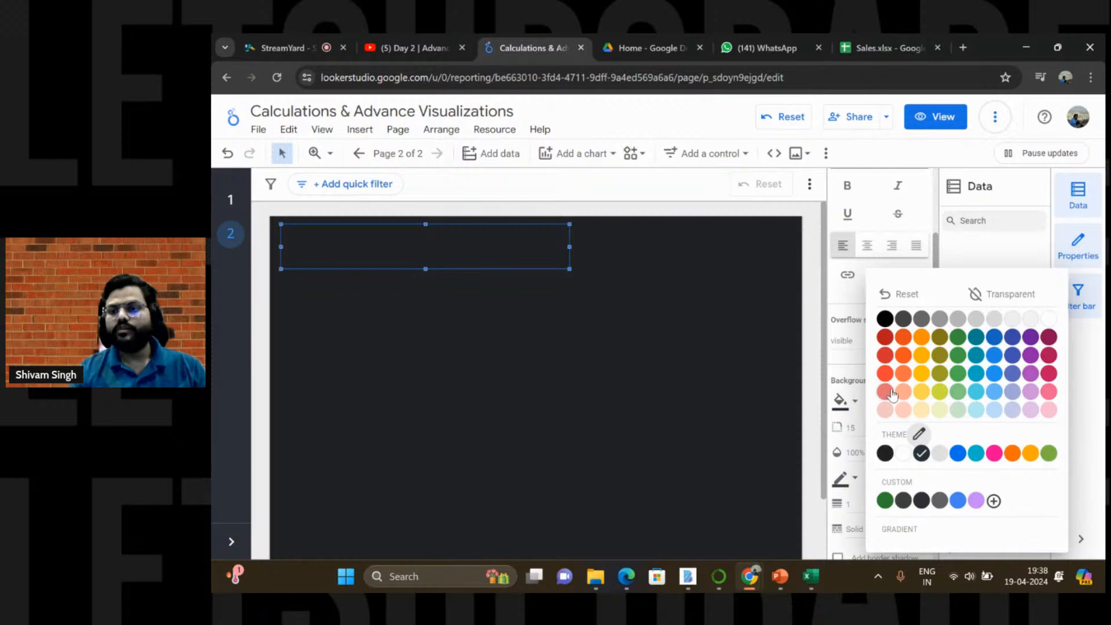
pyautogui.click(1008, 299)
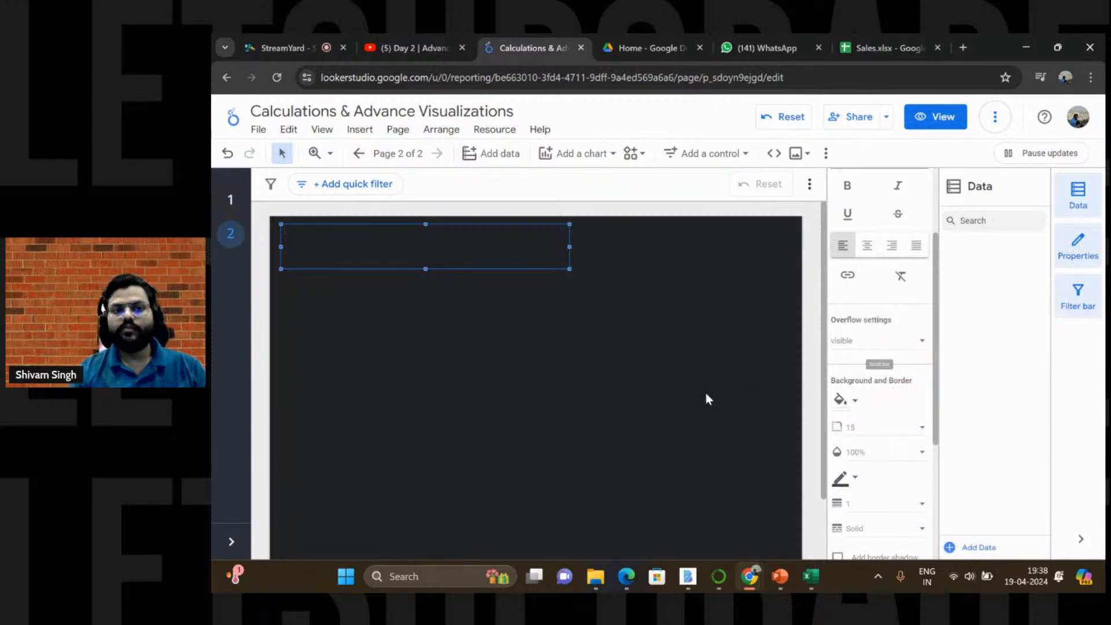
# Step: Set the text box's font color to the custom dark red #b30f0f
pyautogui.scroll(3, 849, 436)
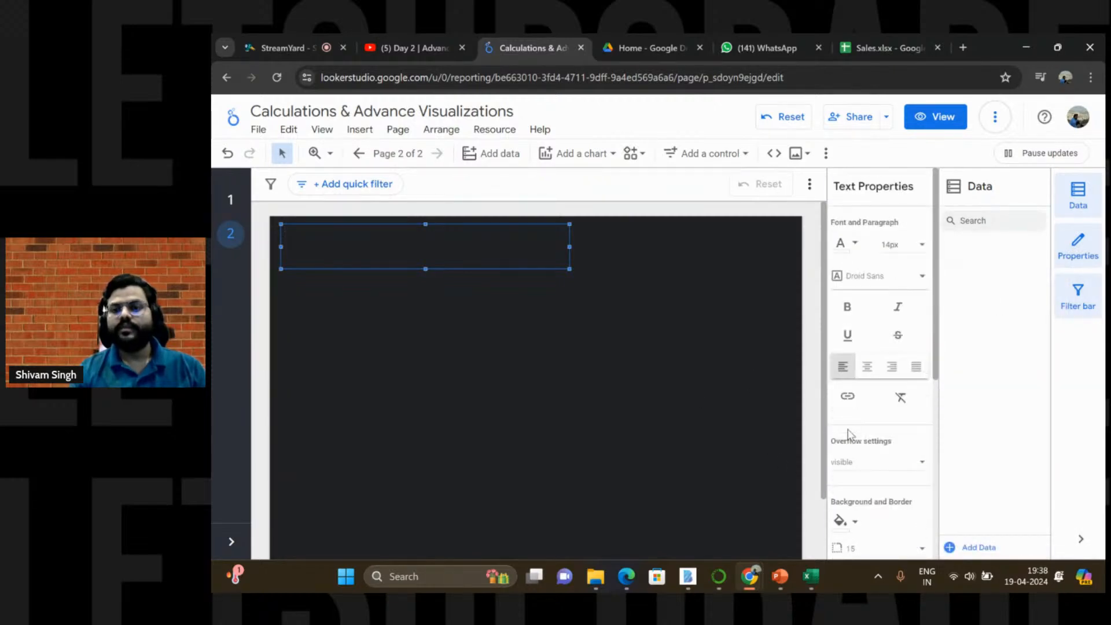
pyautogui.click(855, 249)
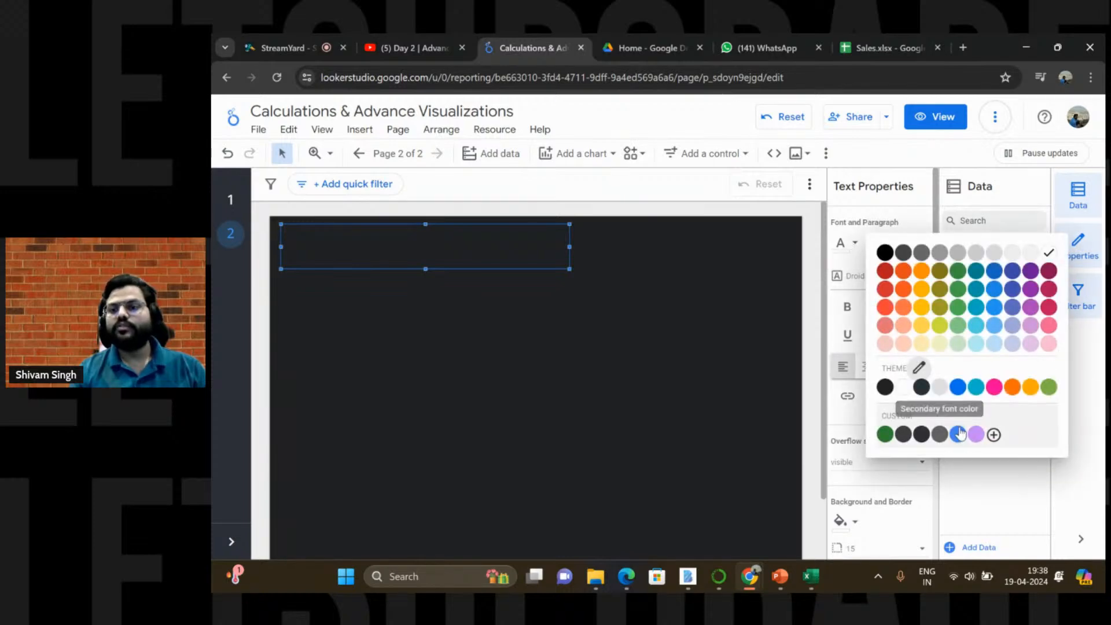
pyautogui.click(994, 434)
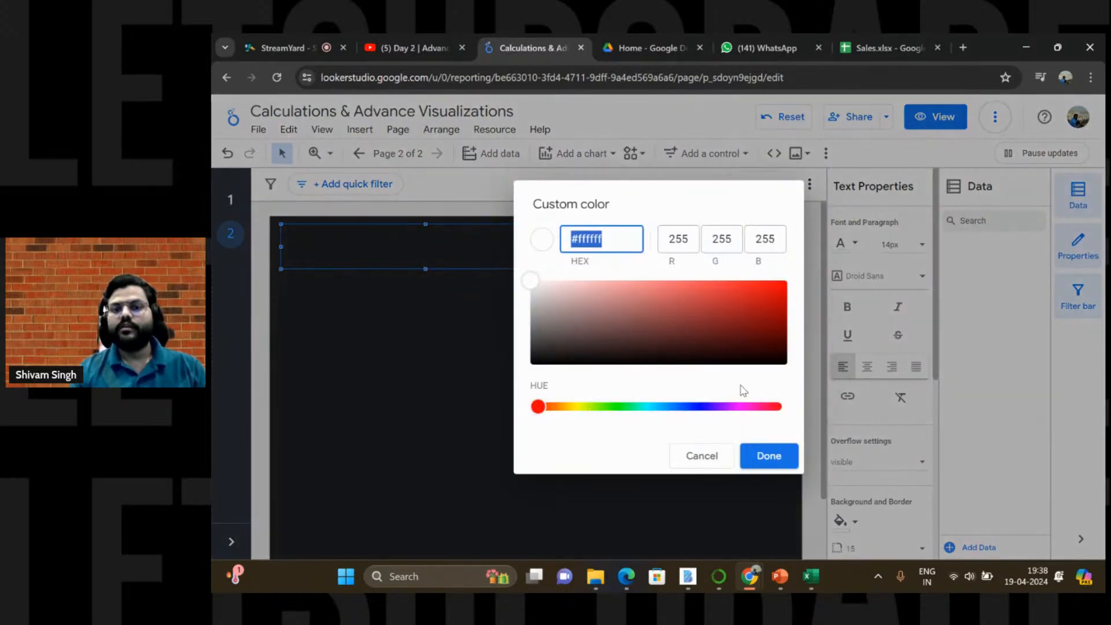
pyautogui.click(763, 290)
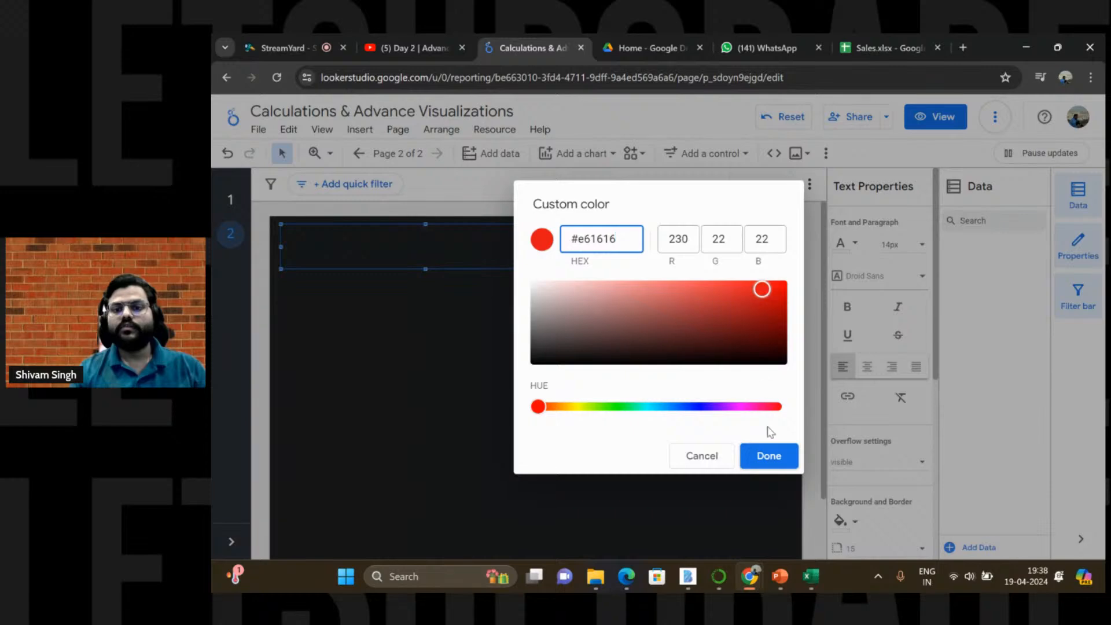
pyautogui.click(765, 306)
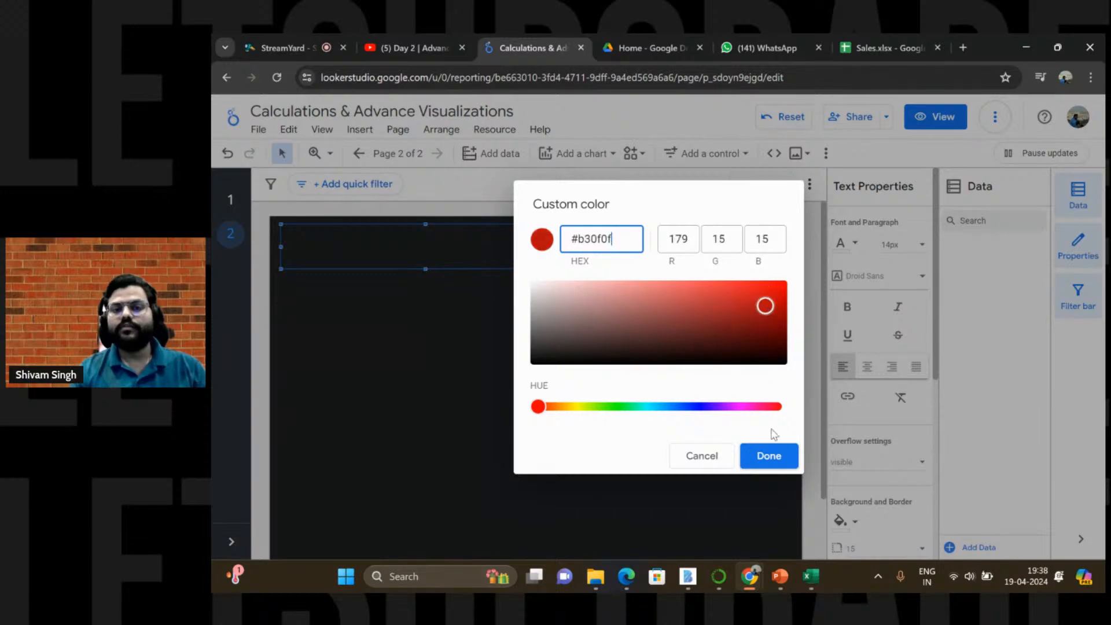
pyautogui.click(769, 456)
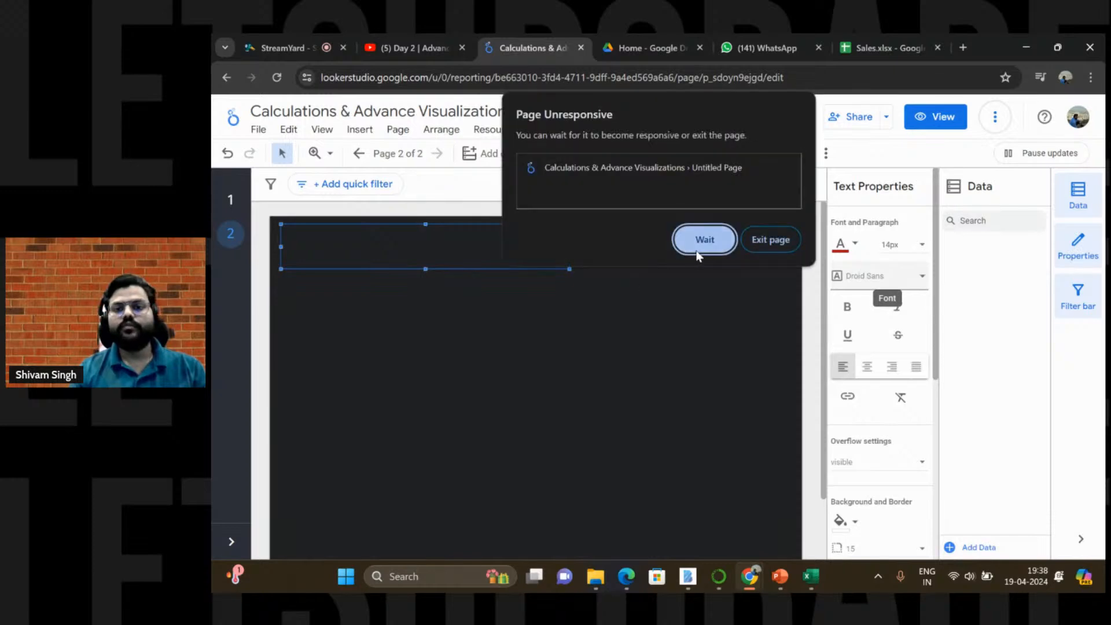
# Step: Reload the unresponsive report page, and check the YouTube live stream while it loads
pyautogui.click(705, 240)
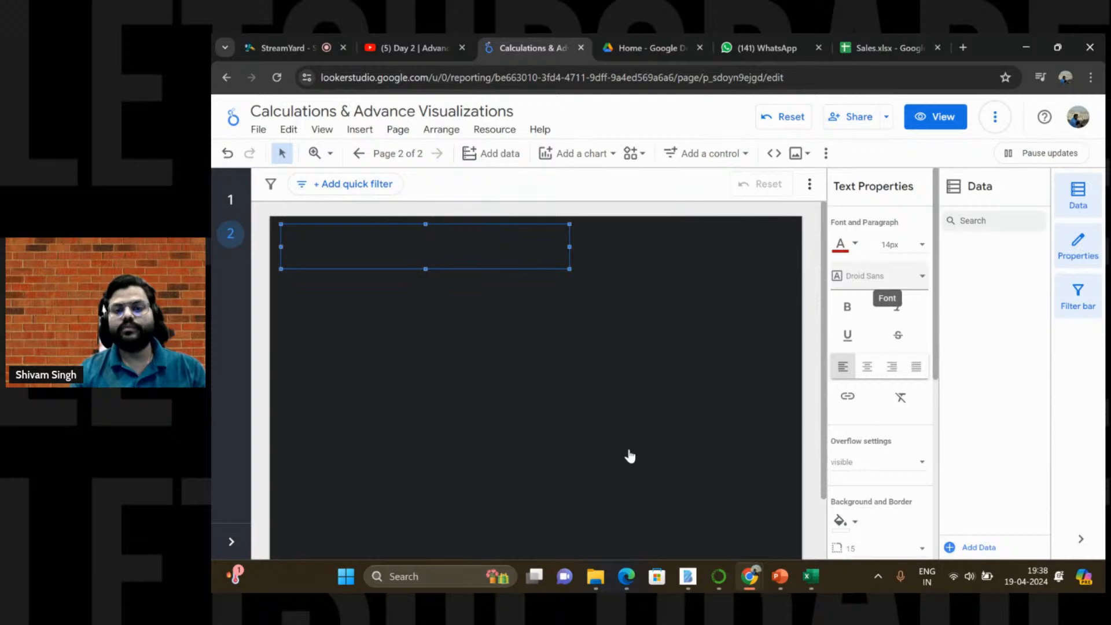
pyautogui.moveTo(756, 588)
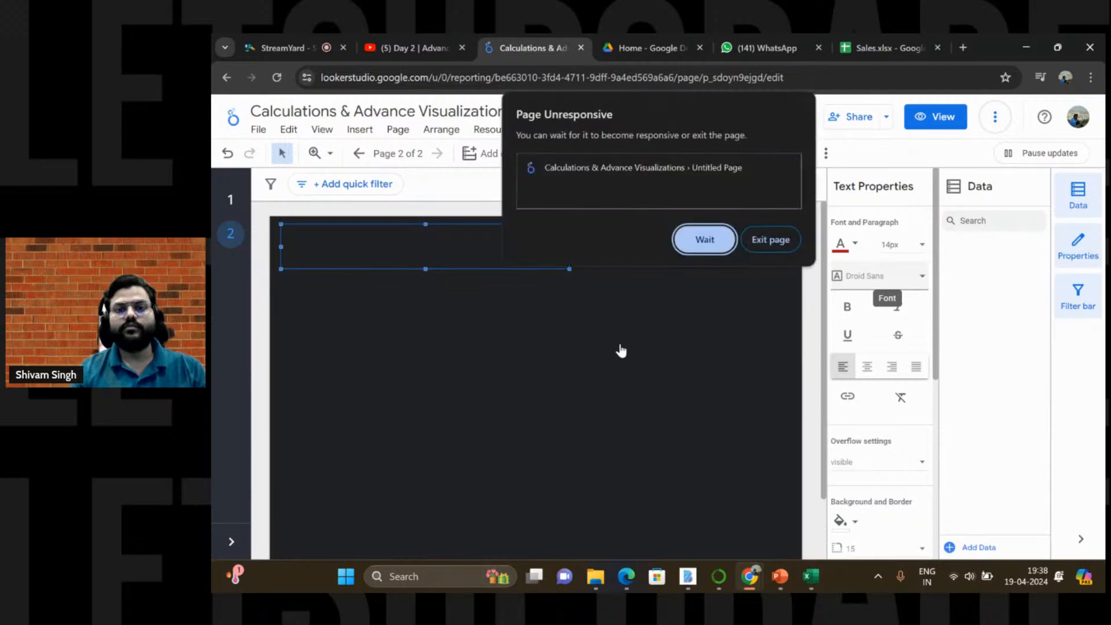
pyautogui.click(704, 238)
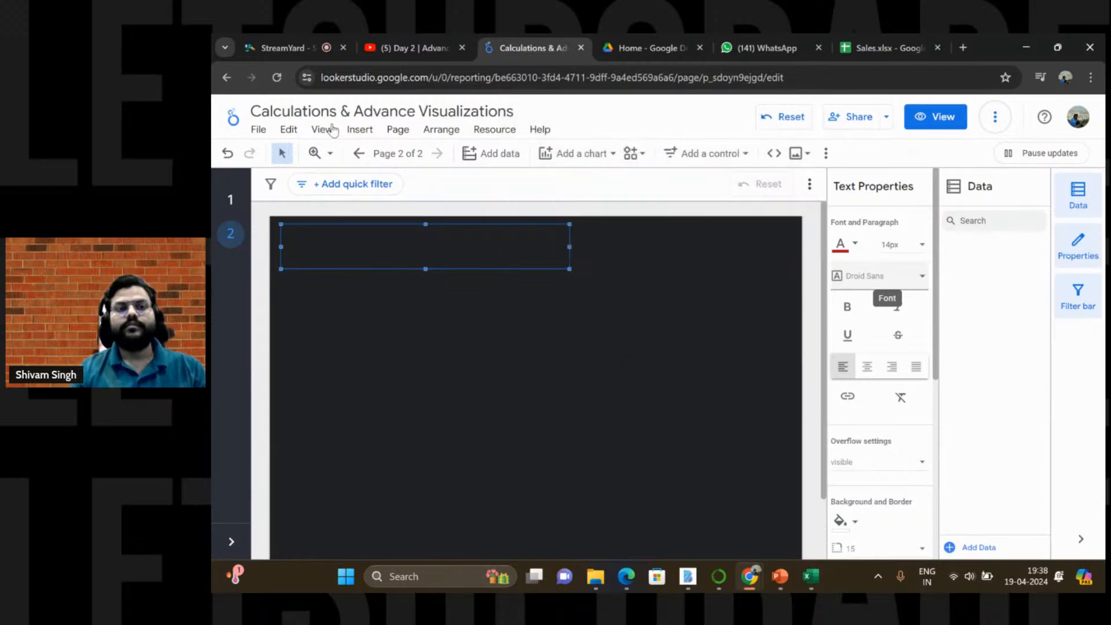
pyautogui.click(278, 77)
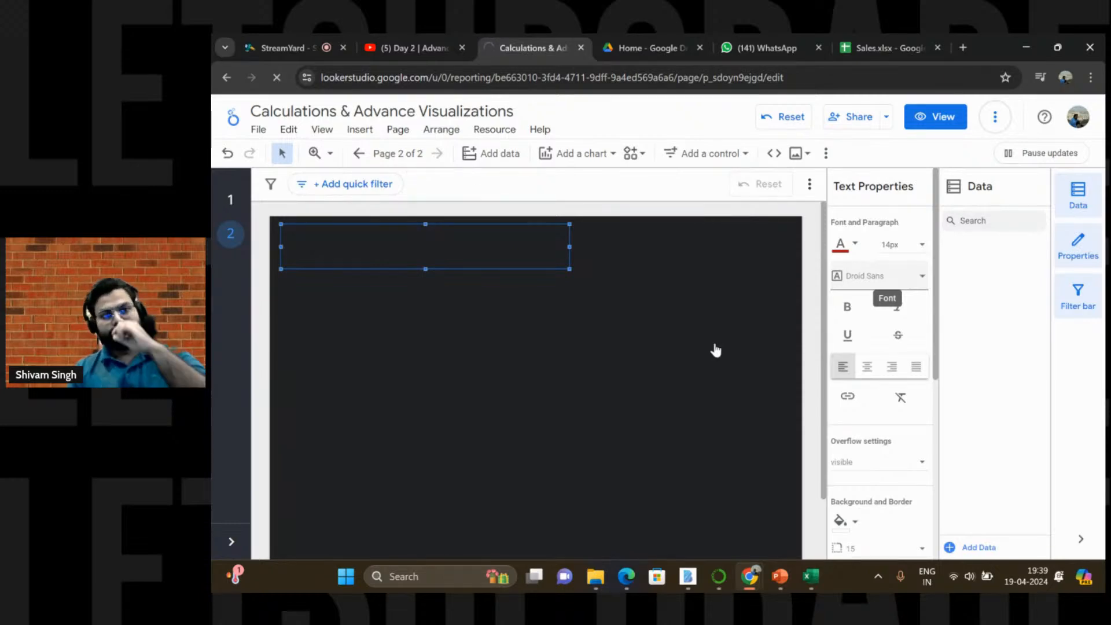
pyautogui.click(429, 46)
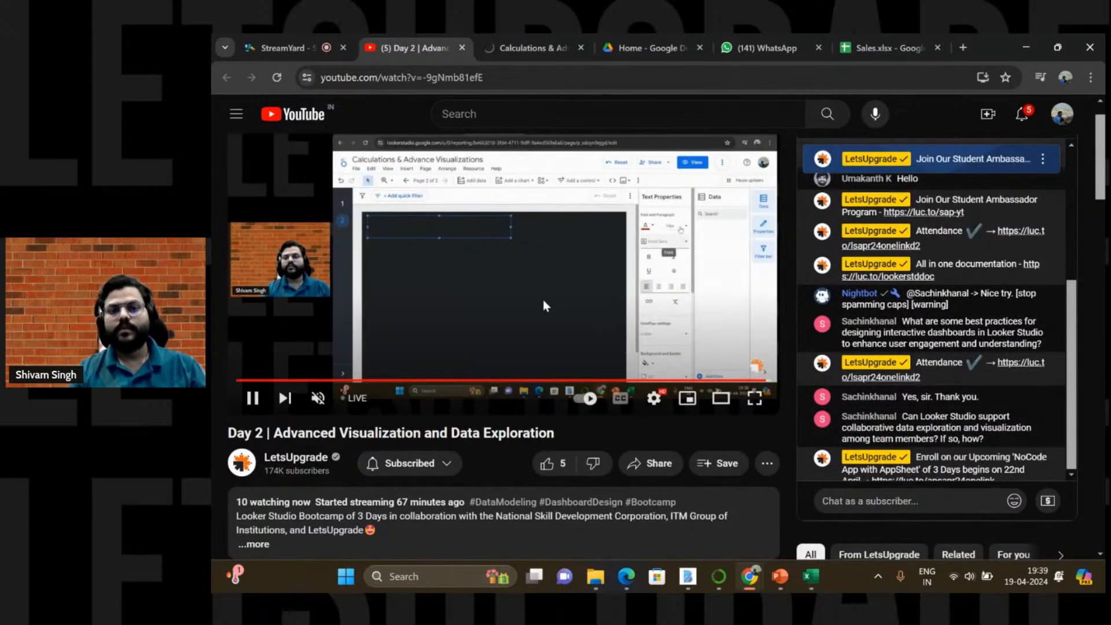
pyautogui.click(536, 41)
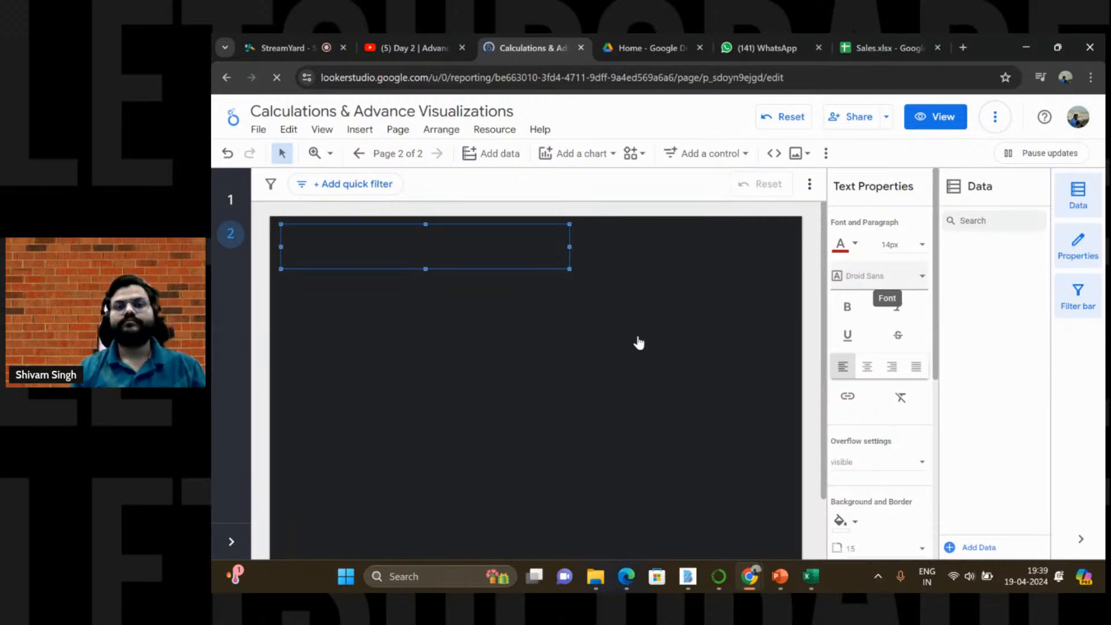
# Step: Close the Sales.xlsx, crashed report and Google Drive tabs, and open Looker Studio in a new browser tab placed after the YouTube tab
pyautogui.click(940, 47)
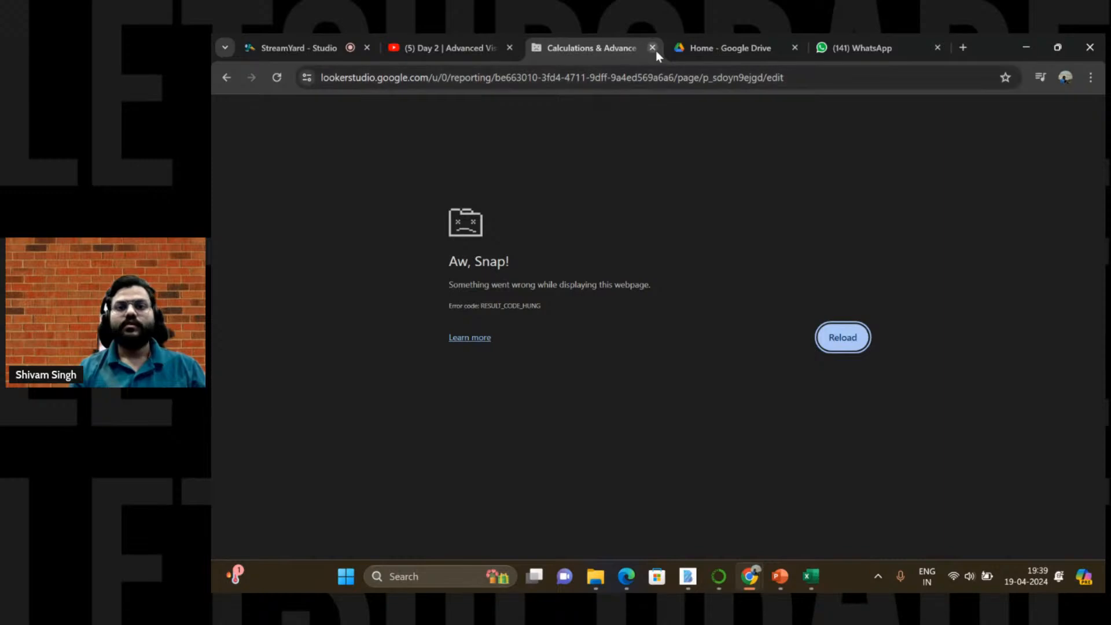
pyautogui.click(654, 49)
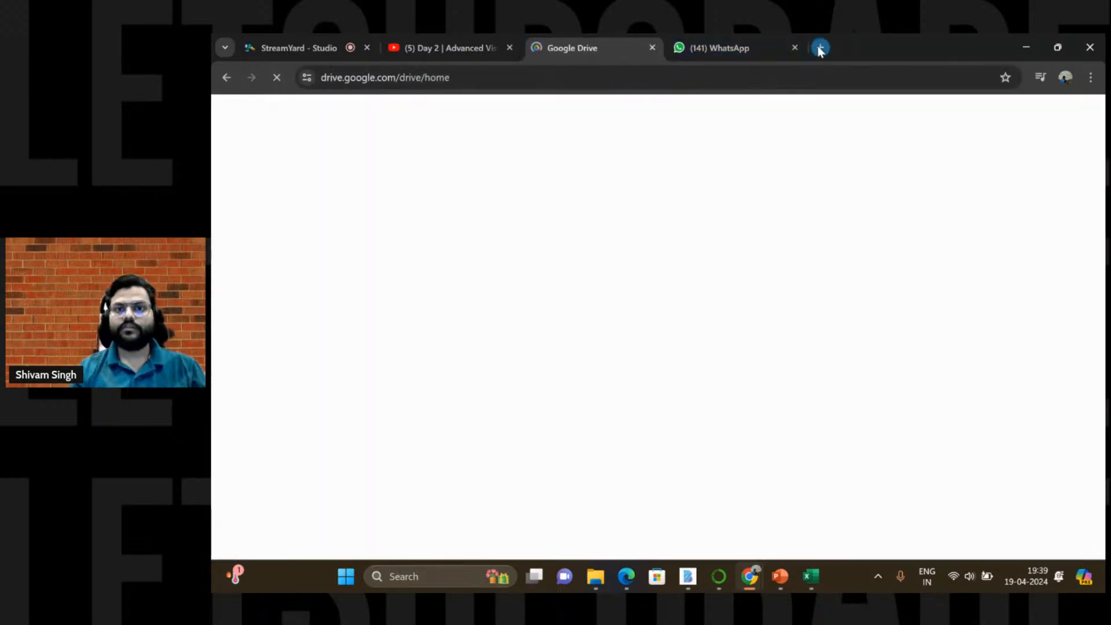
pyautogui.click(821, 48)
pyautogui.write('loo')
pyautogui.press('Return')
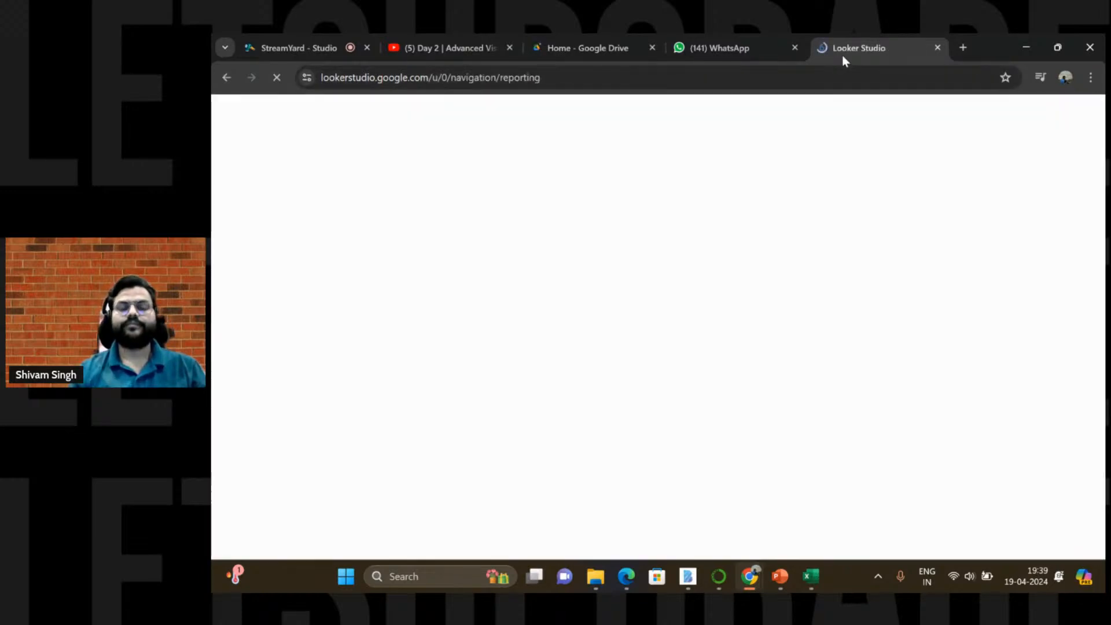
pyautogui.moveTo(842, 54); pyautogui.dragTo(579, 51)
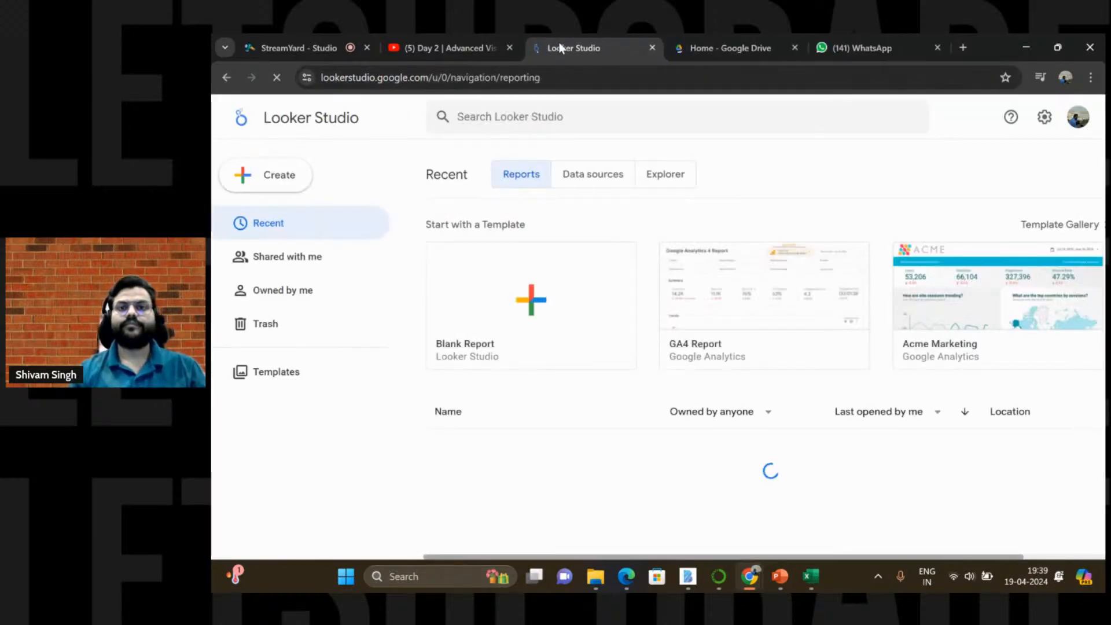
pyautogui.click(796, 49)
# Step: Open the "Calculations & Advance Visualizations" report and put its second page into edit mode
pyautogui.click(564, 446)
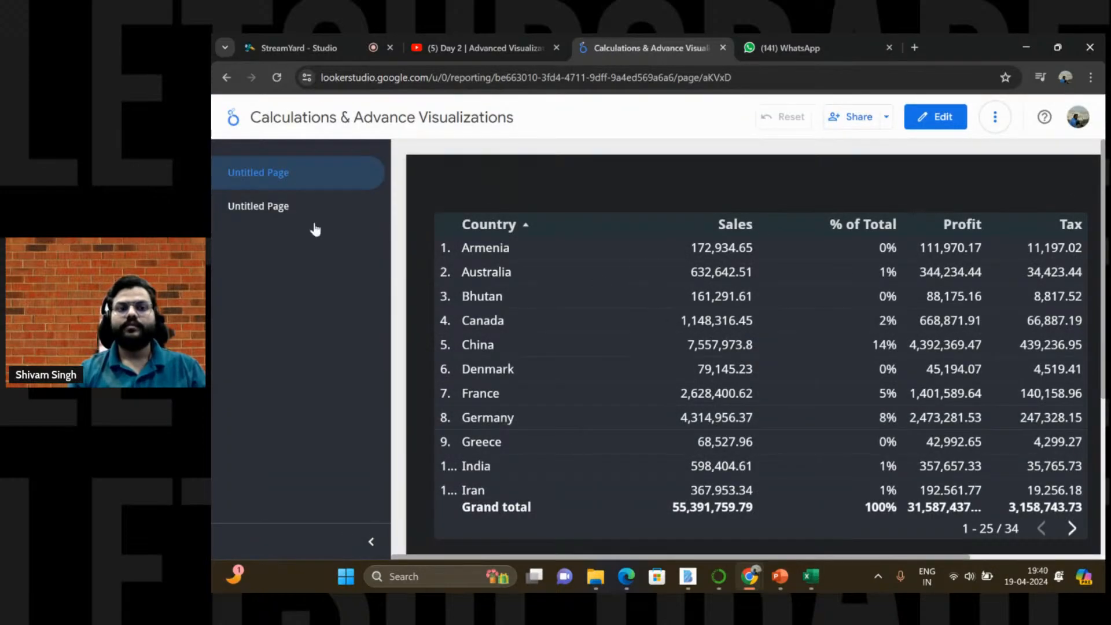
pyautogui.click(271, 210)
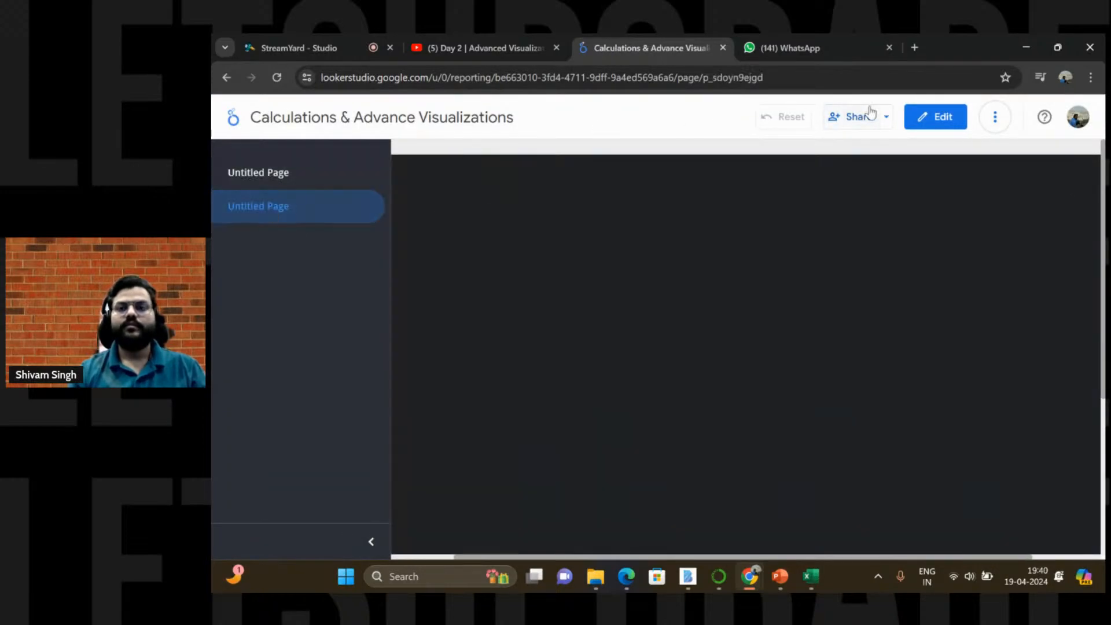
pyautogui.click(932, 116)
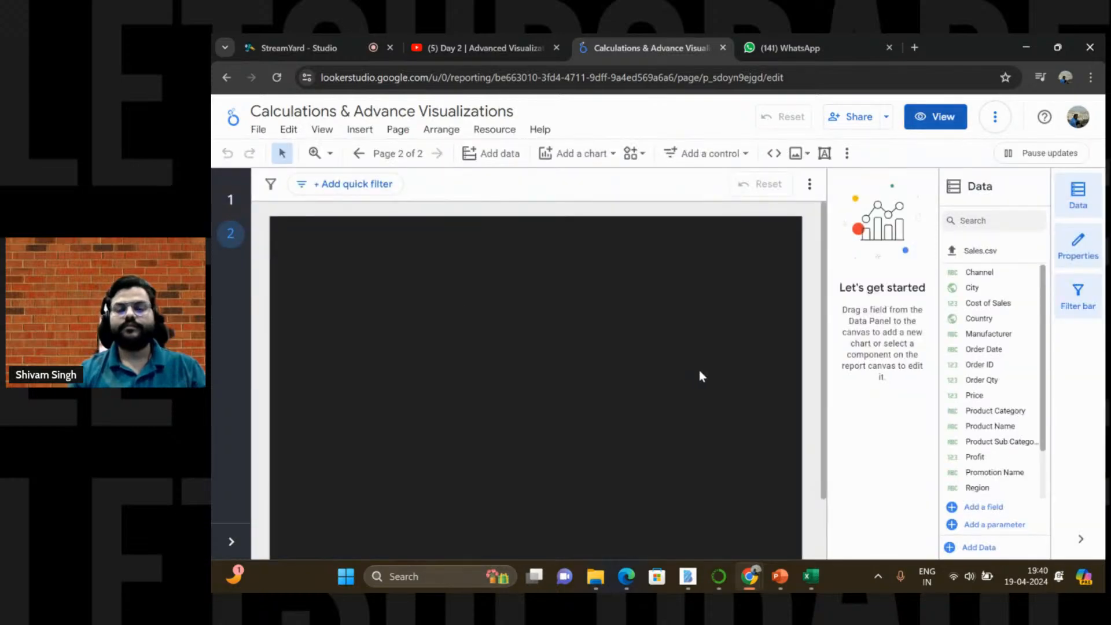
# Step: Add a new text box to page 2, move it into the page's upper-left corner and enlarge it to about half the page width
pyautogui.click(825, 154)
pyautogui.click(315, 256)
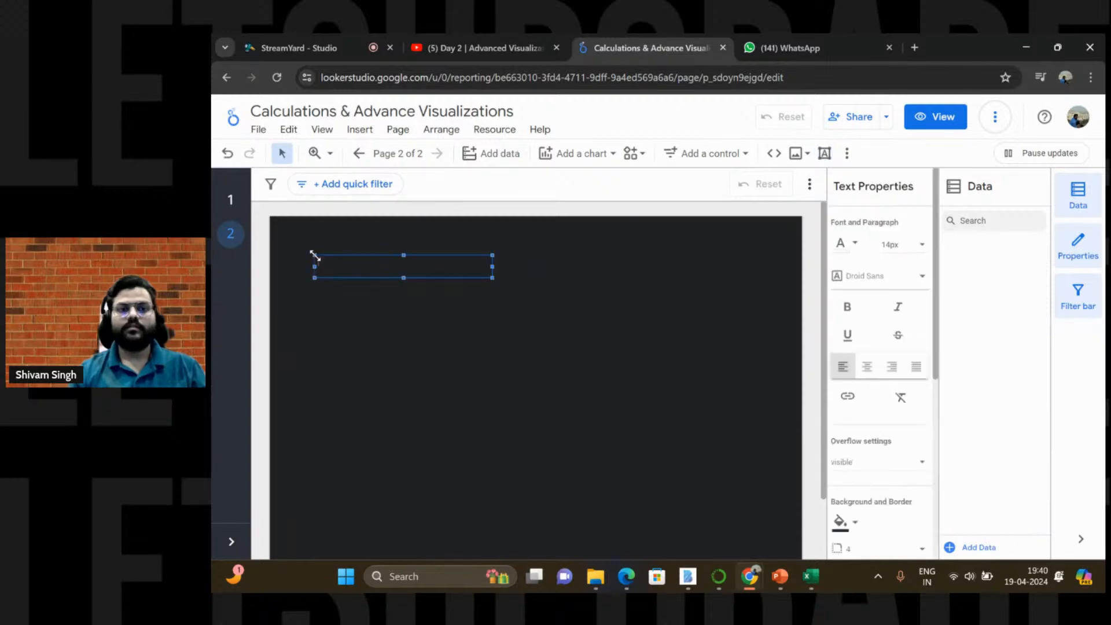
pyautogui.moveTo(317, 259); pyautogui.dragTo(281, 230)
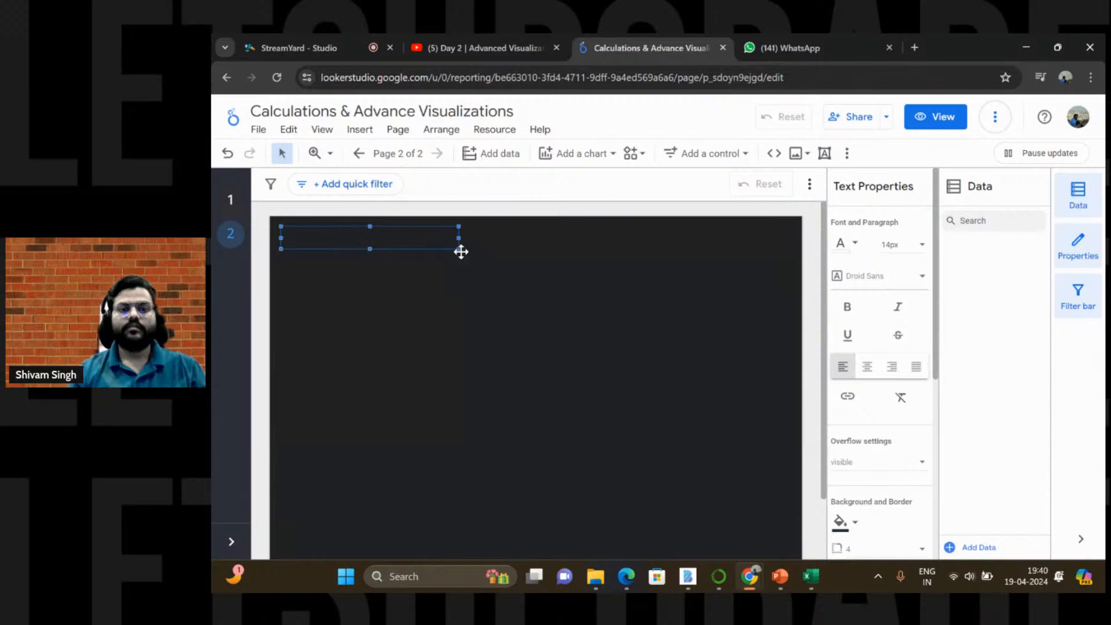
pyautogui.moveTo(459, 249); pyautogui.dragTo(554, 280)
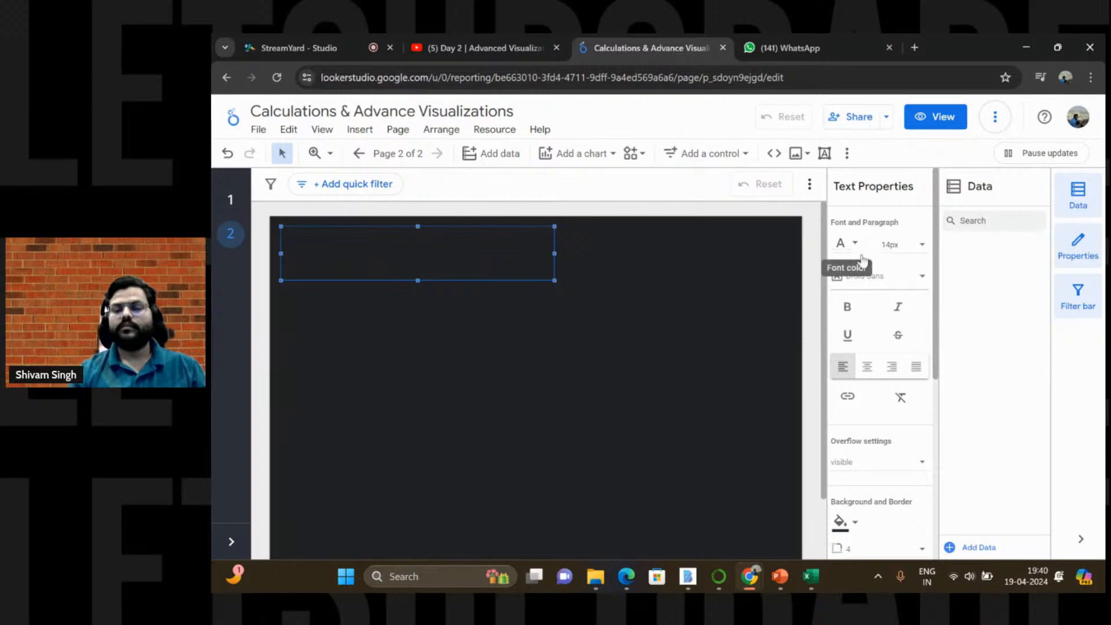
# Step: Open the border radius choices for the new text box
pyautogui.scroll(-3, 869, 394)
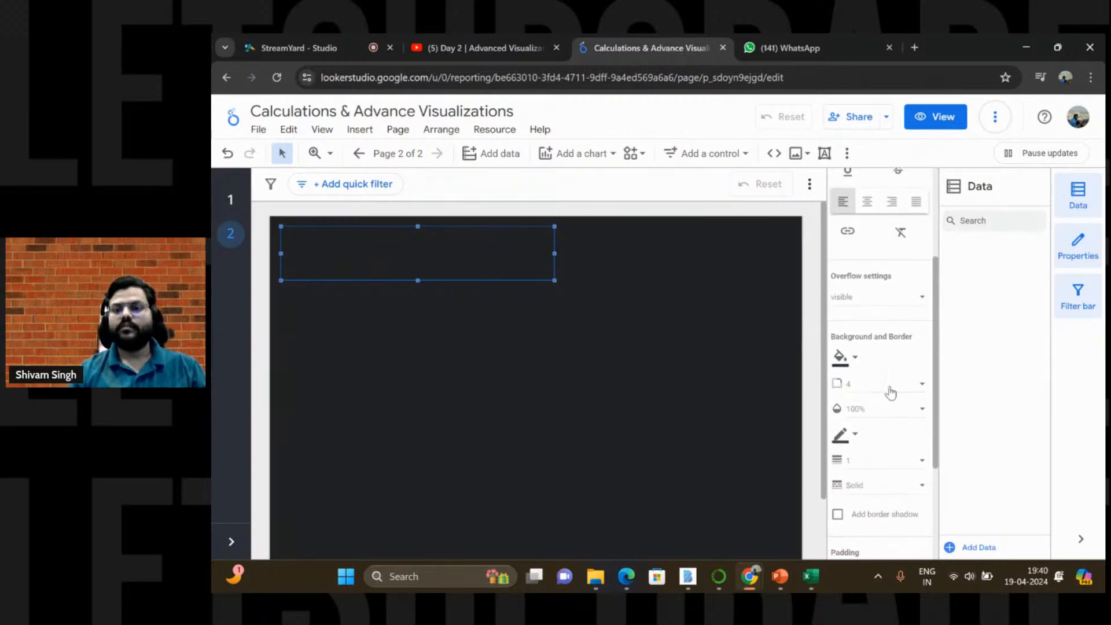
pyautogui.click(904, 393)
pyautogui.scroll(-1, 885, 472)
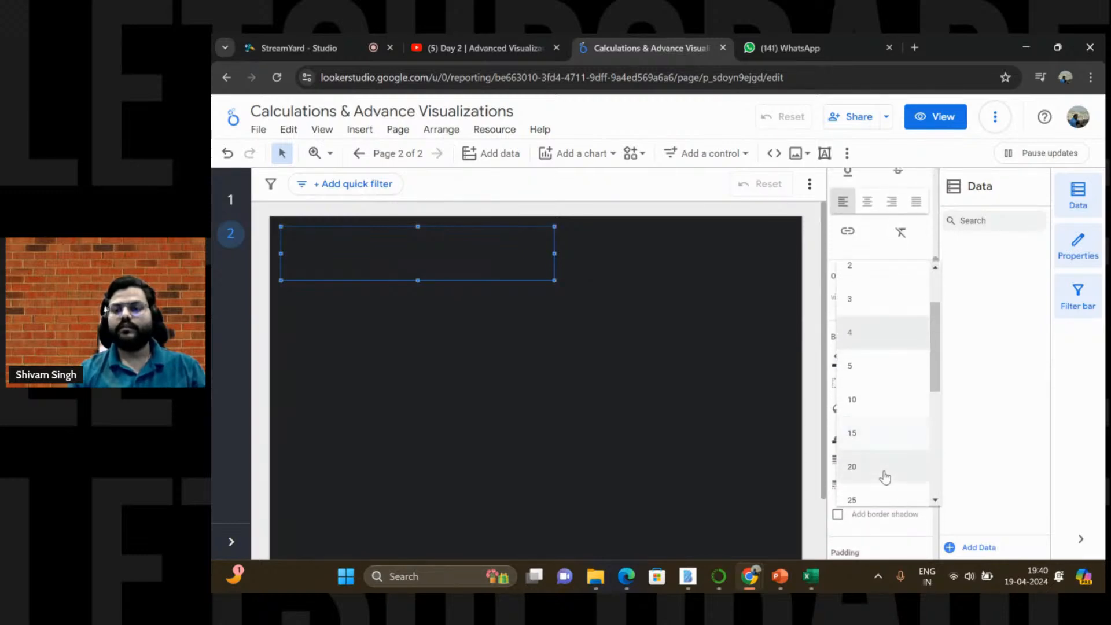
# Step: Set the empty text box's border radius to 20 and clear its background fill
pyautogui.click(868, 466)
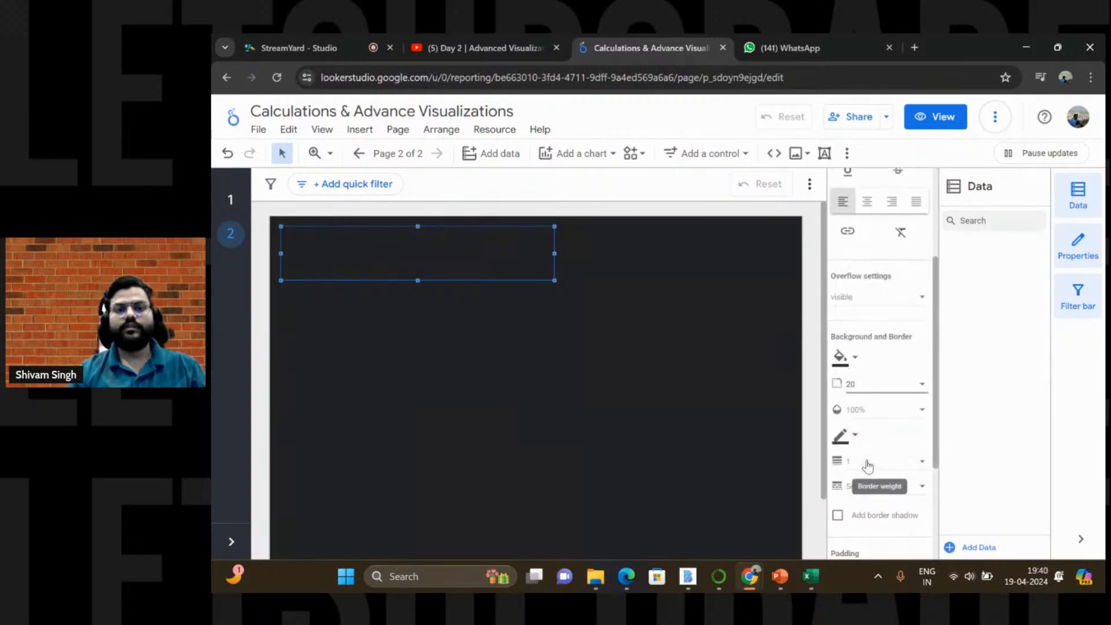
pyautogui.click(857, 363)
pyautogui.click(1004, 296)
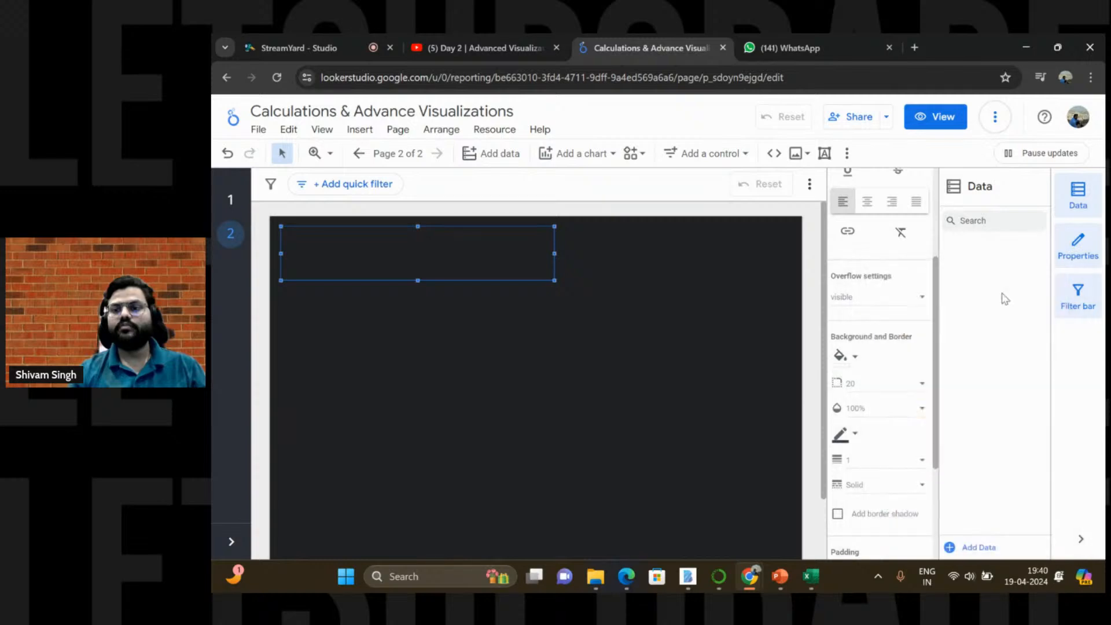
# Step: Set the empty text box's font colour to dark red and save it as custom colour #b71c1c
pyautogui.scroll(2, 886, 366)
pyautogui.scroll(1, 886, 366)
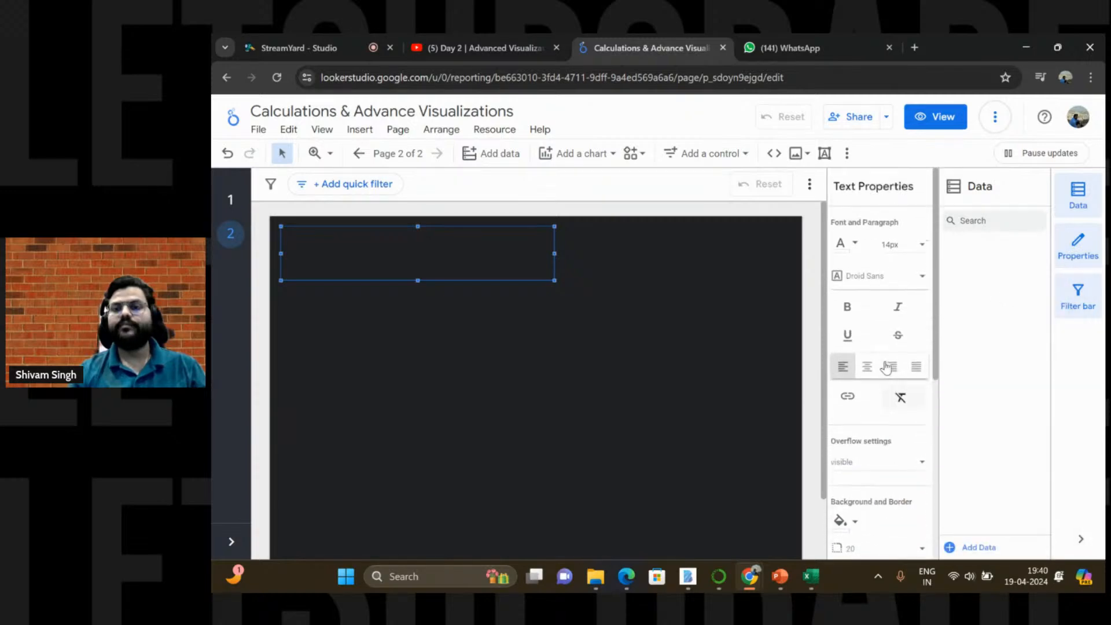
pyautogui.click(854, 242)
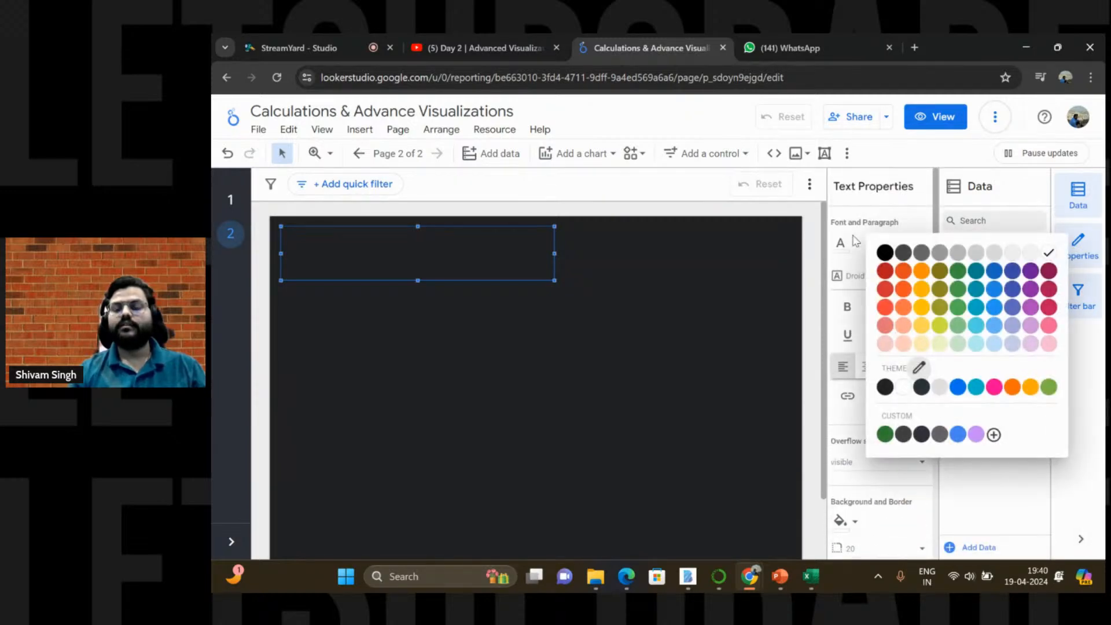
pyautogui.click(885, 271)
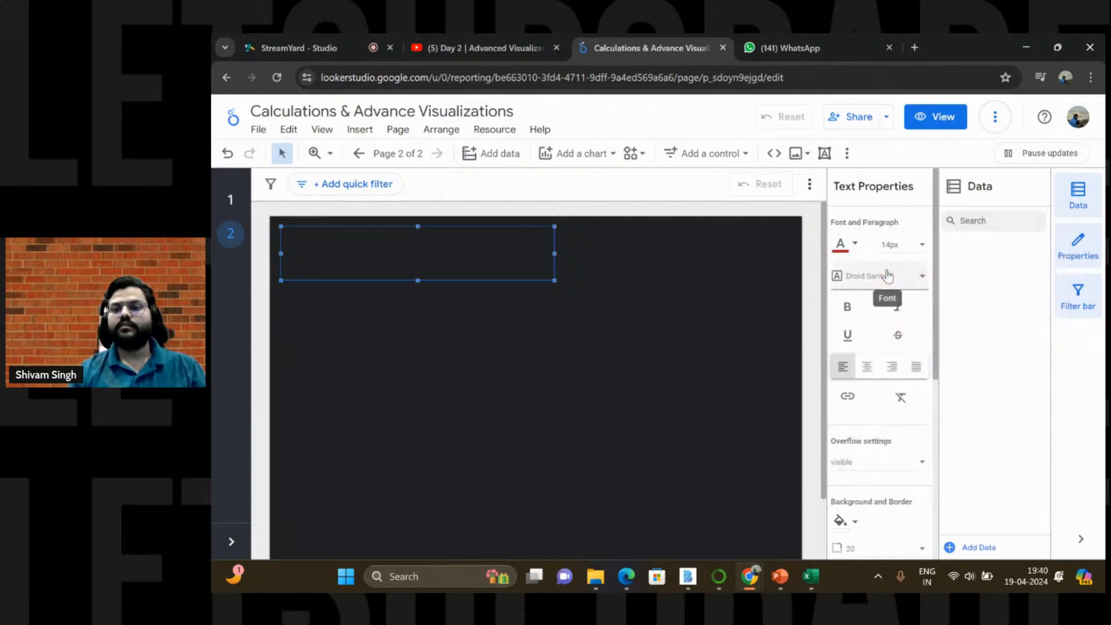
pyautogui.click(854, 248)
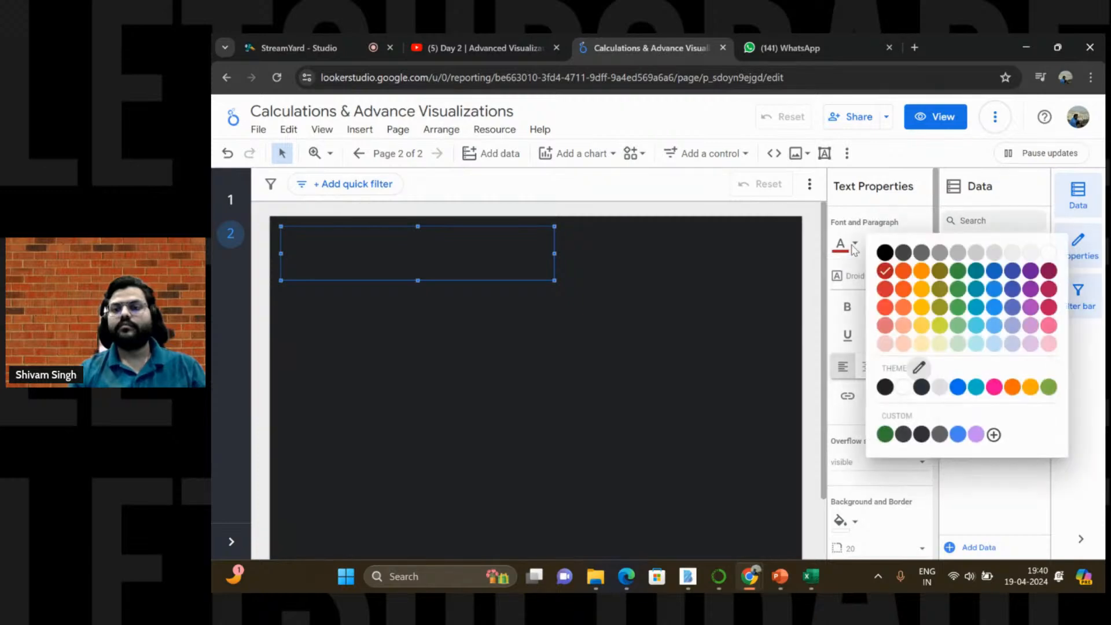
pyautogui.click(994, 436)
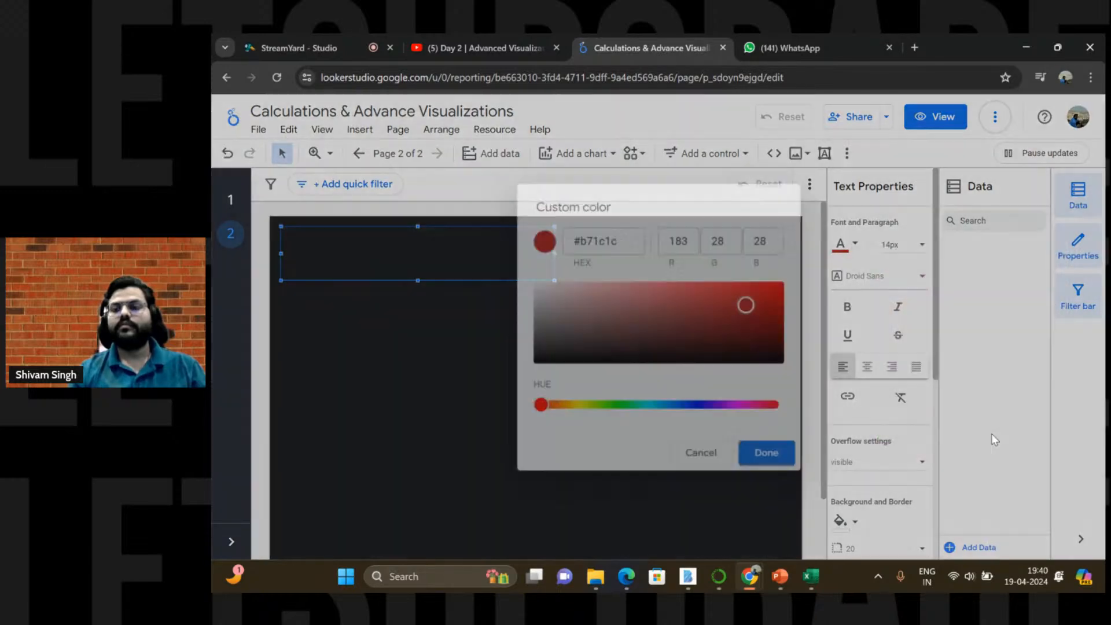
pyautogui.click(765, 455)
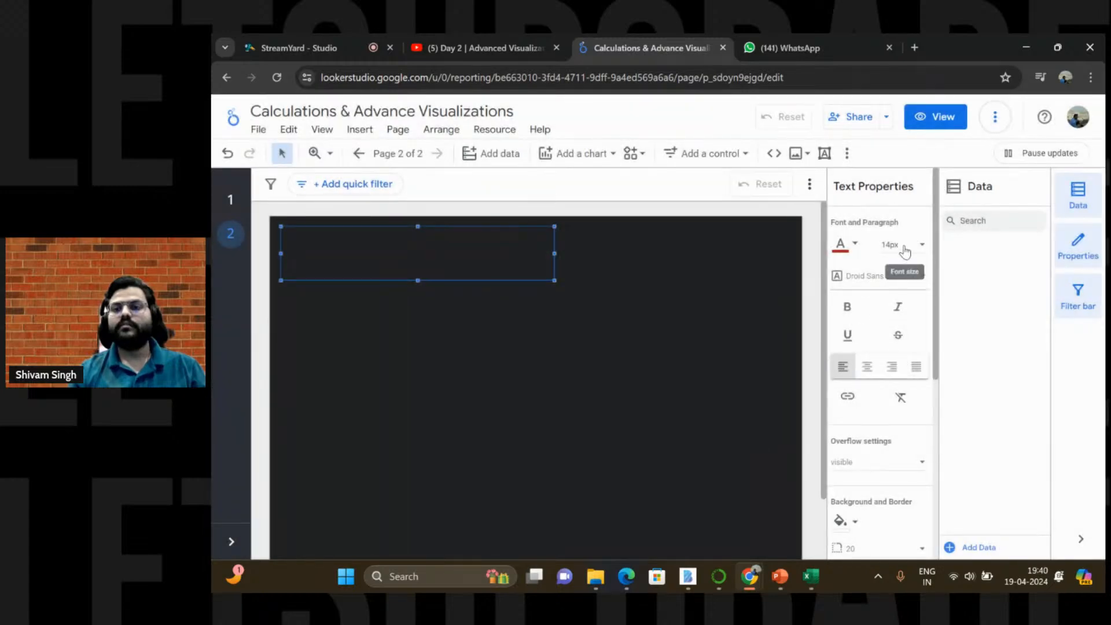
# Step: Set the empty text box's font size to 28px and centre its paragraph alignment
pyautogui.click(904, 245)
pyautogui.scroll(-2, 899, 331)
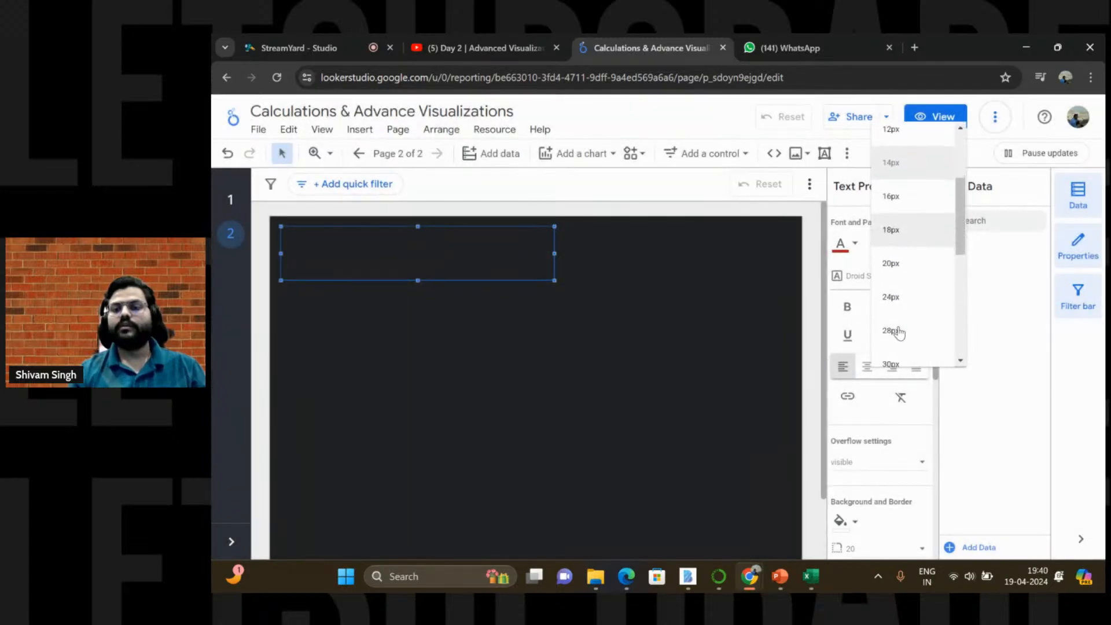
pyautogui.click(898, 331)
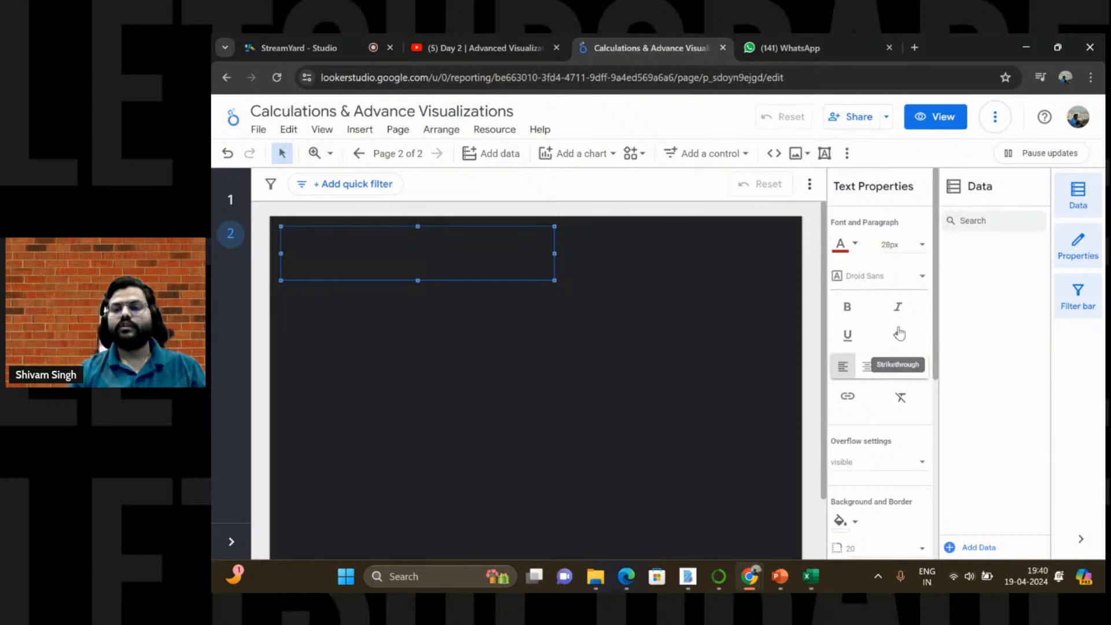
pyautogui.click(867, 365)
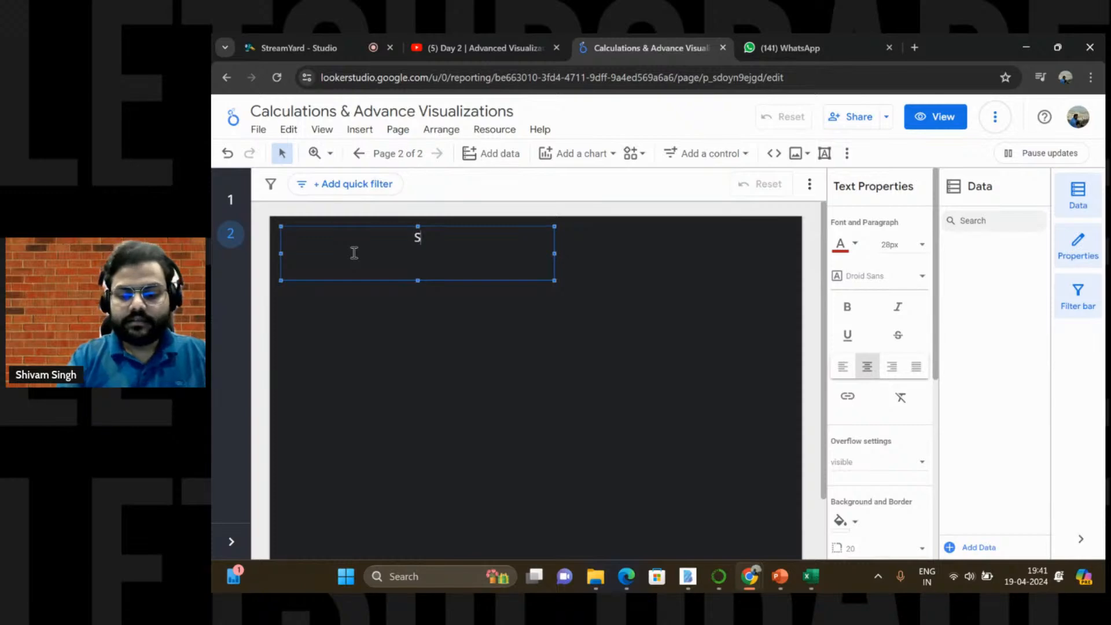
# Step: Enter the title "Sales Analysis Dashboard" in the text box
pyautogui.write('es A')
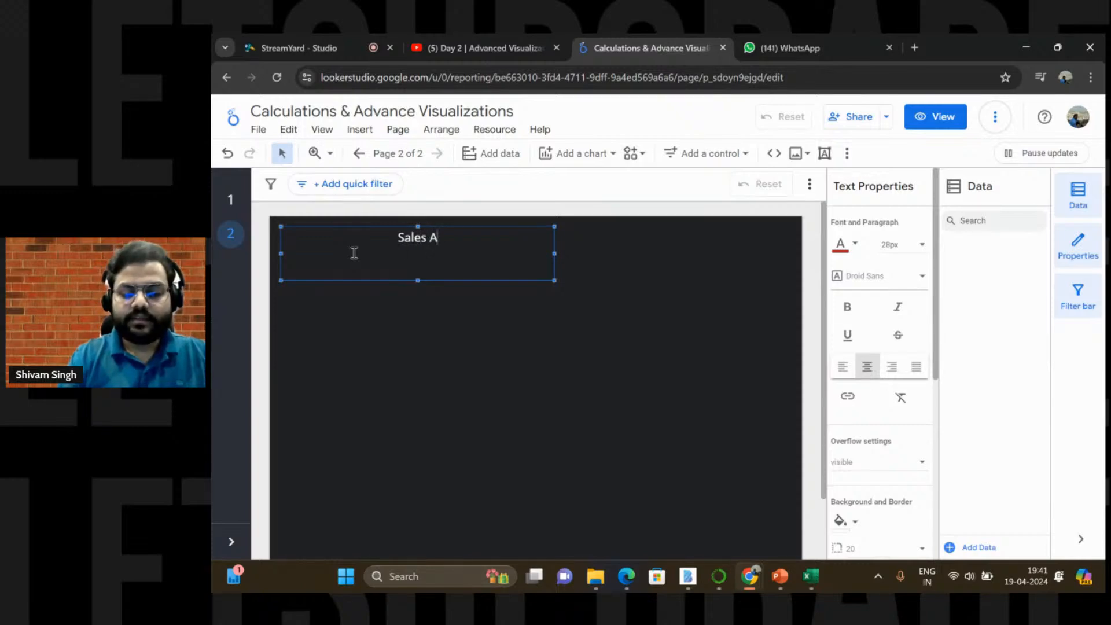
pyautogui.write('nalys')
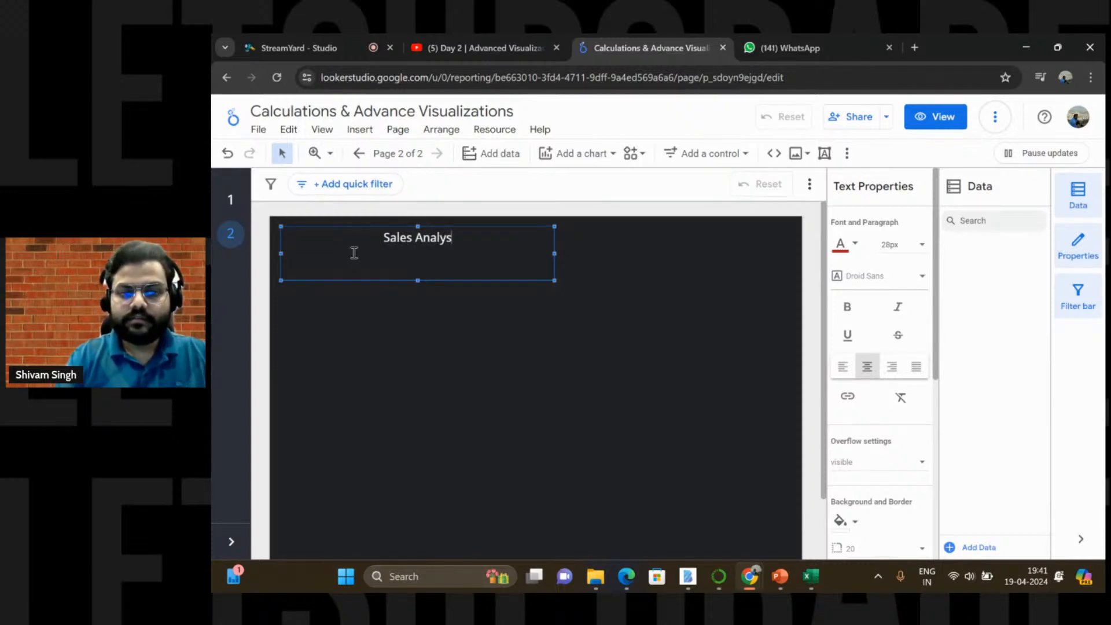
pyautogui.write('is Dash')
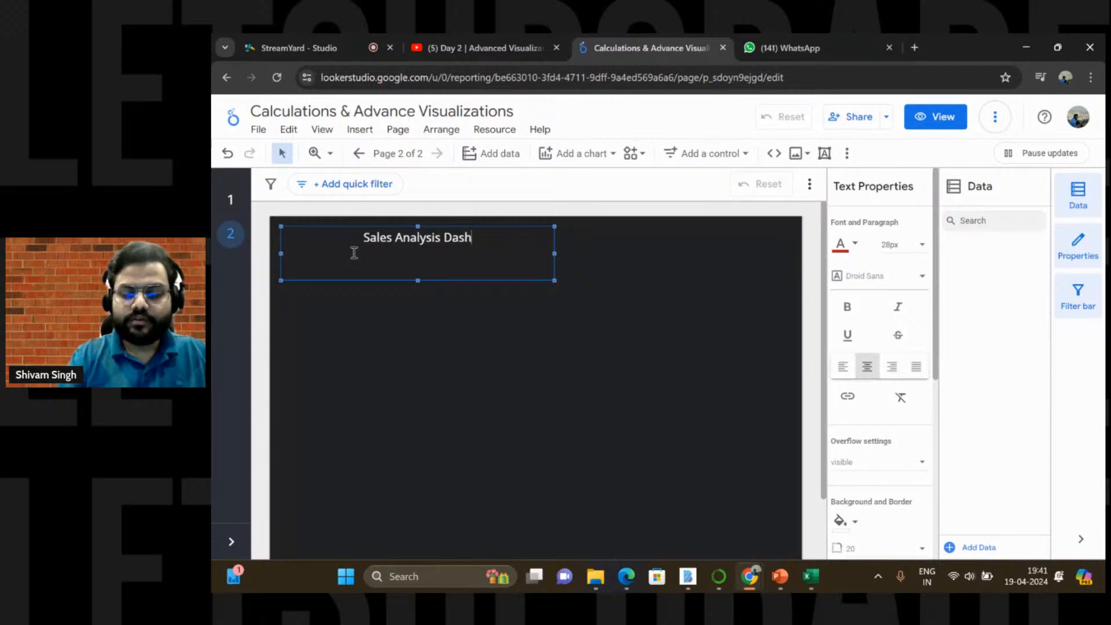
pyautogui.write('board')
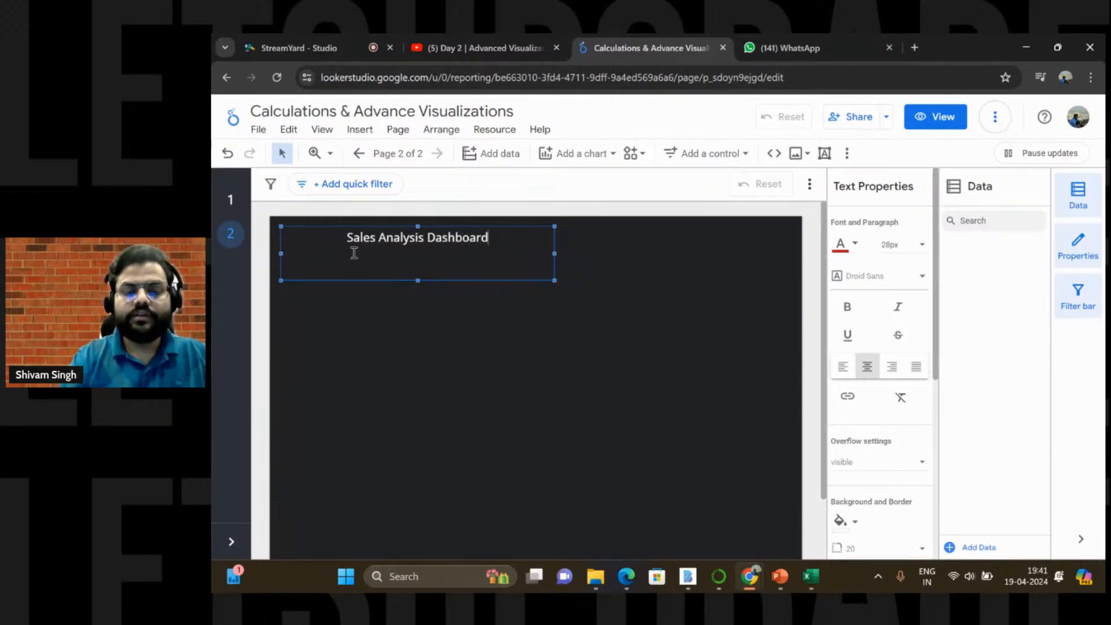
# Step: Try to apply the saved custom dark red to the whole title text
pyautogui.moveTo(500, 236); pyautogui.dragTo(353, 239)
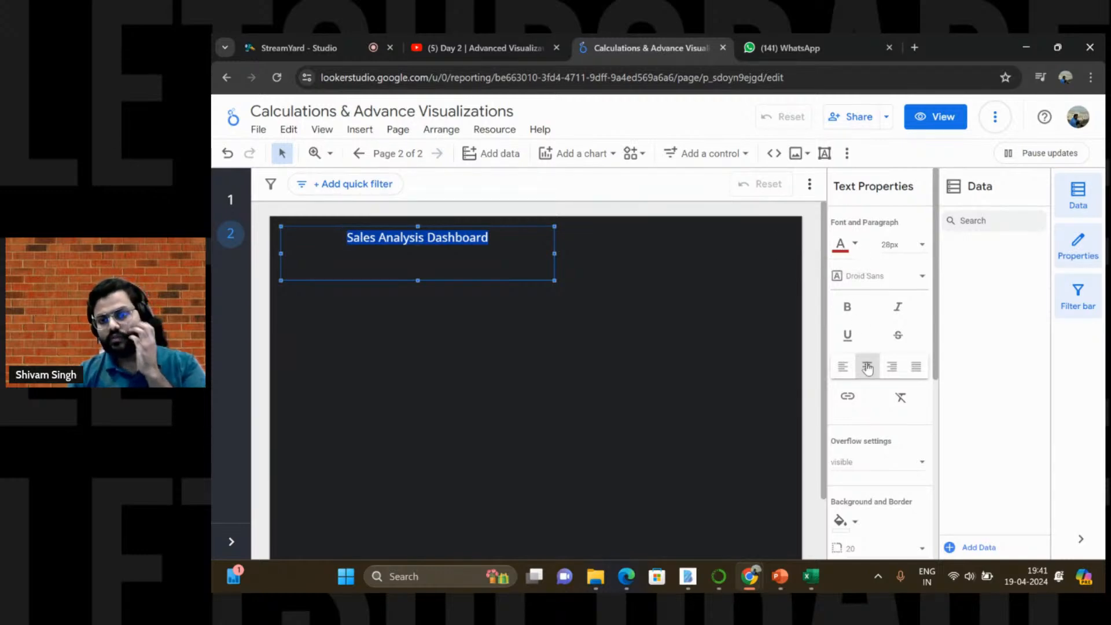
pyautogui.scroll(-3, 868, 368)
pyautogui.scroll(3, 870, 369)
pyautogui.click(857, 245)
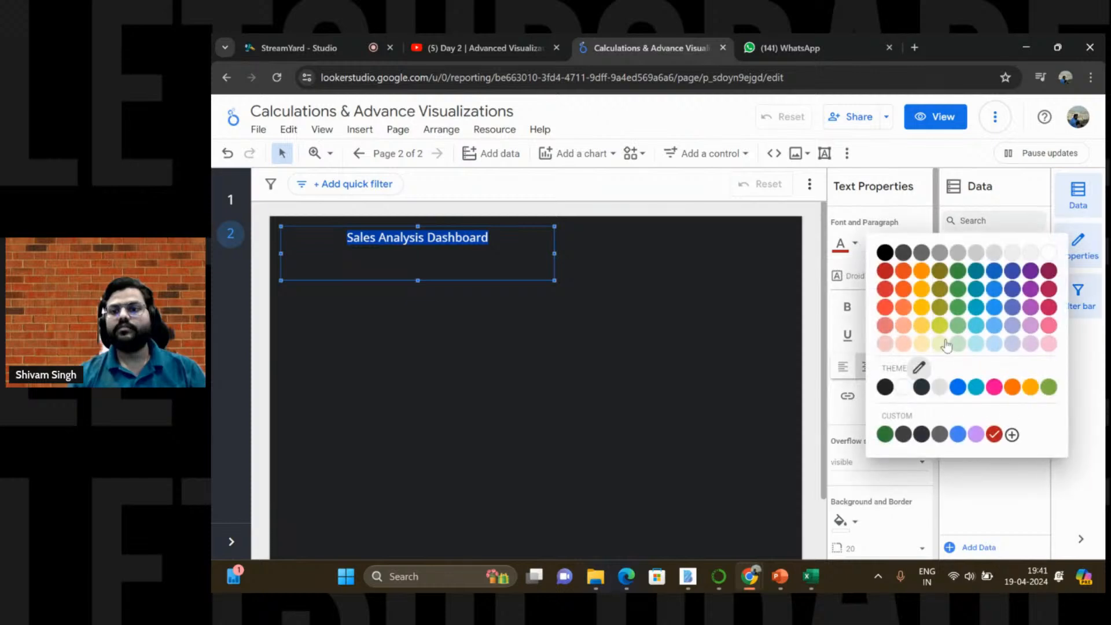
pyautogui.click(994, 436)
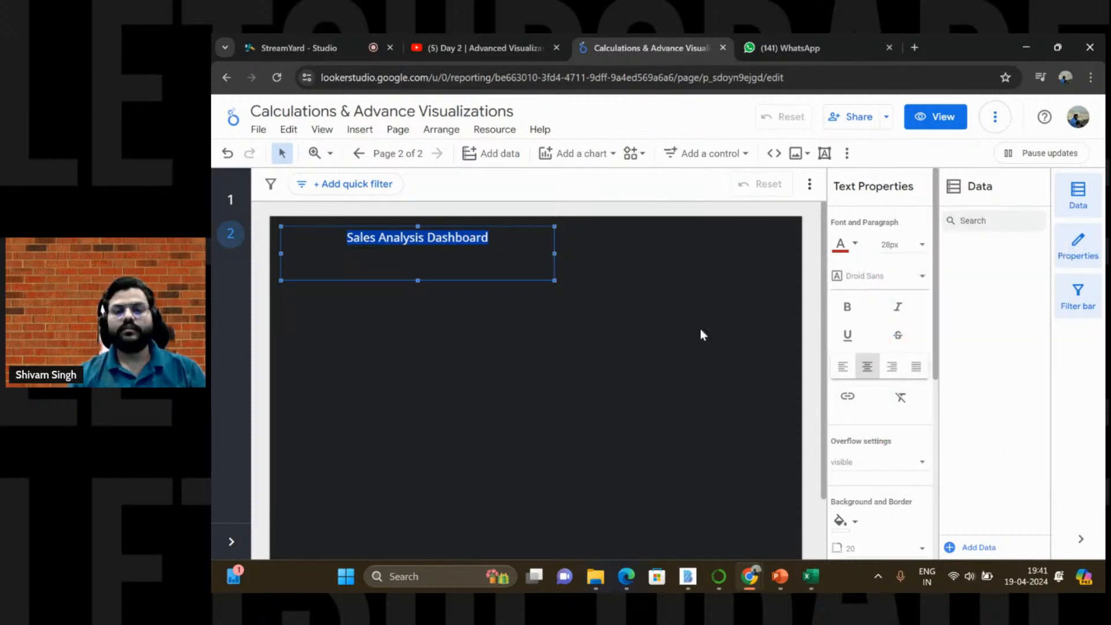
# Step: Shrink the title's text box and make the title text 40px and bold
pyautogui.moveTo(553, 281); pyautogui.dragTo(508, 269)
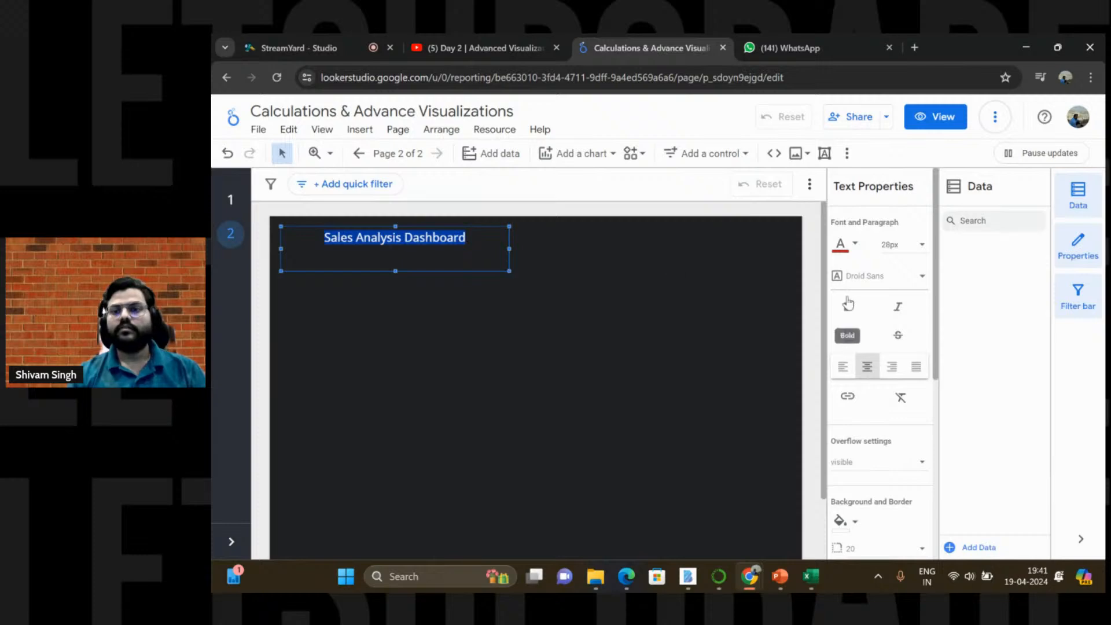
pyautogui.click(914, 246)
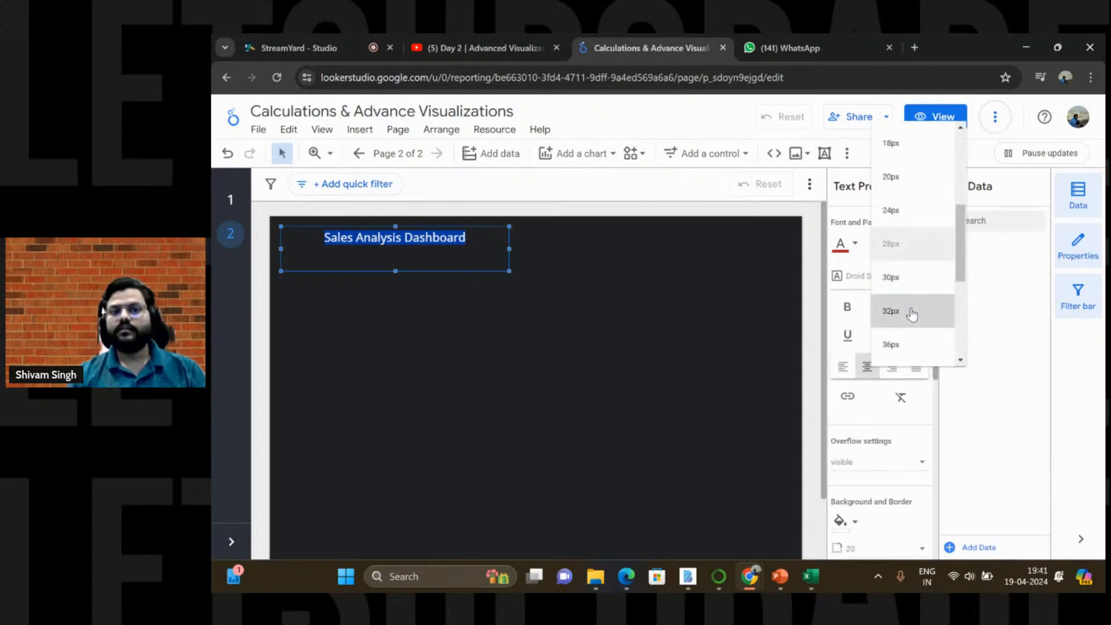
pyautogui.click(913, 313)
pyautogui.click(917, 246)
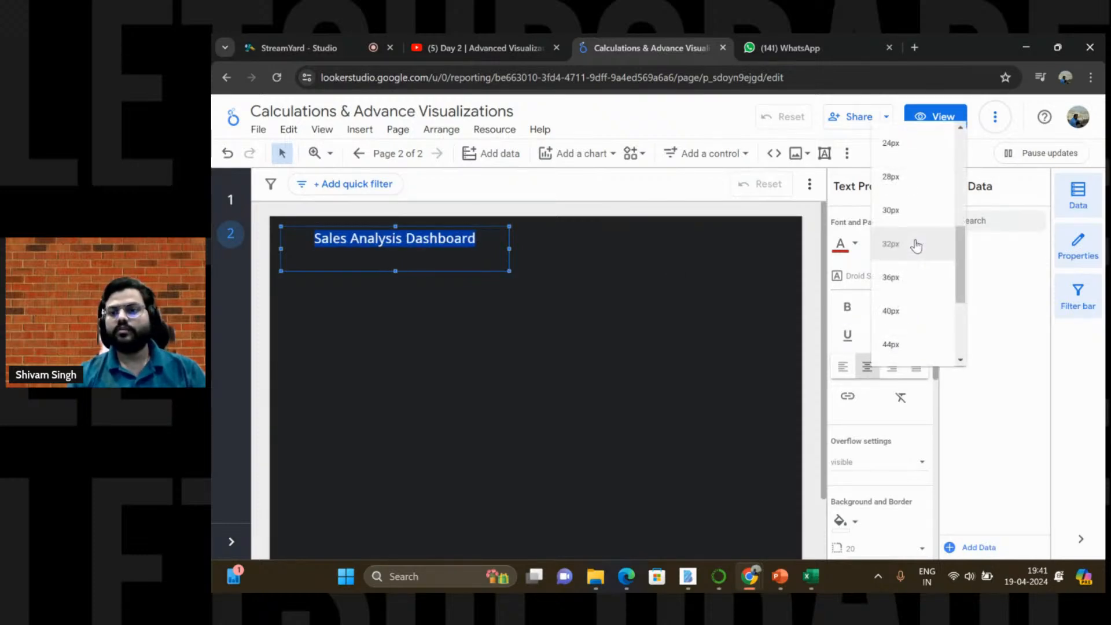
pyautogui.click(899, 313)
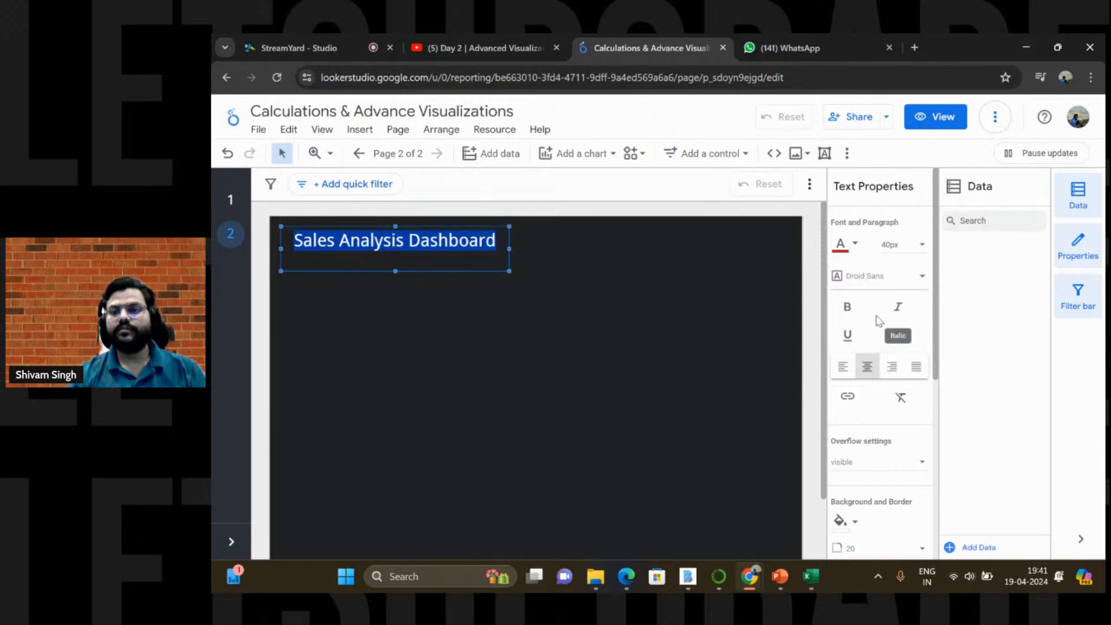
pyautogui.click(847, 307)
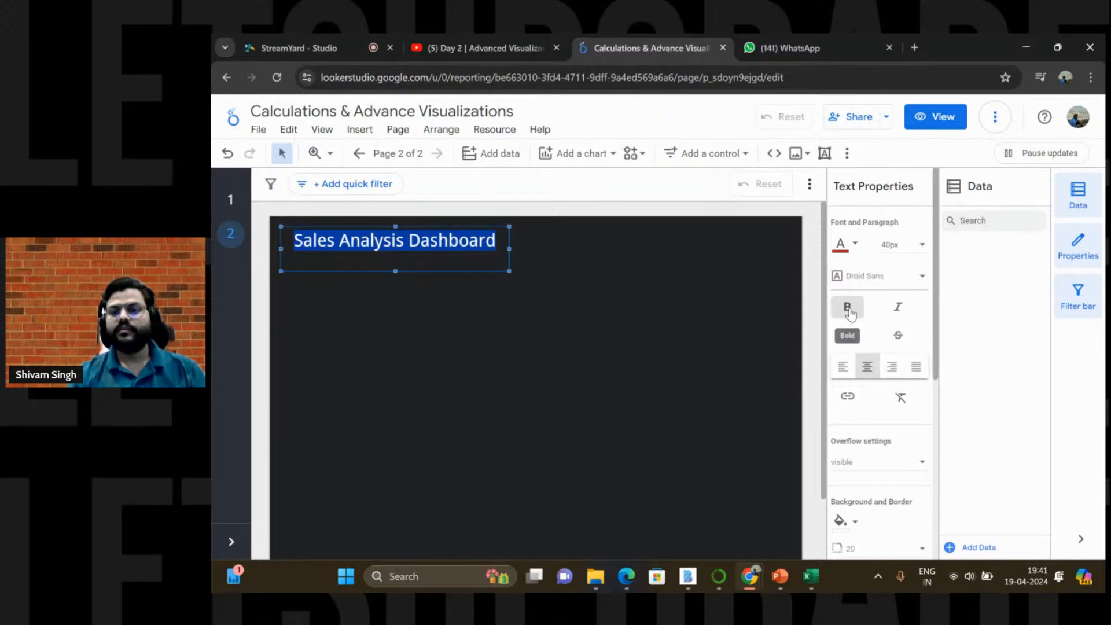
# Step: Change the title's font to Comic Sans MS and widen its text box slightly to fit the text
pyautogui.click(907, 284)
pyautogui.scroll(4, 873, 410)
pyautogui.click(867, 423)
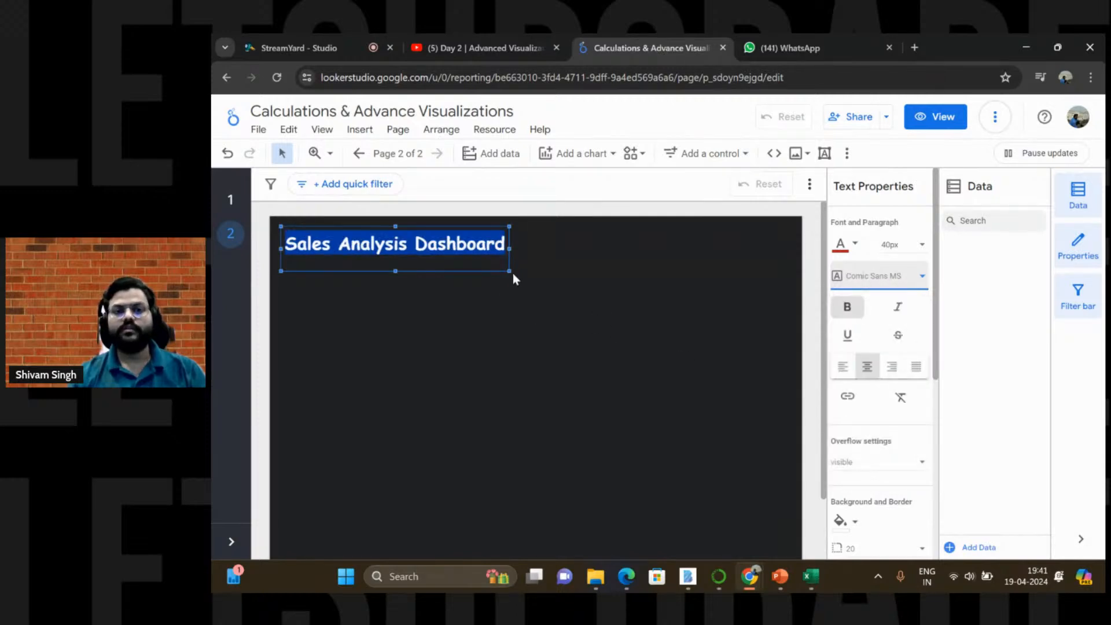
pyautogui.moveTo(509, 270); pyautogui.dragTo(521, 265)
pyautogui.click(453, 295)
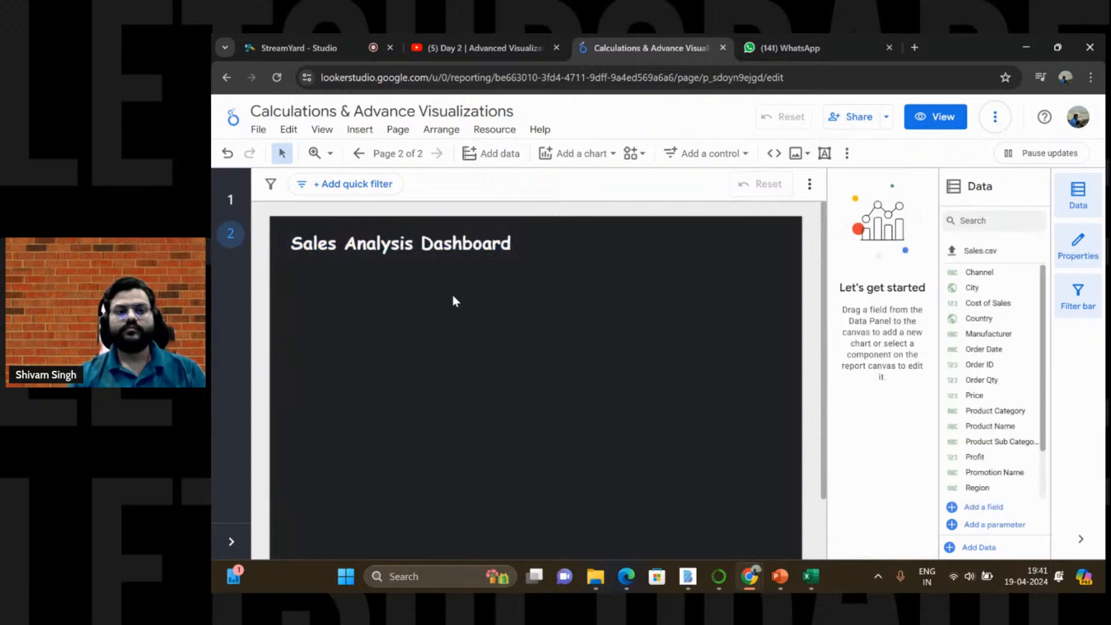
# Step: Recolour the "Sales Analysis Dashboard" title with the custom red #aa1818
pyautogui.click(417, 231)
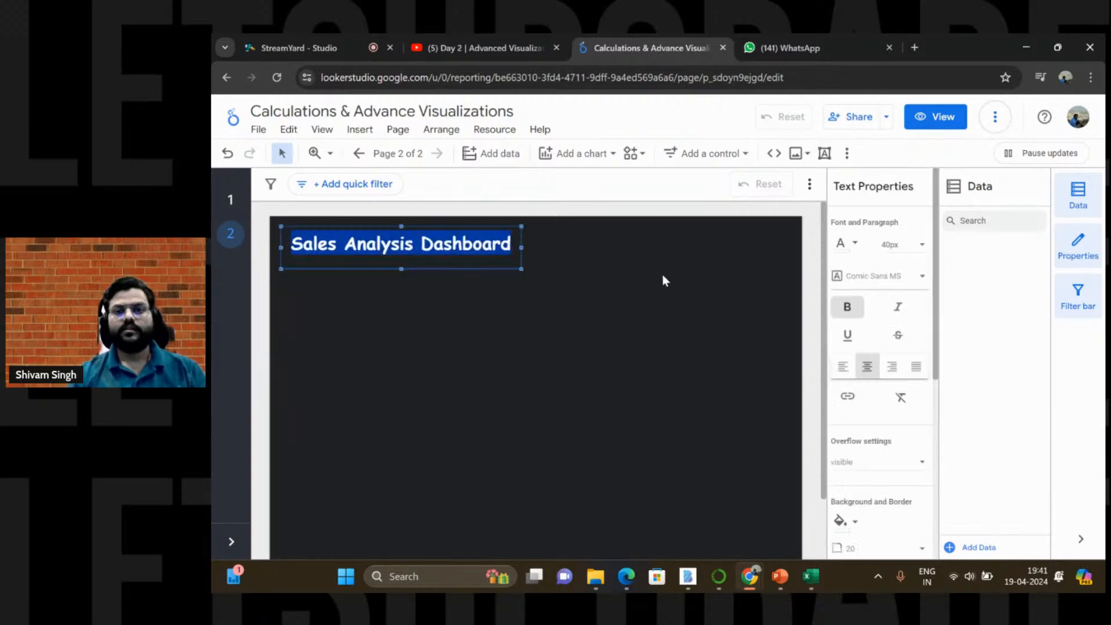
pyautogui.click(856, 244)
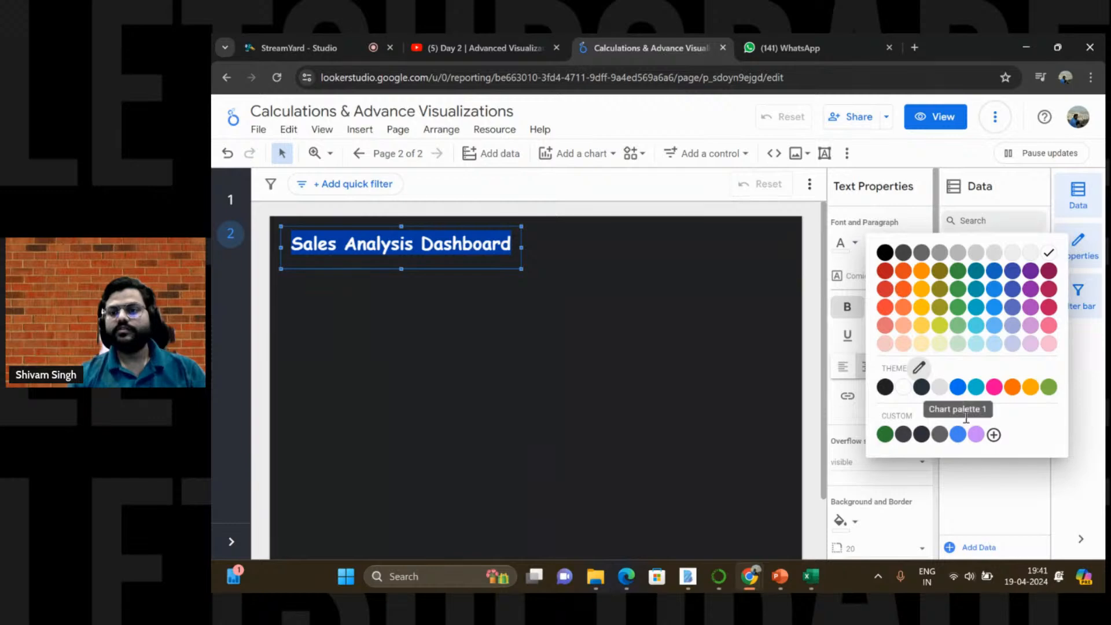
pyautogui.click(994, 435)
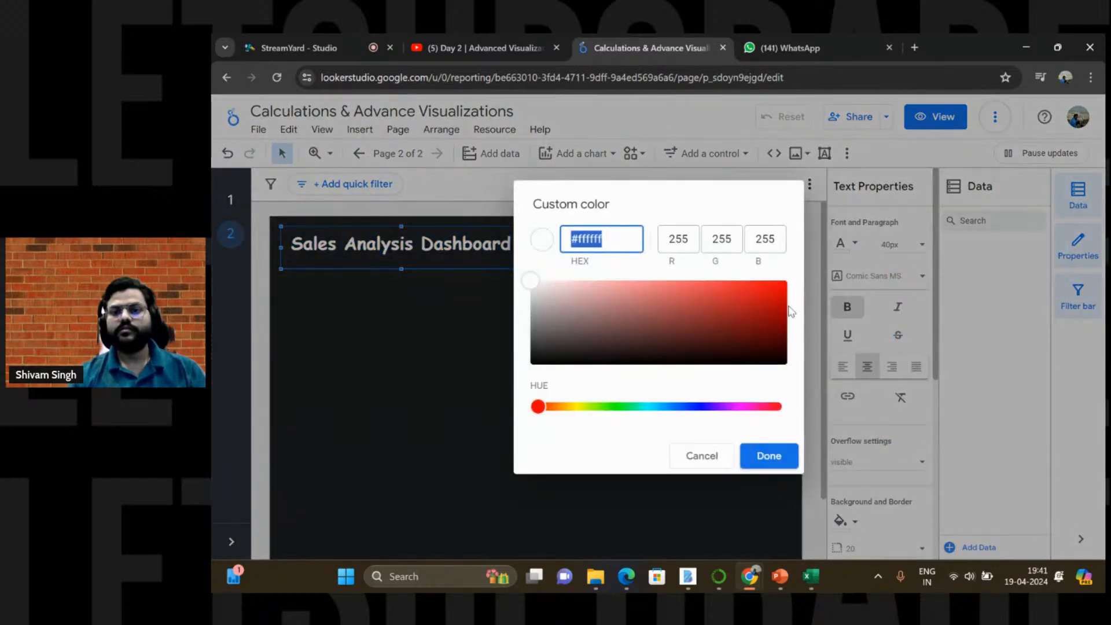
pyautogui.click(768, 294)
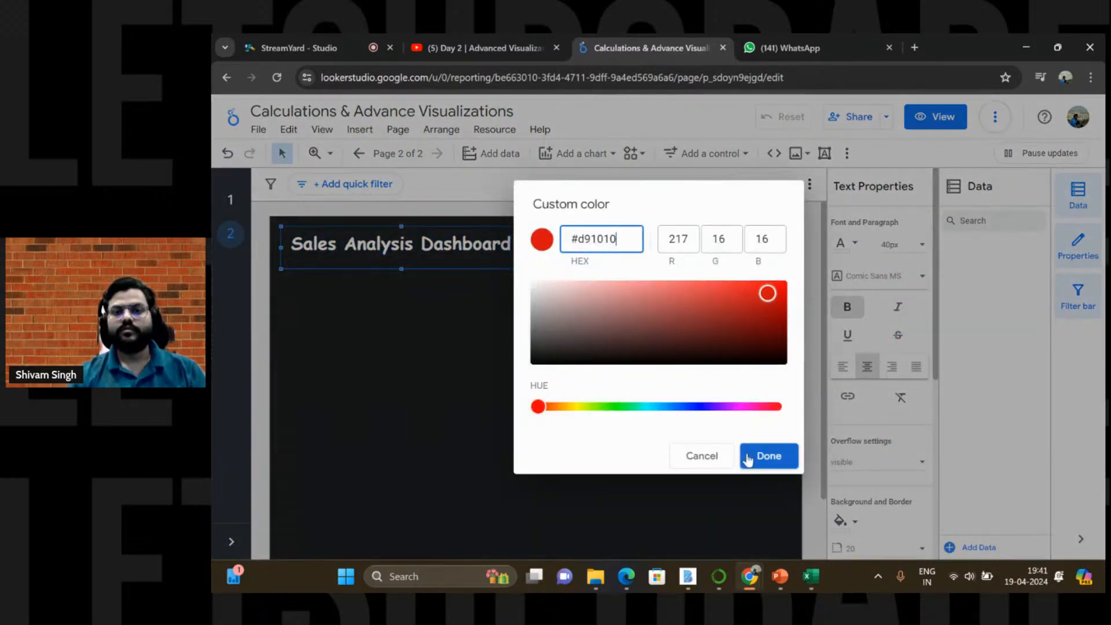
pyautogui.click(752, 312)
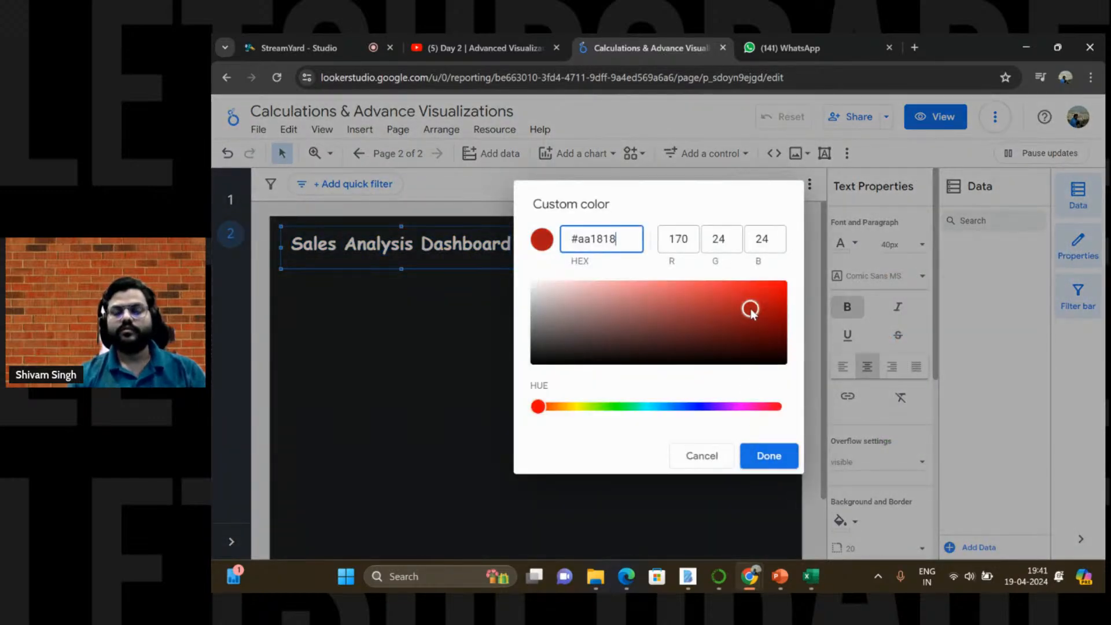
pyautogui.click(765, 461)
pyautogui.click(492, 377)
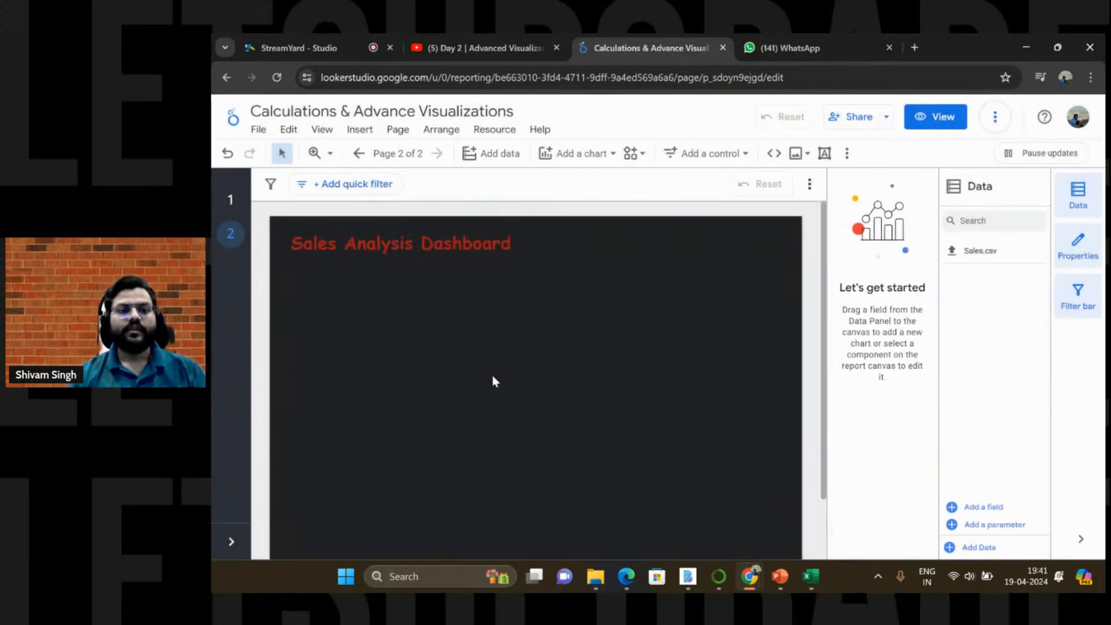
# Step: Set the title text box's border radius to 25
pyautogui.click(388, 246)
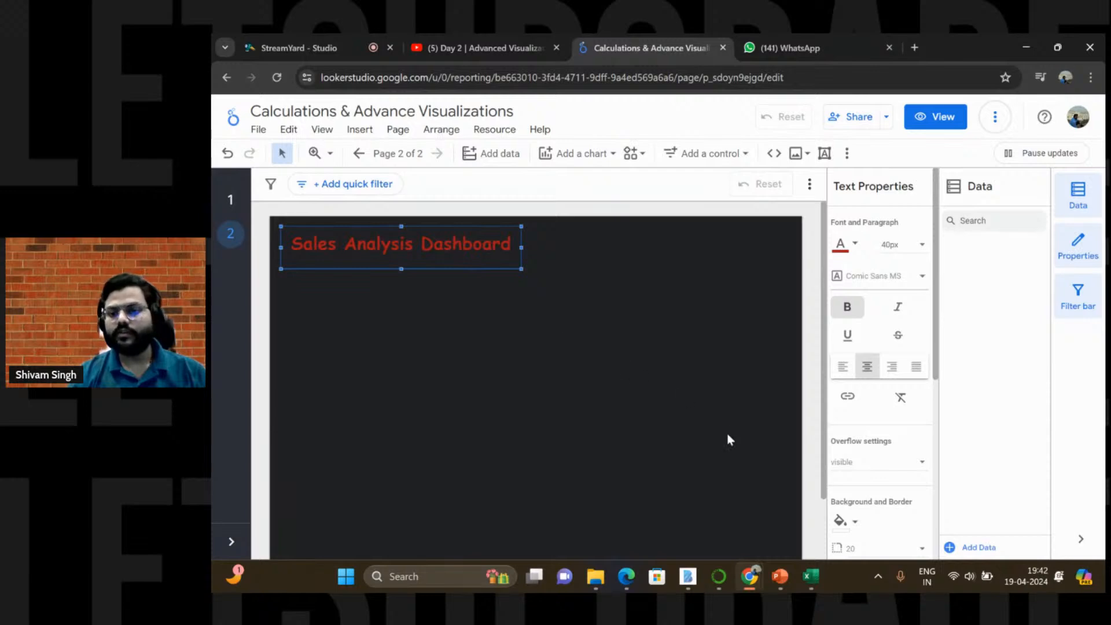
pyautogui.scroll(-2, 844, 462)
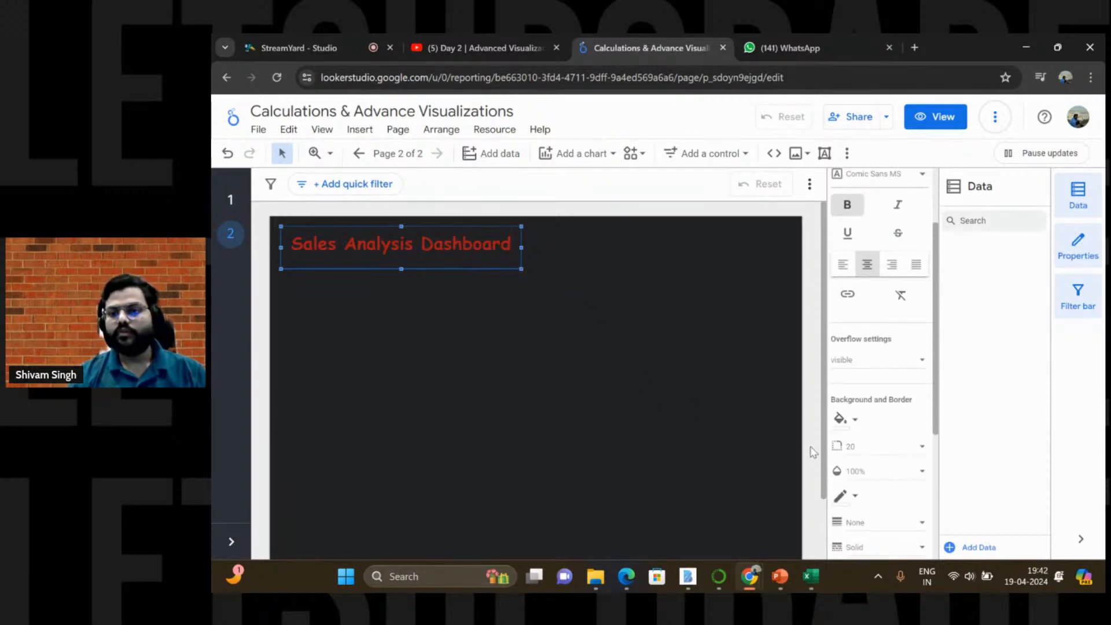
pyautogui.click(855, 455)
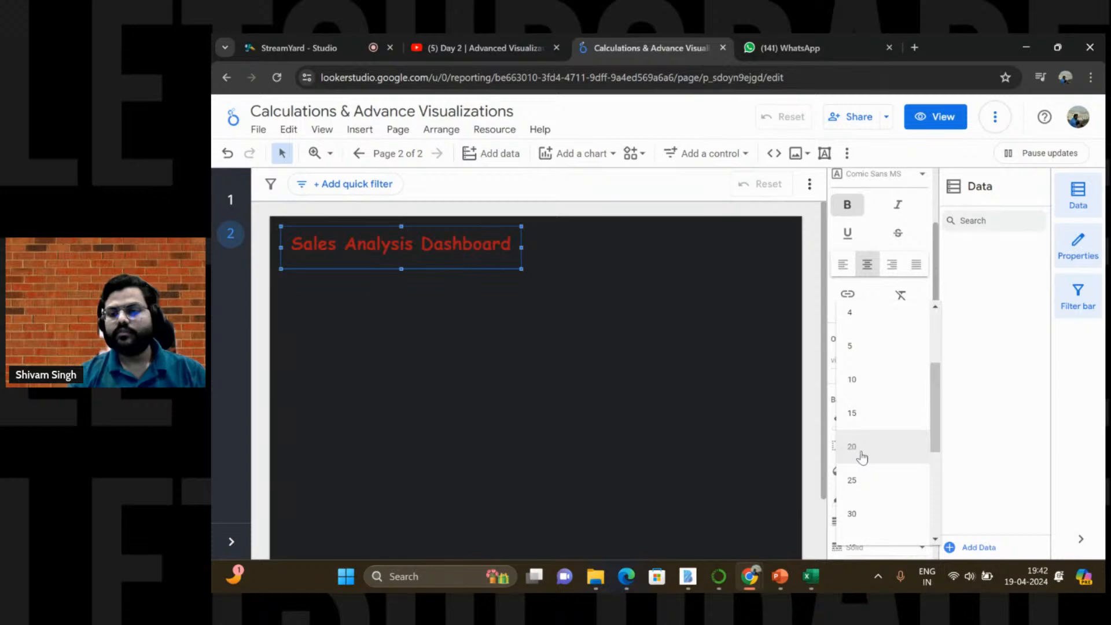
pyautogui.click(877, 479)
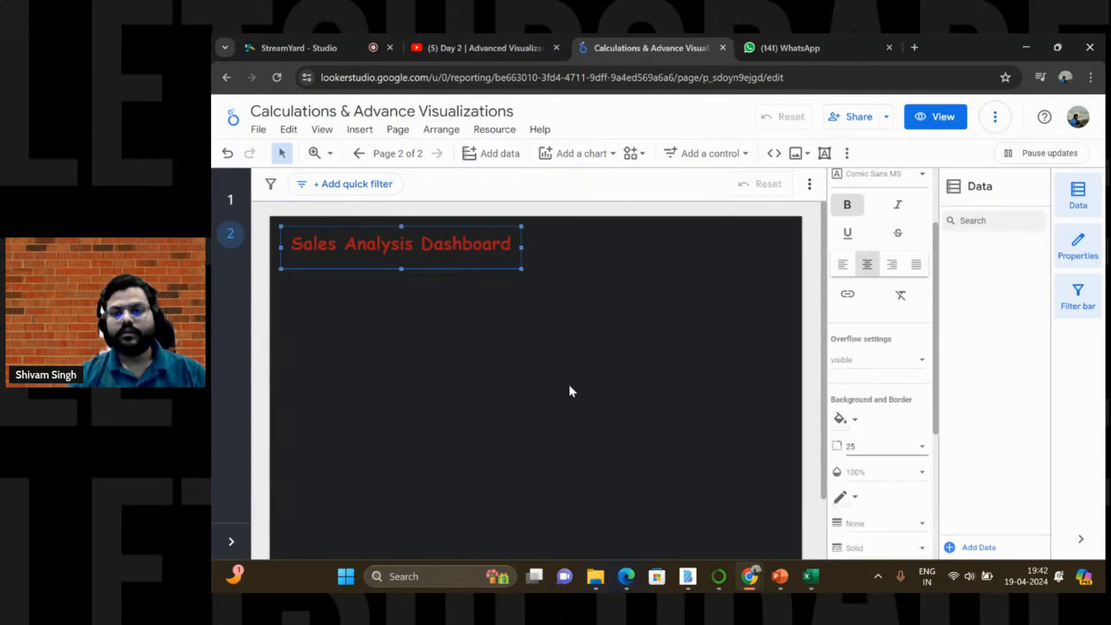
# Step: Keep the title text box's opacity at 100% and try red and orange as its border colour
pyautogui.scroll(-1, 895, 478)
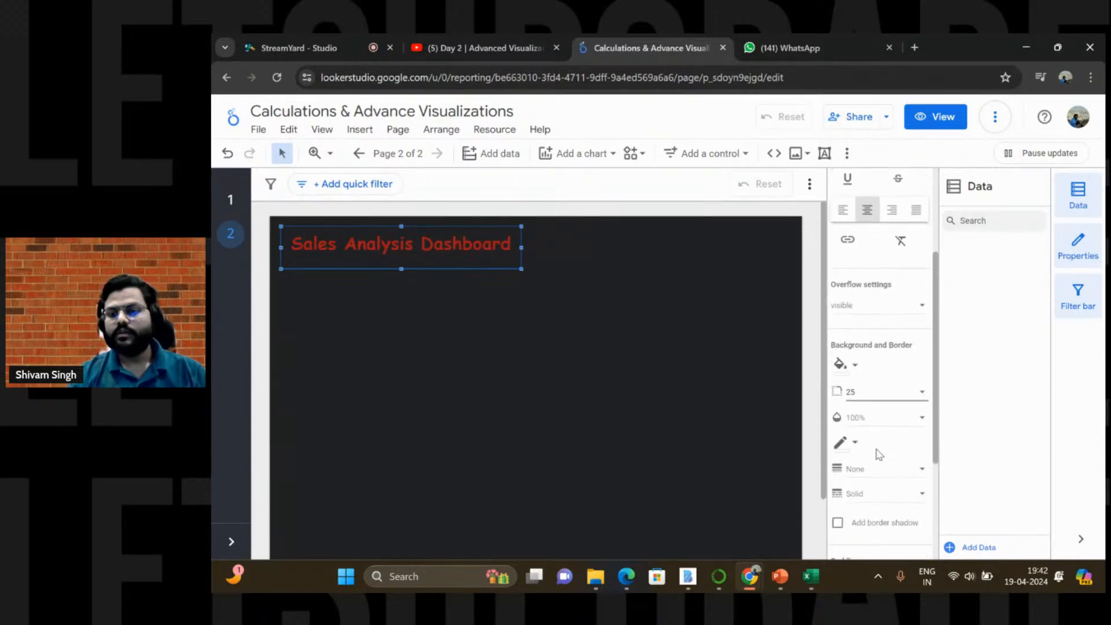
pyautogui.click(871, 426)
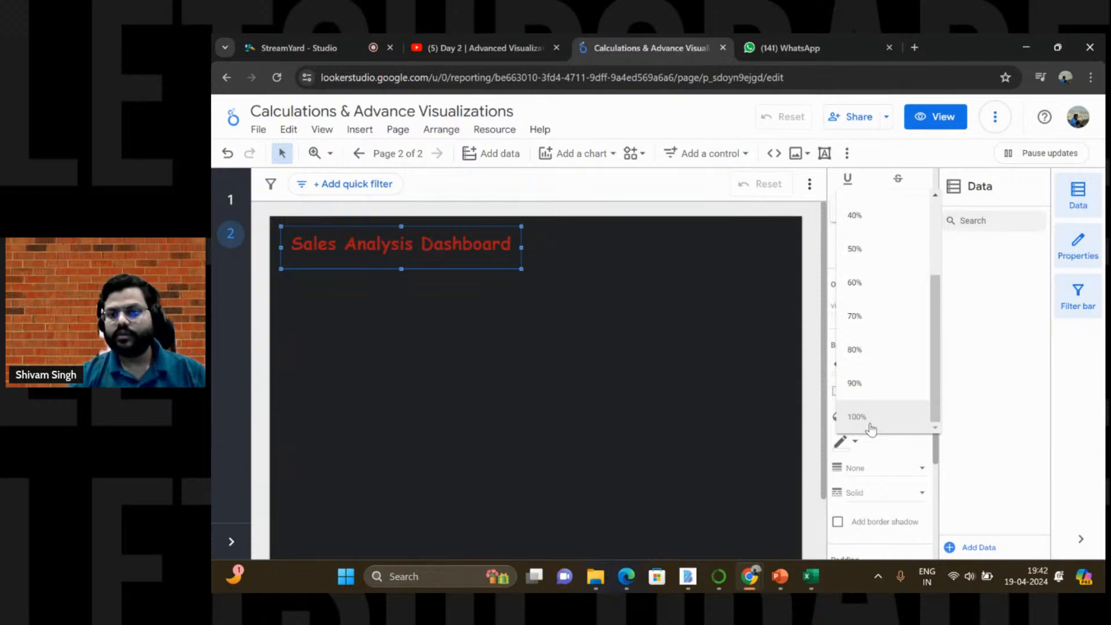
pyautogui.click(871, 428)
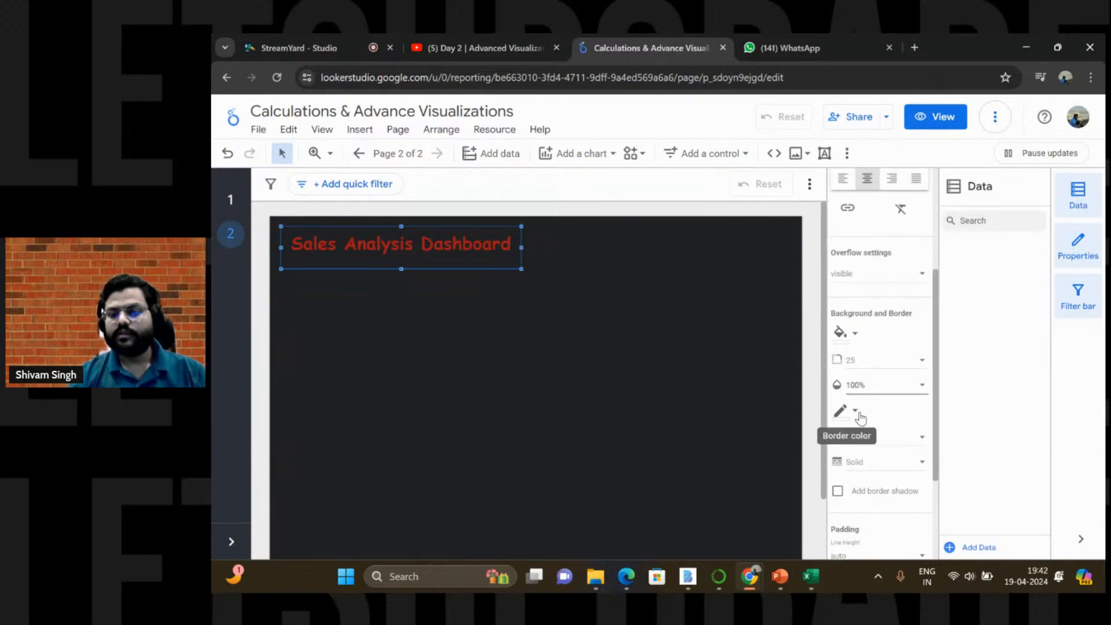
pyautogui.click(860, 416)
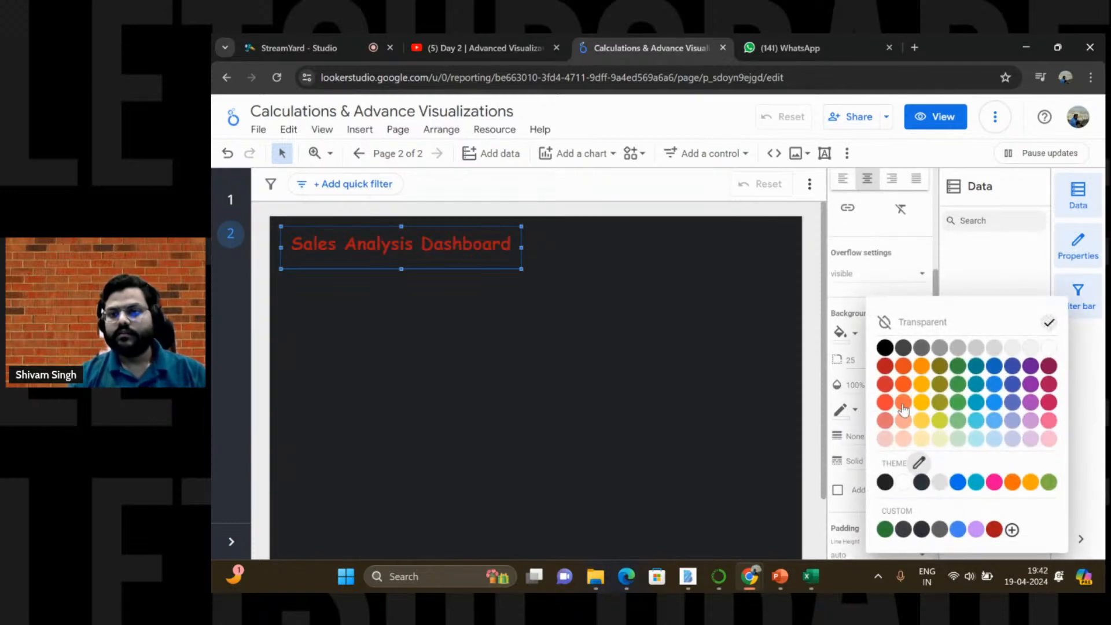
pyautogui.click(888, 389)
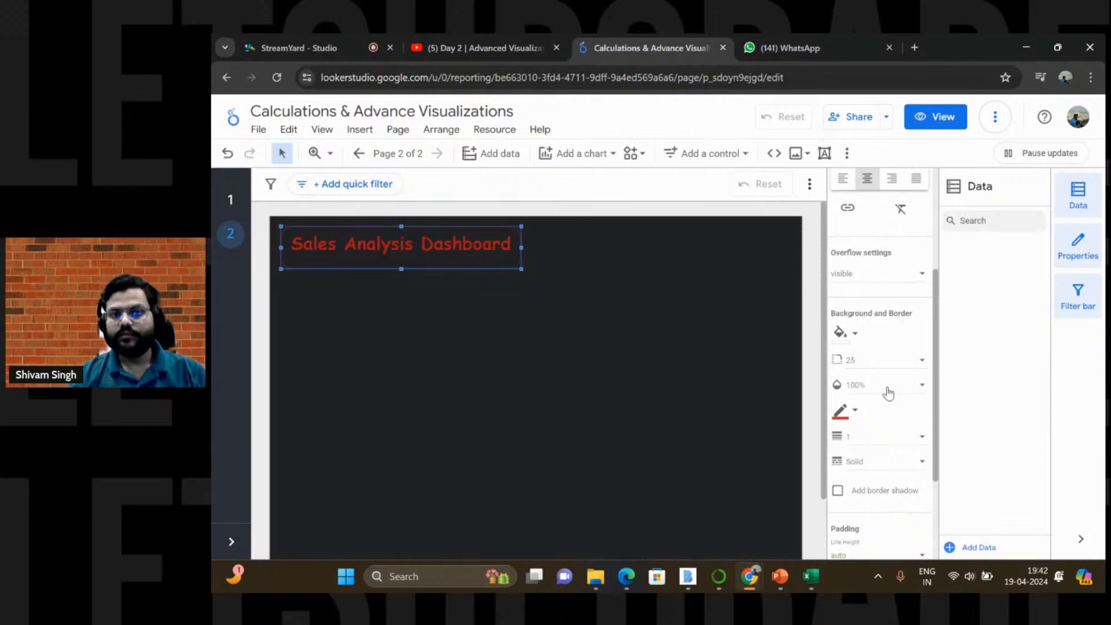
pyautogui.click(856, 412)
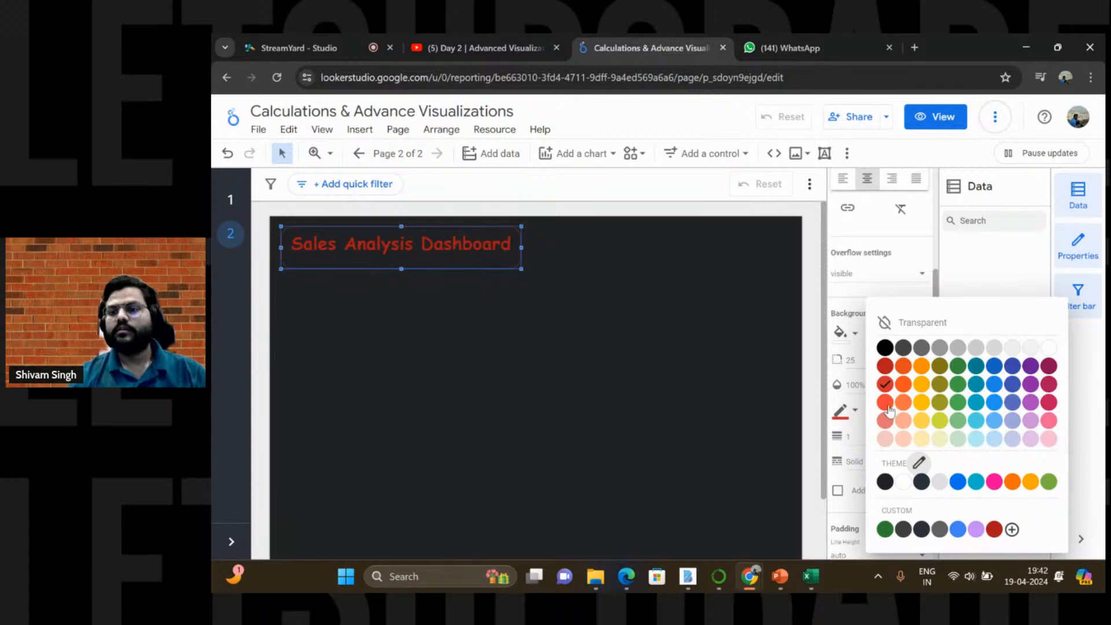
pyautogui.click(903, 387)
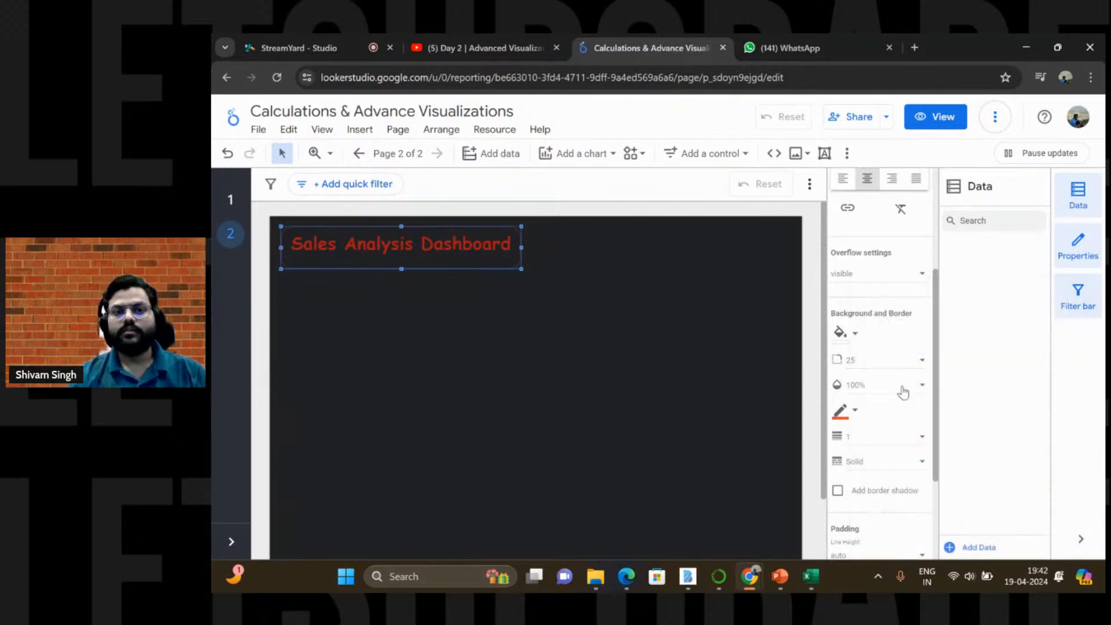
# Step: Set the title text box's border colour to the theme's near-black
pyautogui.click(851, 411)
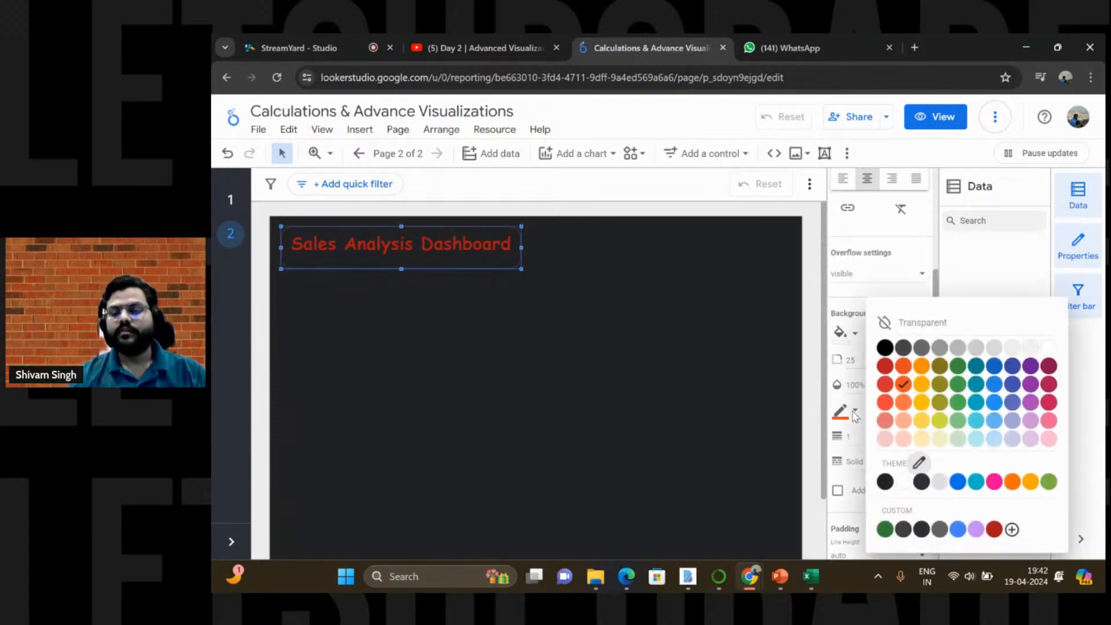
pyautogui.click(885, 481)
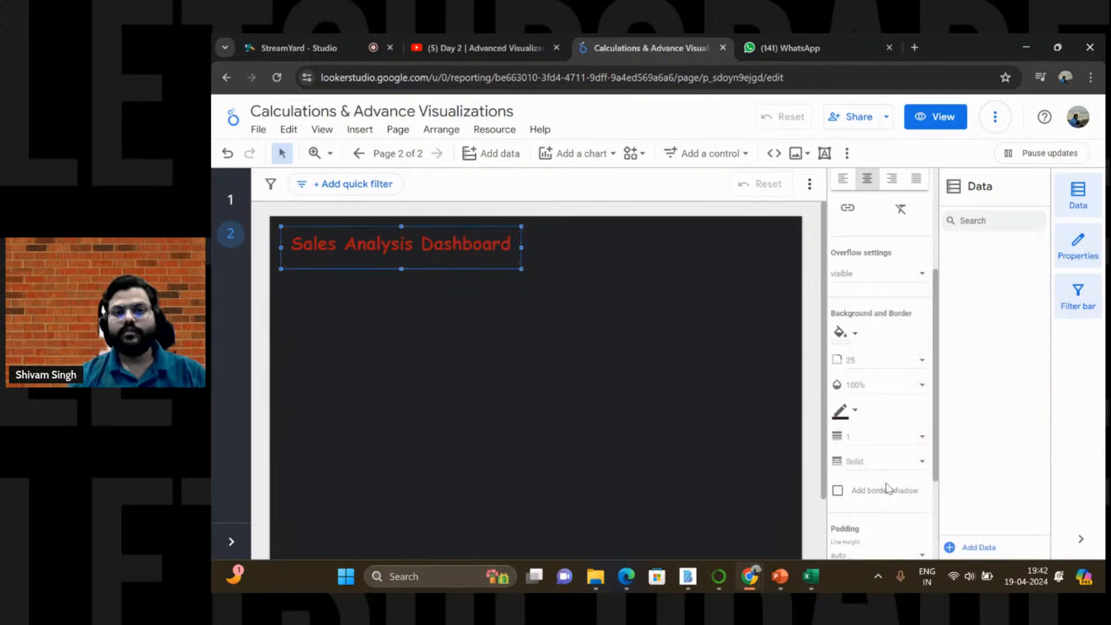
pyautogui.scroll(-1, 871, 439)
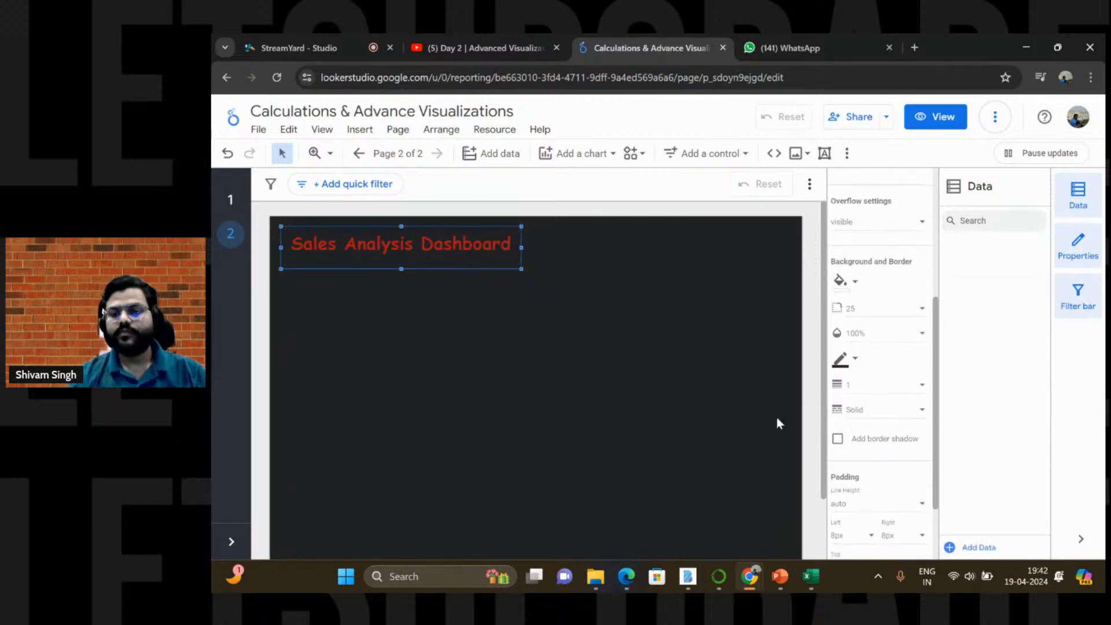
pyautogui.click(745, 412)
# Step: Duplicate the title text box, place the copy directly below the original, and resize it into a tall, narrow panel
pyautogui.click(503, 258)
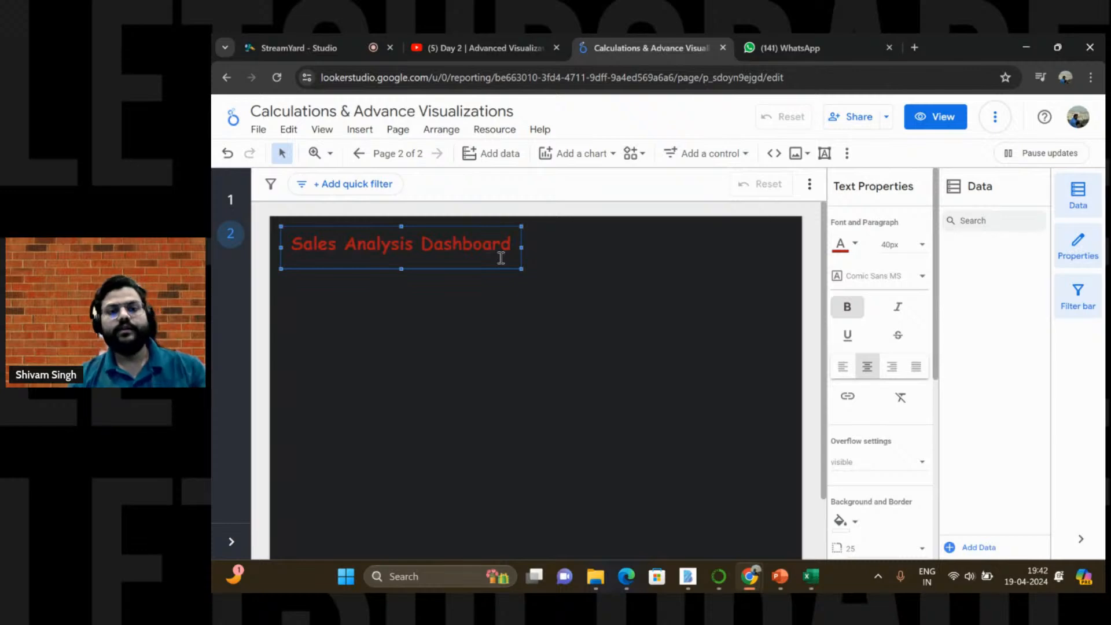
pyautogui.hotkey('ctrl', 'c')
pyautogui.hotkey('ctrl', 'v')
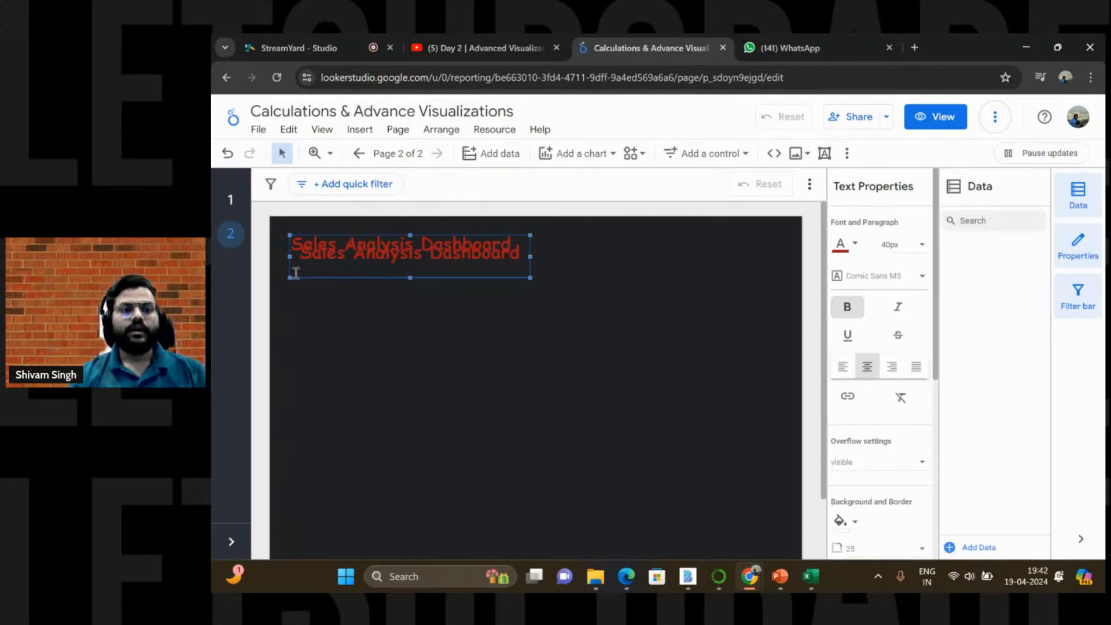
pyautogui.moveTo(291, 274); pyautogui.dragTo(286, 309)
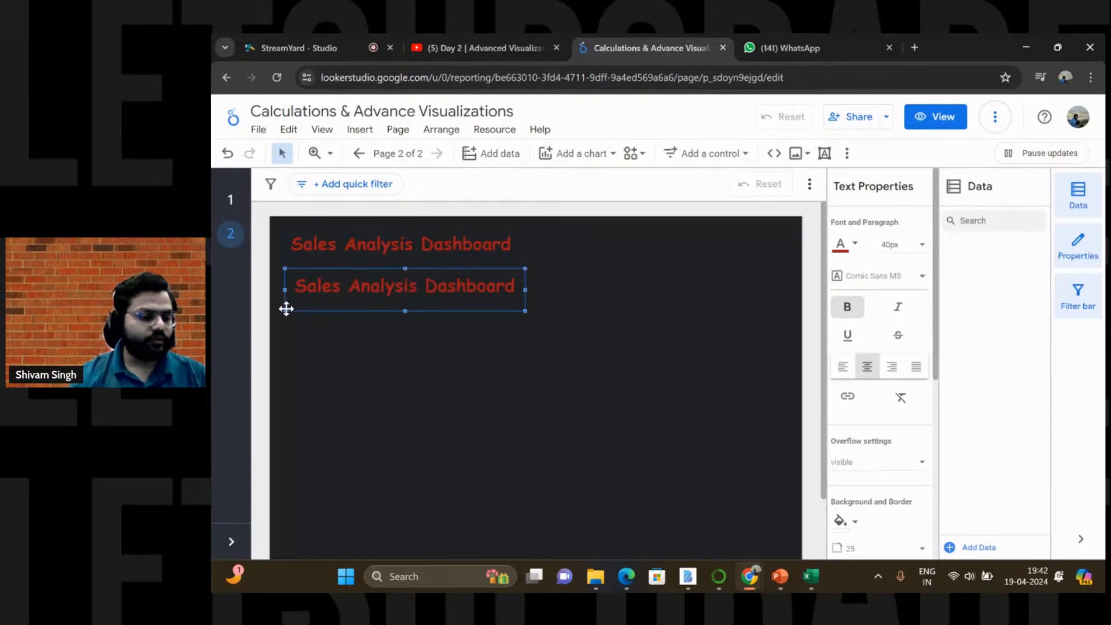
pyautogui.moveTo(405, 311); pyautogui.dragTo(380, 482)
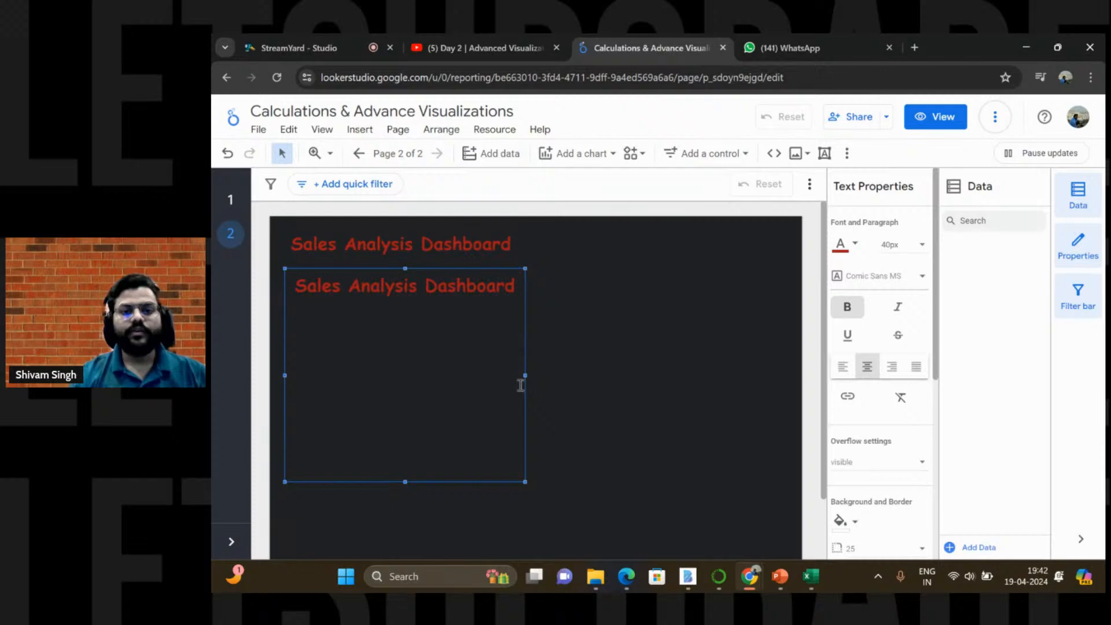
pyautogui.moveTo(525, 379); pyautogui.dragTo(417, 373)
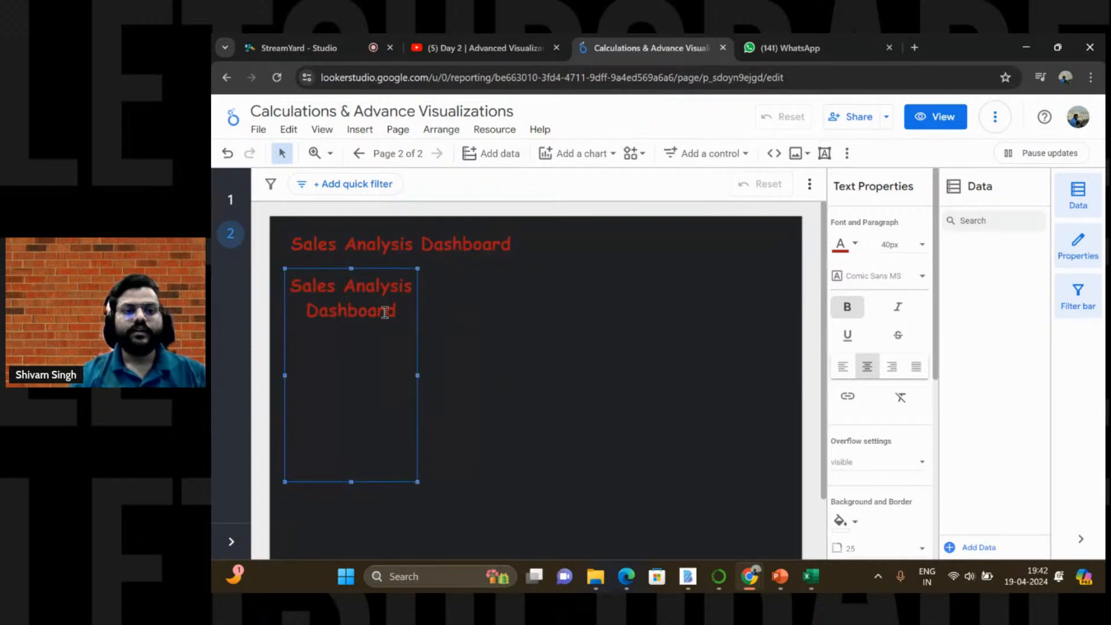
# Step: Clear all the text from the tall duplicated text box and undo the link pasted into it
pyautogui.moveTo(402, 311); pyautogui.dragTo(295, 291)
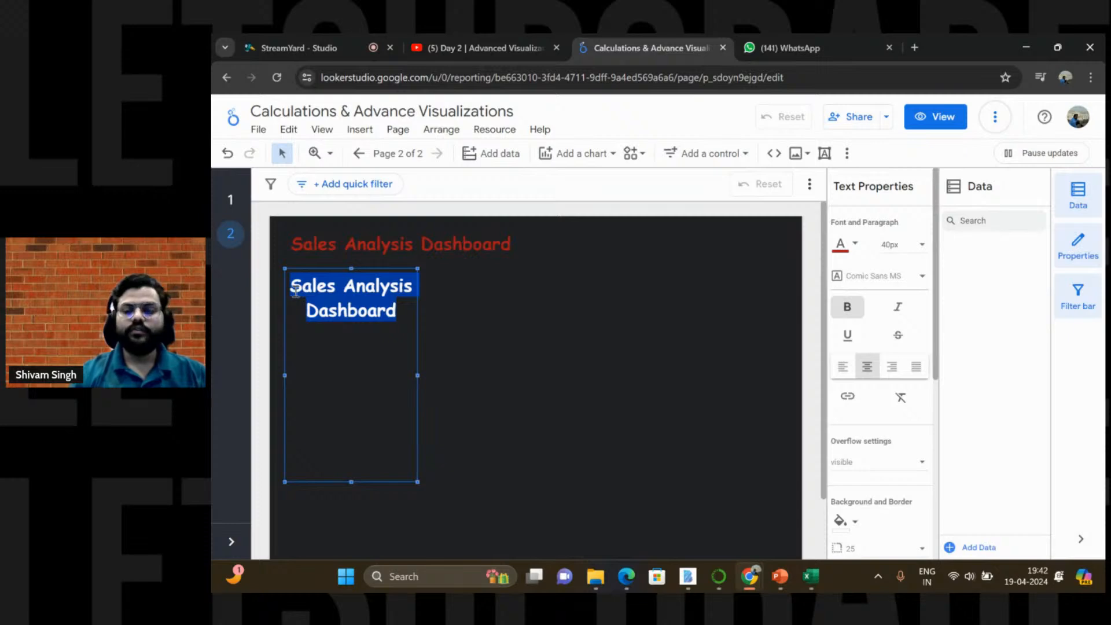
pyautogui.press('BackSpace')
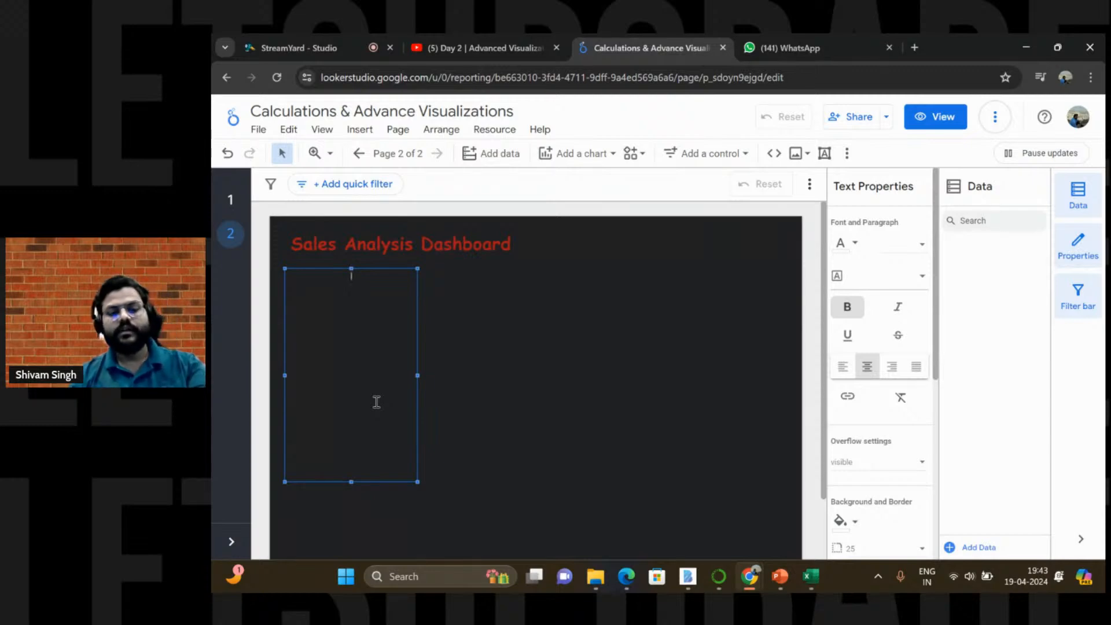
pyautogui.hotkey('ctrl', 'v')
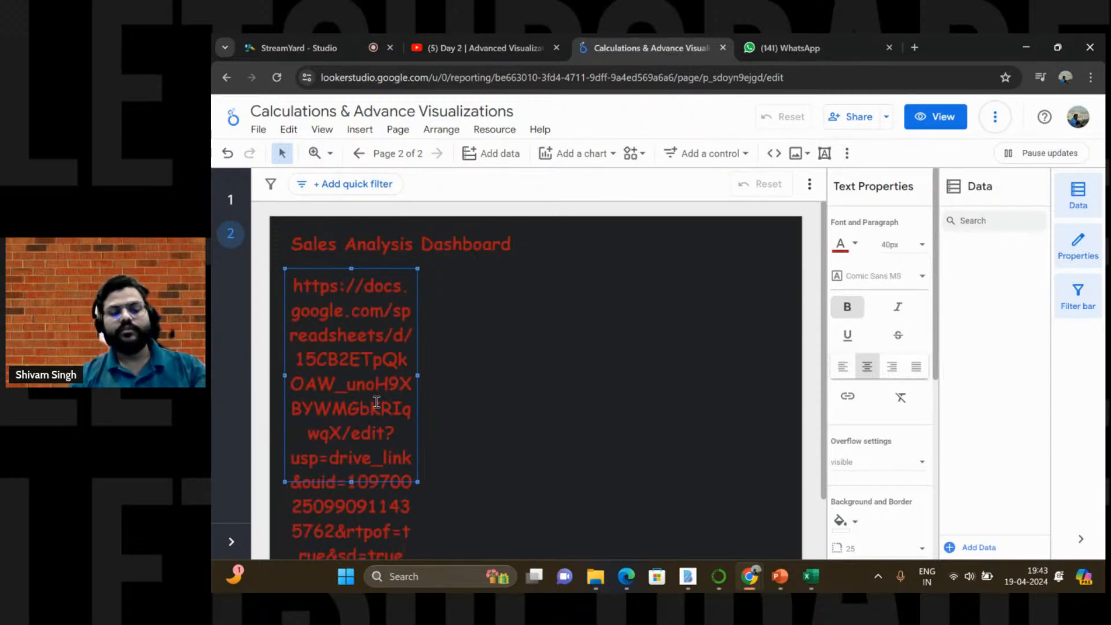
pyautogui.hotkey('ctrl', 'z')
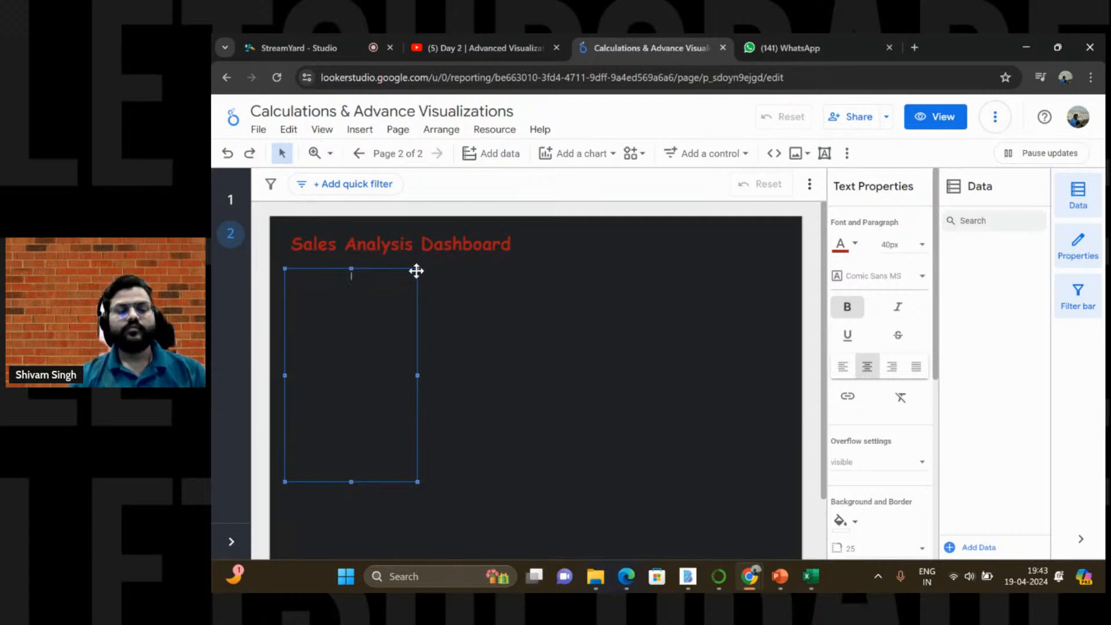
# Step: Duplicate the empty panel, place the copy beside it, and make that copy wider and shorter
pyautogui.moveTo(416, 271); pyautogui.dragTo(426, 279)
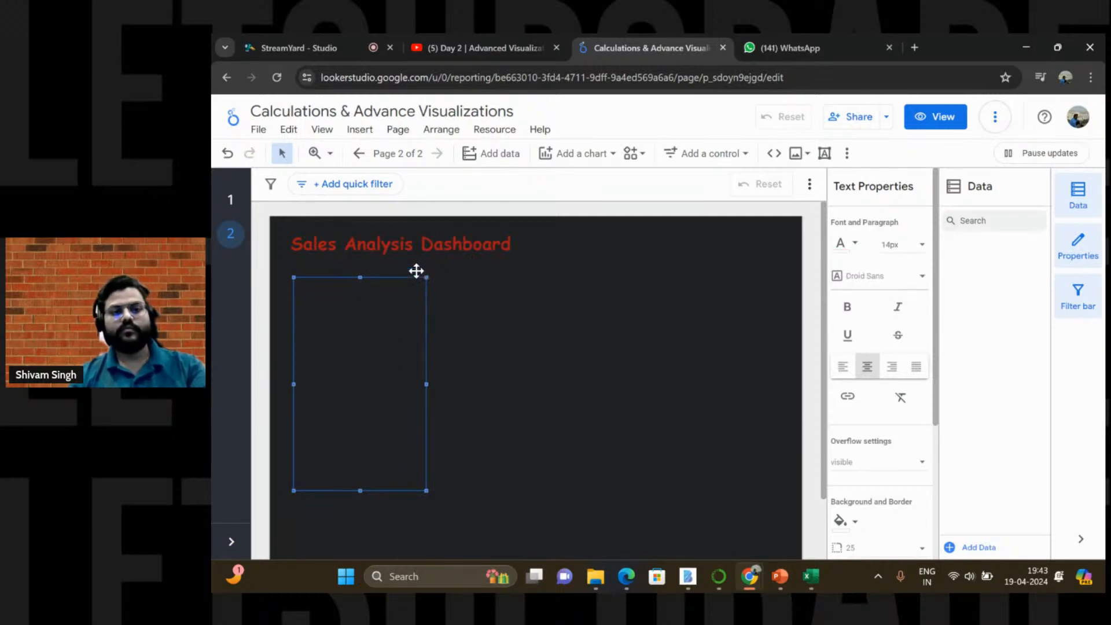
pyautogui.click(418, 358)
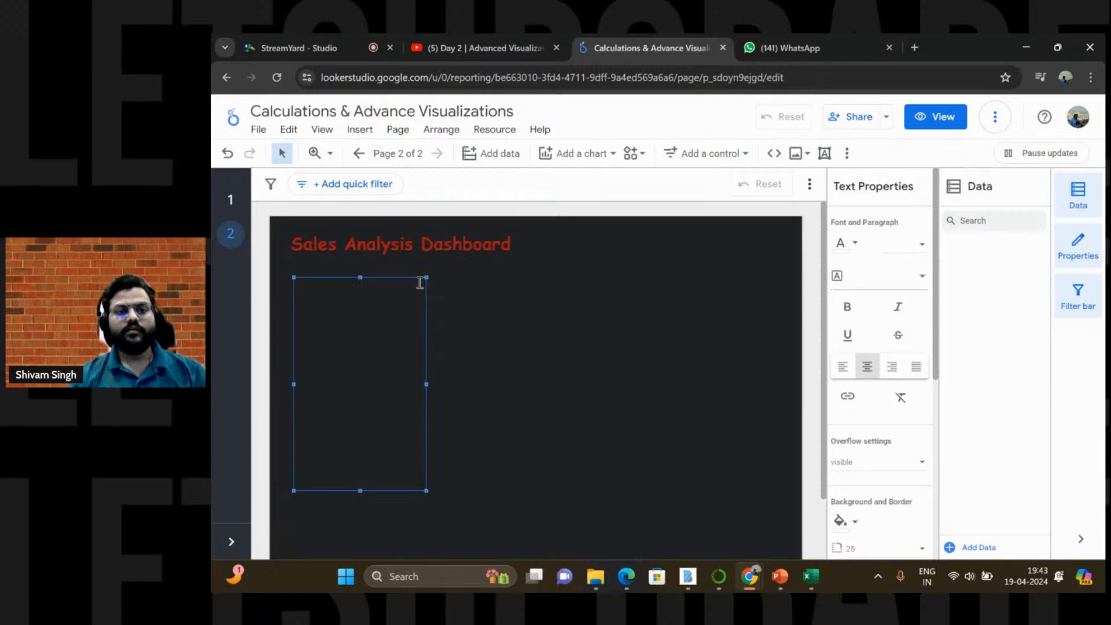
pyautogui.moveTo(424, 285); pyautogui.dragTo(577, 277)
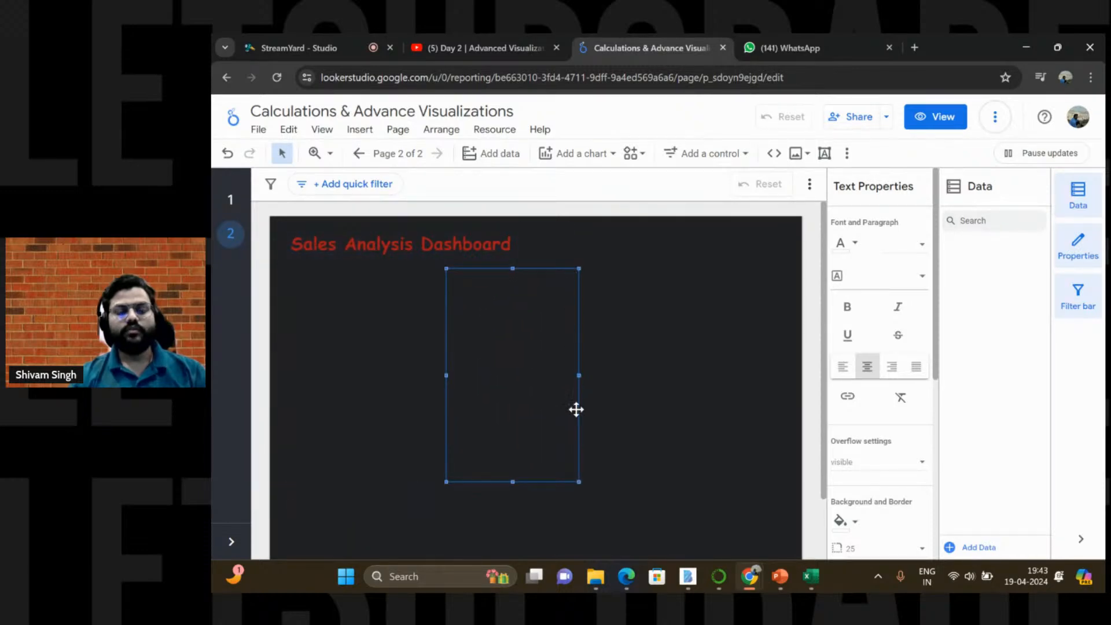
pyautogui.moveTo(579, 373); pyautogui.dragTo(759, 360)
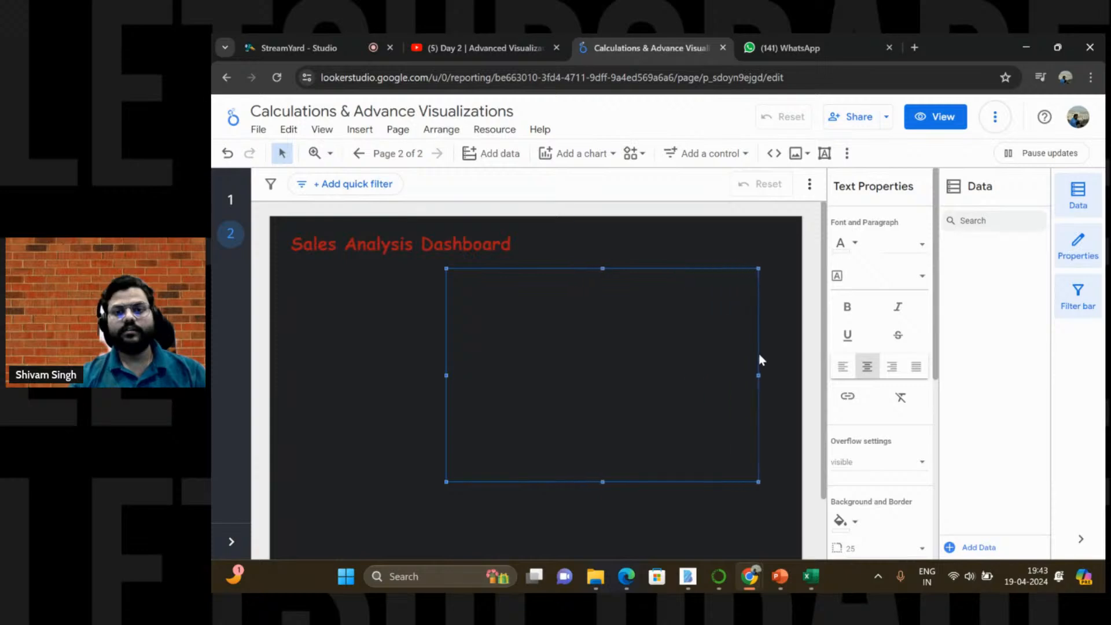
pyautogui.moveTo(601, 481); pyautogui.dragTo(616, 412)
pyautogui.click(367, 363)
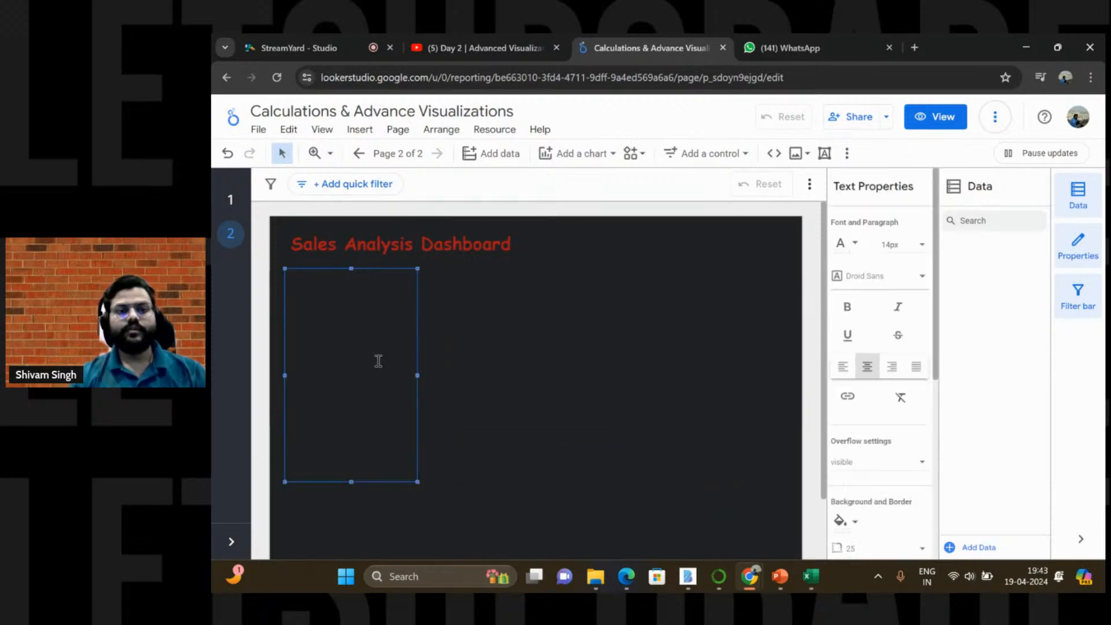
pyautogui.click(543, 334)
pyautogui.click(361, 313)
pyautogui.click(481, 259)
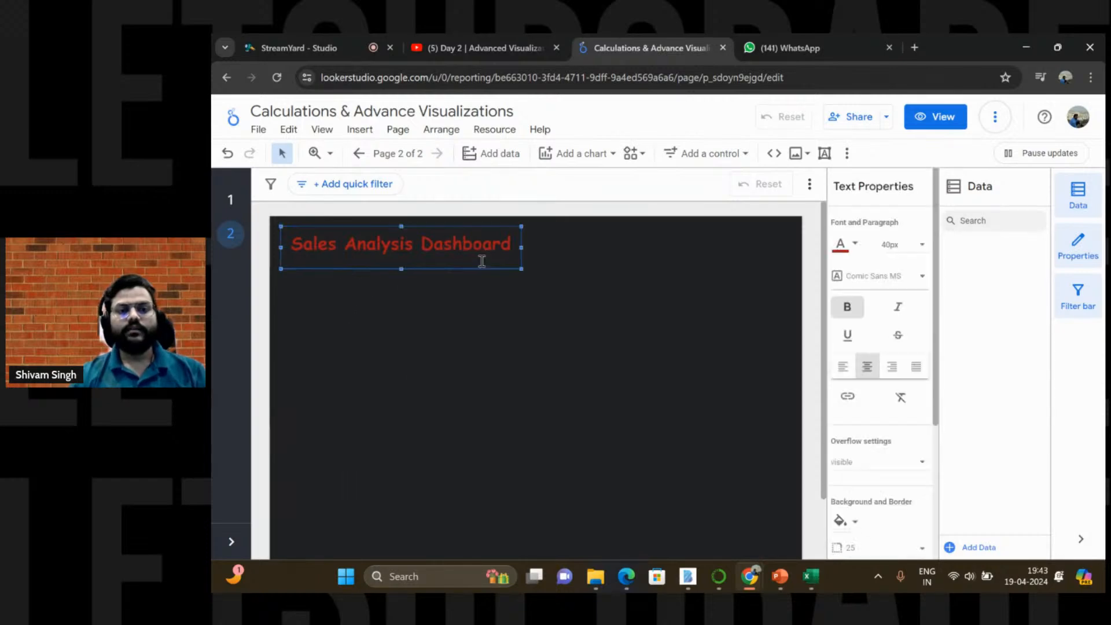
pyautogui.click(590, 252)
pyautogui.click(346, 376)
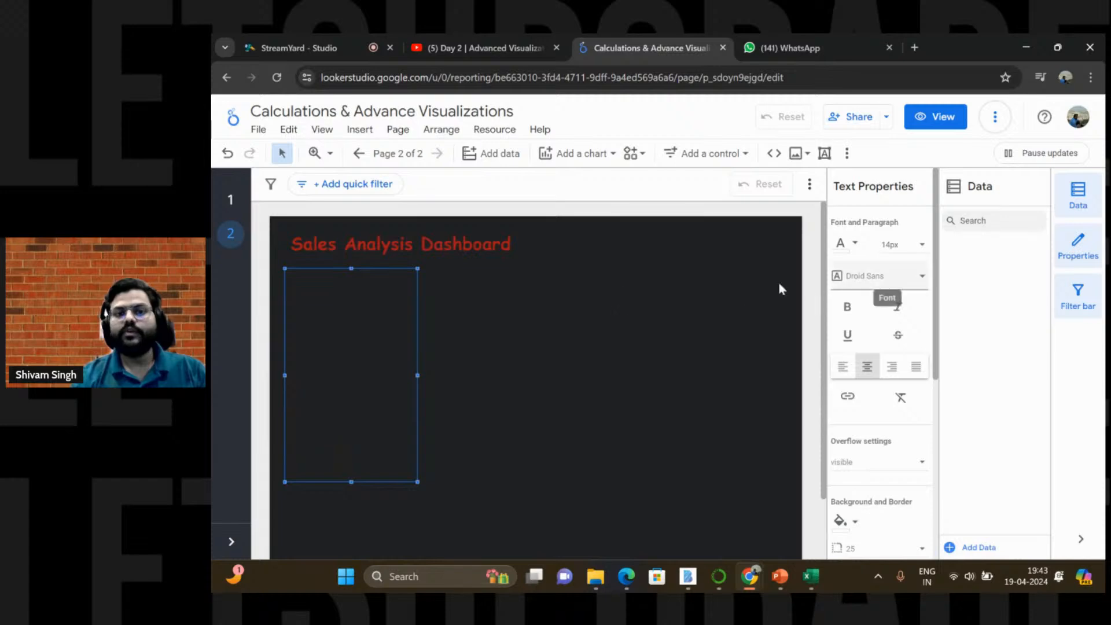
# Step: Insert a table chart in the middle of the page and delete it
pyautogui.click(576, 155)
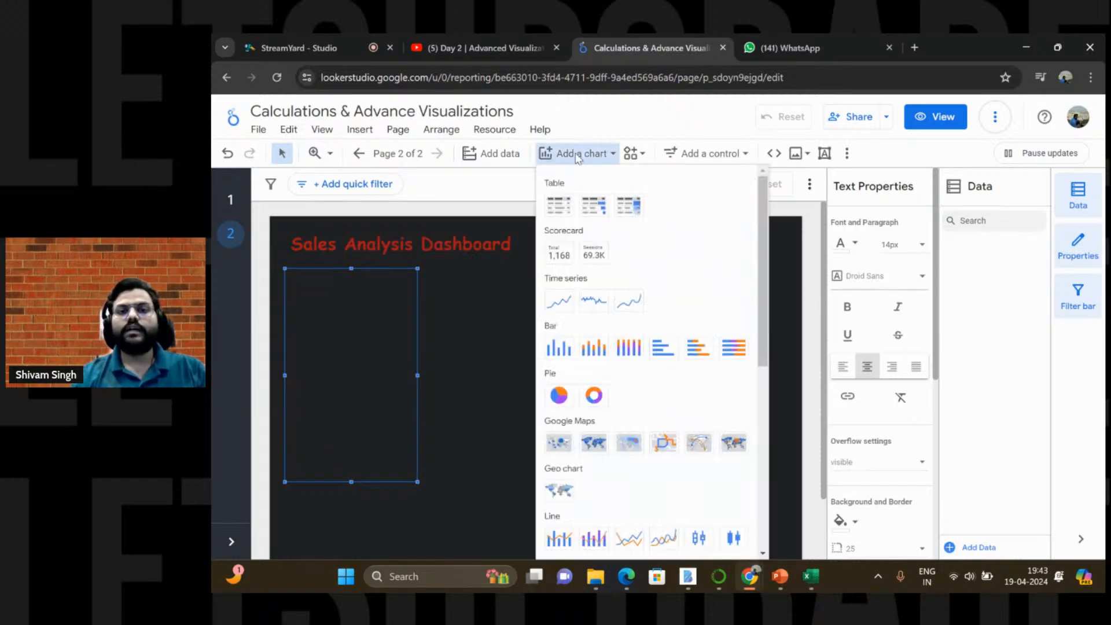
pyautogui.click(557, 206)
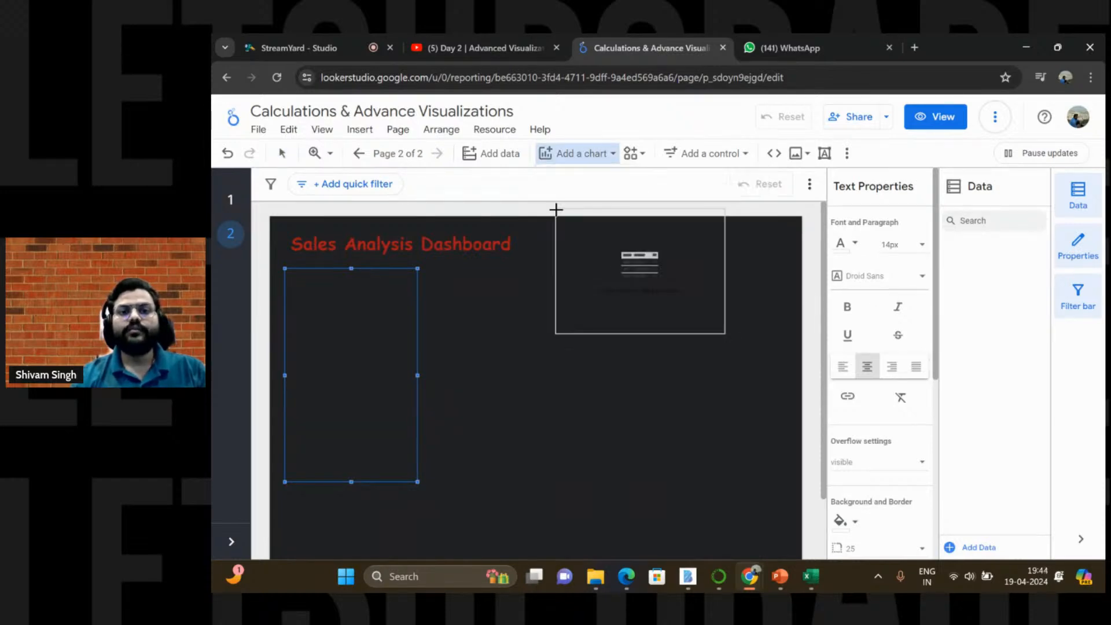
pyautogui.click(489, 307)
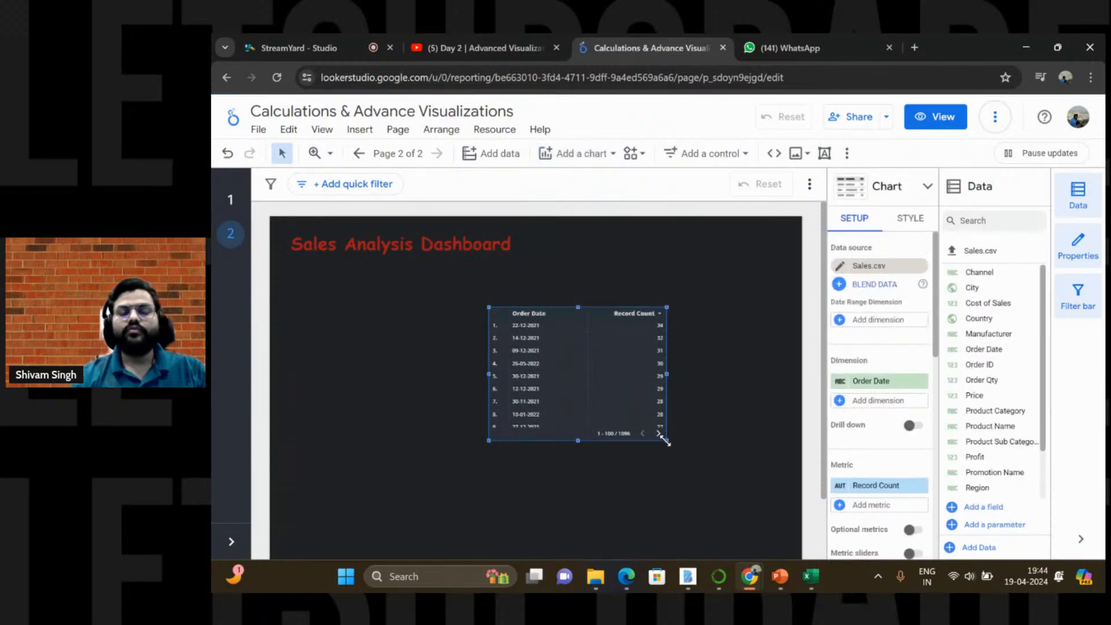
pyautogui.press('Delete')
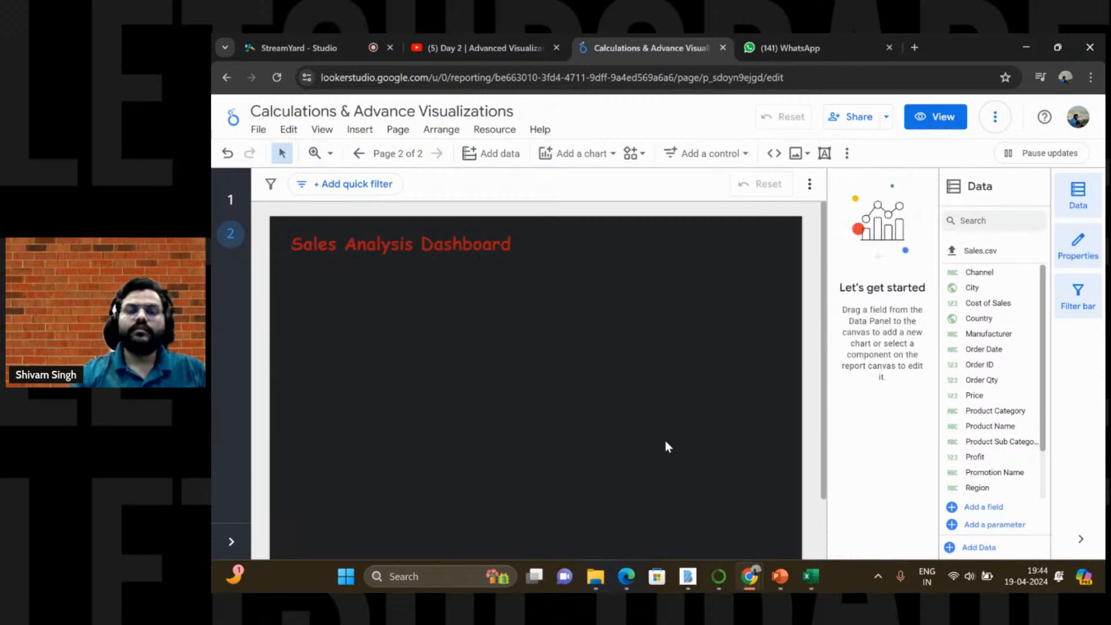
# Step: Place a slightly resized Total-type scorecard in the tall panel under the title and put a copy directly below it
pyautogui.click(587, 154)
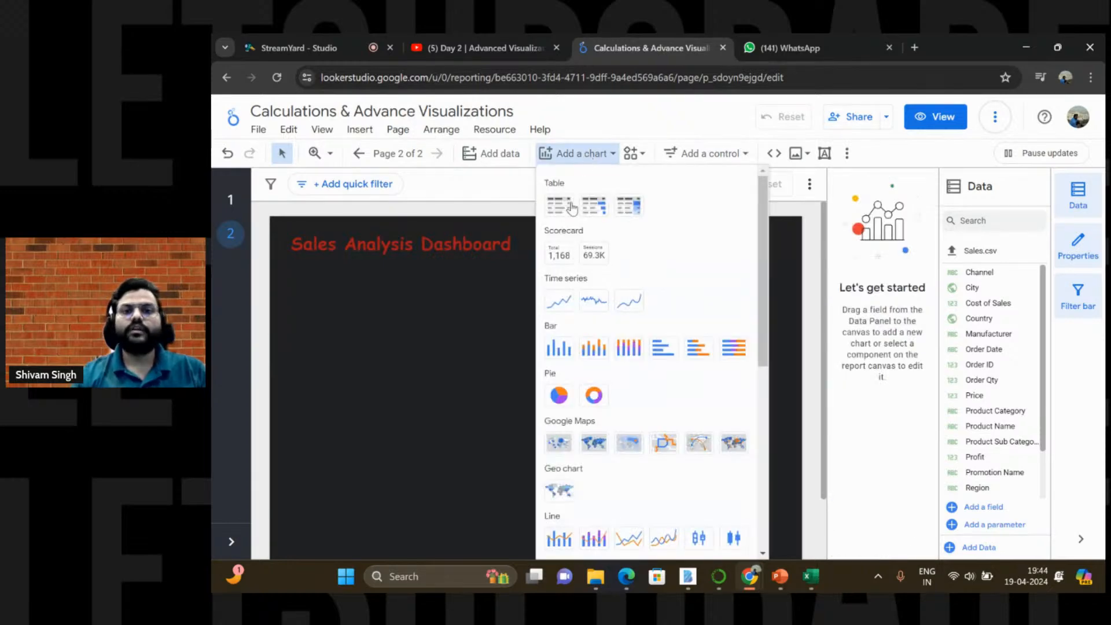
pyautogui.click(559, 253)
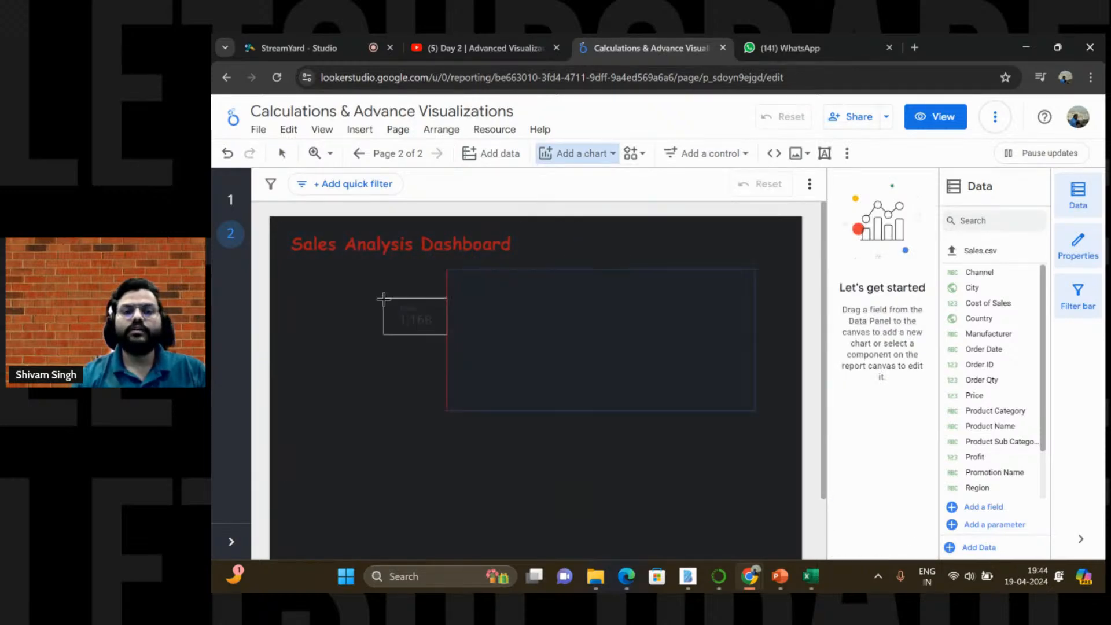
pyautogui.click(307, 275)
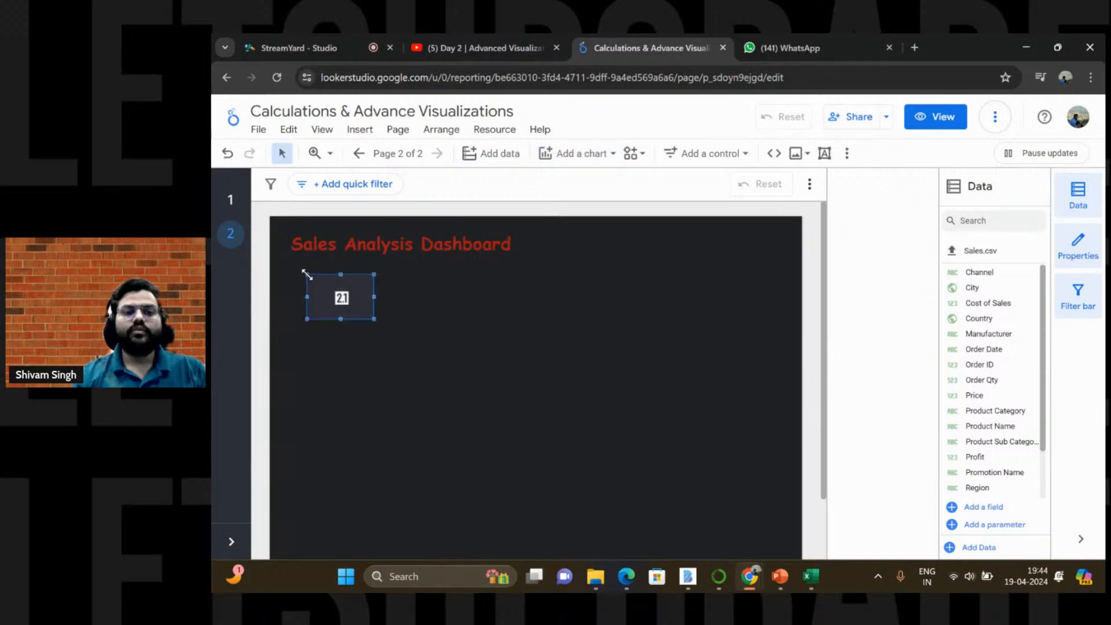
pyautogui.moveTo(372, 318); pyautogui.dragTo(343, 309)
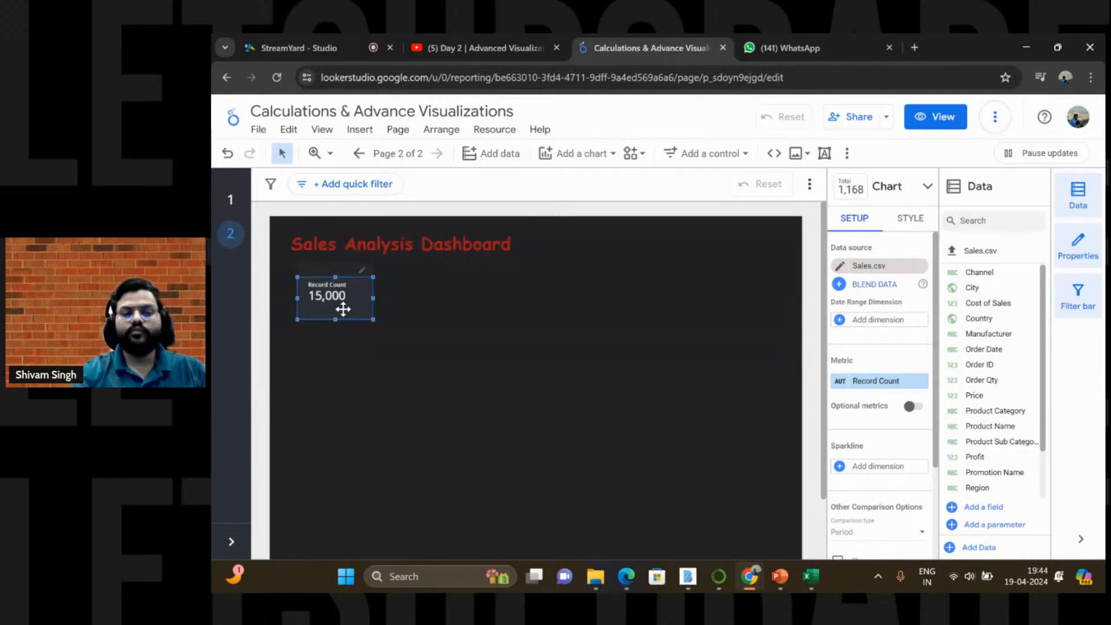
pyautogui.hotkey('ctrl', 'v')
pyautogui.moveTo(344, 309); pyautogui.dragTo(332, 357)
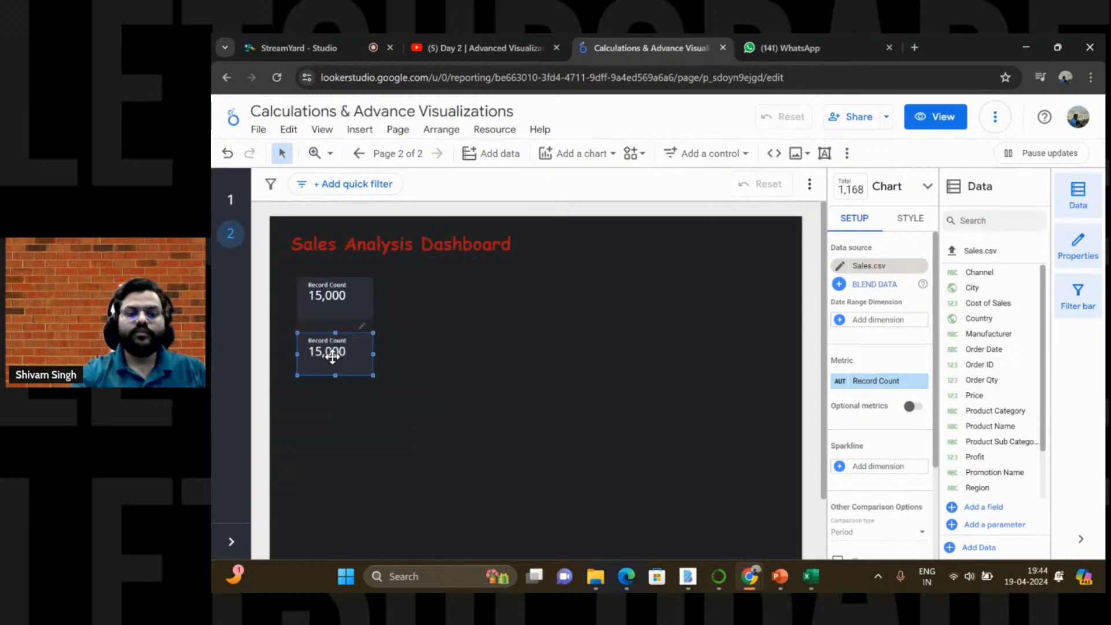
# Step: Paste two more copies of the scorecard below the existing ones to form a column of four
pyautogui.hotkey('ctrl', 'v')
pyautogui.moveTo(332, 357); pyautogui.dragTo(314, 453)
pyautogui.hotkey('ctrl', 'v')
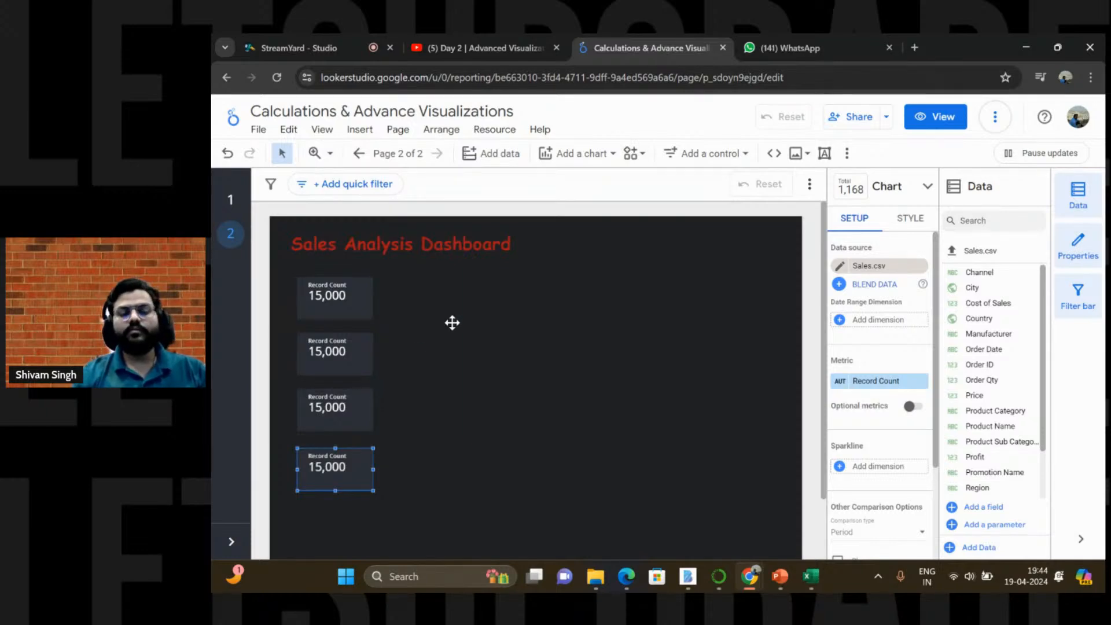
# Step: Try Order ID and Order Qty as the metric of the first scorecard under the title
pyautogui.click(339, 309)
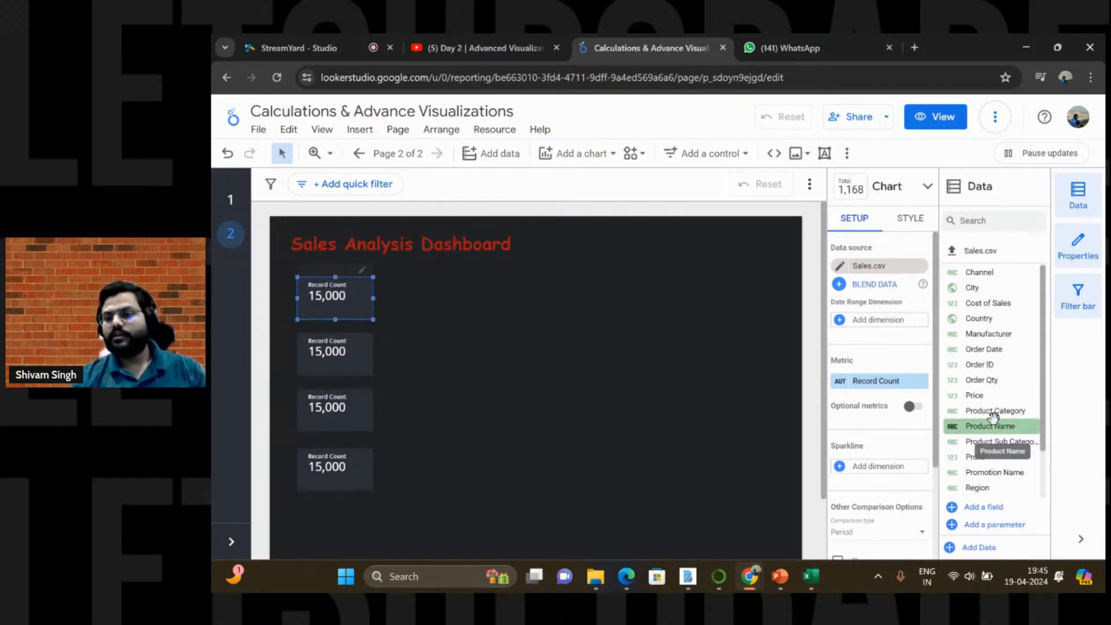
pyautogui.scroll(-2, 994, 417)
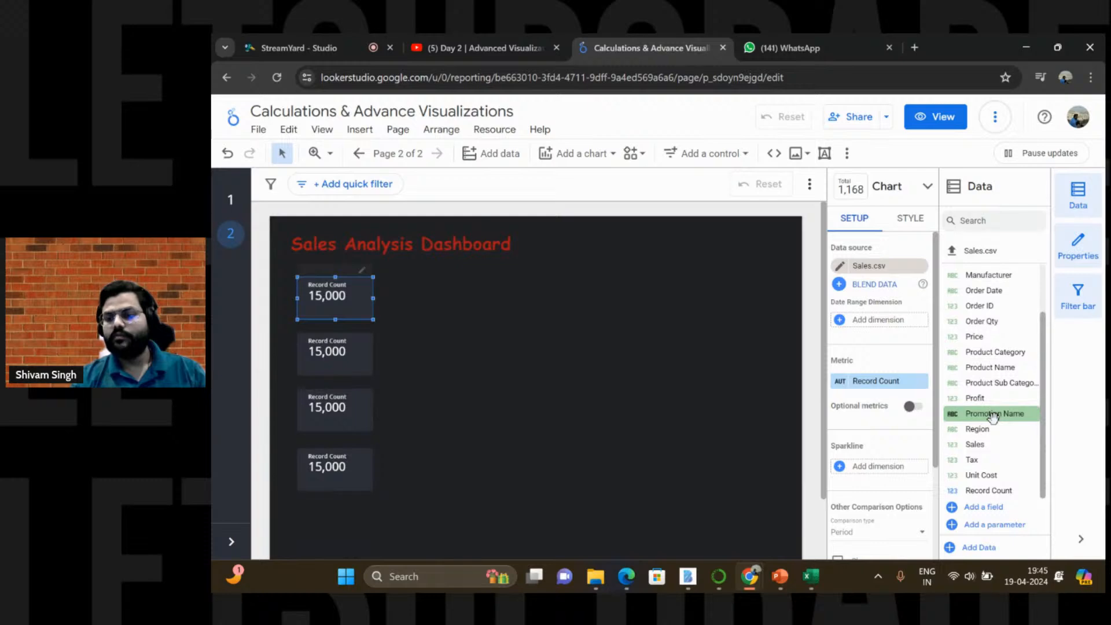
pyautogui.scroll(2, 994, 415)
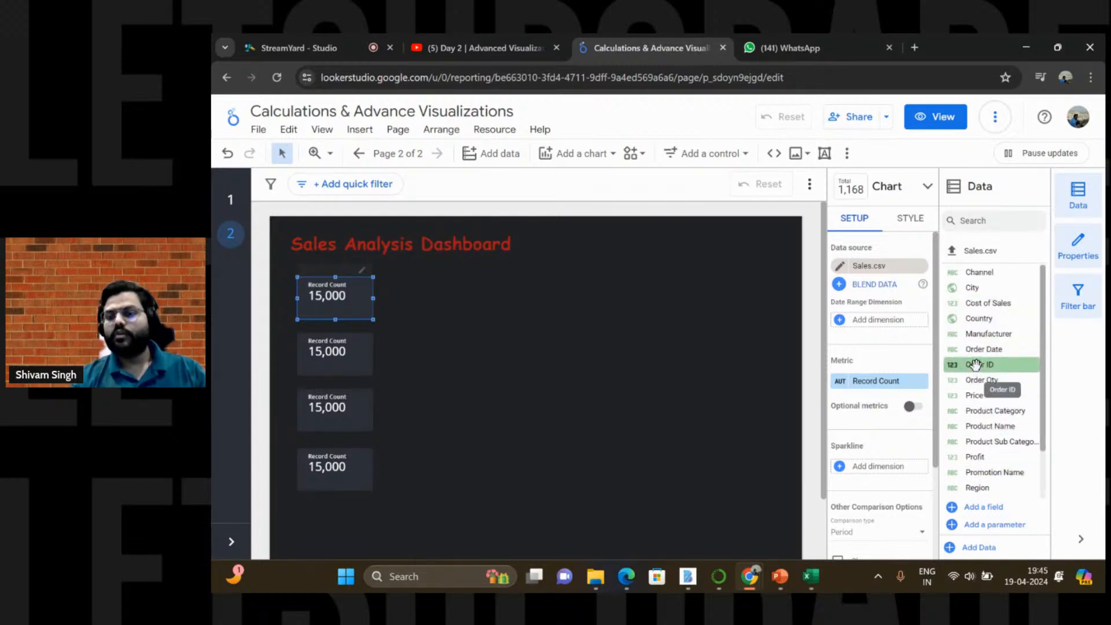
pyautogui.moveTo(976, 364); pyautogui.dragTo(862, 382)
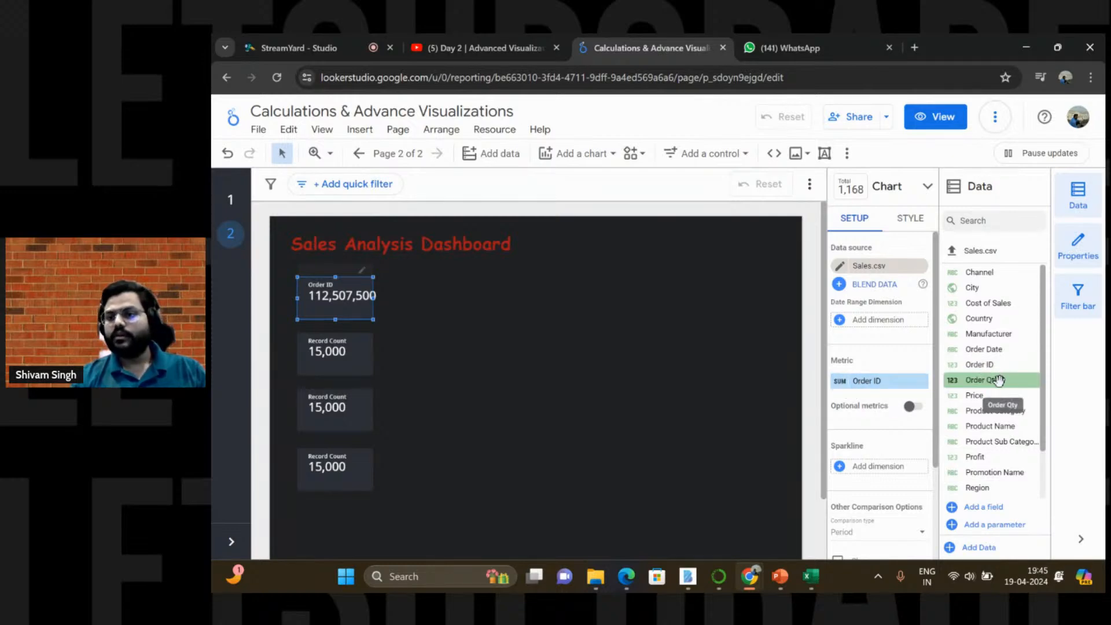
pyautogui.scroll(-1, 985, 413)
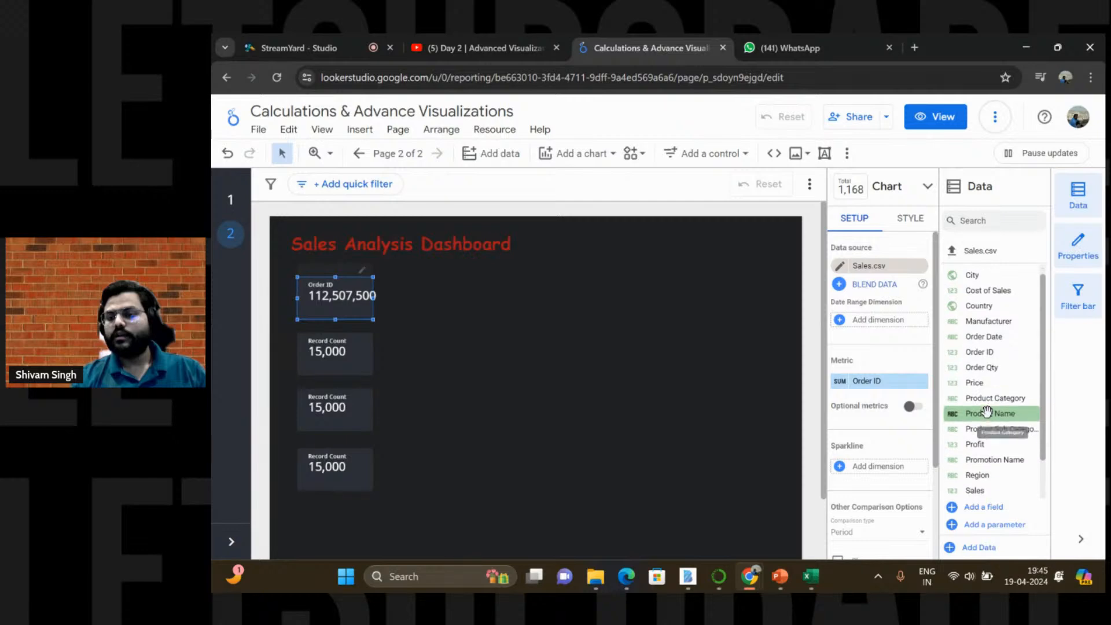
pyautogui.moveTo(982, 358)
pyautogui.mouseDown()
pyautogui.moveTo(899, 392)
pyautogui.moveTo(842, 388)
pyautogui.mouseUp()
pyautogui.click(840, 382)
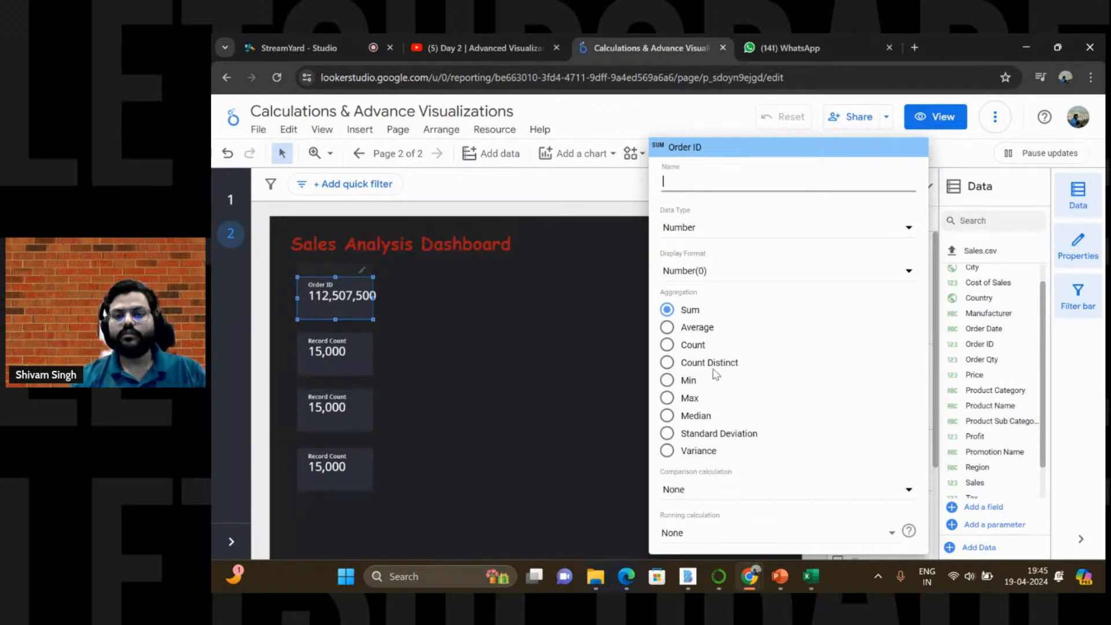
pyautogui.click(592, 369)
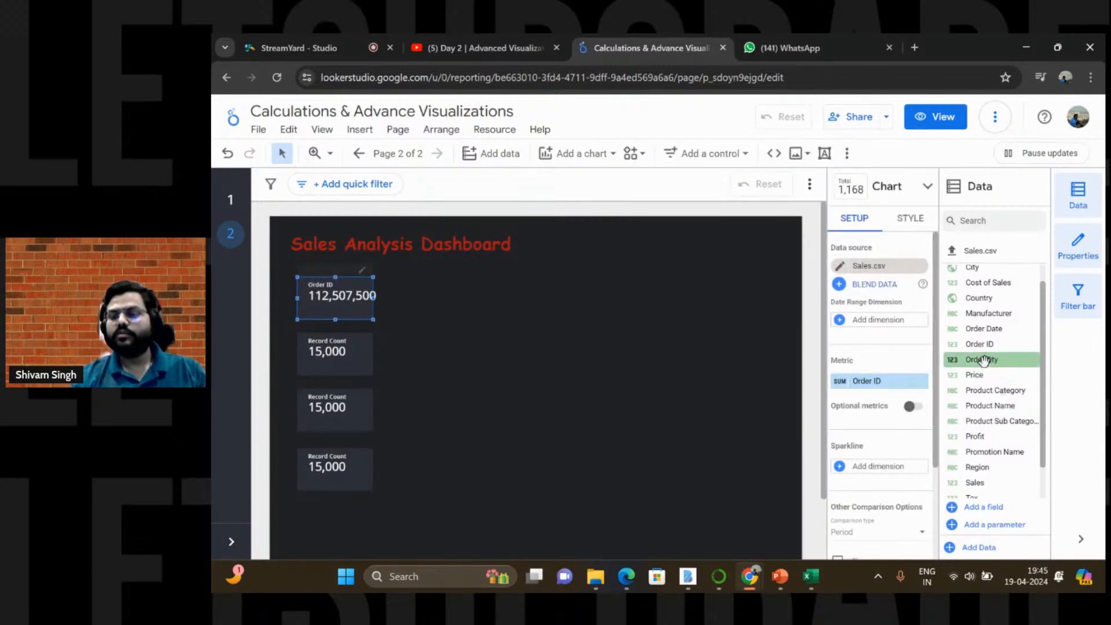
pyautogui.moveTo(991, 363); pyautogui.dragTo(876, 387)
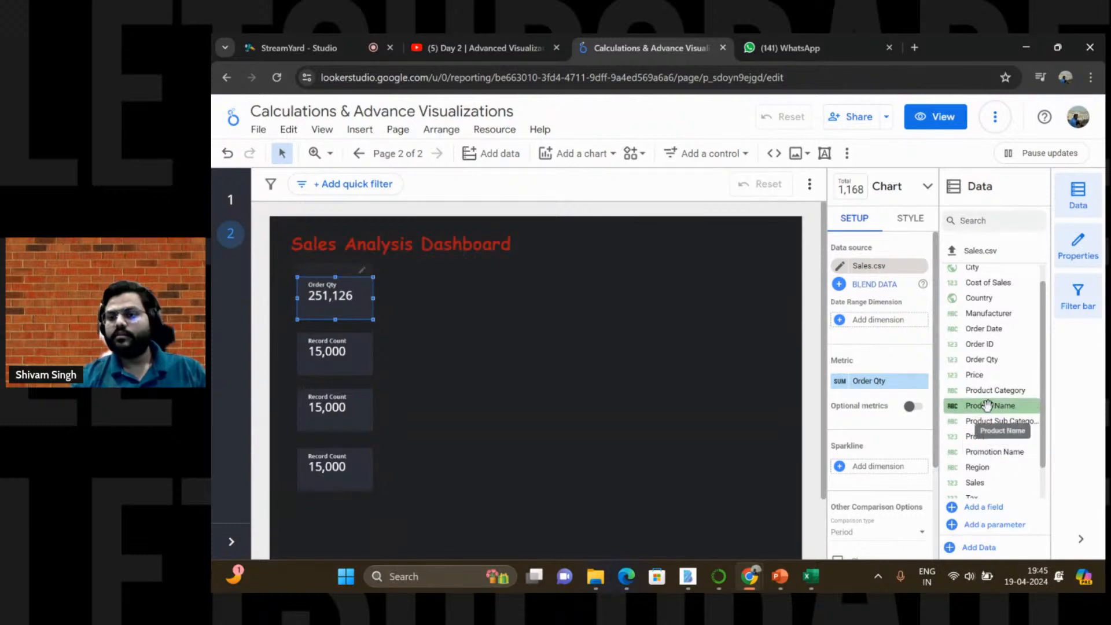
# Step: Set the first scorecard's metric to Product Name and rename the metric "No. of Products"
pyautogui.moveTo(988, 406); pyautogui.dragTo(874, 390)
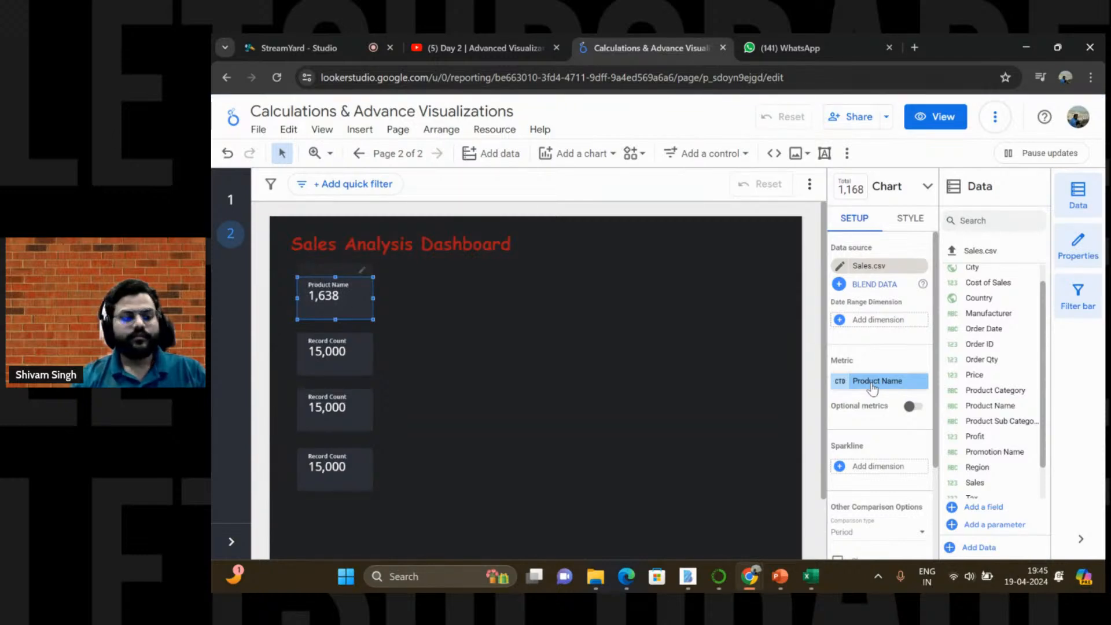
pyautogui.click(840, 382)
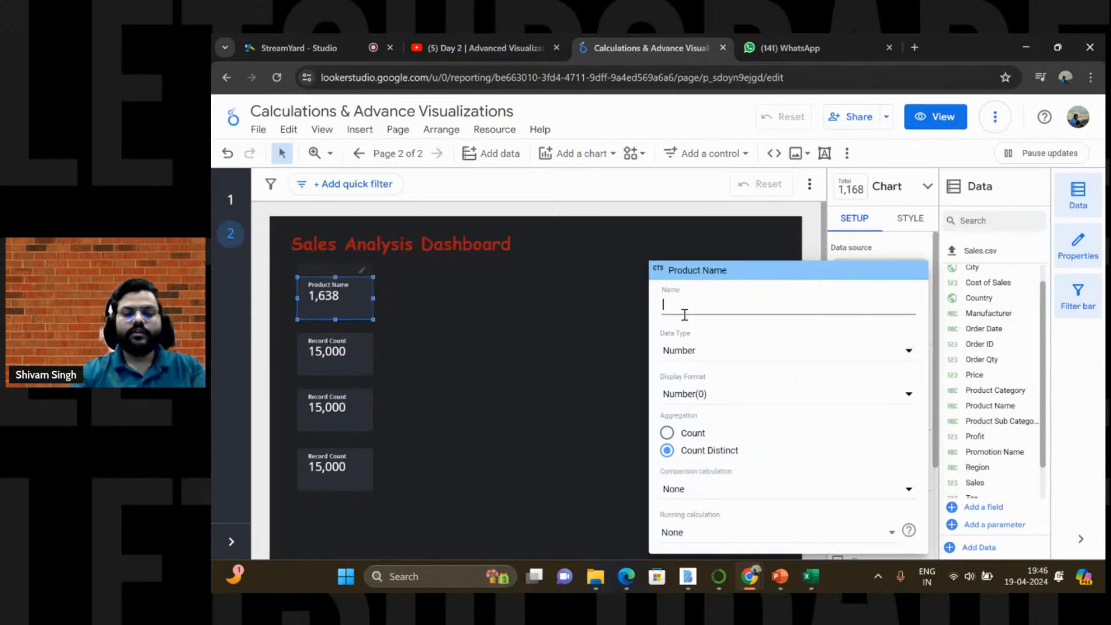
pyautogui.write('No.')
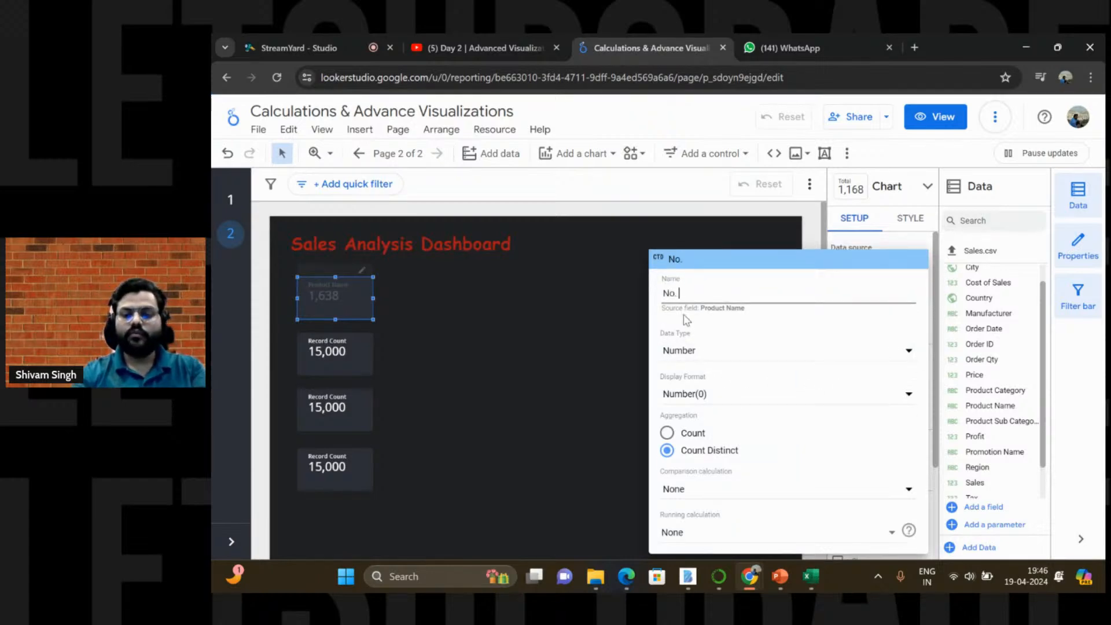
pyautogui.write(' of')
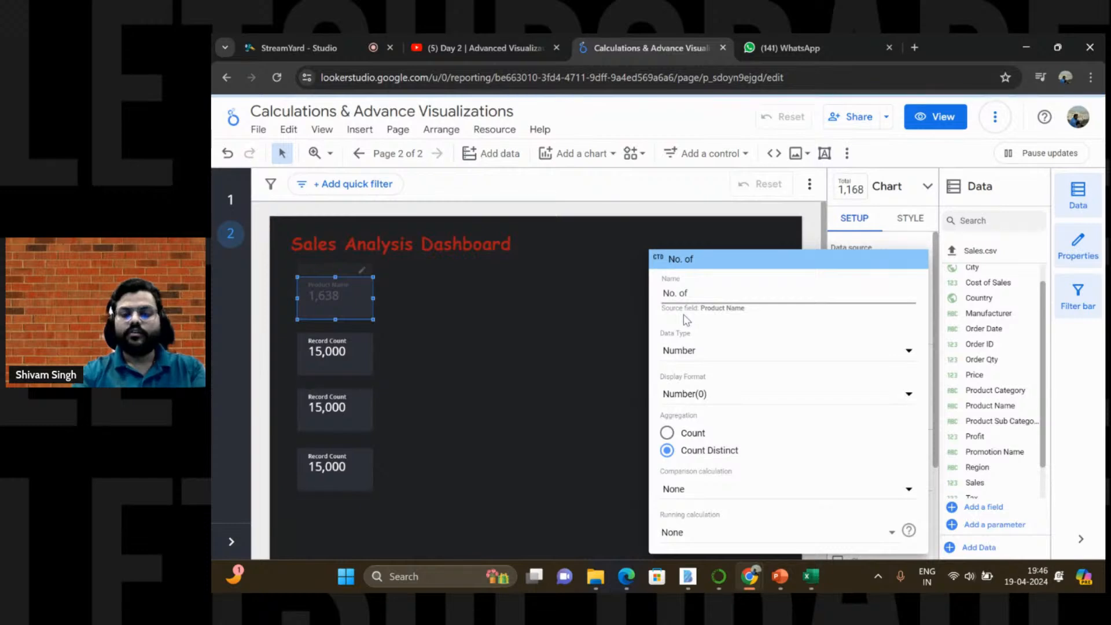
pyautogui.write(' Products')
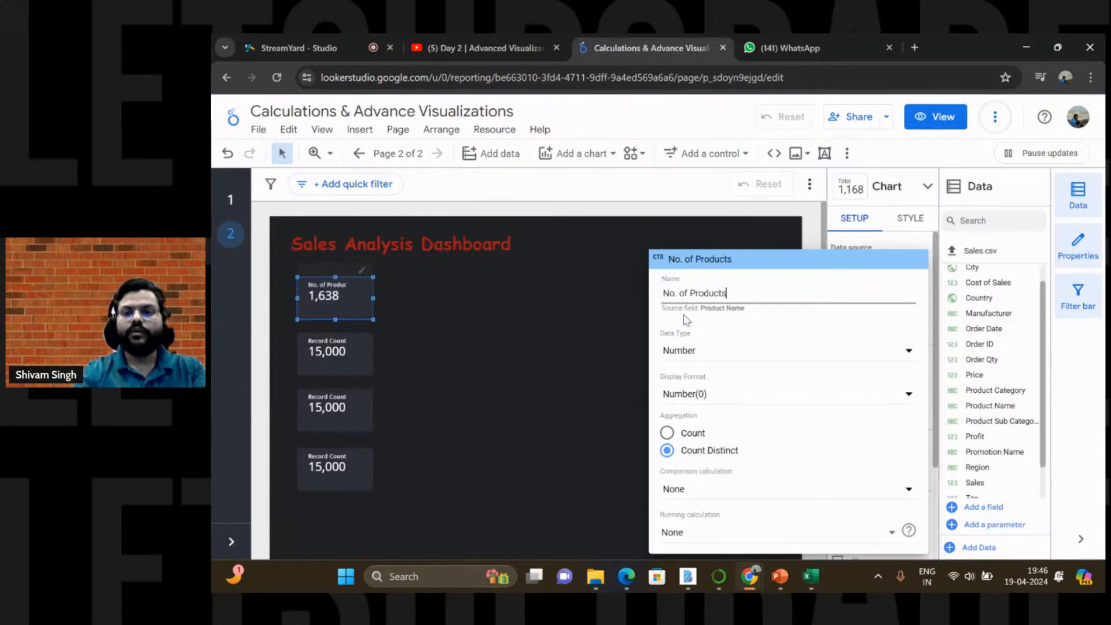
pyautogui.click(595, 363)
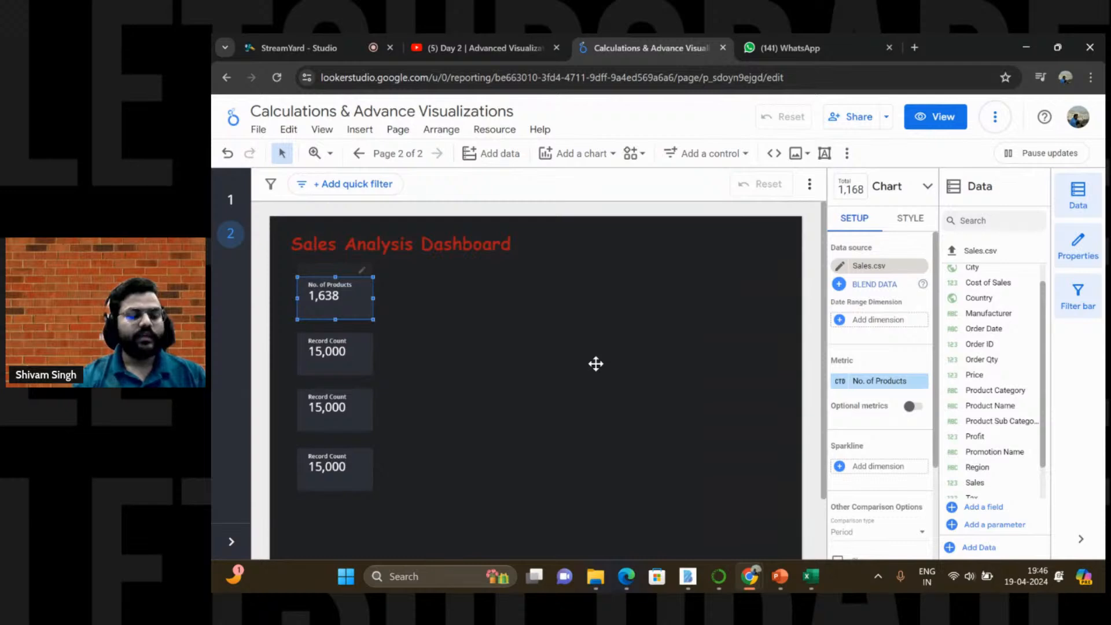
# Step: Set the second scorecard's metric to Sales and show its value as compact numbers
pyautogui.click(347, 356)
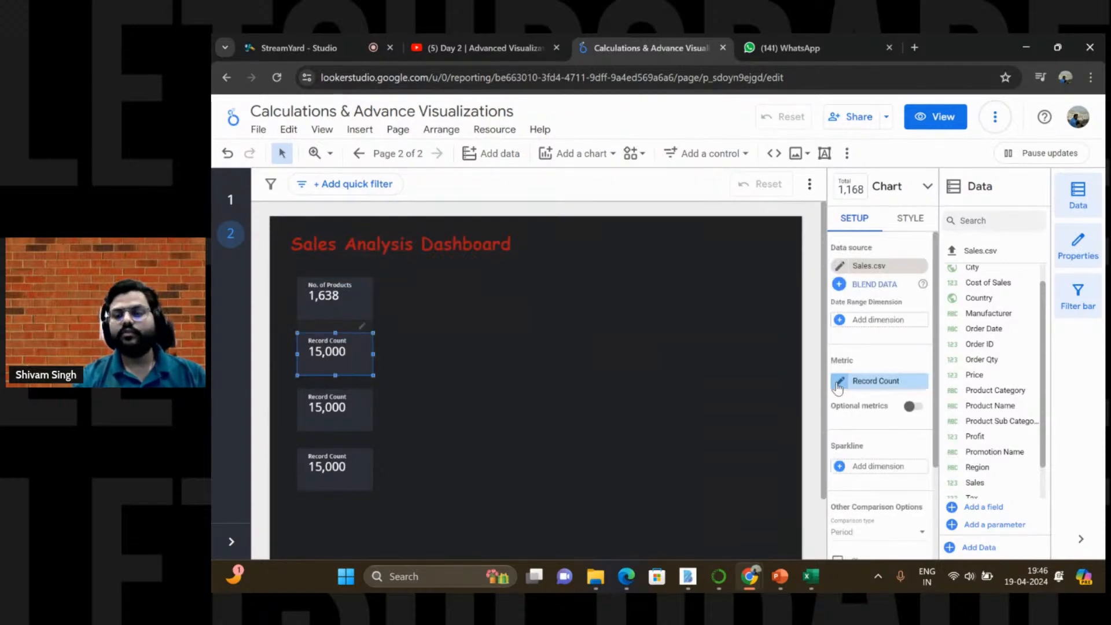
pyautogui.scroll(-2, 984, 428)
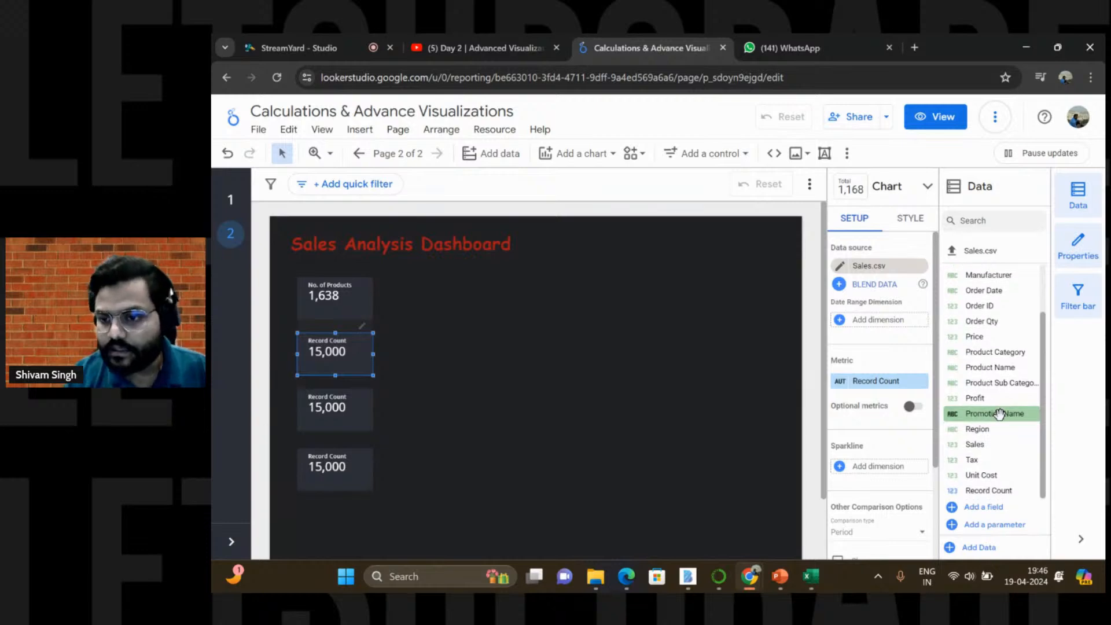
pyautogui.moveTo(983, 445); pyautogui.dragTo(875, 389)
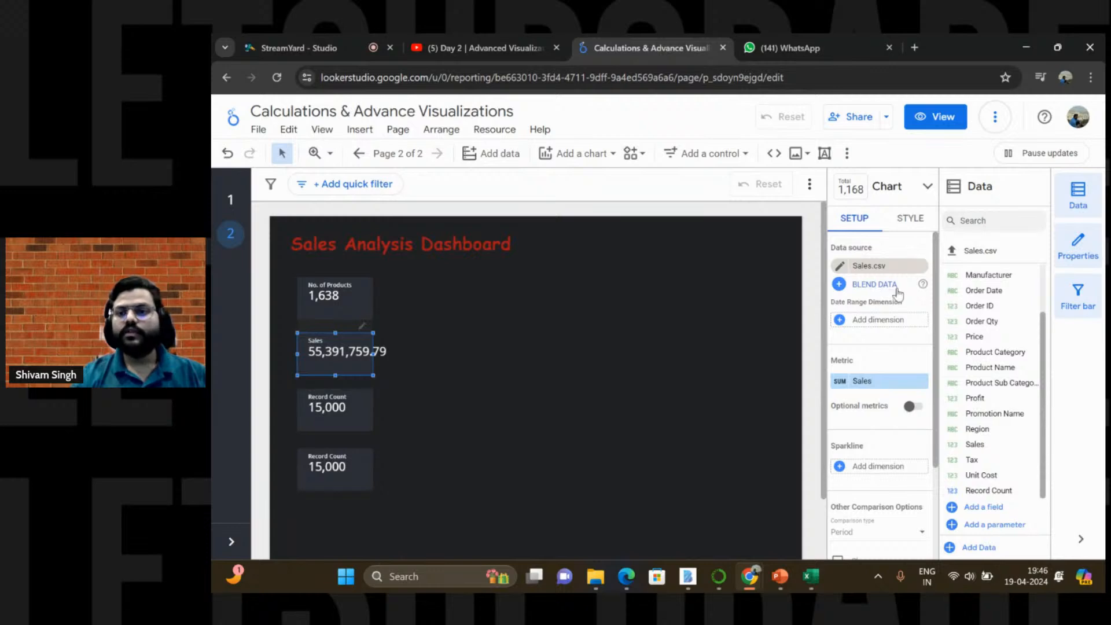
pyautogui.click(908, 224)
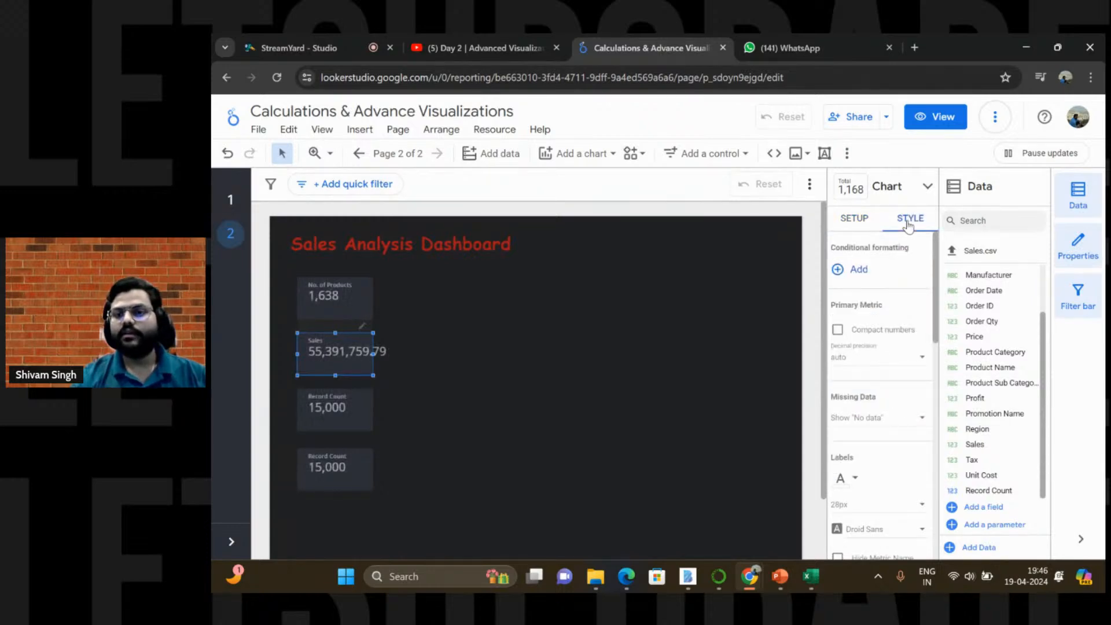
pyautogui.click(837, 331)
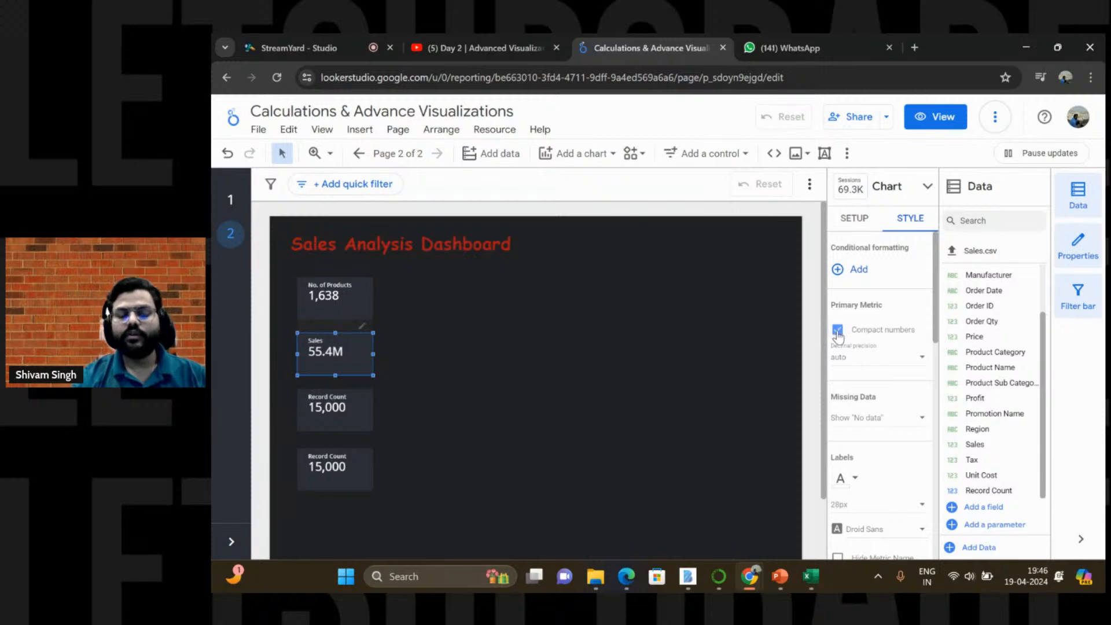
pyautogui.click(855, 226)
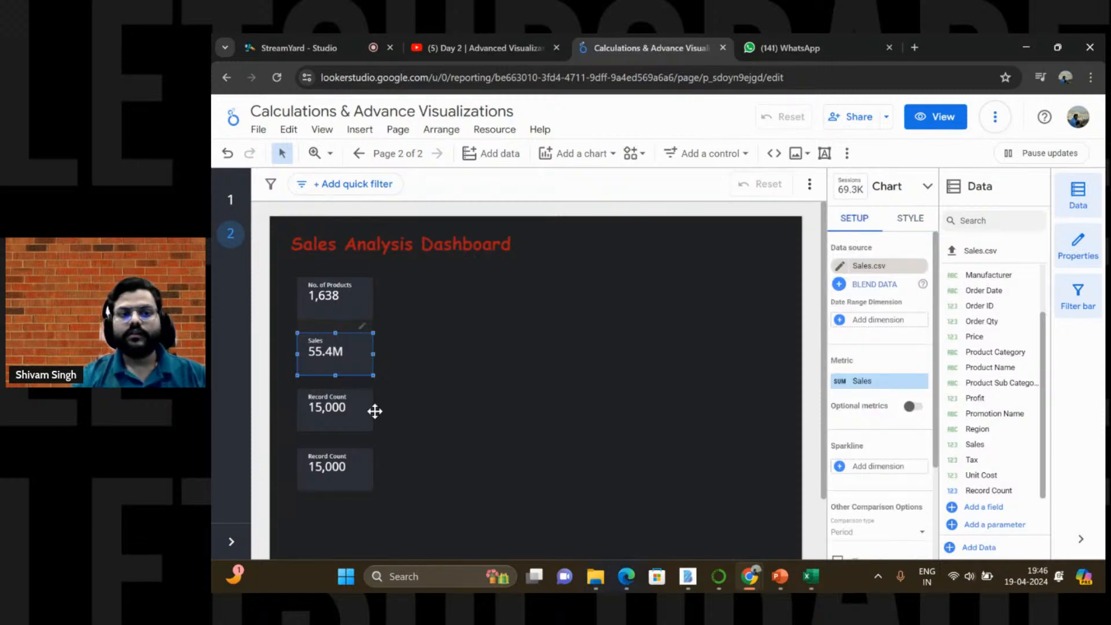
# Step: Set the third scorecard's metric to Product Category and the fourth scorecard's metric to Product Sub Category
pyautogui.click(345, 415)
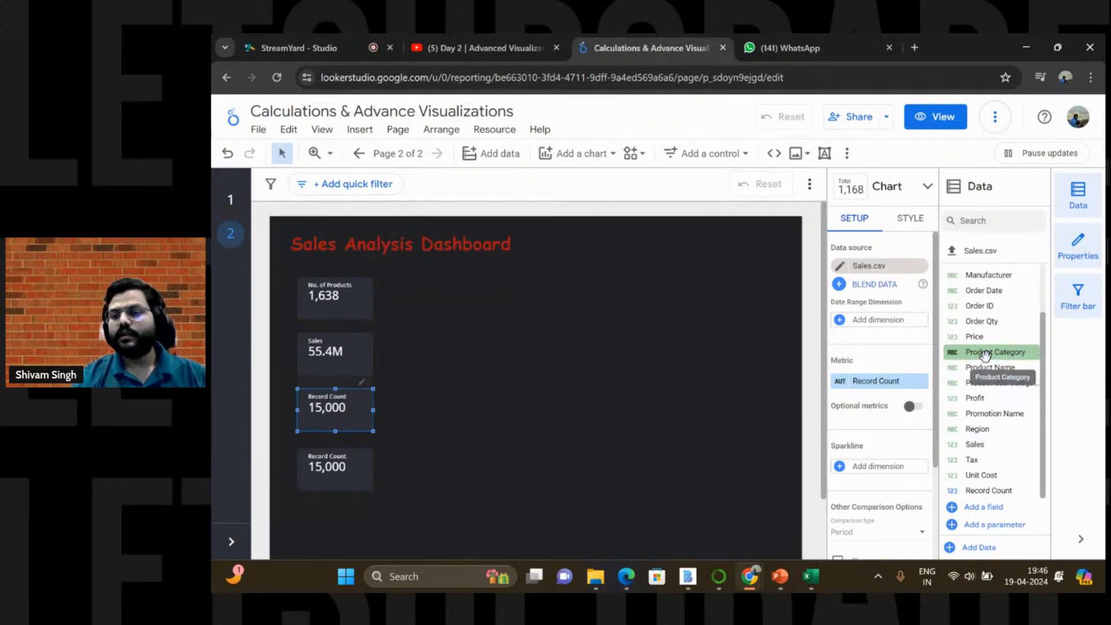
pyautogui.moveTo(985, 355); pyautogui.dragTo(881, 391)
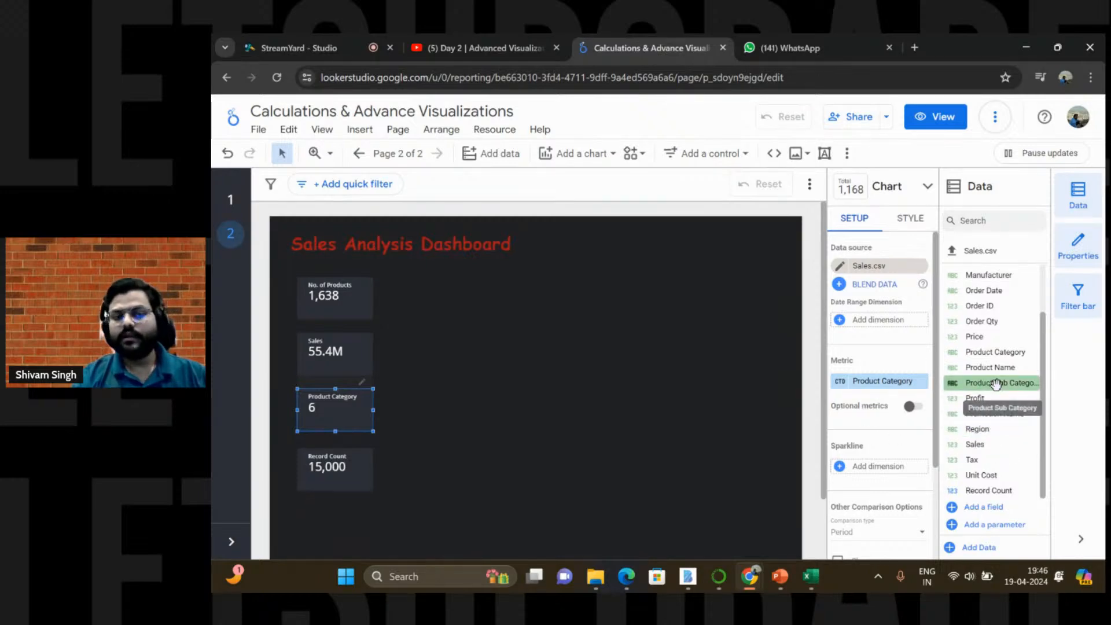
pyautogui.click(327, 480)
pyautogui.moveTo(1036, 384); pyautogui.dragTo(892, 392)
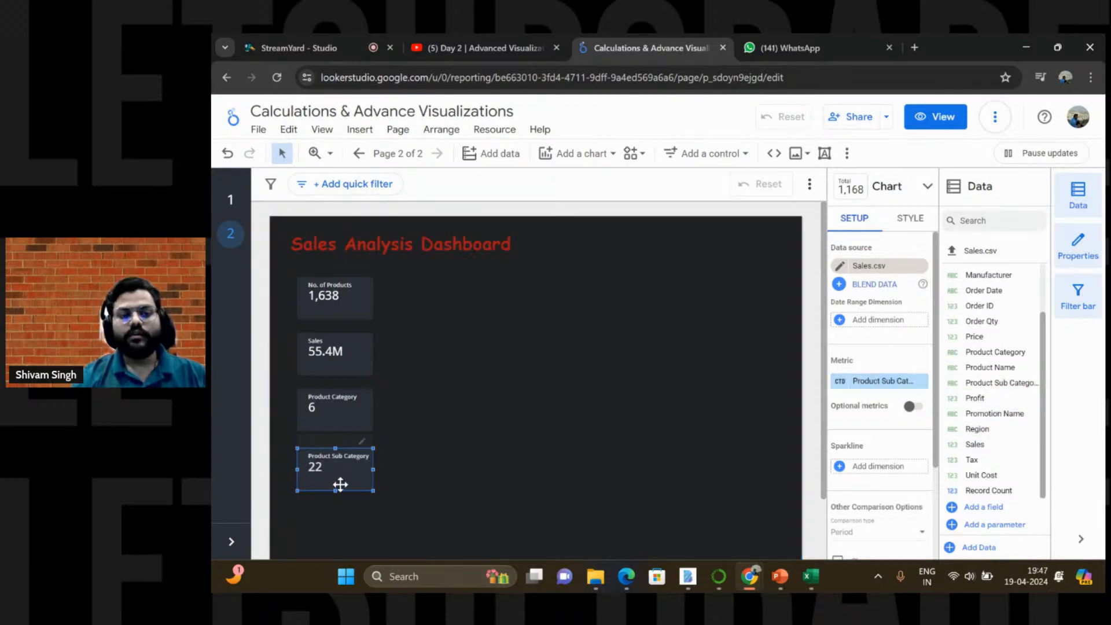
# Step: Paste a fifth scorecard below the others that uses Profit as its metric, shown as compact numbers
pyautogui.hotkey('ctrl', 'v')
pyautogui.moveTo(340, 485); pyautogui.dragTo(328, 524)
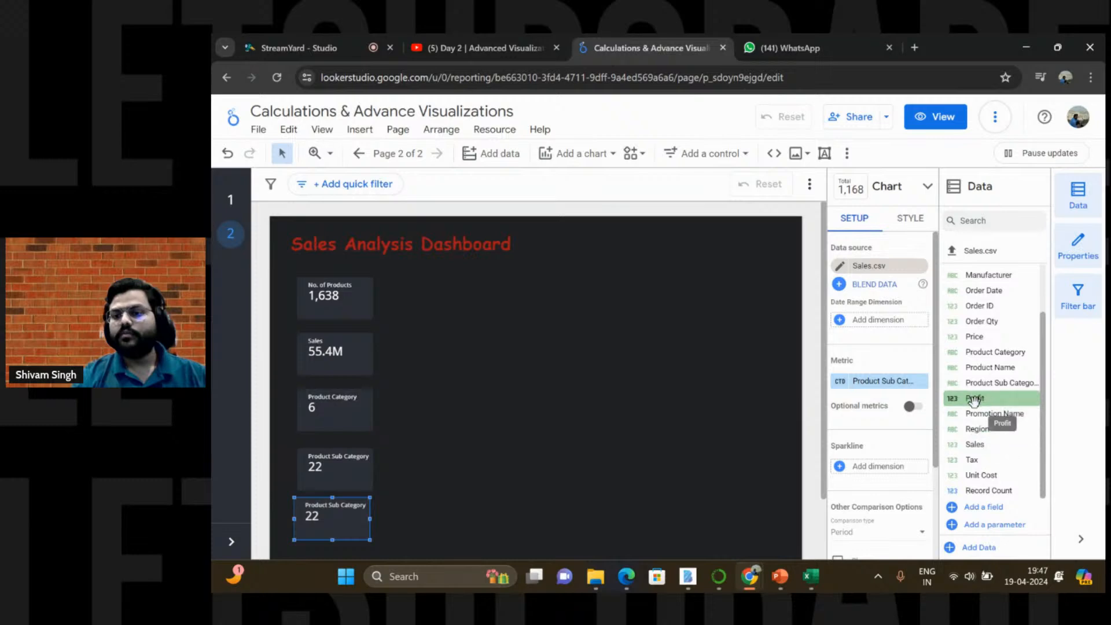
pyautogui.moveTo(970, 399); pyautogui.dragTo(879, 383)
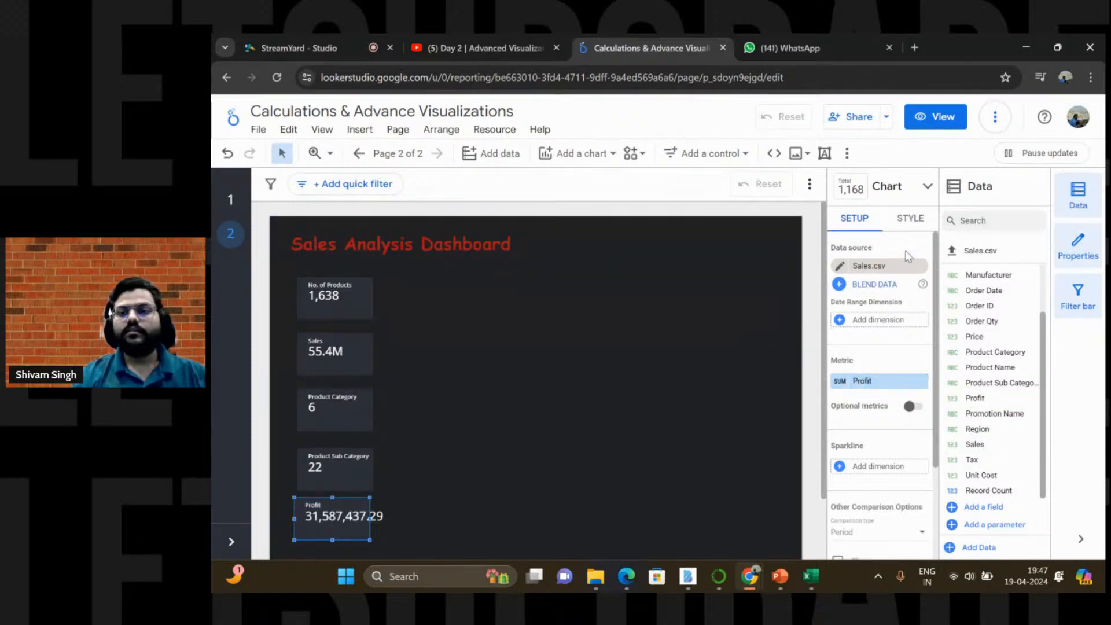
pyautogui.click(909, 219)
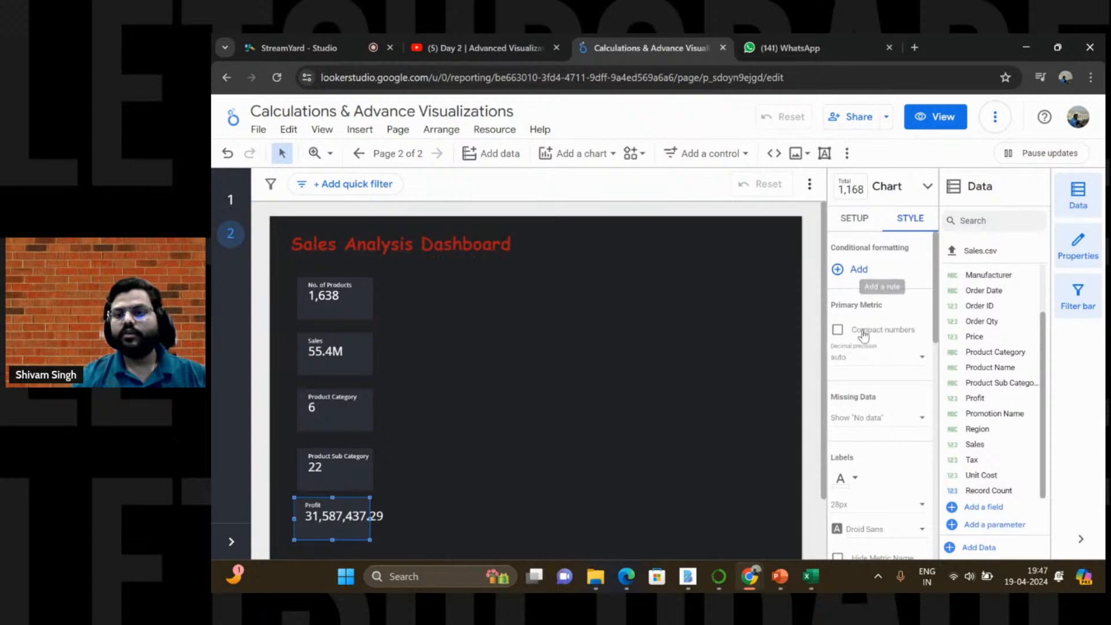
pyautogui.click(838, 330)
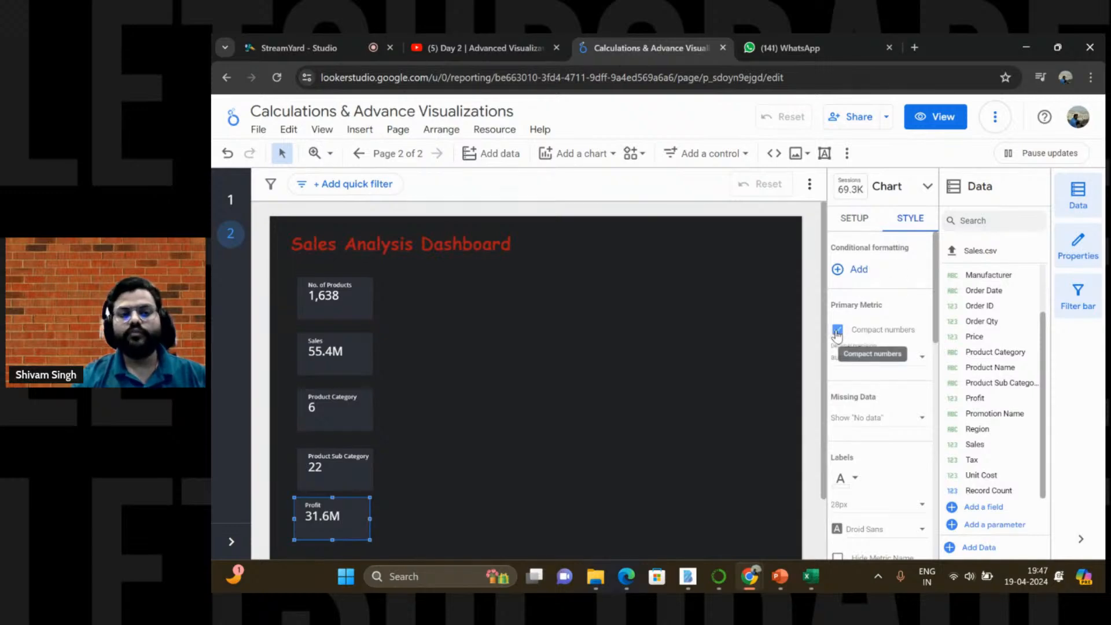
# Step: Center-align the metric name, metric value and comparison of the No. of Products scorecard
pyautogui.click(329, 313)
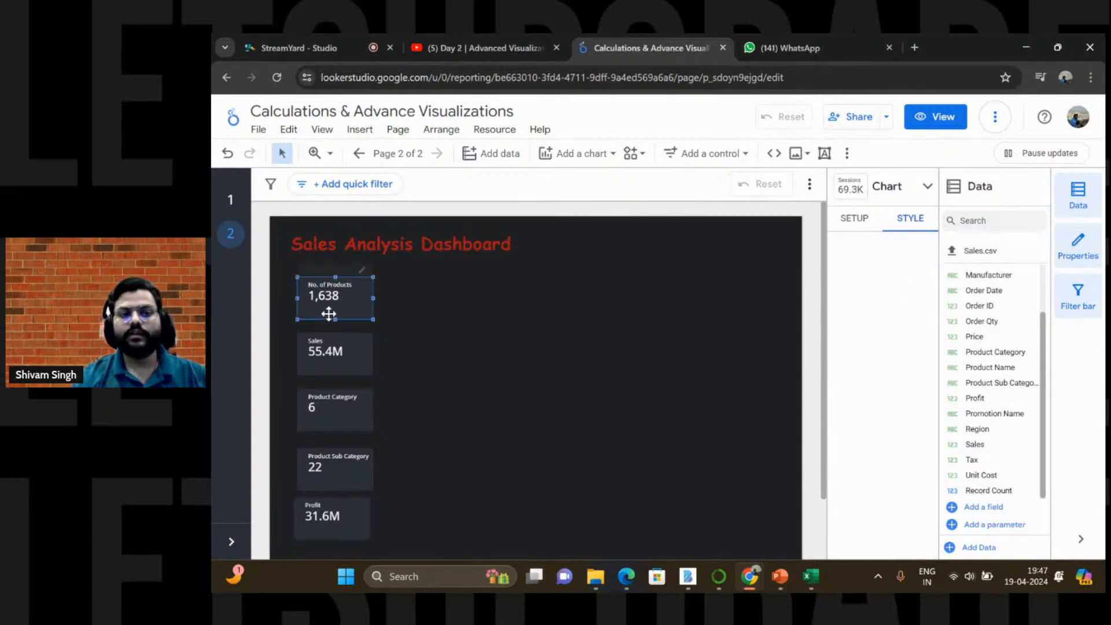
pyautogui.scroll(-2, 886, 365)
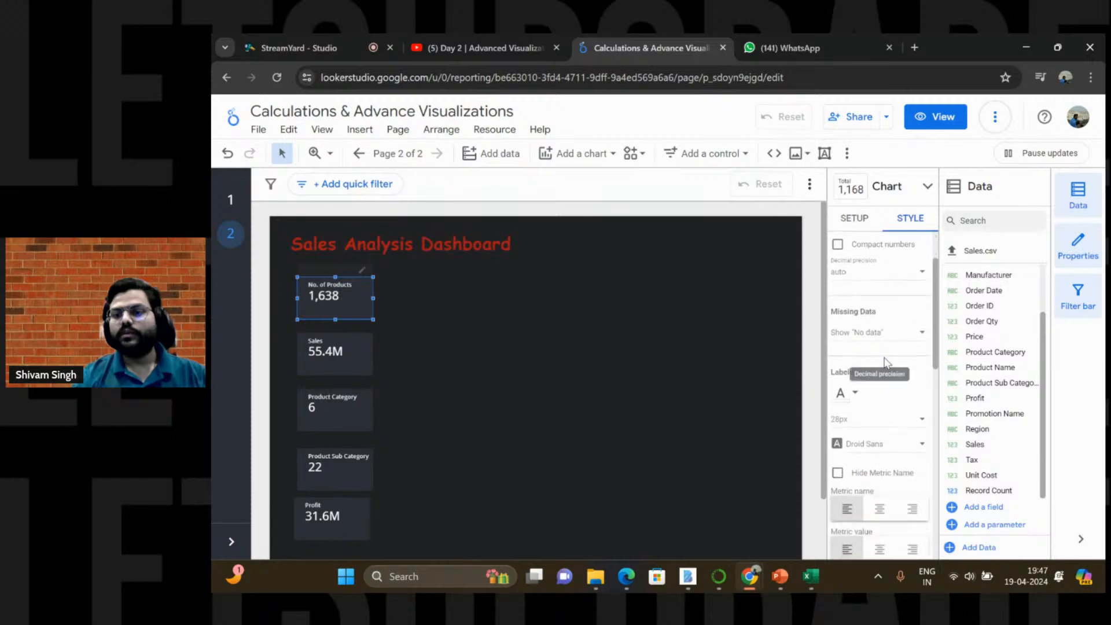
pyautogui.click(879, 480)
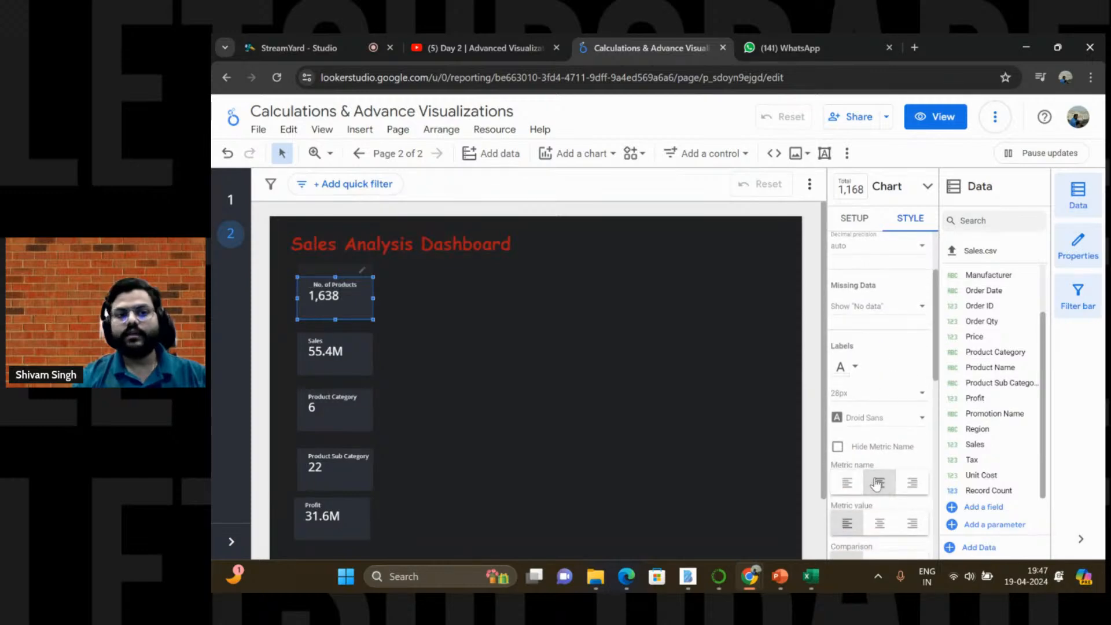
pyautogui.scroll(-1, 877, 482)
pyautogui.click(879, 493)
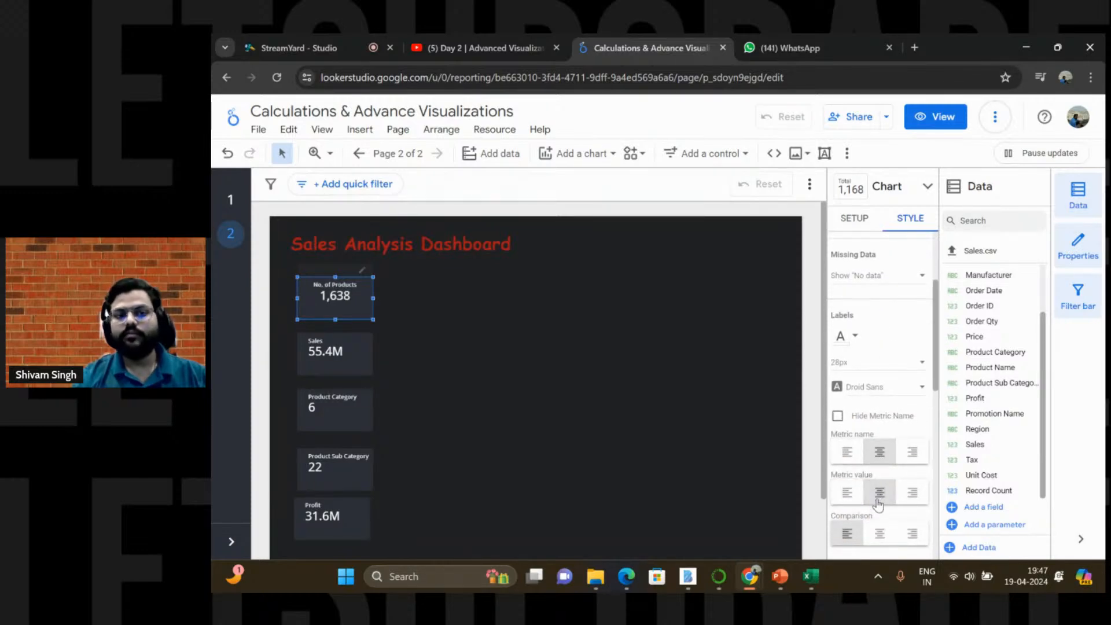
pyautogui.click(879, 534)
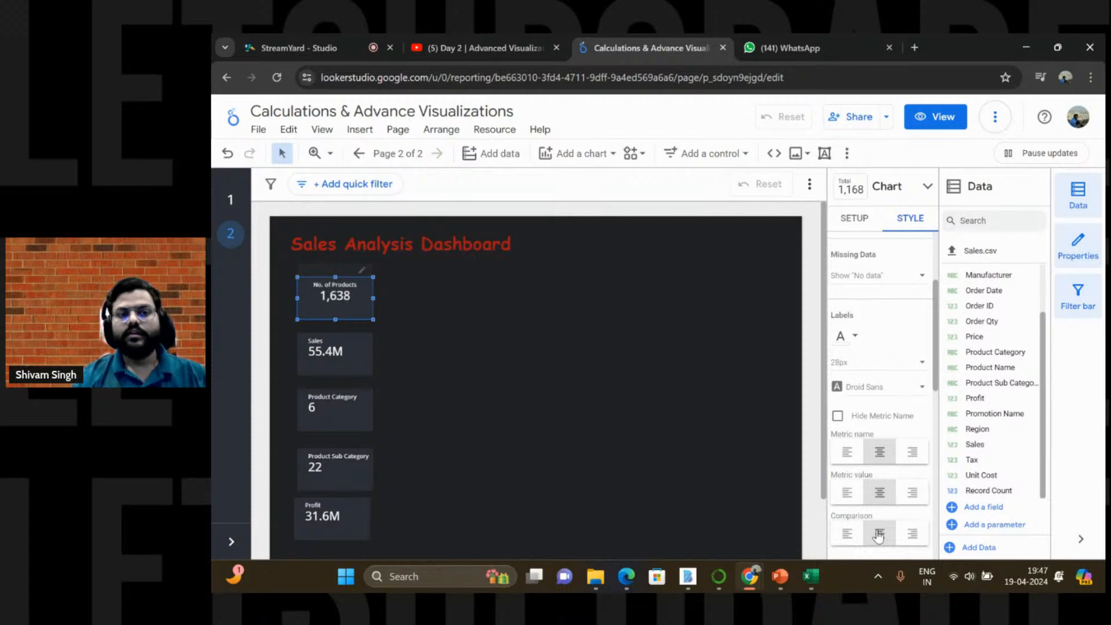
# Step: Center-align the metric name, metric value and comparison of the Sales scorecard
pyautogui.click(361, 371)
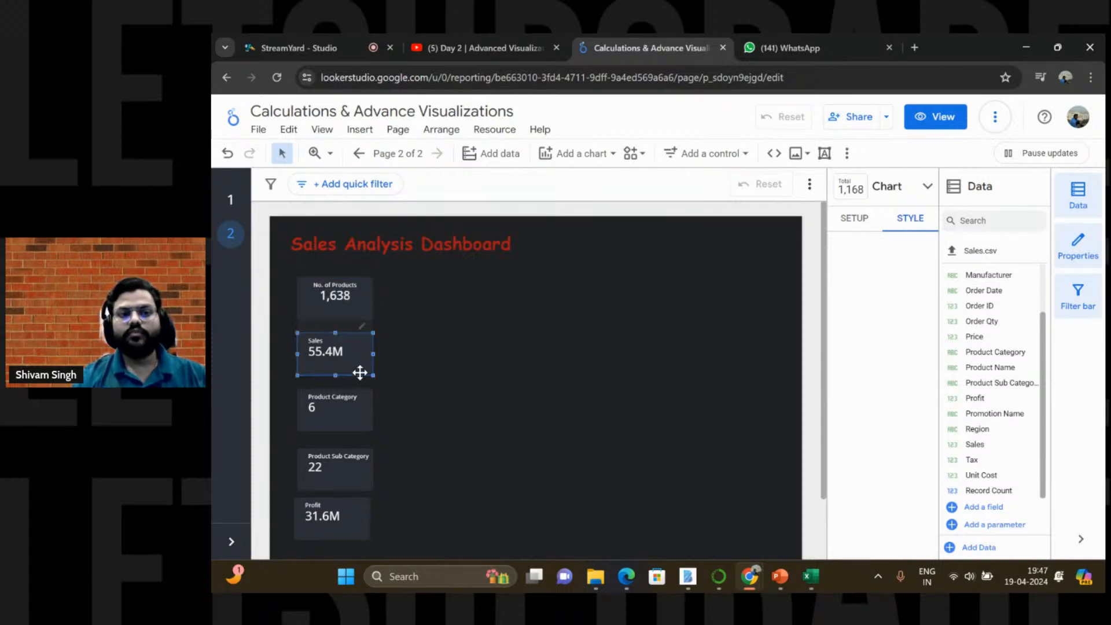
pyautogui.scroll(-3, 876, 311)
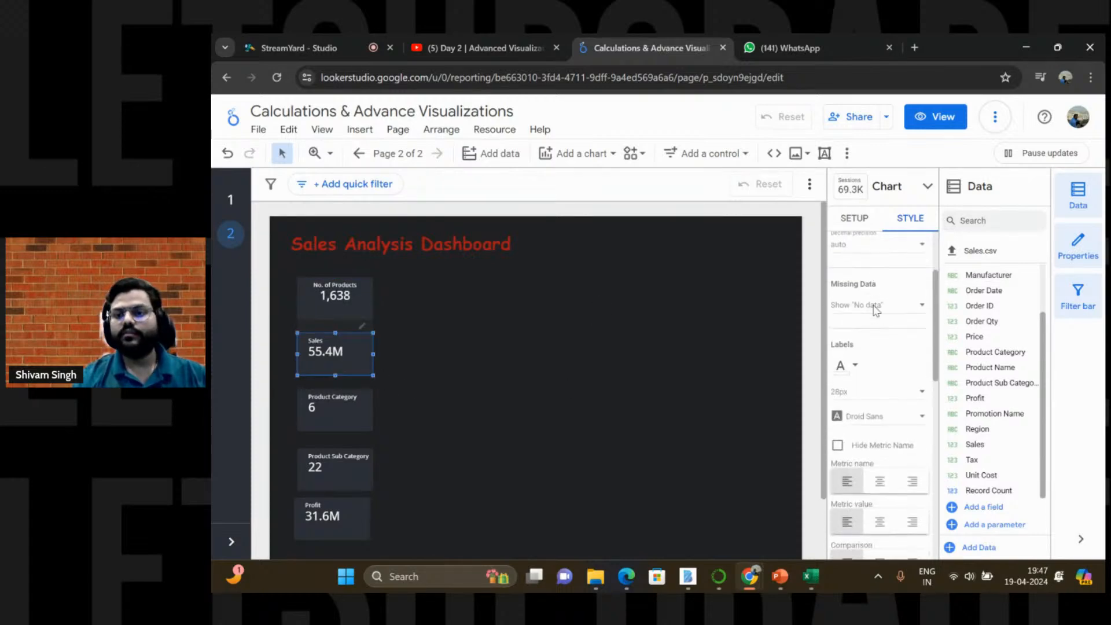
pyautogui.click(879, 410)
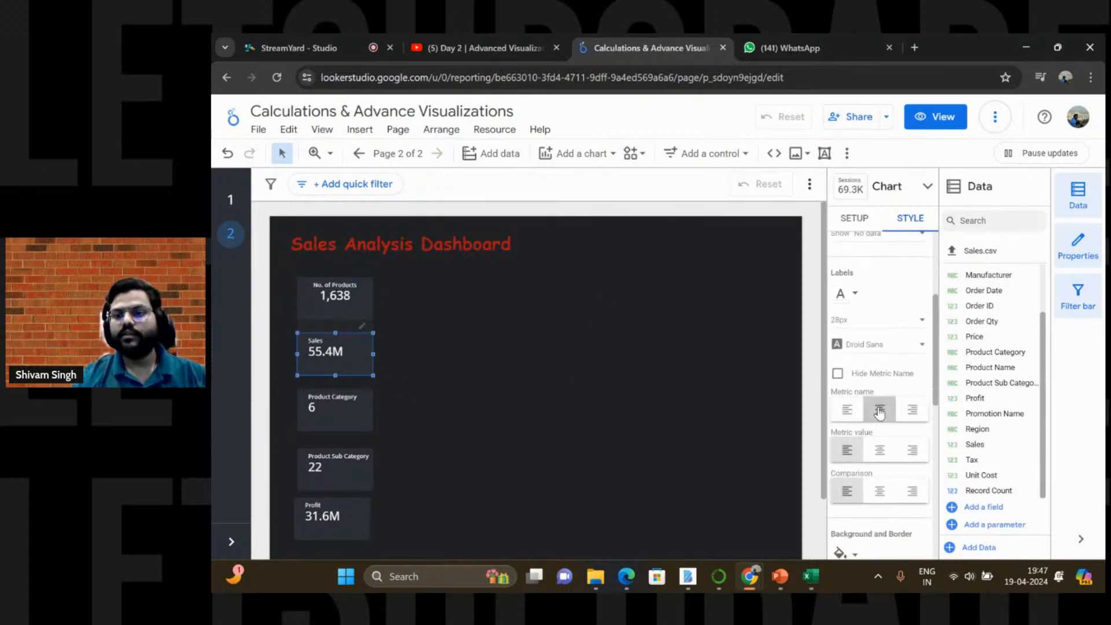
pyautogui.click(880, 451)
pyautogui.click(880, 492)
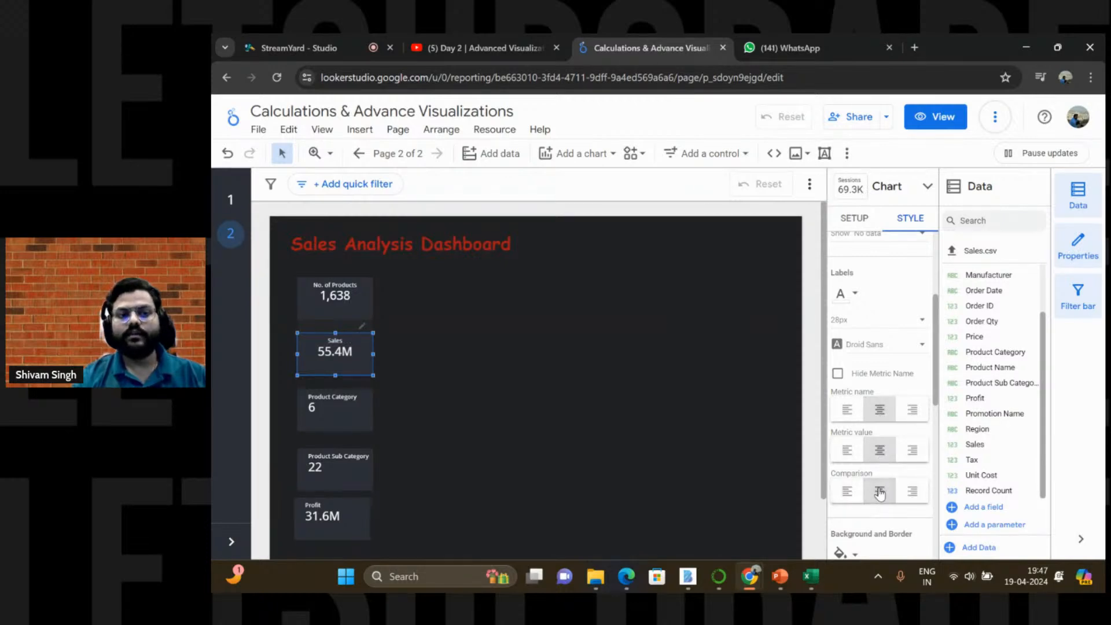
# Step: Center-align the metric name and metric value of the Product Category scorecard
pyautogui.click(331, 429)
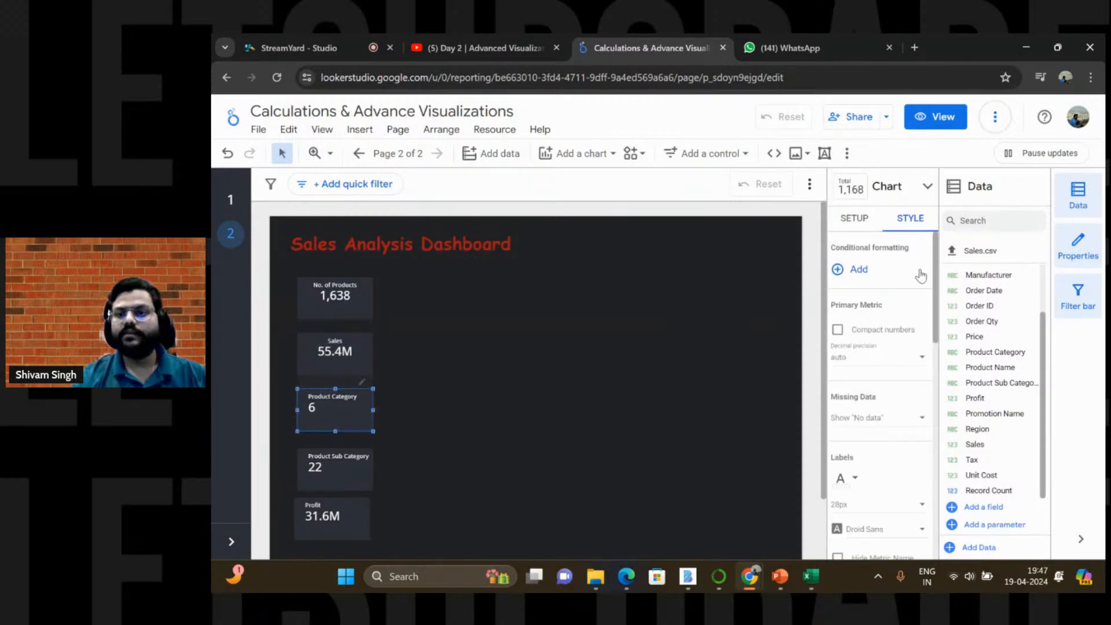
pyautogui.scroll(-4, 866, 382)
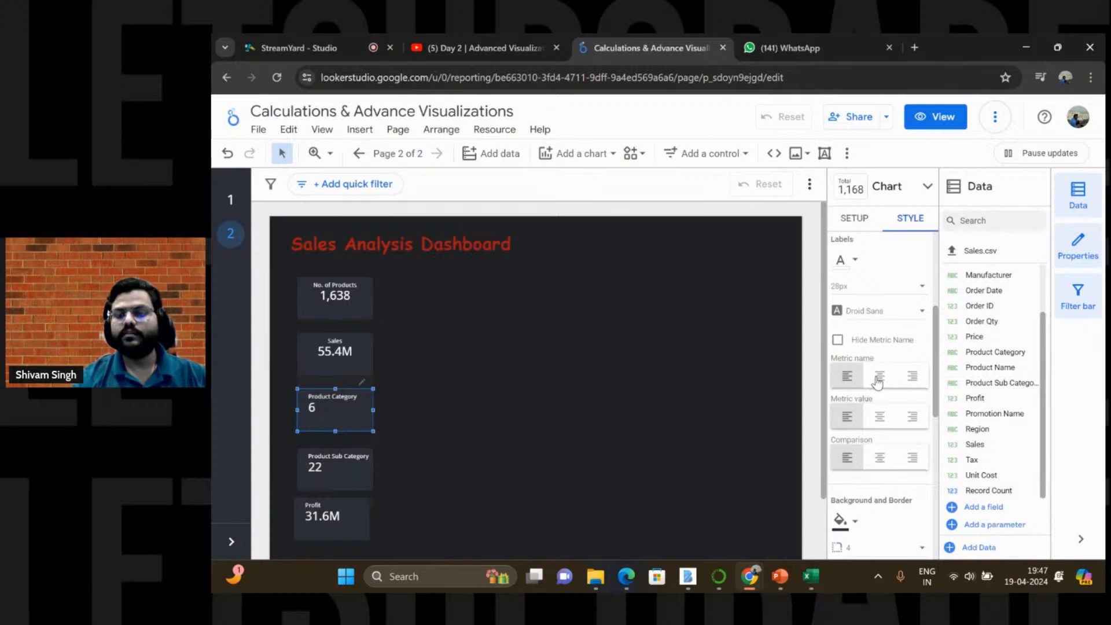
pyautogui.click(880, 377)
pyautogui.click(880, 416)
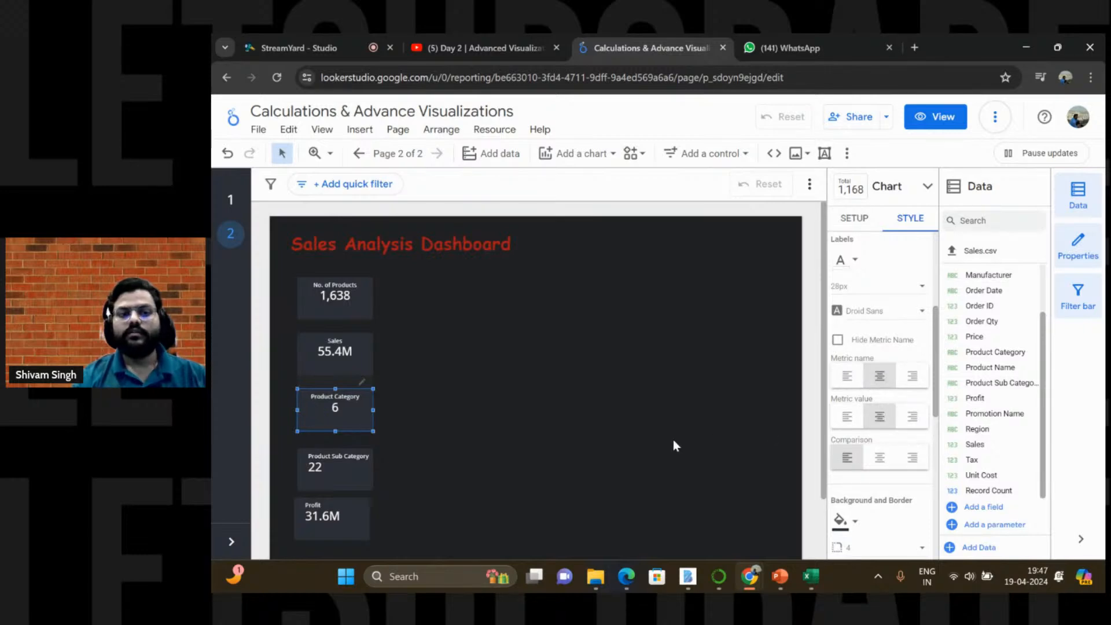
# Step: Center-align the metric name and metric value of the Product Sub Category scorecard
pyautogui.click(331, 469)
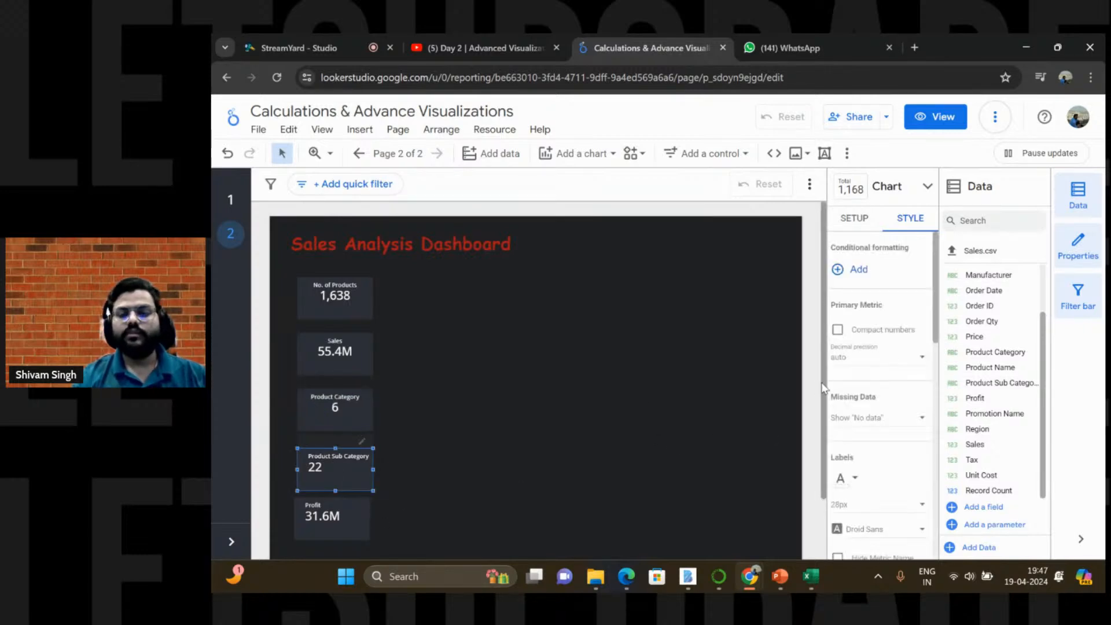
pyautogui.scroll(-2, 867, 354)
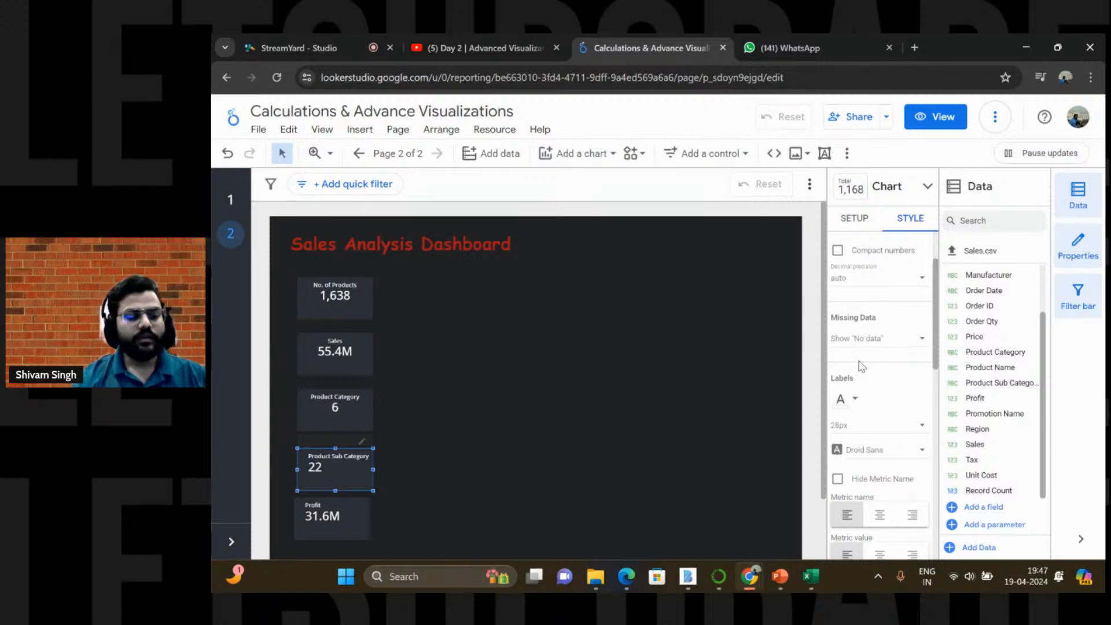
pyautogui.scroll(-2, 862, 366)
pyautogui.click(880, 444)
pyautogui.click(881, 482)
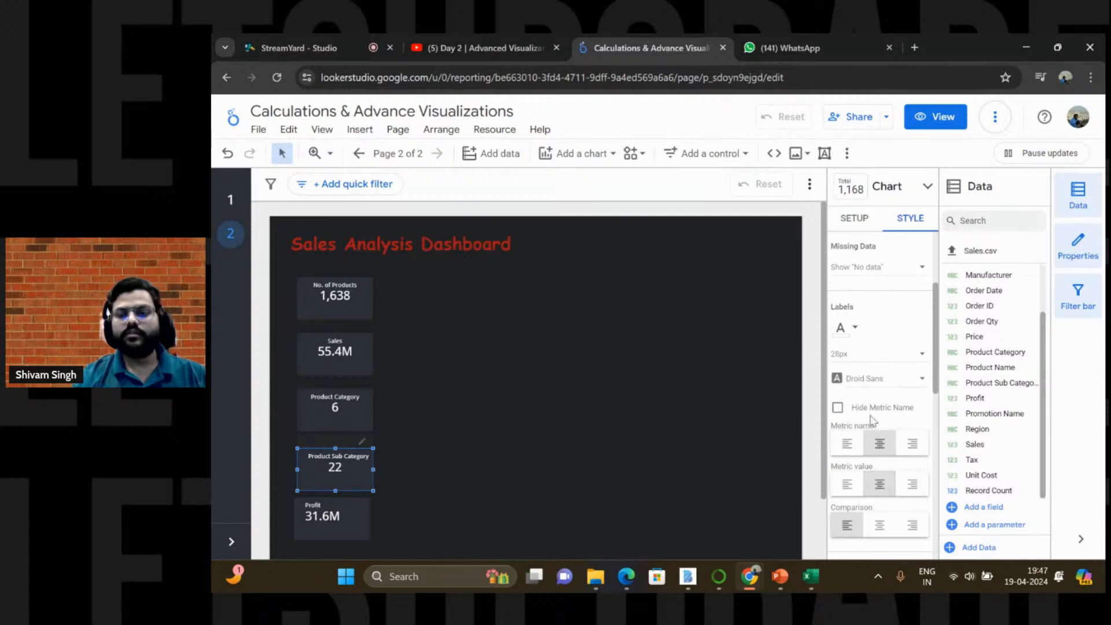
# Step: Center-align the metric name and metric value of the Profit scorecard
pyautogui.click(324, 514)
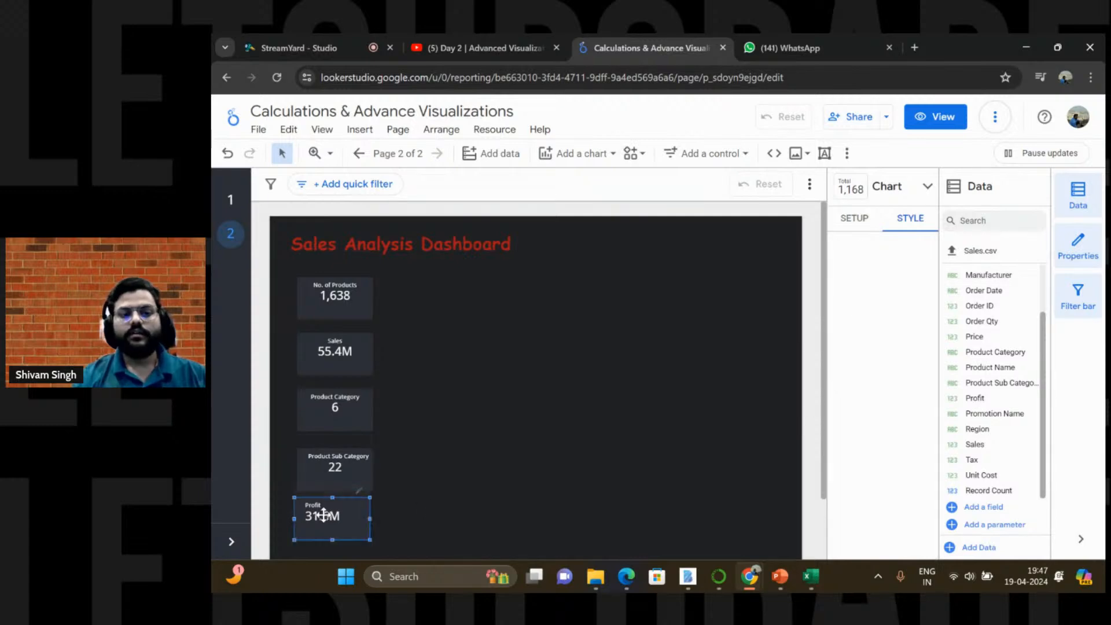
pyautogui.scroll(-5, 876, 347)
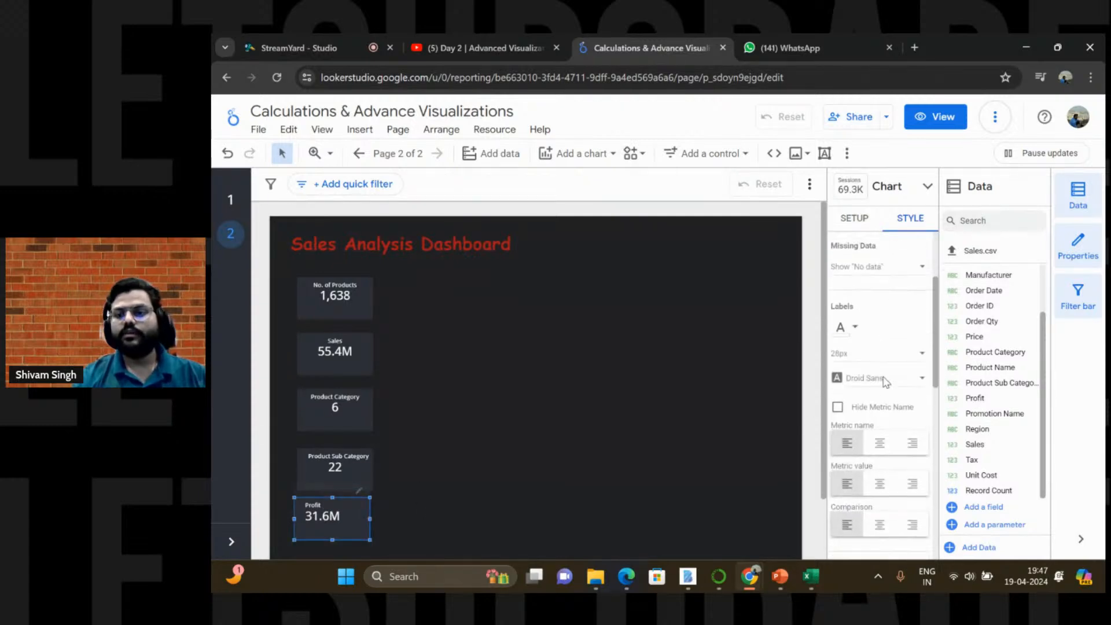
pyautogui.click(880, 423)
pyautogui.click(880, 461)
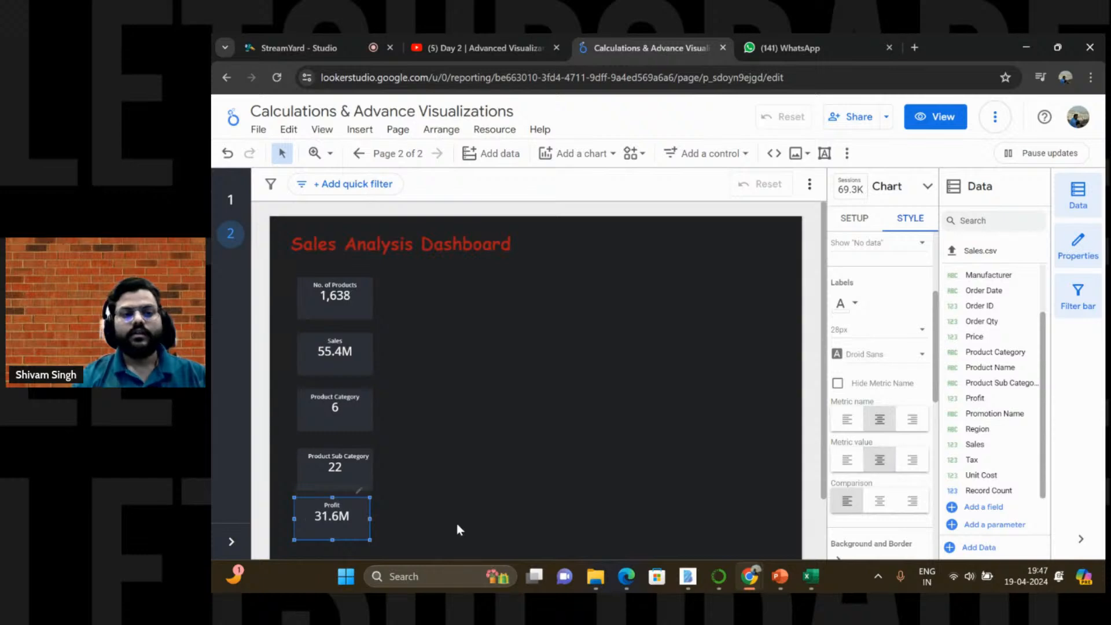
# Step: Rename the Product Sub Category scorecard's metric to "No. of Sub-Category"
pyautogui.click(321, 470)
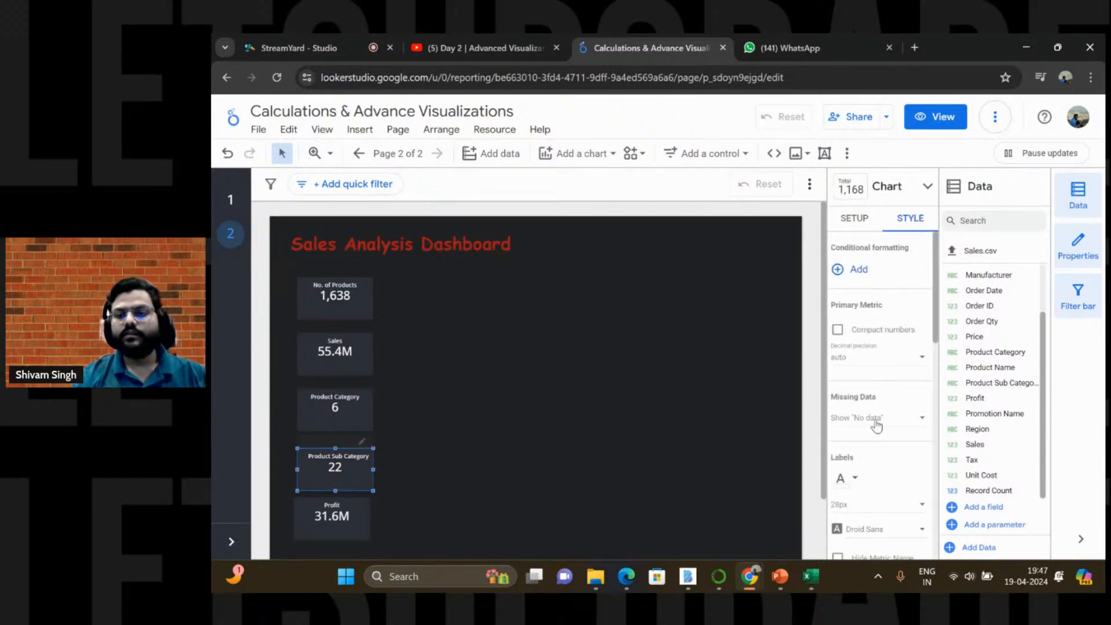
pyautogui.scroll(-1, 874, 424)
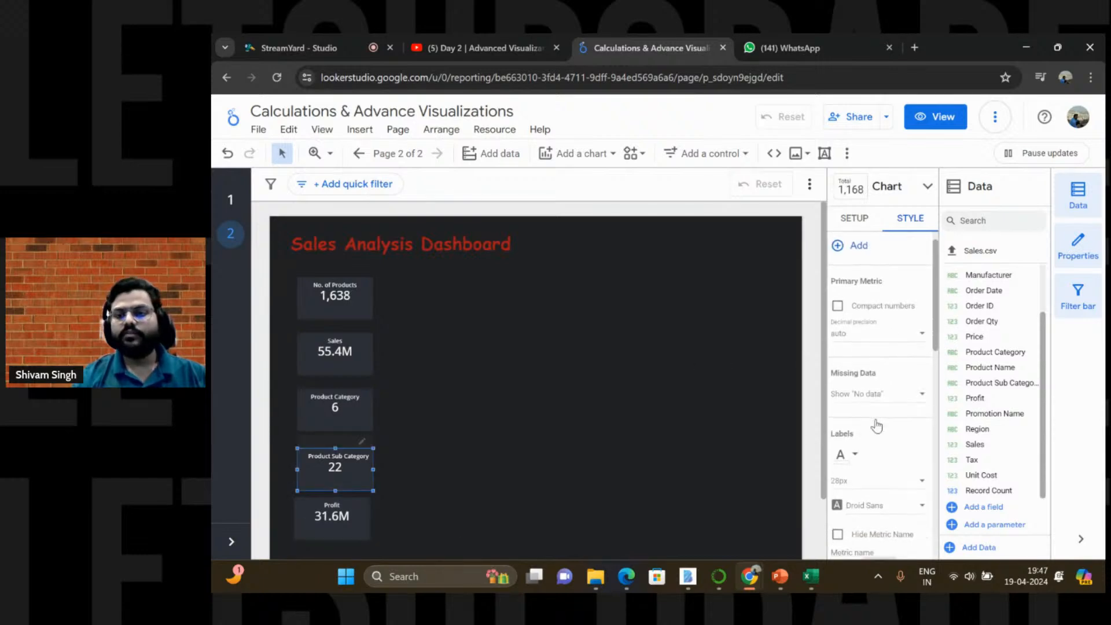
pyautogui.click(855, 220)
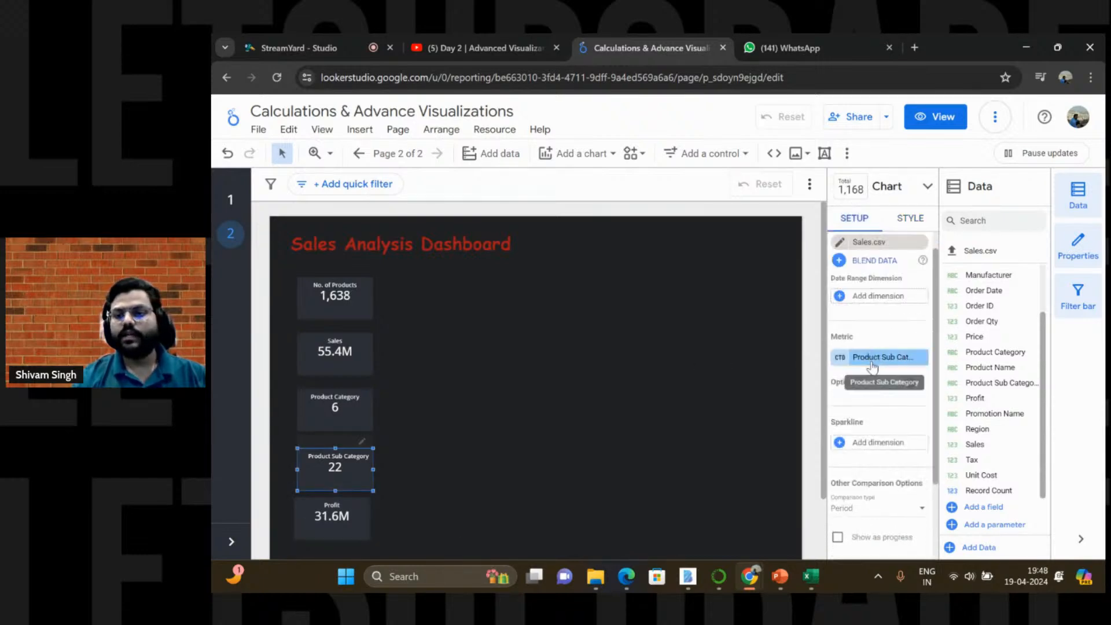
pyautogui.click(840, 359)
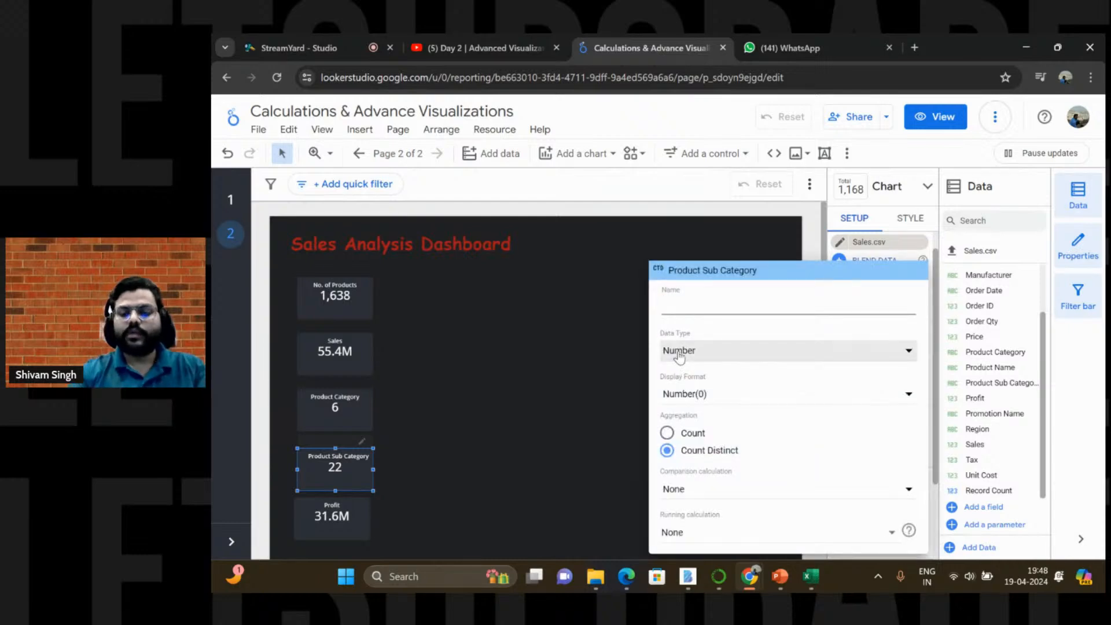
pyautogui.write('No. ')
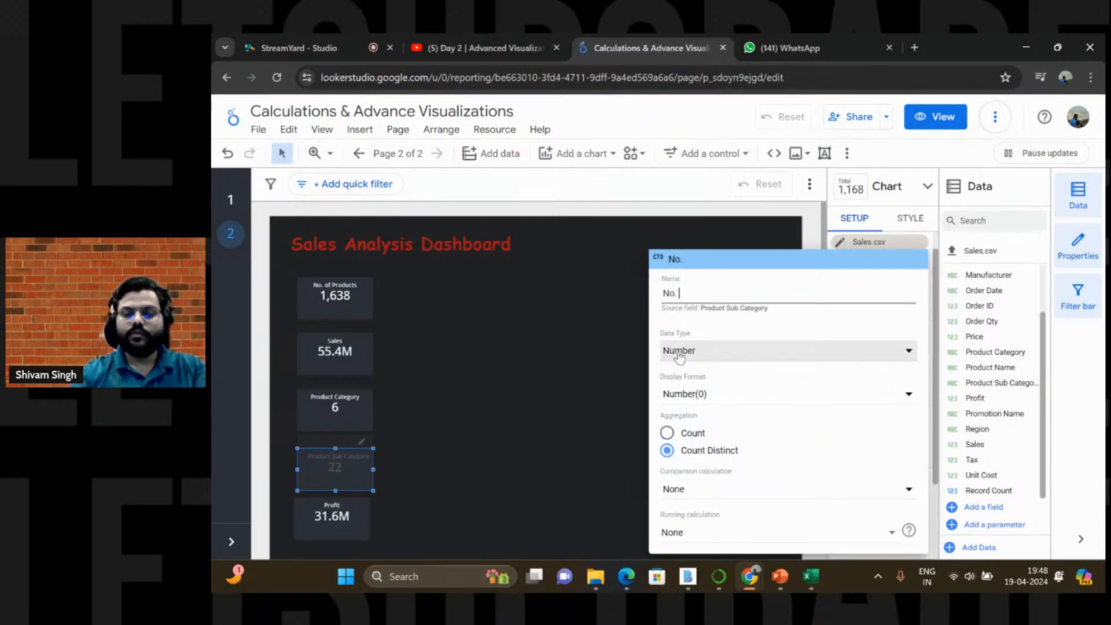
pyautogui.write('of Sub-Cate')
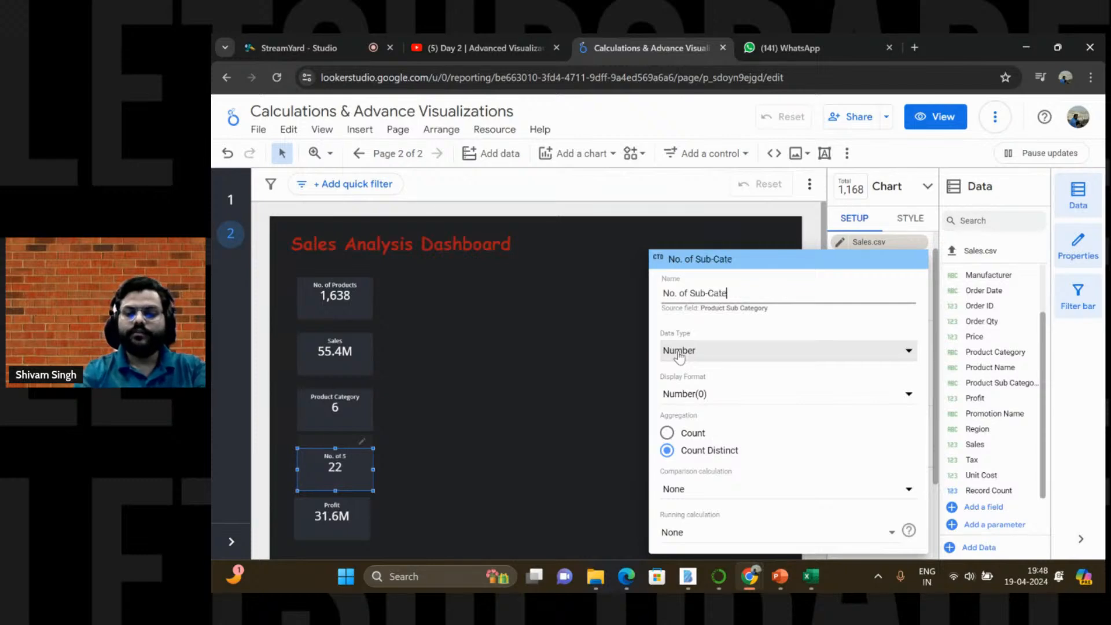
pyautogui.write('gory')
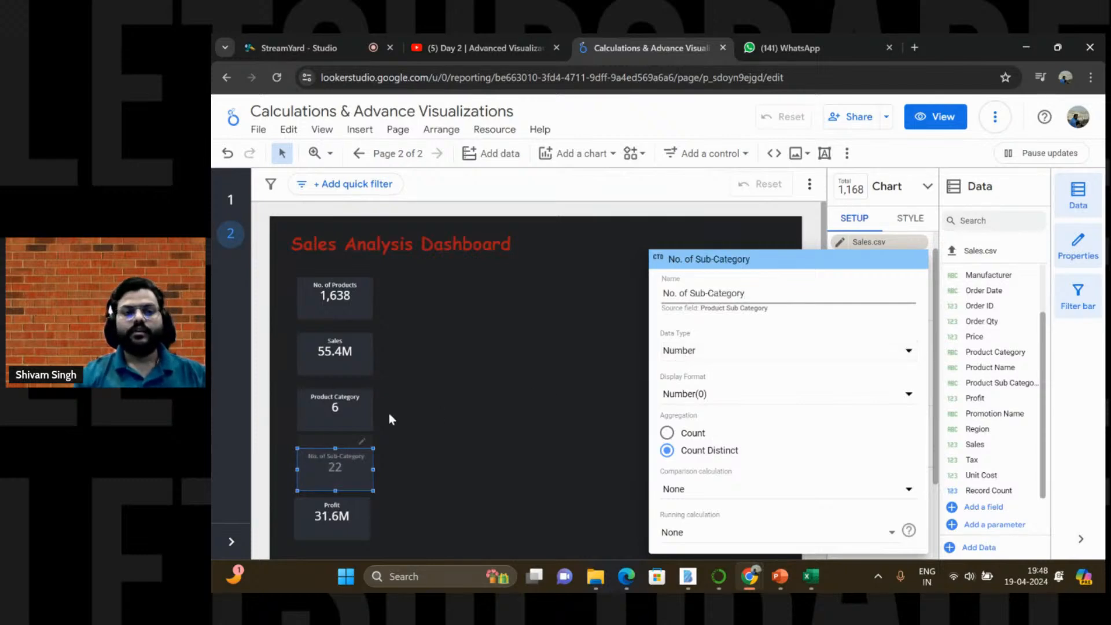
pyautogui.click(318, 416)
# Step: Rename the Product Category scorecard's metric to "No. of Categories"
pyautogui.click(335, 412)
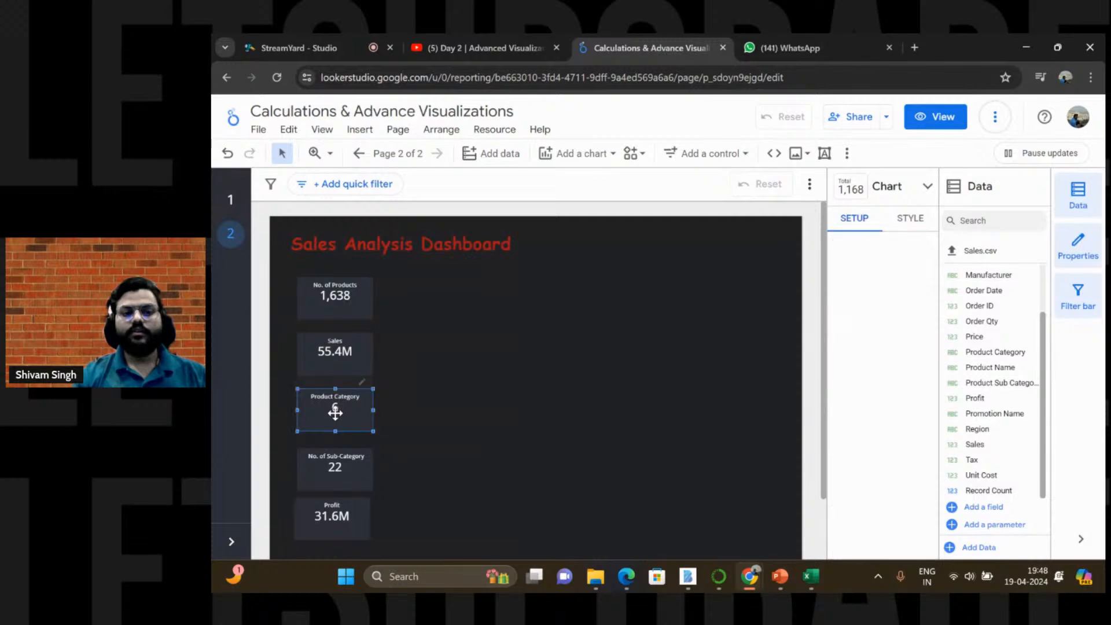
pyautogui.click(910, 220)
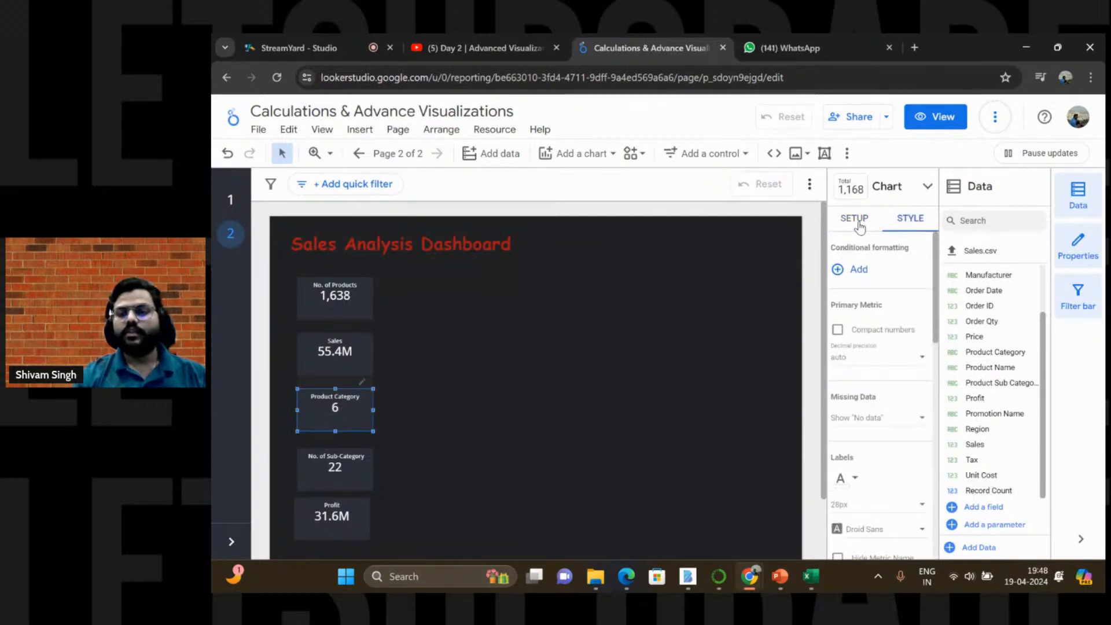
pyautogui.click(855, 219)
pyautogui.click(842, 382)
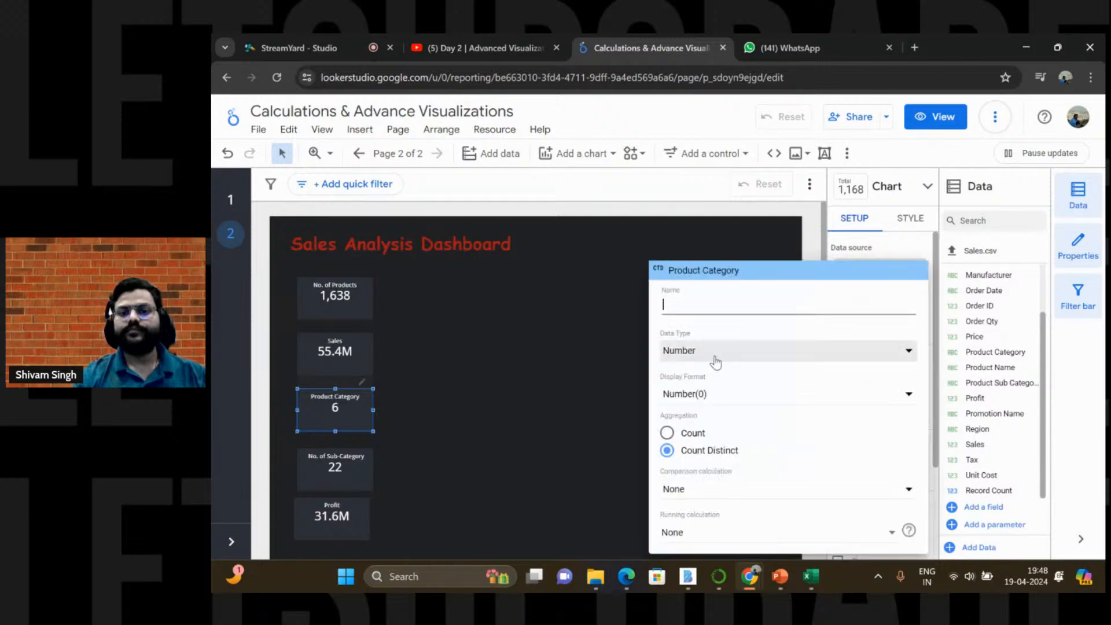
pyautogui.write('N')
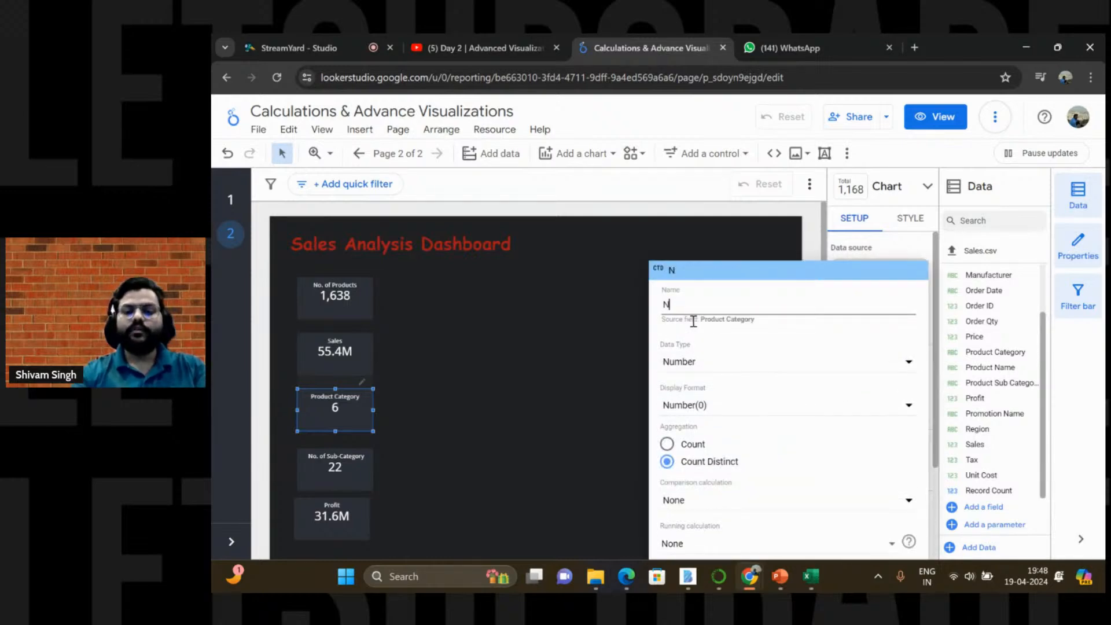
pyautogui.write('o. of Sub')
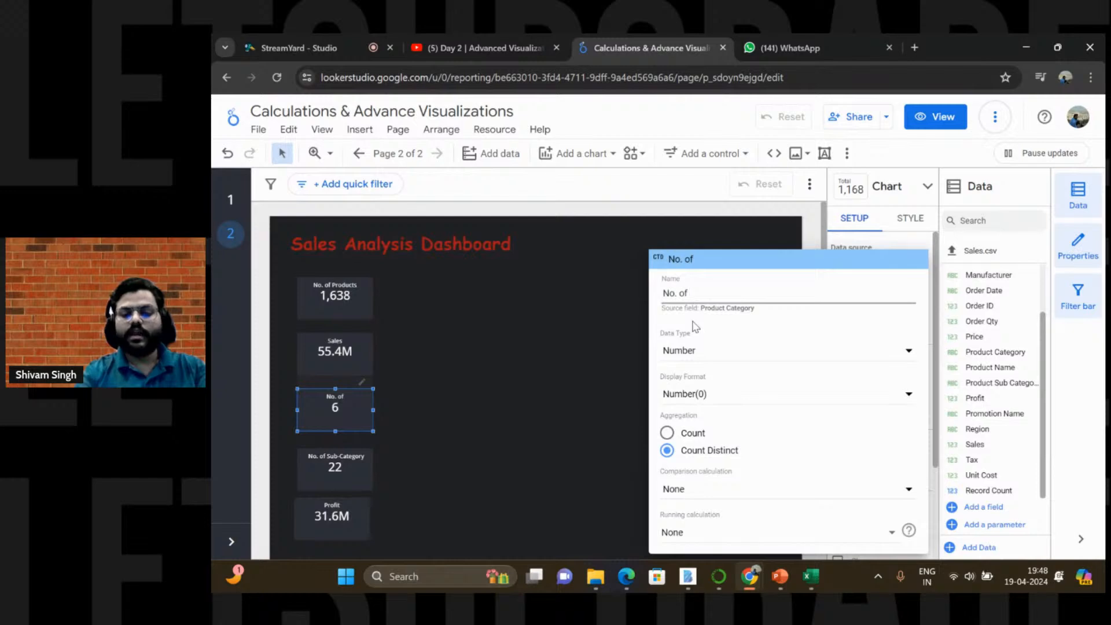
pyautogui.write('te')
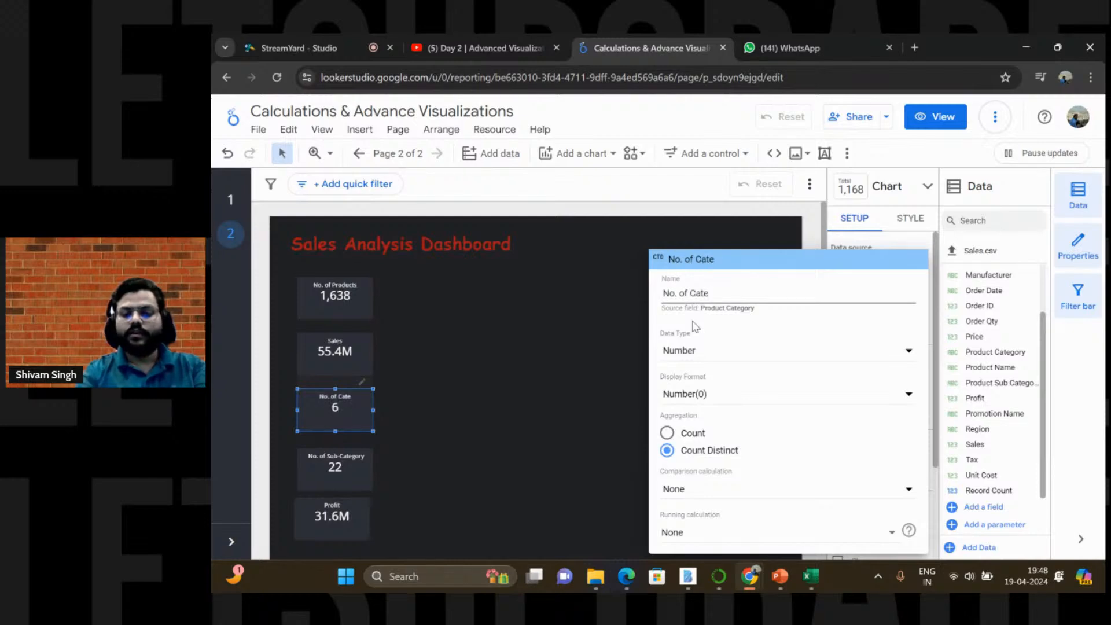
pyautogui.write('goty')
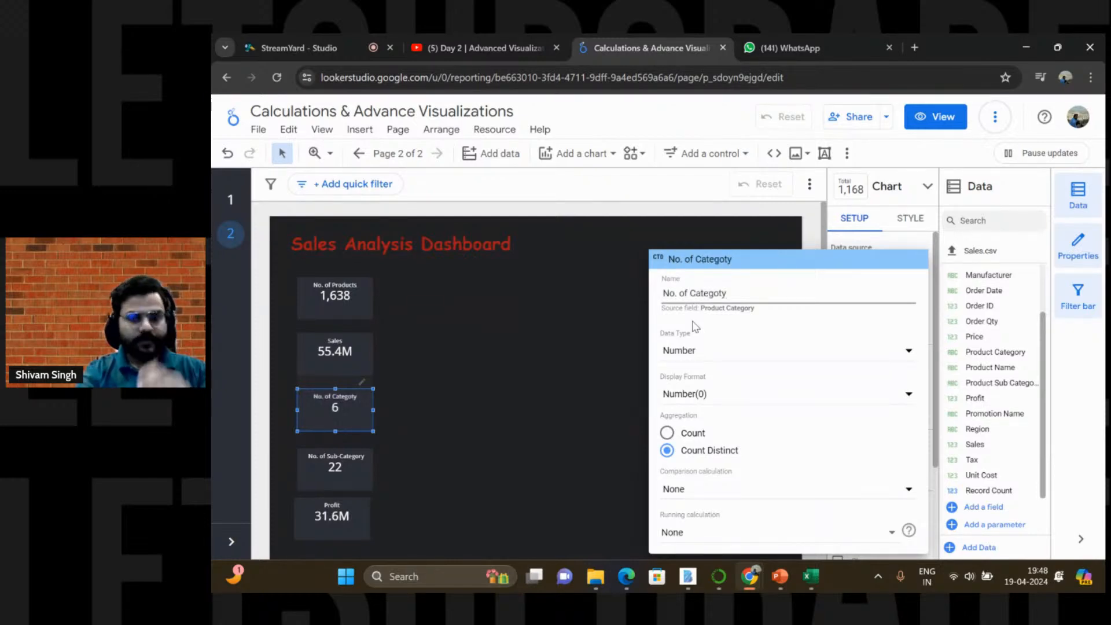
pyautogui.press('BackSpace')
pyautogui.press('BackSpace')
pyautogui.write('ries')
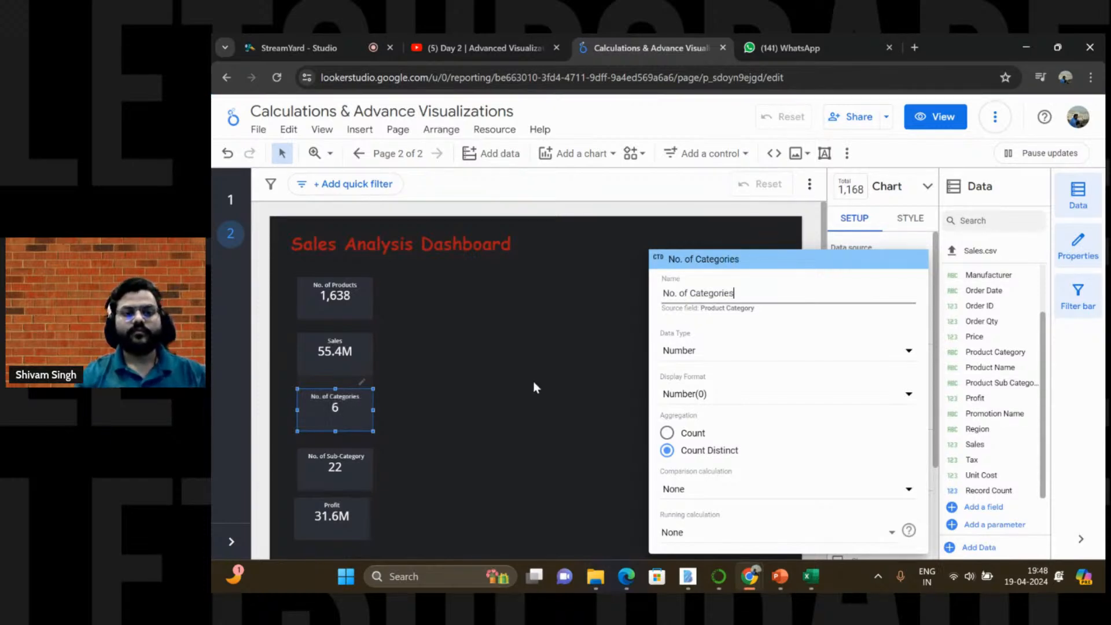
pyautogui.click(359, 467)
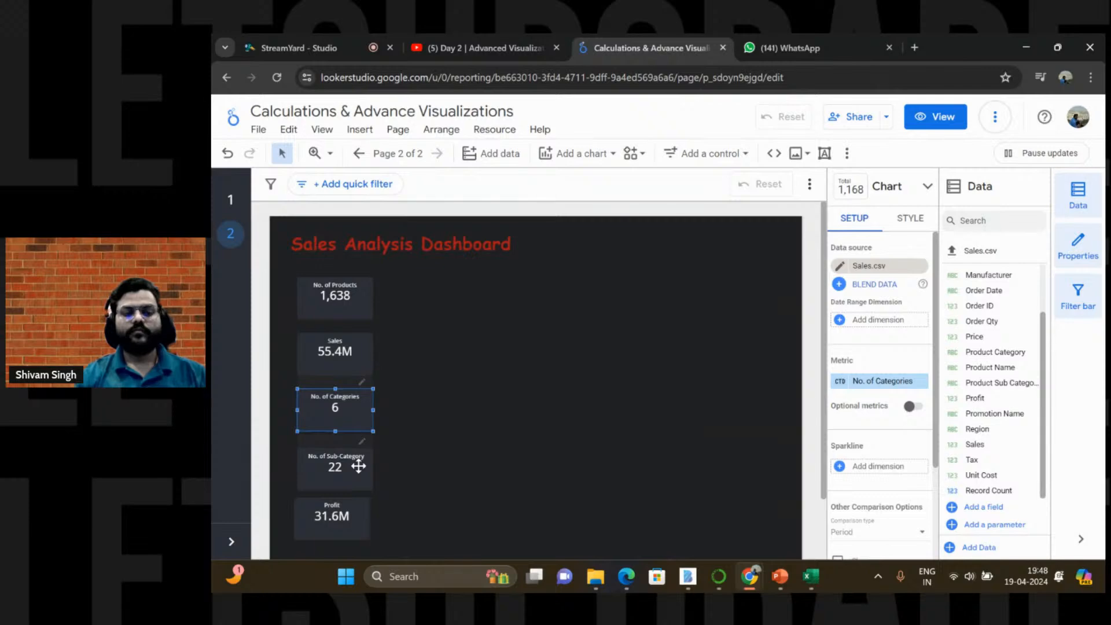
# Step: Change the fourth scorecard's metric name to the plural "No. of Sub-Categories"
pyautogui.click(359, 467)
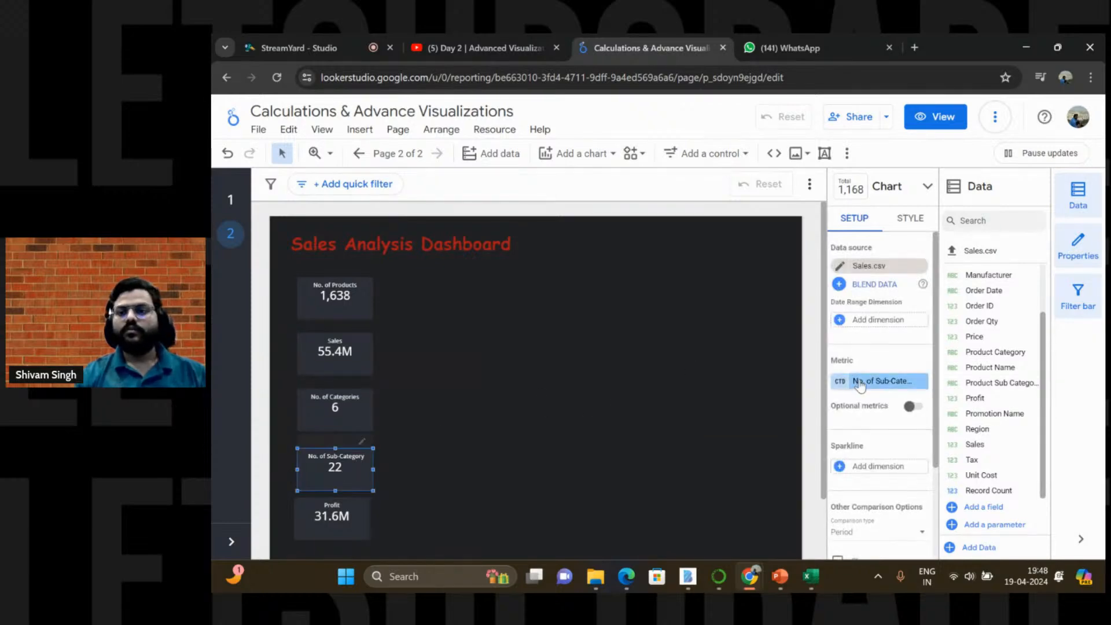
pyautogui.click(841, 382)
pyautogui.click(751, 295)
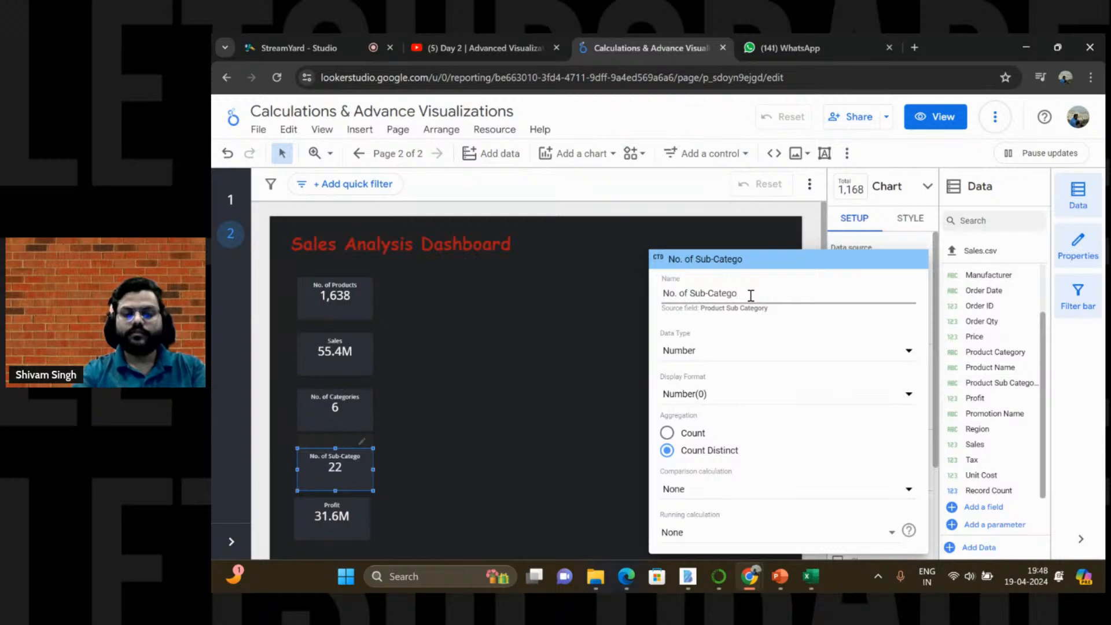
pyautogui.write('ies')
pyautogui.press('Return')
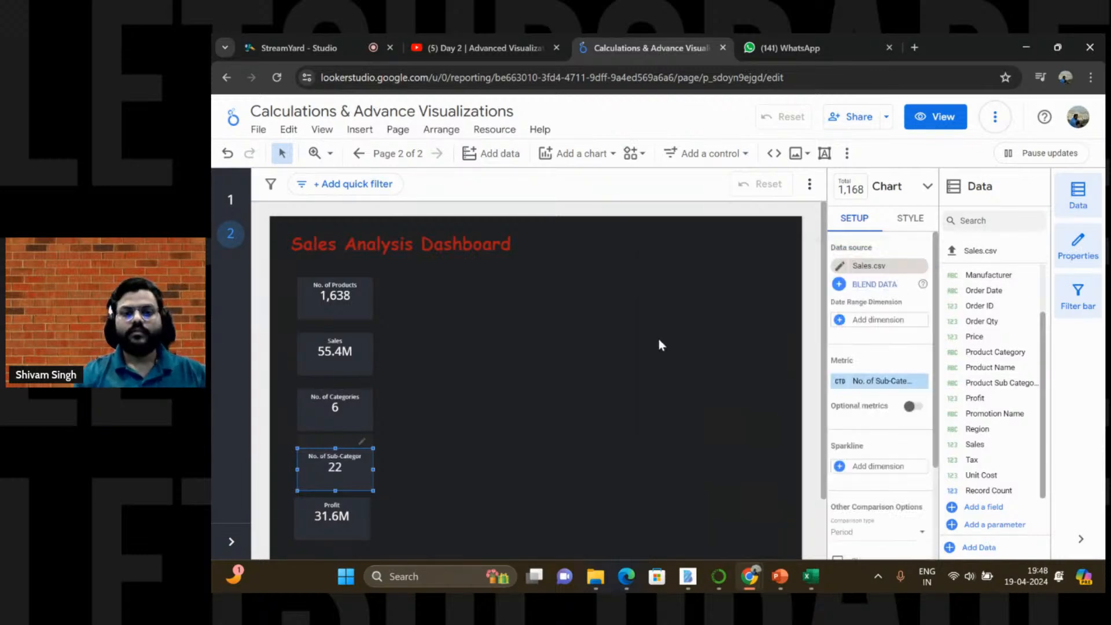
pyautogui.click(550, 407)
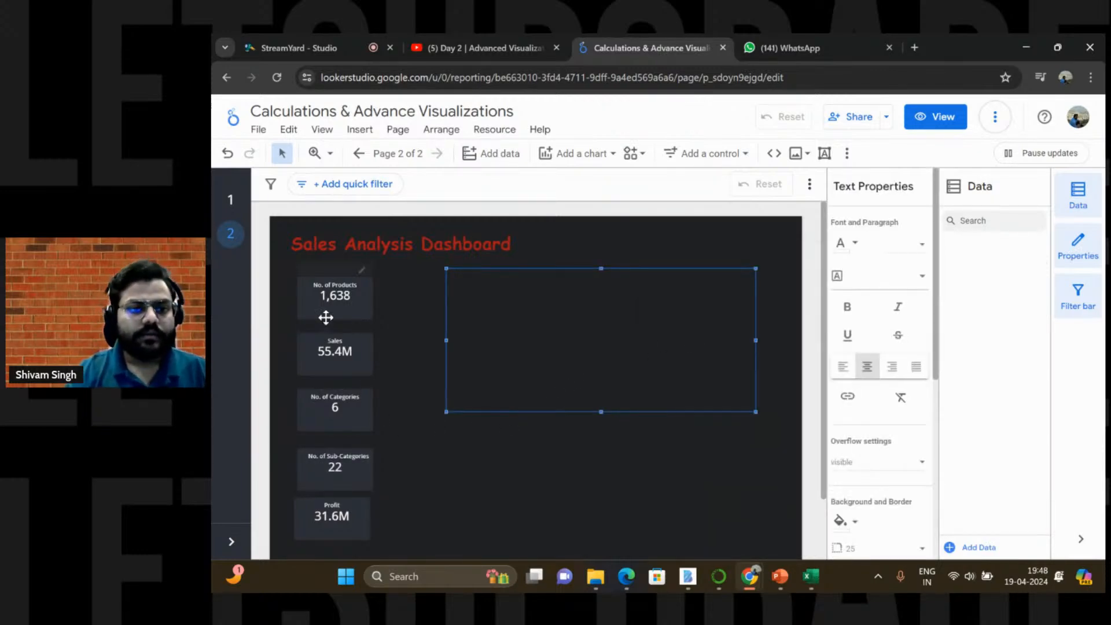
# Step: Set the No. of Products scorecard's border radius to 20
pyautogui.click(325, 317)
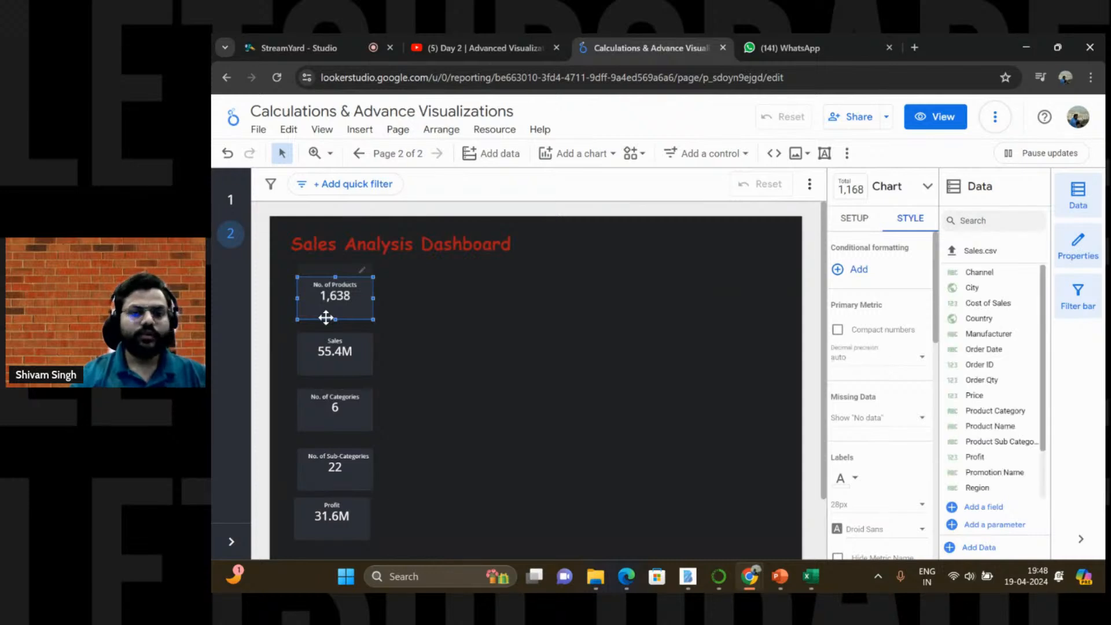
pyautogui.scroll(-1, 883, 384)
pyautogui.scroll(-5, 881, 385)
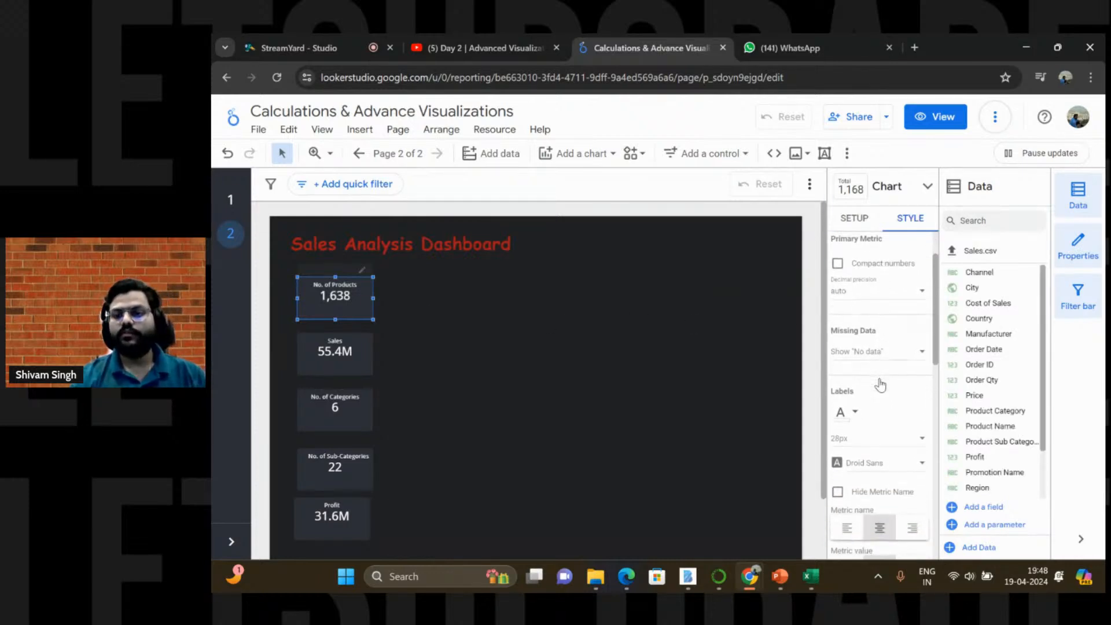
pyautogui.scroll(-2, 880, 384)
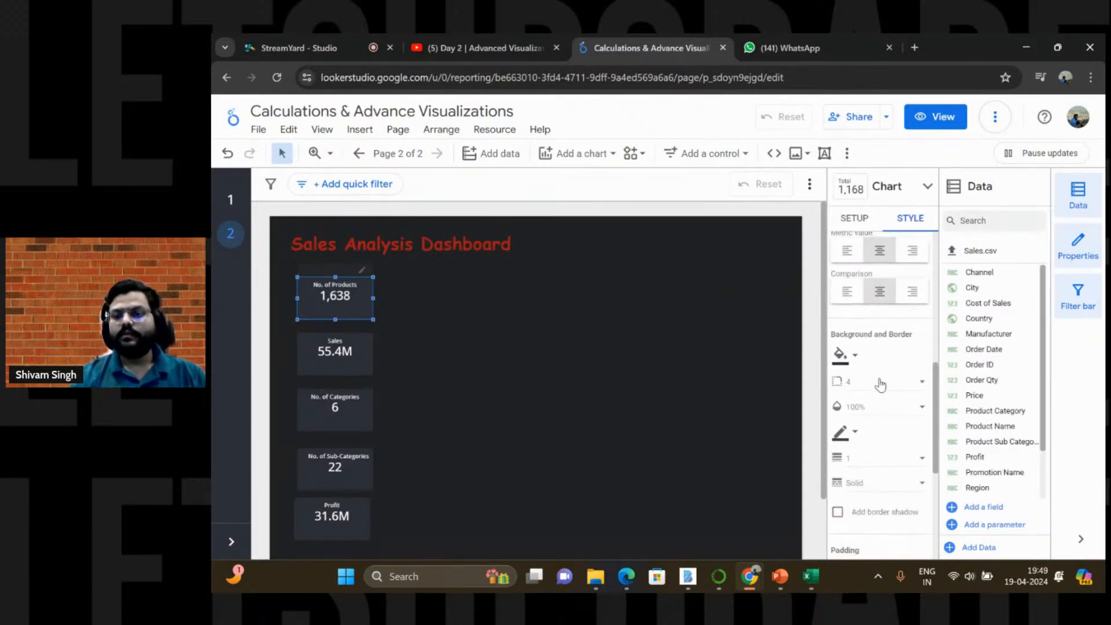
pyautogui.click(891, 382)
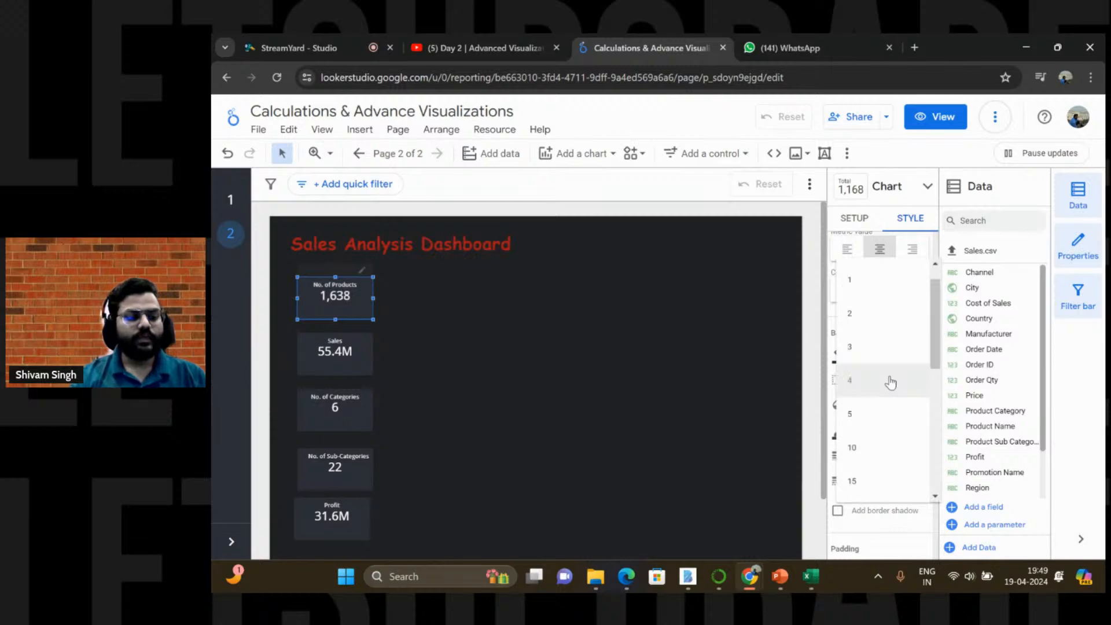
pyautogui.scroll(-2, 851, 434)
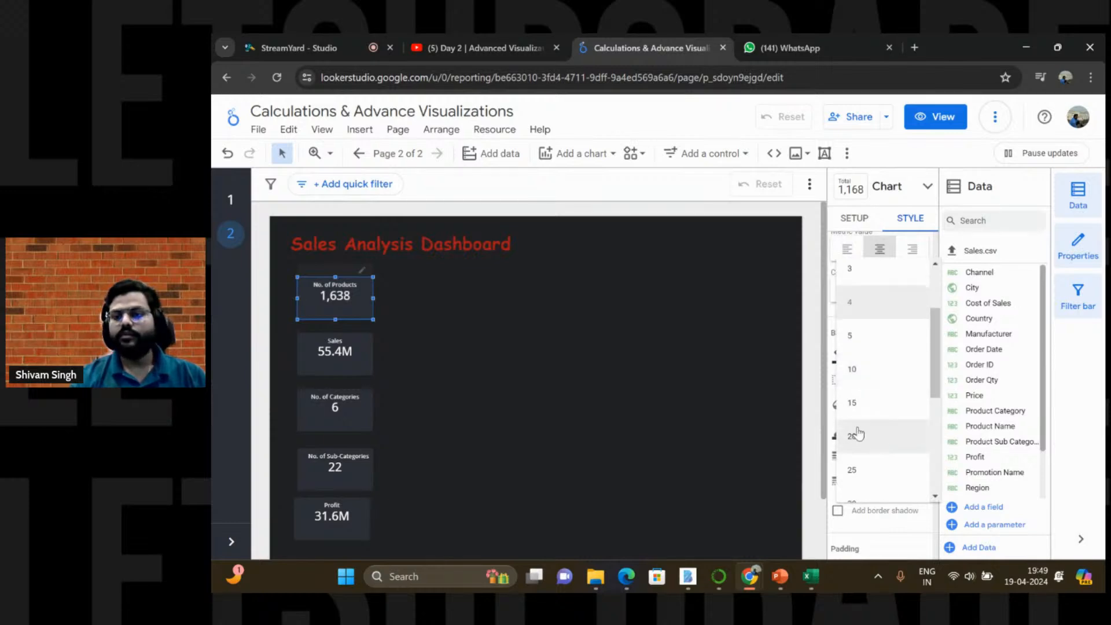
pyautogui.click(856, 436)
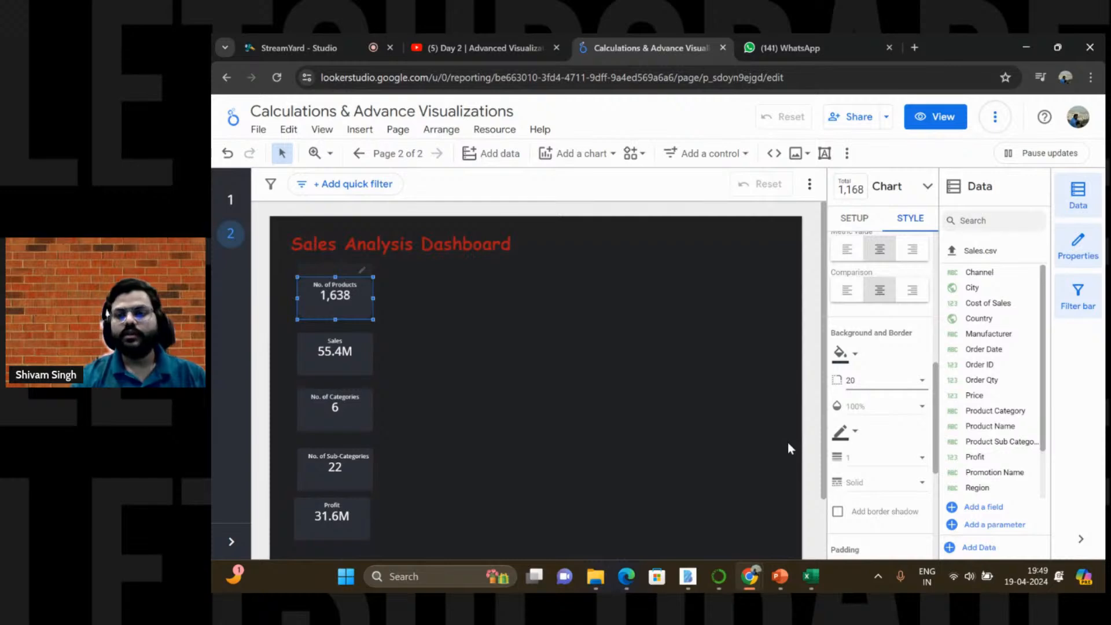
# Step: Fill the No. of Products scorecard's background with the custom muted red #9f3030
pyautogui.click(855, 359)
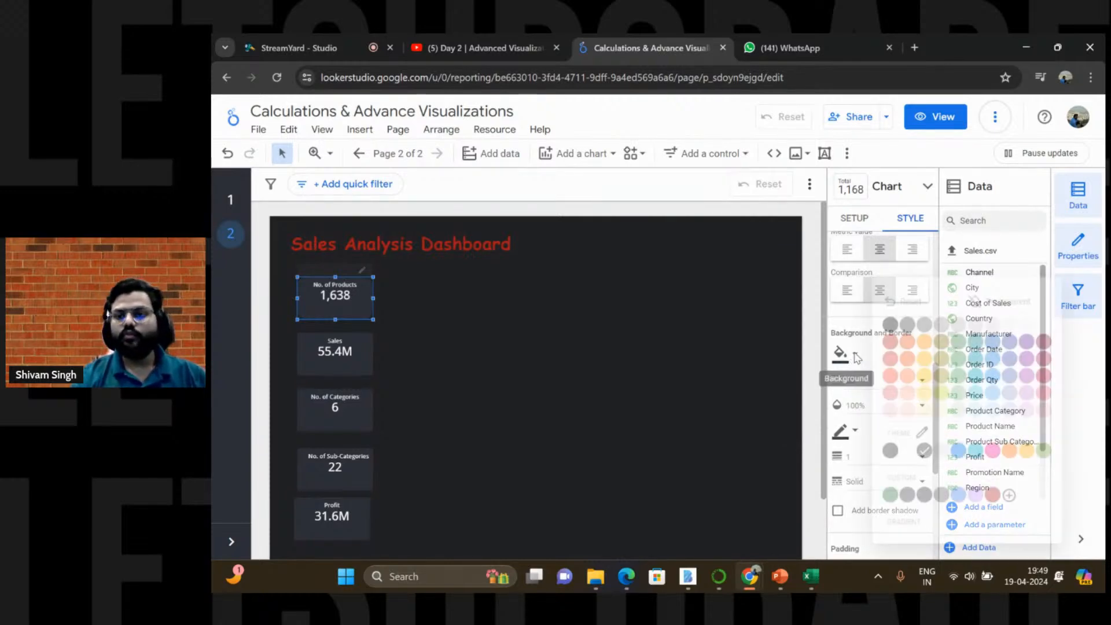
pyautogui.click(888, 354)
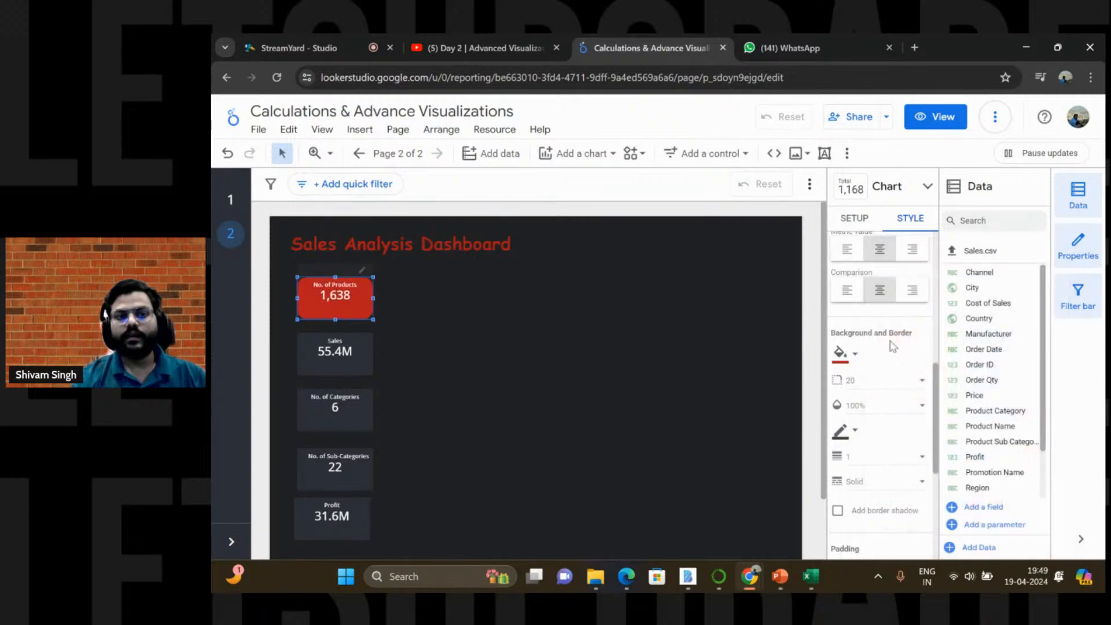
pyautogui.click(855, 359)
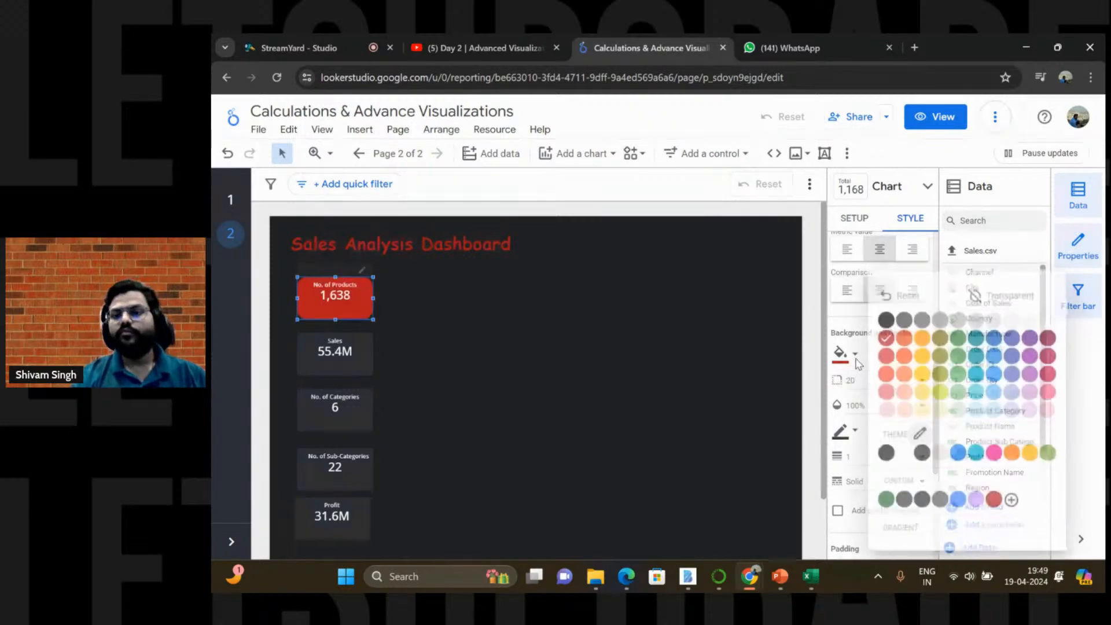
pyautogui.click(1012, 501)
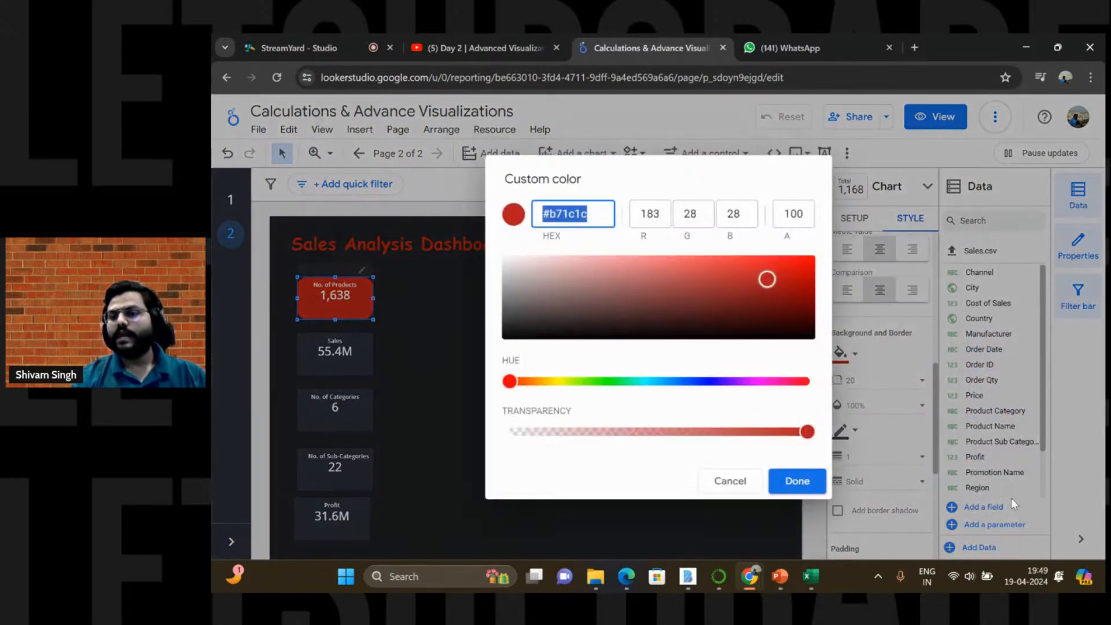
pyautogui.click(720, 287)
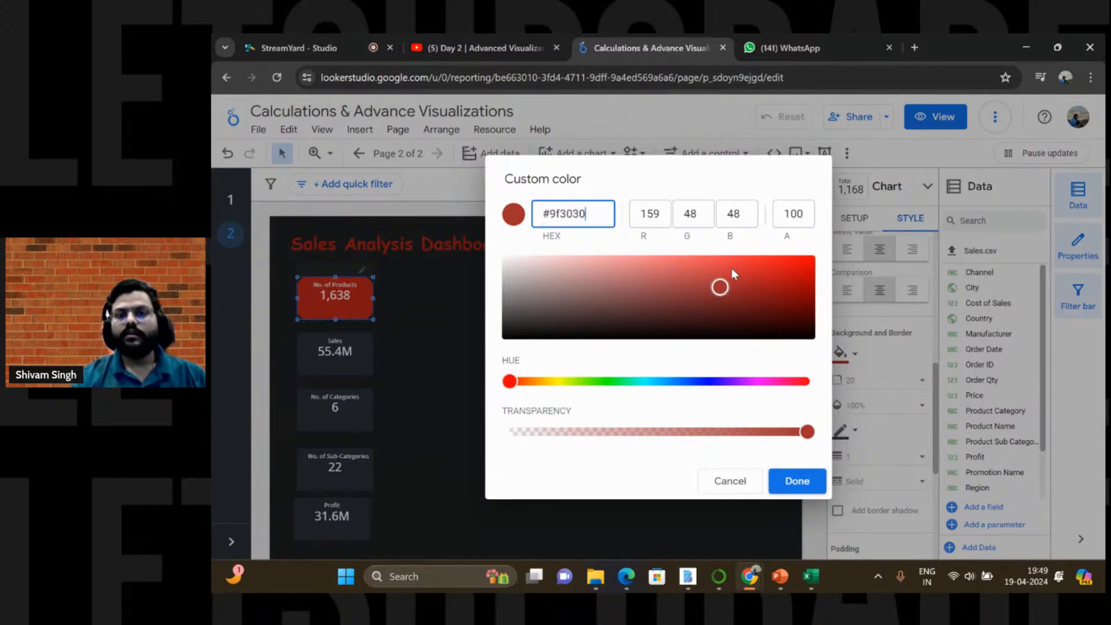
pyautogui.click(809, 483)
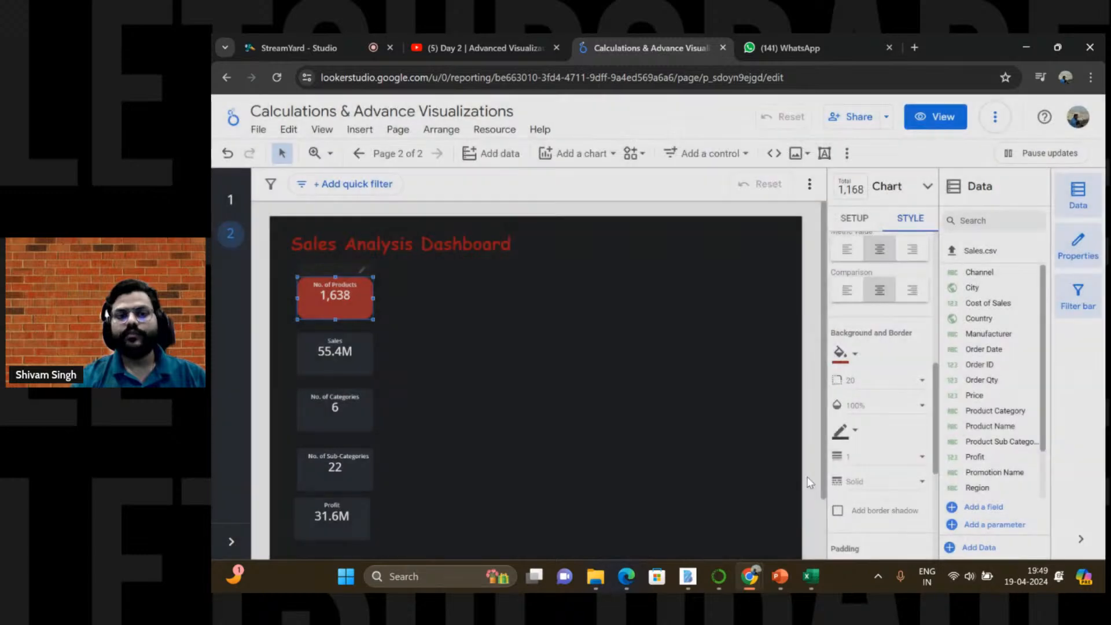
pyautogui.click(347, 362)
pyautogui.click(338, 291)
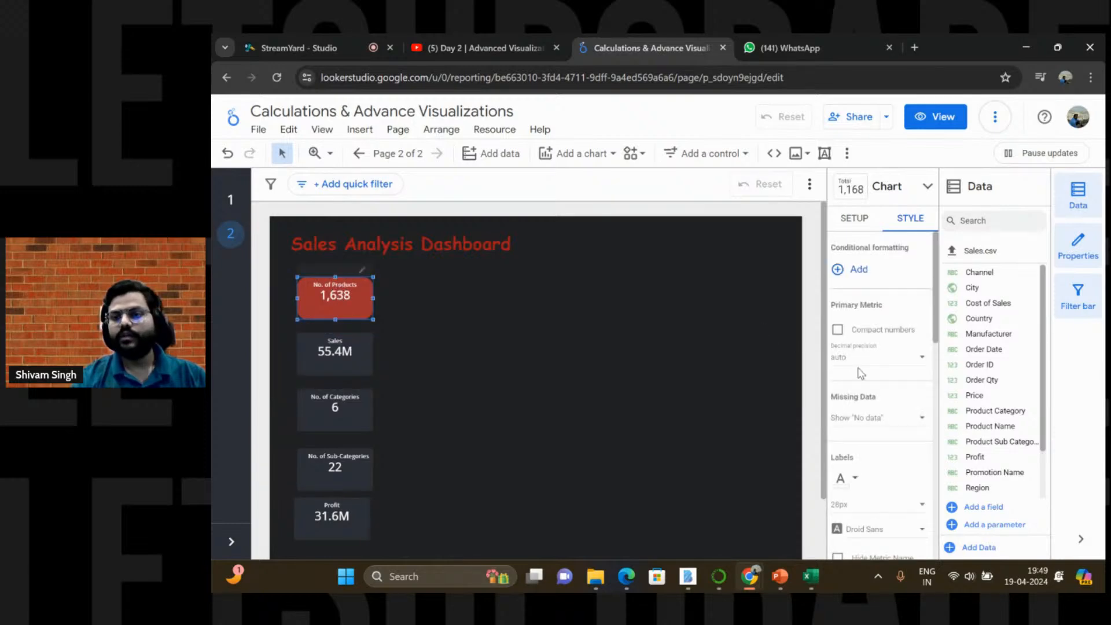
pyautogui.scroll(-3, 886, 391)
pyautogui.scroll(-1, 888, 394)
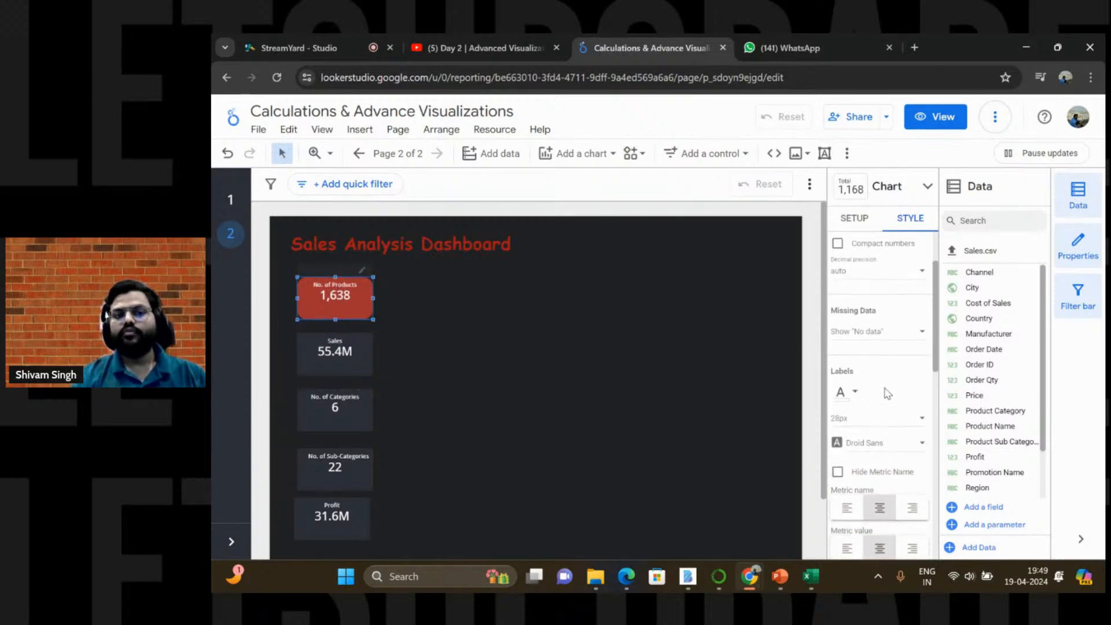
pyautogui.click(855, 394)
pyautogui.click(856, 395)
pyautogui.scroll(-5, 859, 397)
pyautogui.scroll(-5, 859, 397)
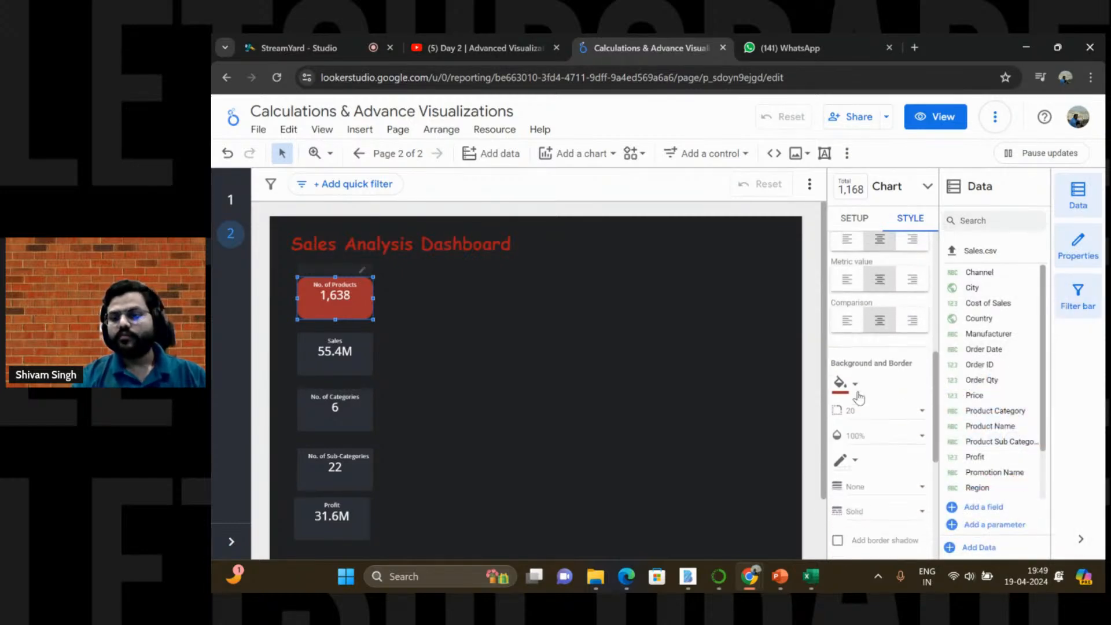
pyautogui.click(882, 434)
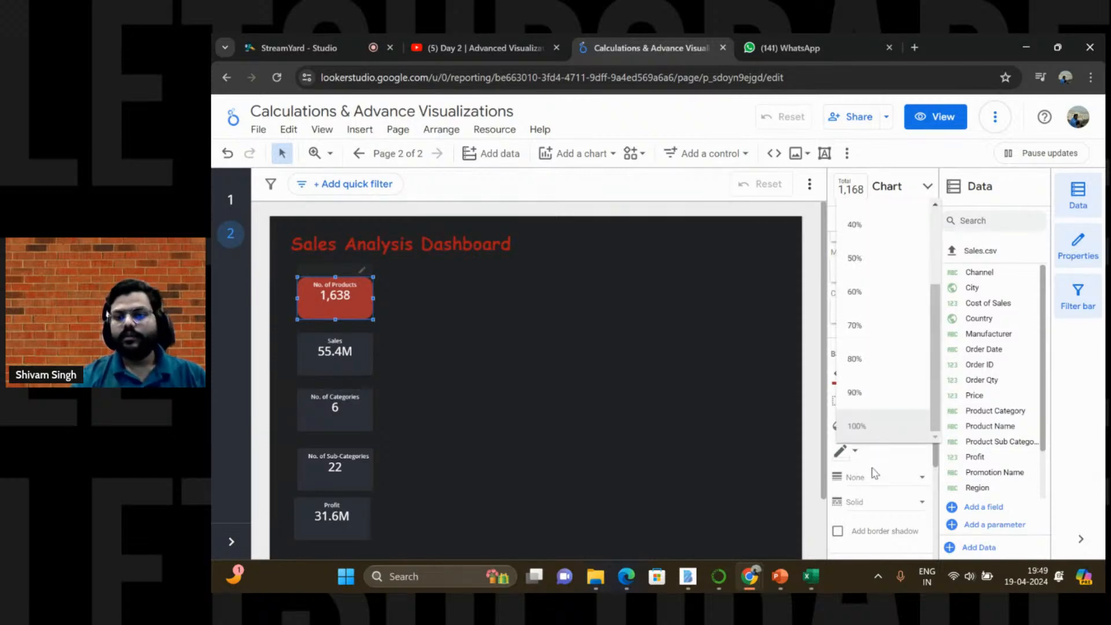
# Step: Set the top padding of the No. of Products scorecard to 16px
pyautogui.scroll(-6, 874, 473)
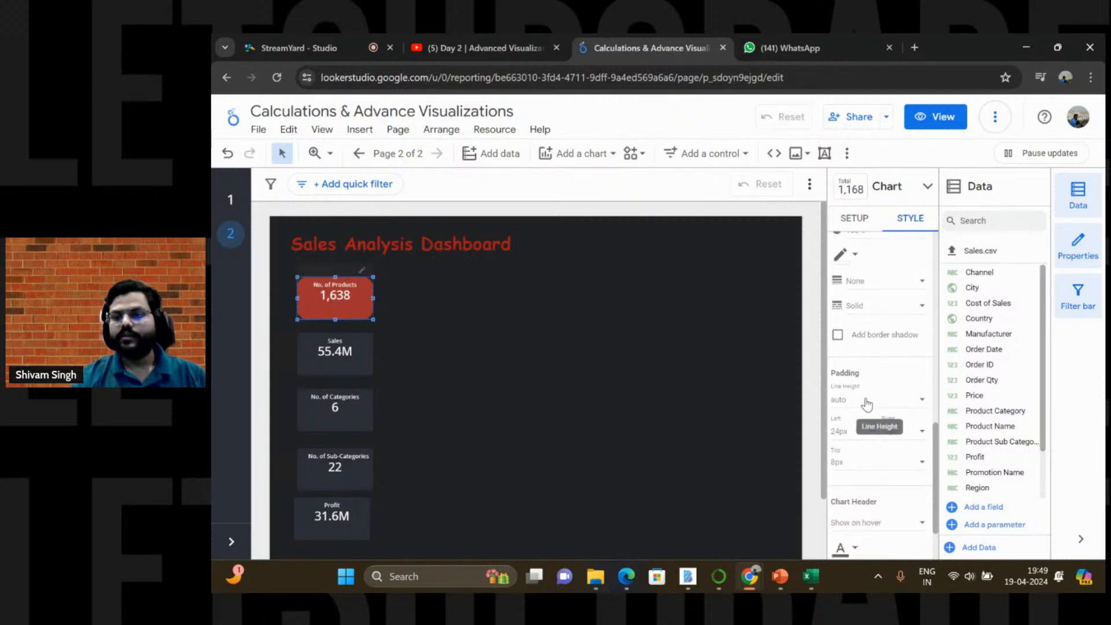
pyautogui.scroll(-2, 861, 442)
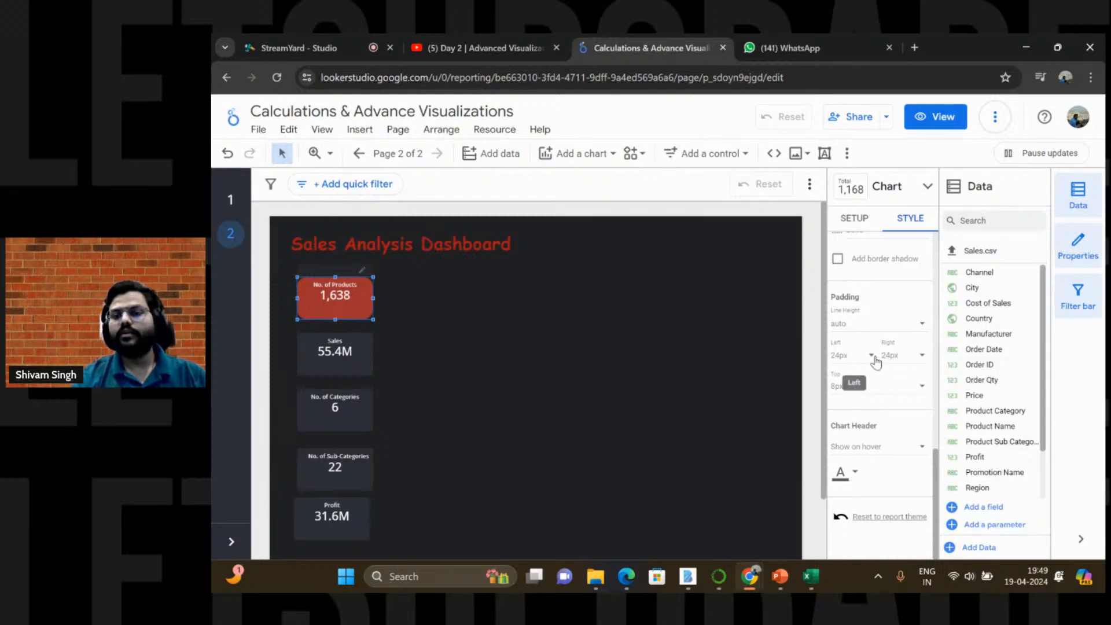
pyautogui.click(909, 394)
pyautogui.click(848, 455)
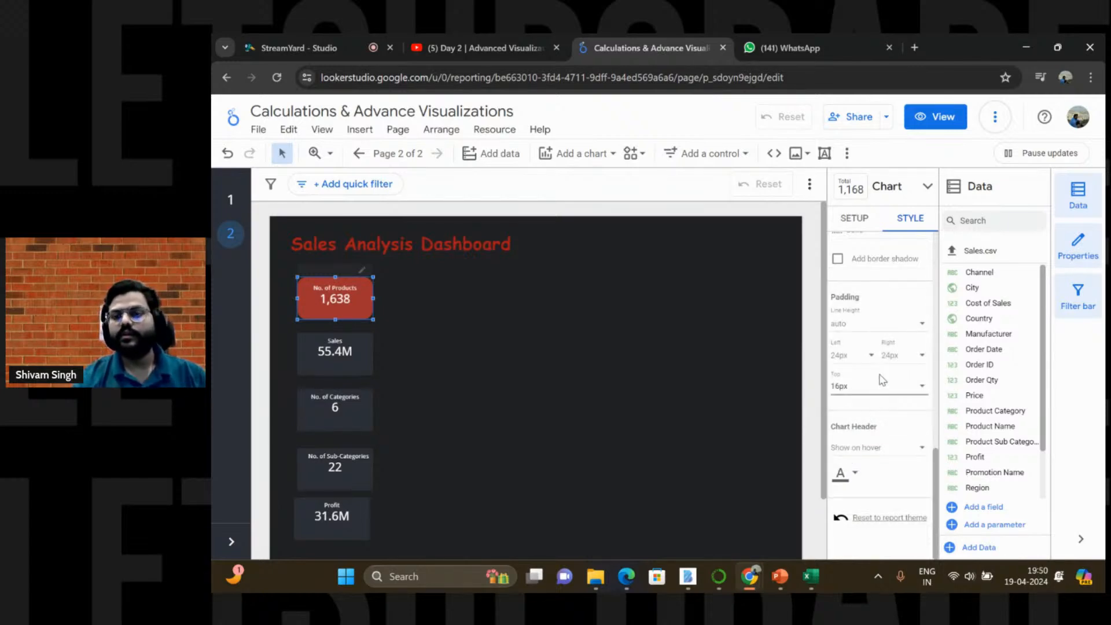
# Step: Change the label font of the No. of Products scorecard to Roboto
pyautogui.scroll(10, 883, 381)
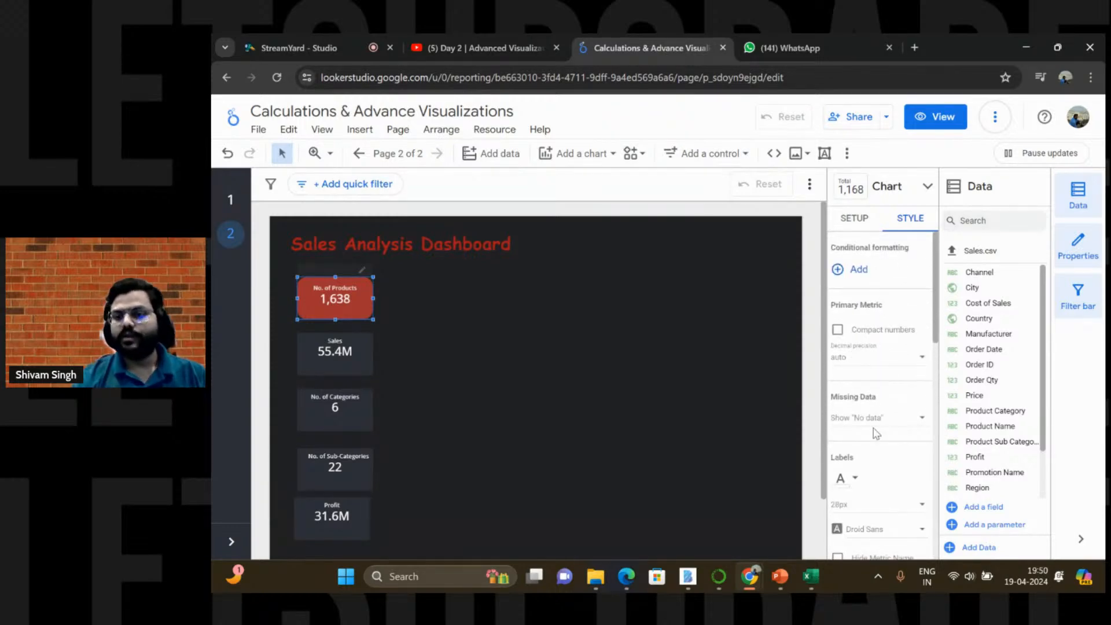
pyautogui.scroll(-3, 882, 433)
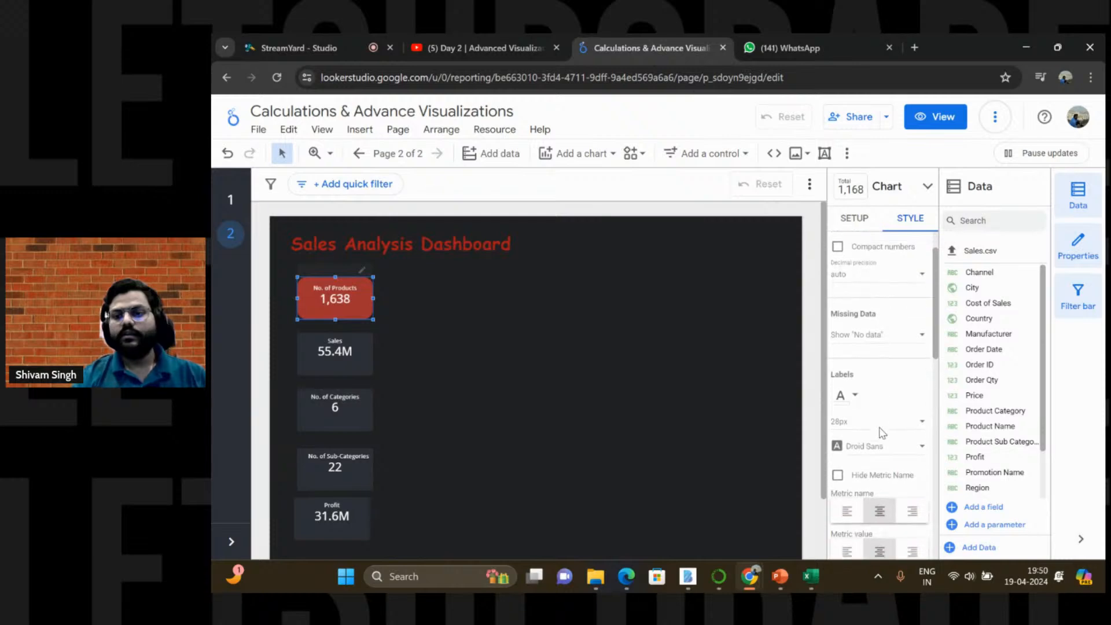
pyautogui.click(910, 438)
pyautogui.scroll(-3, 910, 440)
pyautogui.scroll(-6, 908, 440)
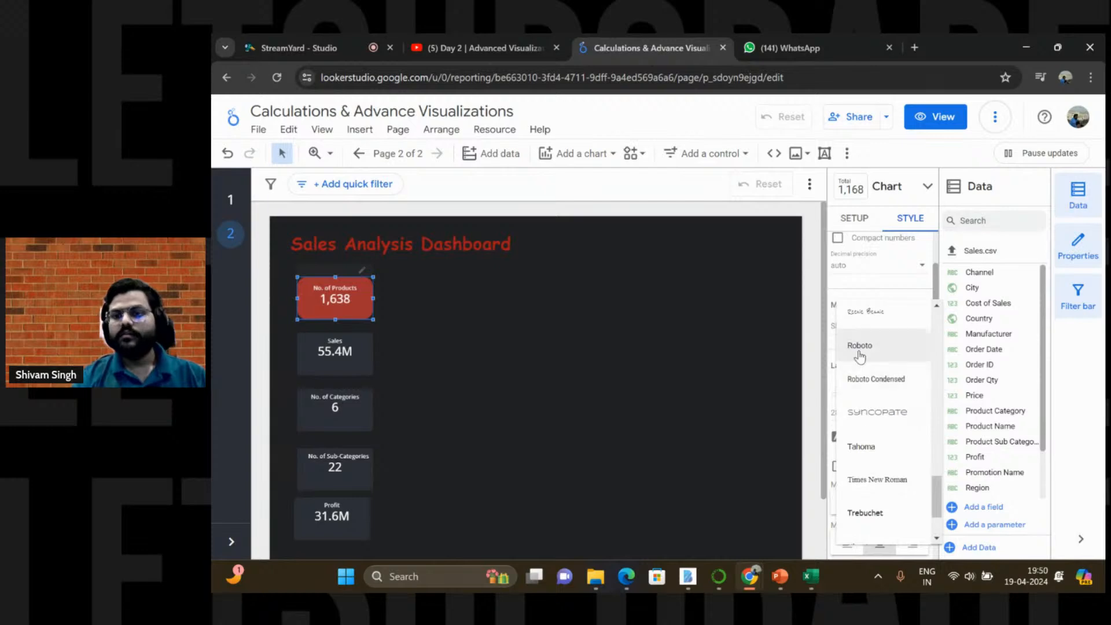
pyautogui.click(860, 347)
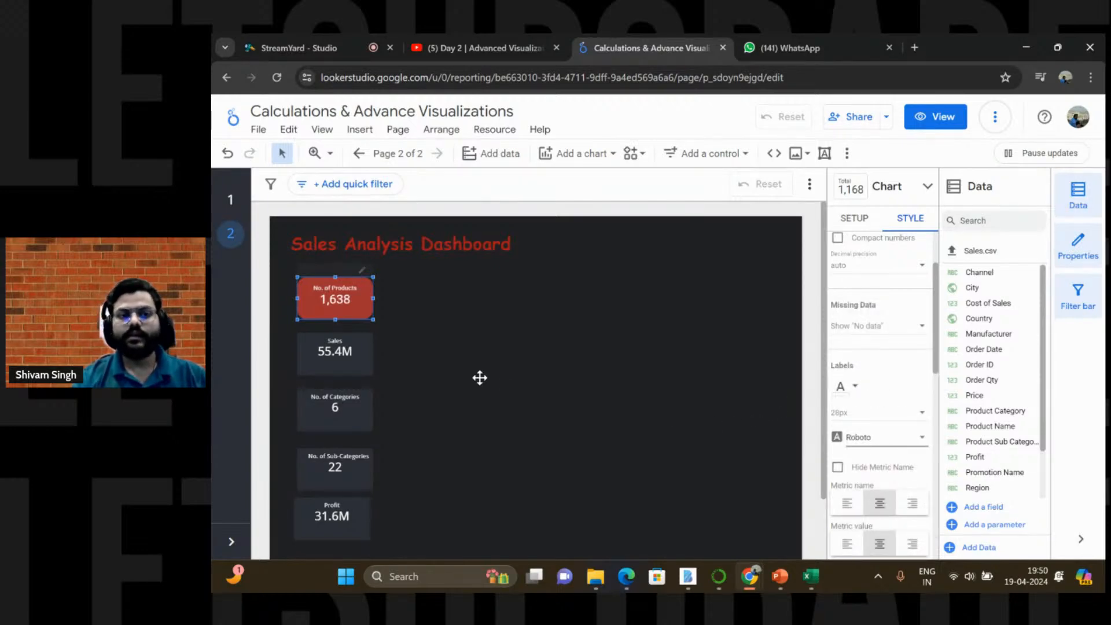
# Step: Change the label font of the Sales scorecard to Roboto
pyautogui.click(334, 364)
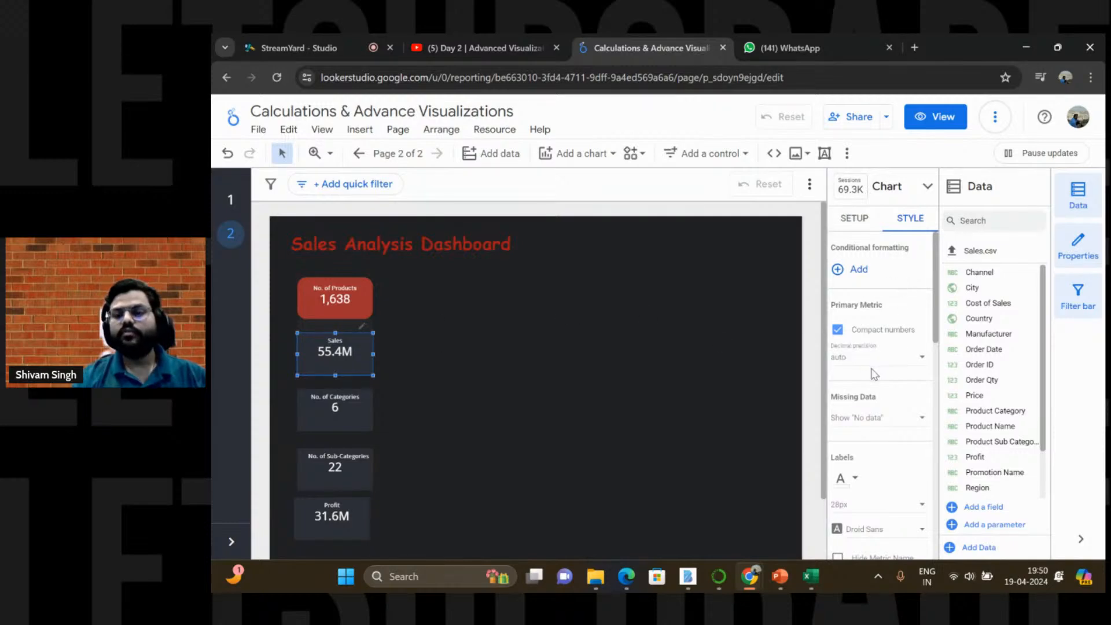
pyautogui.scroll(-2, 874, 373)
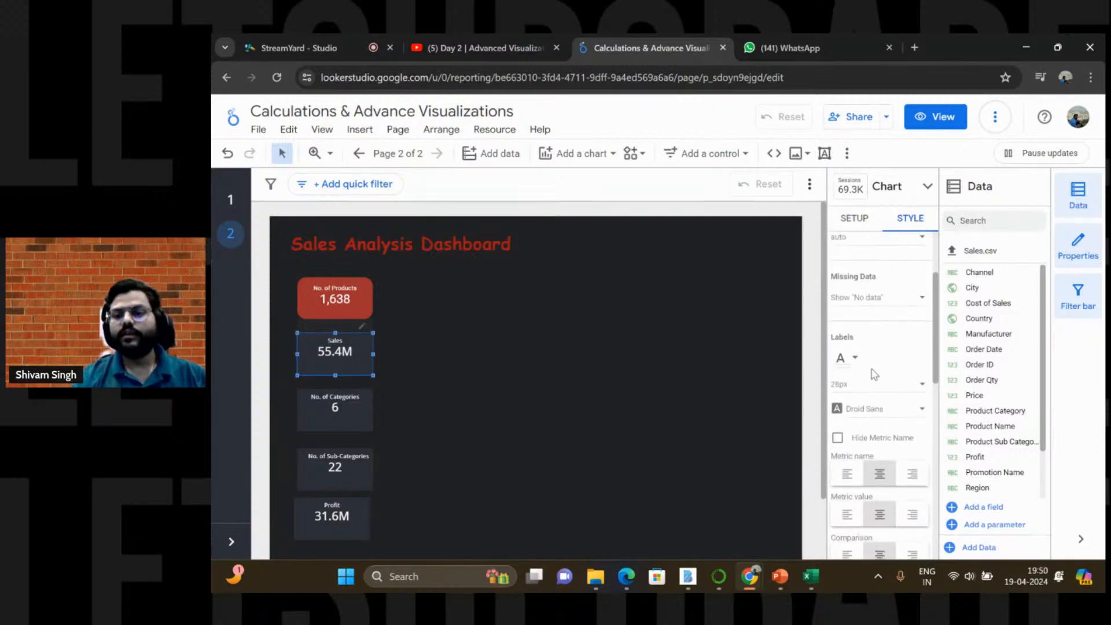
pyautogui.click(878, 409)
pyautogui.scroll(-8, 868, 440)
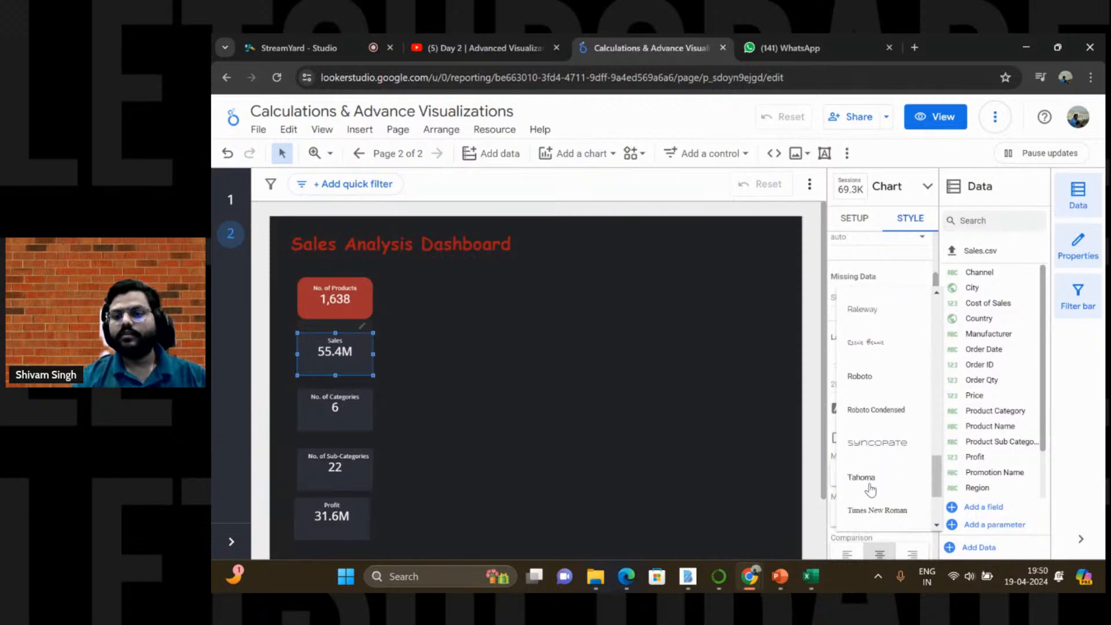
pyautogui.click(860, 375)
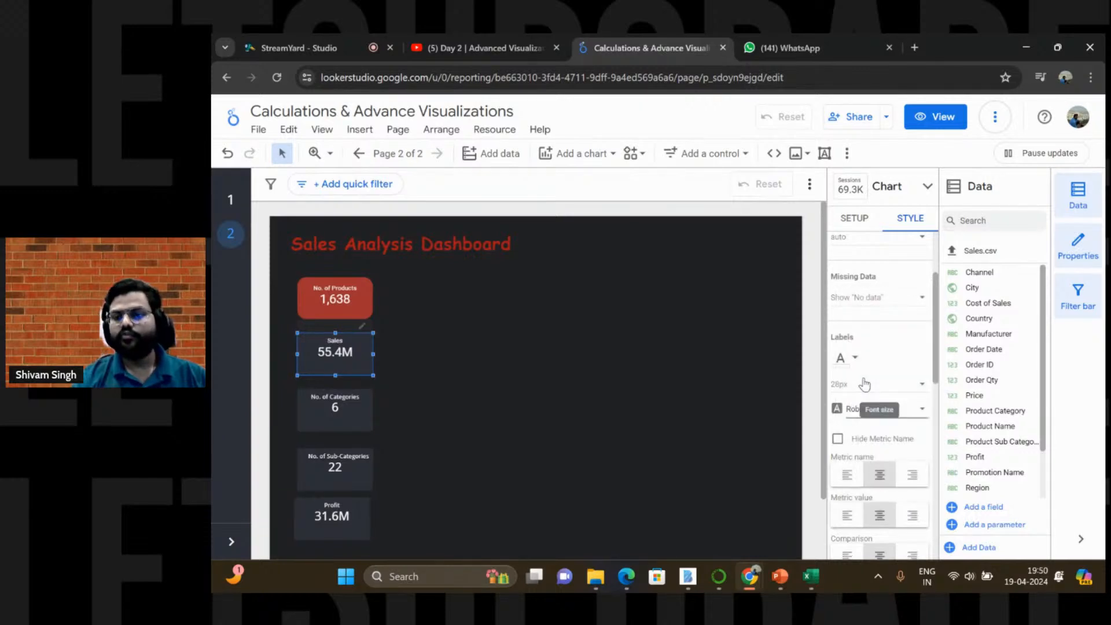
# Step: Set the Sales scorecard's border radius to 20
pyautogui.scroll(3, 864, 384)
pyautogui.scroll(-7, 864, 383)
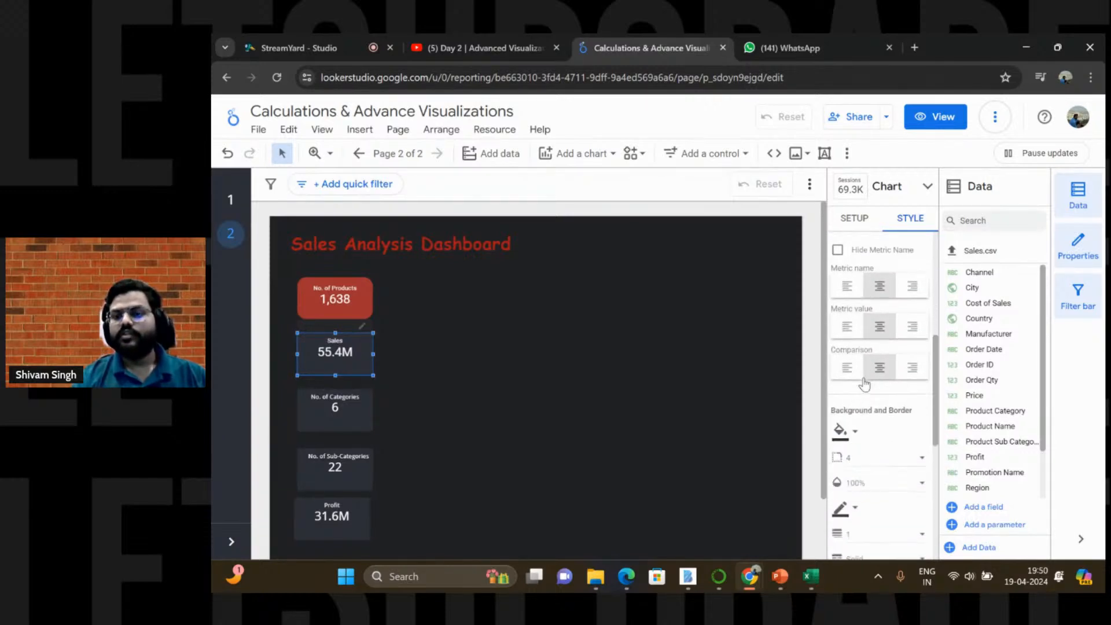
pyautogui.click(866, 377)
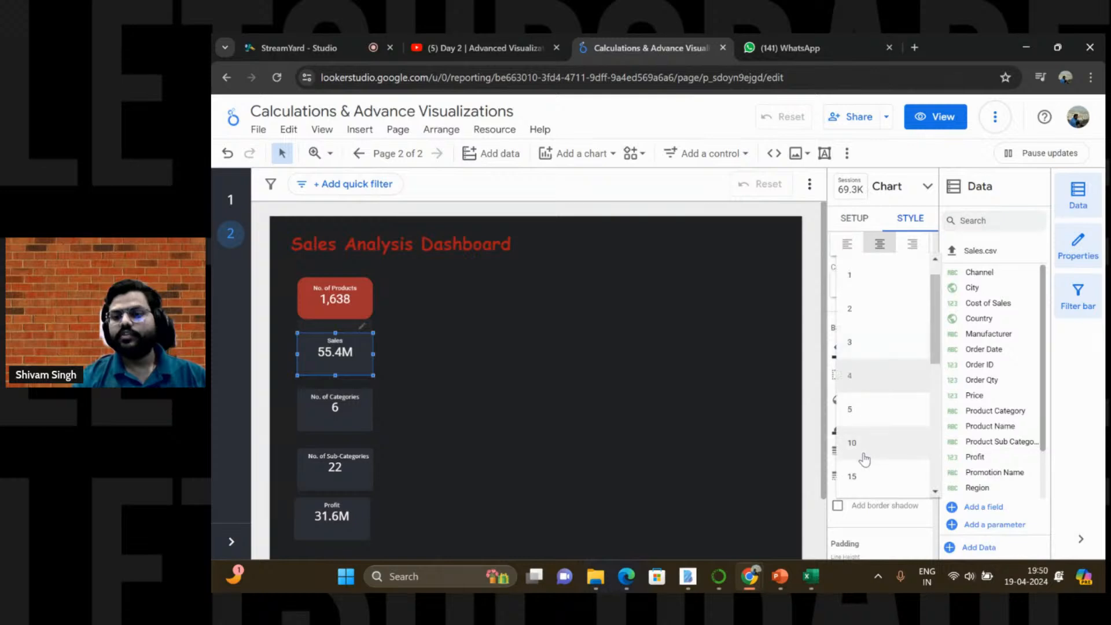
pyautogui.scroll(-1, 866, 478)
pyautogui.click(860, 465)
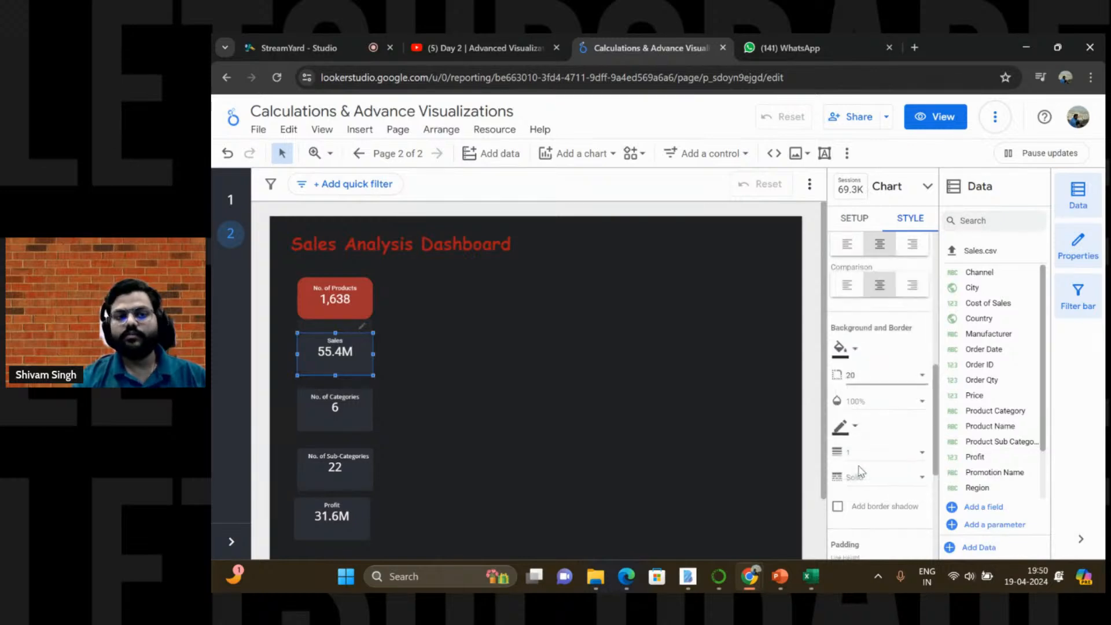
# Step: Fill the Sales scorecard's background with the same saved custom red as the No. of Products scorecard
pyautogui.scroll(-1, 859, 471)
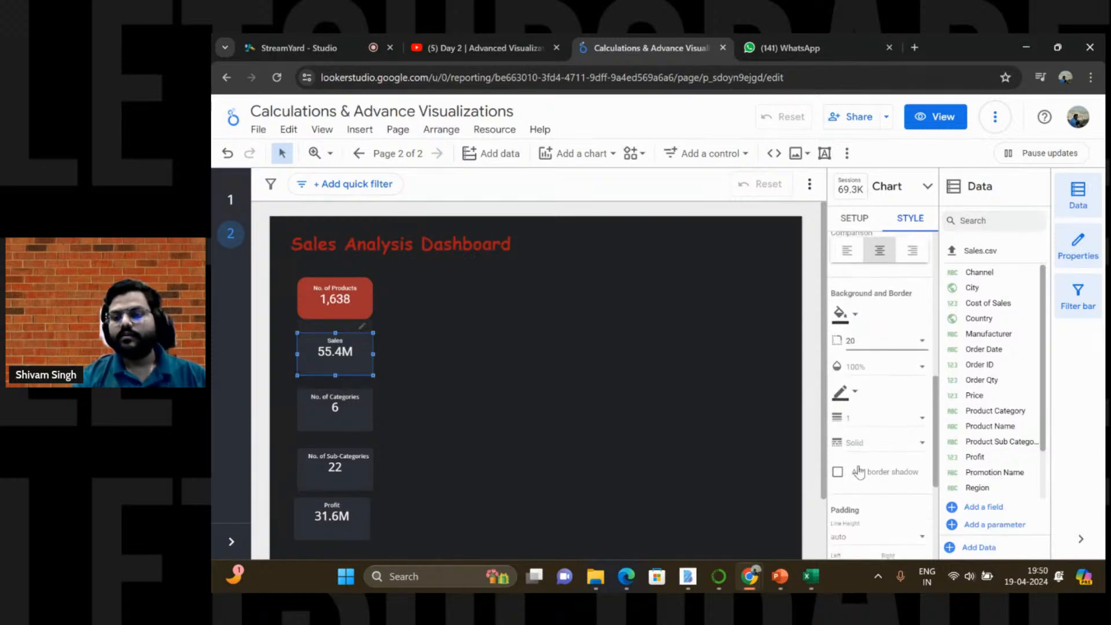
pyautogui.click(854, 316)
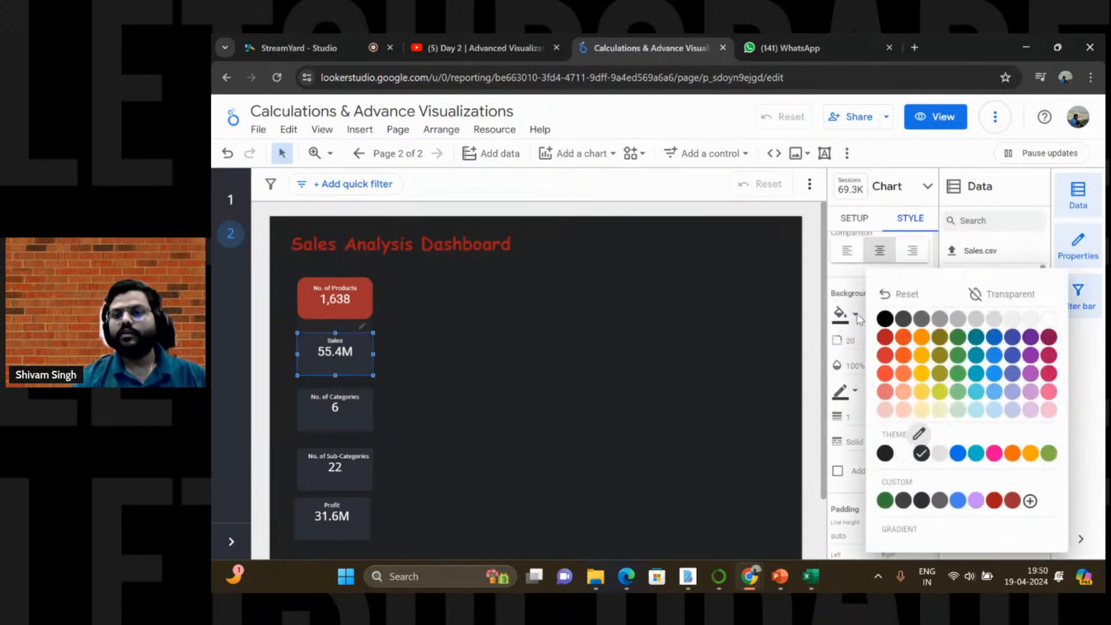
pyautogui.click(1012, 503)
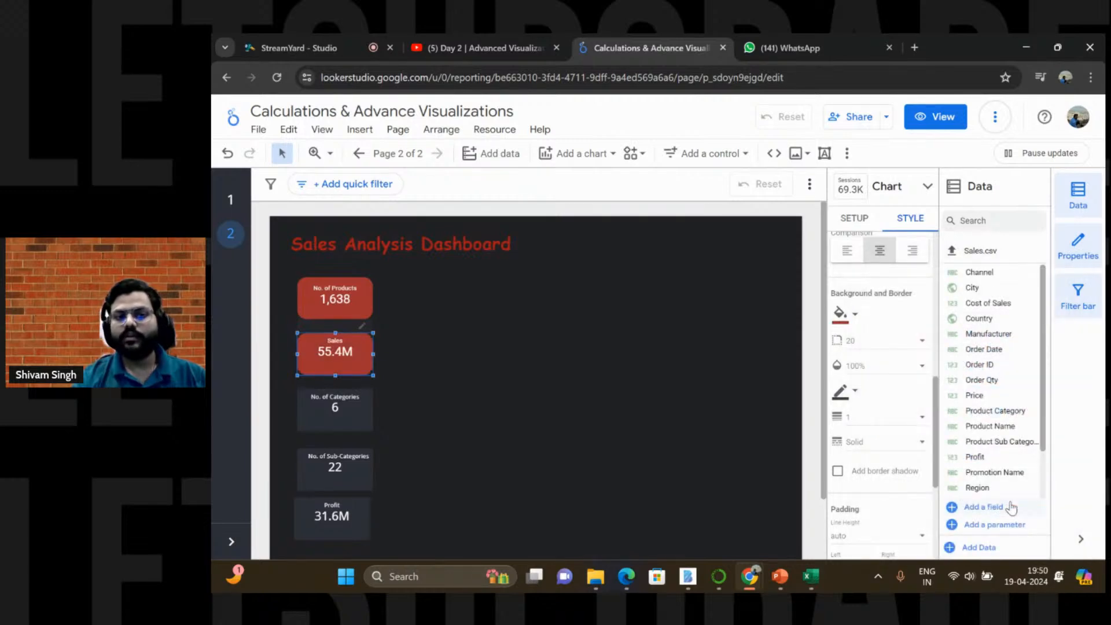
# Step: Set the Sales scorecard's top padding to 16px
pyautogui.scroll(-3, 874, 455)
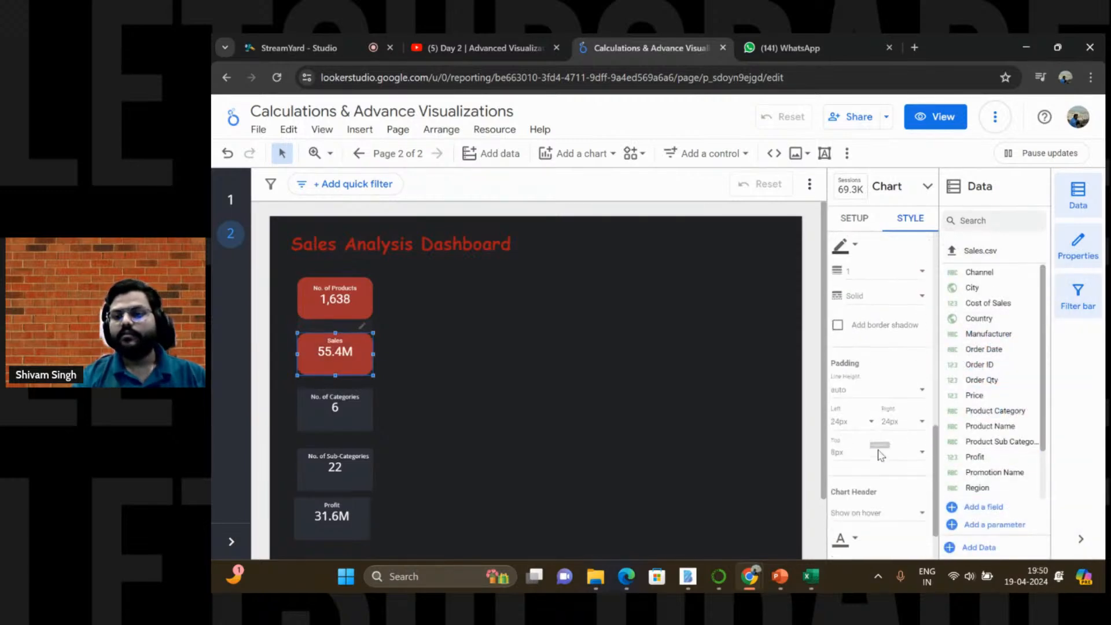
pyautogui.click(862, 446)
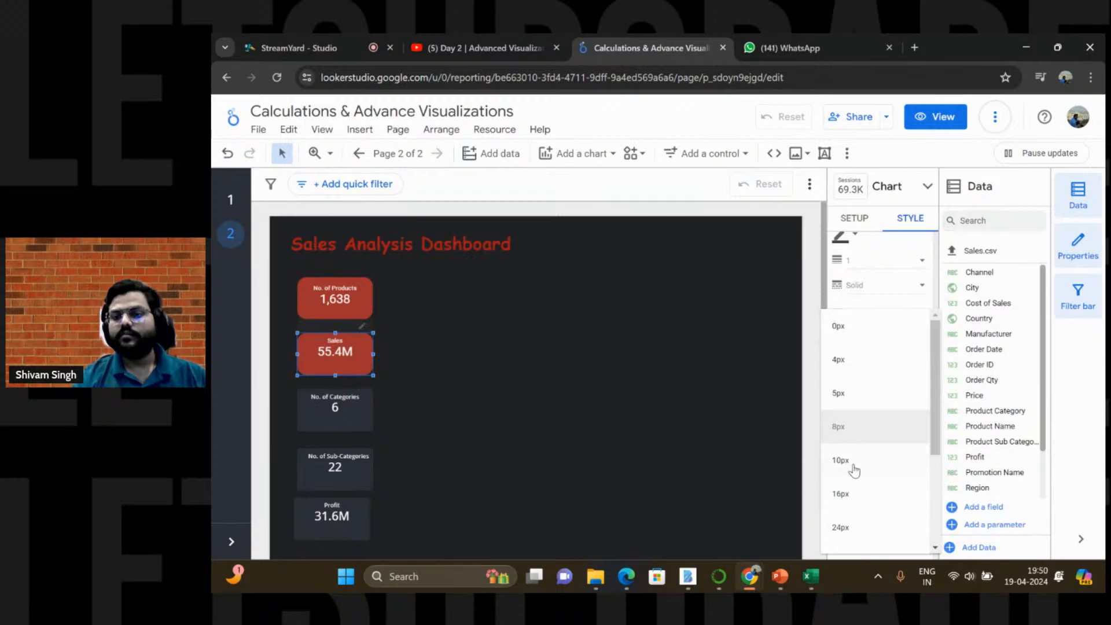
pyautogui.click(848, 496)
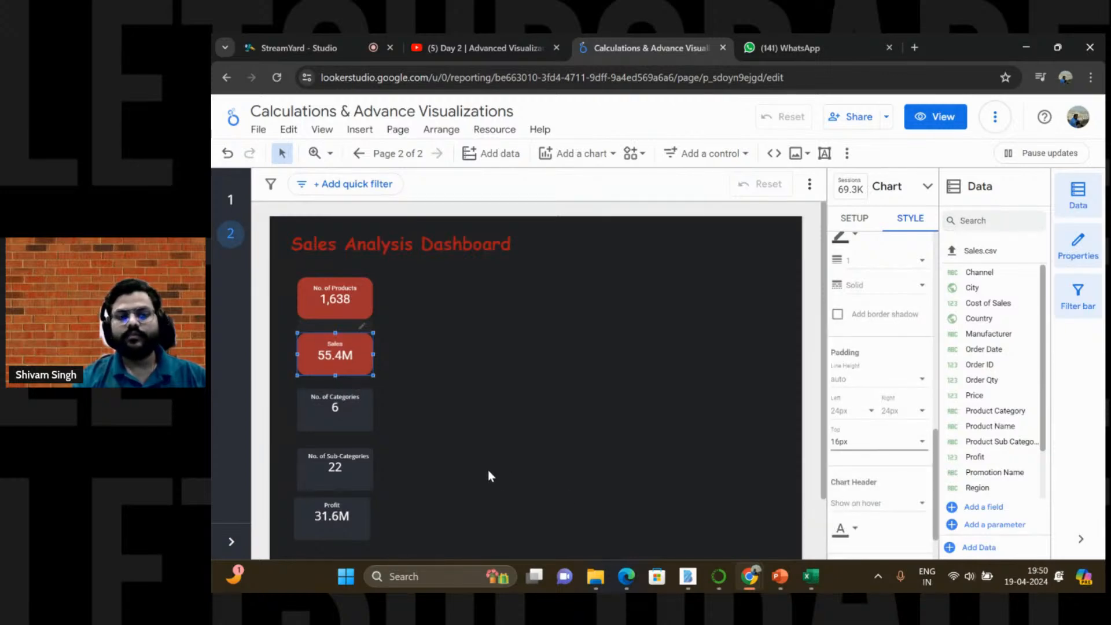
# Step: Change the label font of the No. of Categories scorecard to Roboto
pyautogui.click(346, 417)
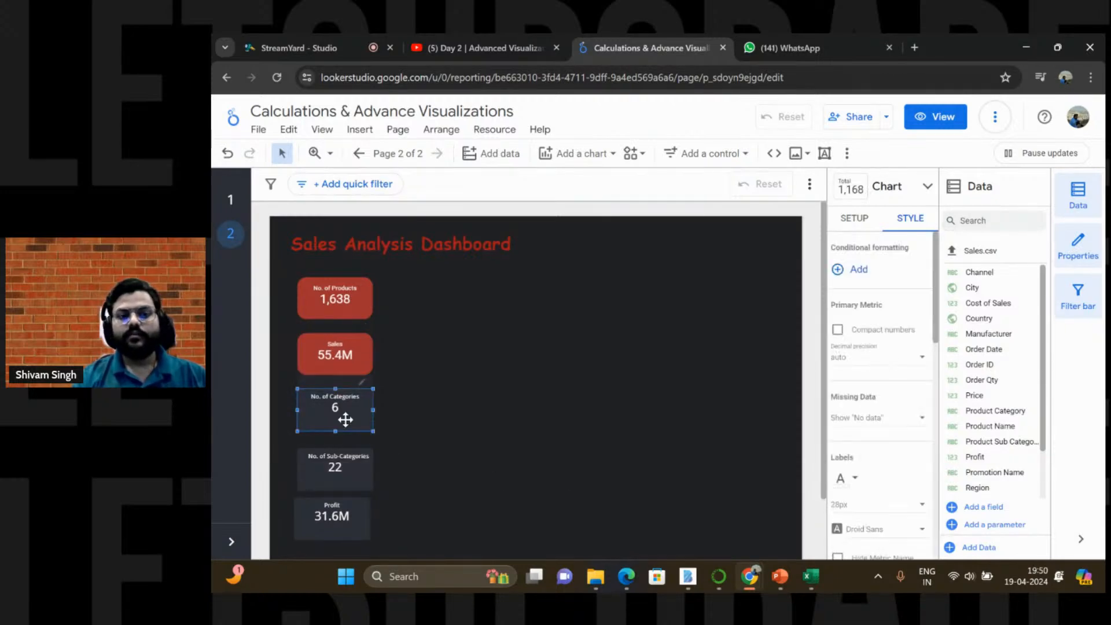
pyautogui.scroll(-3, 880, 330)
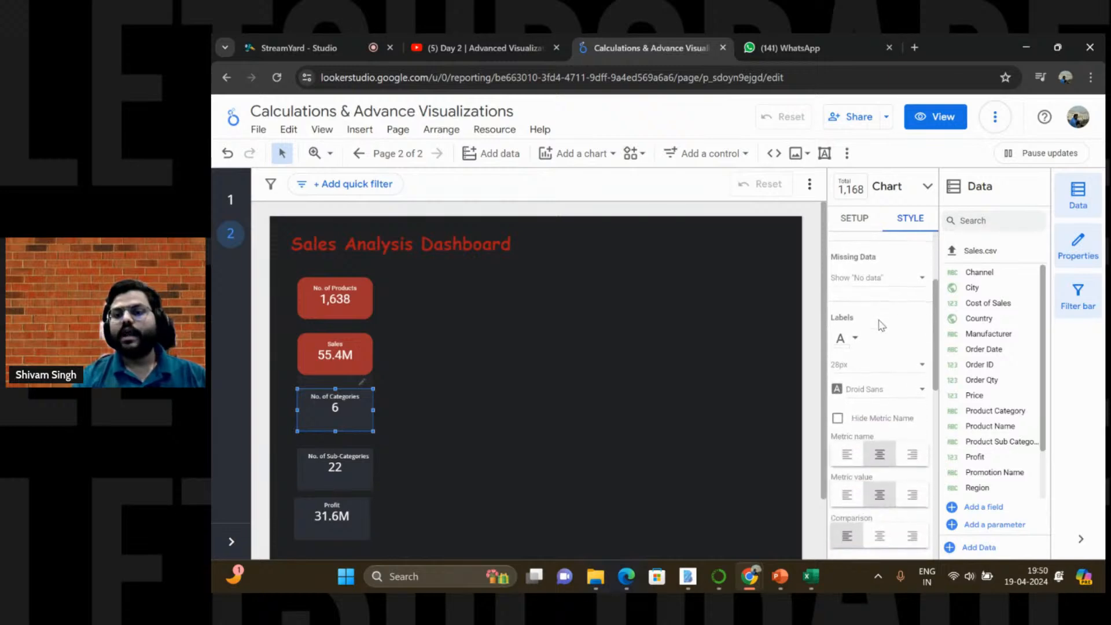
pyautogui.click(874, 389)
pyautogui.scroll(-6, 871, 433)
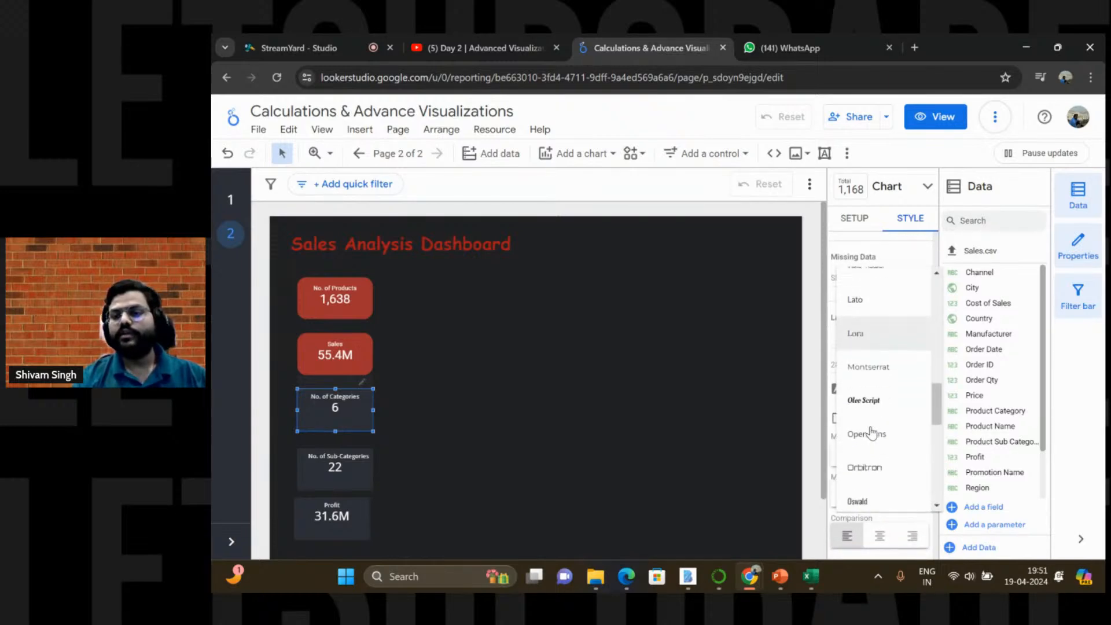
pyautogui.scroll(-3, 871, 433)
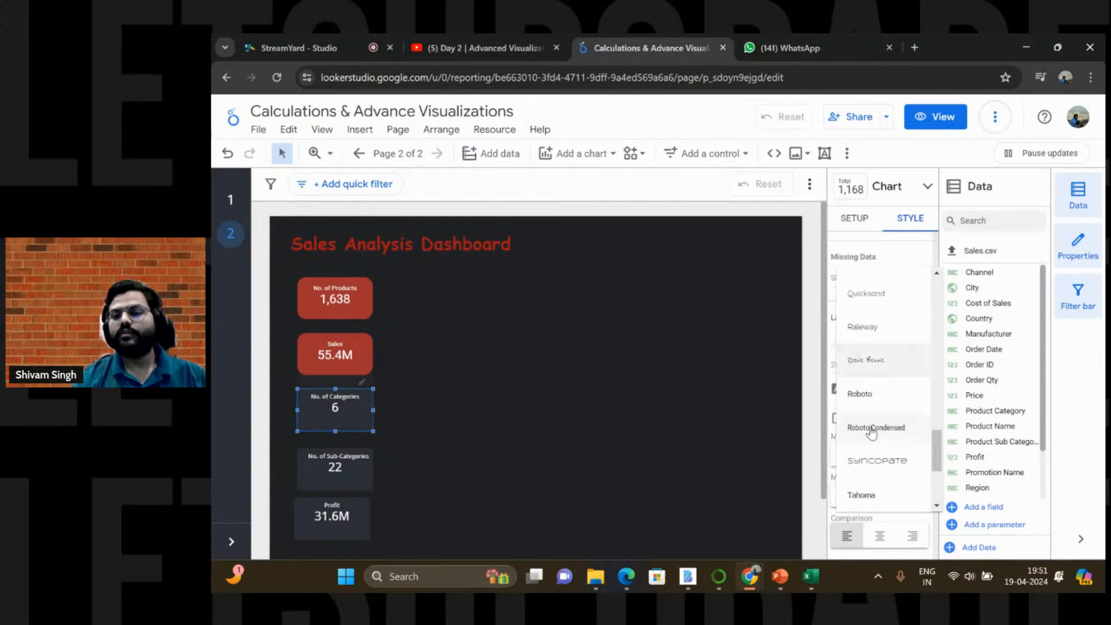
pyautogui.click(861, 391)
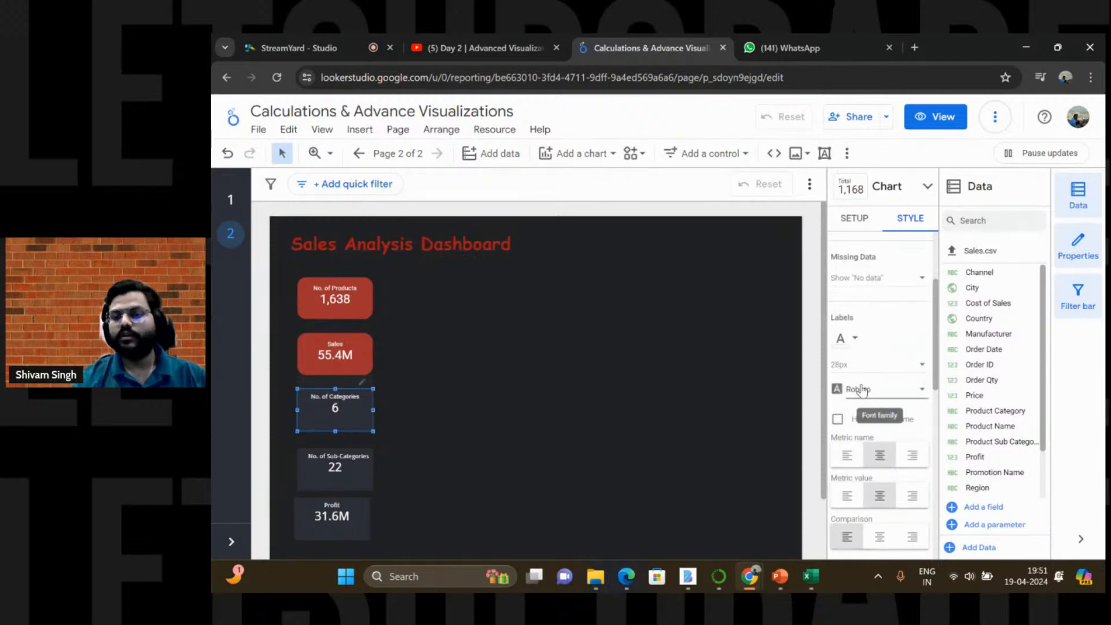
# Step: Fill the No. of Categories scorecard's background with the same saved custom red as the scorecards above it
pyautogui.scroll(-5, 861, 392)
pyautogui.click(841, 369)
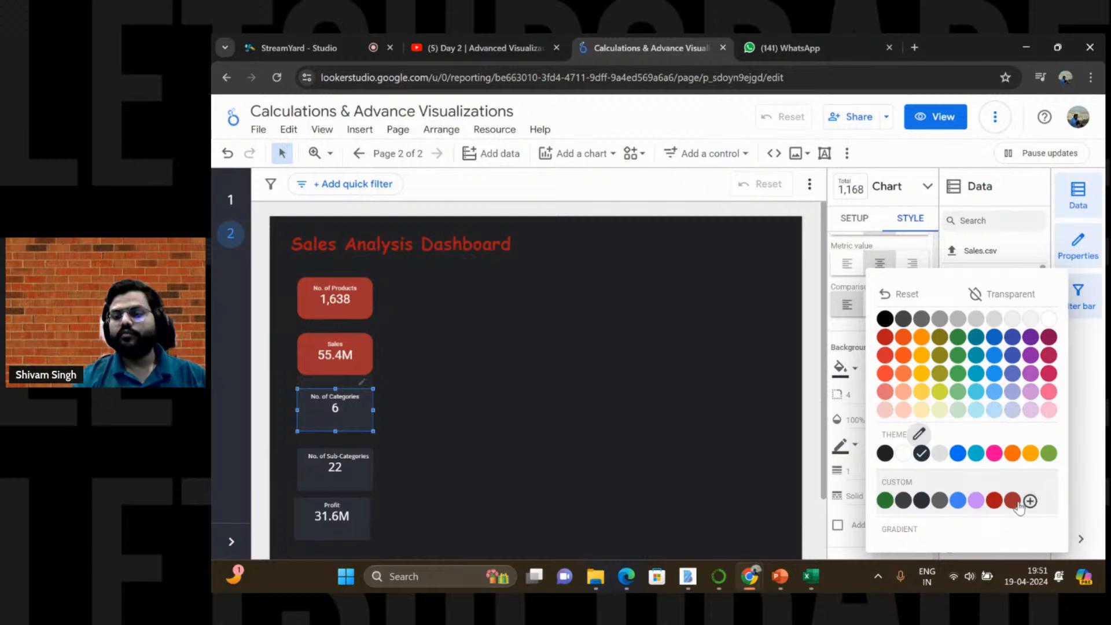
pyautogui.click(1029, 502)
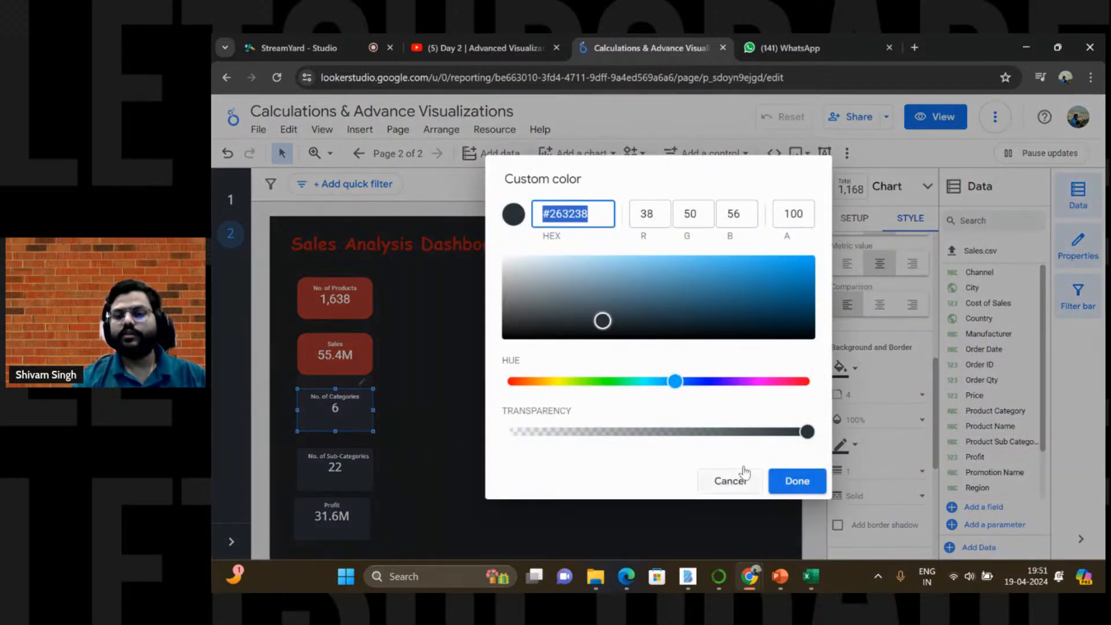
pyautogui.click(739, 485)
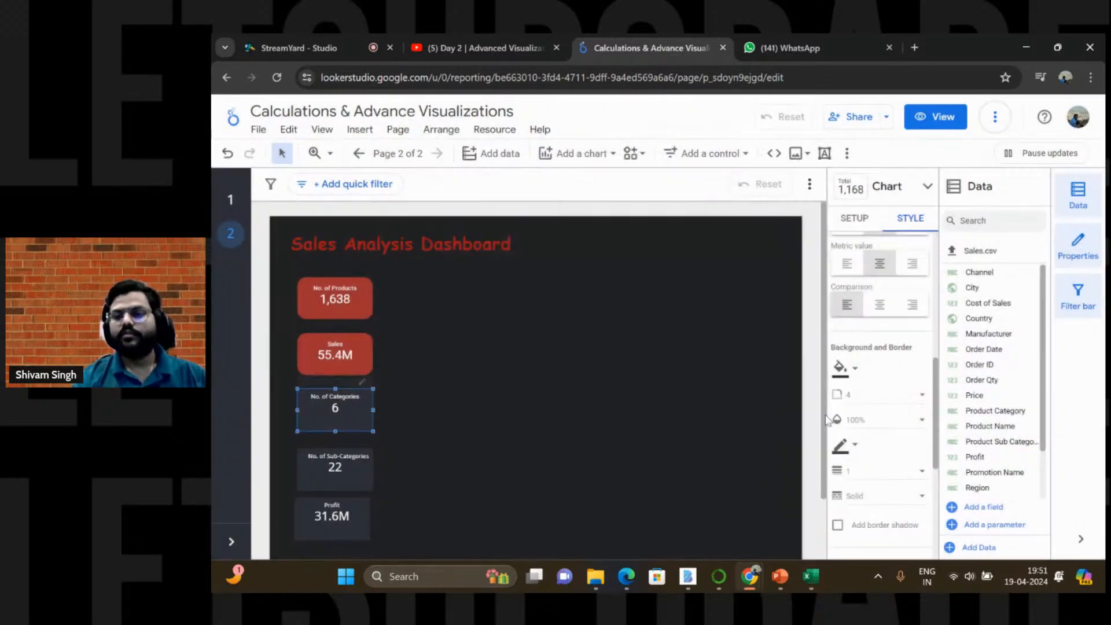
pyautogui.click(842, 367)
pyautogui.click(1010, 501)
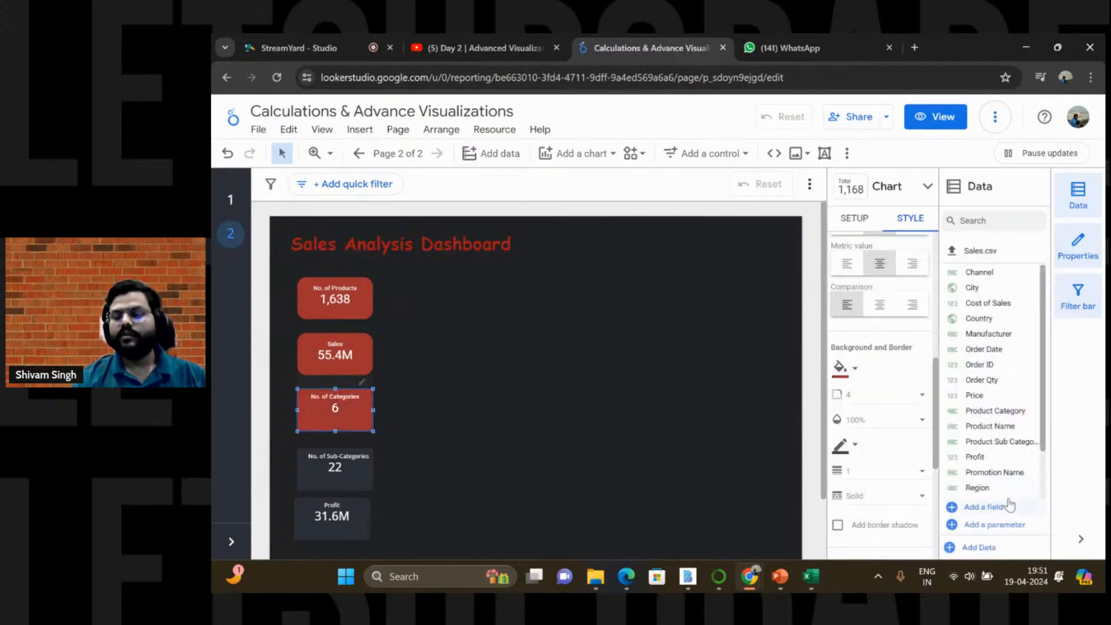
# Step: Set the No. of Categories scorecard's border radius to 20 and its top padding to 16px
pyautogui.click(850, 400)
pyautogui.scroll(-1, 860, 472)
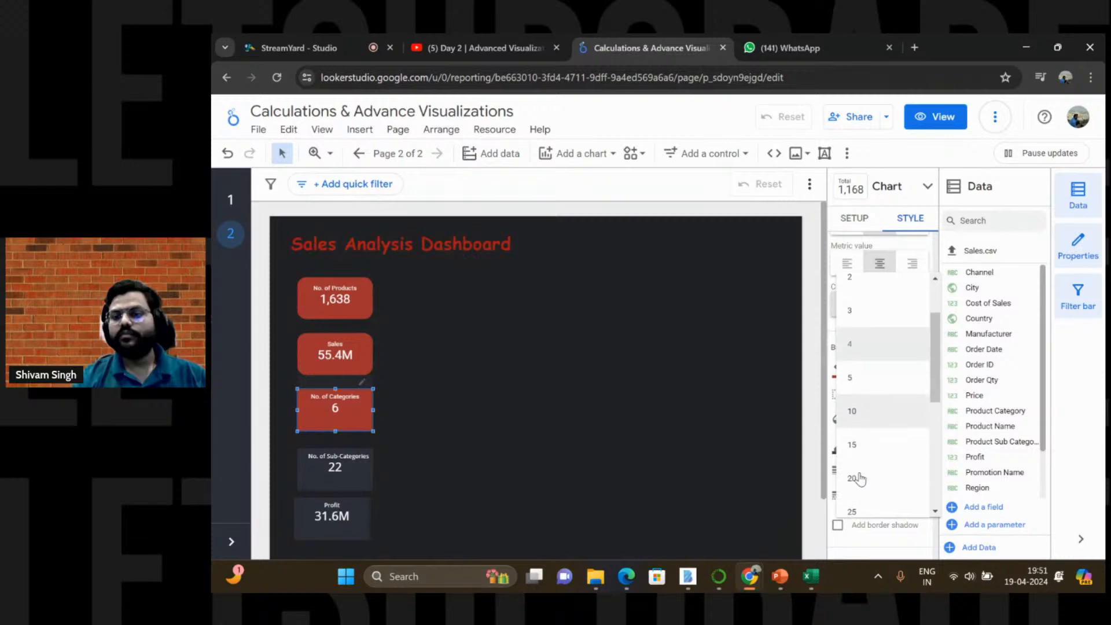
pyautogui.click(858, 473)
pyautogui.scroll(-5, 854, 447)
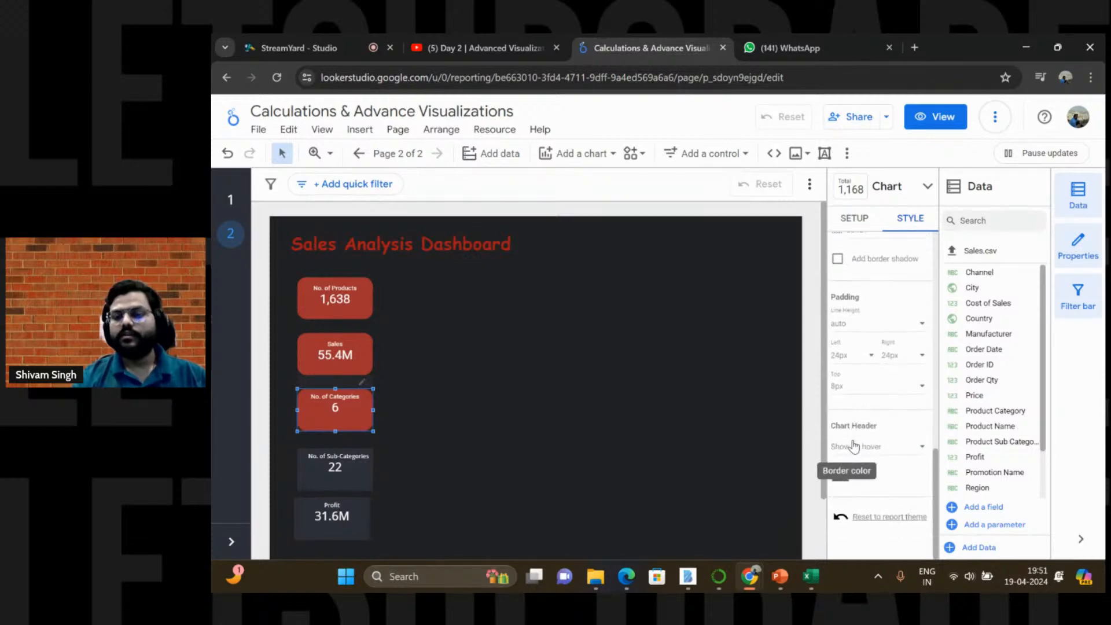
pyautogui.click(853, 387)
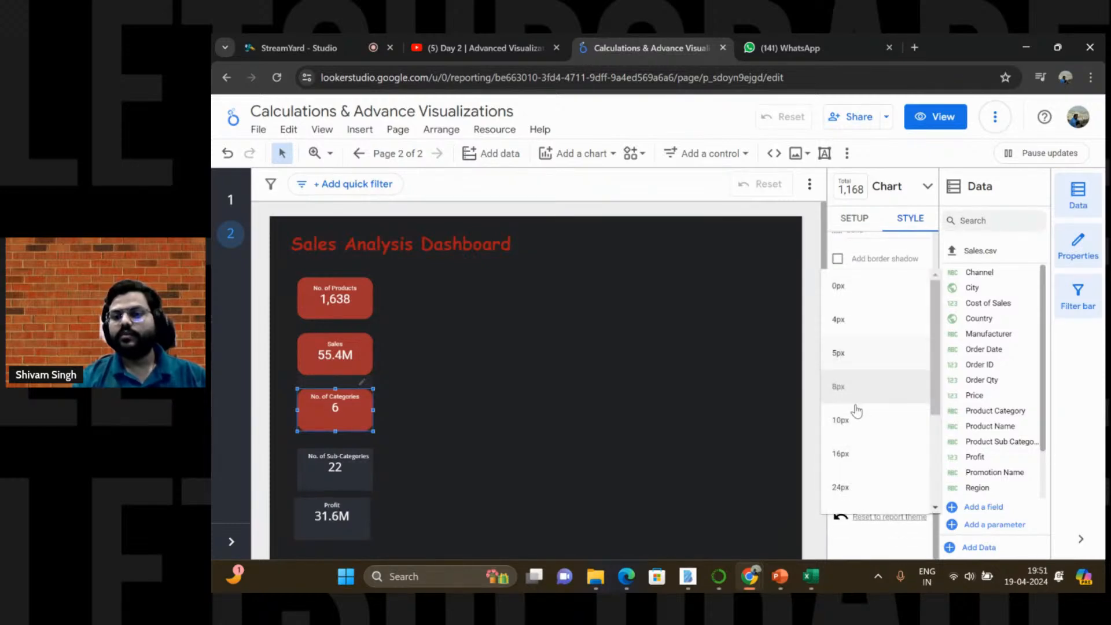
pyautogui.click(841, 454)
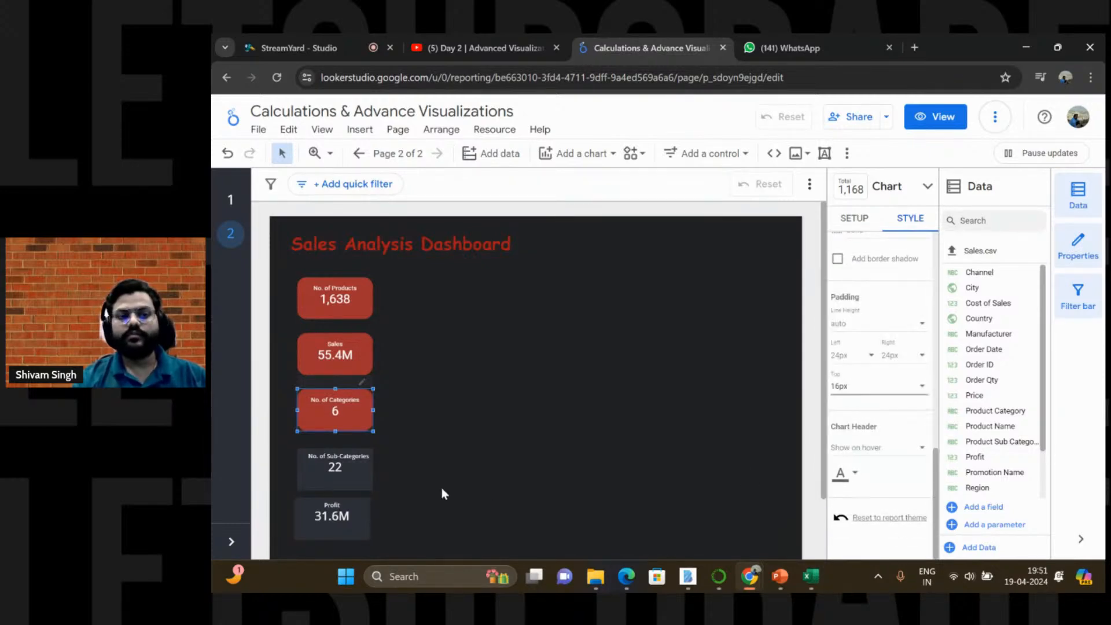
# Step: Change the label font of the No. of Sub-Categories scorecard to Roboto
pyautogui.click(348, 478)
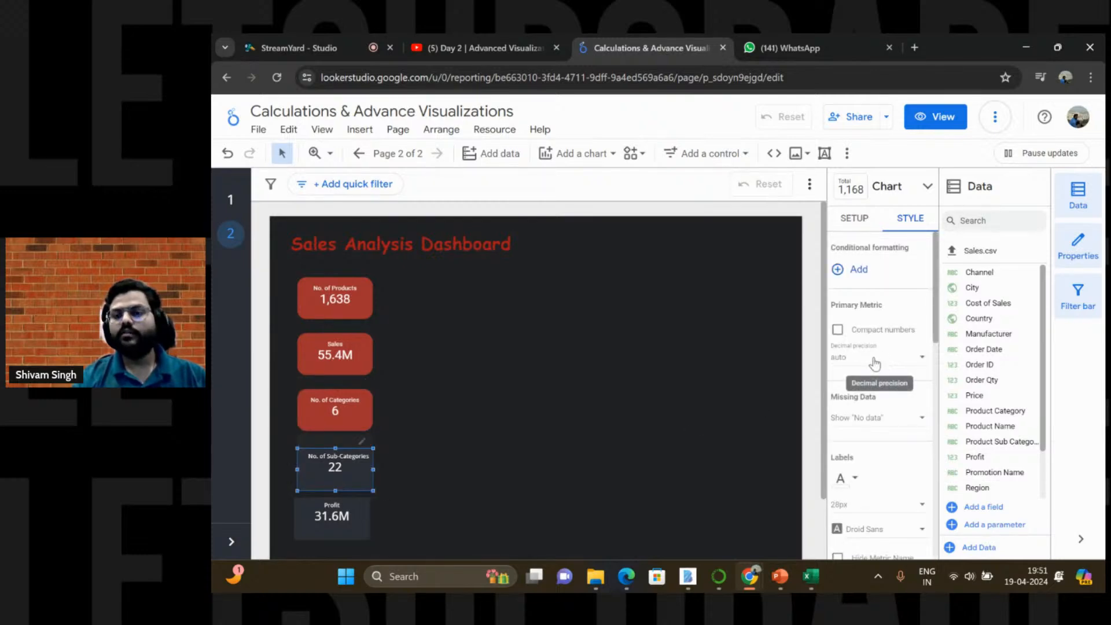
pyautogui.scroll(-3, 874, 363)
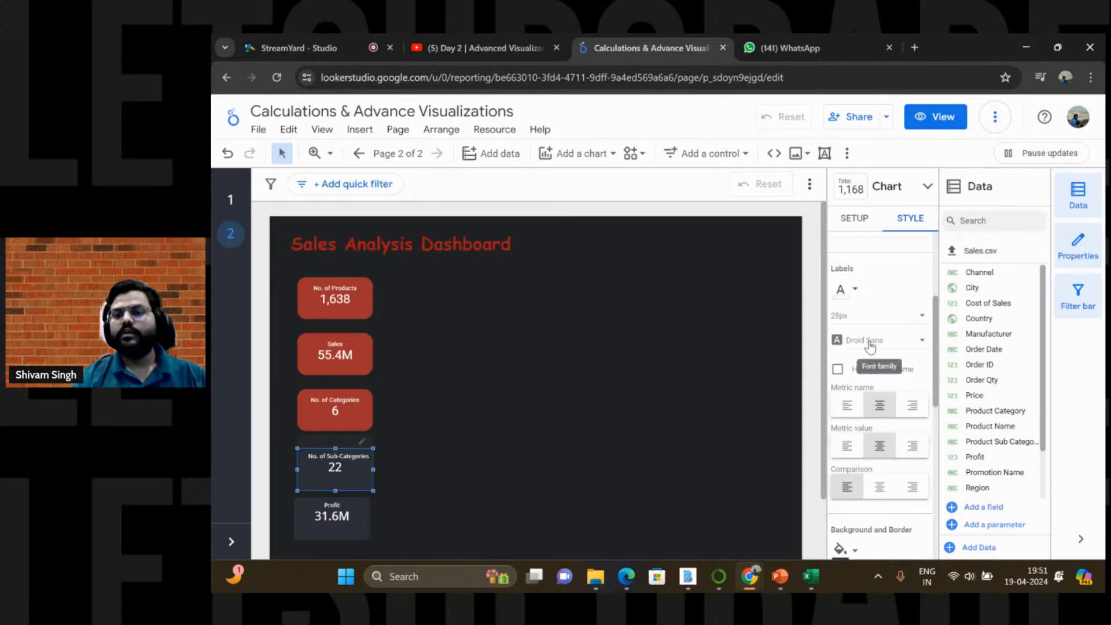
pyautogui.click(872, 347)
pyautogui.scroll(-5, 873, 371)
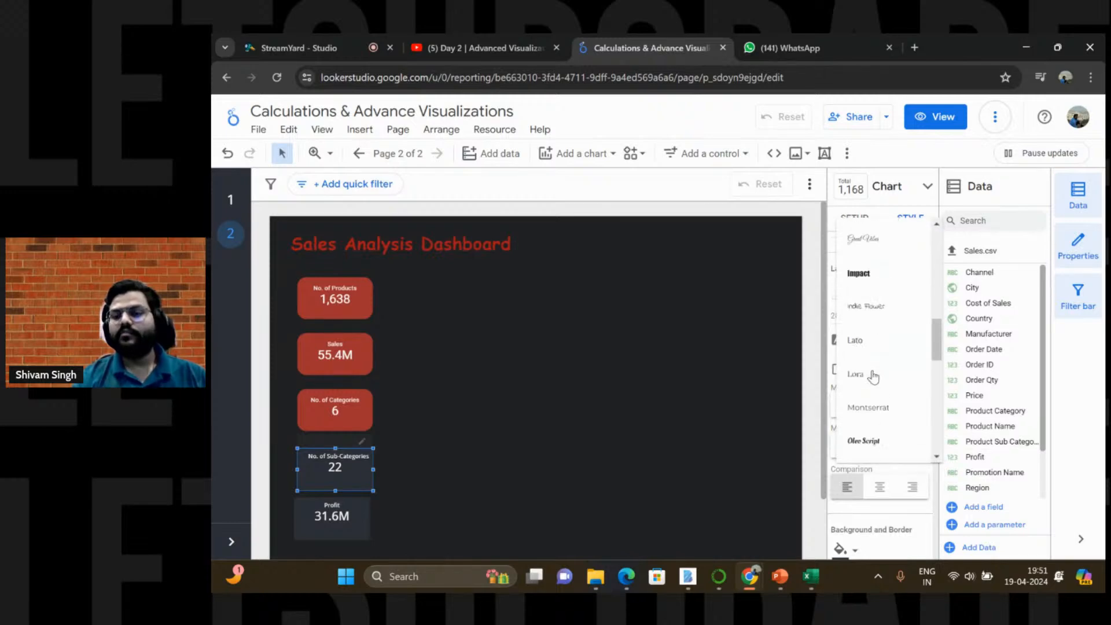
pyautogui.scroll(-2, 874, 377)
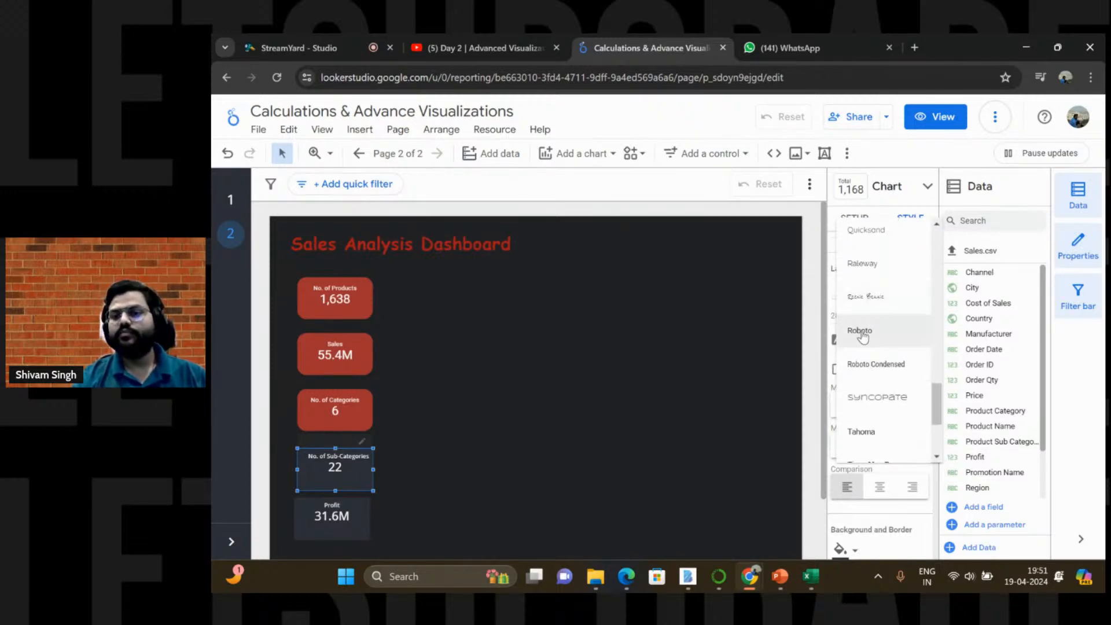
pyautogui.click(861, 332)
# Step: Give the No. of Sub-Categories scorecard a border radius of 20 and the saved custom red background
pyautogui.scroll(-5, 874, 370)
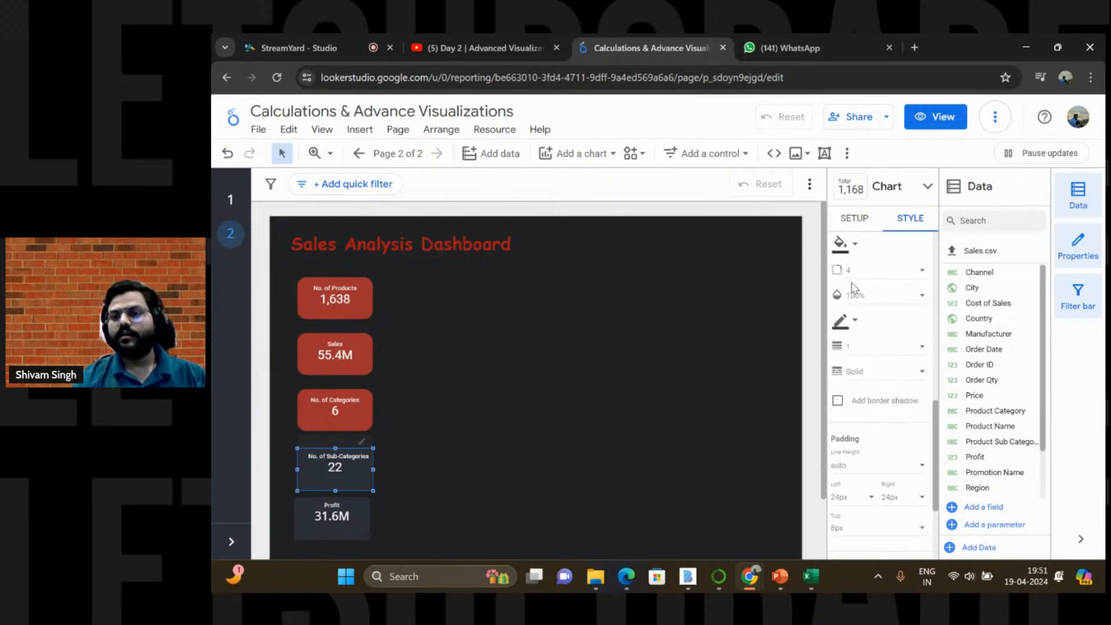
pyautogui.scroll(1, 875, 324)
pyautogui.click(873, 284)
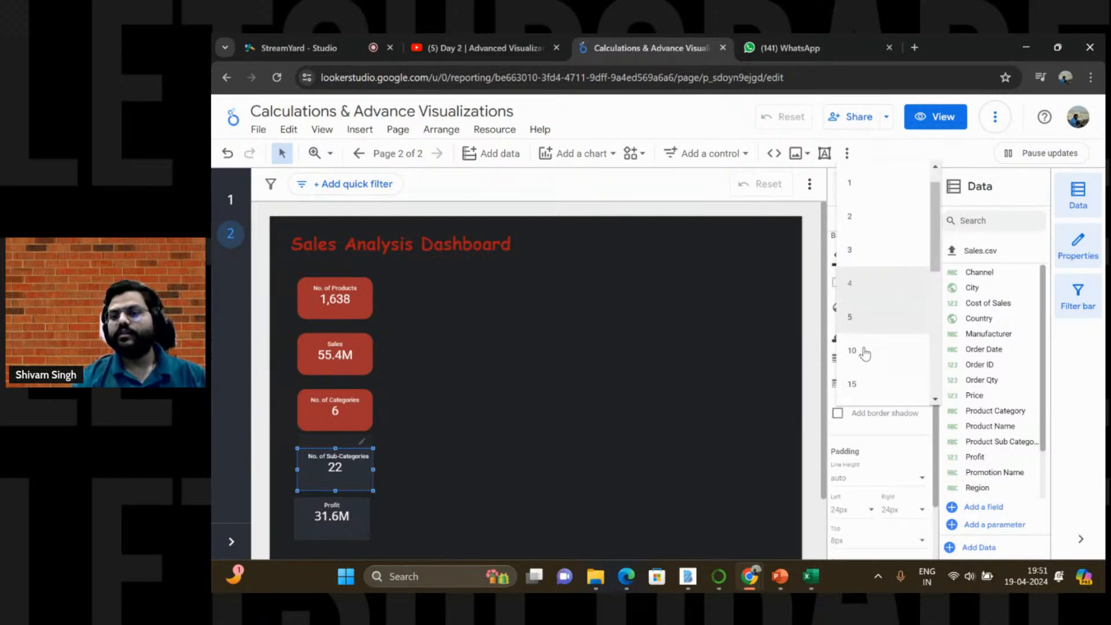
pyautogui.scroll(-1, 858, 386)
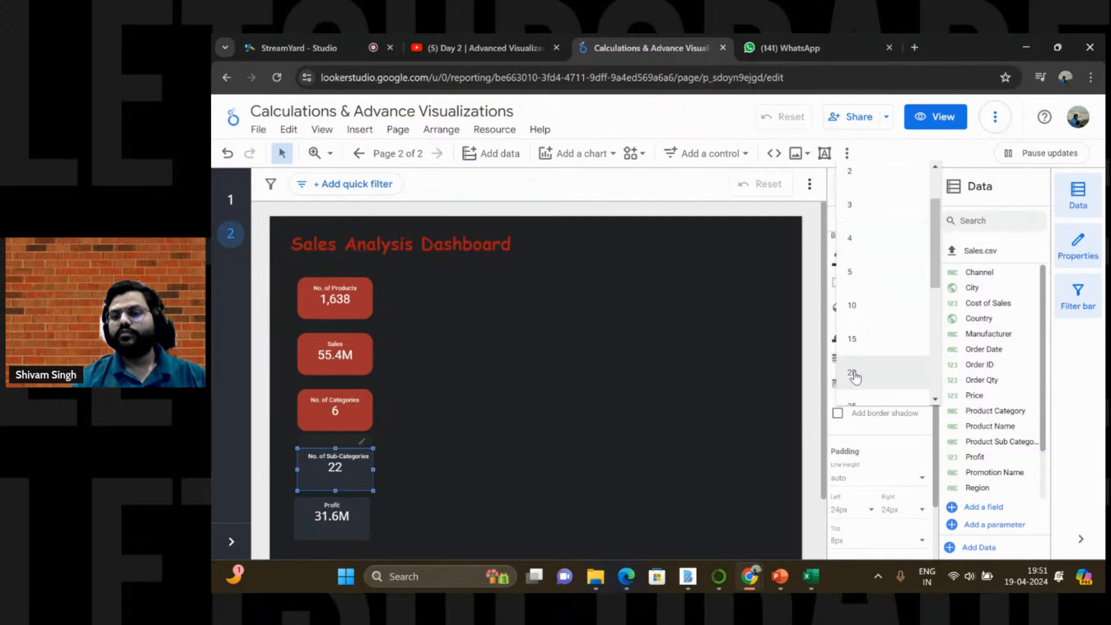
pyautogui.click(858, 382)
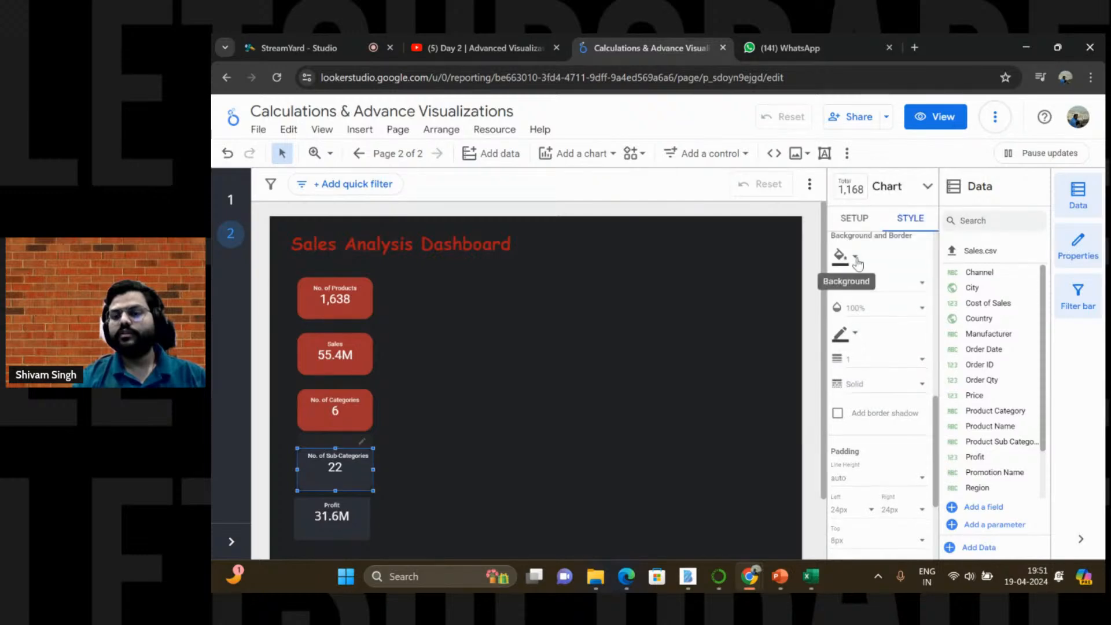
pyautogui.click(840, 256)
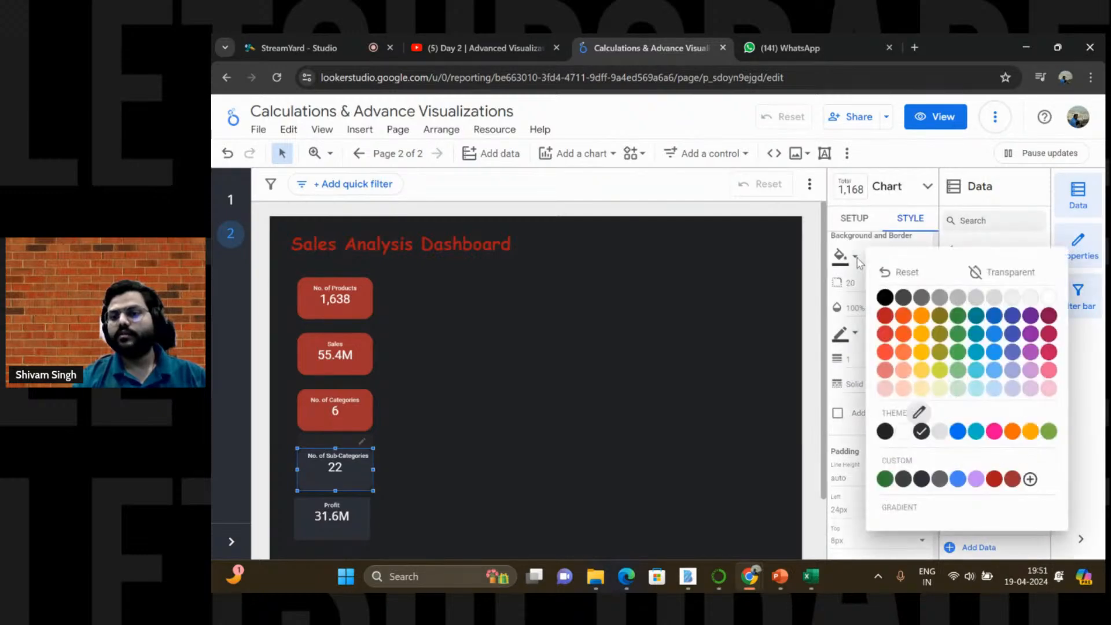
pyautogui.click(1012, 480)
# Step: Set the No. of Sub-Categories scorecard's top padding to 16px
pyautogui.scroll(-3, 878, 448)
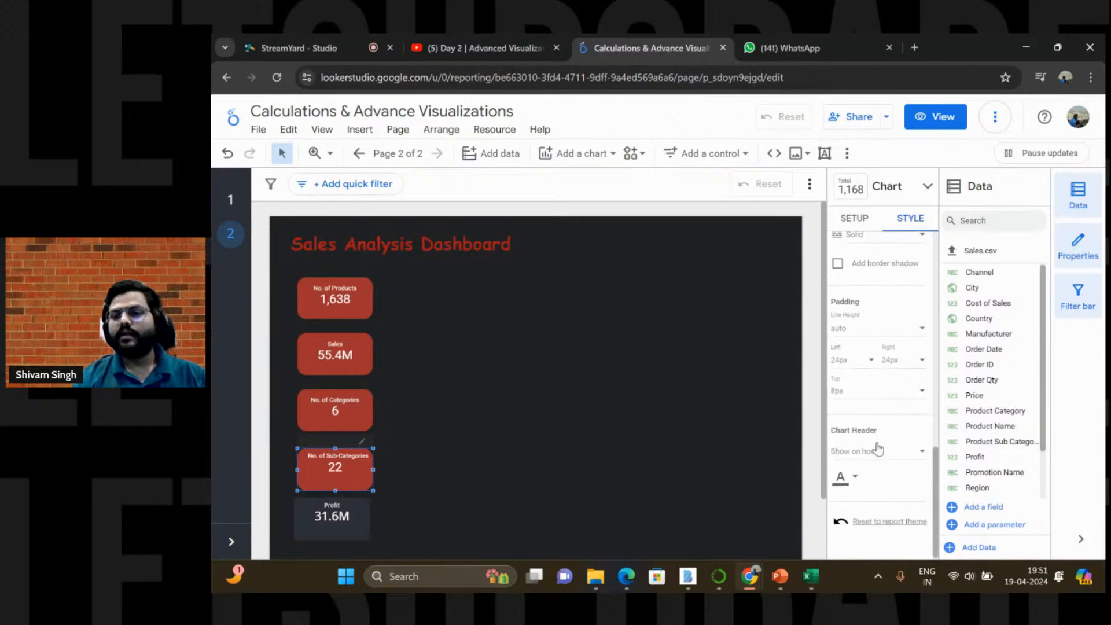
pyautogui.click(857, 390)
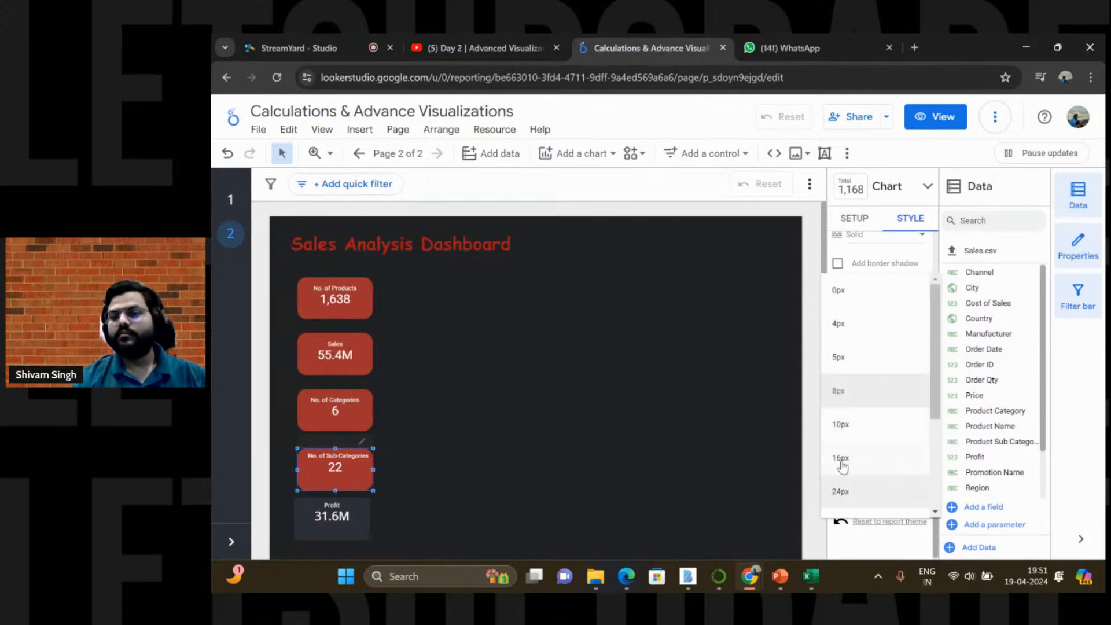
pyautogui.click(843, 463)
# Step: Keep the Profit scorecard's label size at 28px and change its label font to Roboto
pyautogui.click(340, 533)
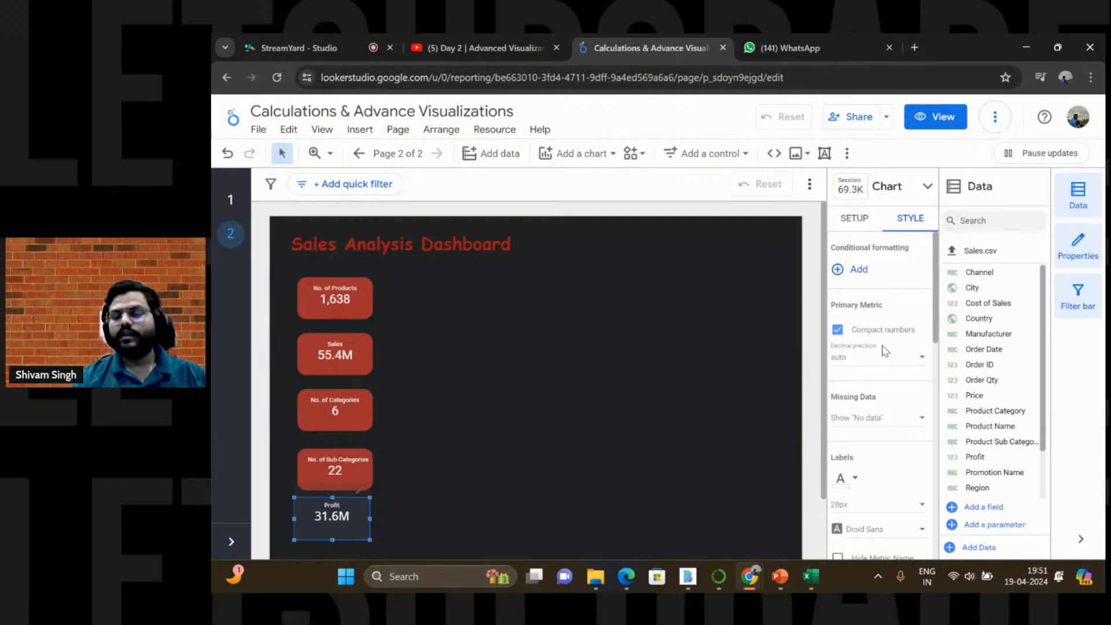
pyautogui.scroll(-3, 885, 351)
pyautogui.click(856, 370)
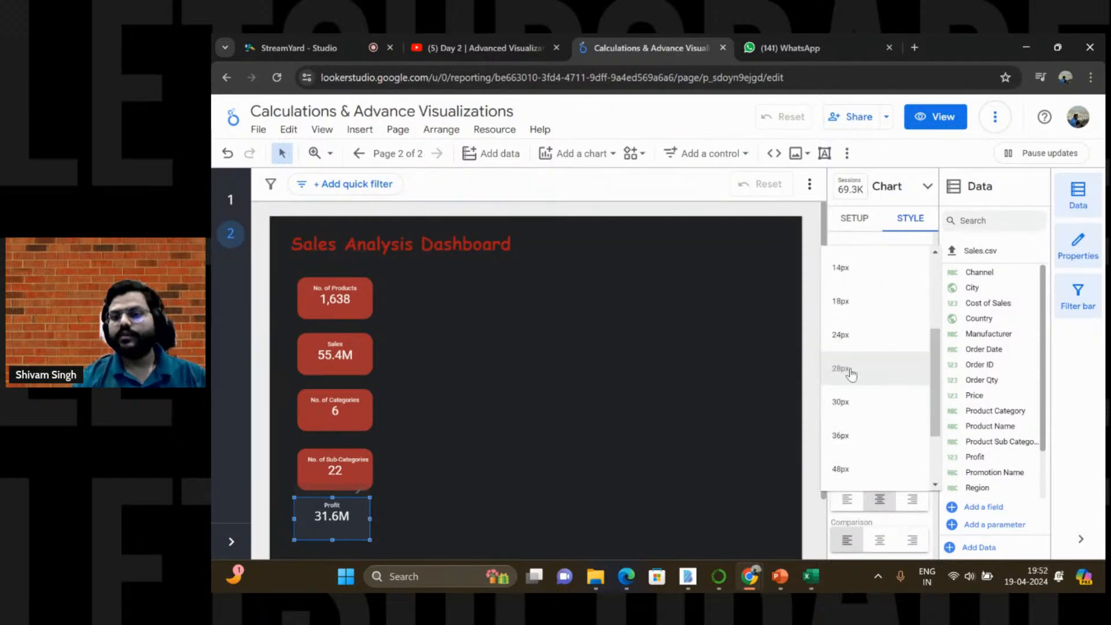
pyautogui.click(854, 371)
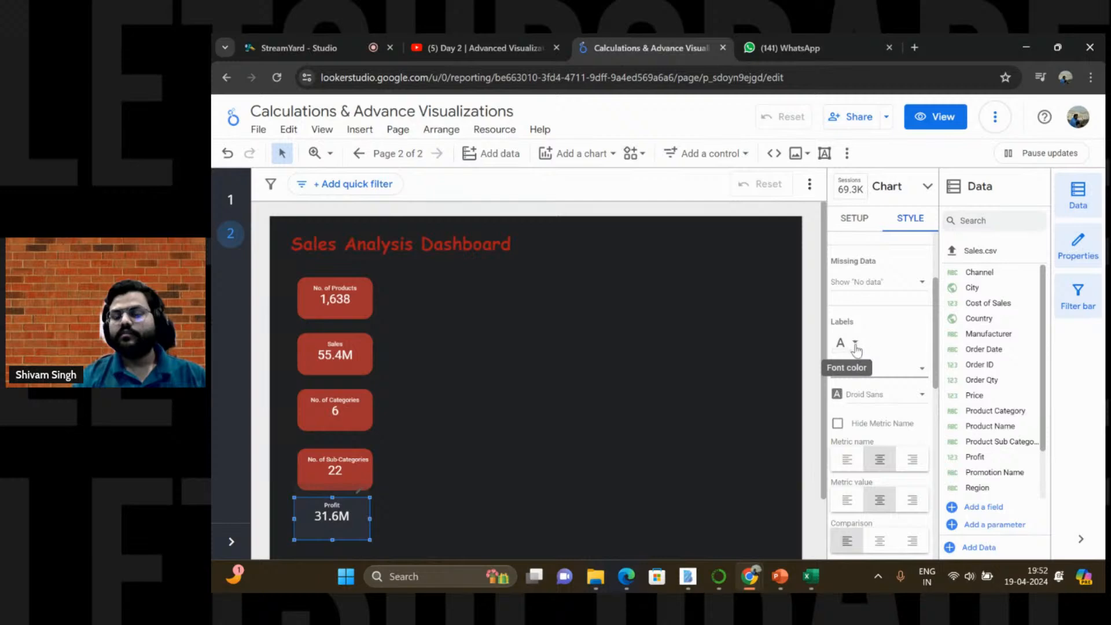
pyautogui.click(857, 395)
pyautogui.scroll(-2, 857, 404)
pyautogui.scroll(-3, 862, 429)
pyautogui.scroll(-3, 867, 445)
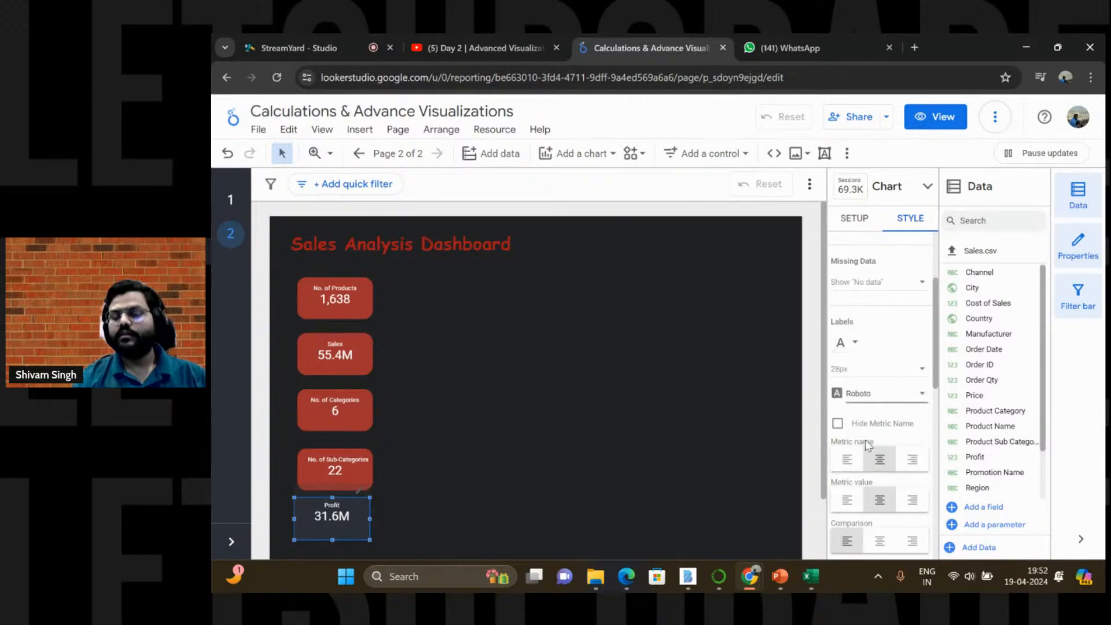
# Step: Set the Profit scorecard's border radius to 20
pyautogui.scroll(-5, 866, 440)
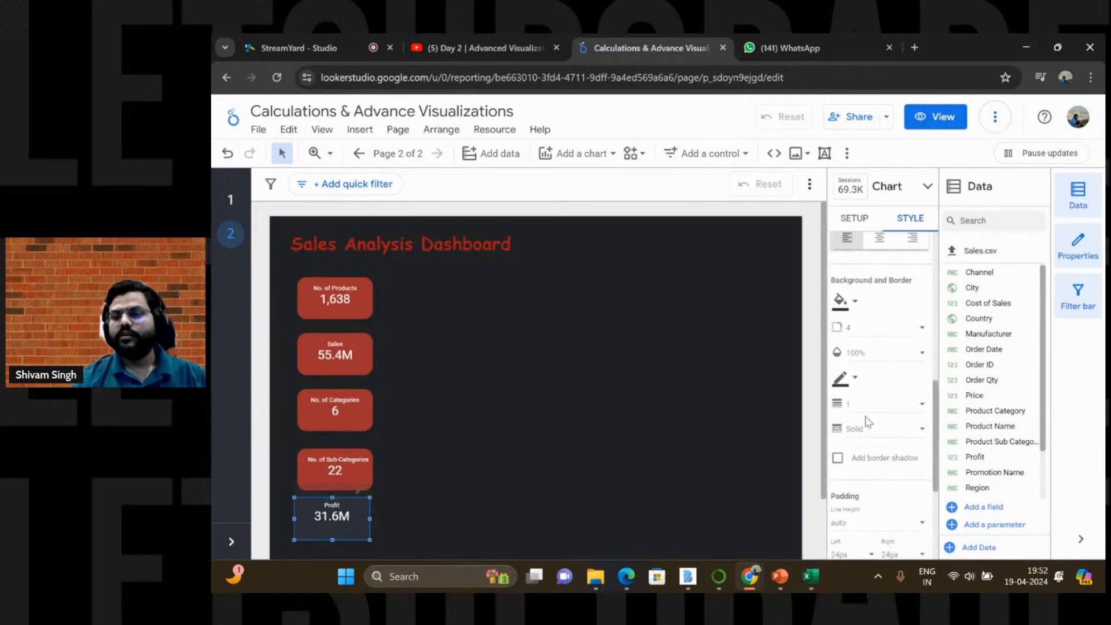
pyautogui.click(857, 328)
pyautogui.scroll(-2, 857, 426)
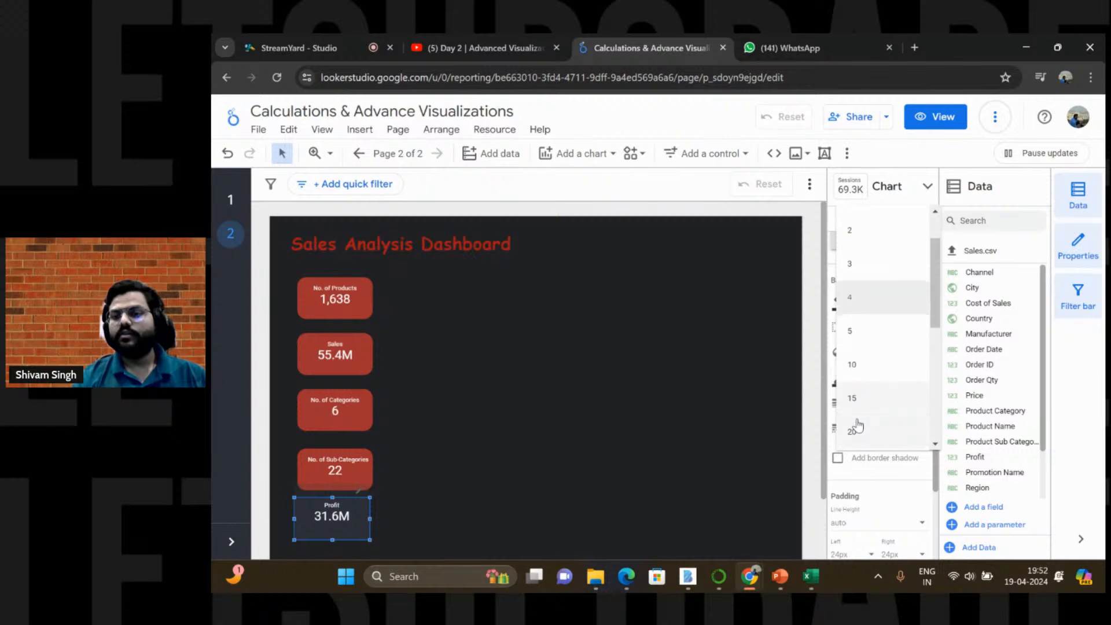
pyautogui.click(857, 426)
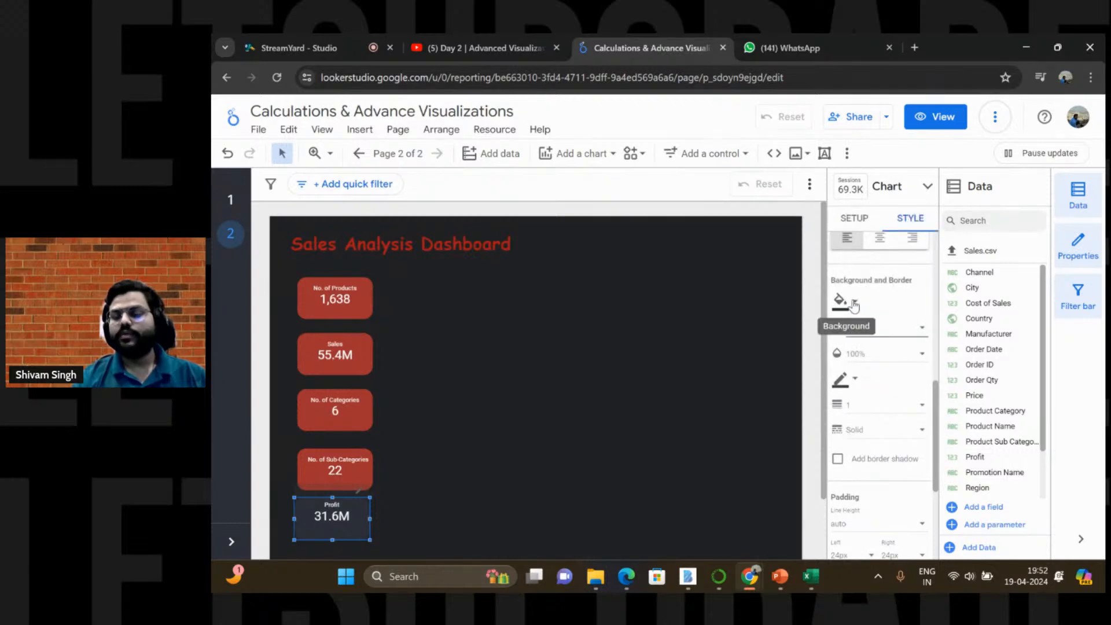
# Step: Give the Profit scorecard the saved custom red background used on the other scorecards
pyautogui.click(843, 300)
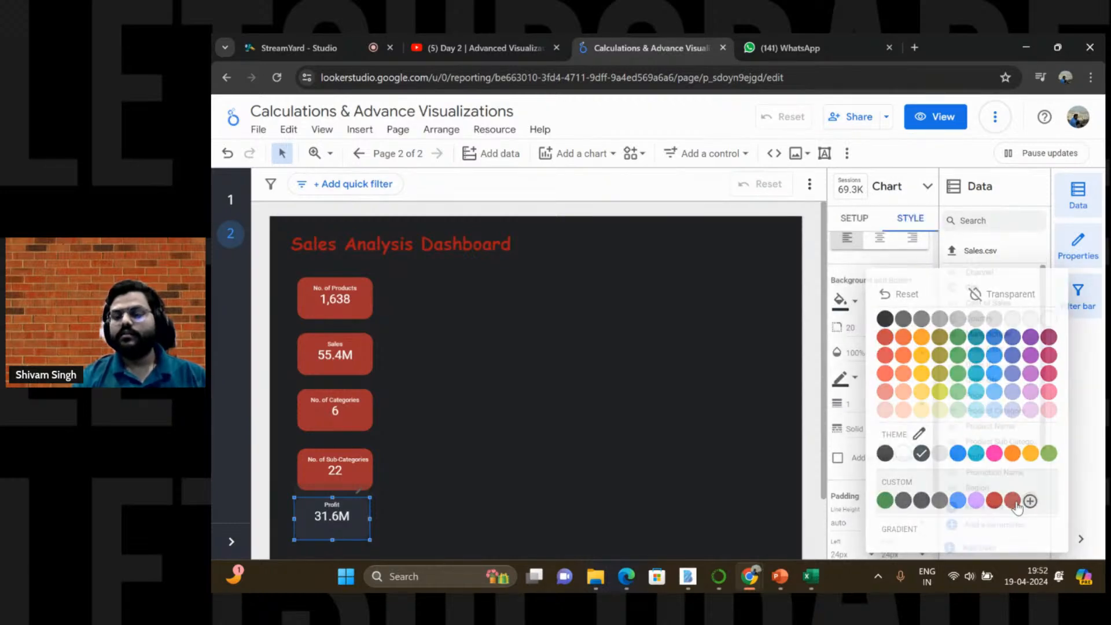
pyautogui.click(1030, 501)
pyautogui.click(731, 481)
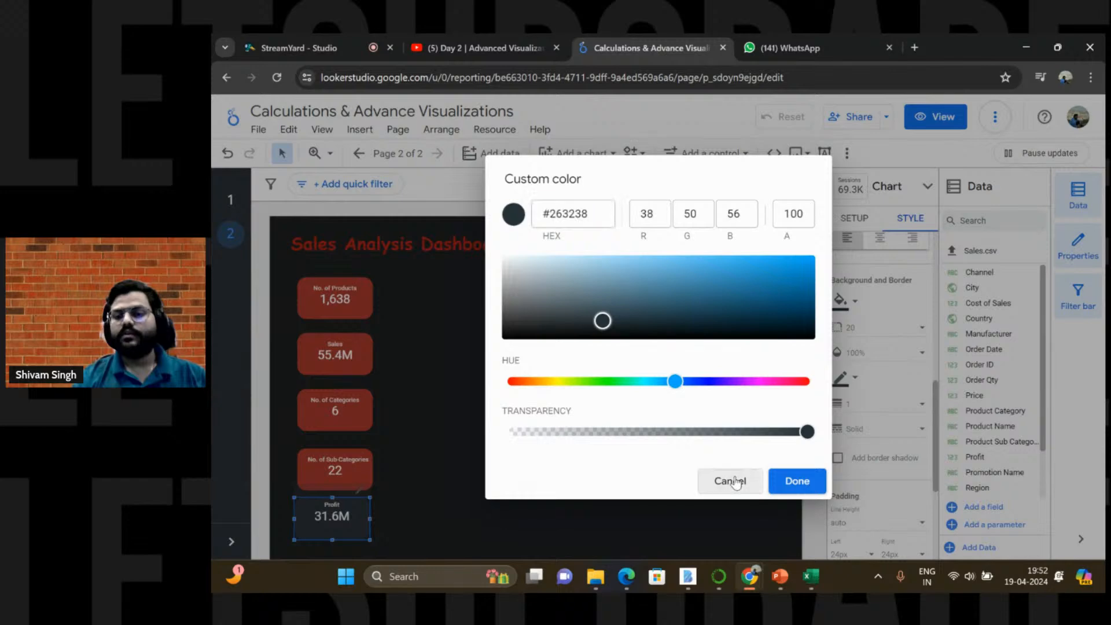
pyautogui.click(855, 303)
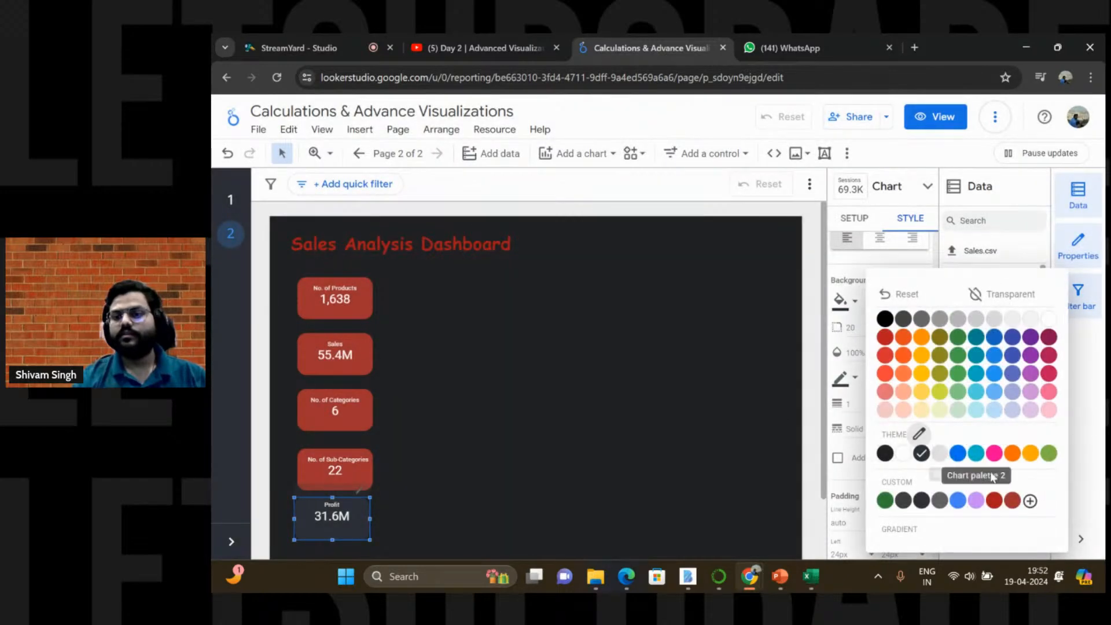
pyautogui.click(1008, 504)
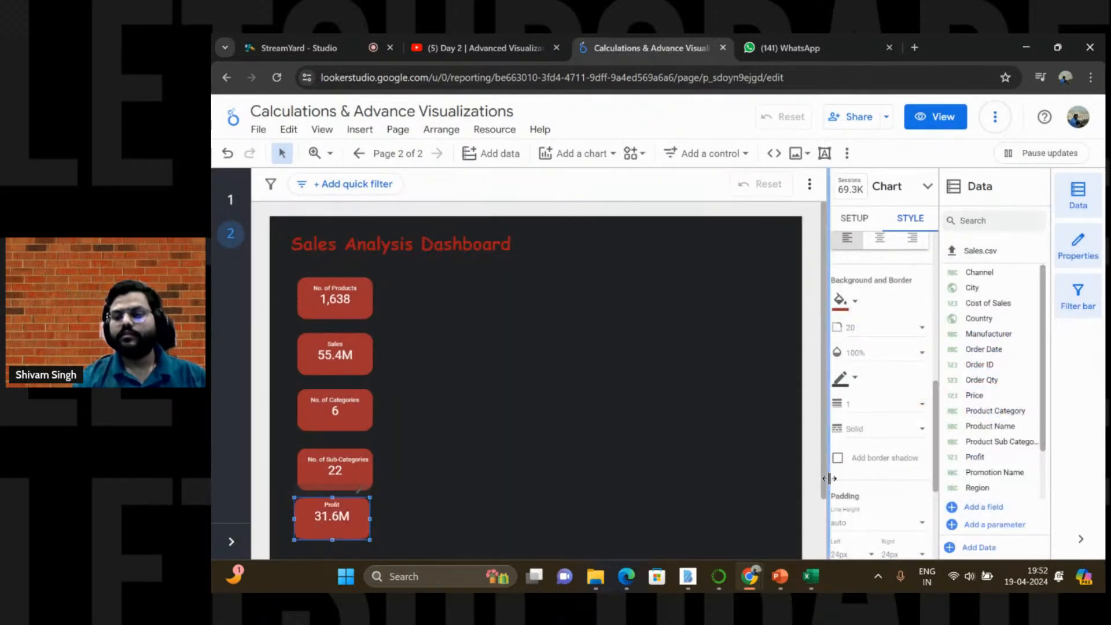
# Step: Set the Profit scorecard's top padding to 16px
pyautogui.scroll(-2, 880, 485)
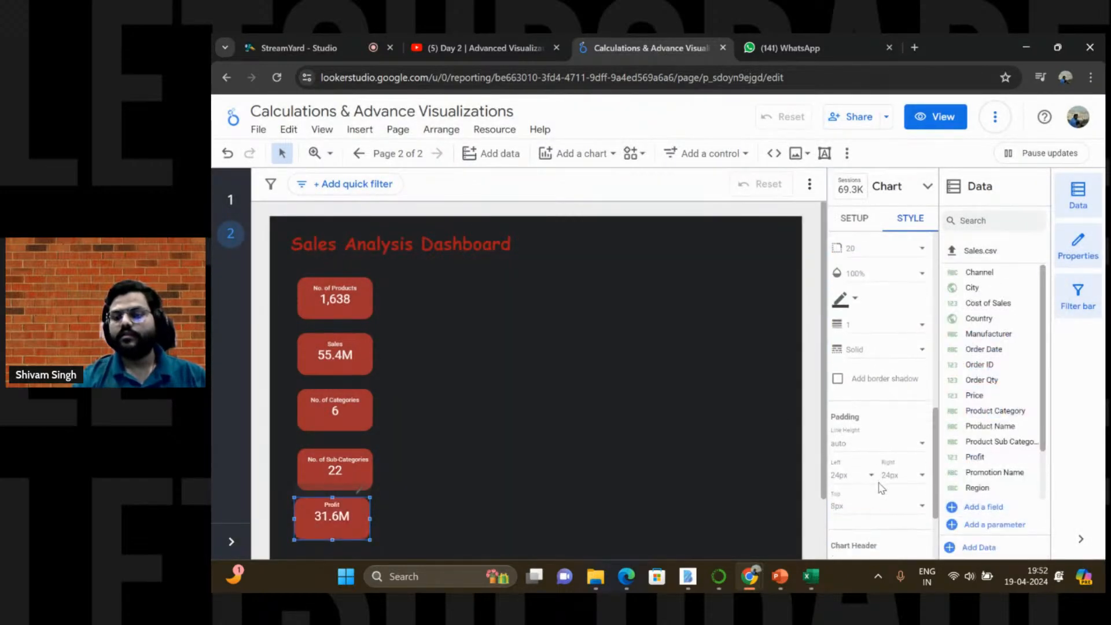
pyautogui.click(851, 506)
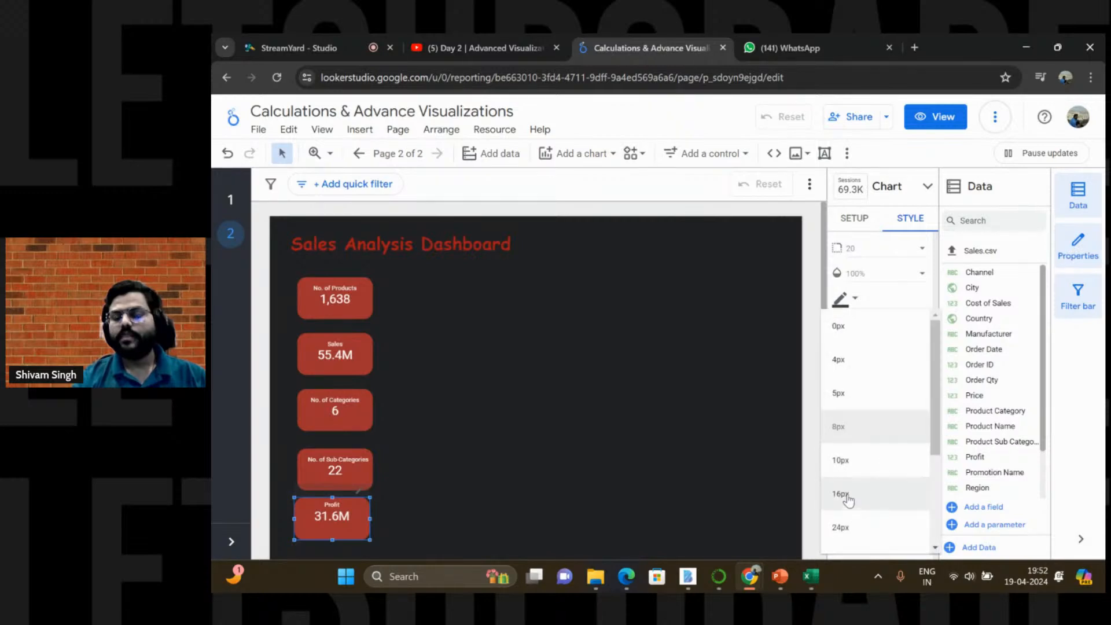
pyautogui.click(849, 497)
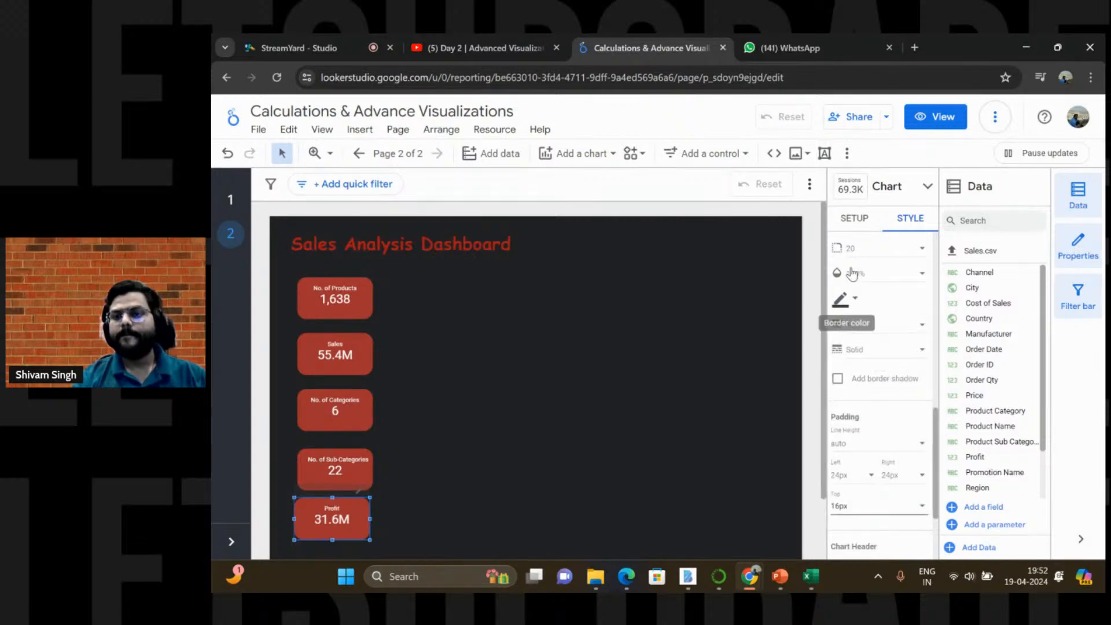
# Step: Reposition the No. of Sub-Categories and Profit scorecards so they line up with the scorecard column
pyautogui.click(750, 385)
pyautogui.click(334, 480)
pyautogui.moveTo(334, 480); pyautogui.dragTo(335, 517)
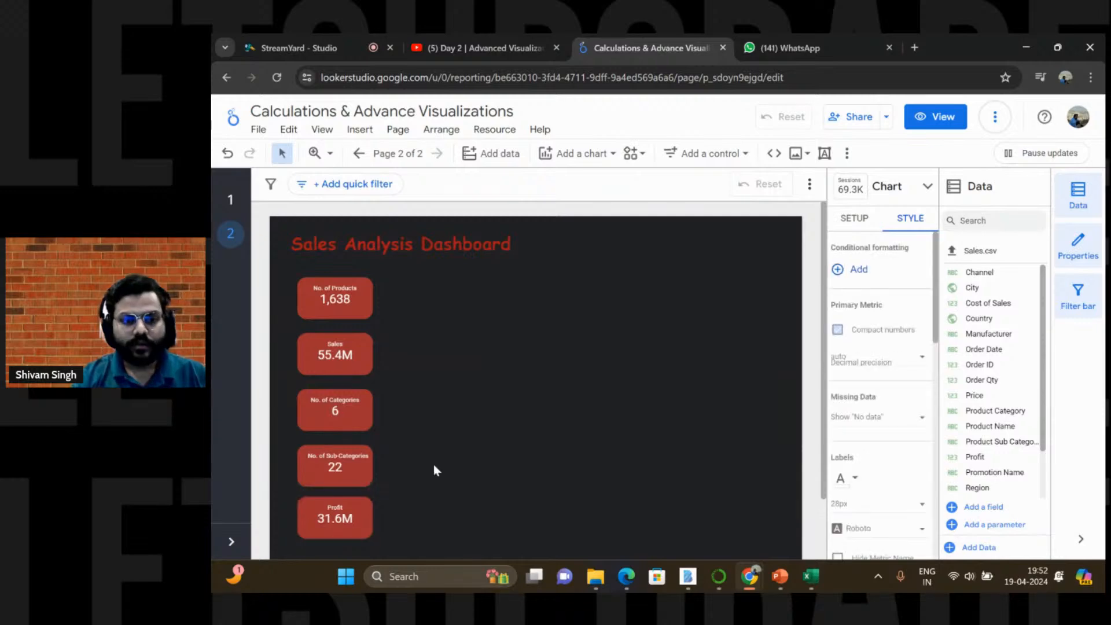
pyautogui.click(487, 425)
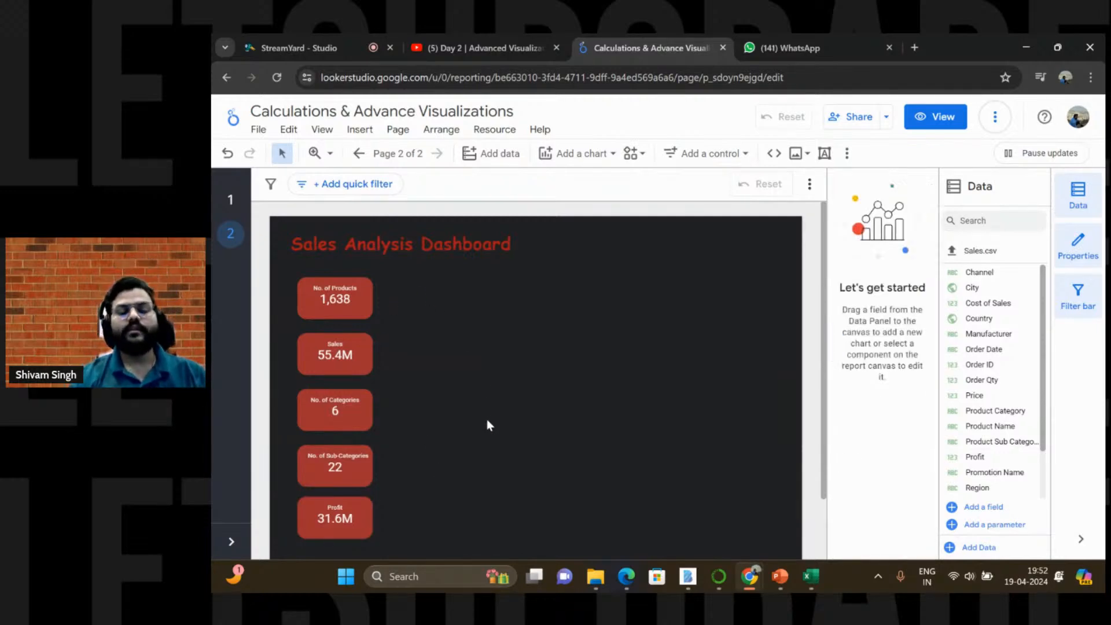
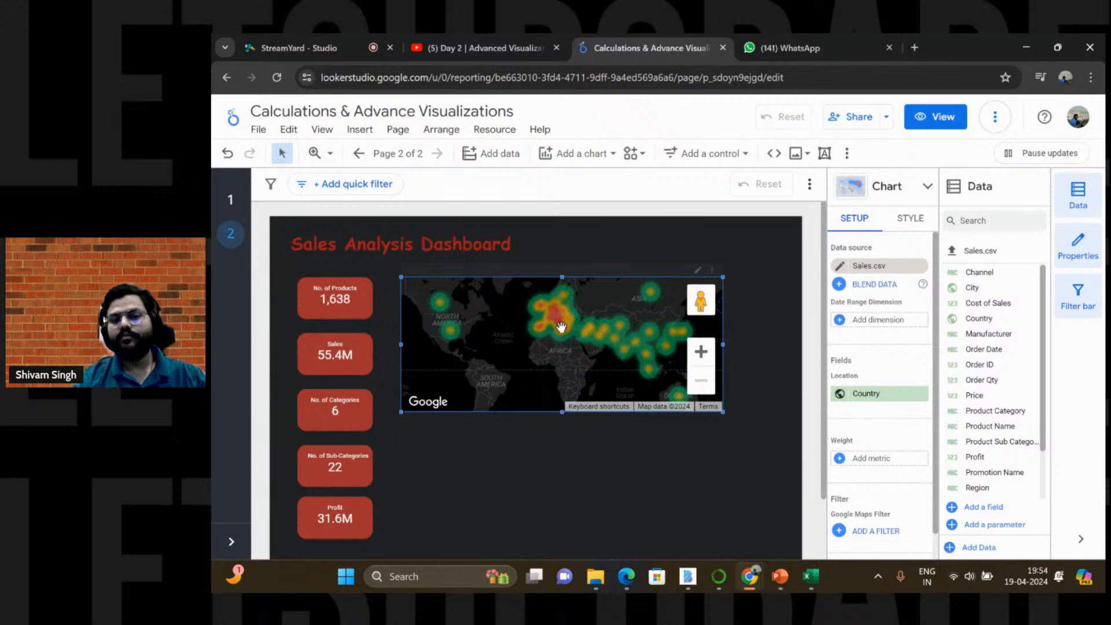
# Step: Set the heatmap's background layer type to Satellite and review its layer style options
pyautogui.click(907, 226)
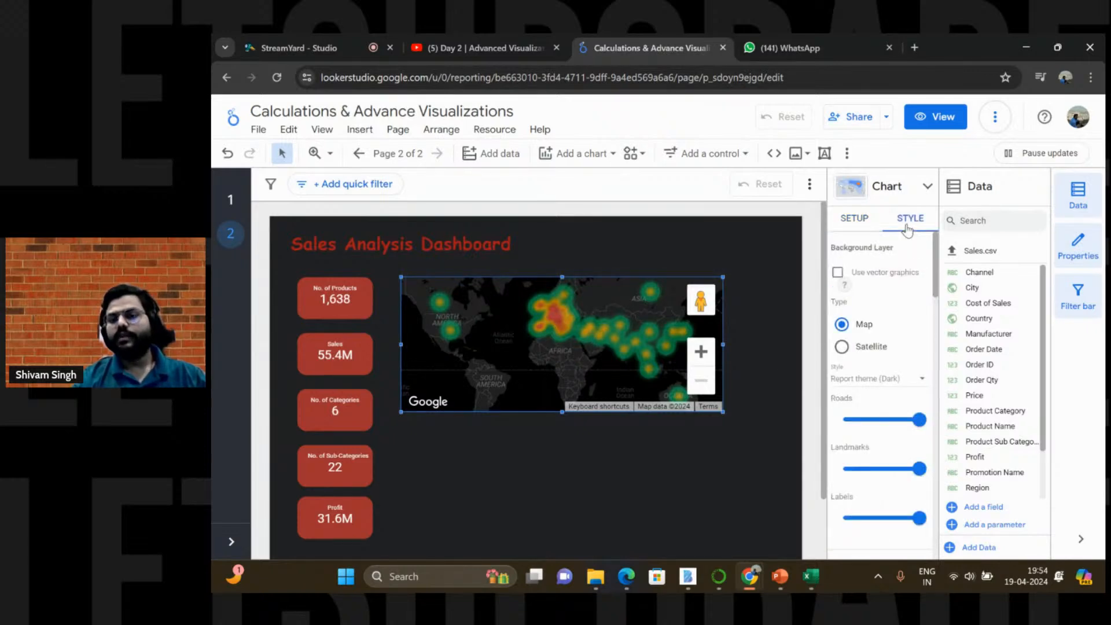
pyautogui.click(844, 350)
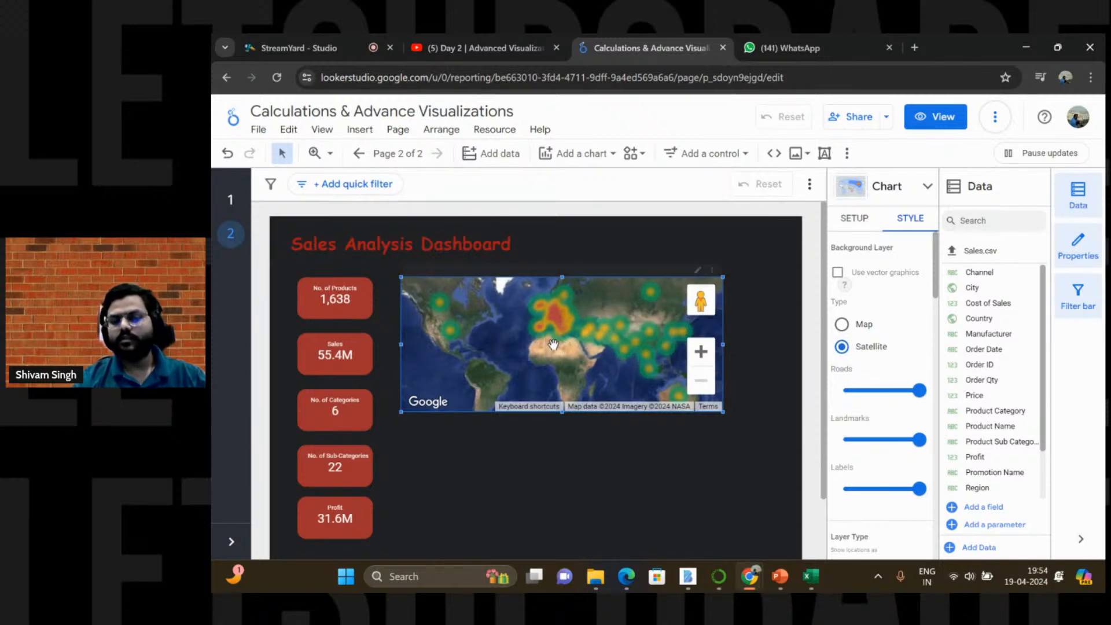
pyautogui.scroll(-3, 888, 334)
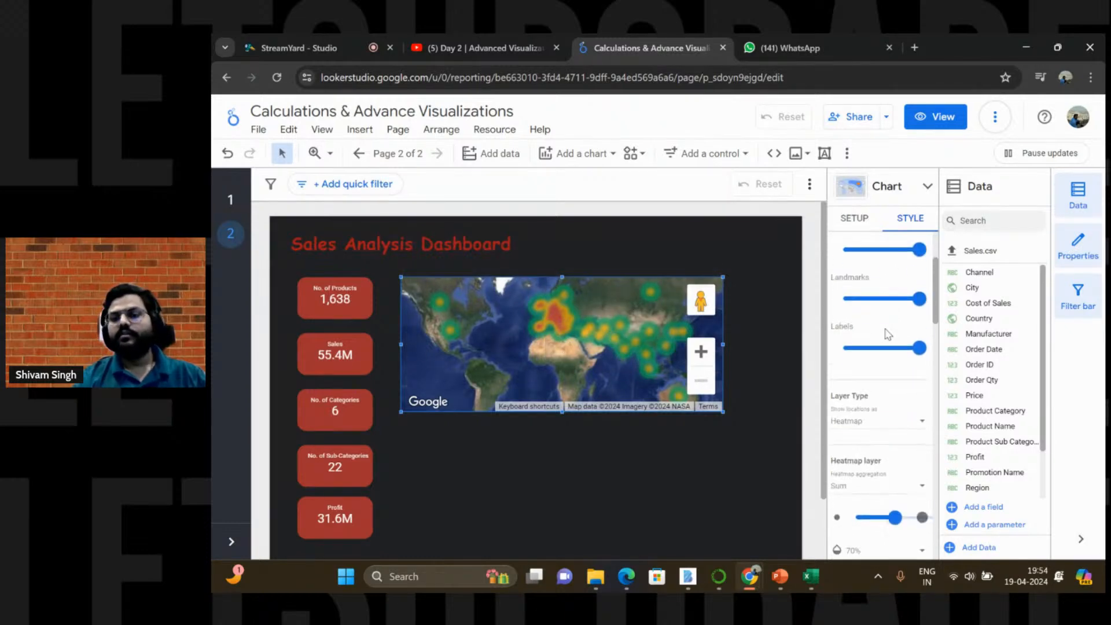
pyautogui.scroll(-3, 889, 335)
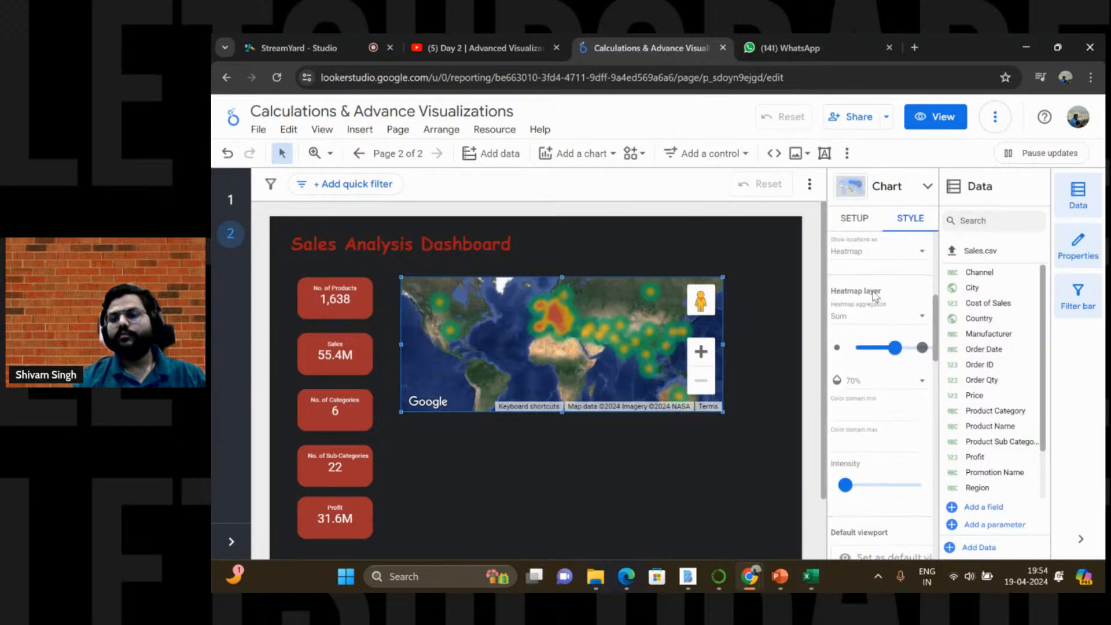
# Step: Add the Profit field as the heatmap's weight metric
pyautogui.click(854, 219)
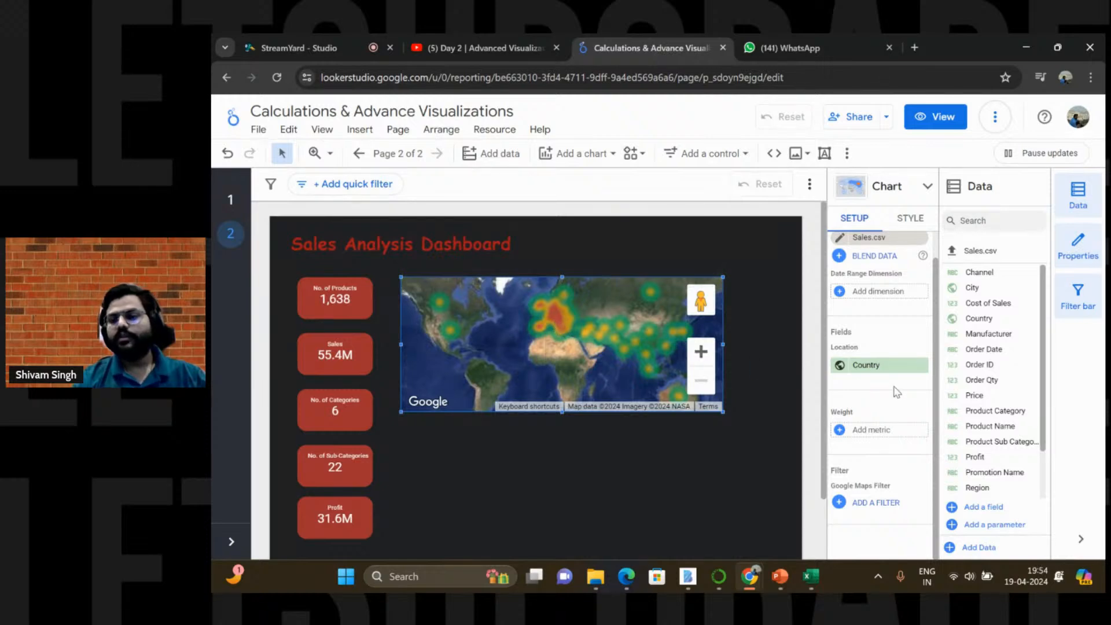
pyautogui.scroll(-2, 969, 381)
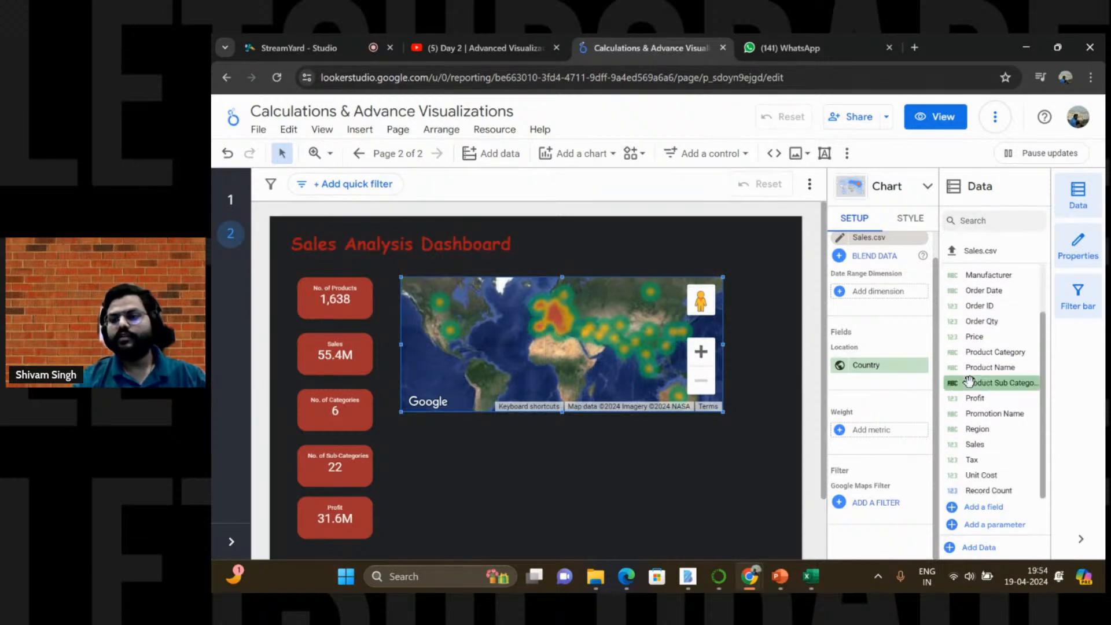
pyautogui.moveTo(979, 399); pyautogui.dragTo(879, 442)
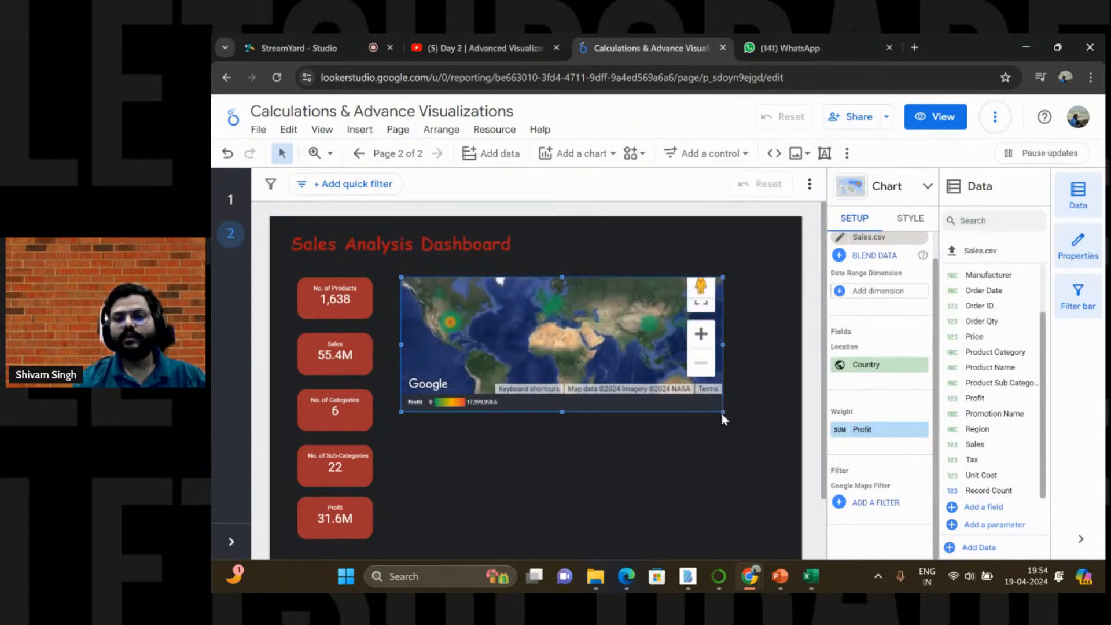
# Step: Resize the heatmap to be wider and shorter, extending its left edge closer to the scorecards
pyautogui.moveTo(720, 411)
pyautogui.mouseDown()
pyautogui.moveTo(712, 433)
pyautogui.moveTo(704, 428)
pyautogui.moveTo(714, 421)
pyautogui.mouseUp()
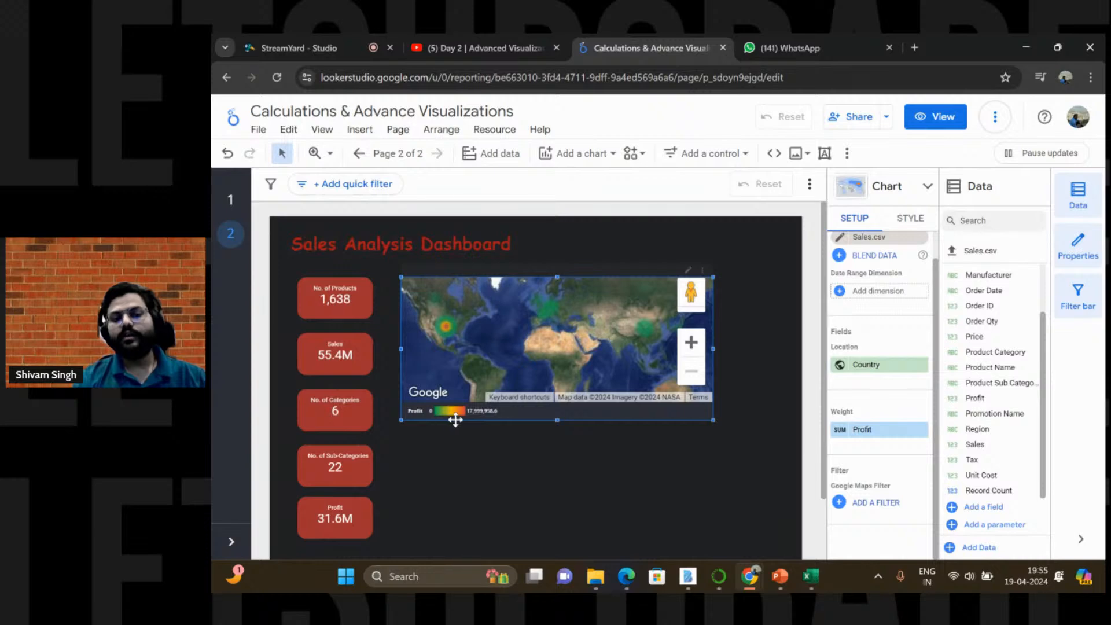
pyautogui.click(693, 344)
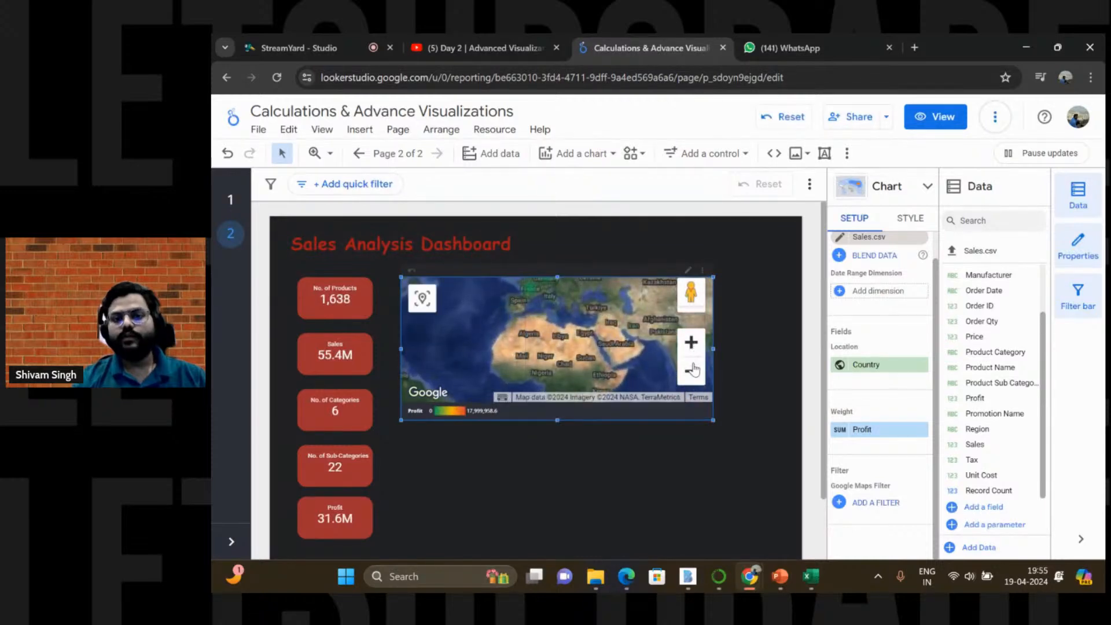
pyautogui.click(692, 372)
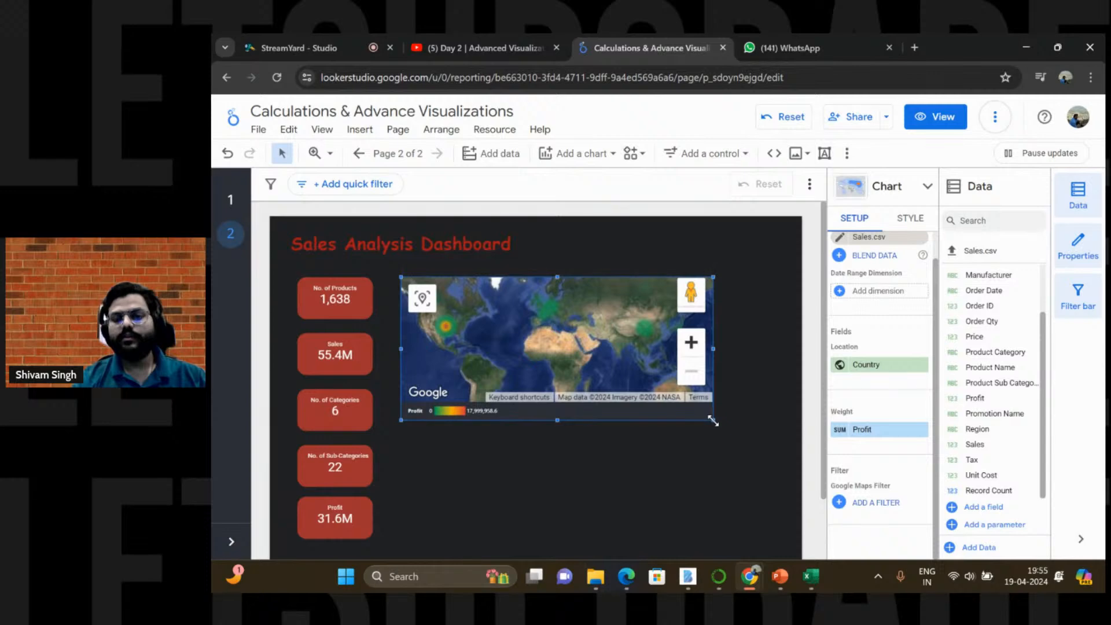
pyautogui.moveTo(713, 422); pyautogui.dragTo(740, 399)
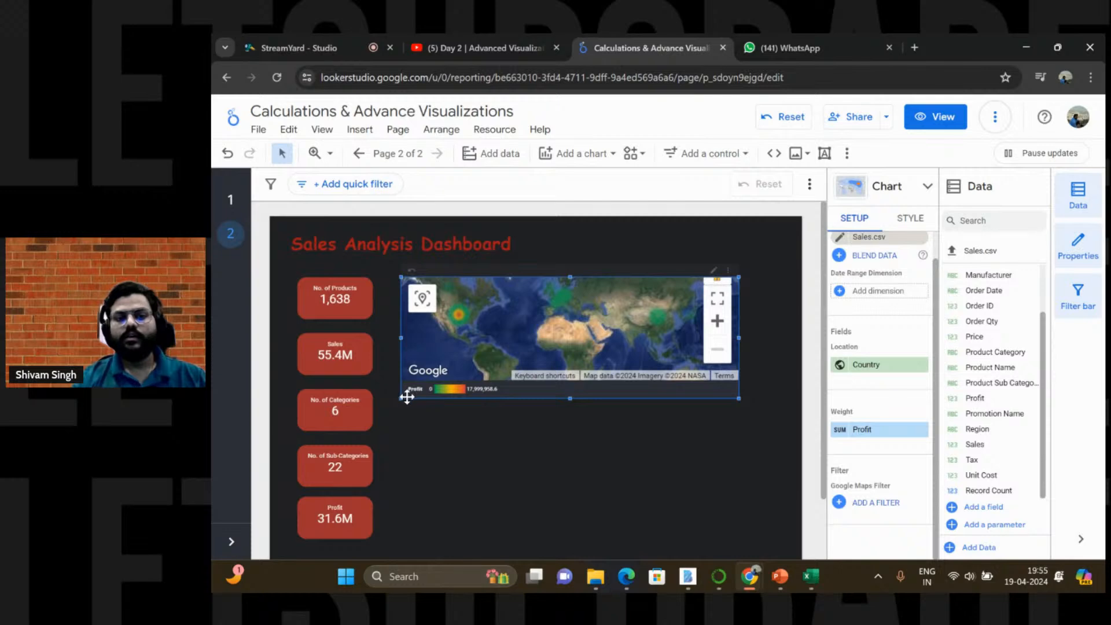
pyautogui.moveTo(399, 401); pyautogui.dragTo(389, 397)
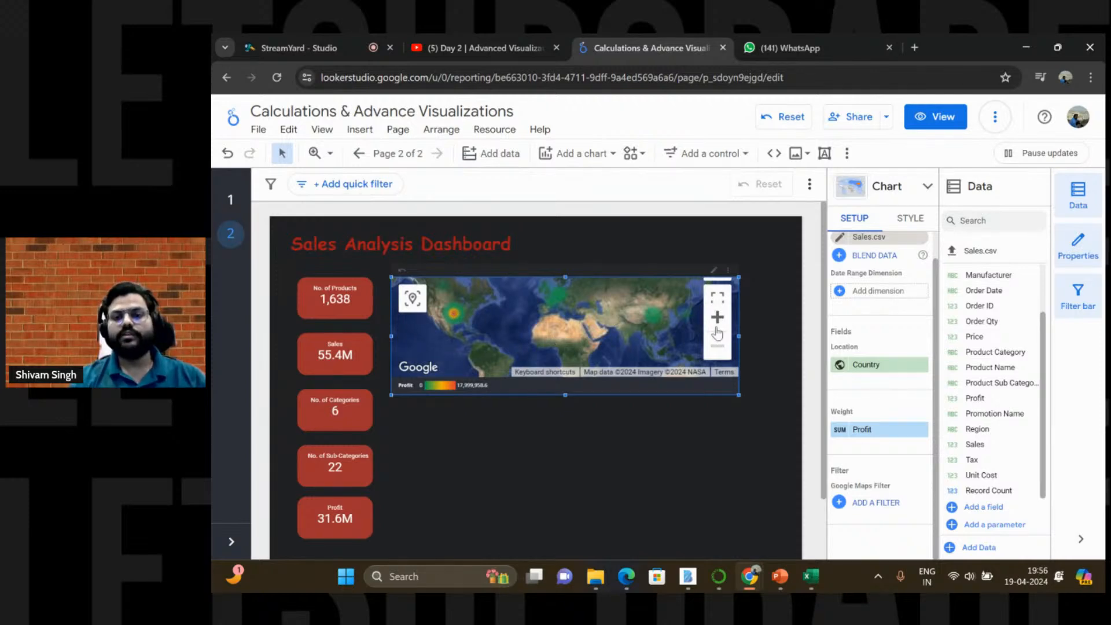
# Step: View the heatmap in full screen and examine the profit hotspots around North America, then return to the report
pyautogui.click(717, 298)
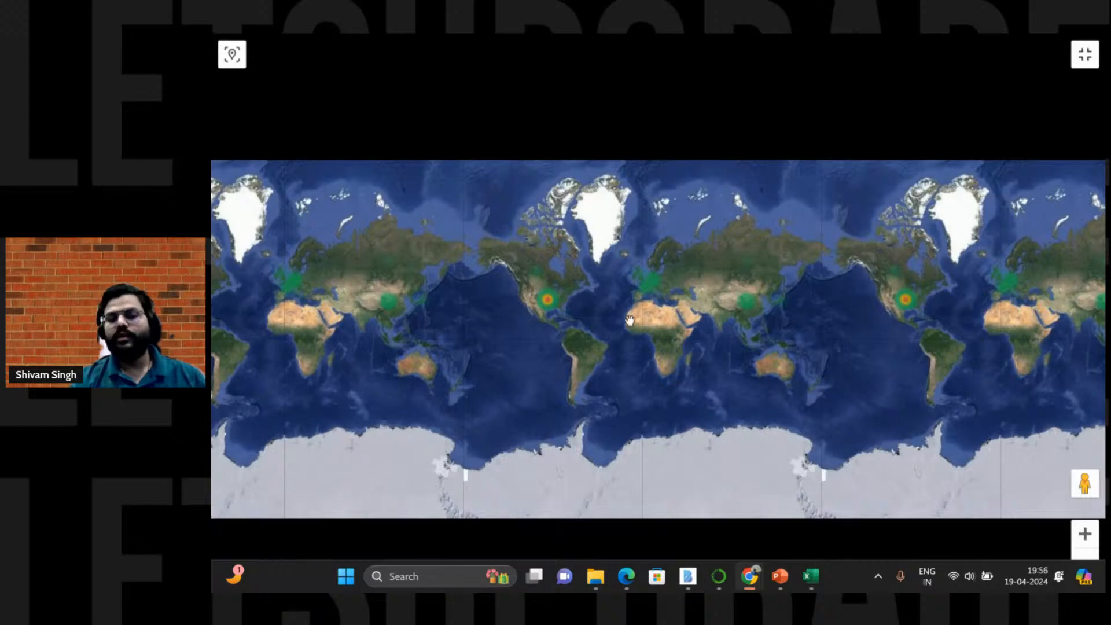
pyautogui.scroll(1, 550, 308)
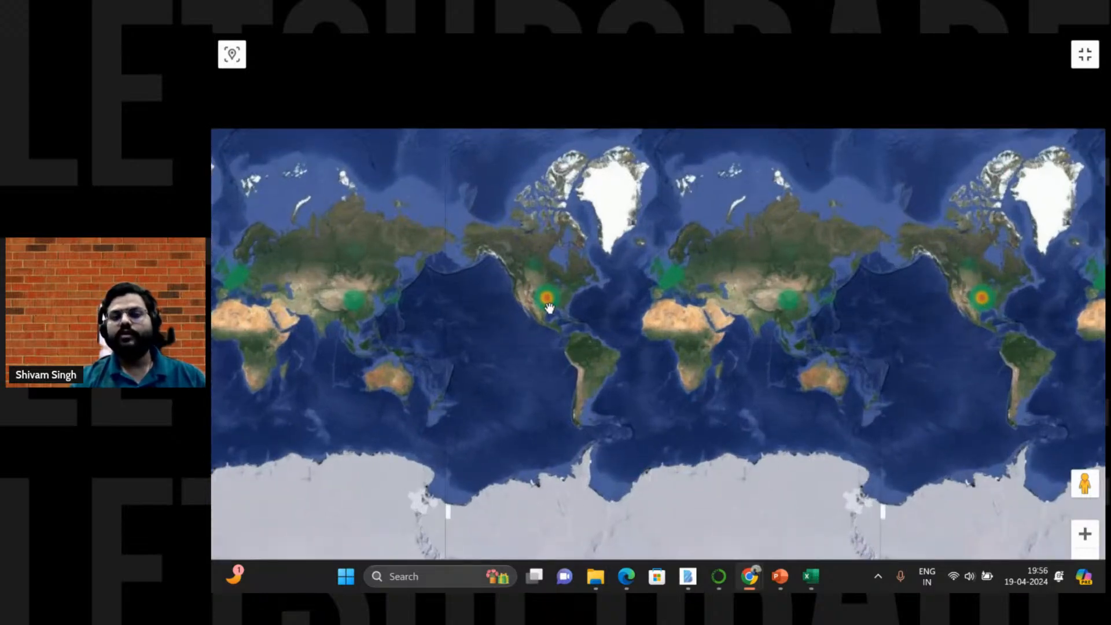
pyautogui.scroll(2, 550, 308)
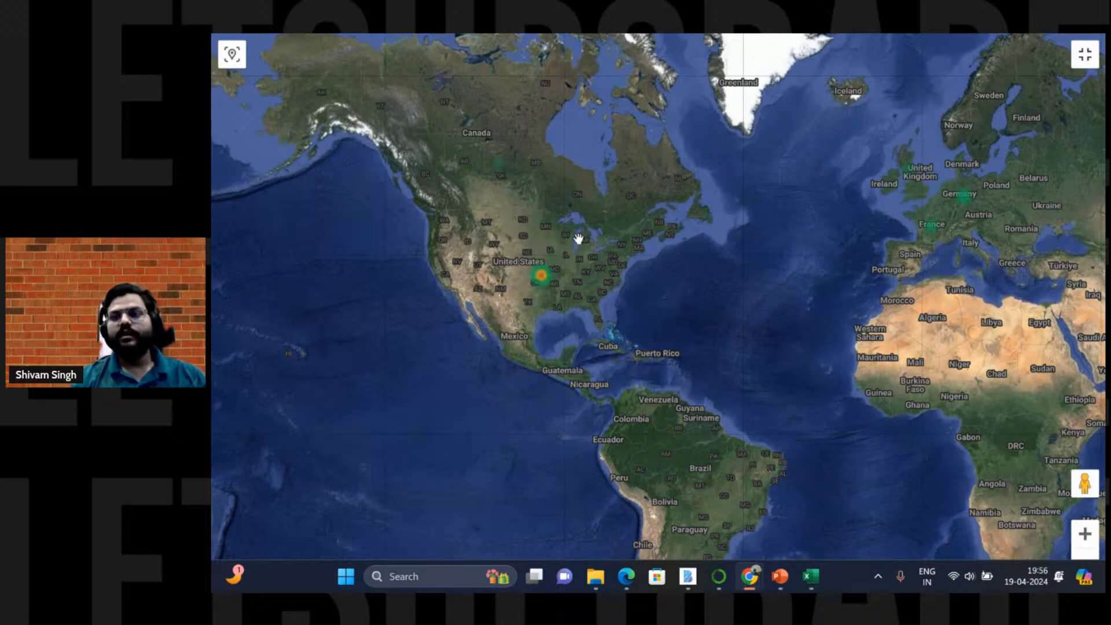
pyautogui.scroll(1, 826, 313)
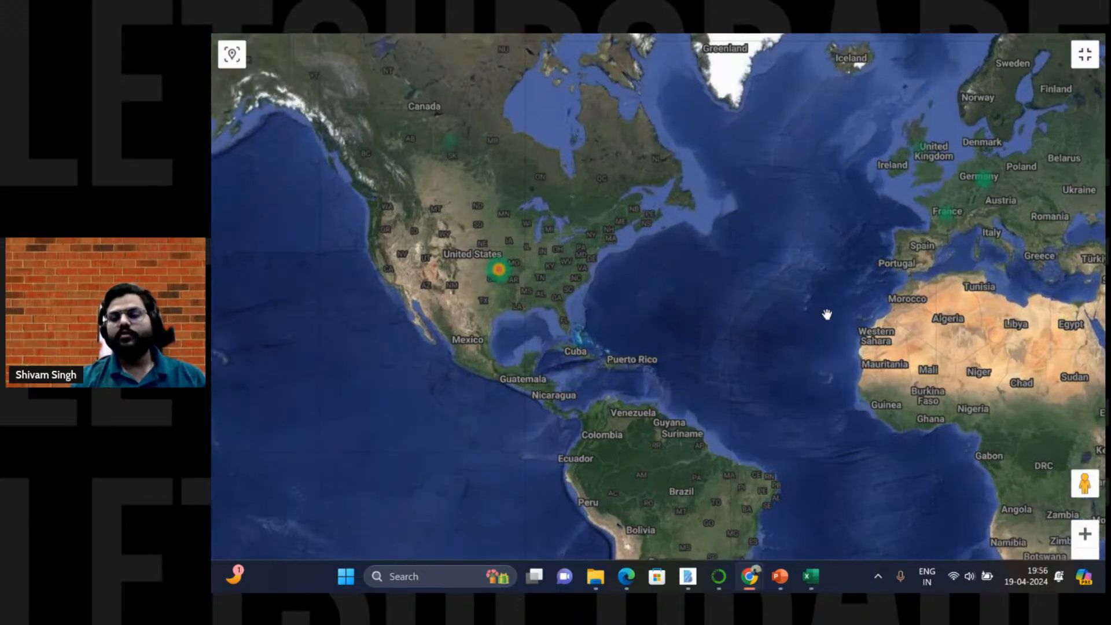
pyautogui.scroll(1, 827, 314)
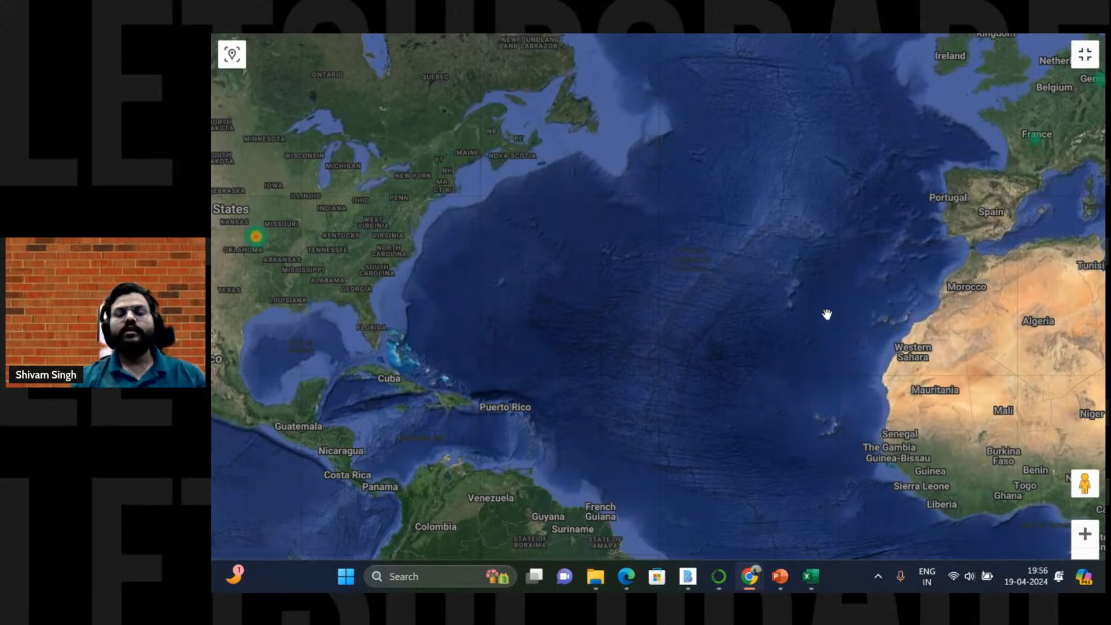
pyautogui.click(1086, 58)
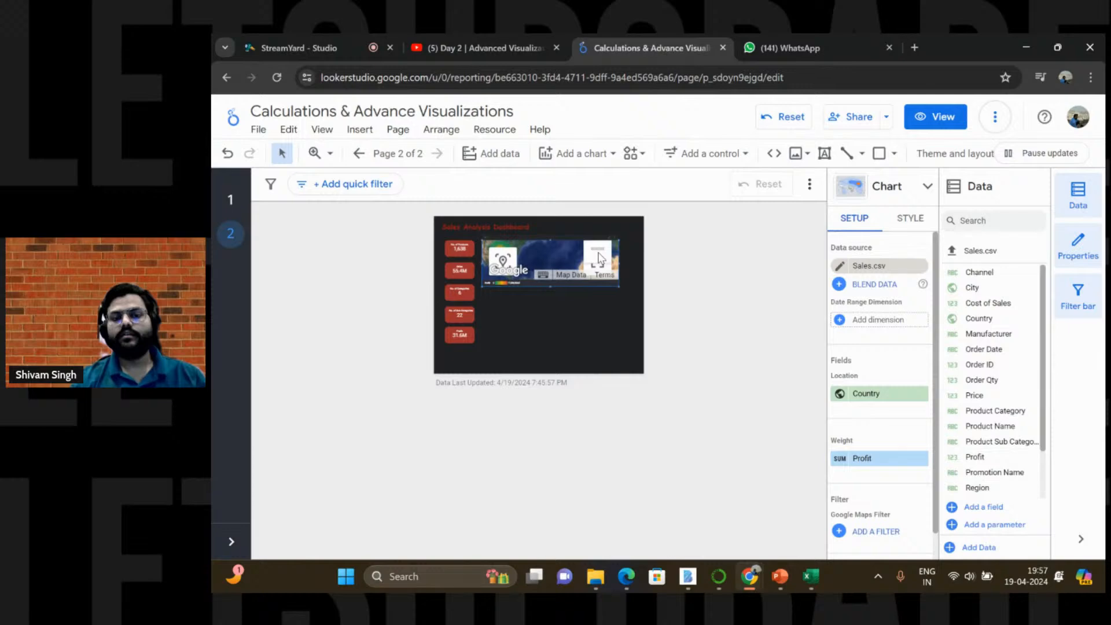
pyautogui.click(614, 408)
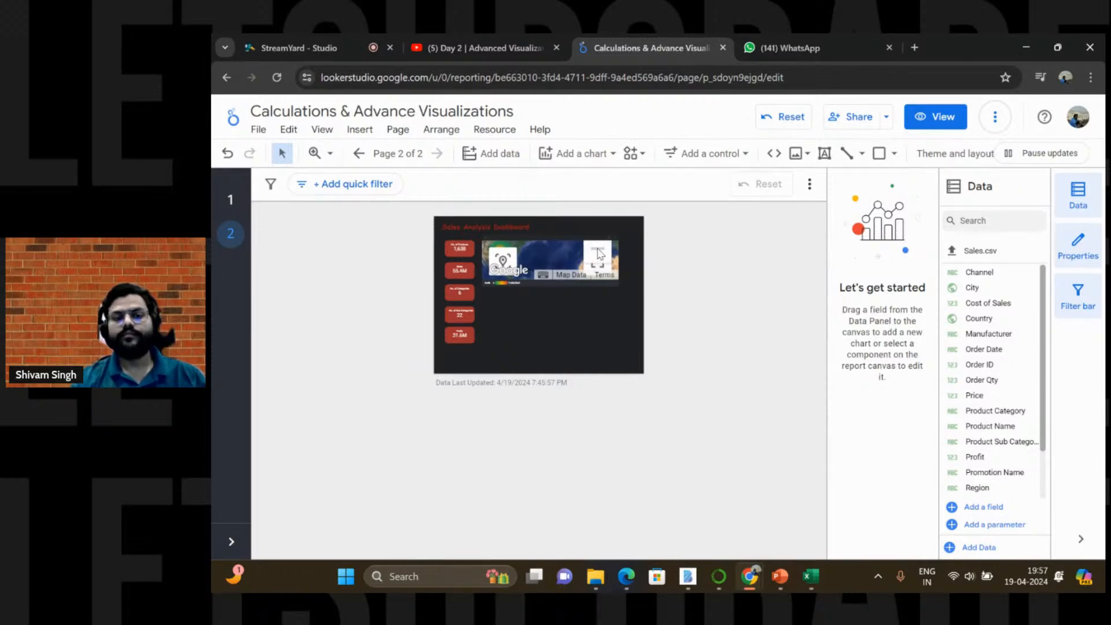
pyautogui.click(501, 270)
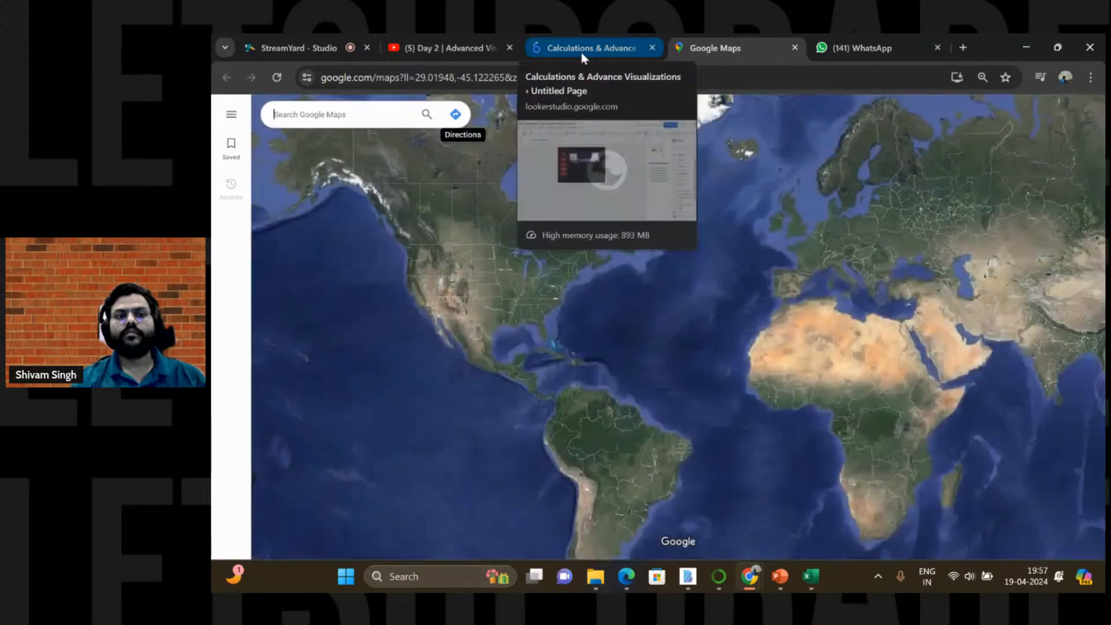
pyautogui.click(581, 51)
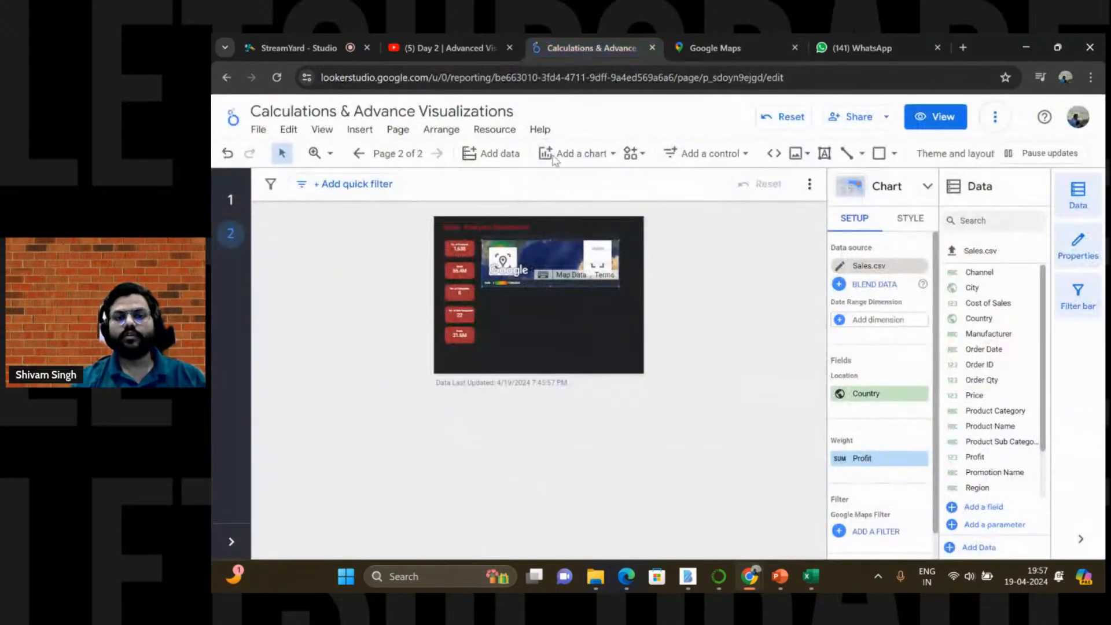
pyautogui.click(524, 352)
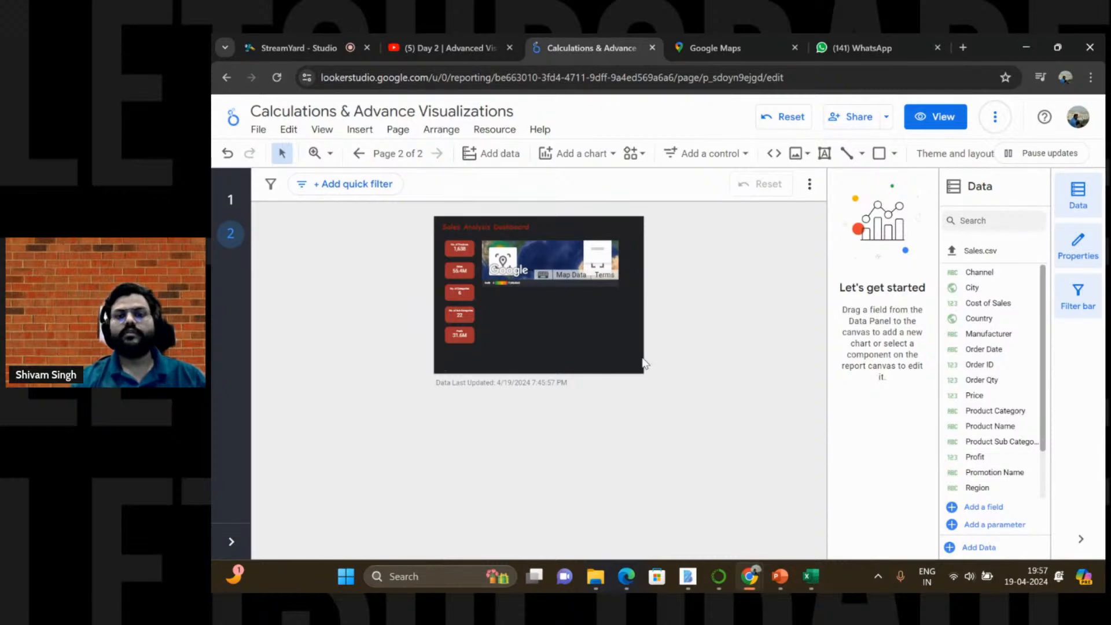
# Step: Undo the recent heatmap changes, including its resizing, Profit weight and Satellite background
pyautogui.hotkey('ctrl', 'z')
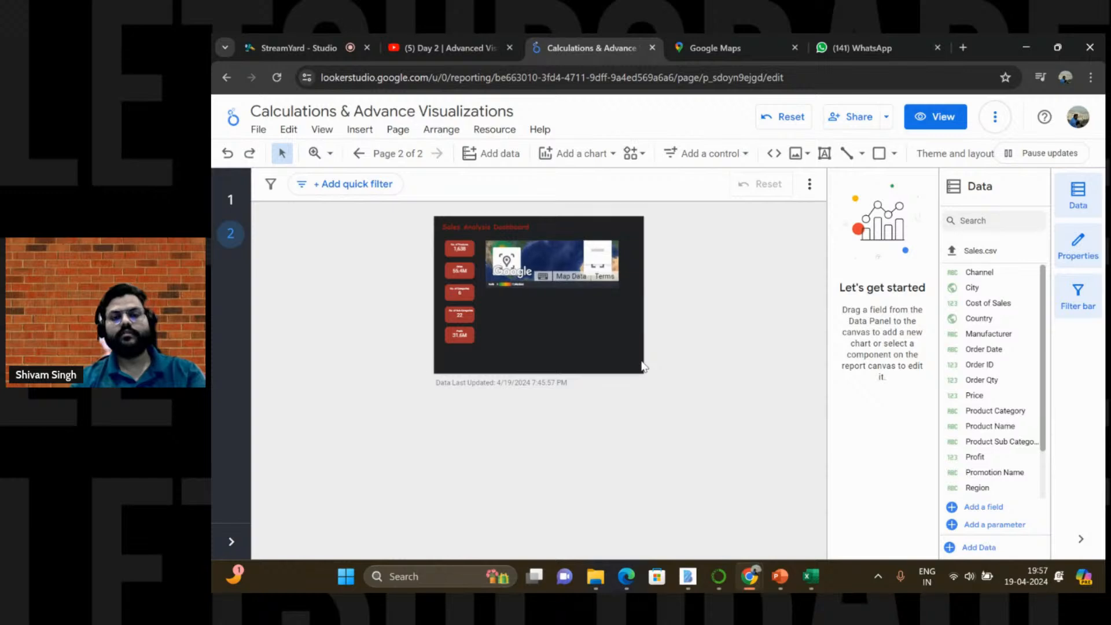
pyautogui.hotkey('ctrl', 'z')
pyautogui.hotkey('ctrl', 'z')
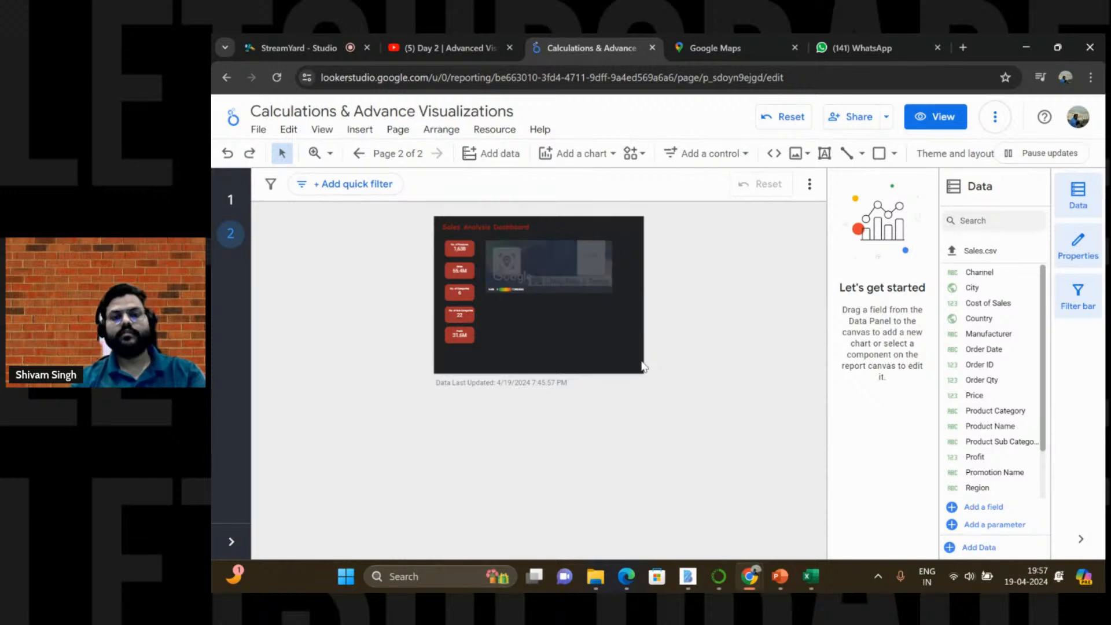
pyautogui.hotkey('ctrl', 'z')
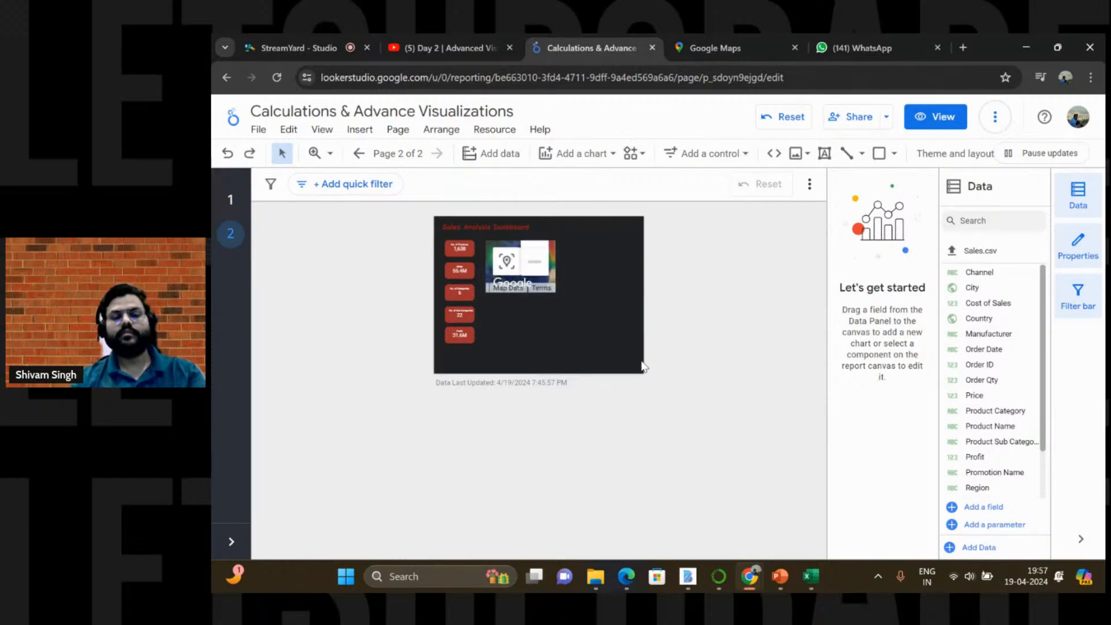
# Step: Undo the heatmap's insertion on the dashboard page and close the Google Maps browser tab
pyautogui.hotkey('ctrl', 'z')
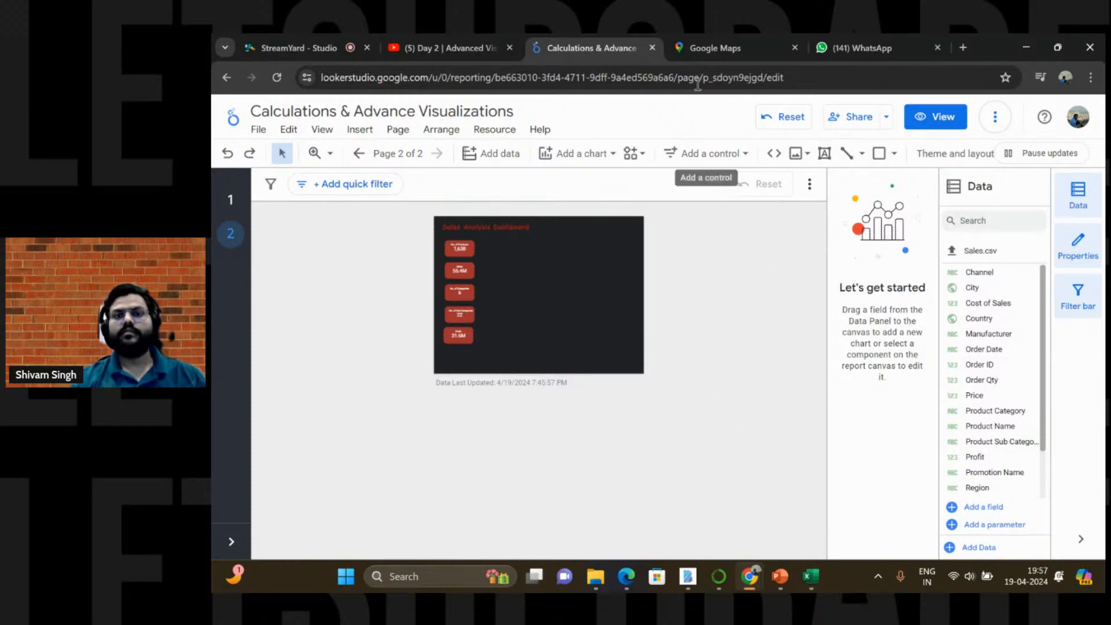
pyautogui.click(709, 47)
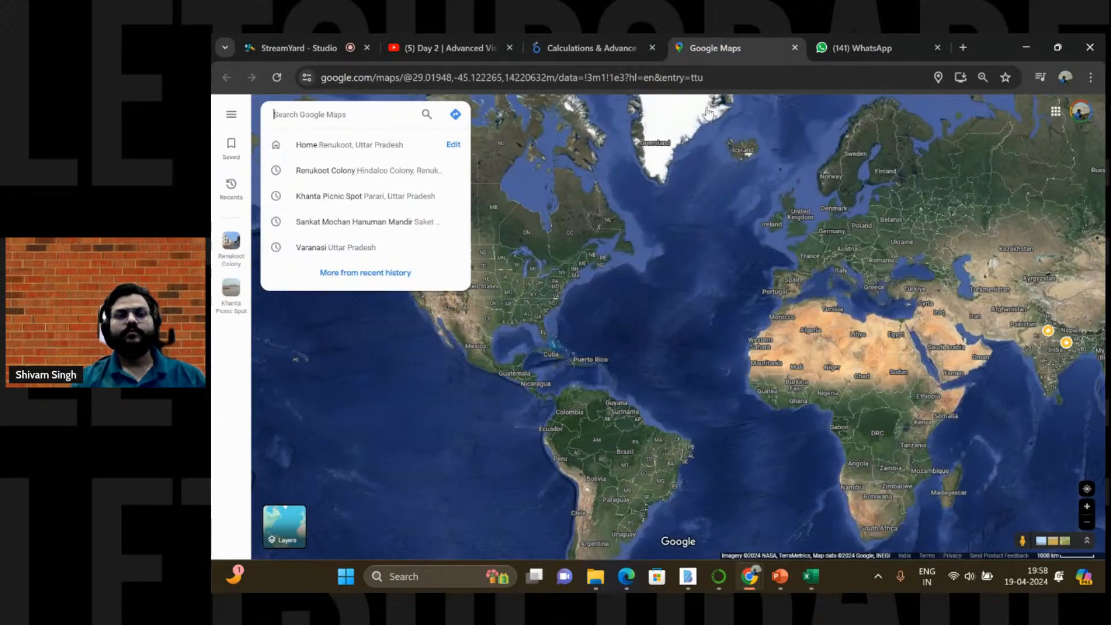
pyautogui.click(795, 48)
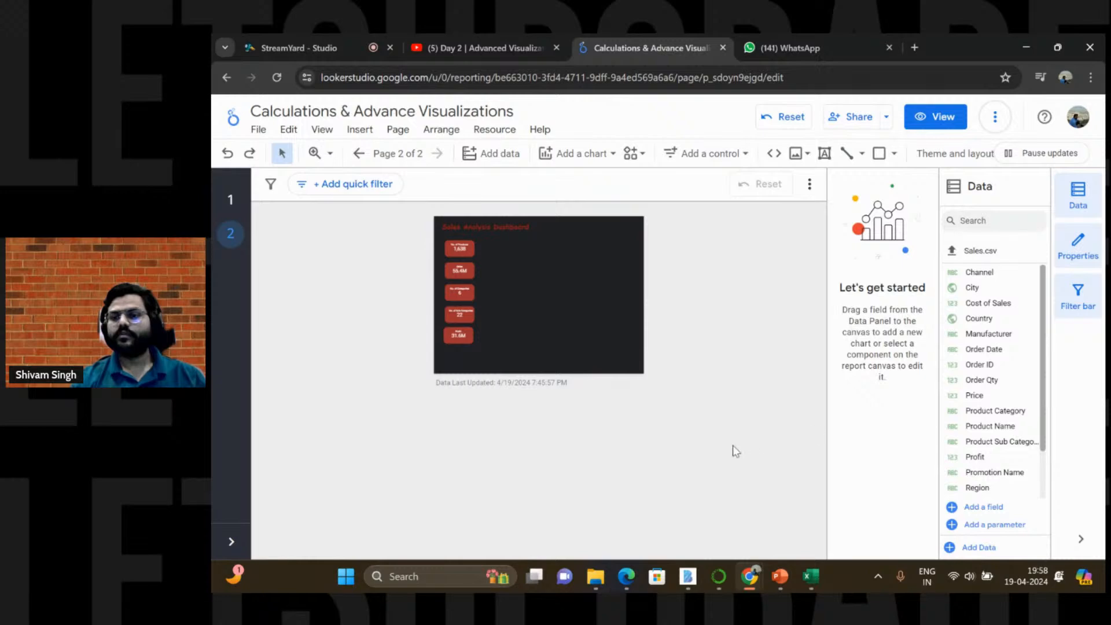
pyautogui.click(522, 283)
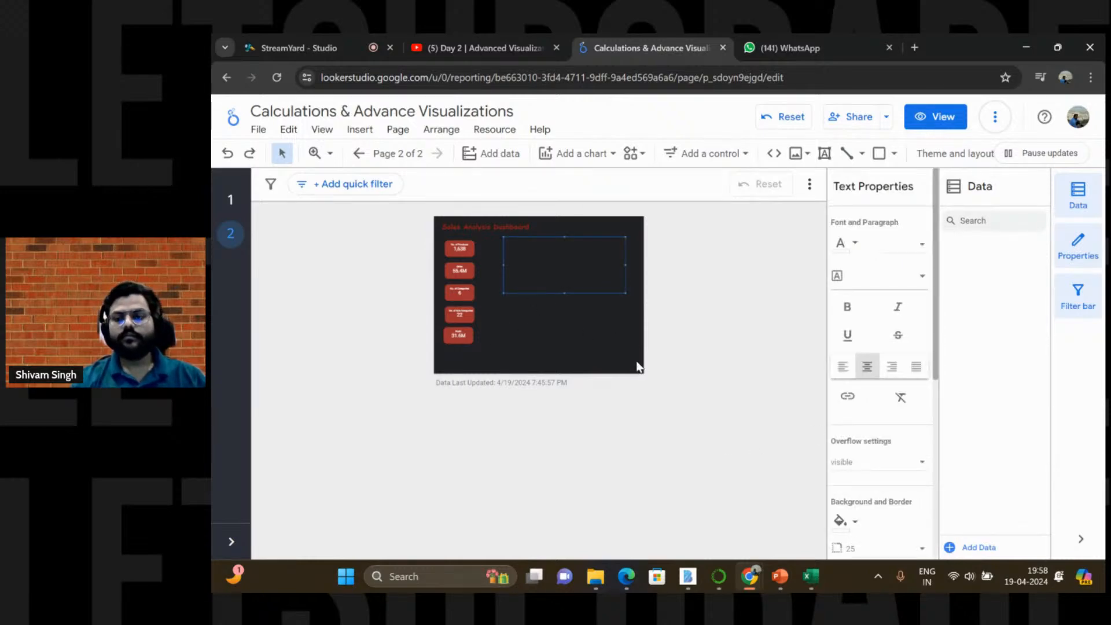
pyautogui.click(810, 184)
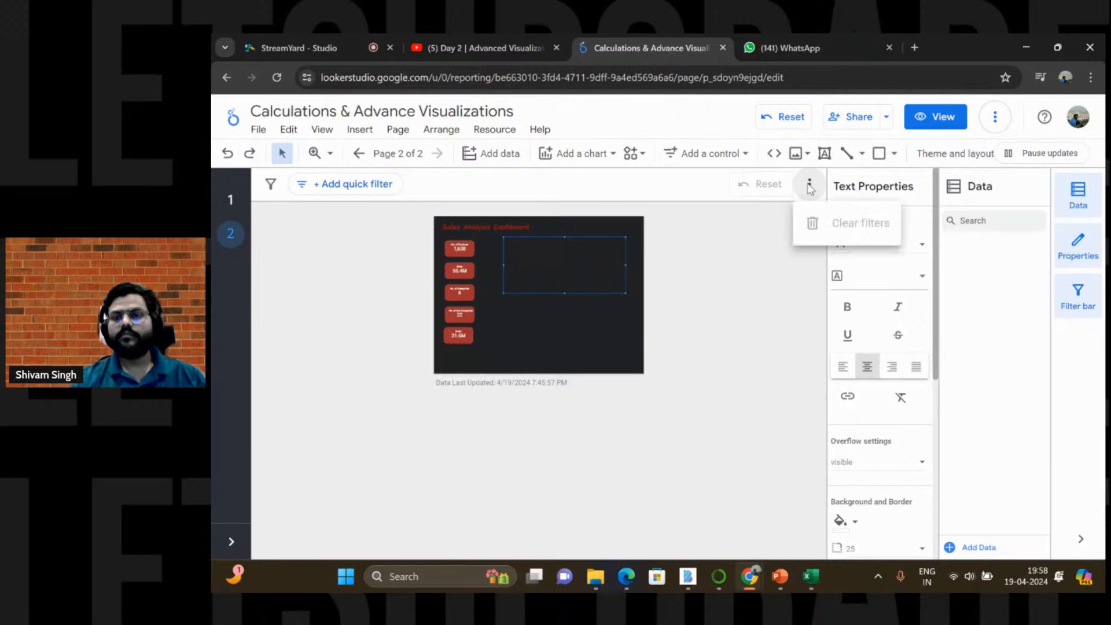
pyautogui.click(927, 157)
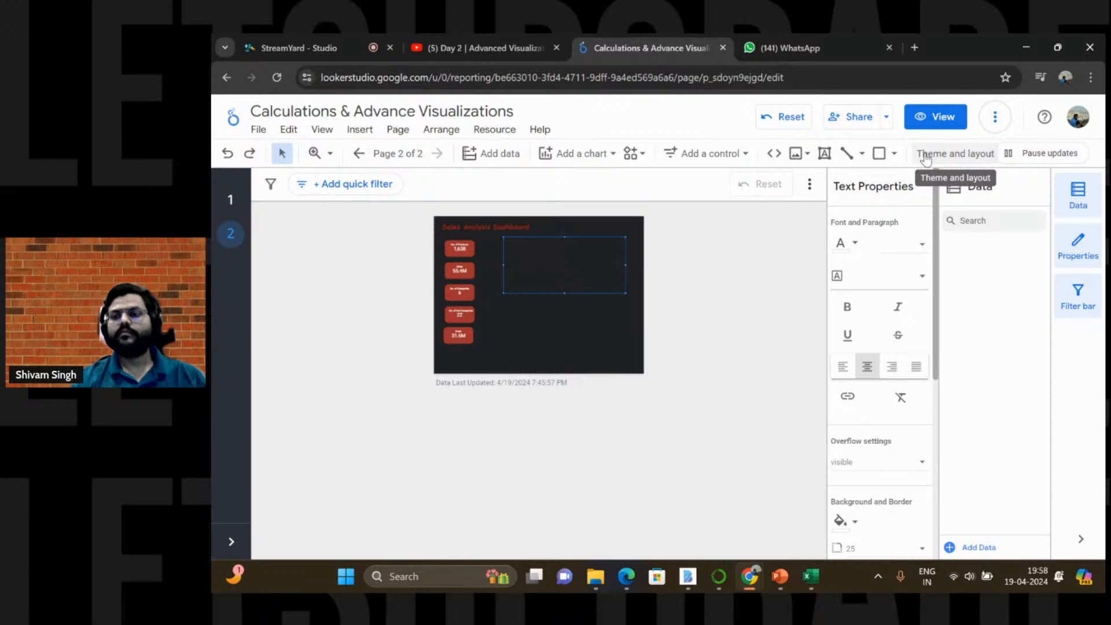
pyautogui.click(624, 356)
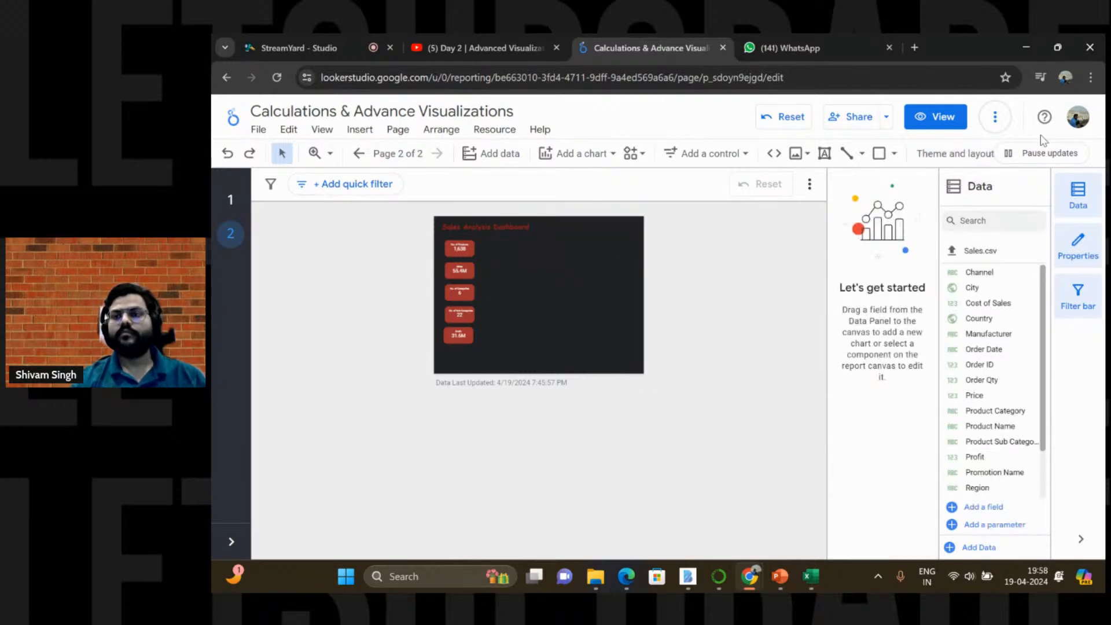
# Step: Pause chart updates and check page 1 before returning to the dashboard on page 2
pyautogui.click(1042, 152)
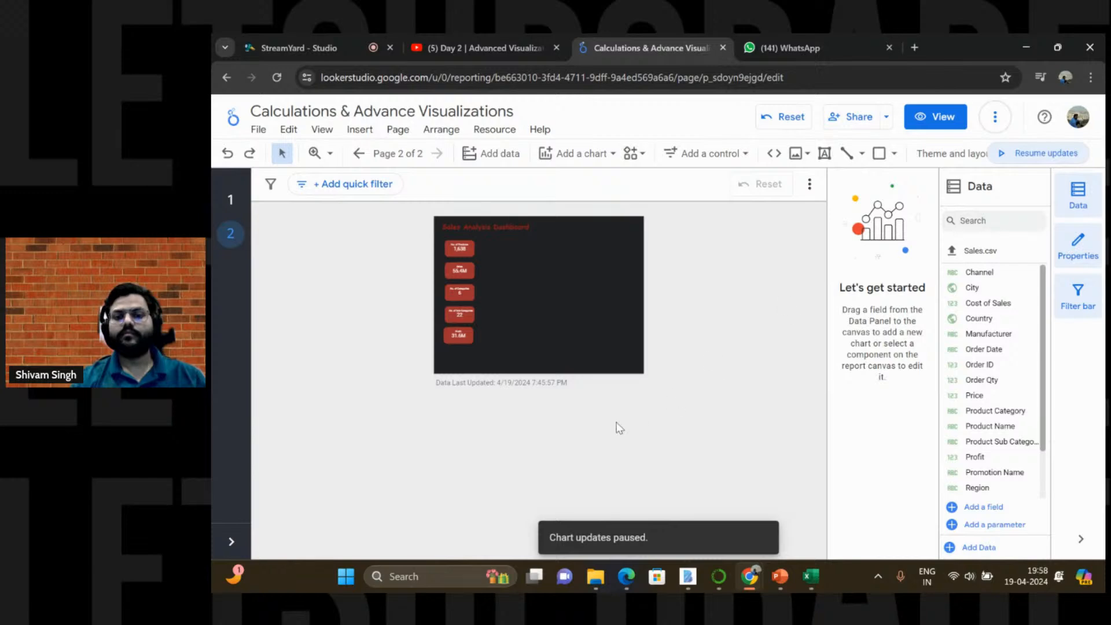
pyautogui.click(456, 335)
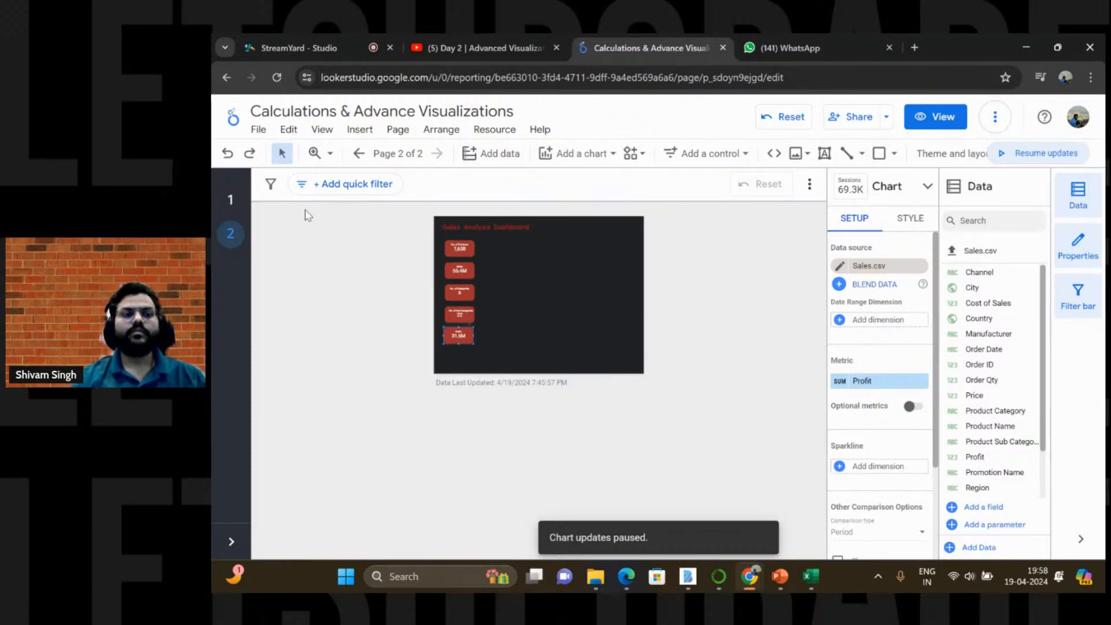
pyautogui.click(233, 201)
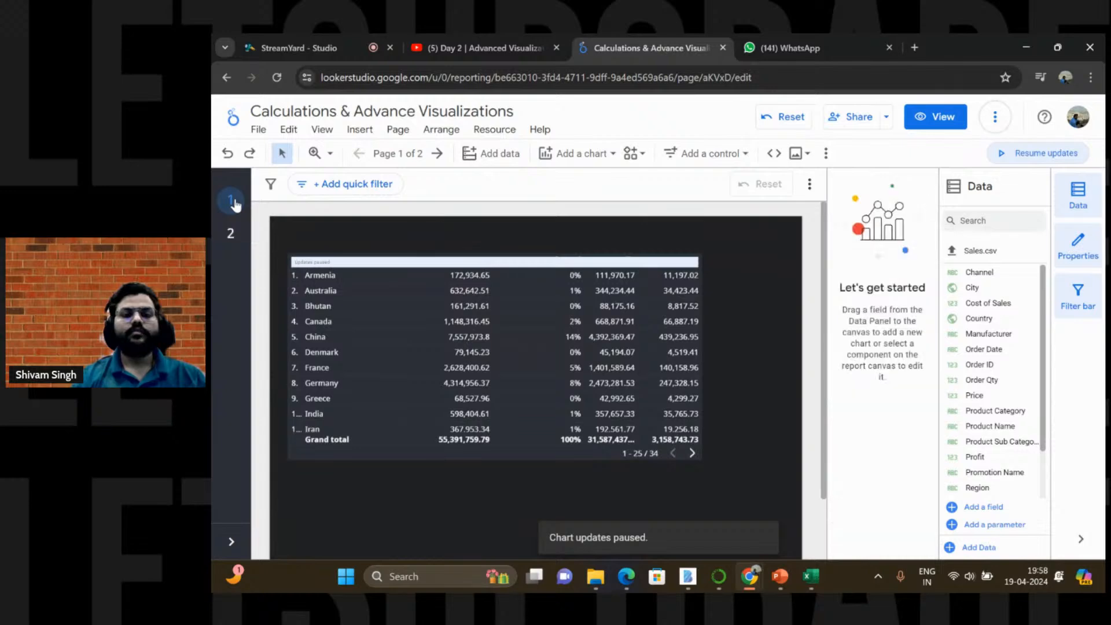
pyautogui.click(231, 234)
# Step: Move the empty text box closer to the scorecards, slightly lower beneath the dashboard title
pyautogui.click(516, 333)
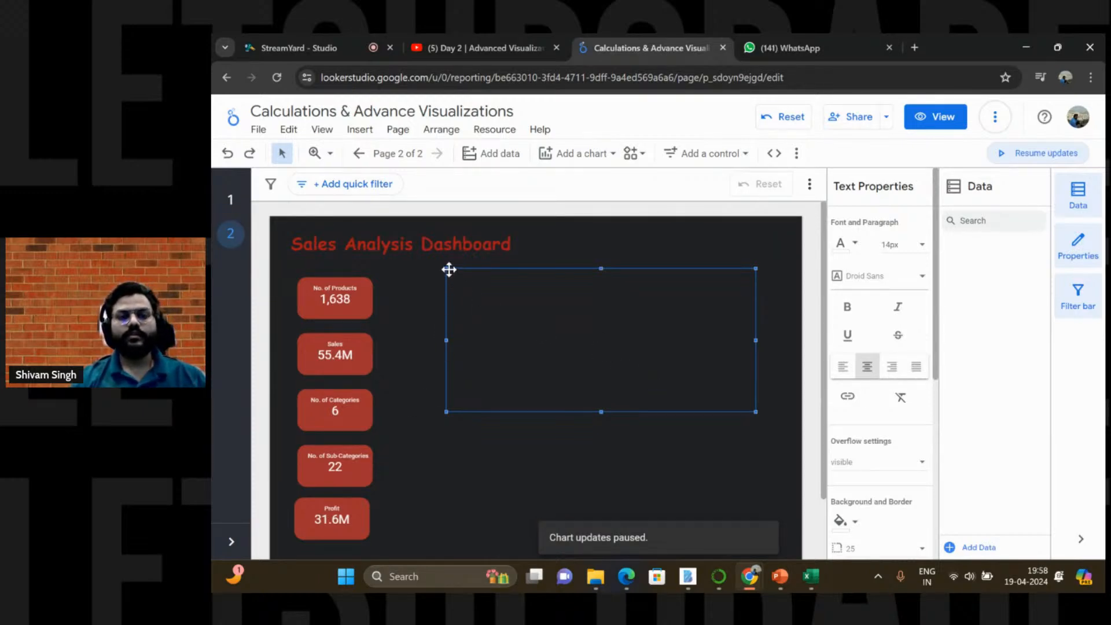
pyautogui.moveTo(447, 278); pyautogui.dragTo(409, 280)
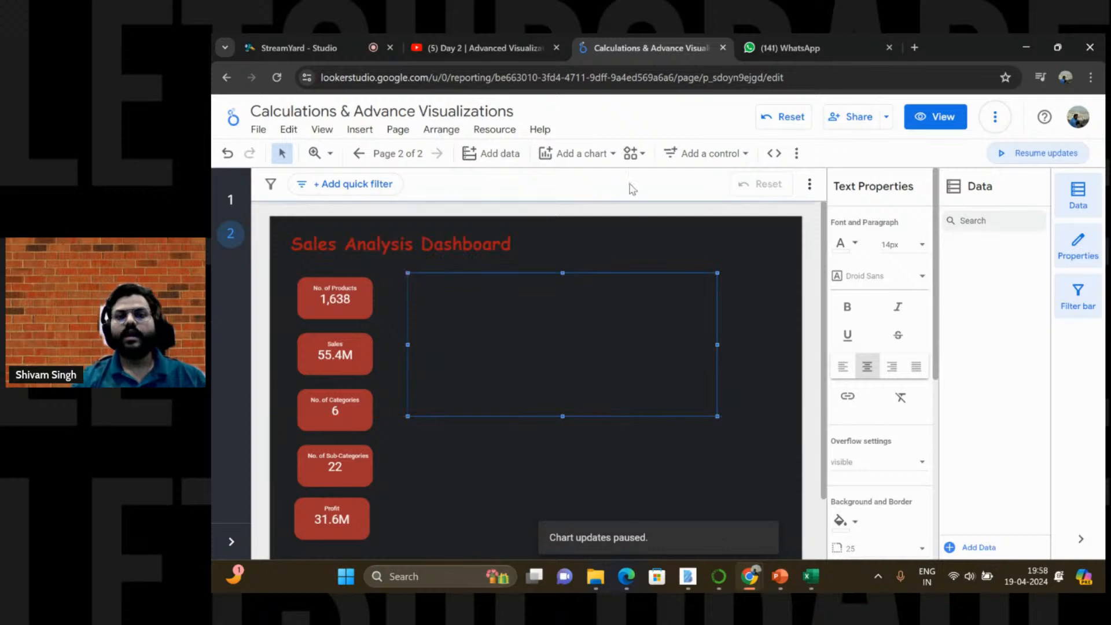
# Step: Insert a Google Maps heatmap over the empty text box and enlarge it to about the box's width and height
pyautogui.click(582, 156)
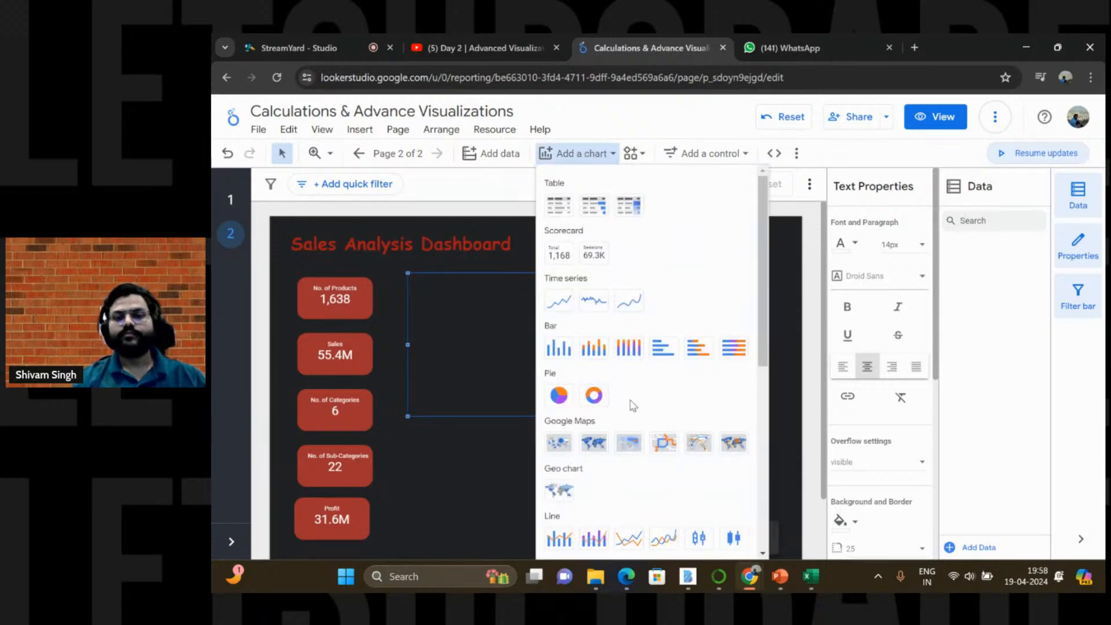
pyautogui.click(629, 443)
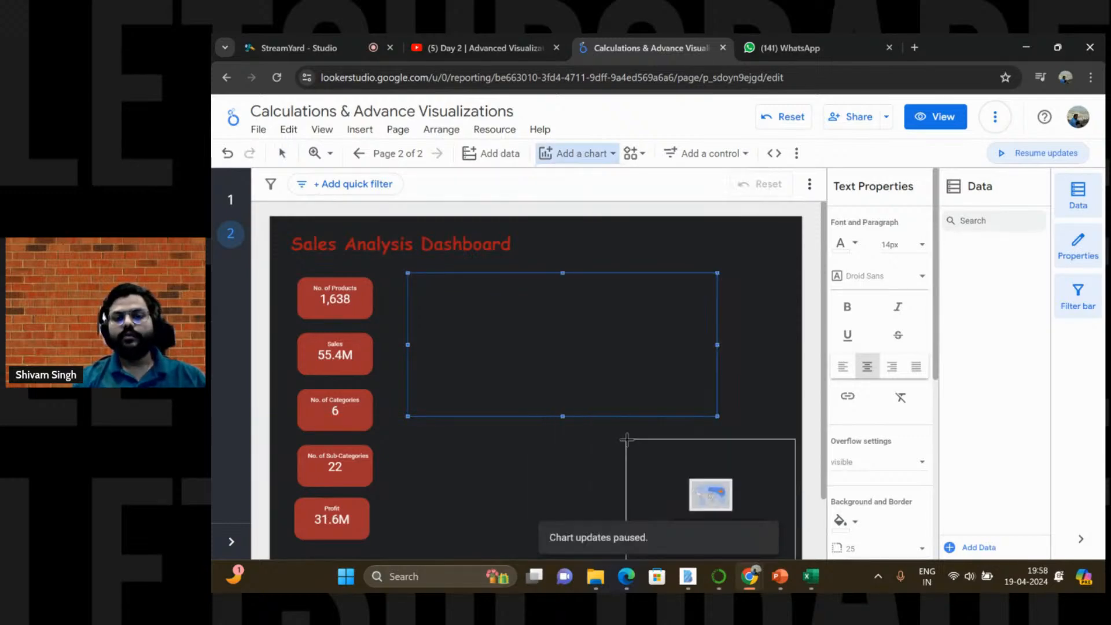
pyautogui.click(409, 276)
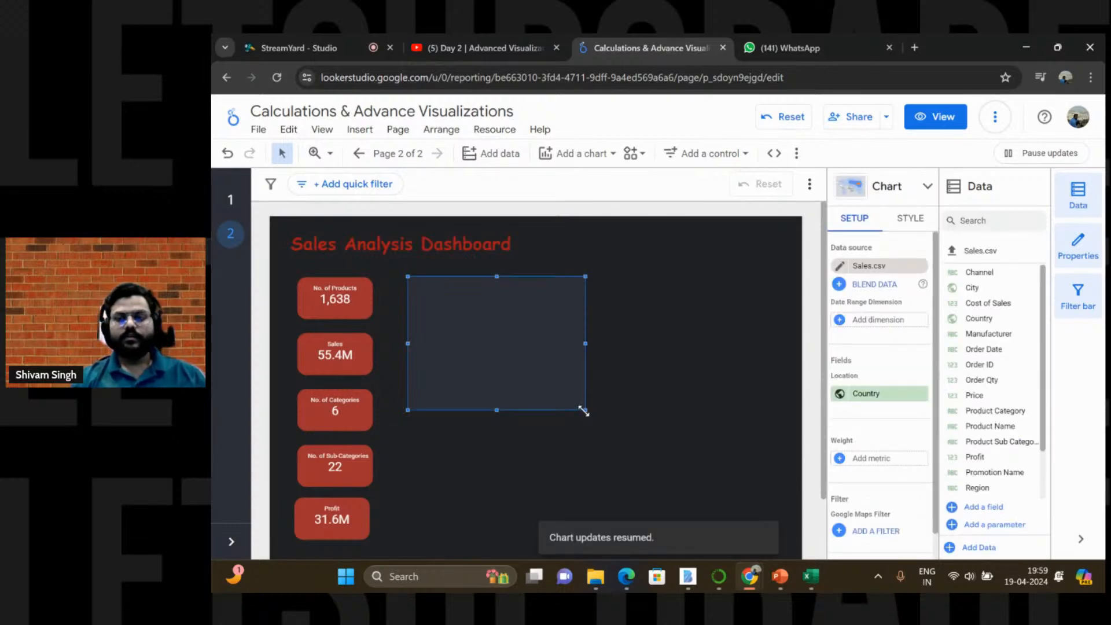
pyautogui.moveTo(603, 415); pyautogui.dragTo(683, 428)
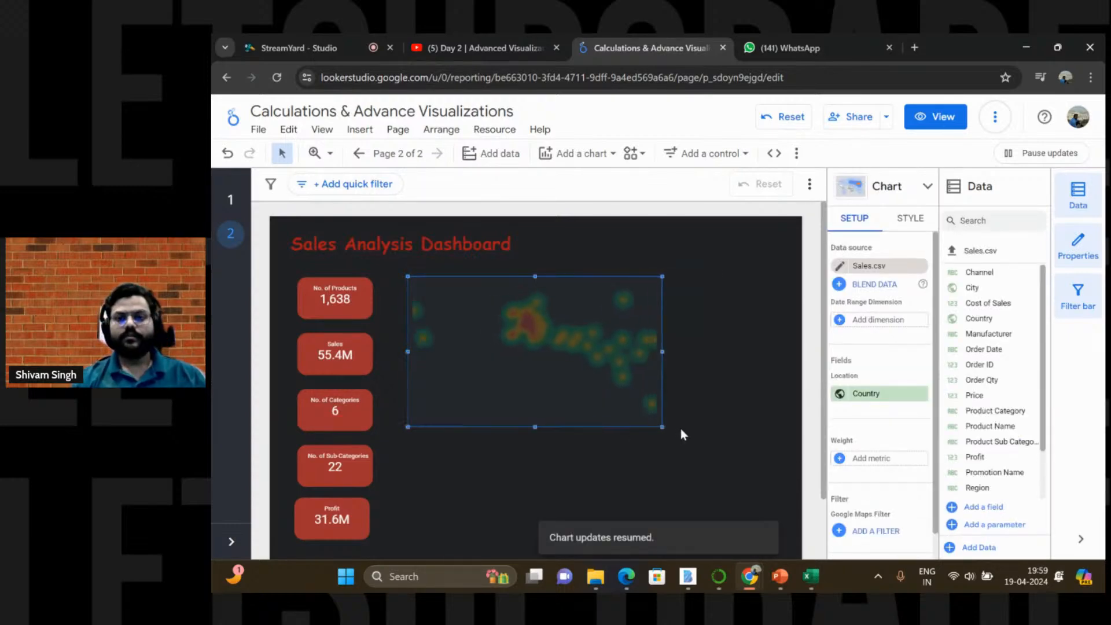
pyautogui.moveTo(730, 390); pyautogui.dragTo(719, 417)
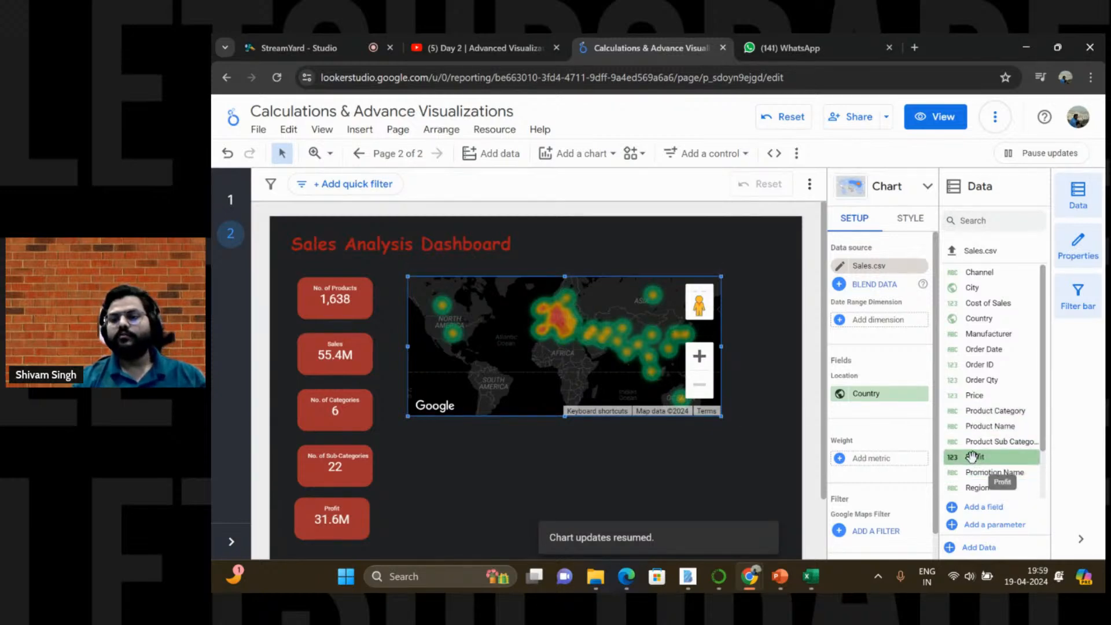
# Step: Add Profit as the heatmap's weight metric and replace its location field with City
pyautogui.moveTo(976, 457); pyautogui.dragTo(864, 461)
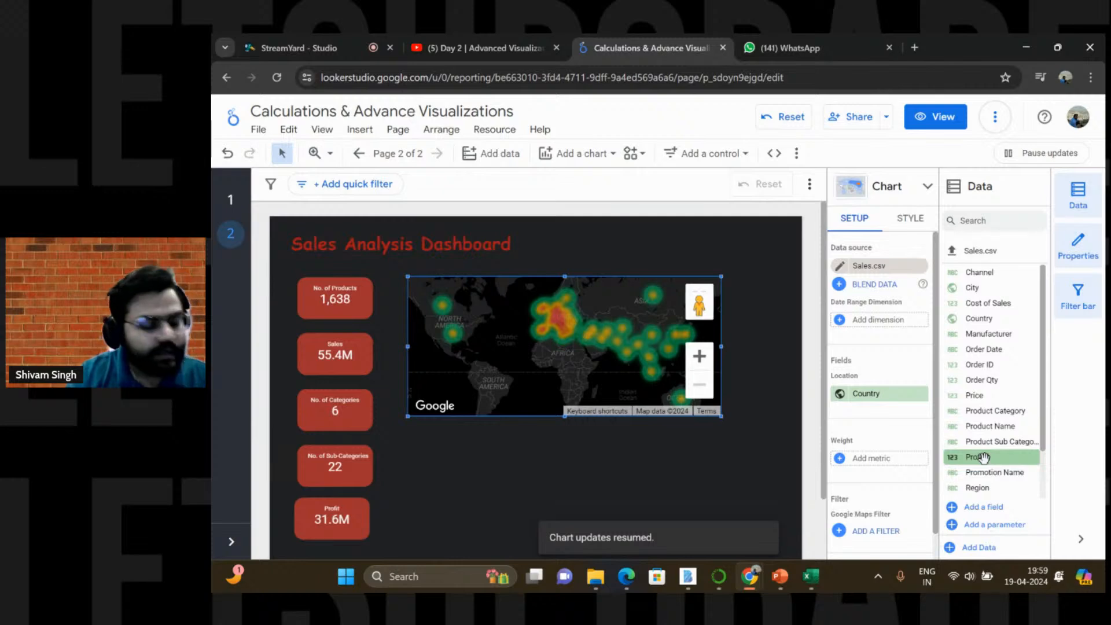
pyautogui.moveTo(984, 457); pyautogui.dragTo(880, 464)
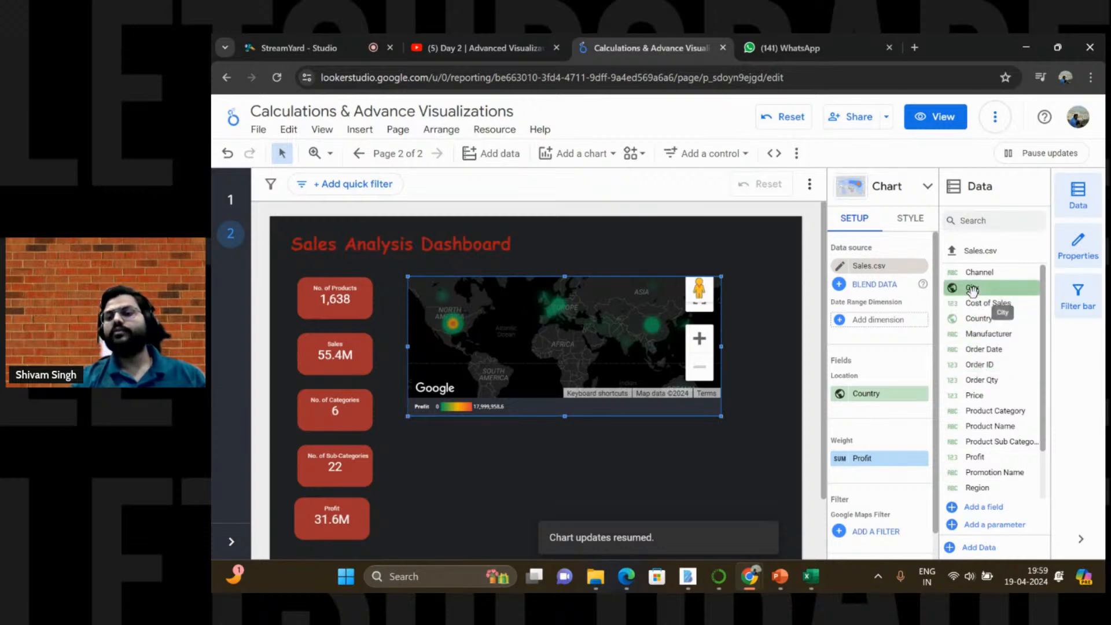
pyautogui.moveTo(972, 289); pyautogui.dragTo(886, 397)
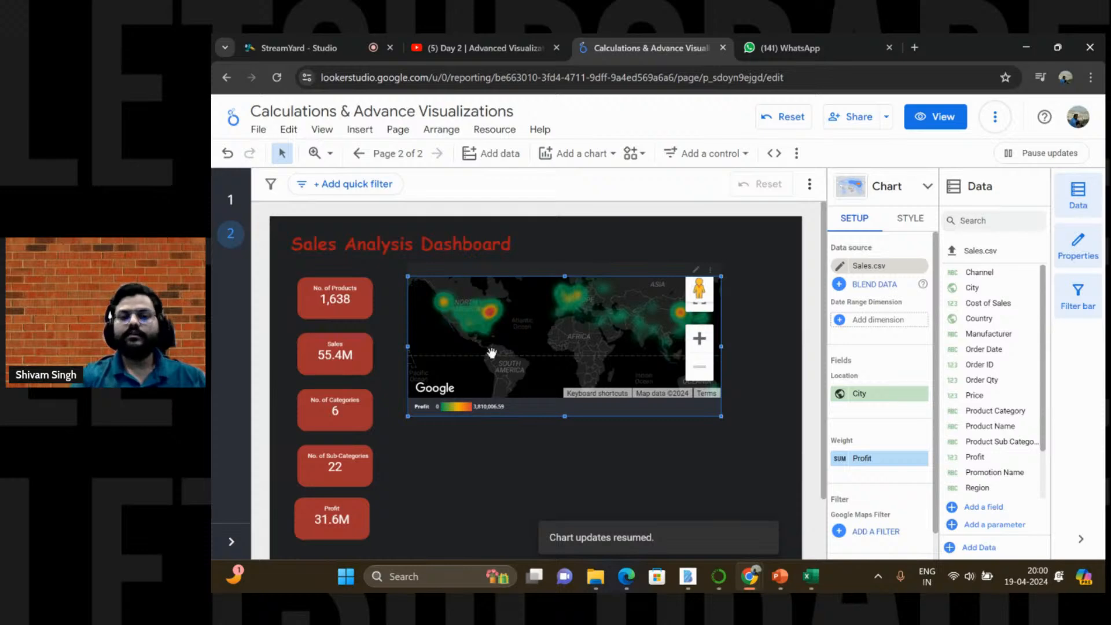
# Step: Delete the heatmap from the dashboard page and dismiss the message dialog without refreshing the report
pyautogui.press('Delete')
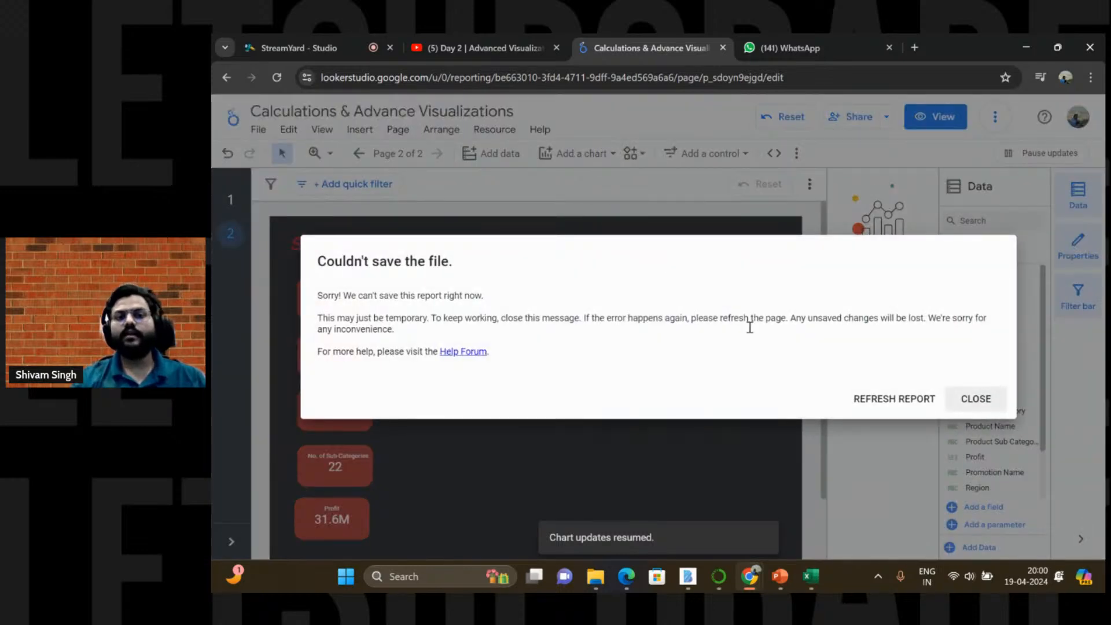
pyautogui.click(976, 399)
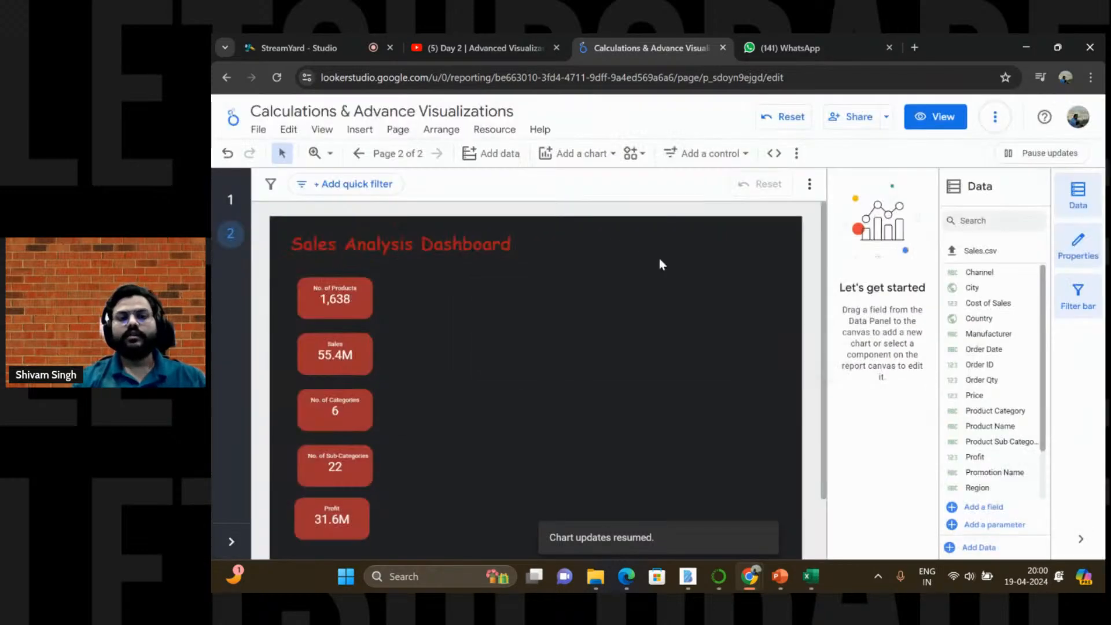
# Step: Insert a wide geo chart by country beside the scorecards and set its metric to Profit
pyautogui.click(556, 154)
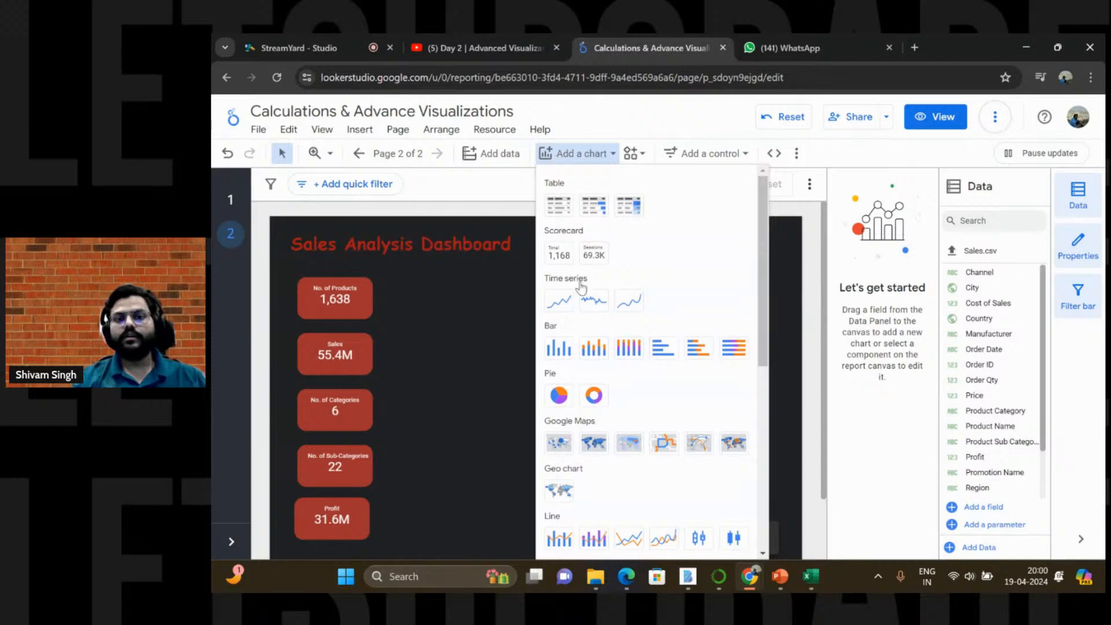
pyautogui.click(562, 489)
pyautogui.moveTo(561, 484)
pyautogui.mouseDown()
pyautogui.moveTo(449, 318)
pyautogui.moveTo(401, 279)
pyautogui.mouseUp()
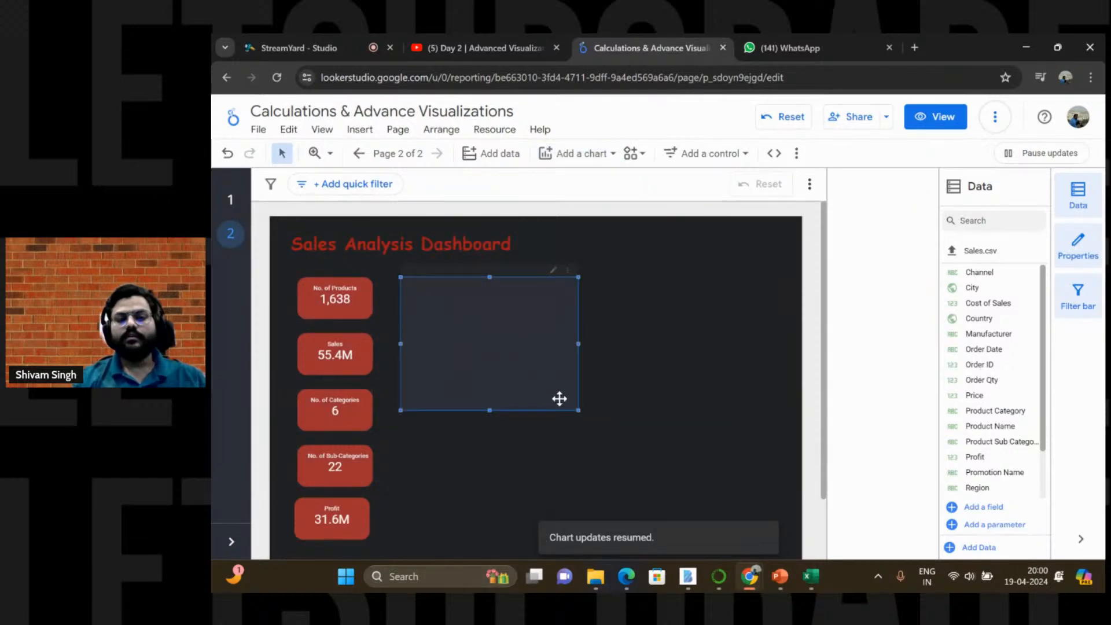
pyautogui.moveTo(579, 412); pyautogui.dragTo(710, 421)
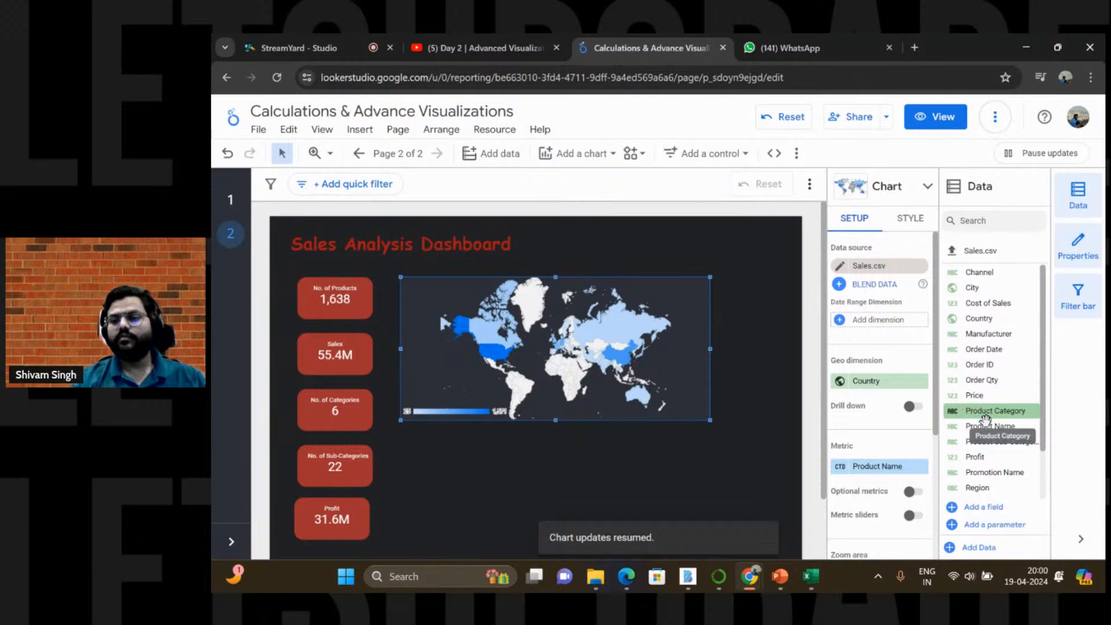
pyautogui.moveTo(975, 457); pyautogui.dragTo(878, 472)
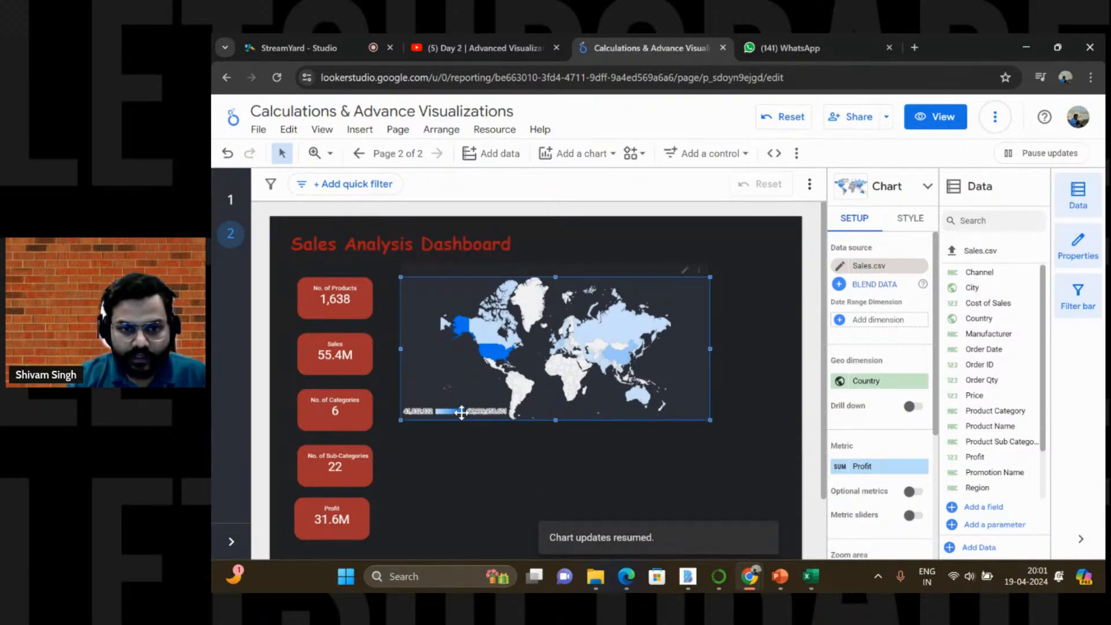
# Step: Review the geo chart's style and setup options and inspect the profit tooltips of countries such as United States, Canada and India
pyautogui.moveTo(498, 356)
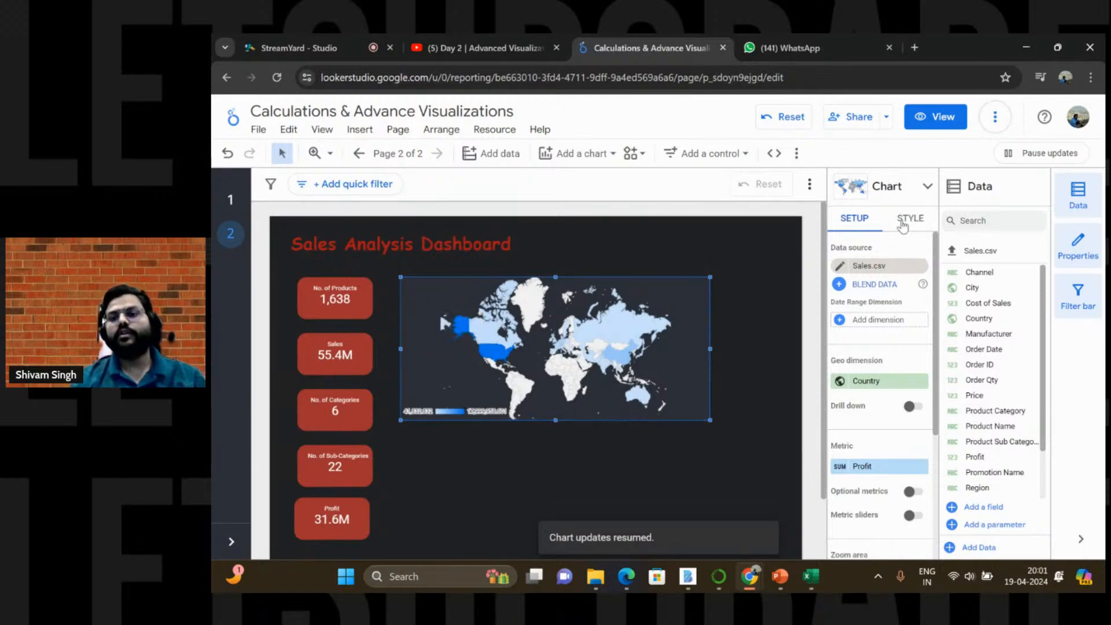
pyautogui.click(917, 225)
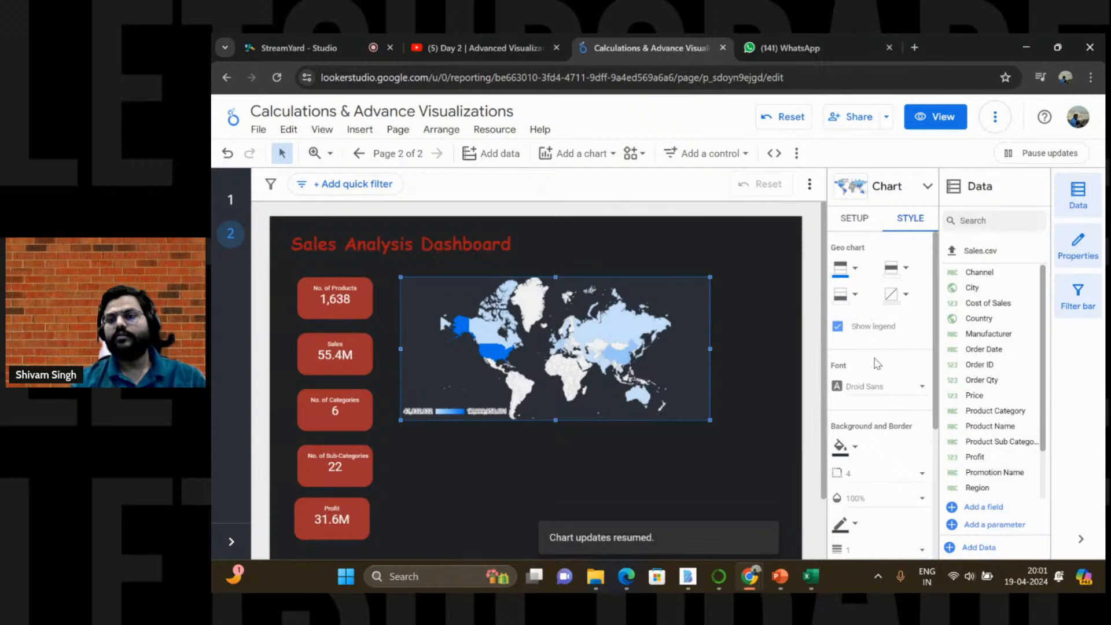
pyautogui.scroll(-2, 879, 363)
pyautogui.scroll(-3, 879, 363)
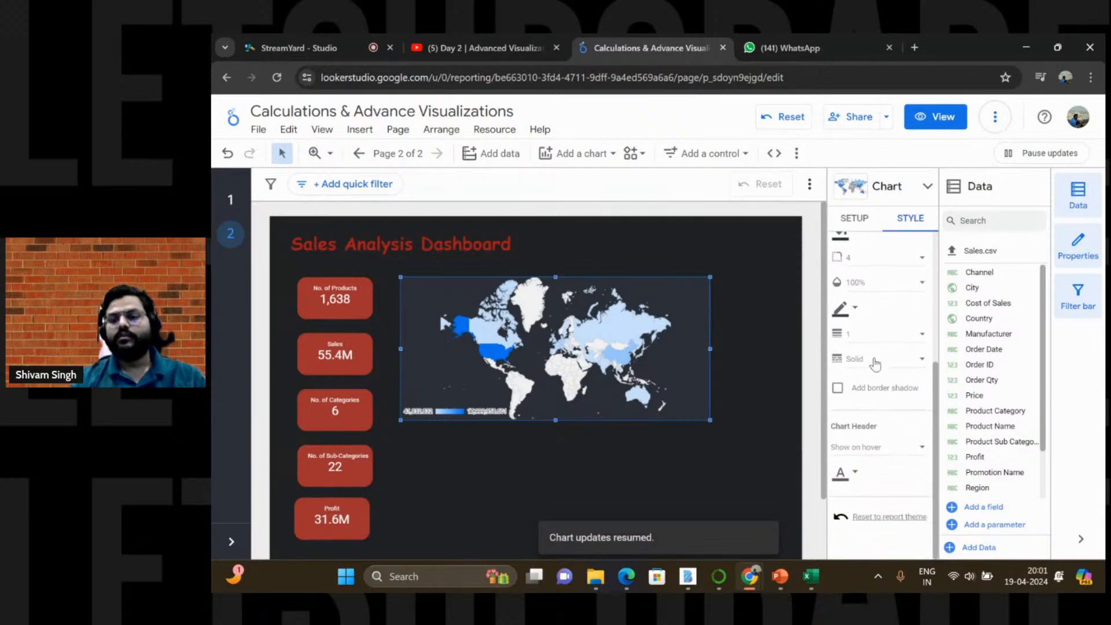
pyautogui.click(855, 220)
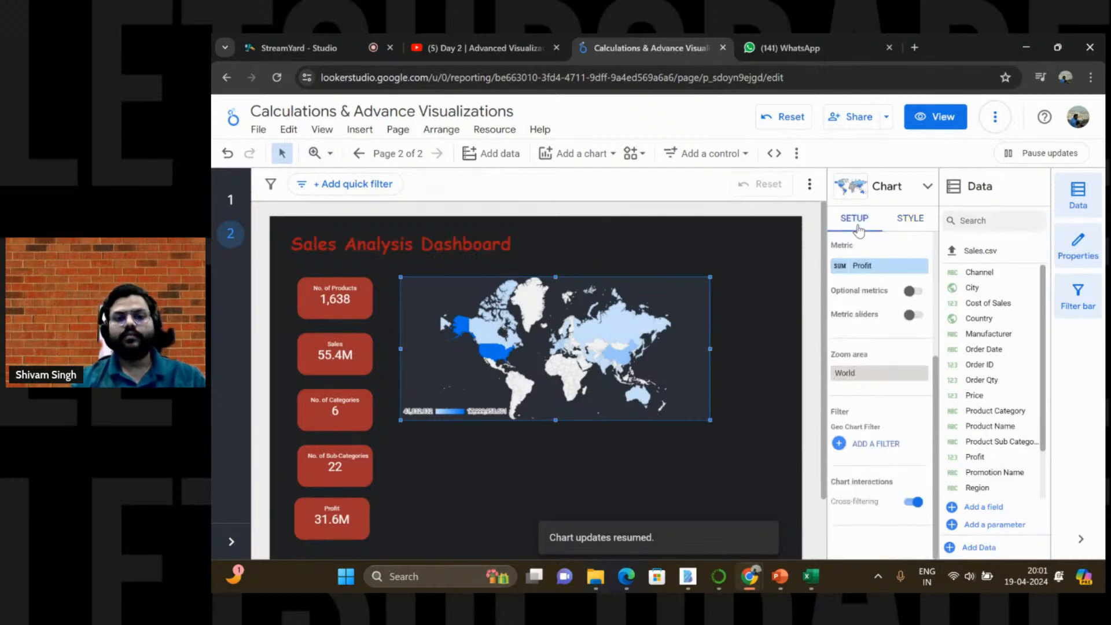
pyautogui.moveTo(490, 350)
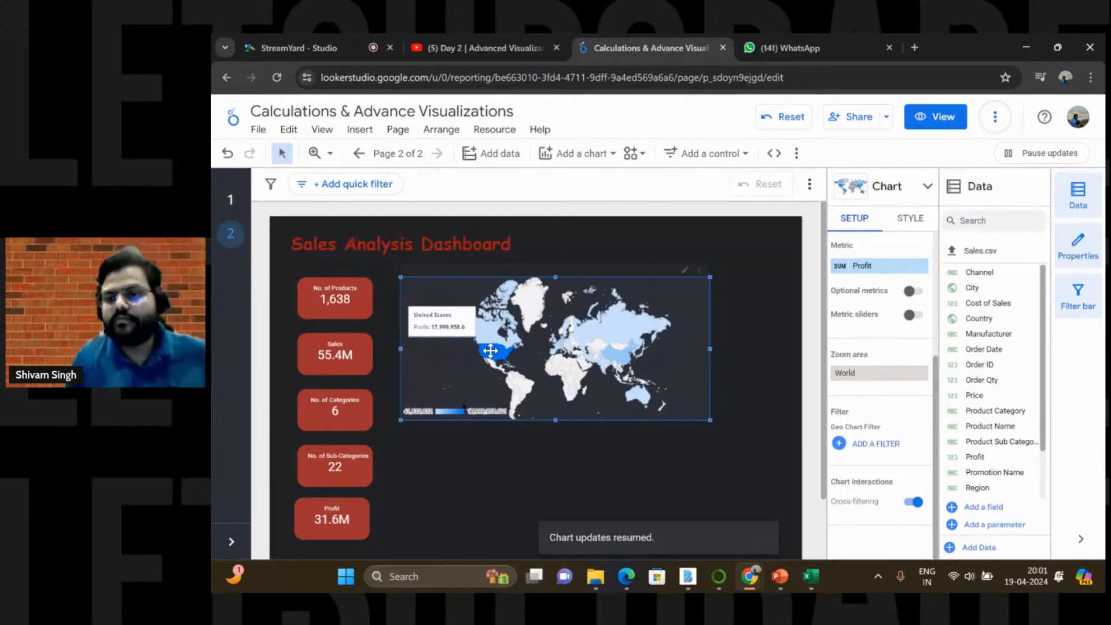
pyautogui.scroll(3, 884, 356)
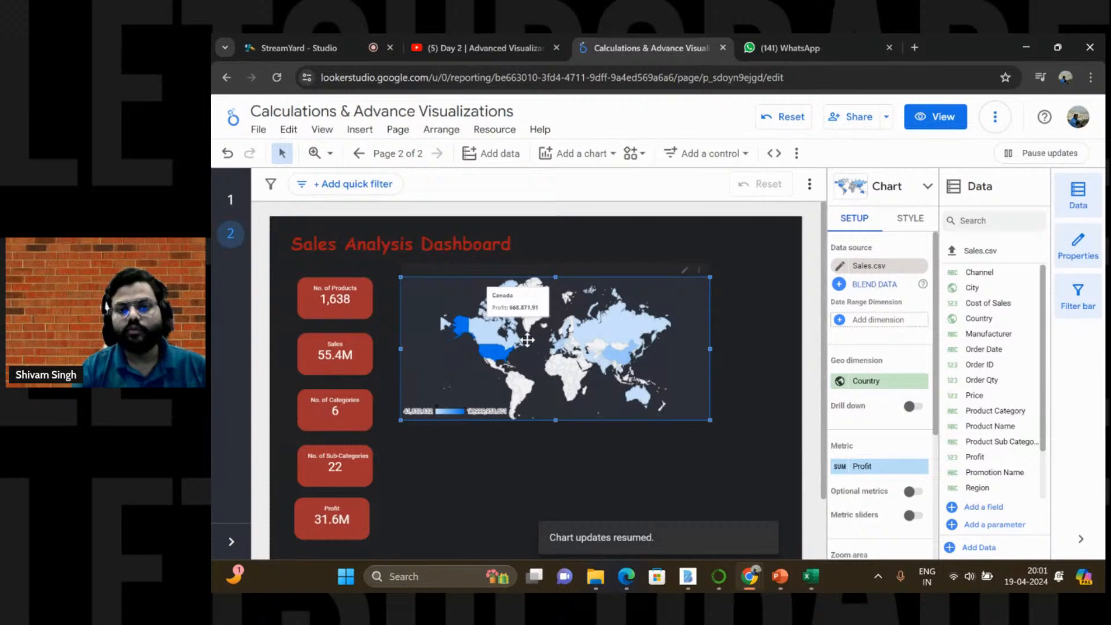
pyautogui.moveTo(630, 358)
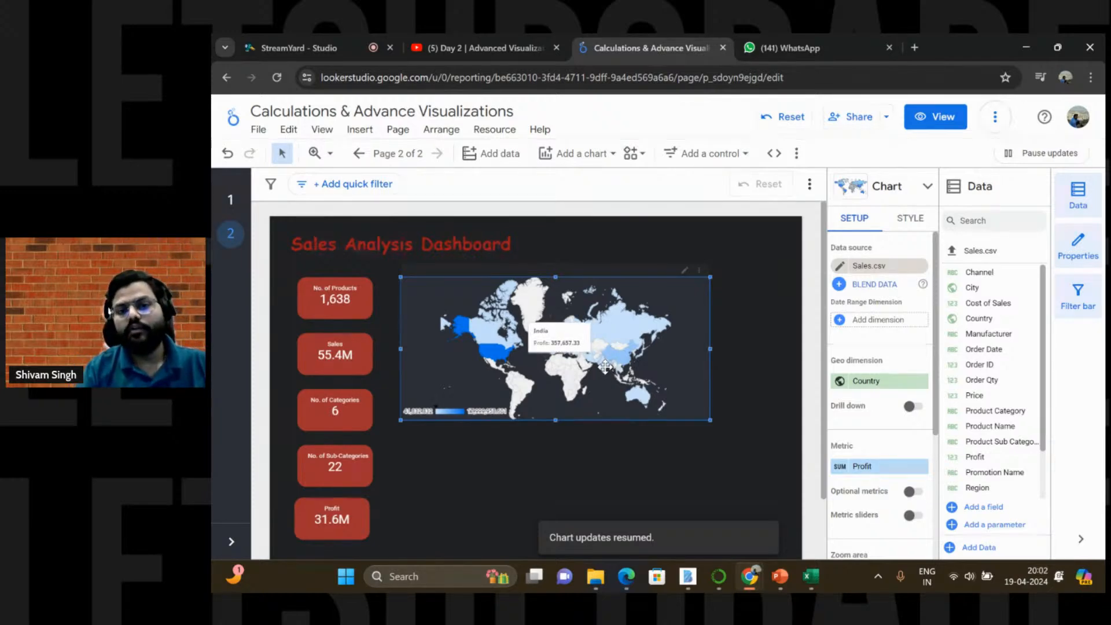
pyautogui.moveTo(626, 323)
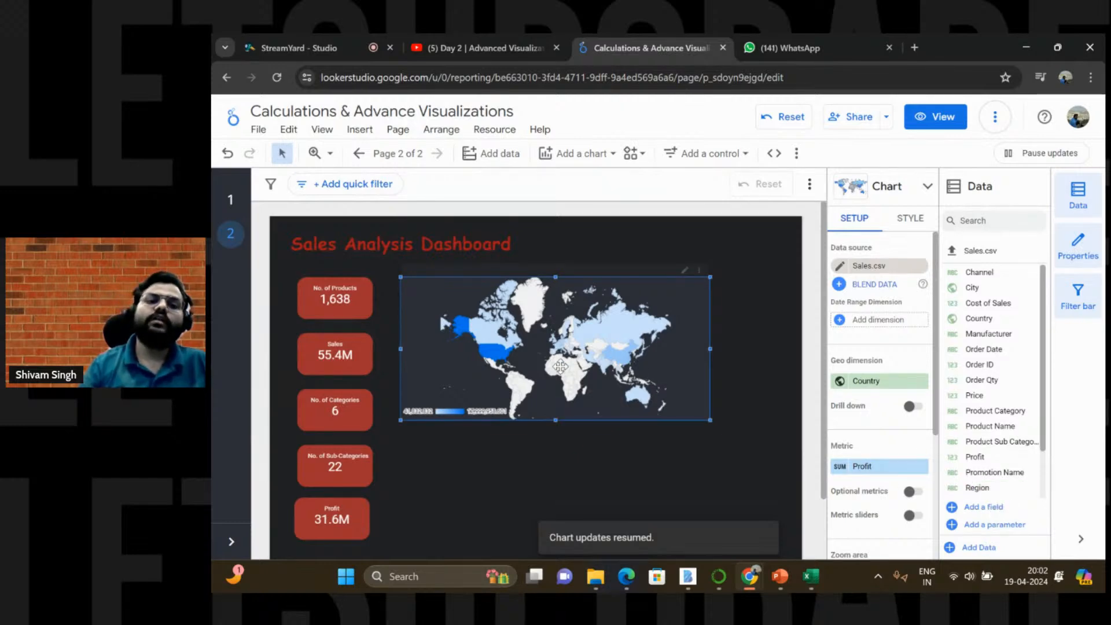
# Step: Move the geo chart slightly closer to the scorecard column
pyautogui.moveTo(413, 288); pyautogui.dragTo(399, 288)
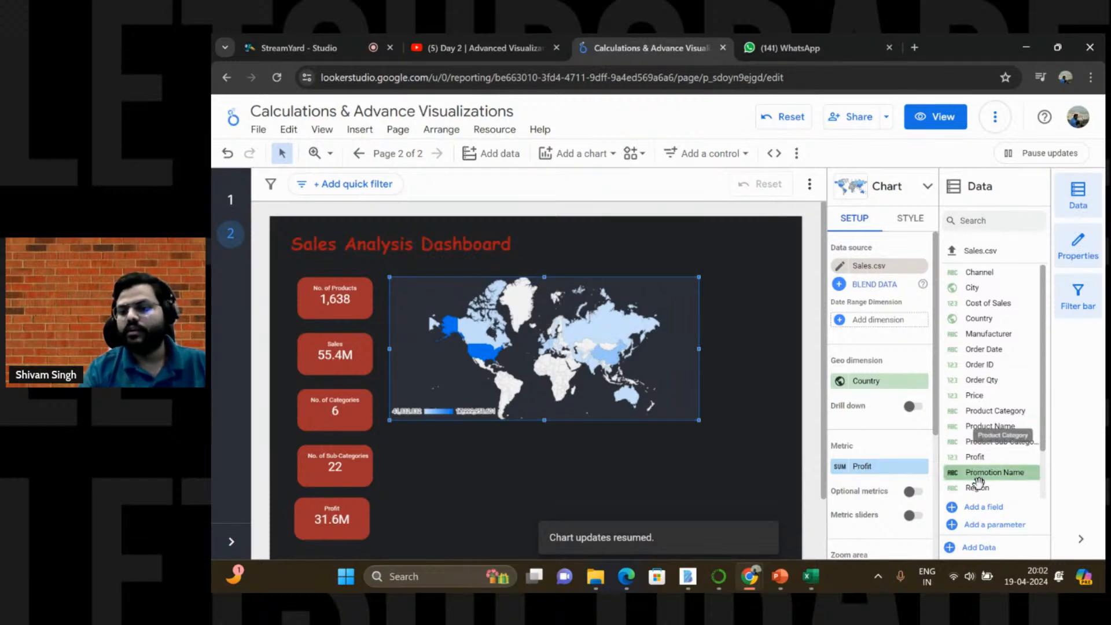
# Step: Try Region as the geo chart's geo dimension and restore Country
pyautogui.moveTo(978, 488); pyautogui.dragTo(869, 385)
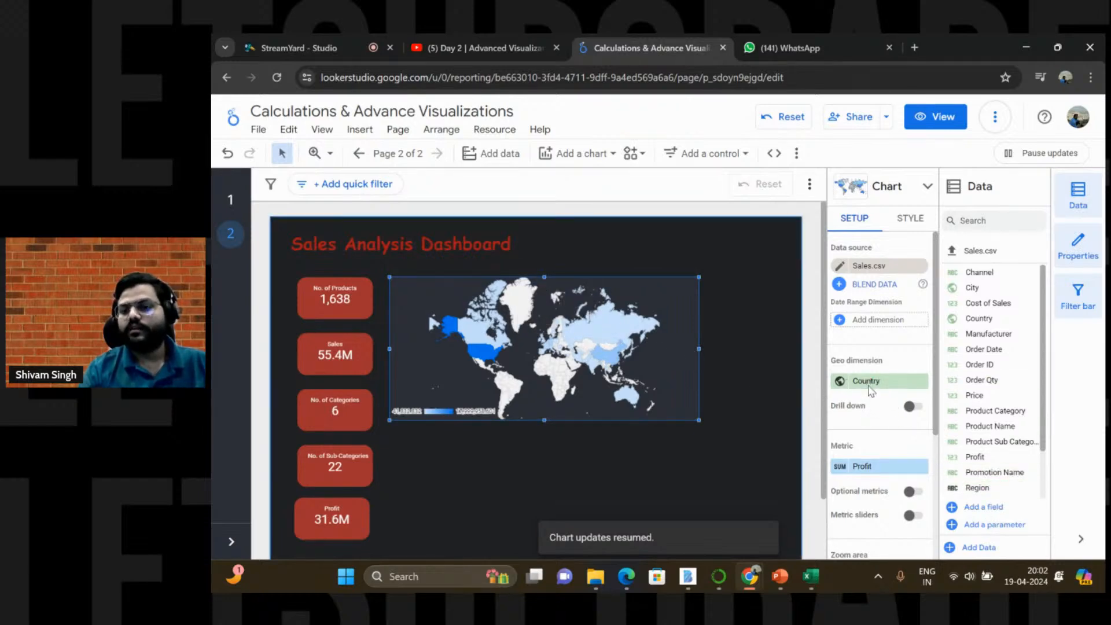
pyautogui.moveTo(975, 489); pyautogui.dragTo(870, 380)
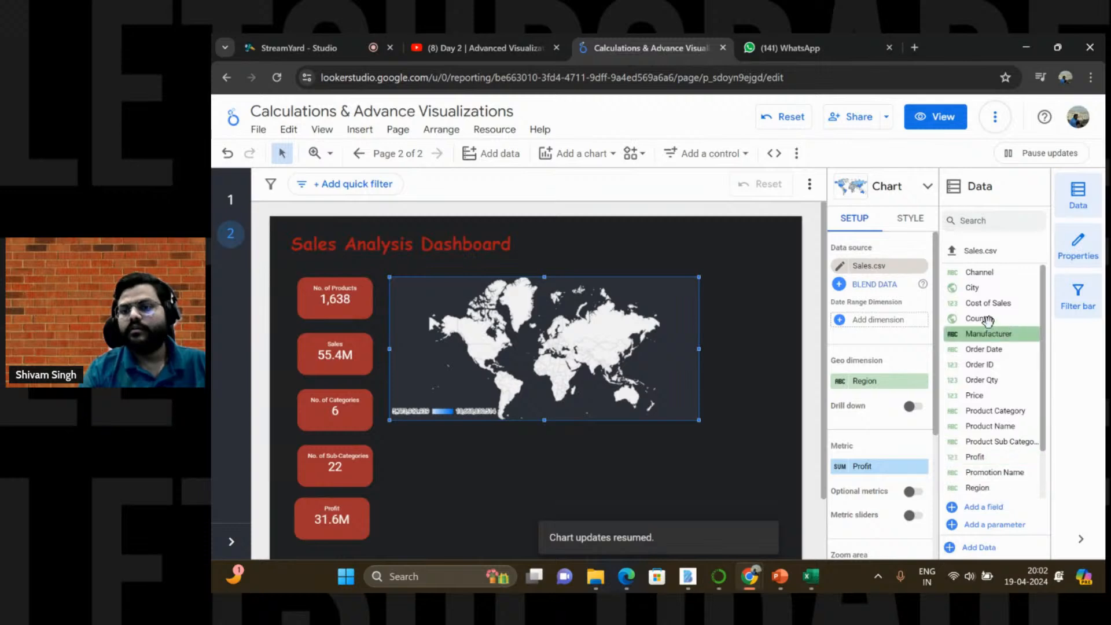
pyautogui.moveTo(983, 319); pyautogui.dragTo(873, 377)
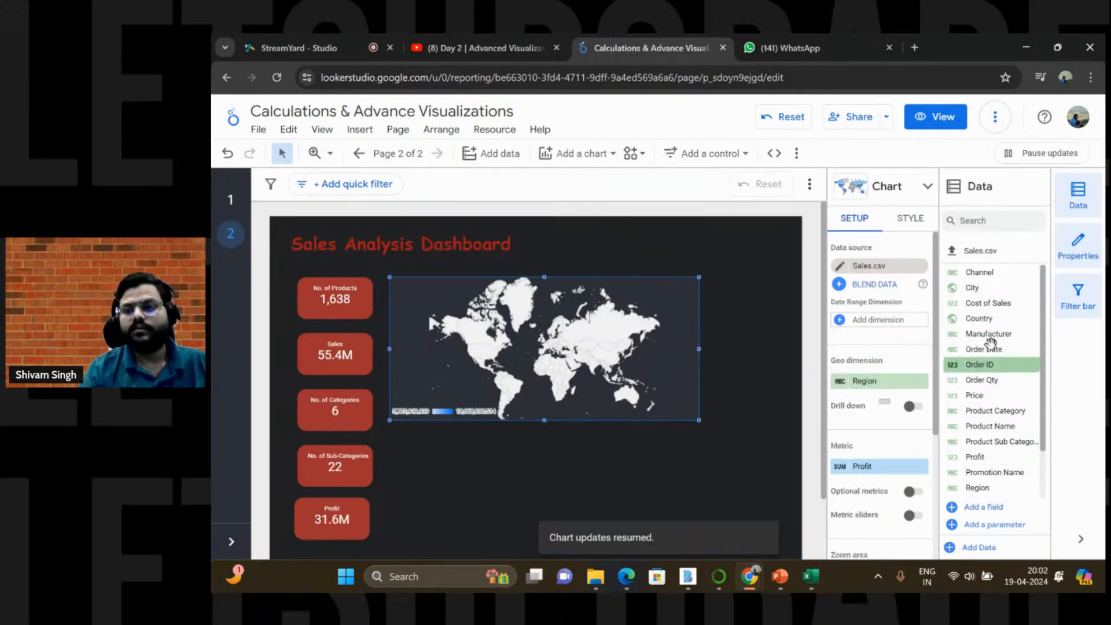
pyautogui.moveTo(983, 319); pyautogui.dragTo(887, 388)
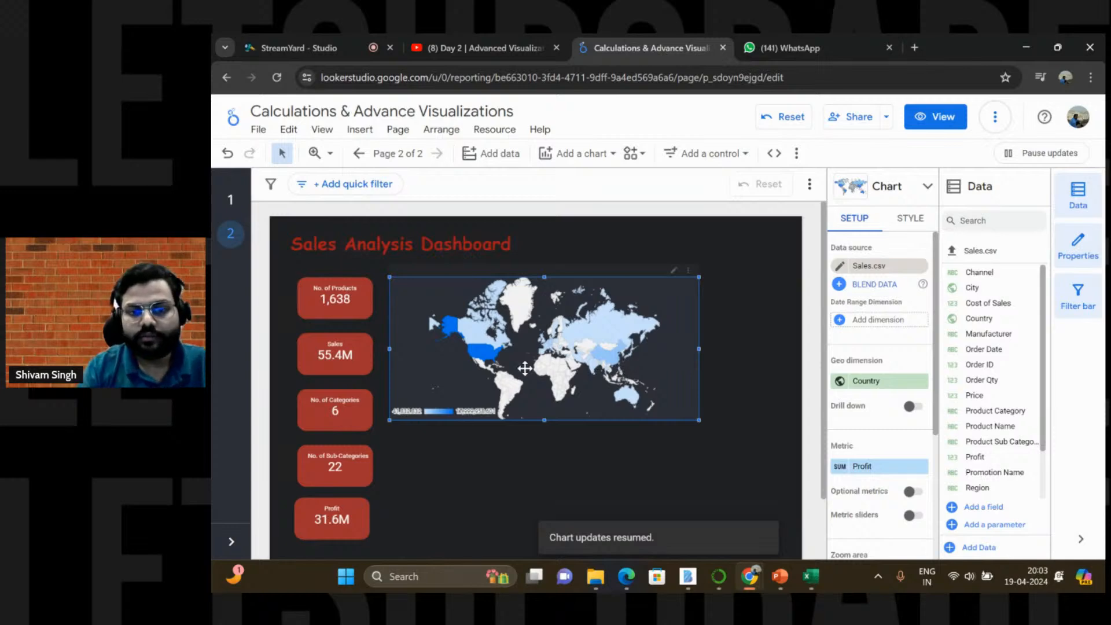
pyautogui.moveTo(479, 355)
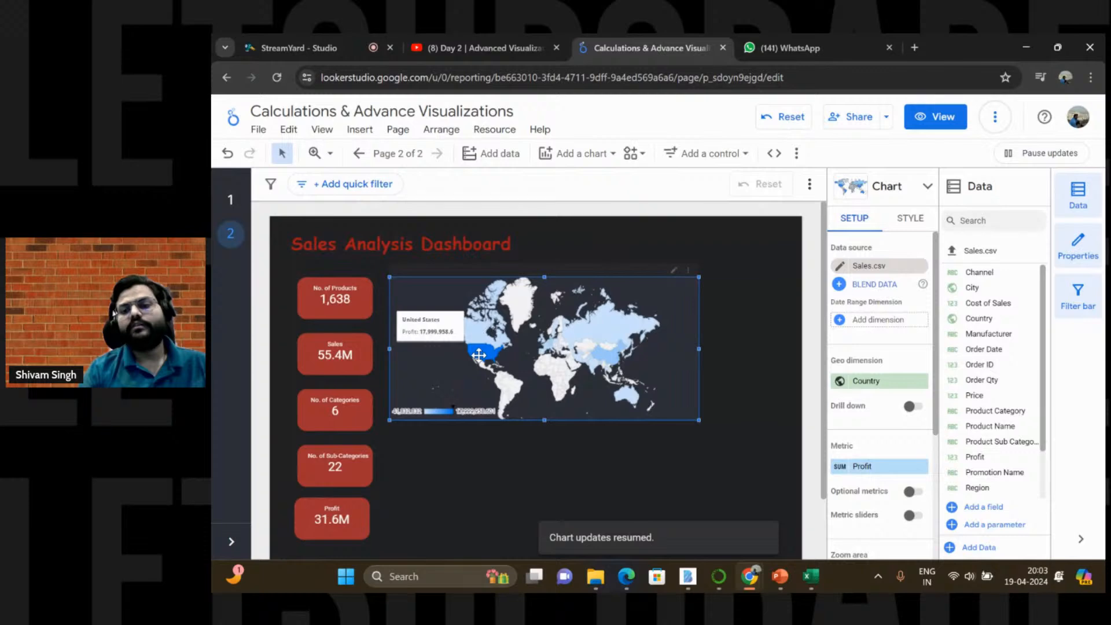
# Step: Set the geo chart's max color value to red
pyautogui.click(907, 227)
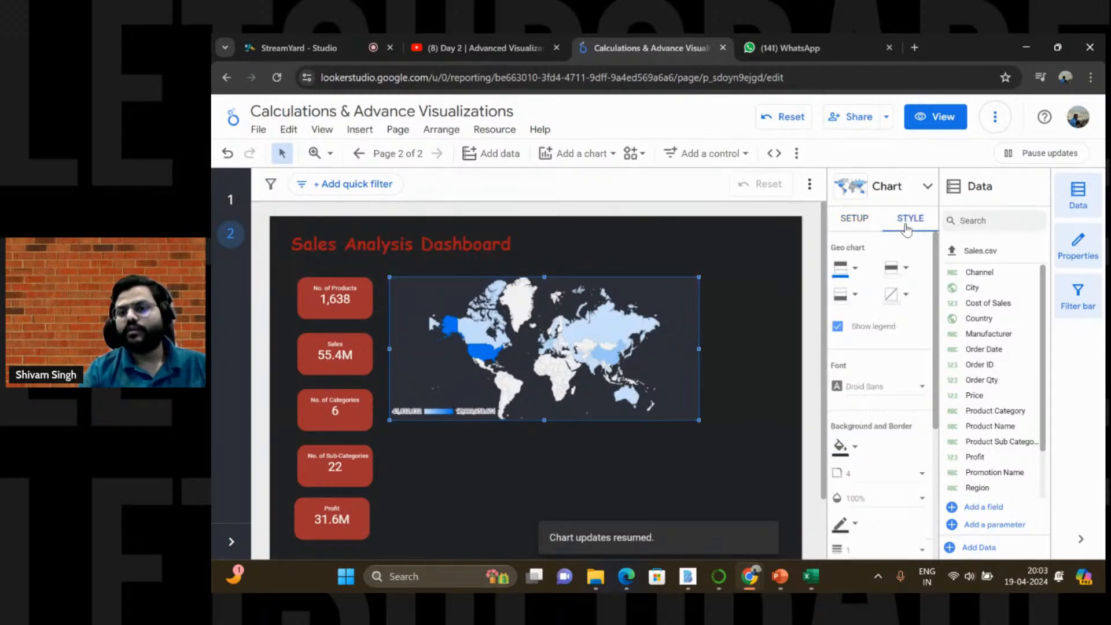
pyautogui.scroll(-2, 882, 363)
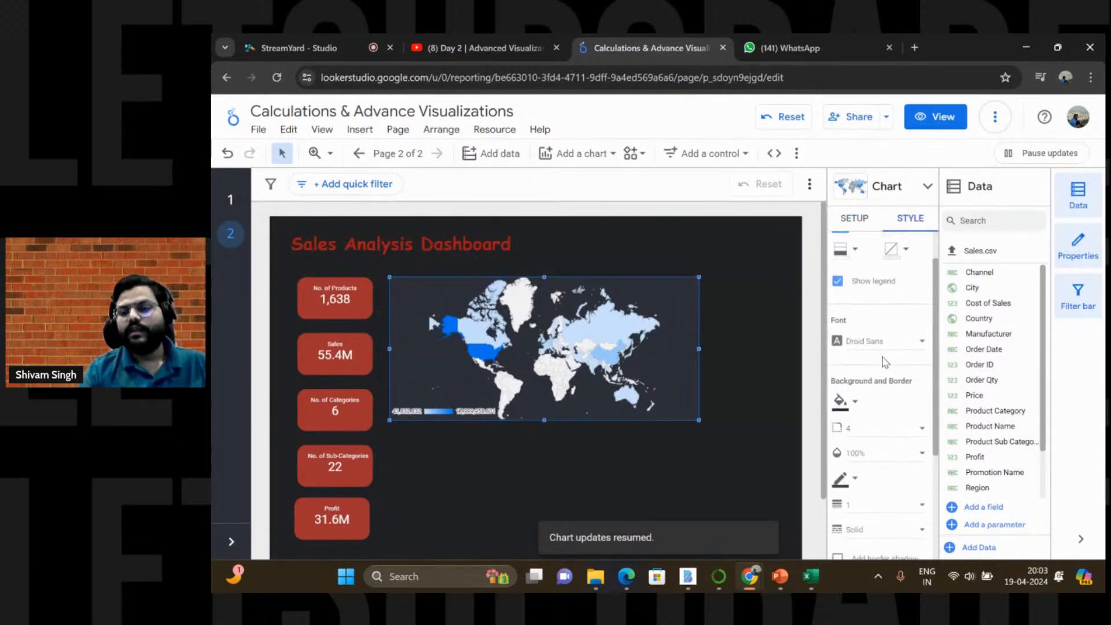
pyautogui.scroll(2, 884, 363)
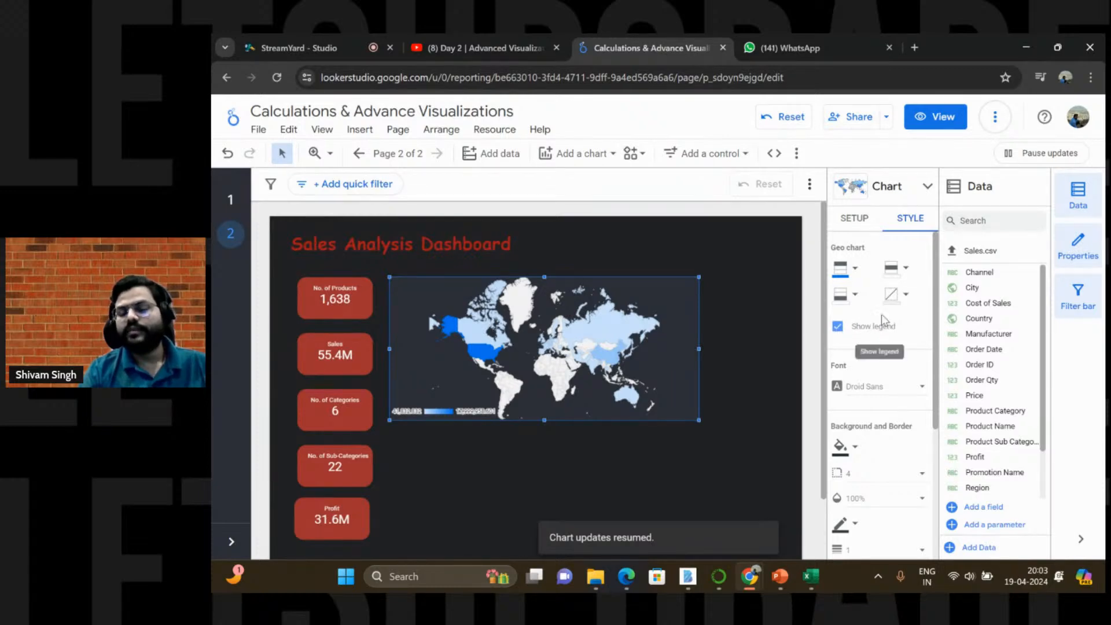
pyautogui.click(856, 269)
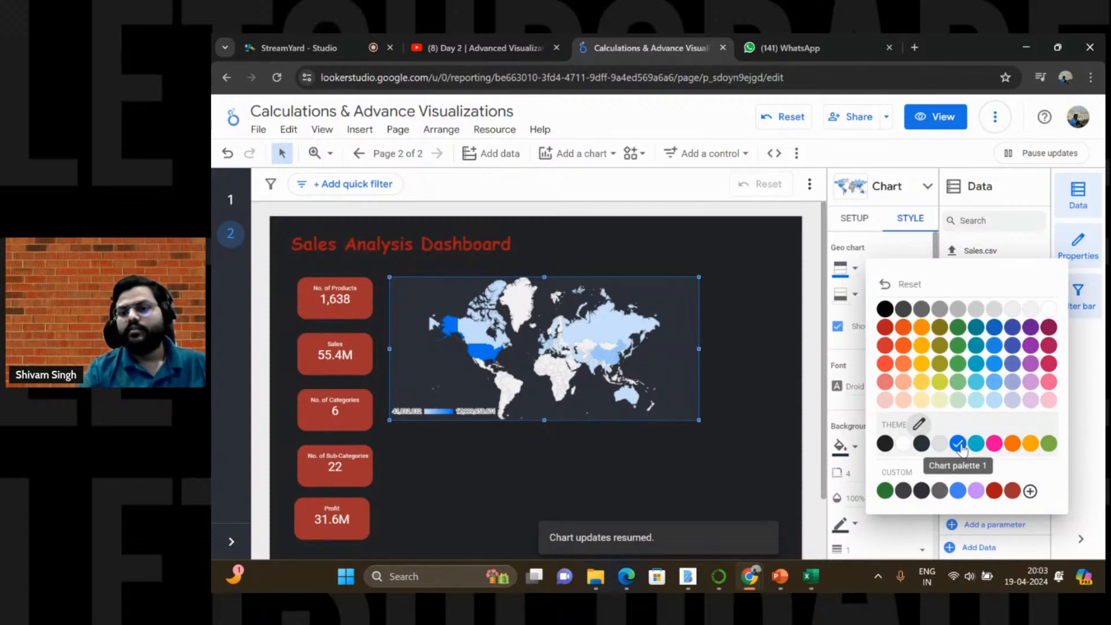
pyautogui.click(885, 346)
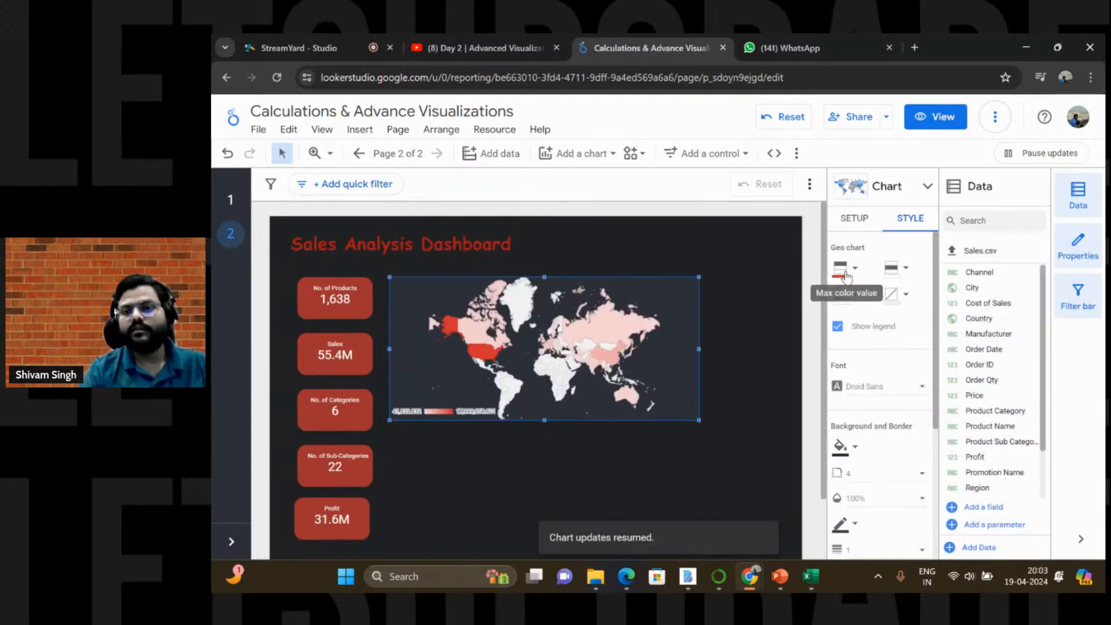
# Step: Set the geo chart's max color value to green and deselect the chart
pyautogui.click(856, 276)
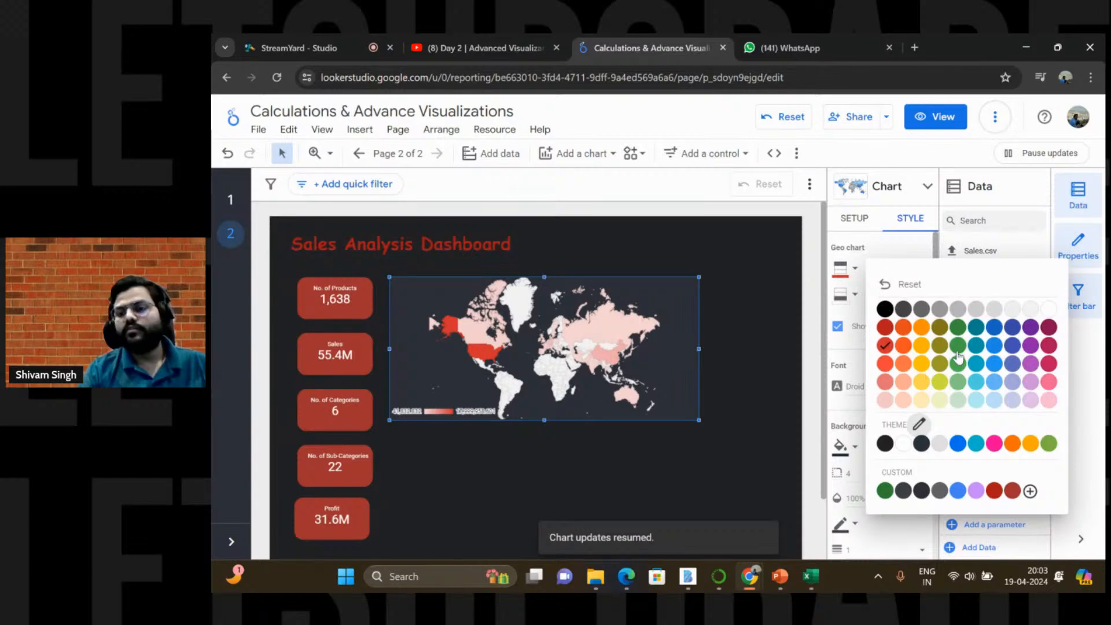
pyautogui.click(959, 343)
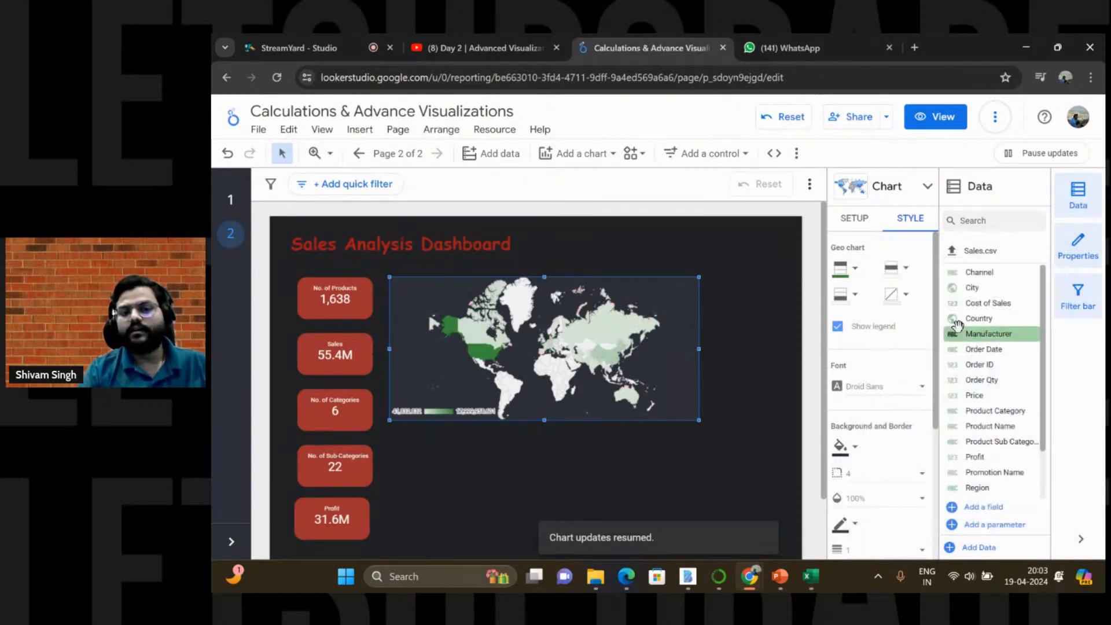
pyautogui.click(654, 437)
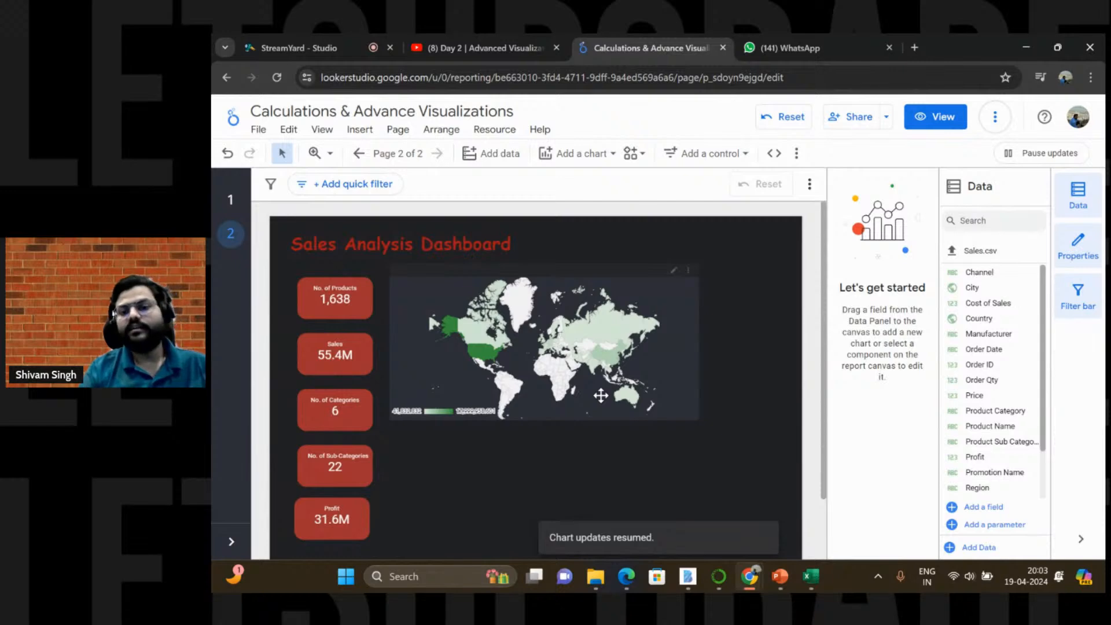
pyautogui.moveTo(482, 357)
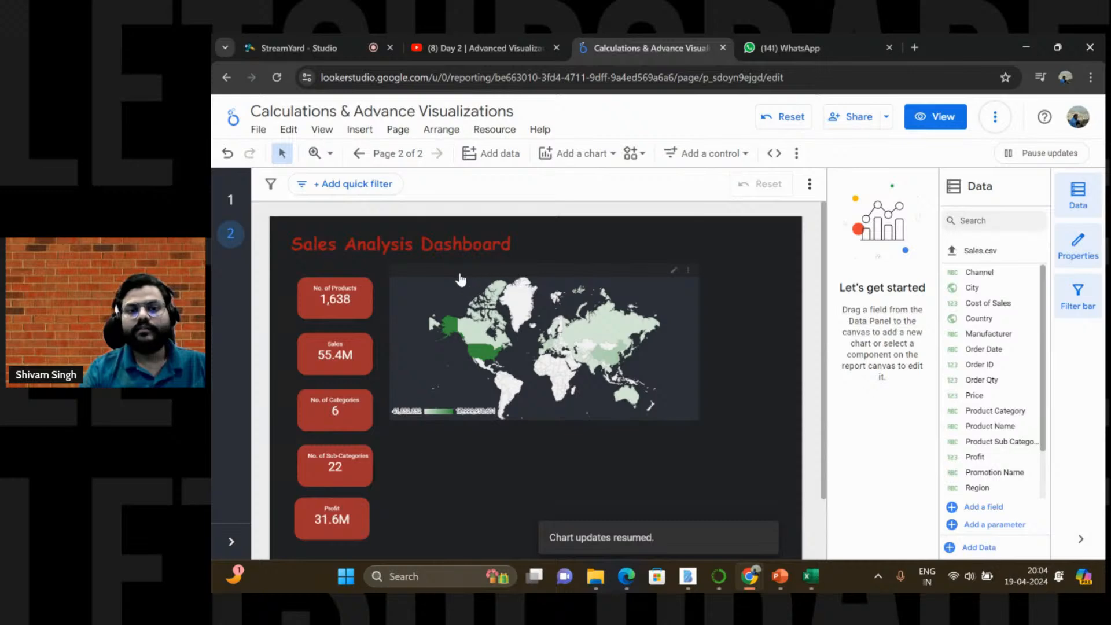
# Step: Move the geo chart slightly down and round its corners with a border radius of 20
pyautogui.moveTo(422, 299); pyautogui.dragTo(419, 313)
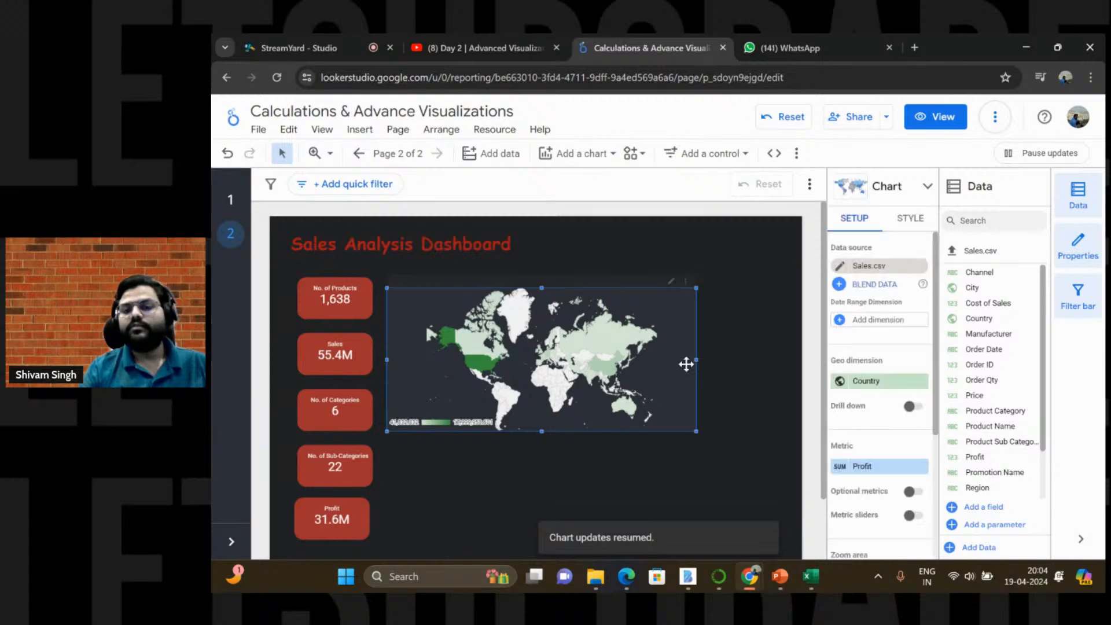
pyautogui.click(910, 218)
pyautogui.scroll(-3, 872, 371)
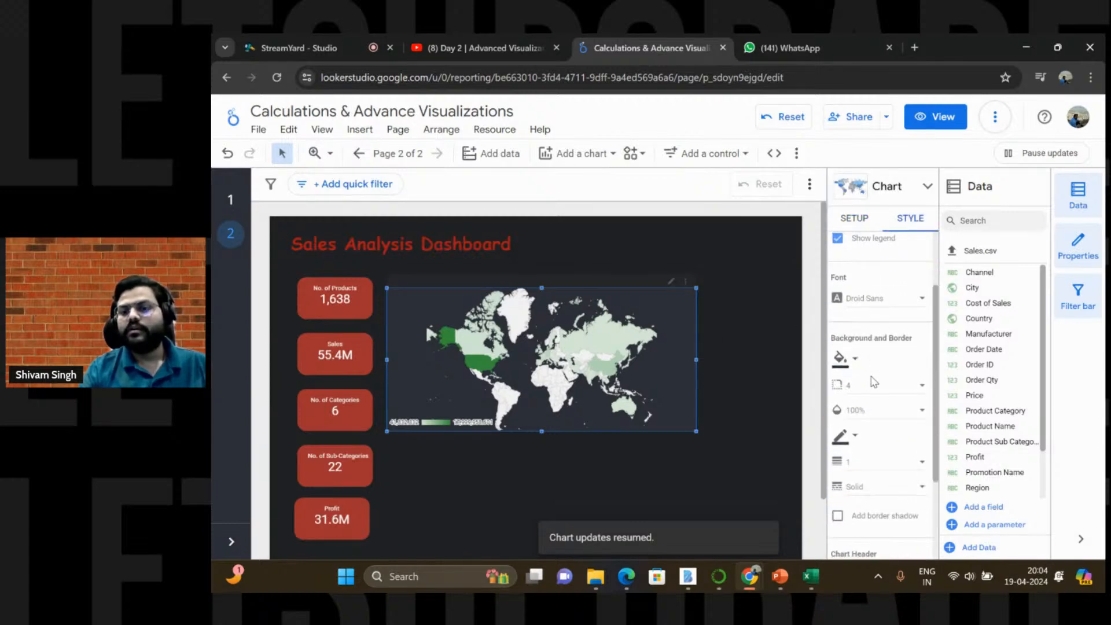
pyautogui.click(872, 385)
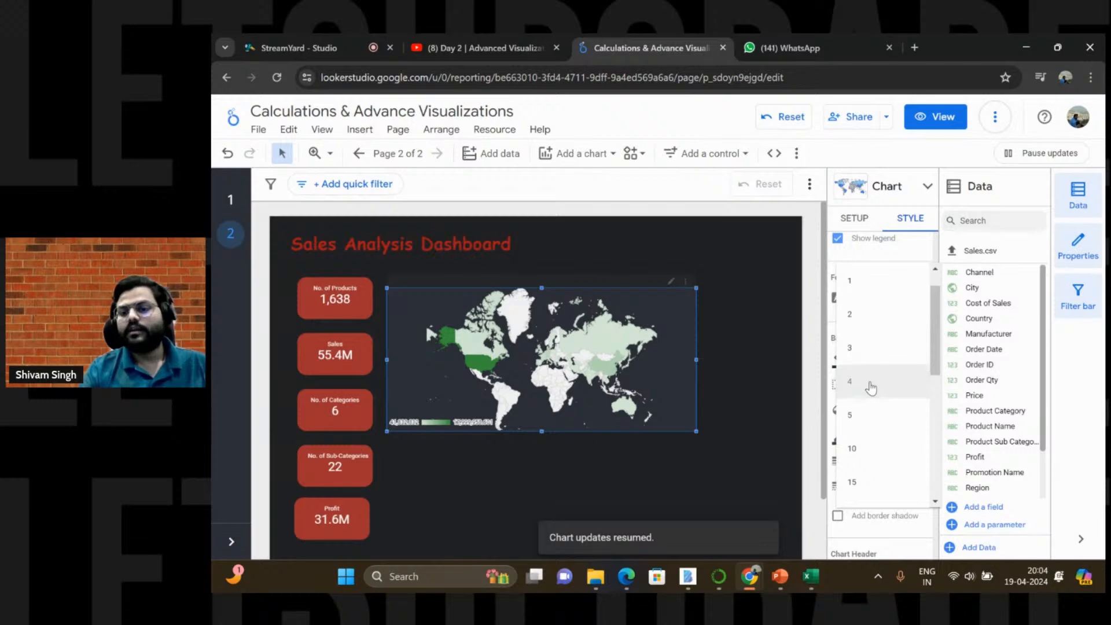
pyautogui.scroll(-1, 859, 454)
pyautogui.click(860, 455)
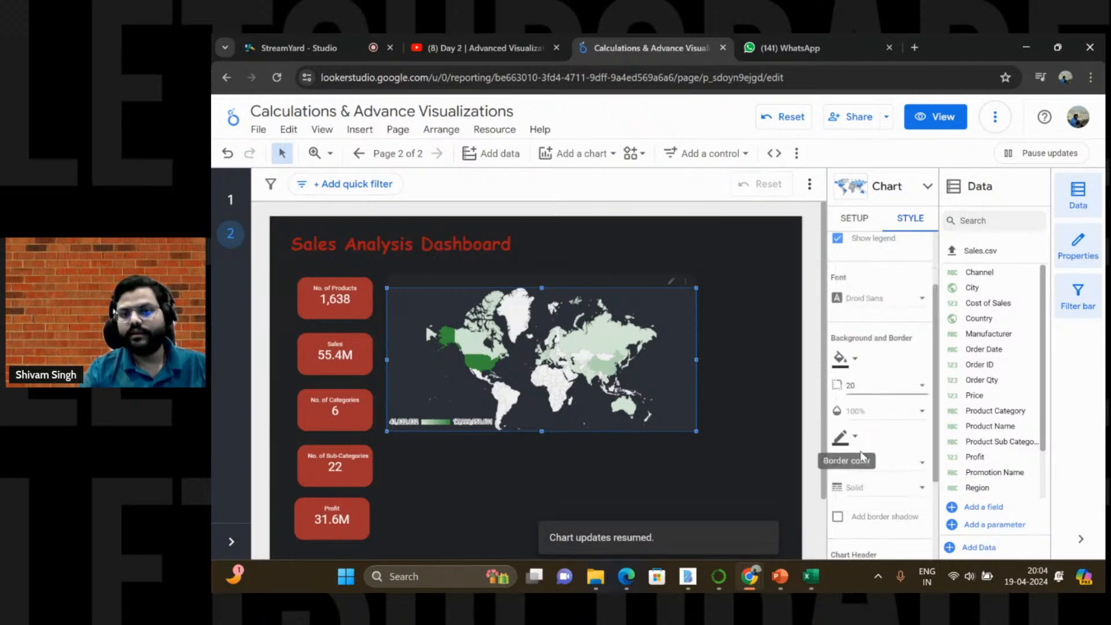
pyautogui.click(720, 463)
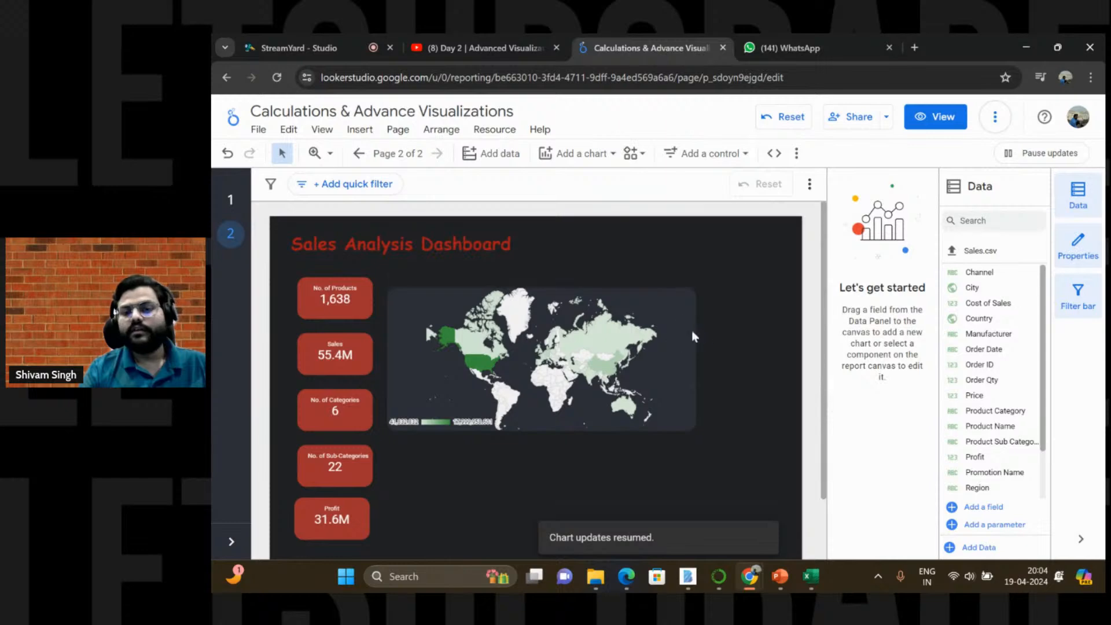
# Step: Remove the geo chart's border by setting its weight to None
pyautogui.click(668, 313)
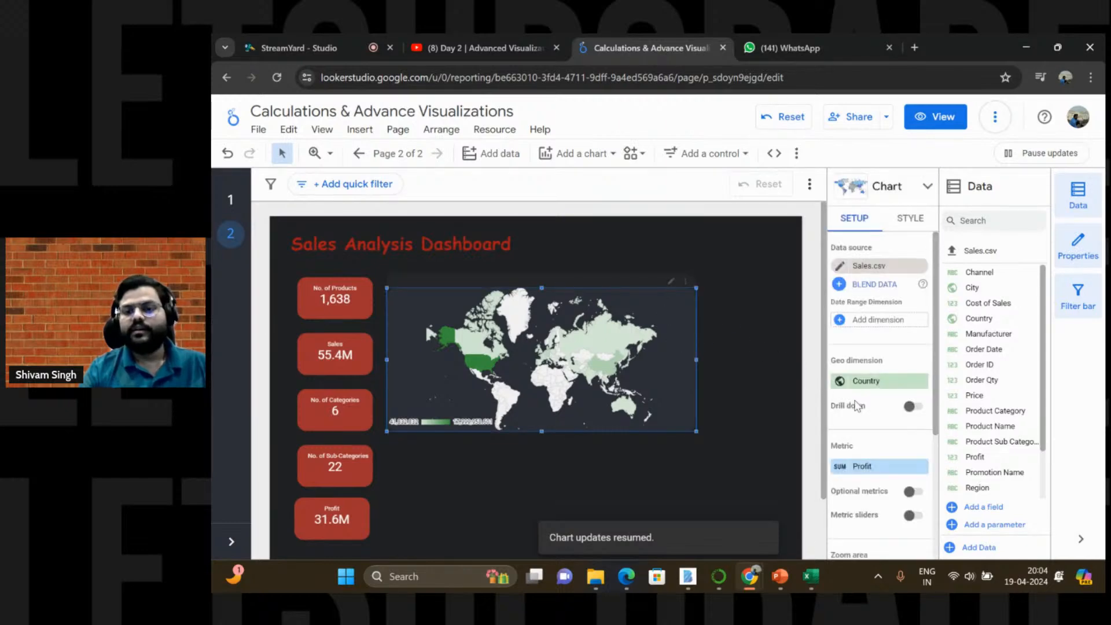
pyautogui.scroll(-1, 857, 405)
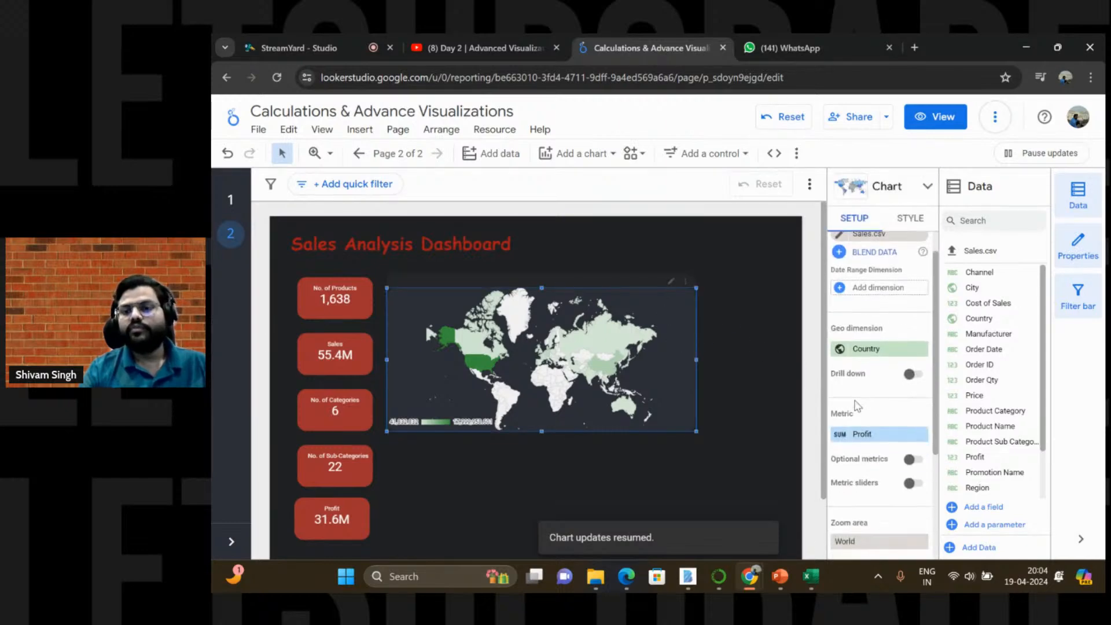
pyautogui.click(907, 226)
pyautogui.scroll(-3, 859, 348)
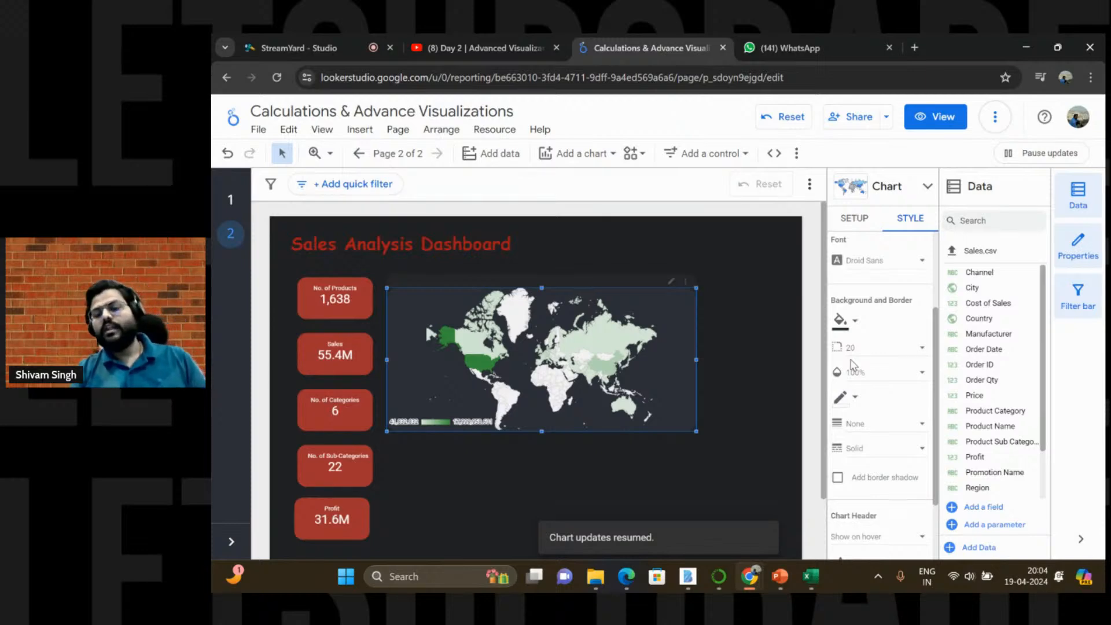
pyautogui.click(451, 271)
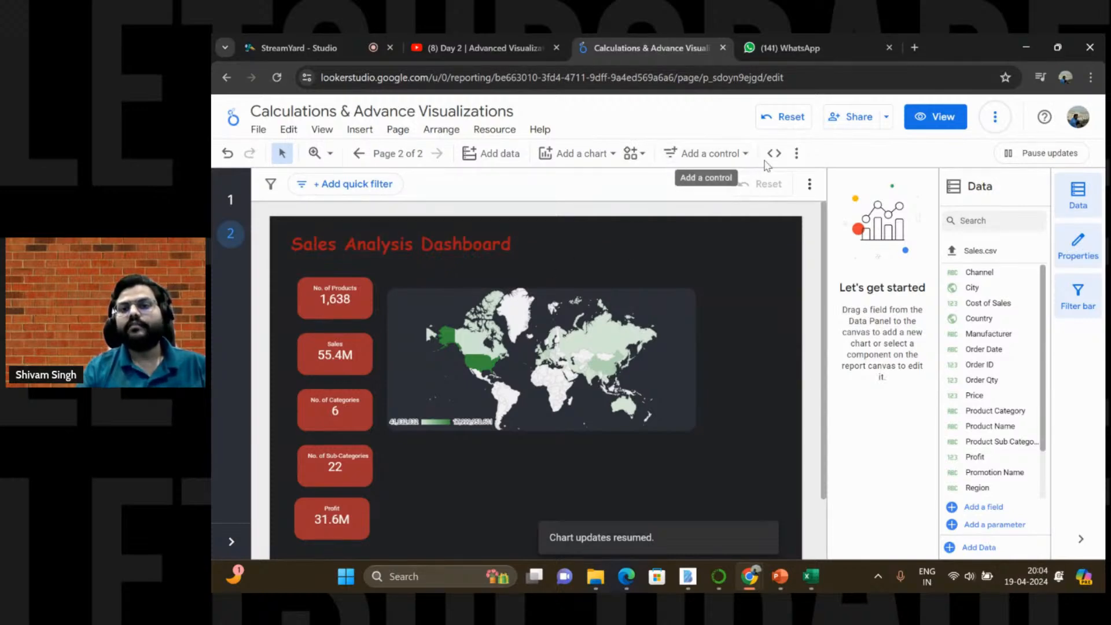
# Step: Add a text box to the page and place it directly above the geo chart
pyautogui.click(797, 154)
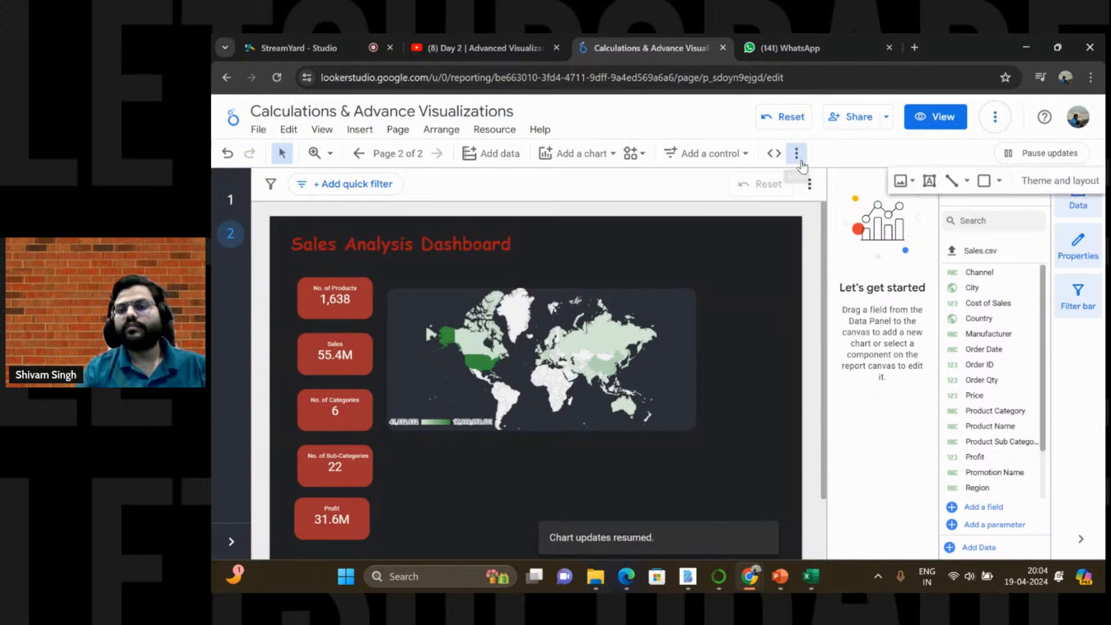
pyautogui.click(930, 182)
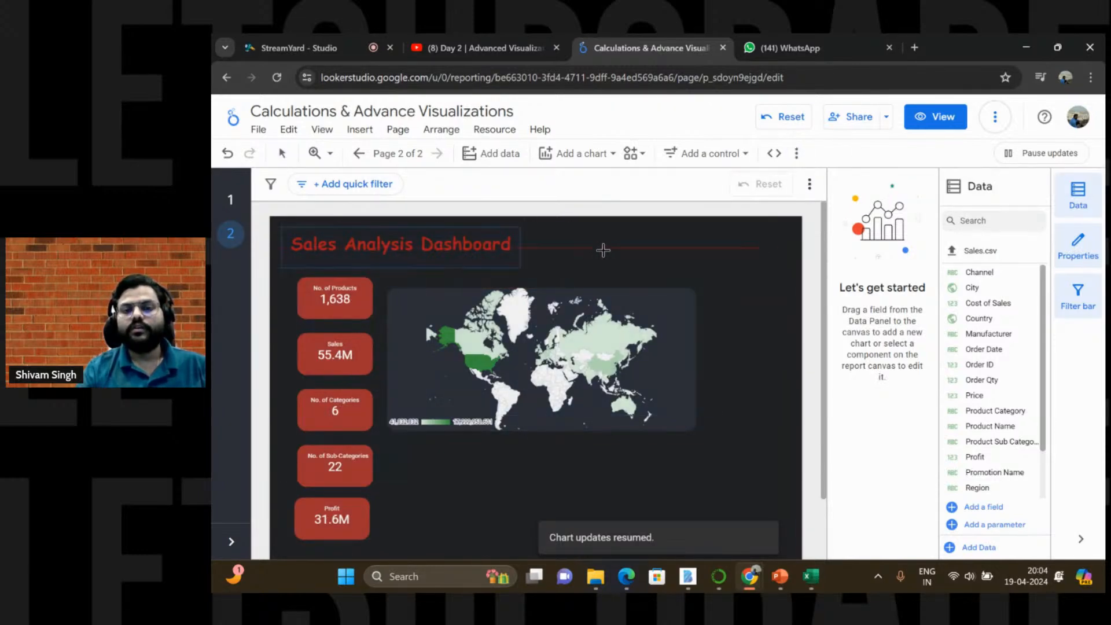
pyautogui.click(636, 253)
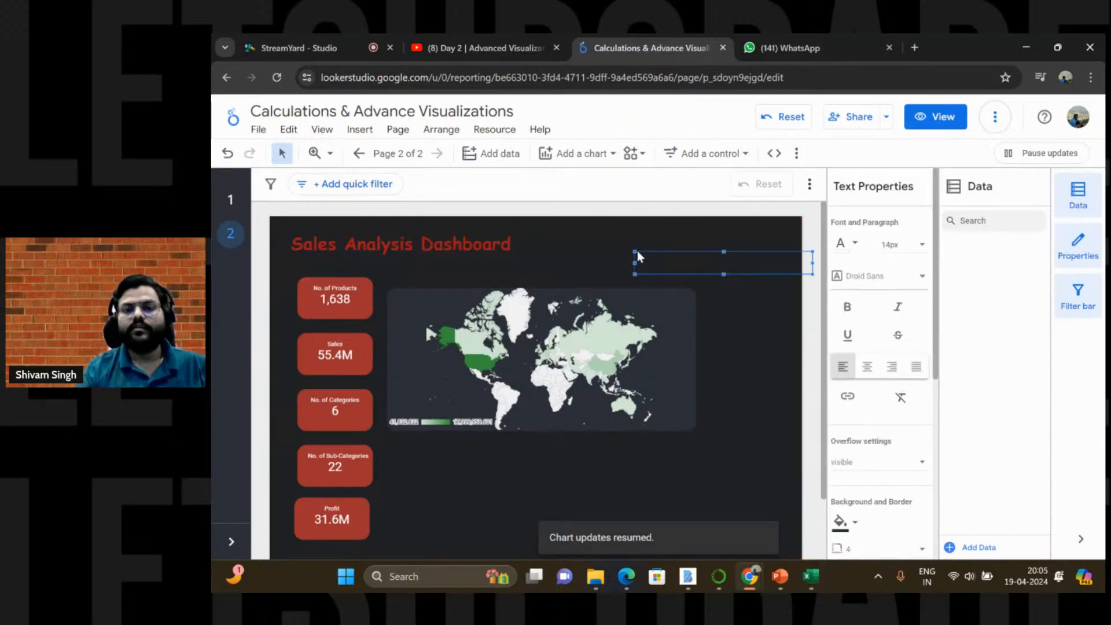
pyautogui.moveTo(638, 259); pyautogui.dragTo(399, 263)
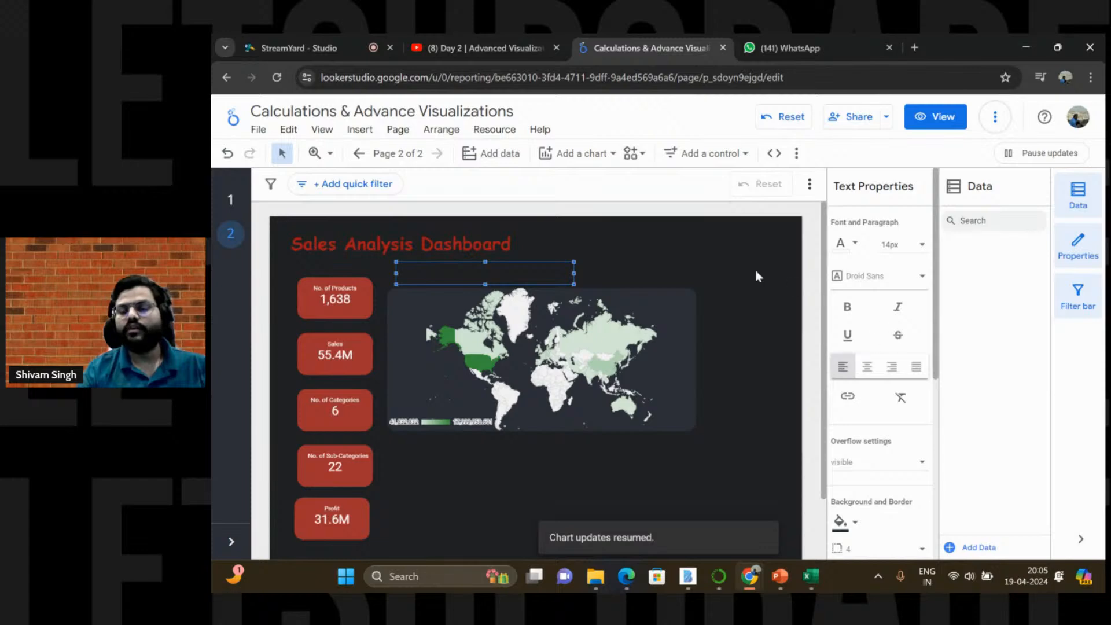
# Step: Enter "Product Profitability by Location" at 30 px in the text box and widen the box so the heading fits on one line
pyautogui.click(923, 248)
pyautogui.scroll(-4, 914, 299)
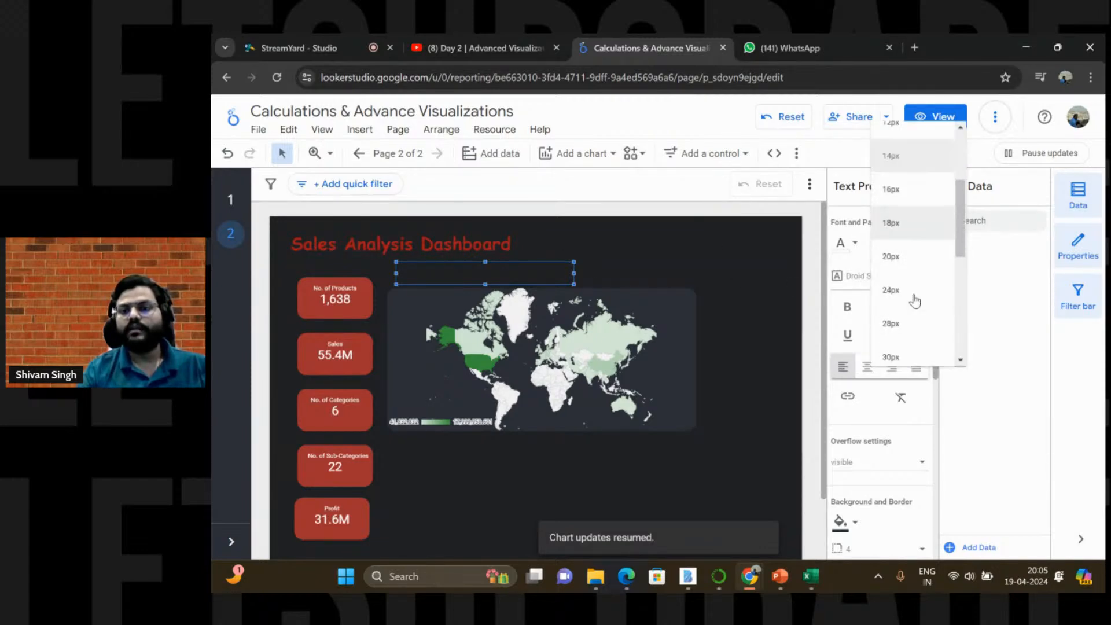
pyautogui.click(915, 300)
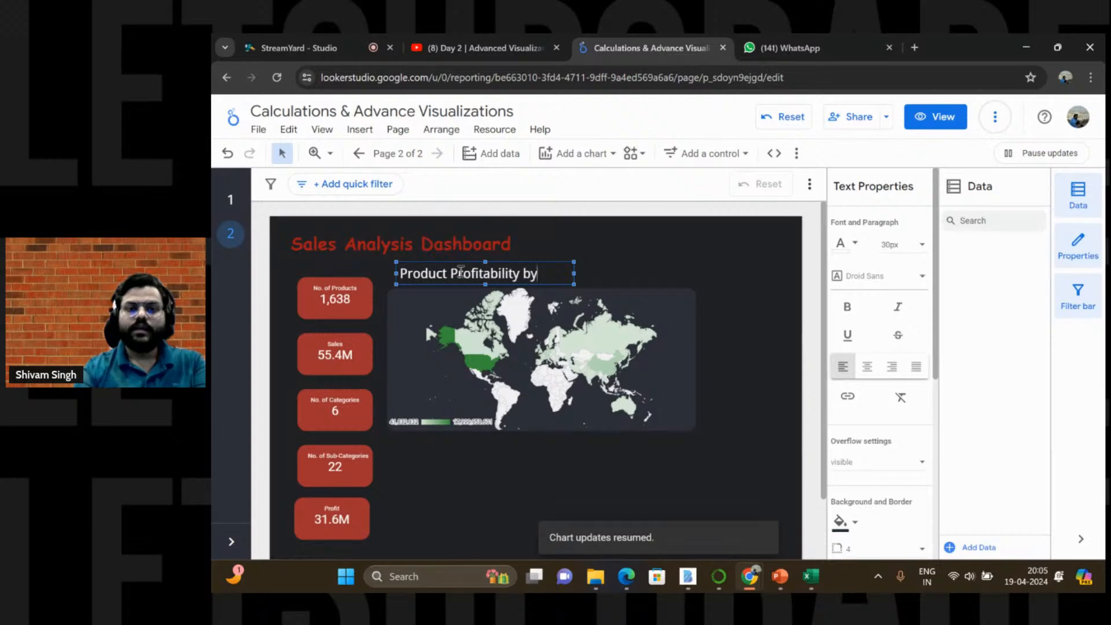
pyautogui.write('tion')
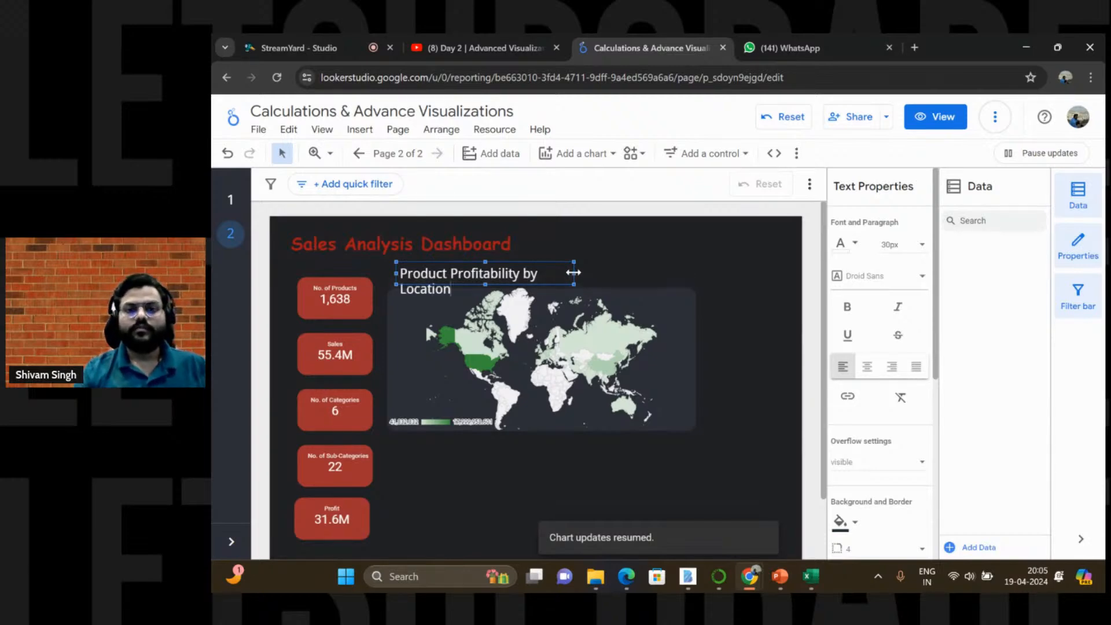
pyautogui.moveTo(573, 271); pyautogui.dragTo(389, 268)
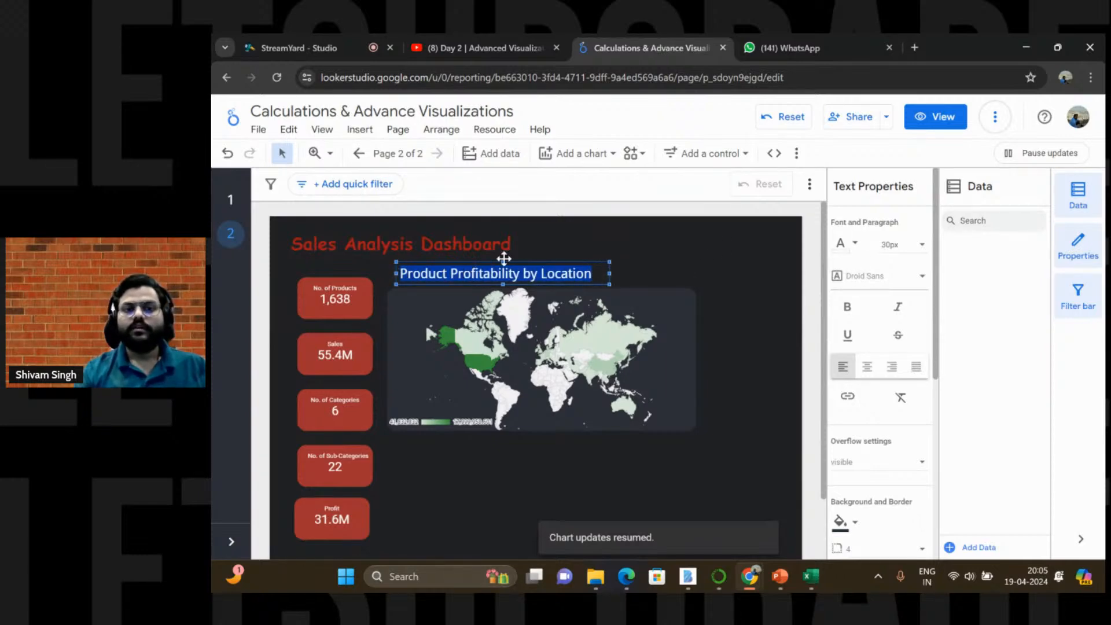
# Step: Set the "Product Profitability by Location" heading to 32 px and colour its text dark orange
pyautogui.click(894, 244)
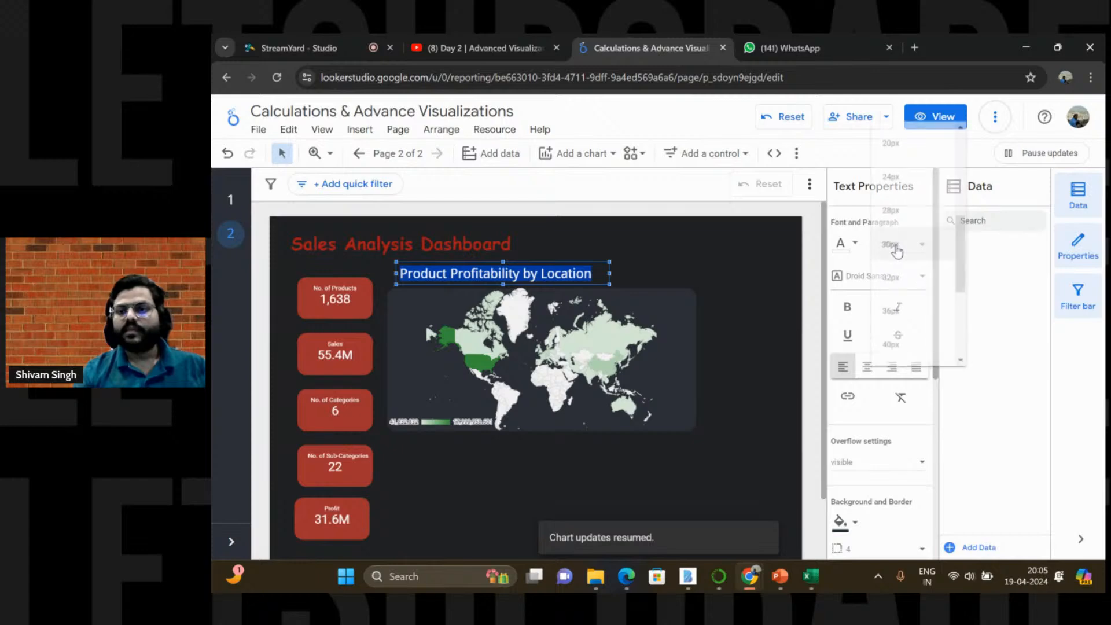
pyautogui.click(891, 277)
pyautogui.click(856, 243)
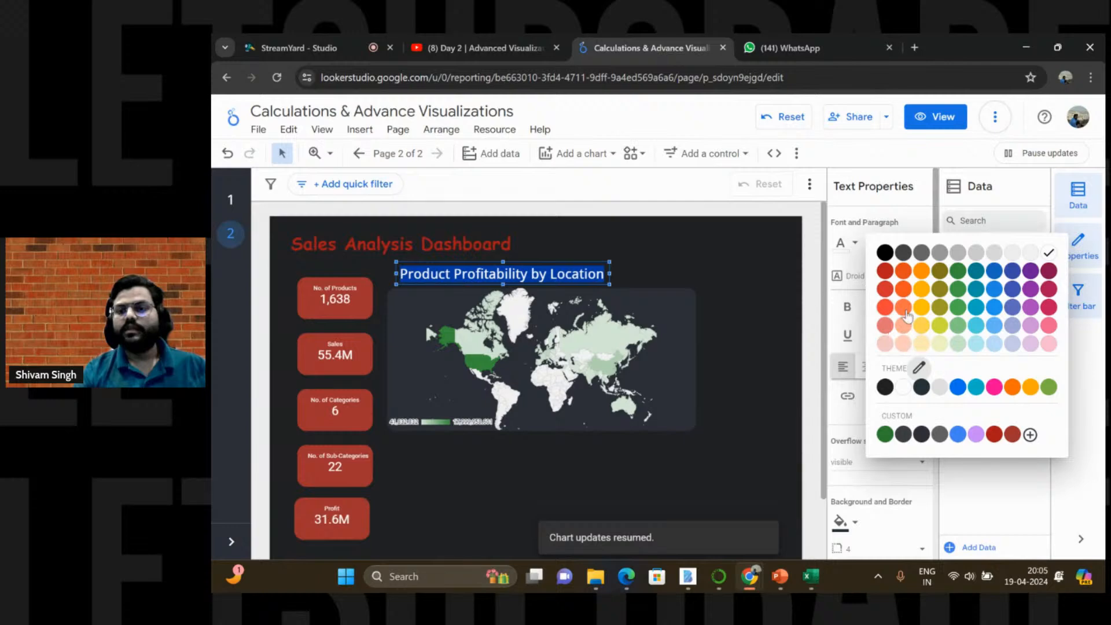
pyautogui.click(904, 294)
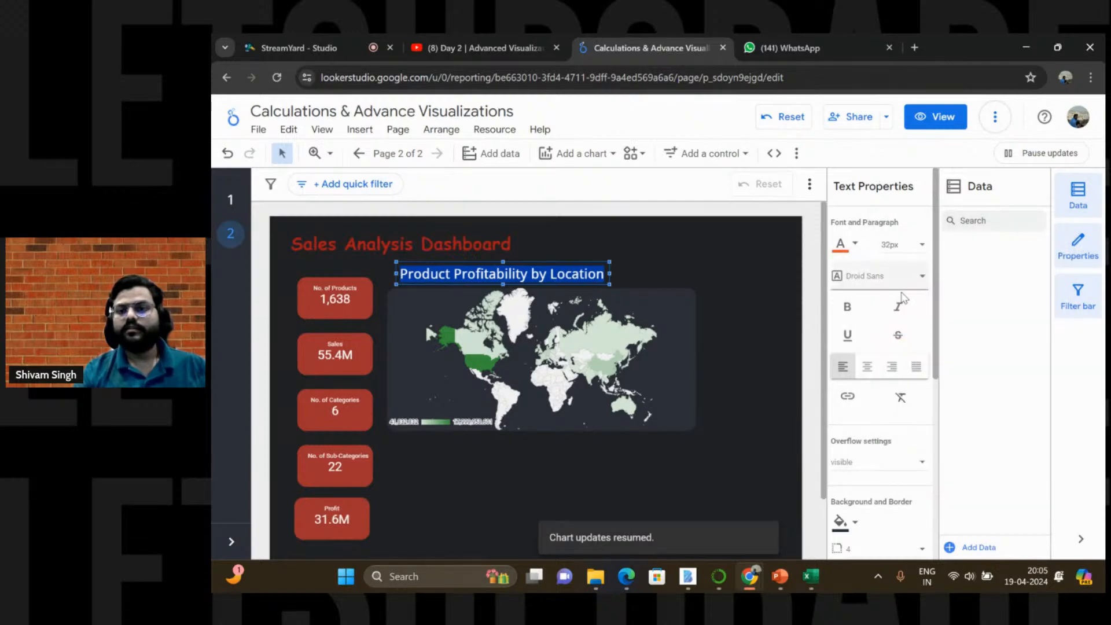
# Step: Change the font of the geo chart's heading to Roboto and deselect the text box
pyautogui.click(882, 282)
pyautogui.scroll(-5, 888, 399)
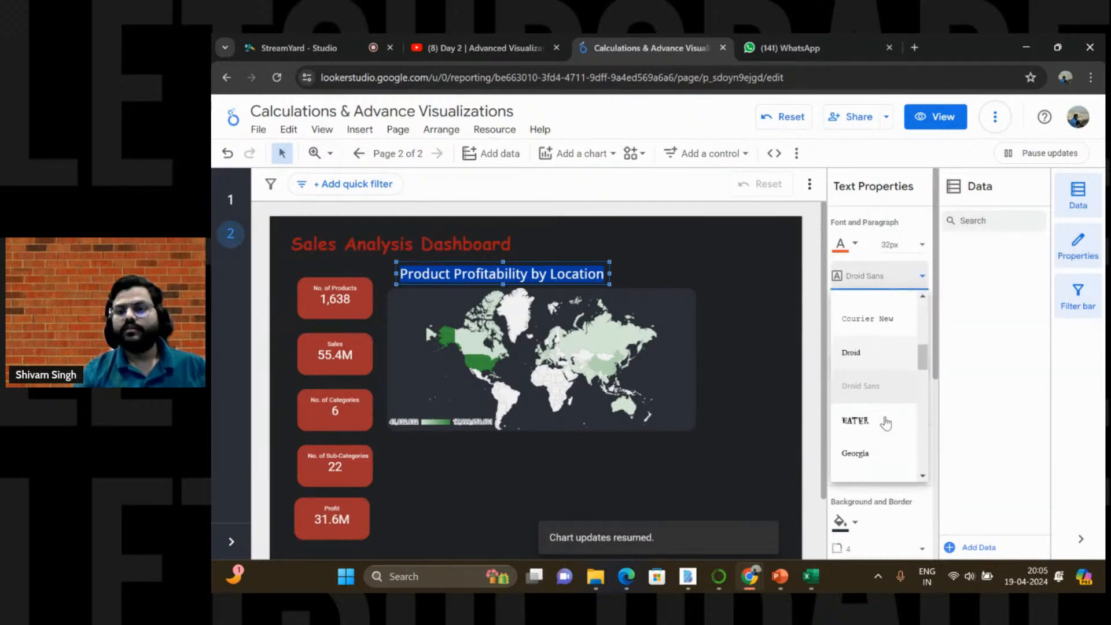
pyautogui.scroll(-5, 886, 423)
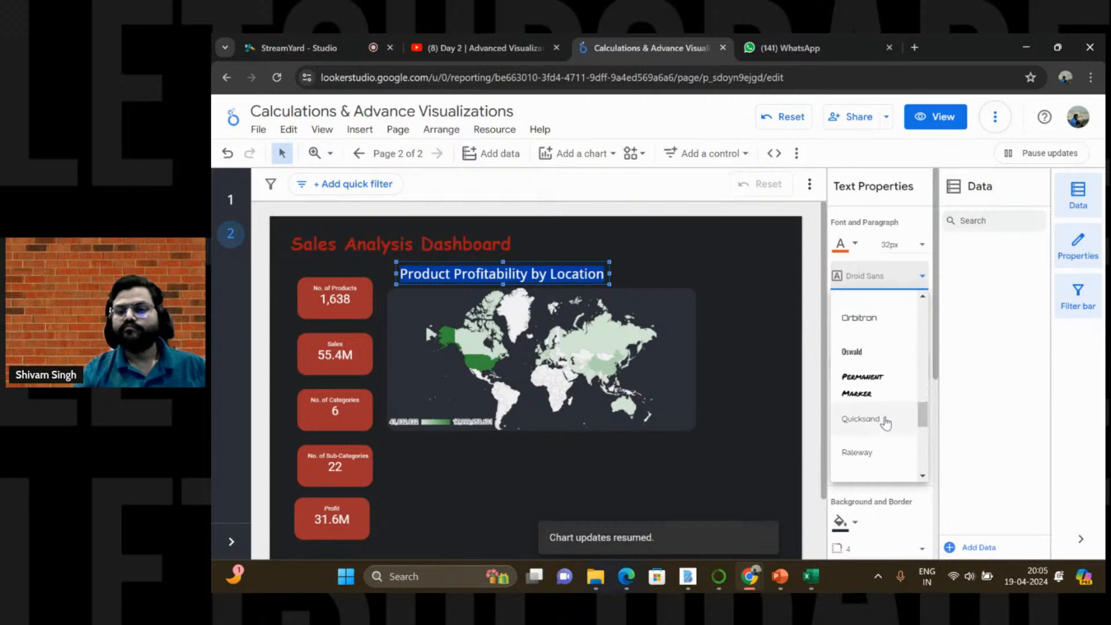
pyautogui.scroll(-3, 870, 467)
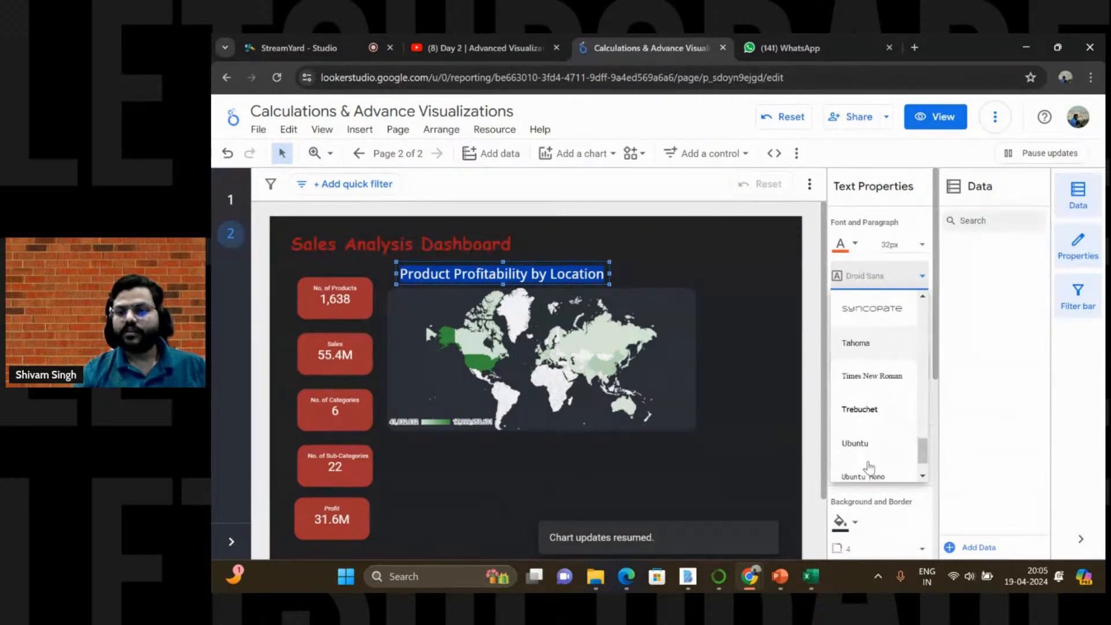
pyautogui.scroll(4, 869, 406)
pyautogui.click(863, 404)
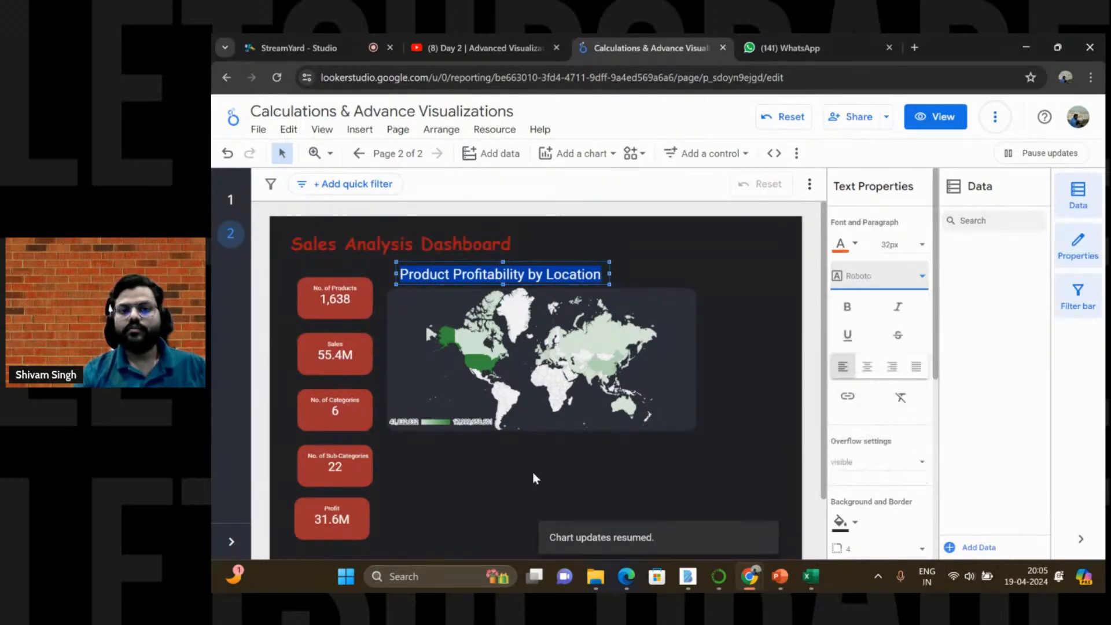
pyautogui.click(534, 478)
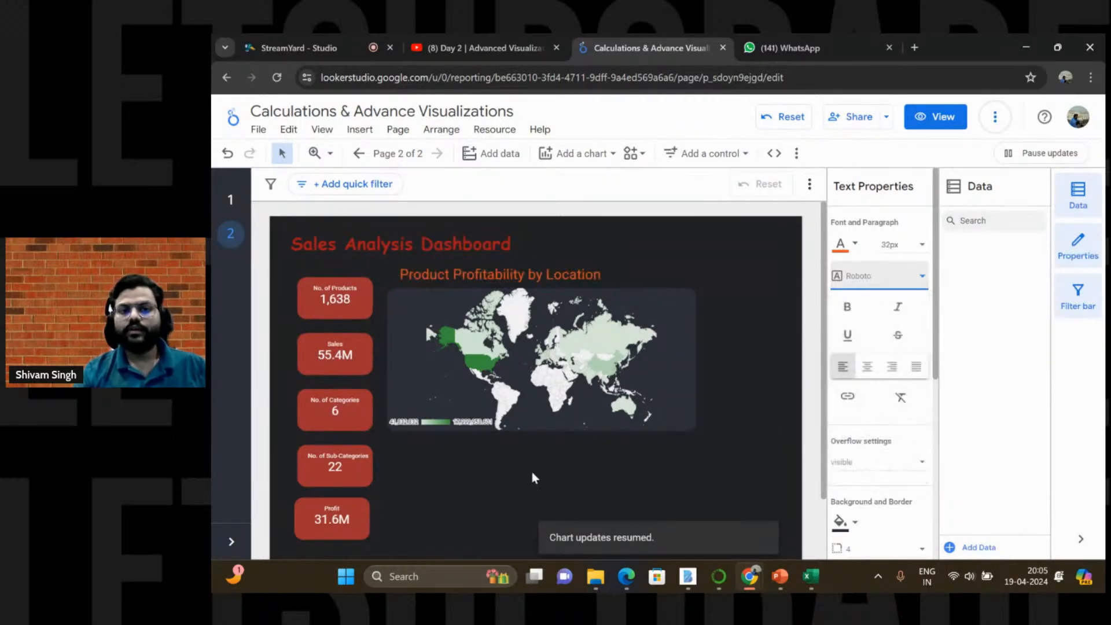
pyautogui.doubleClick(426, 273)
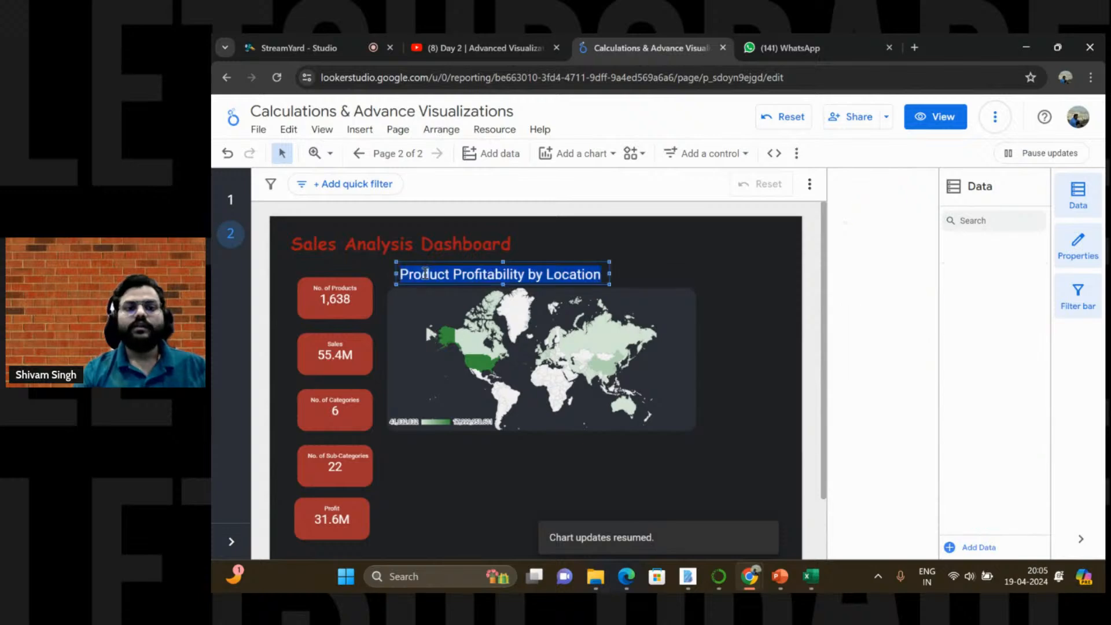
pyautogui.doubleClick(397, 264)
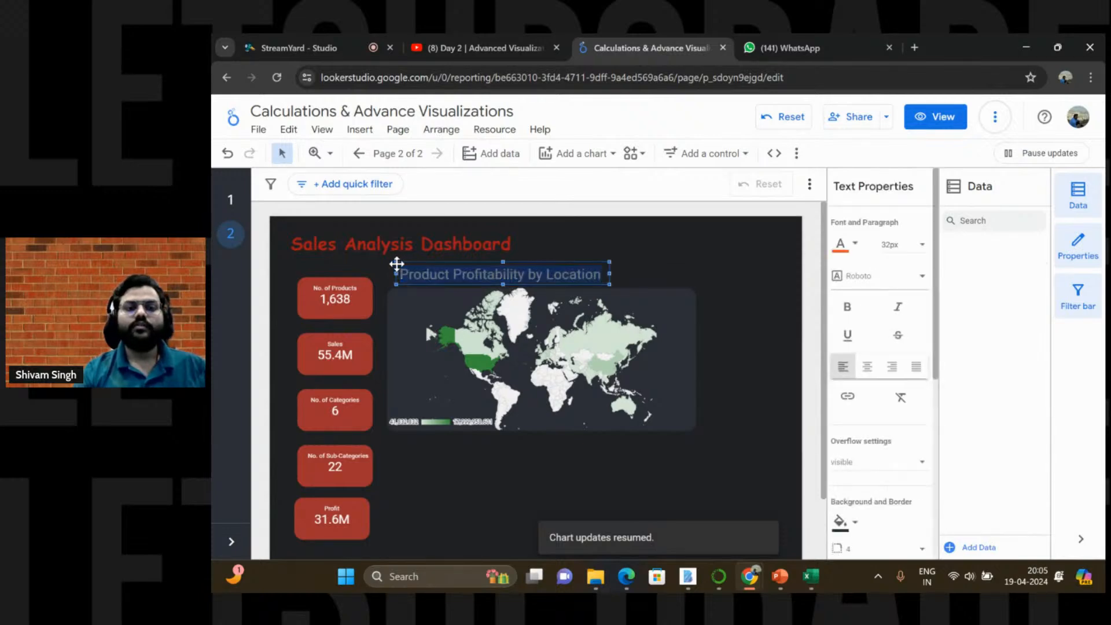
pyautogui.click(656, 262)
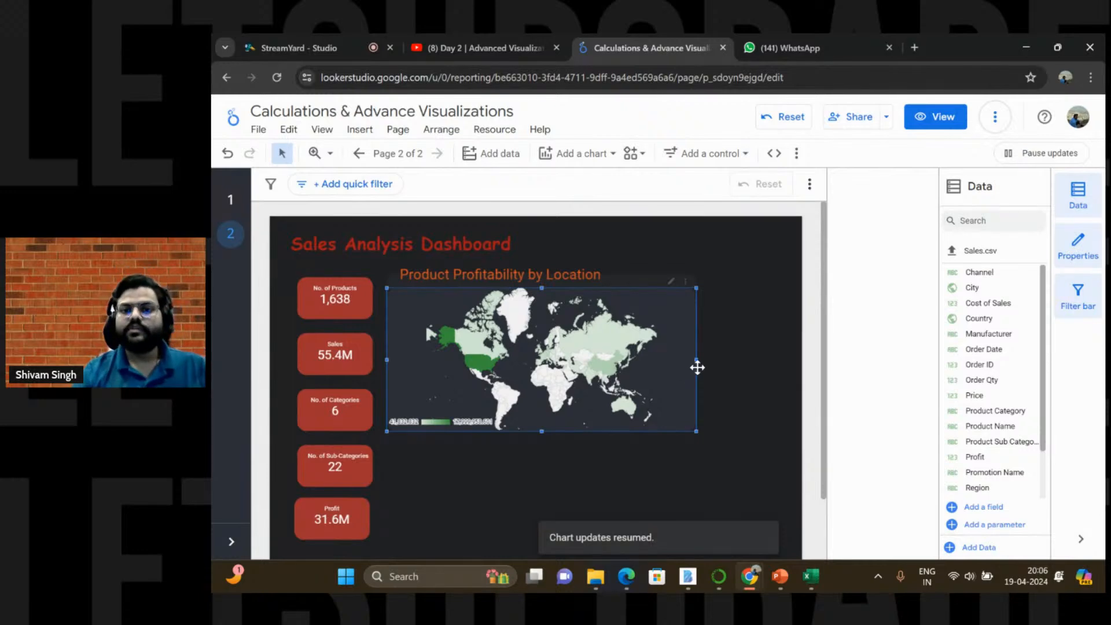
# Step: Narrow the geo chart from its right edge so it extends only slightly past the end of the heading
pyautogui.click(697, 362)
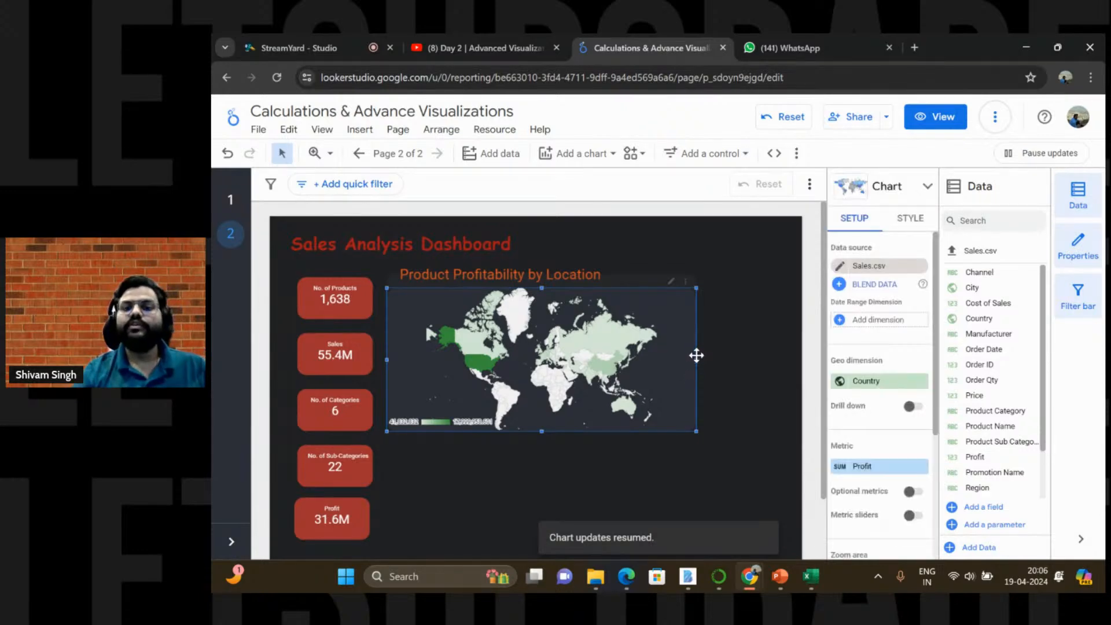
pyautogui.moveTo(697, 361); pyautogui.dragTo(658, 363)
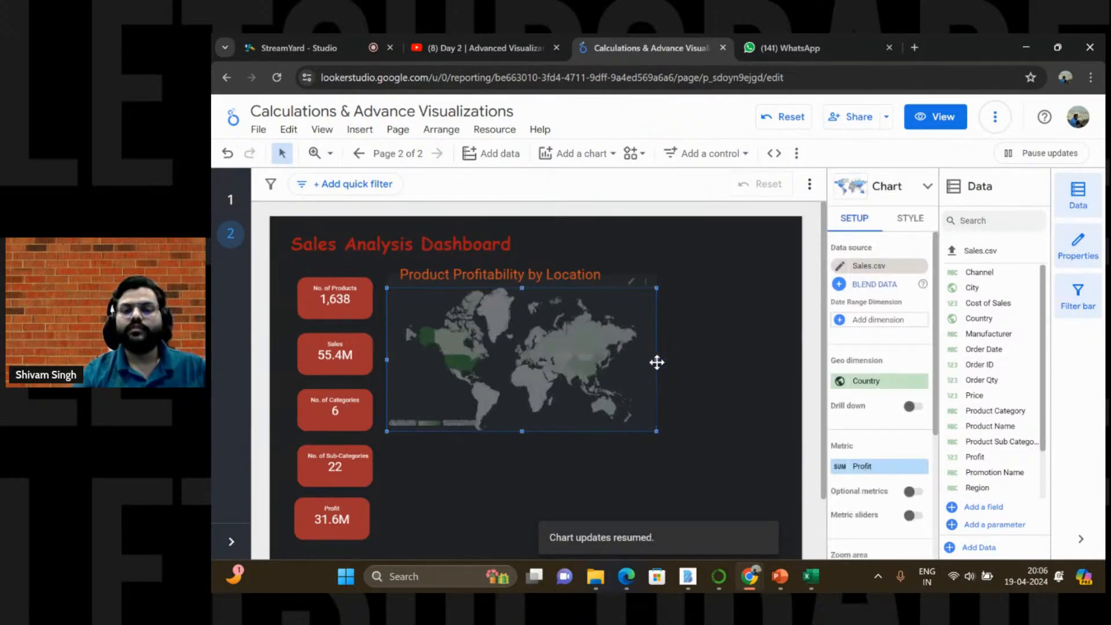
pyautogui.click(520, 458)
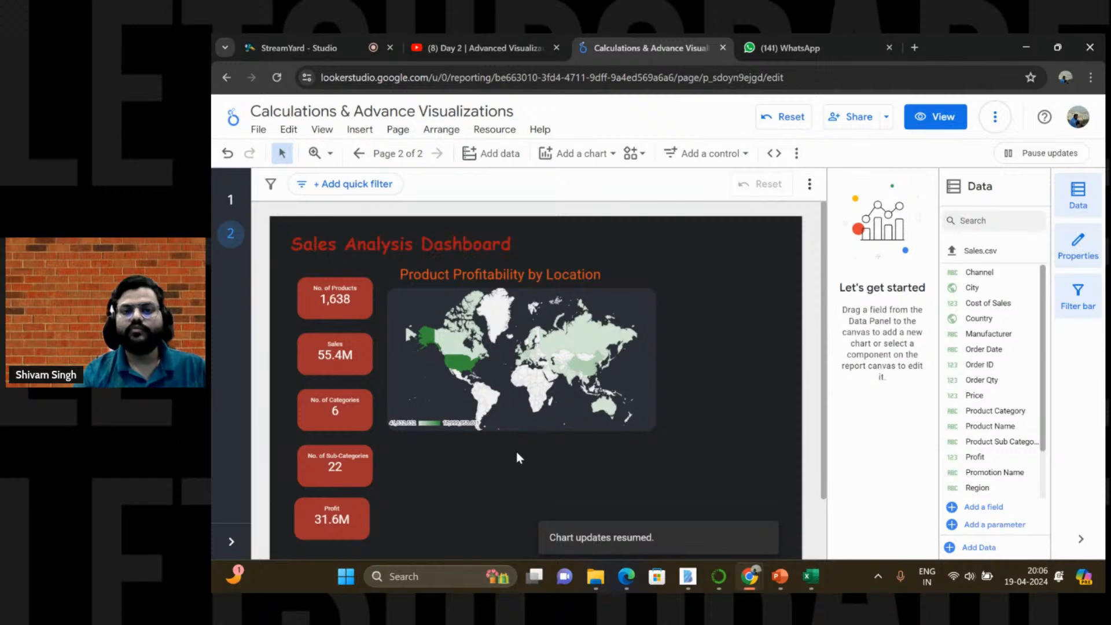
# Step: Select the stray empty text box that overlaps the geo chart
pyautogui.doubleClick(449, 269)
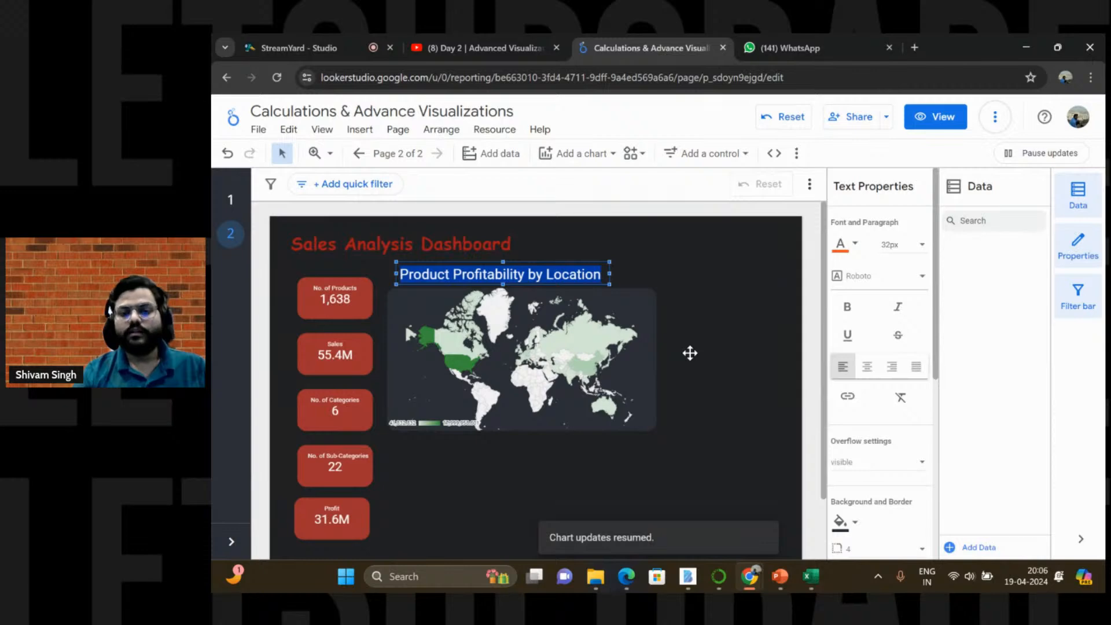
pyautogui.click(690, 353)
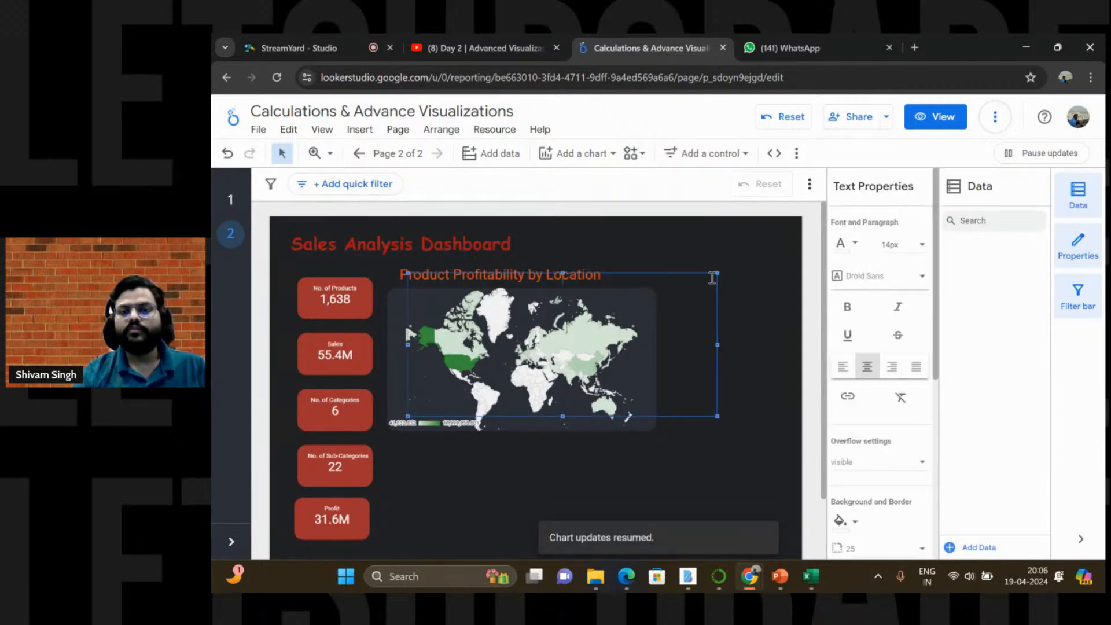
# Step: Delete the empty text box over the map and shift the five scorecards left into one aligned column near the page edge
pyautogui.click(716, 348)
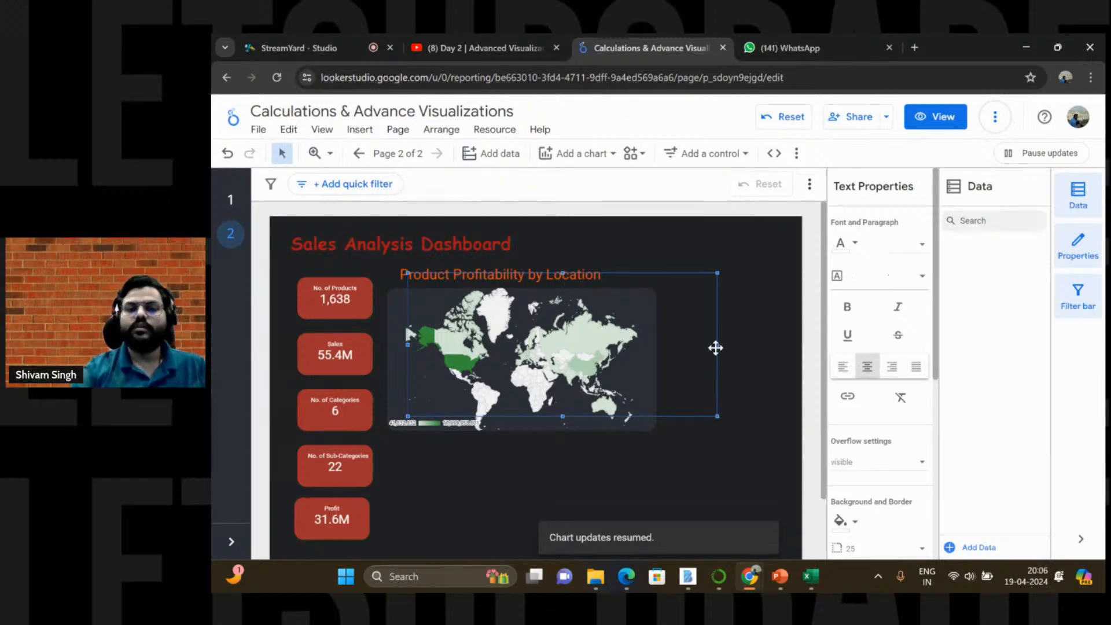
pyautogui.press('Delete')
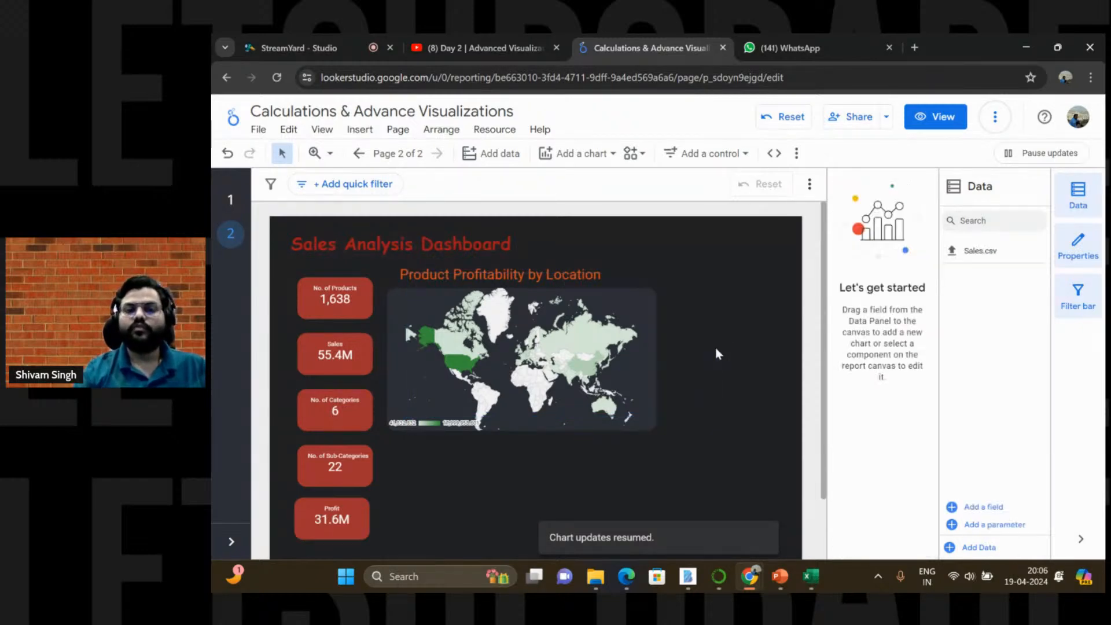
pyautogui.moveTo(335, 308); pyautogui.dragTo(316, 308)
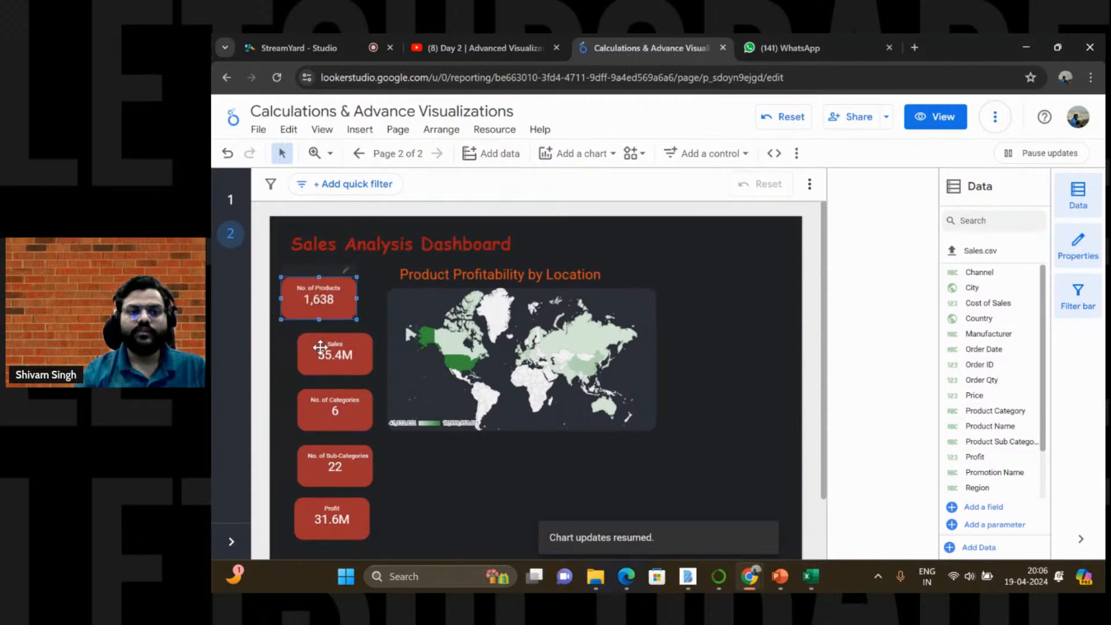
pyautogui.moveTo(319, 347); pyautogui.dragTo(301, 347)
pyautogui.moveTo(305, 404); pyautogui.dragTo(289, 401)
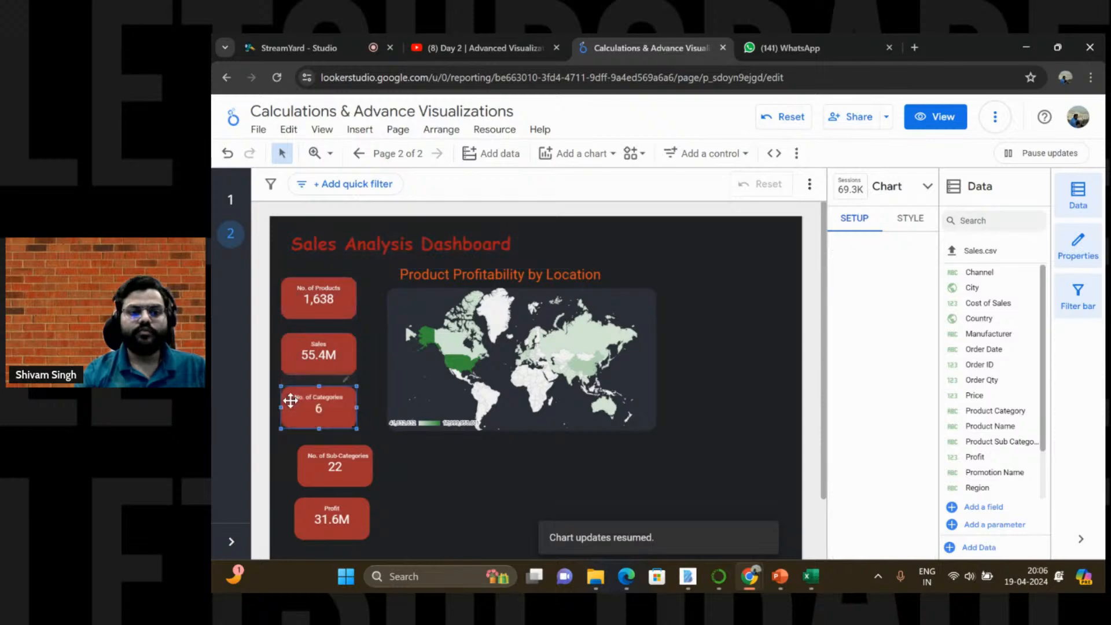
pyautogui.click(300, 455)
pyautogui.moveTo(300, 456); pyautogui.dragTo(283, 453)
pyautogui.moveTo(304, 518); pyautogui.dragTo(290, 513)
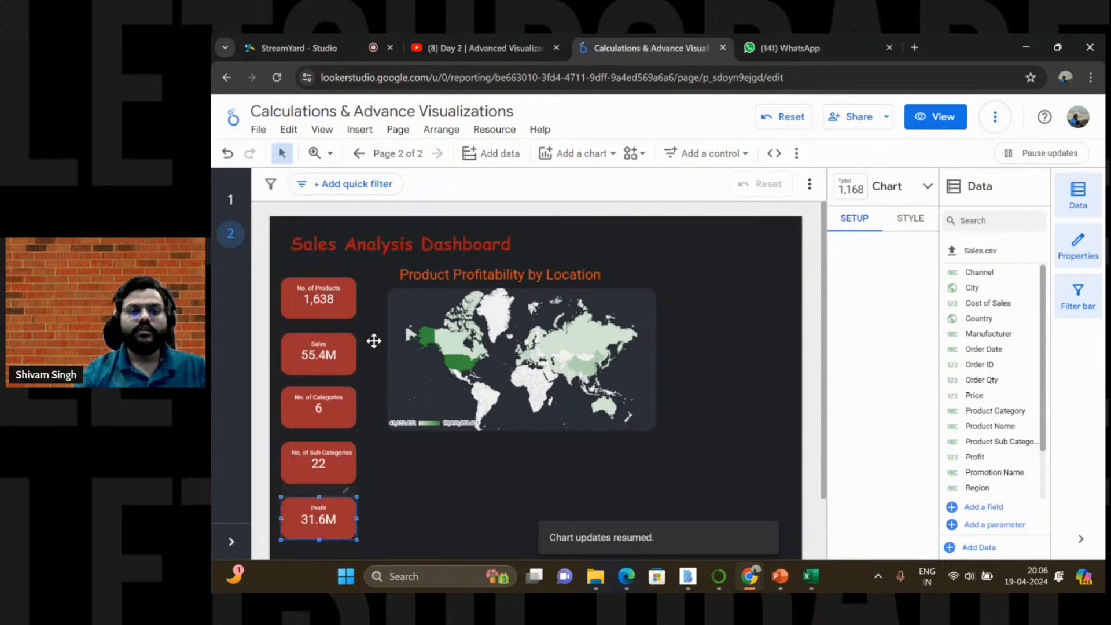
# Step: Move the world map and its "Product Profitability by Location" title left, closer to the scorecard column
pyautogui.click(389, 307)
pyautogui.moveTo(390, 307); pyautogui.dragTo(365, 307)
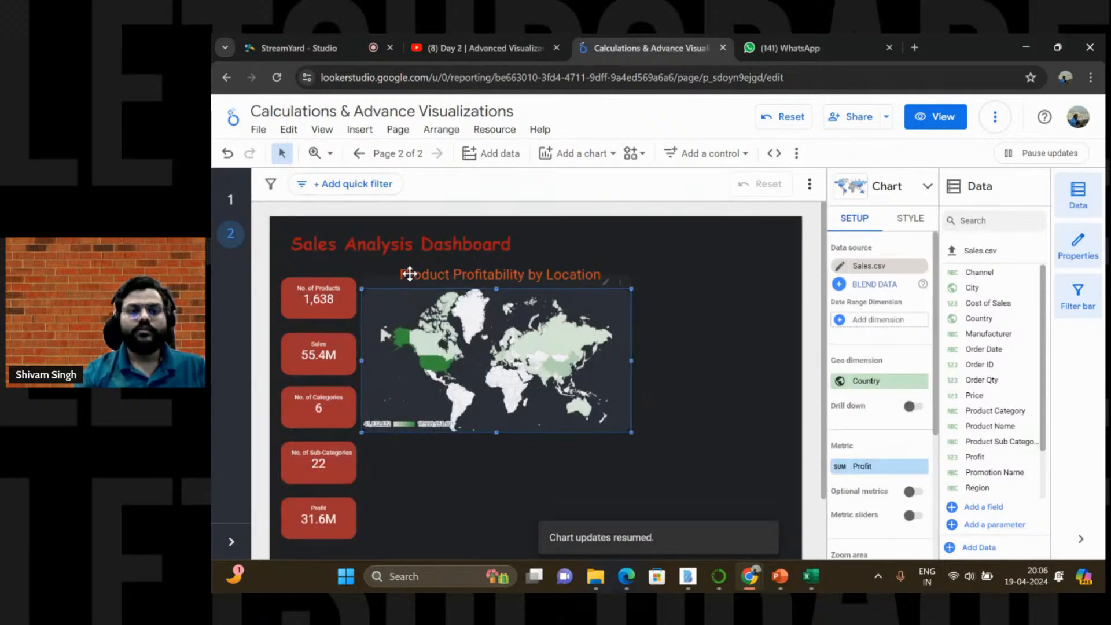
pyautogui.click(432, 273)
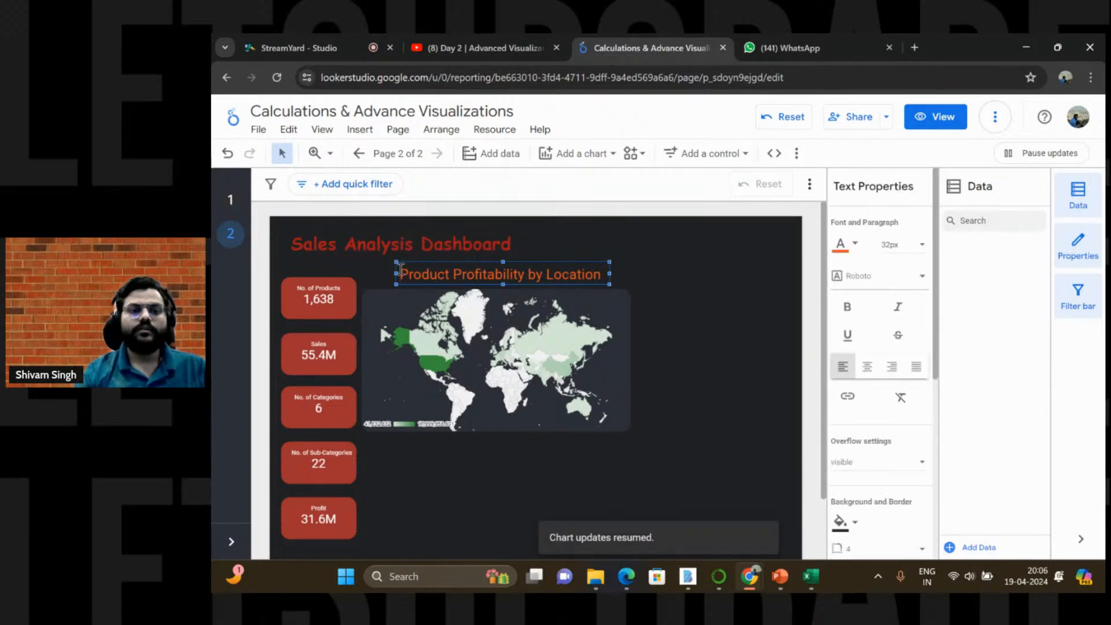
pyautogui.moveTo(397, 265); pyautogui.dragTo(380, 267)
# Step: Narrow the world map from its right side and centre the "Product Profitability by Location" title above it
pyautogui.click(624, 374)
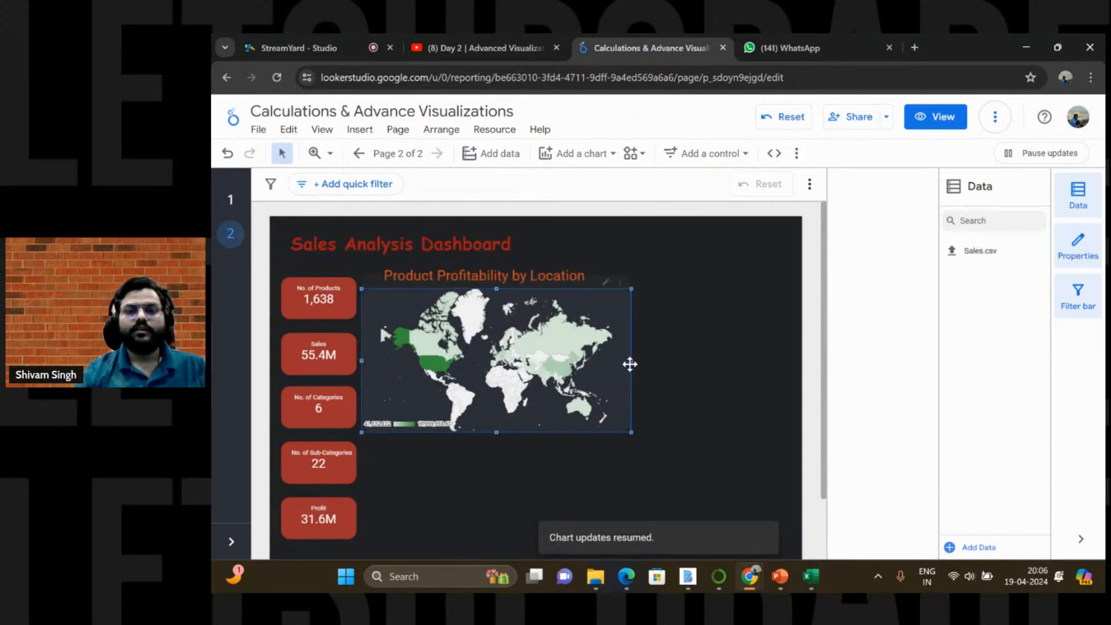
pyautogui.moveTo(630, 359); pyautogui.dragTo(597, 359)
pyautogui.click(663, 354)
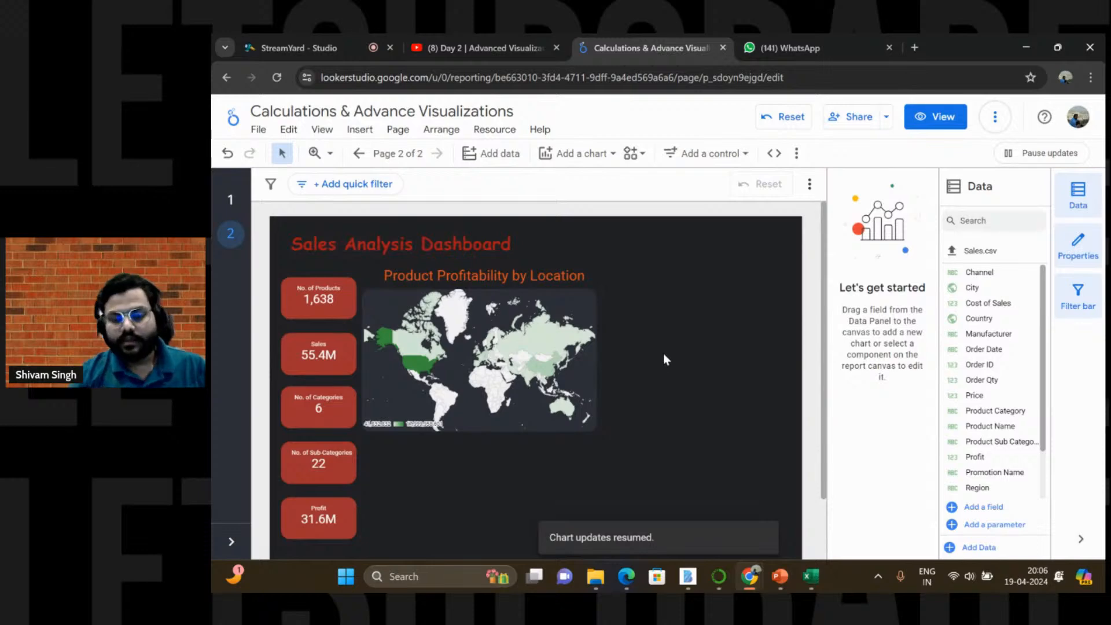
pyautogui.click(420, 274)
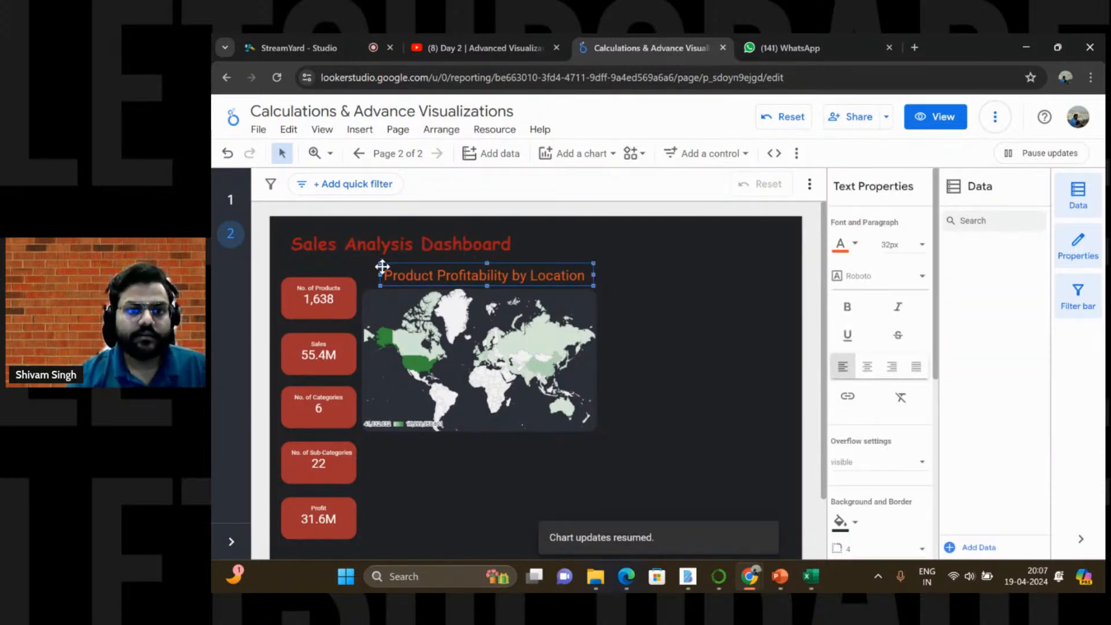
pyautogui.moveTo(382, 267); pyautogui.dragTo(375, 267)
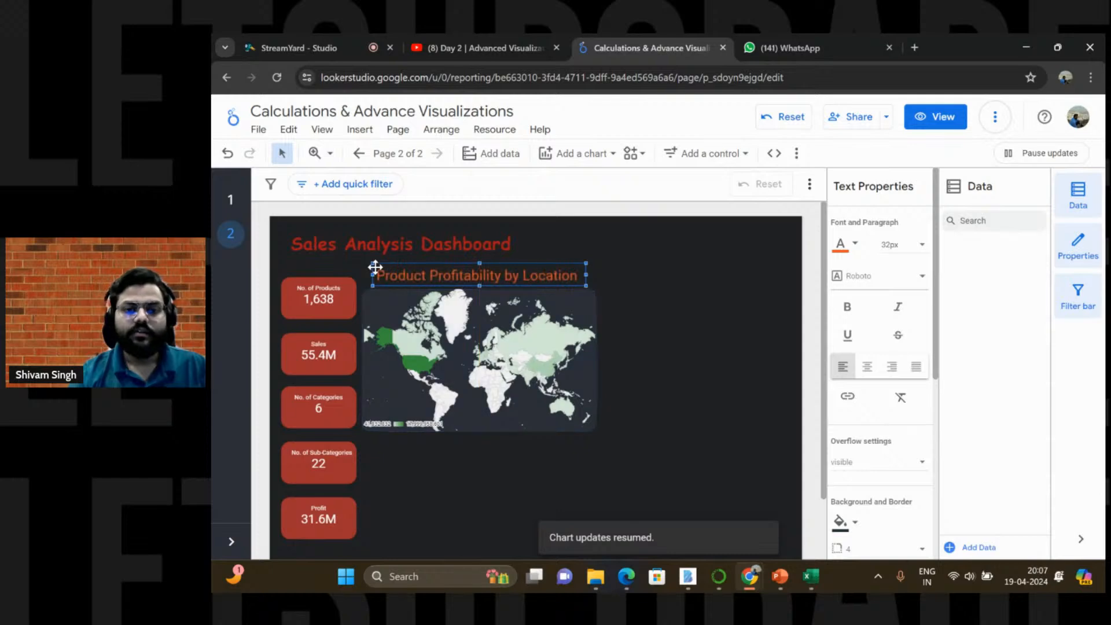
pyautogui.click(627, 329)
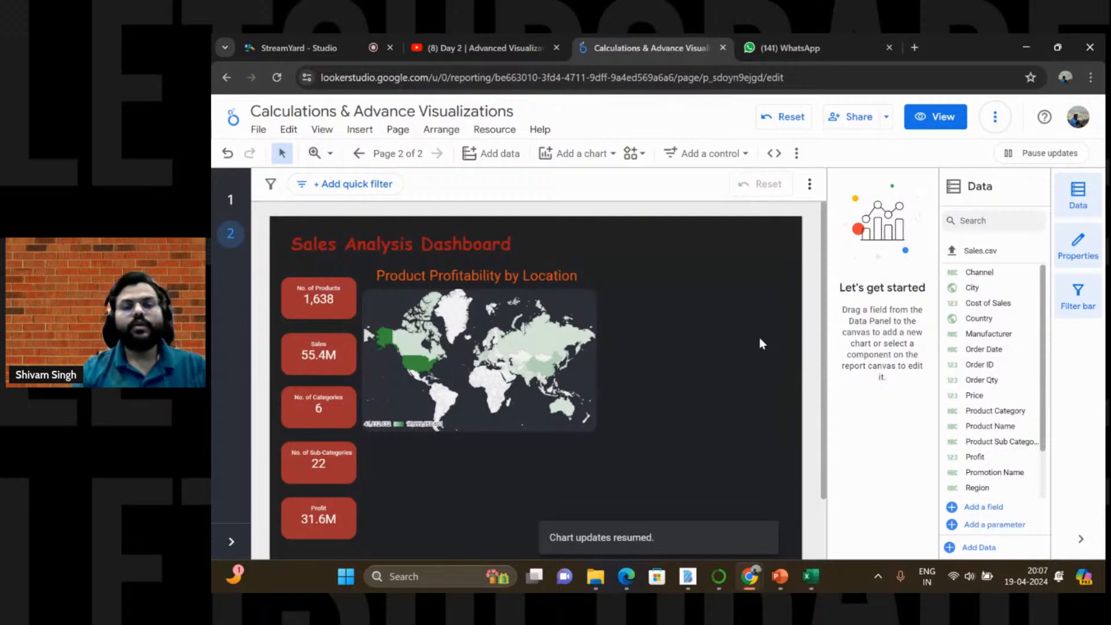
# Step: Switch to the YouTube live stream, skip the ad, check the live chat for questions and return to the Looker Studio report
pyautogui.click(495, 40)
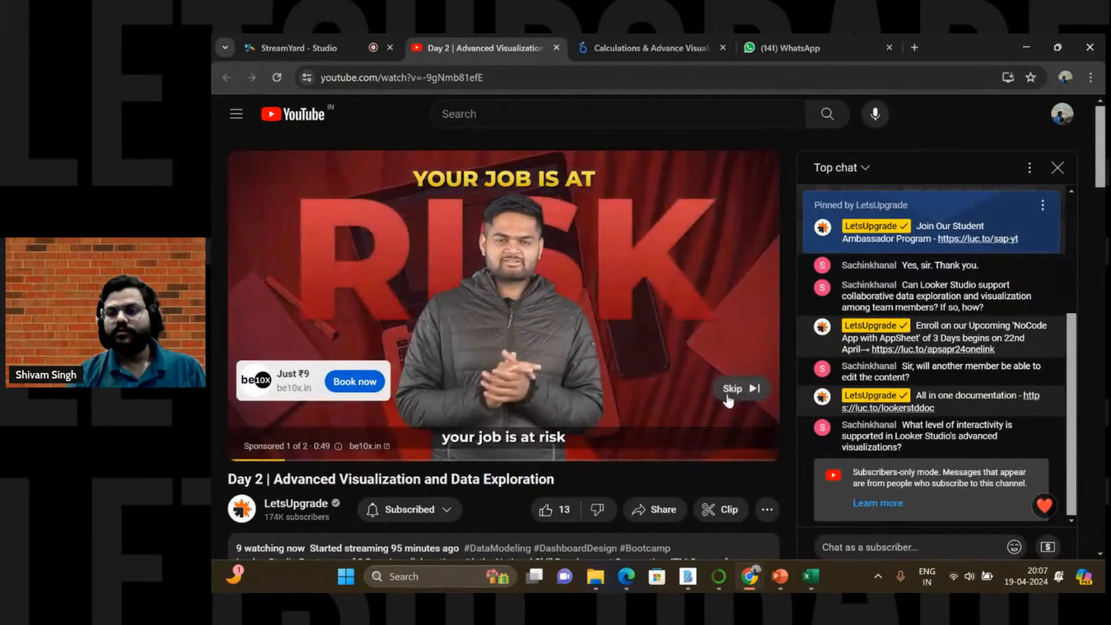
pyautogui.click(729, 398)
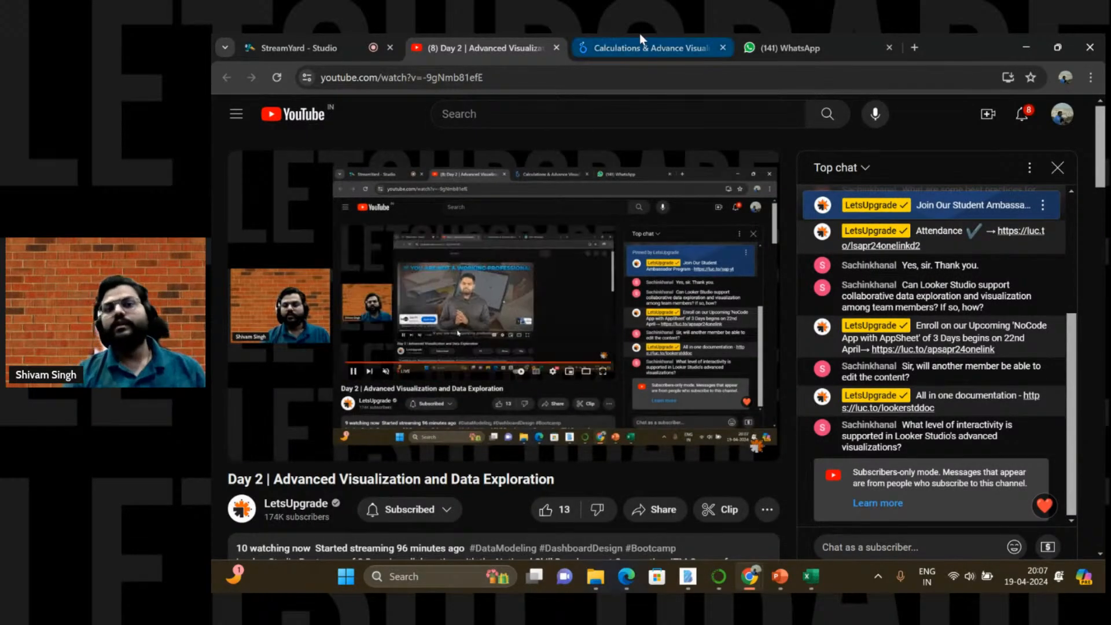
pyautogui.click(641, 36)
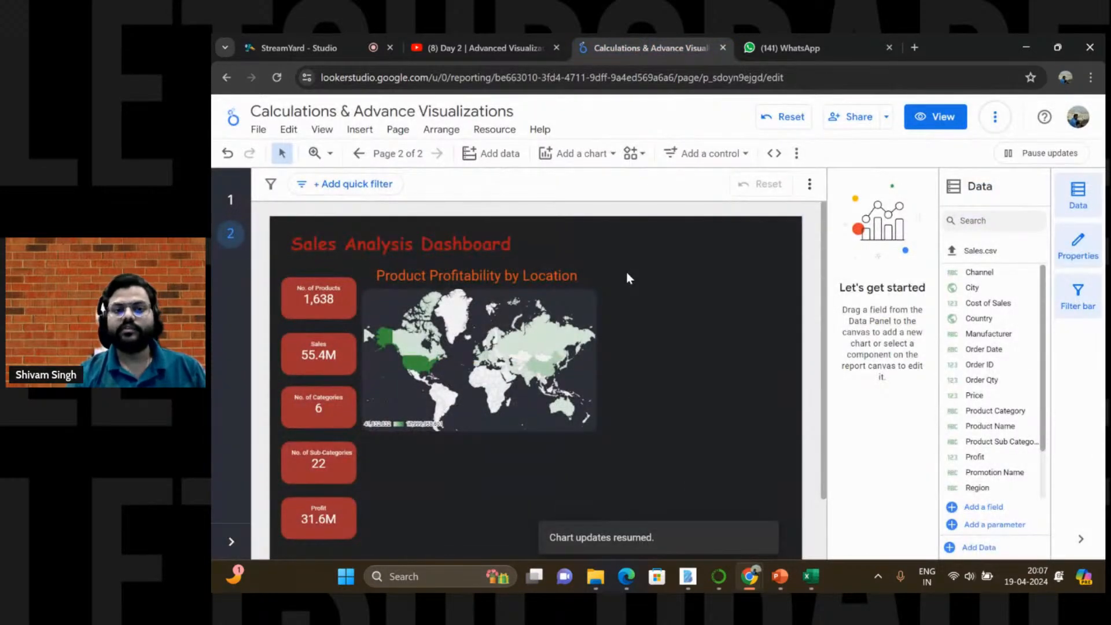
# Step: Insert a waterfall chart in the empty space right of the world map and widen it to nearly reach the page edge
pyautogui.click(579, 162)
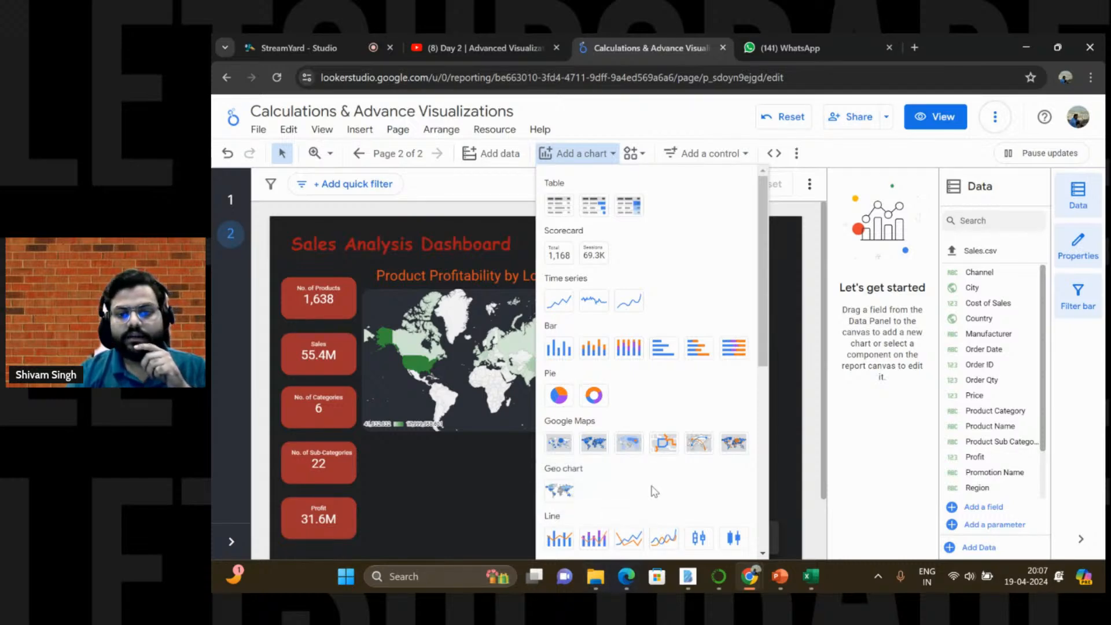
pyautogui.scroll(-3, 654, 491)
pyautogui.scroll(-3, 654, 491)
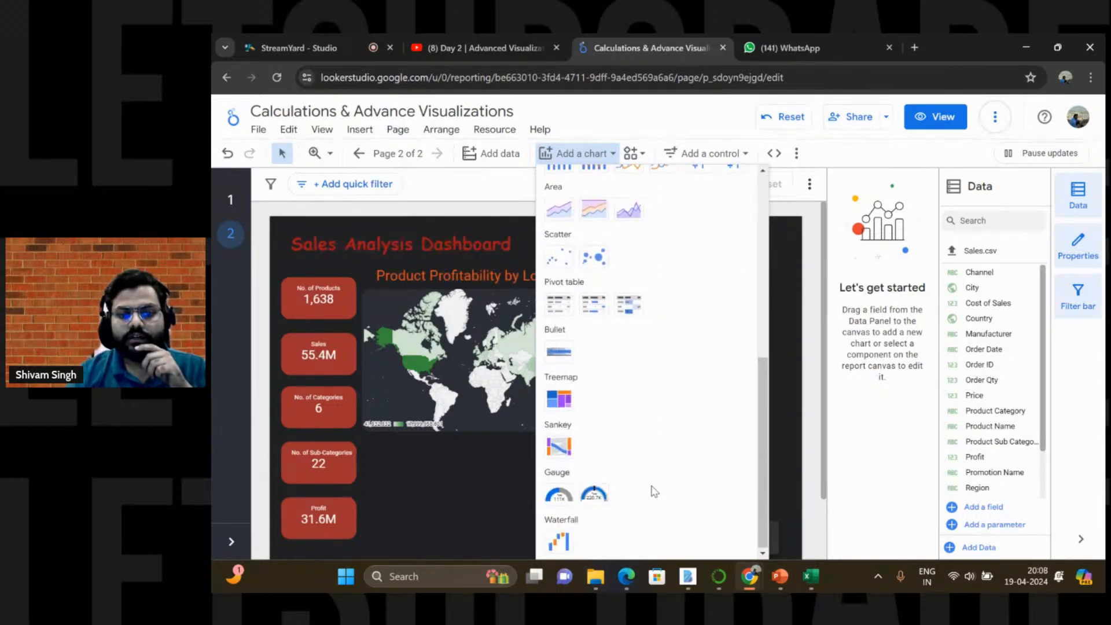
pyautogui.click(557, 544)
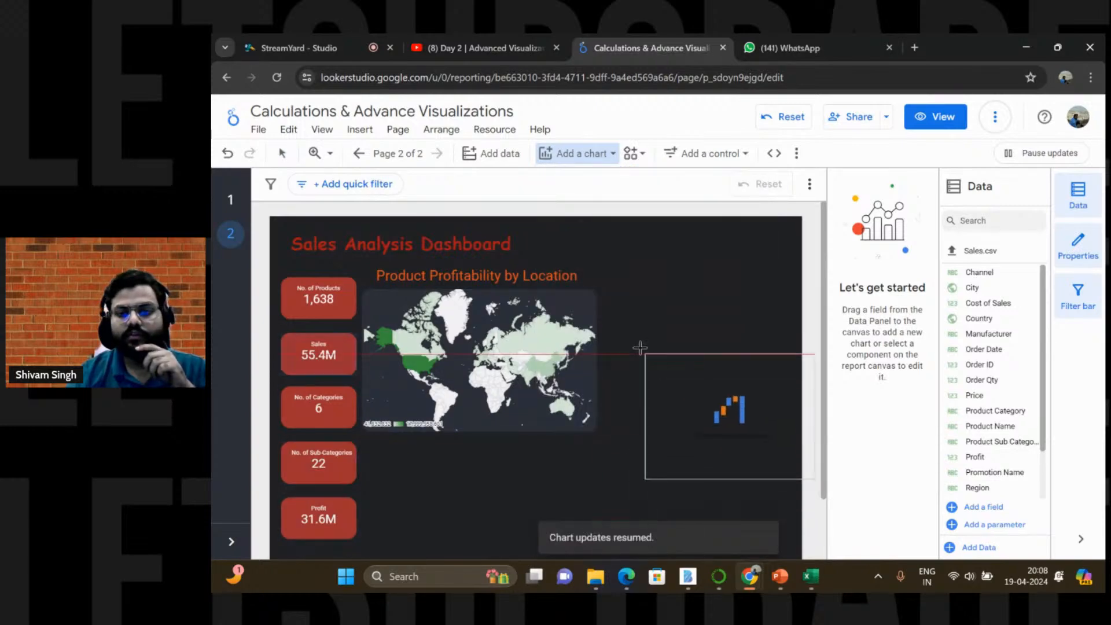
pyautogui.click(609, 295)
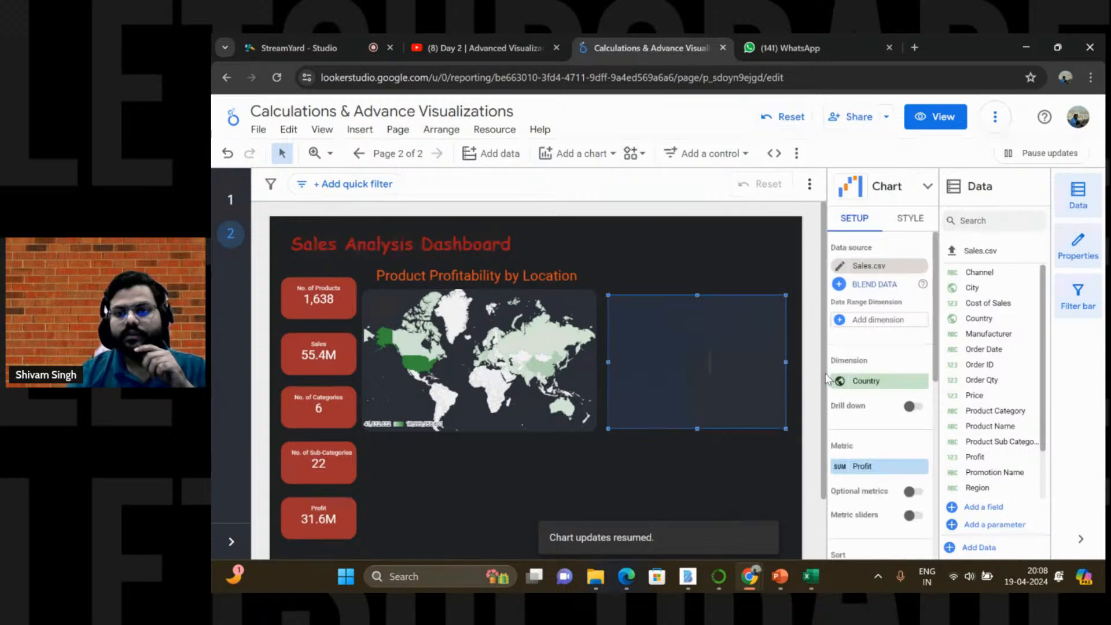
pyautogui.moveTo(787, 430); pyautogui.dragTo(797, 428)
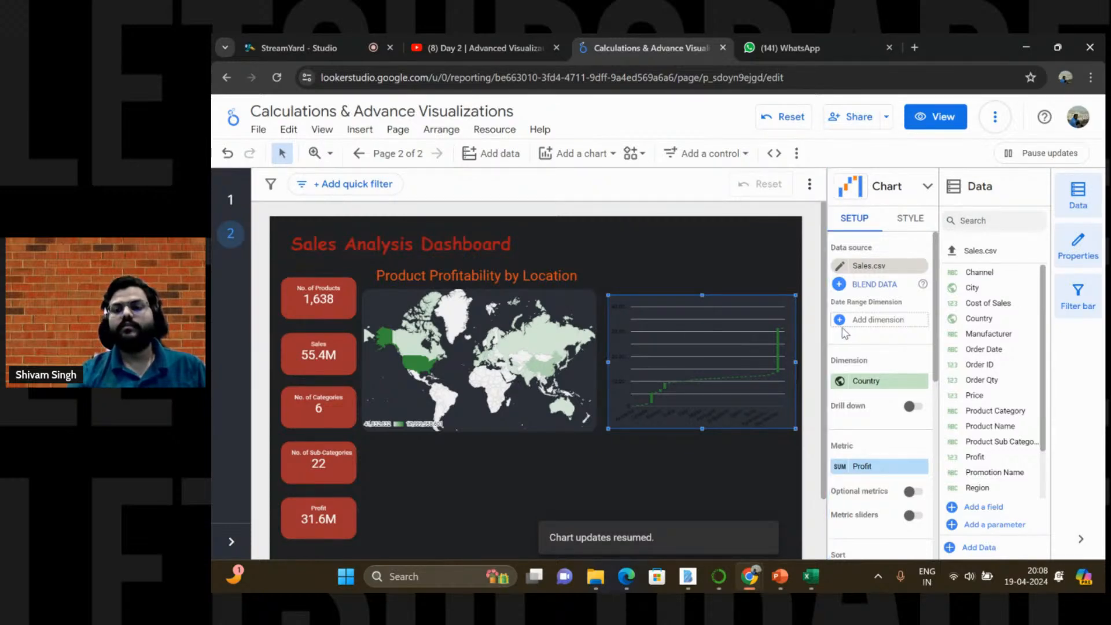
pyautogui.click(799, 278)
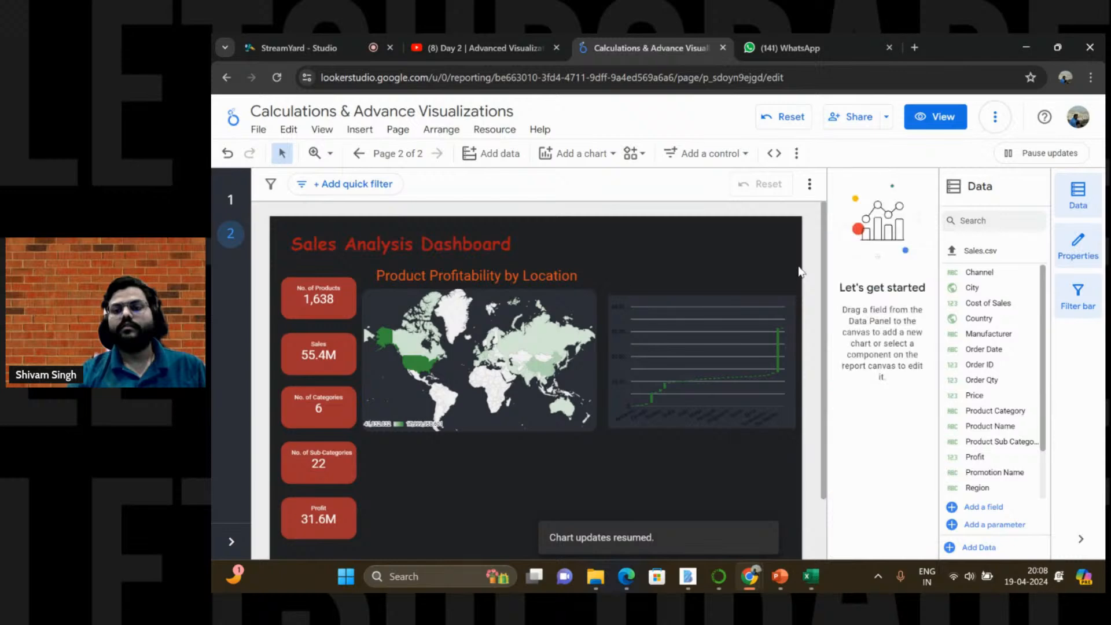
# Step: Change the waterfall chart's dimension from Country to Channel
pyautogui.click(718, 369)
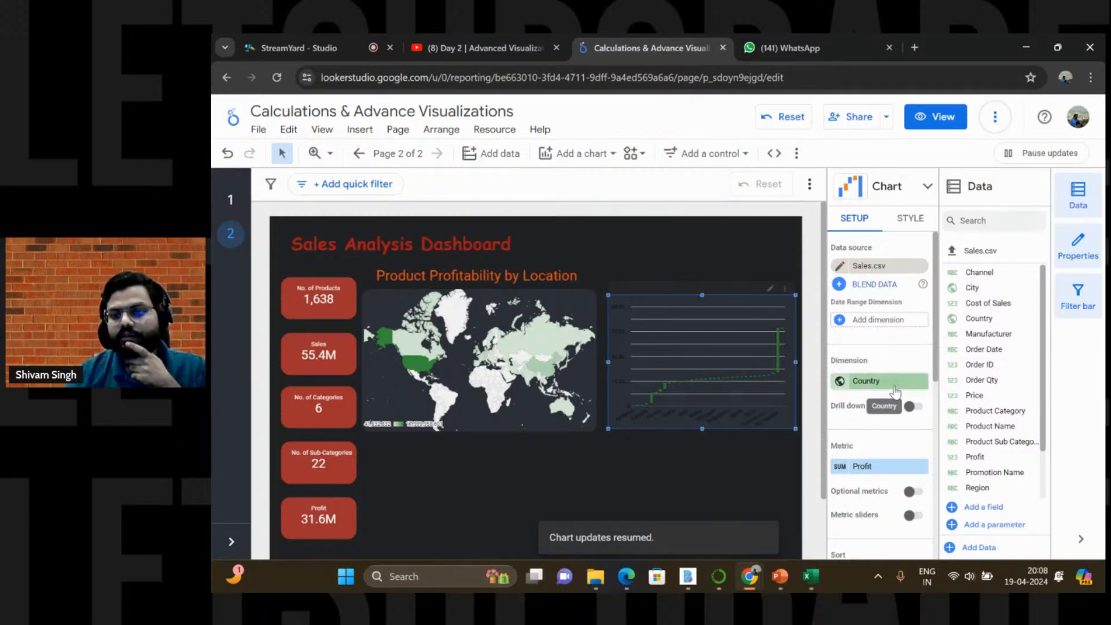
pyautogui.click(921, 388)
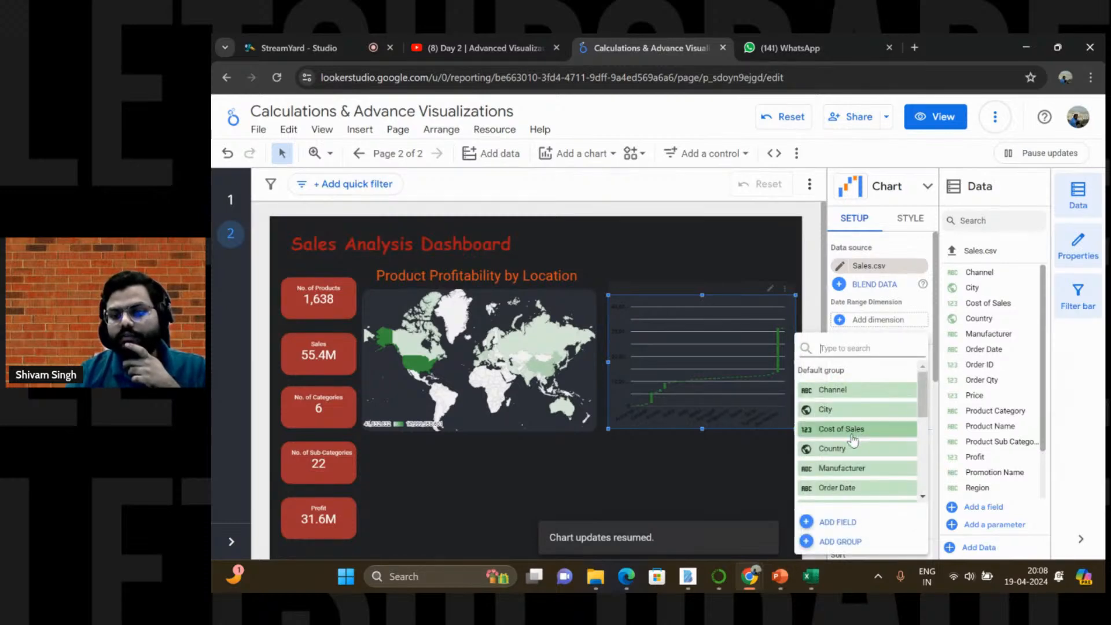
pyautogui.click(835, 391)
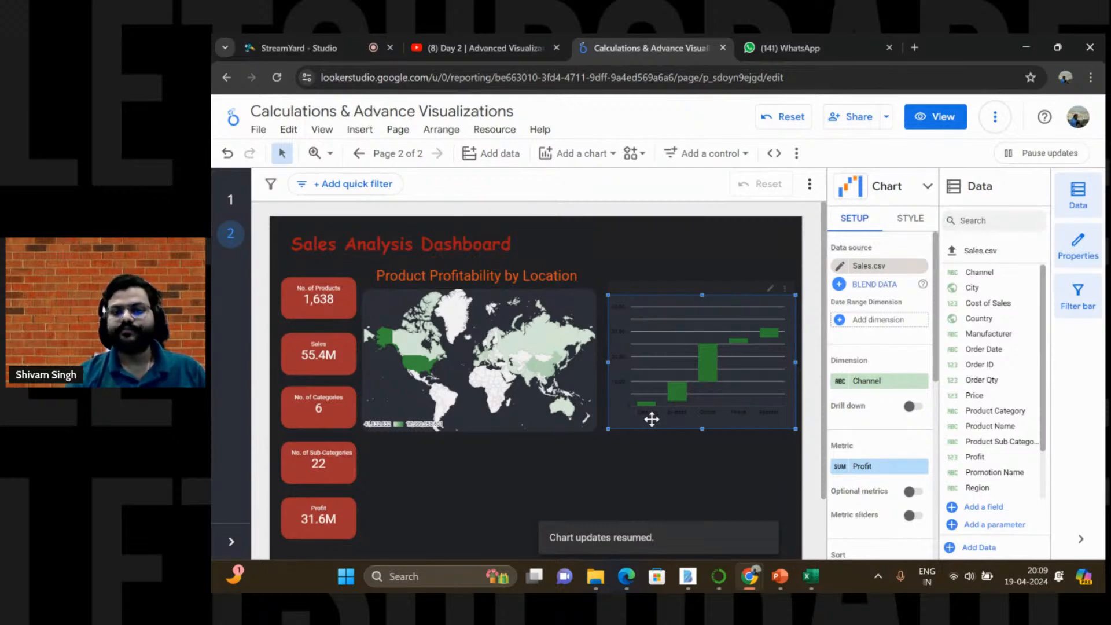
# Step: Set the fill colour of the waterfall chart's rising bars to dark purple
pyautogui.click(909, 227)
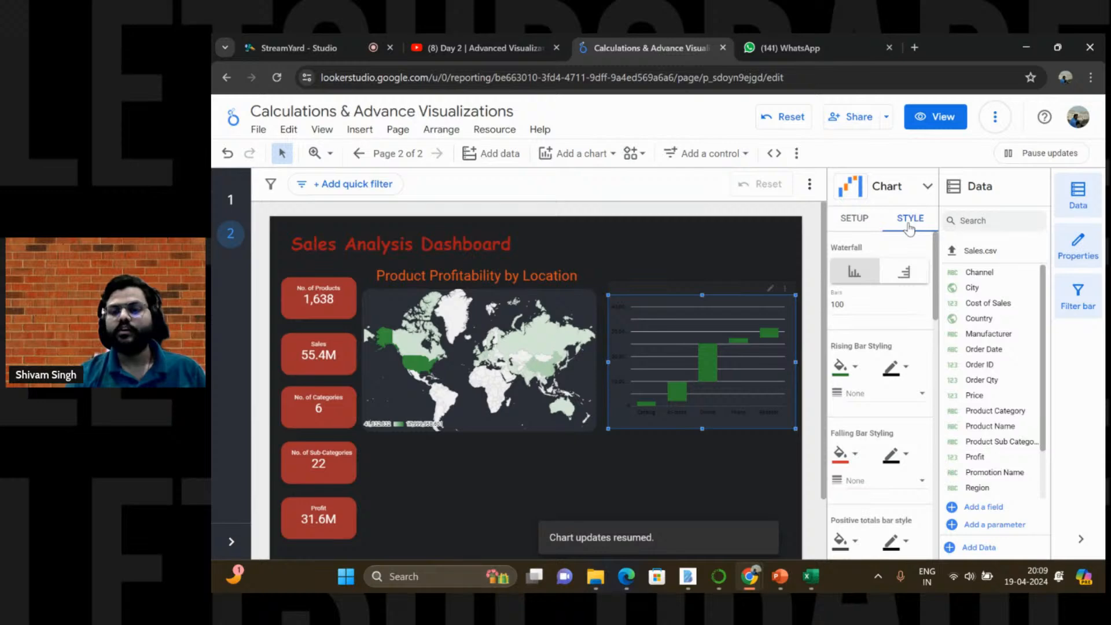
pyautogui.scroll(-1, 878, 311)
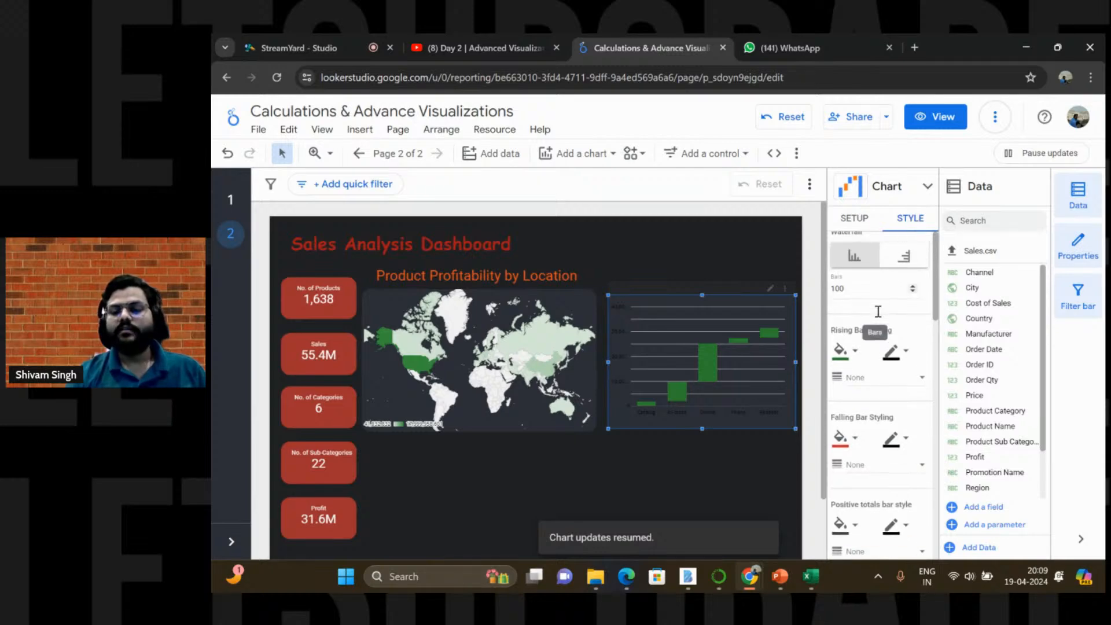
pyautogui.scroll(-2, 878, 311)
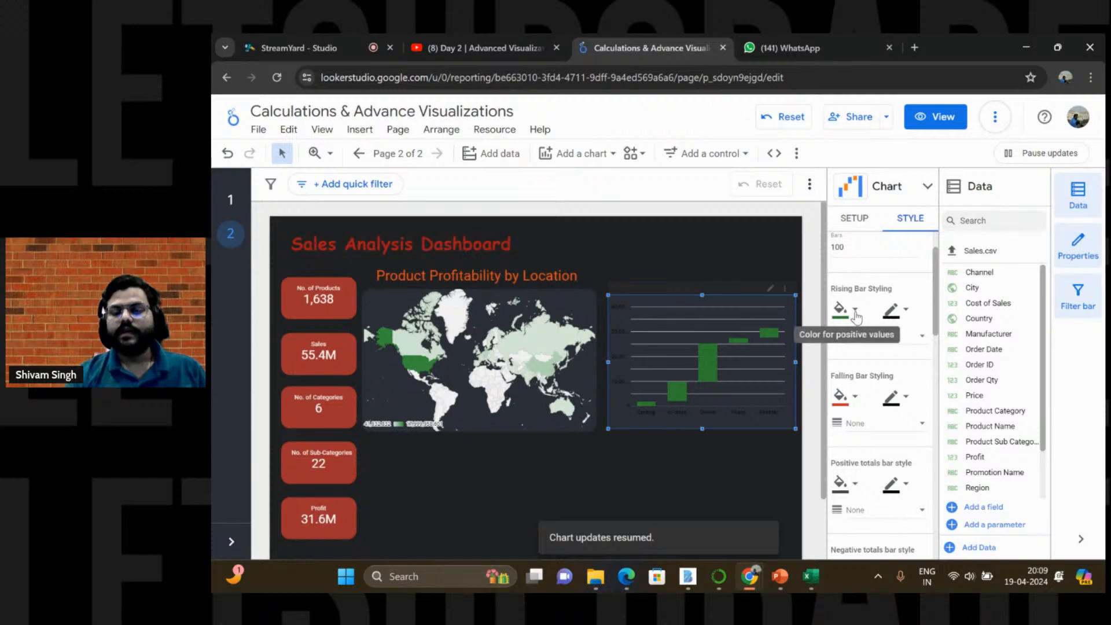
pyautogui.click(856, 315)
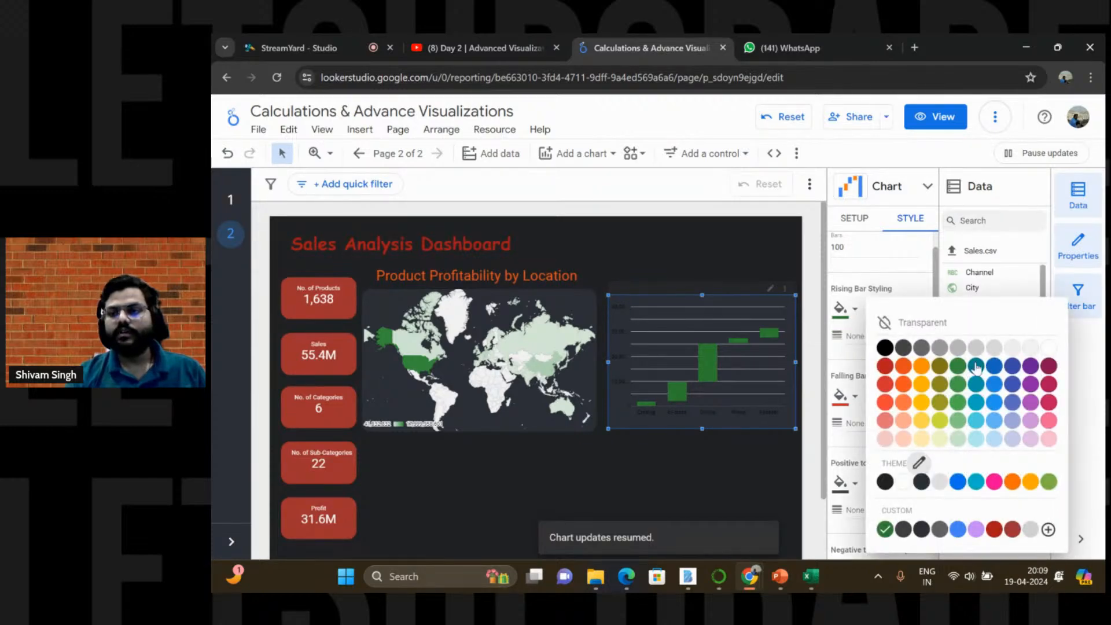
pyautogui.click(1031, 367)
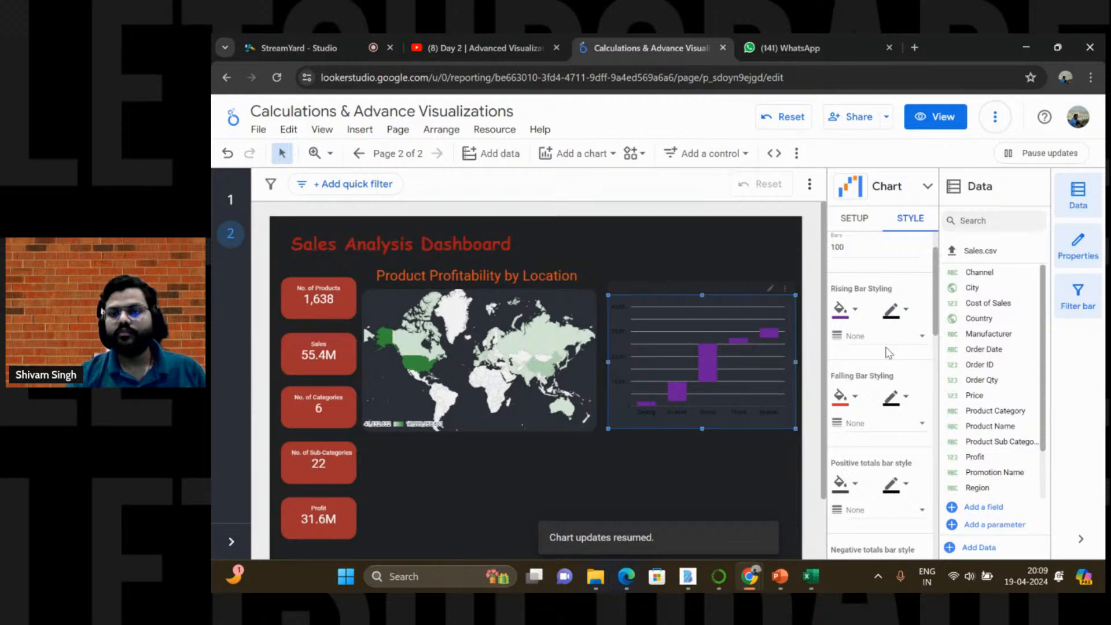
# Step: Set the waterfall chart's gridline colour to white
pyautogui.scroll(-5, 890, 353)
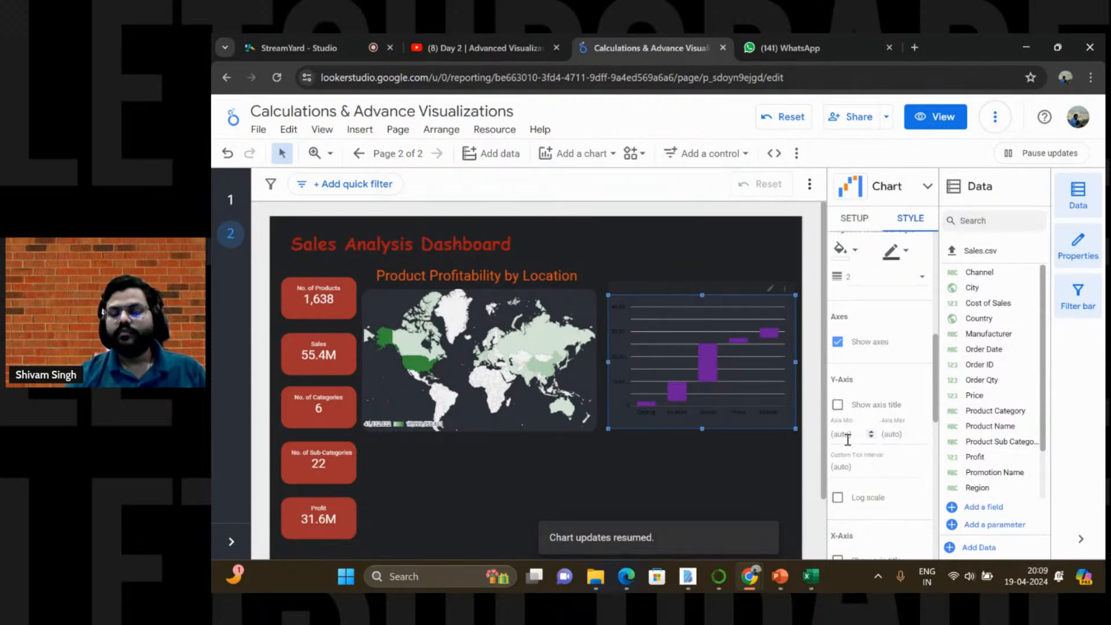
pyautogui.scroll(-1, 865, 458)
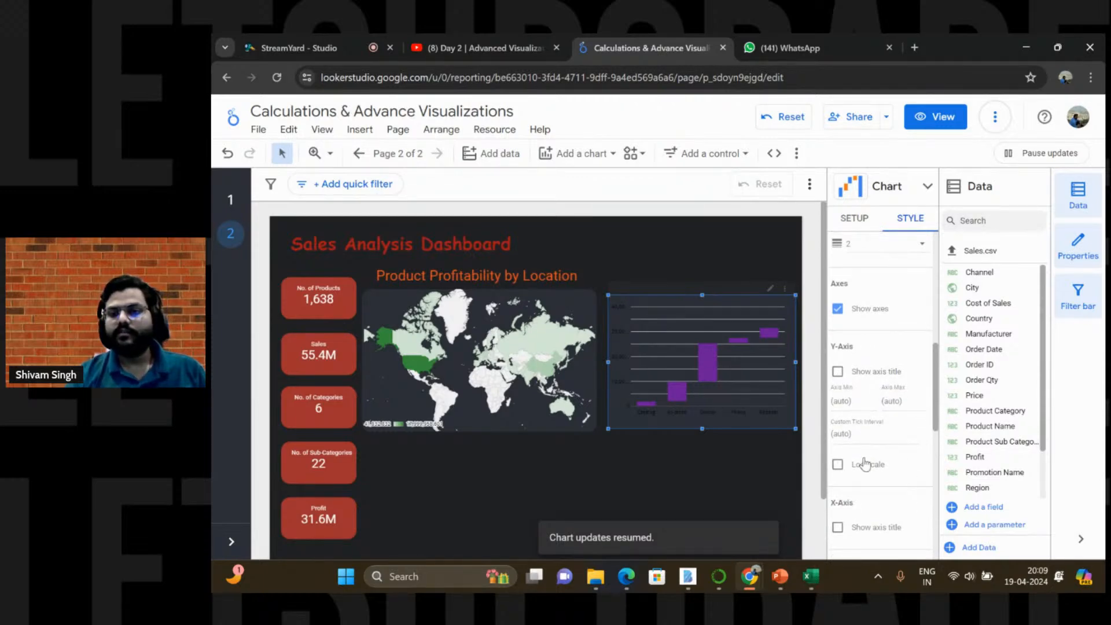
pyautogui.scroll(-3, 865, 464)
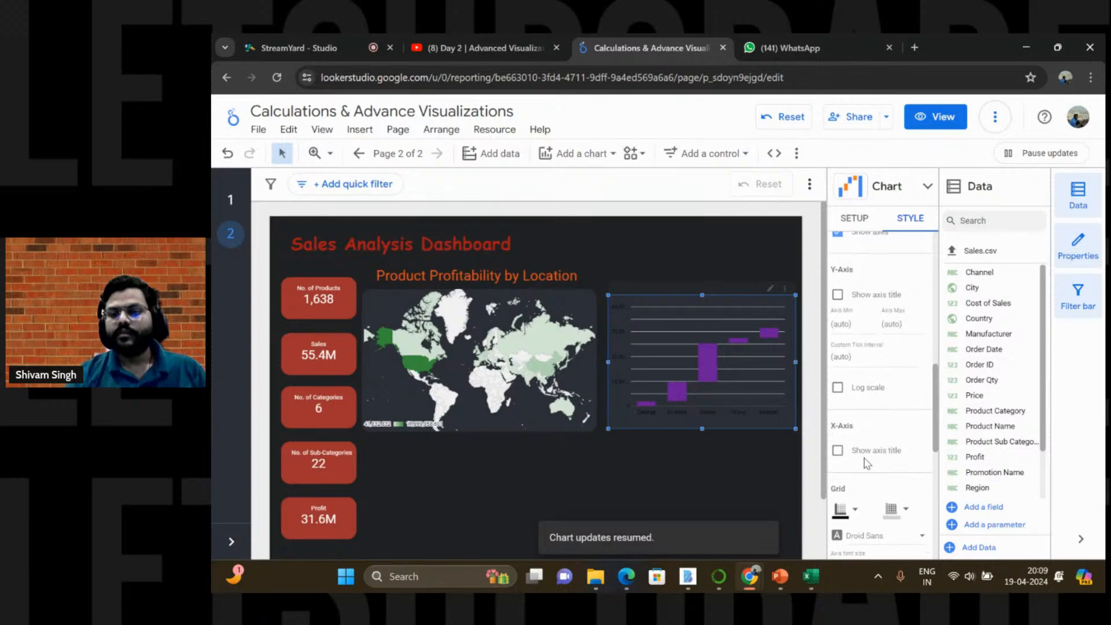
pyautogui.scroll(-3, 865, 458)
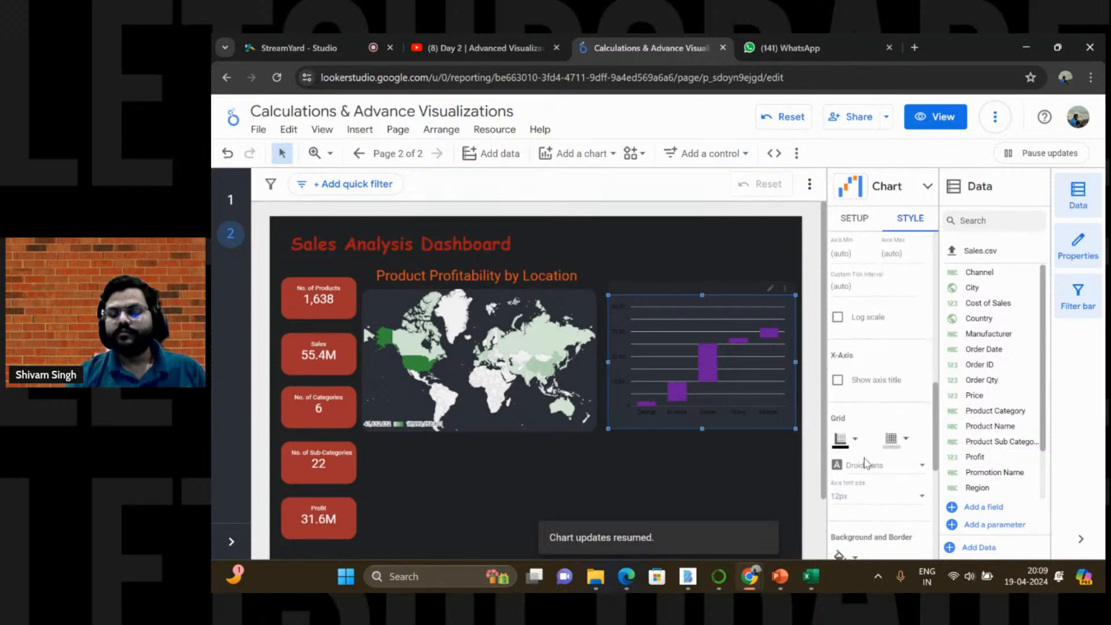
pyautogui.click(907, 441)
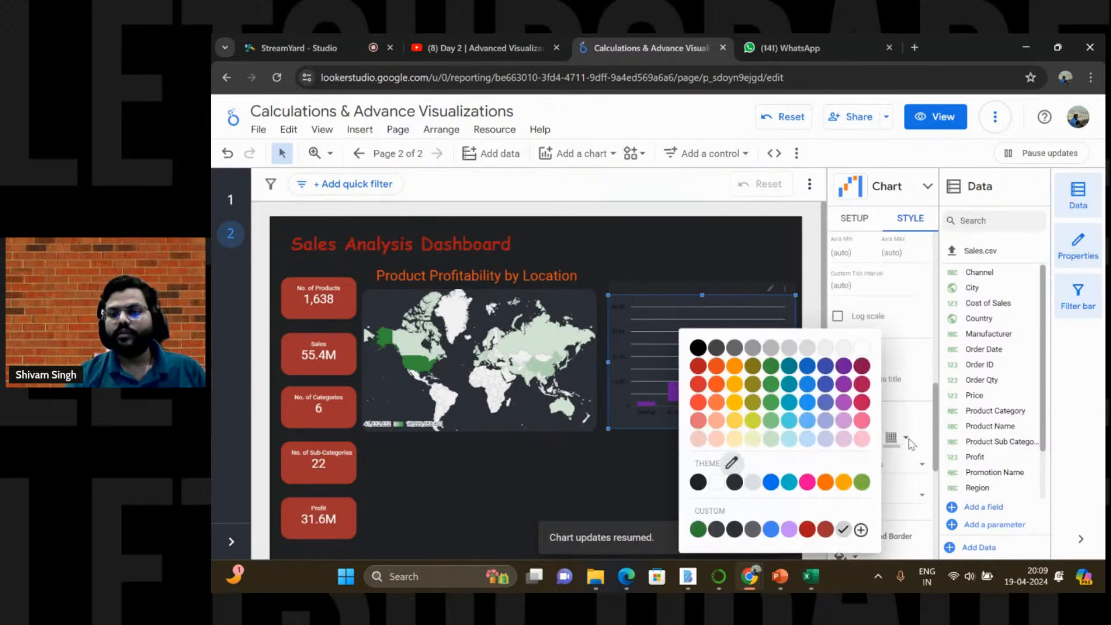
pyautogui.click(863, 350)
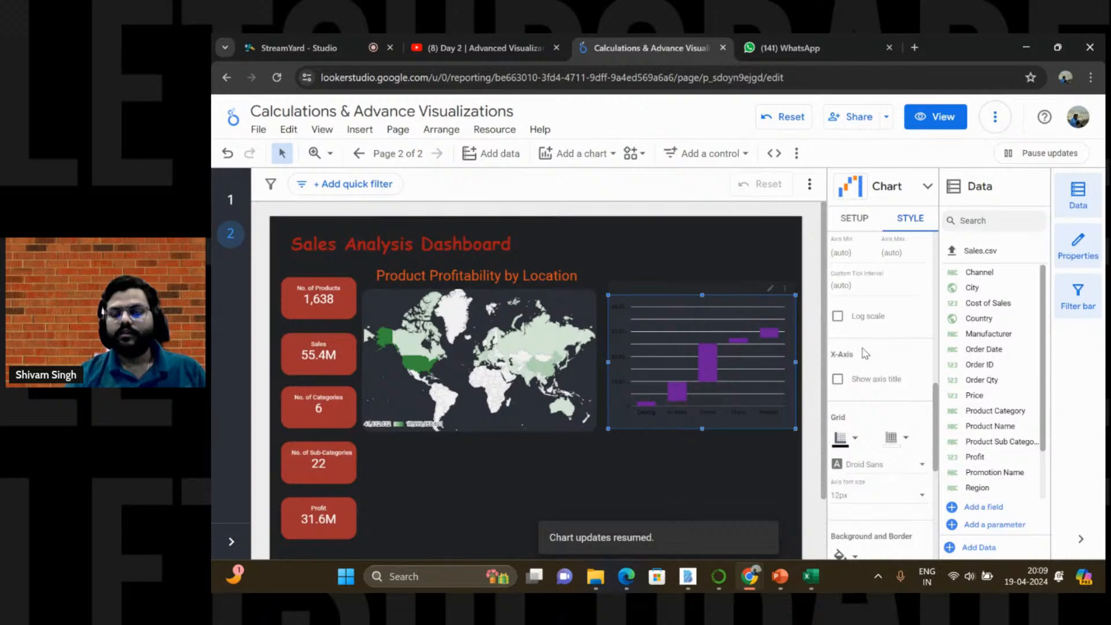
# Step: Set the waterfall chart's axis colour to white
pyautogui.click(856, 441)
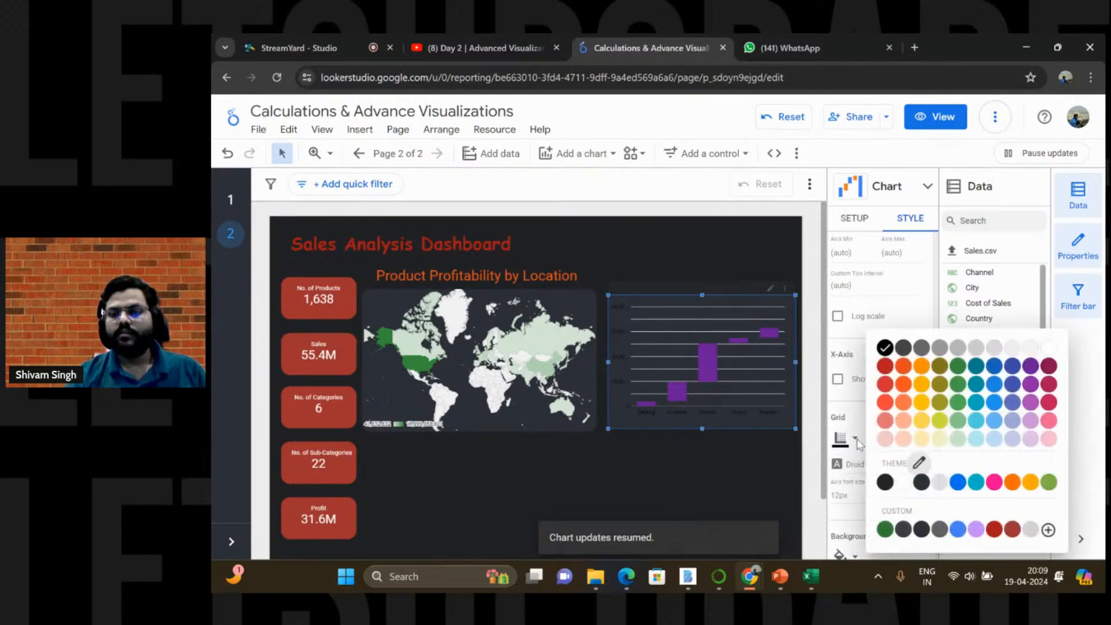
pyautogui.click(1050, 348)
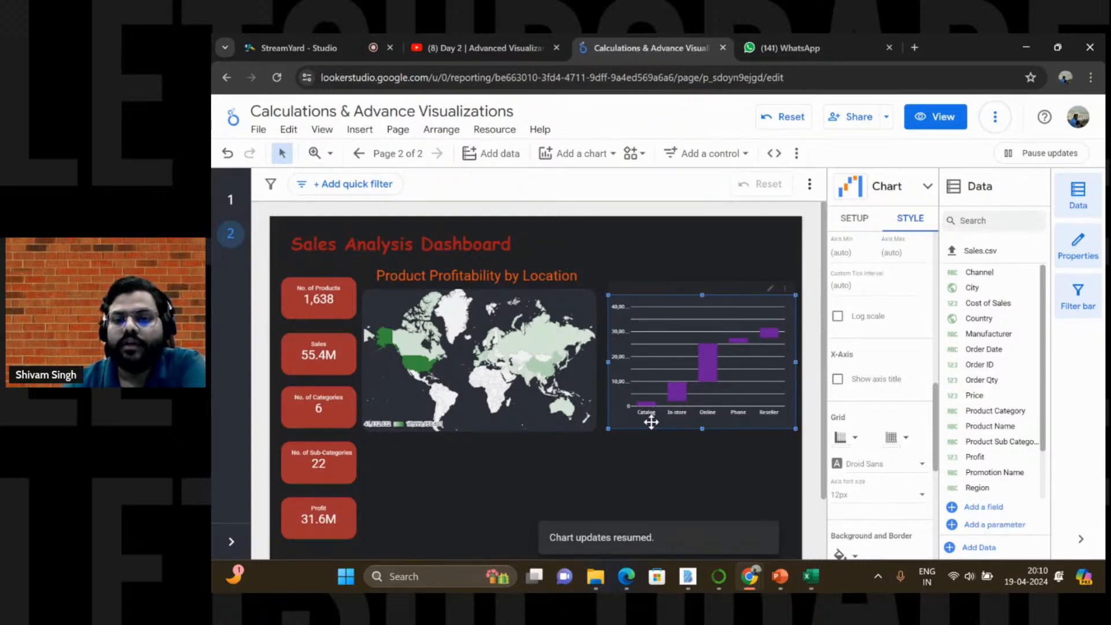
pyautogui.moveTo(649, 400)
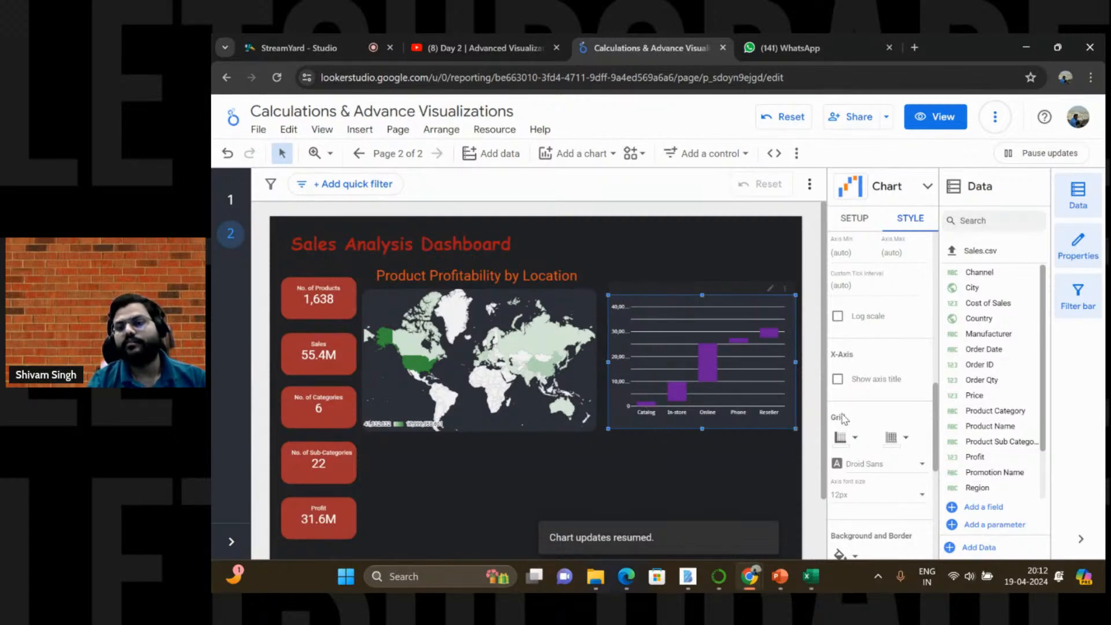
# Step: Try a light grey colour for the waterfall chart's gridlines
pyautogui.scroll(-3, 871, 405)
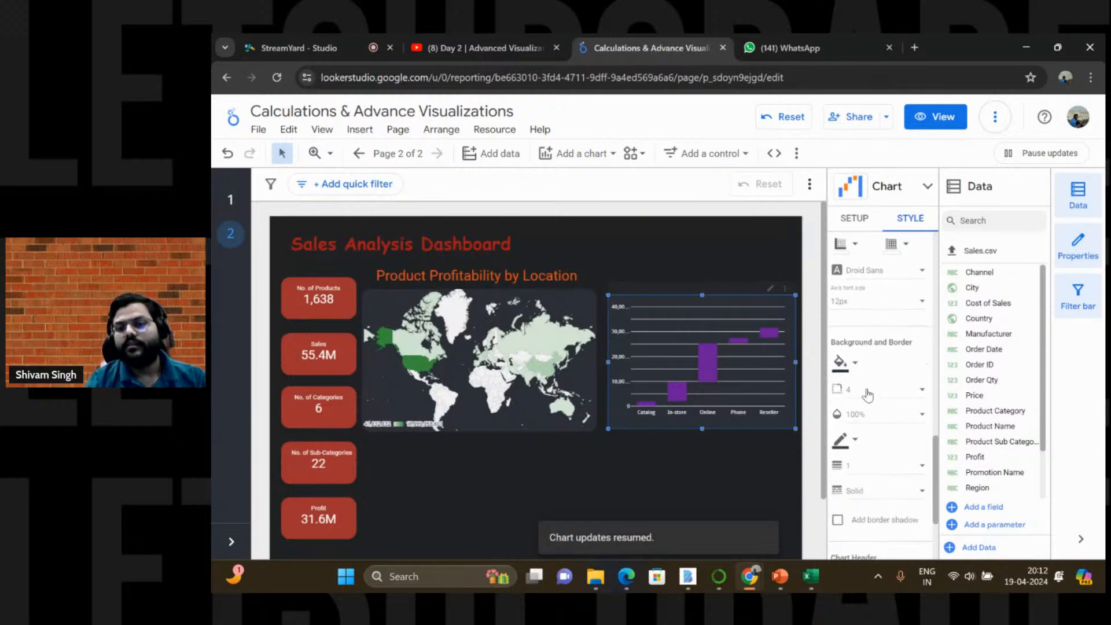
pyautogui.scroll(-1, 868, 396)
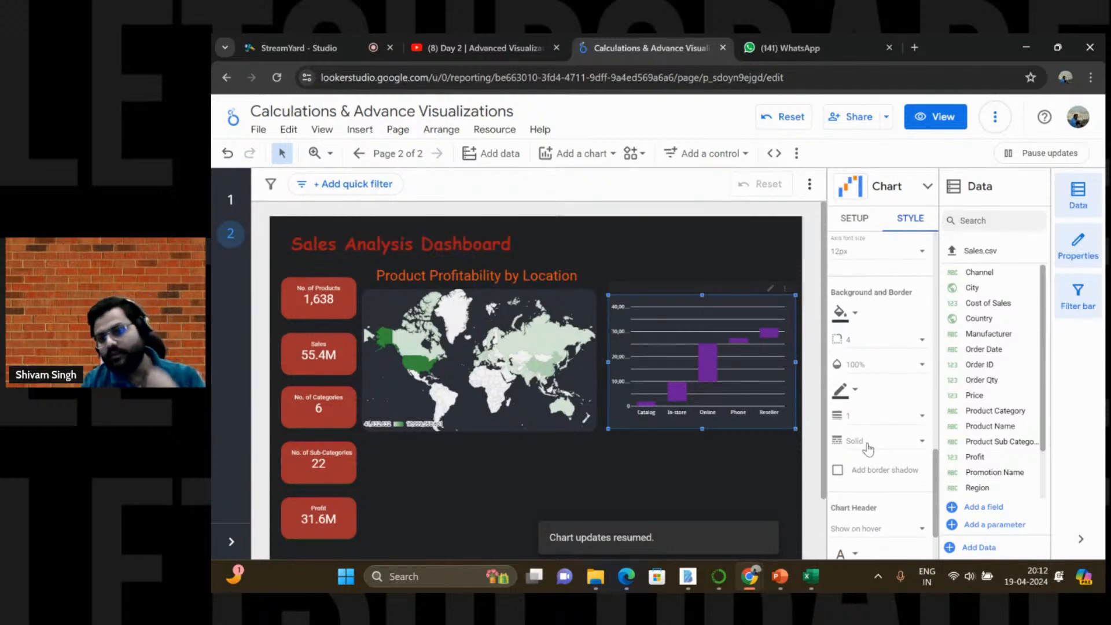
pyautogui.scroll(-2, 869, 448)
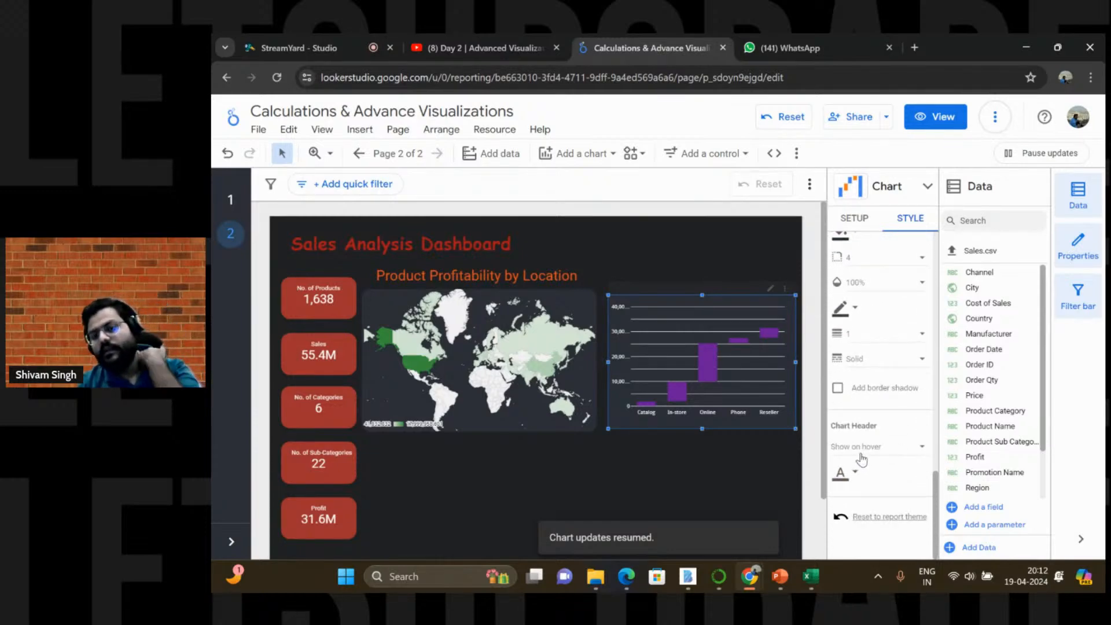
pyautogui.scroll(2, 865, 457)
pyautogui.scroll(3, 863, 459)
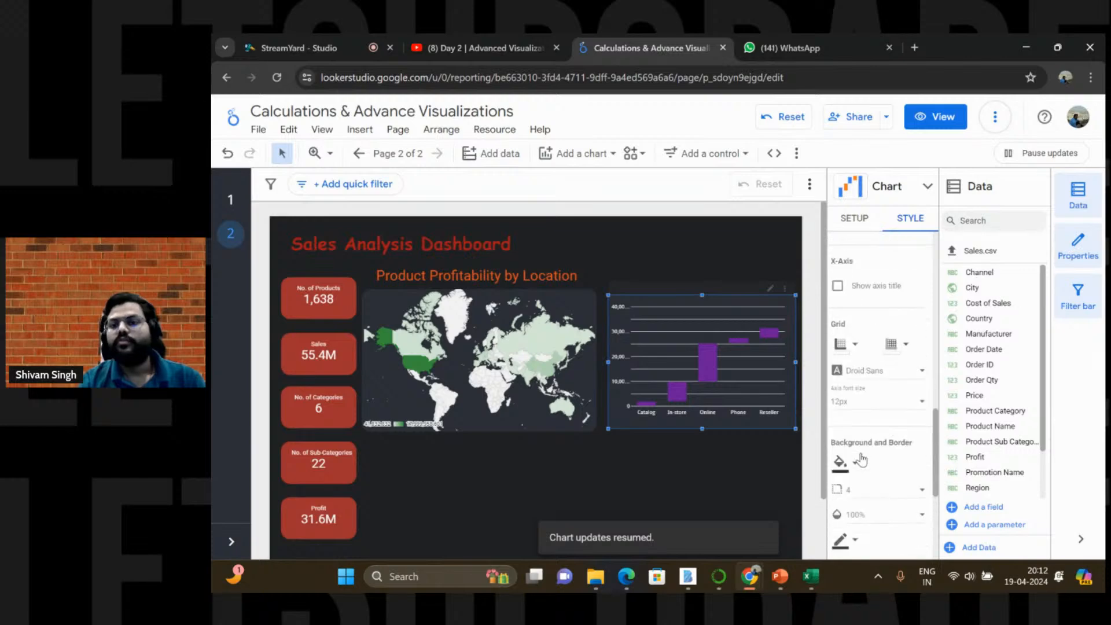
pyautogui.click(907, 346)
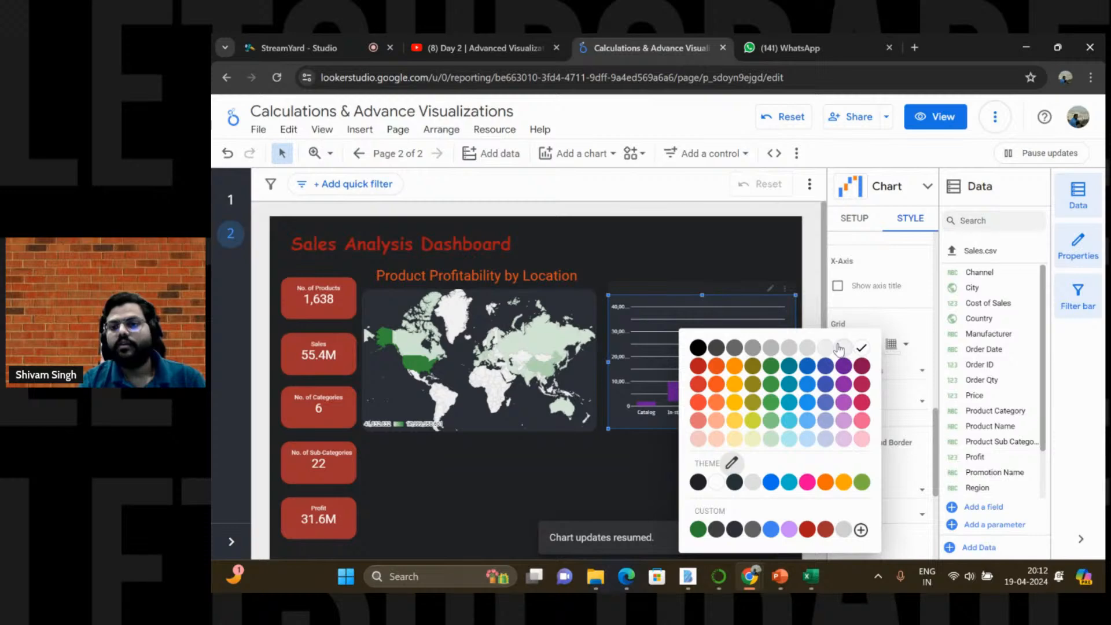
pyautogui.click(827, 348)
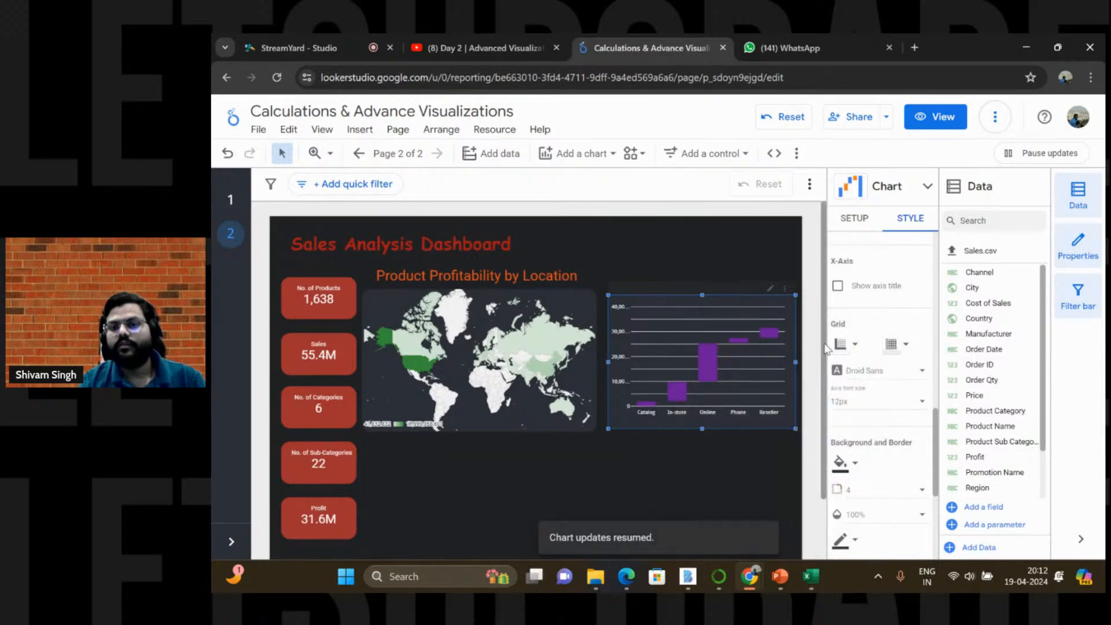
# Step: Set the waterfall chart's gridline colour to dark grey so the lines blend into the background
pyautogui.click(907, 348)
pyautogui.click(906, 347)
pyautogui.click(907, 347)
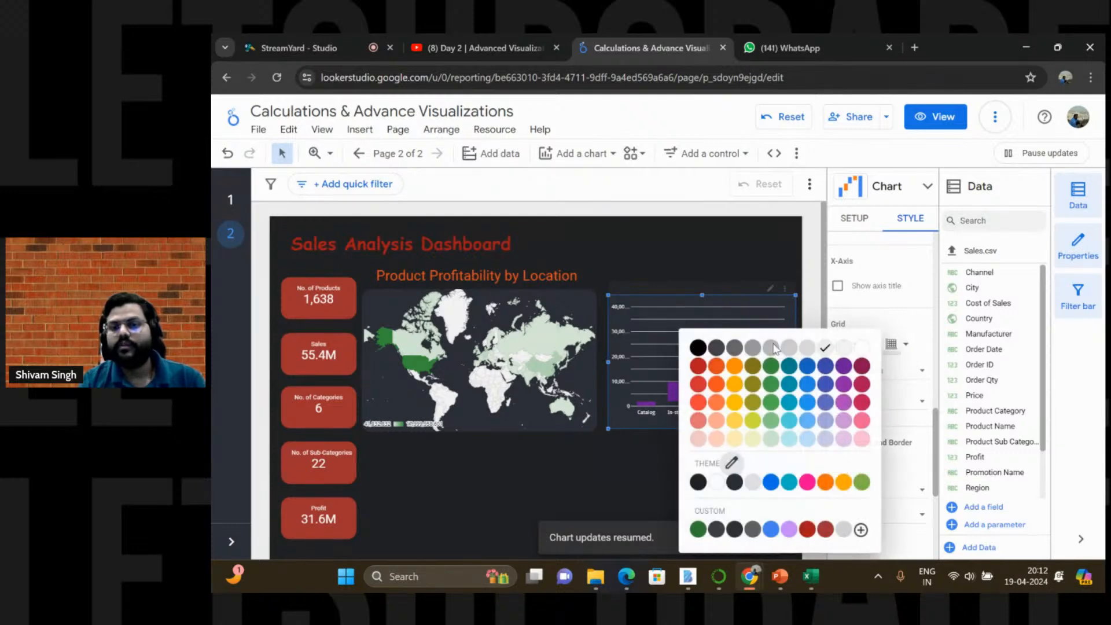
pyautogui.click(719, 350)
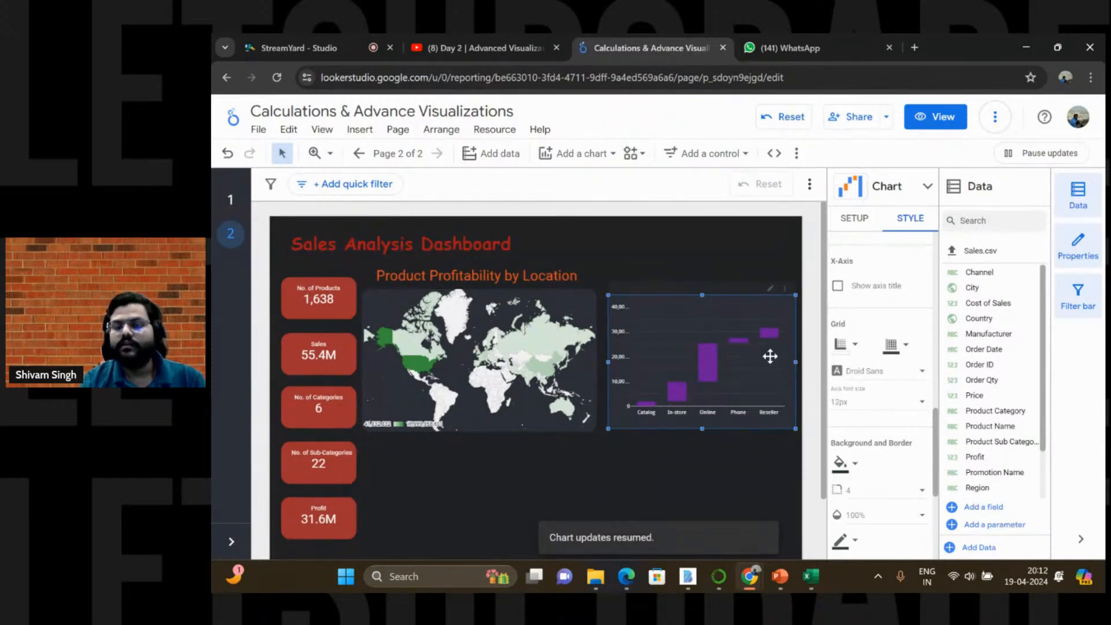
# Step: Try showing the waterfall chart's Y-axis title and hide it again
pyautogui.scroll(2, 906, 372)
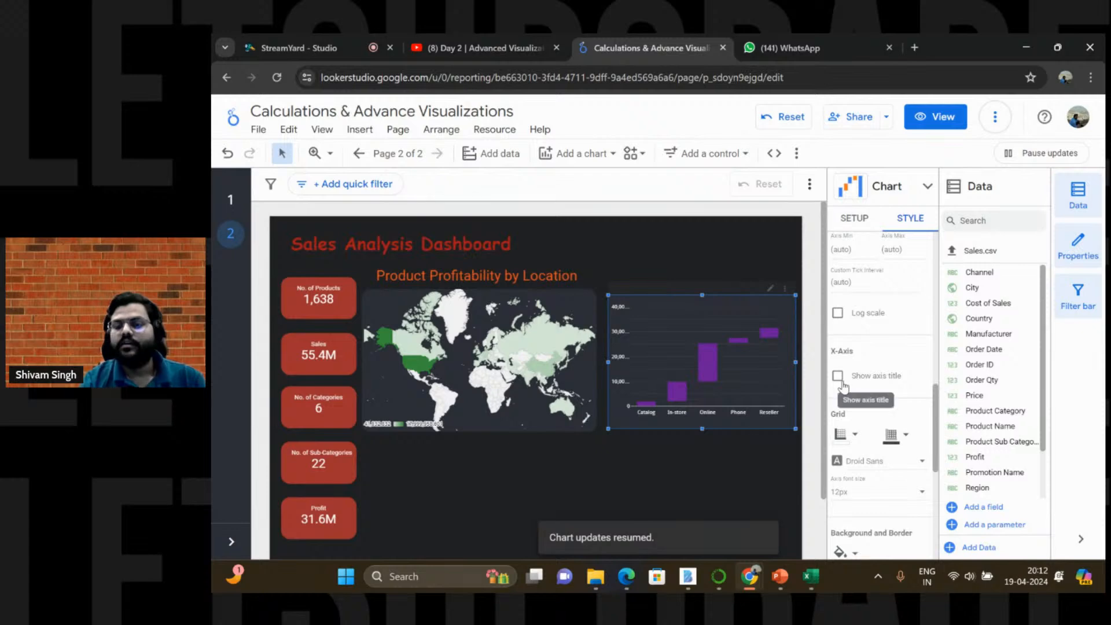
pyautogui.scroll(3, 837, 385)
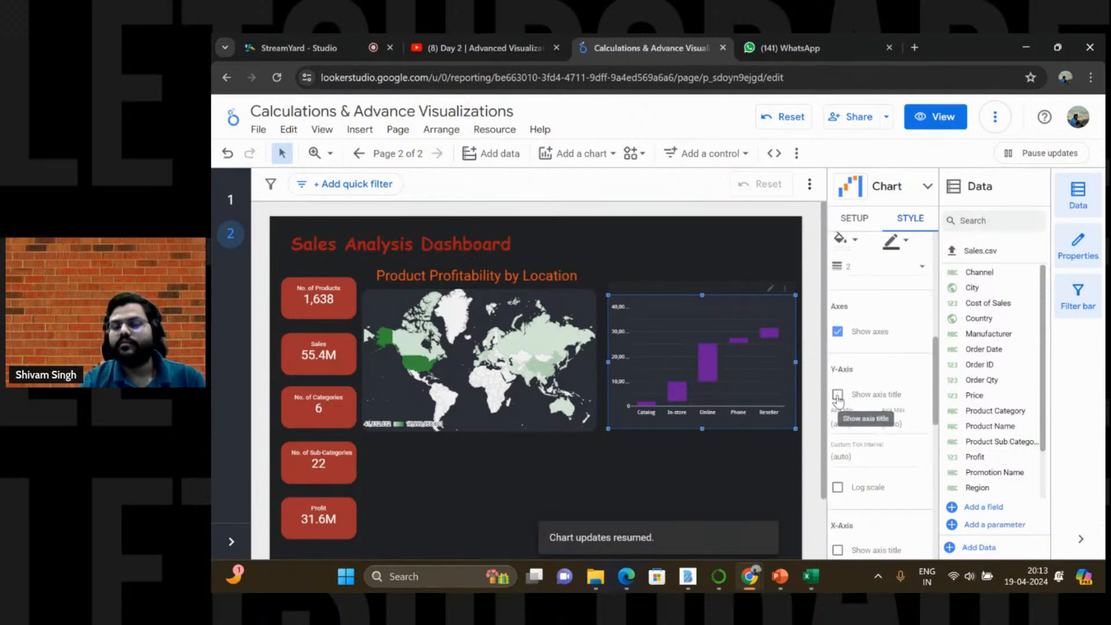
pyautogui.click(838, 397)
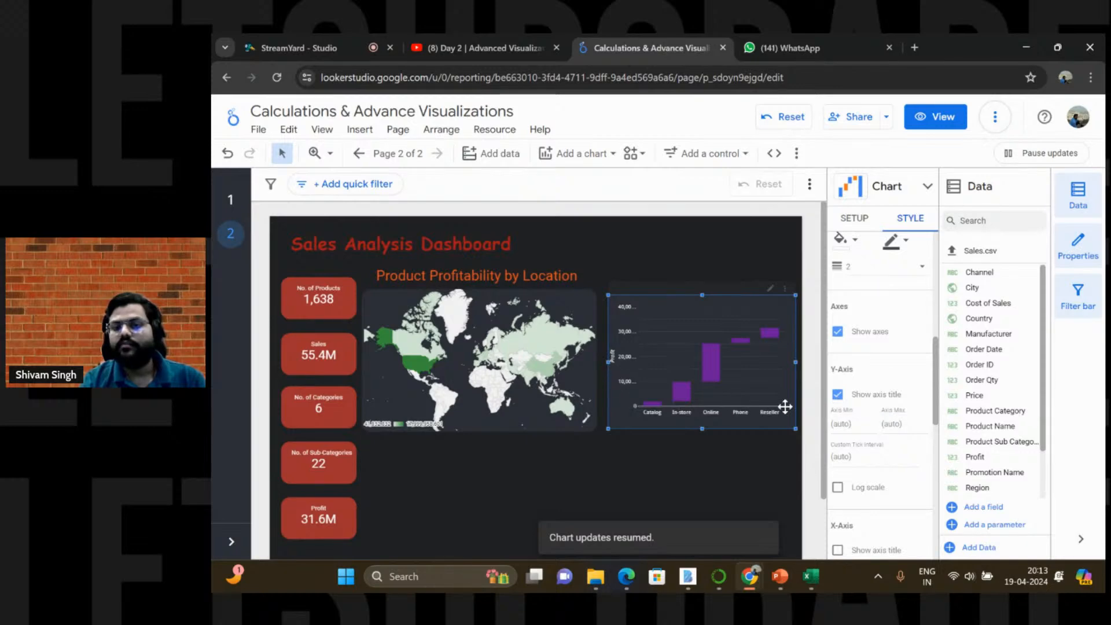
pyautogui.click(838, 397)
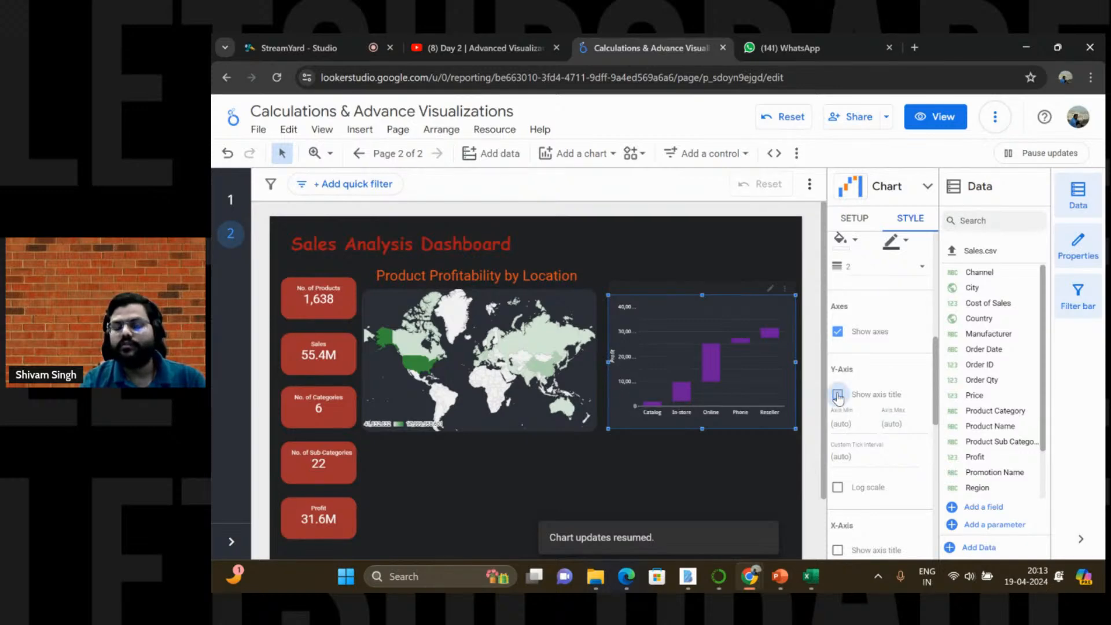
# Step: Review the waterfall chart's axis settings and the fill, stroke colour and stroke weight options for its totals and falling bars
pyautogui.scroll(-1, 880, 385)
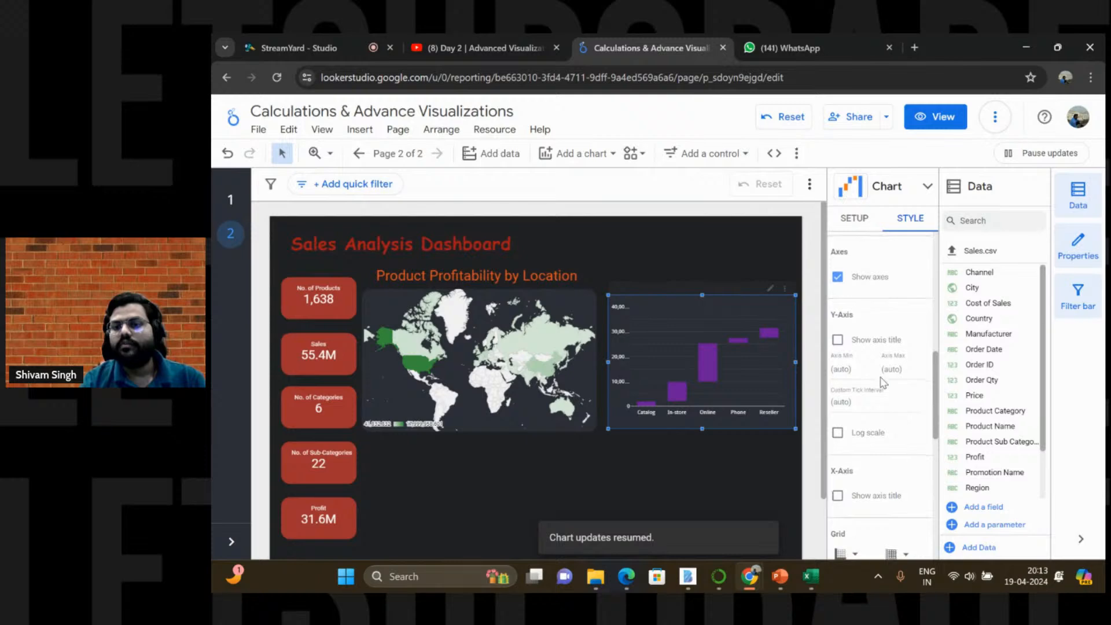
pyautogui.scroll(-1, 882, 380)
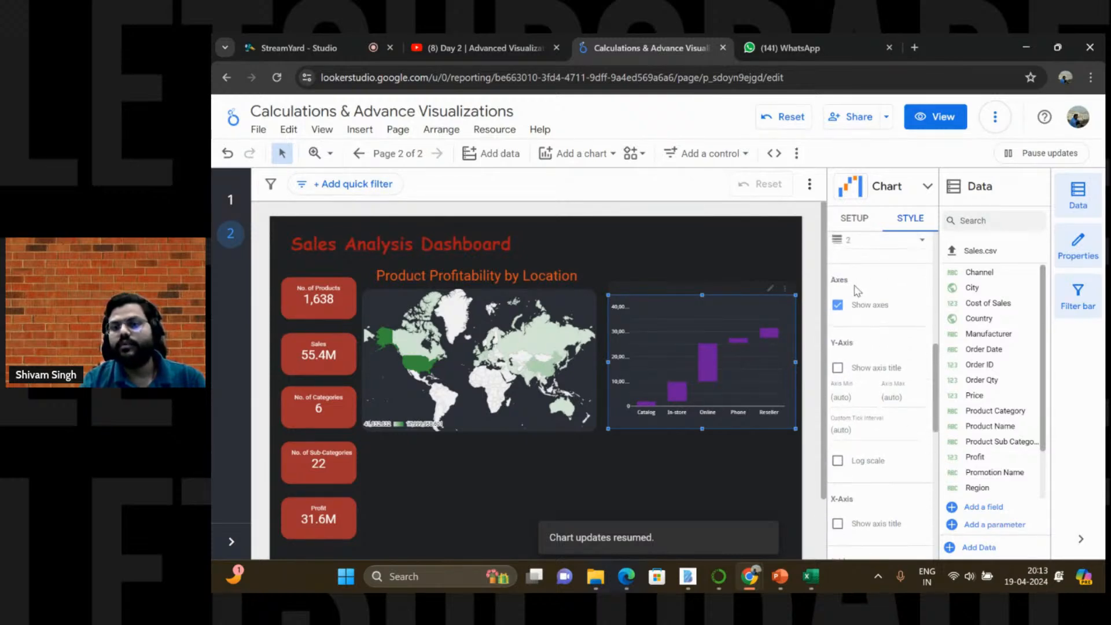
pyautogui.scroll(1, 930, 300)
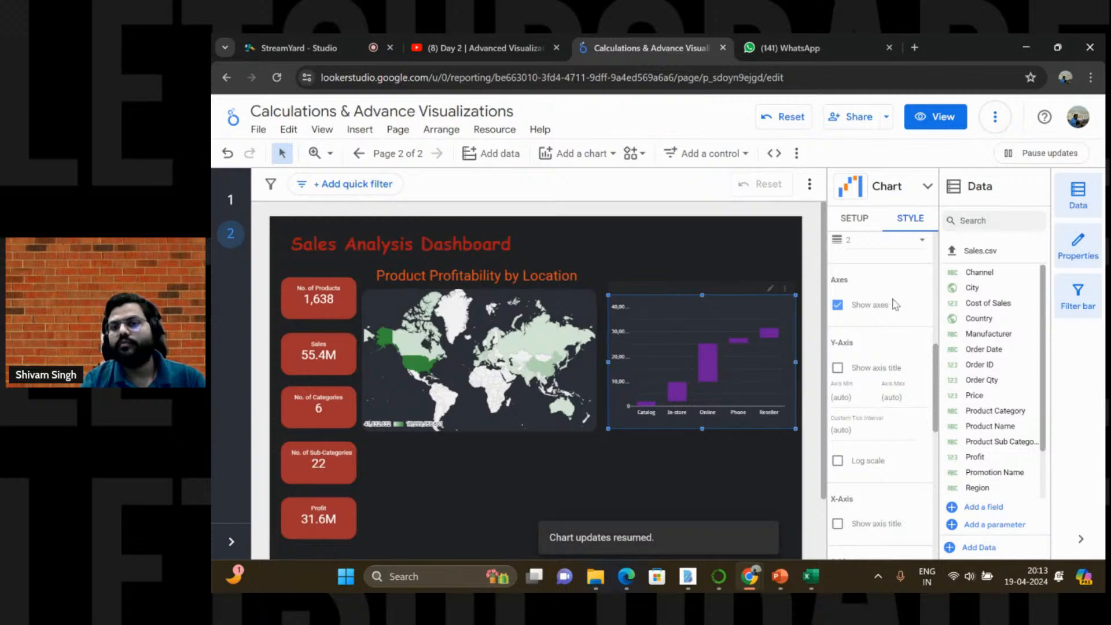
pyautogui.scroll(3, 880, 306)
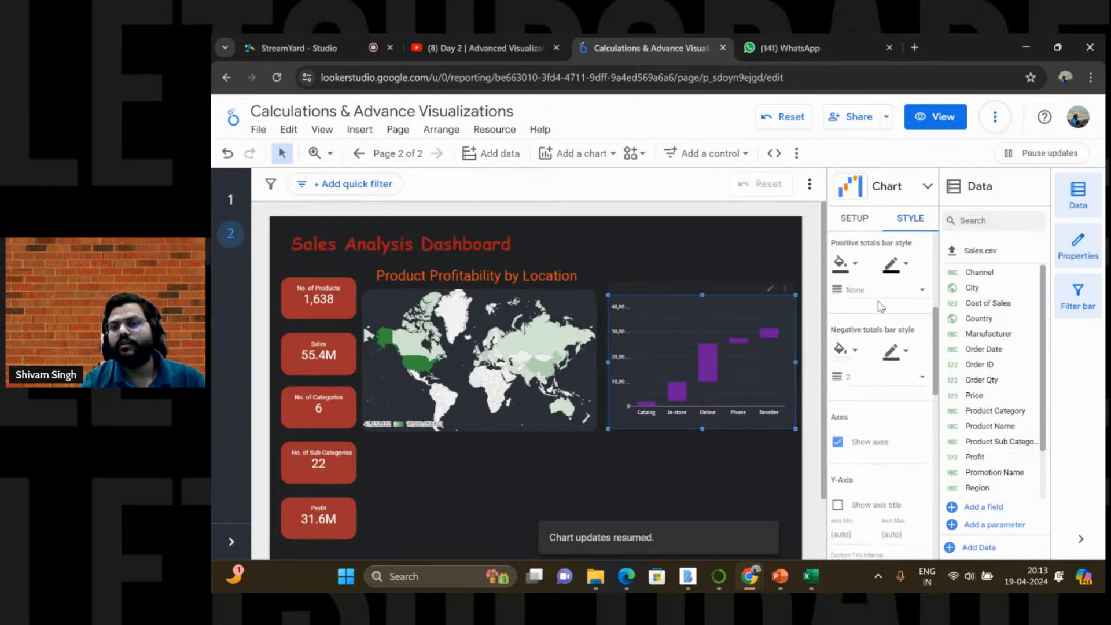
pyautogui.click(881, 379)
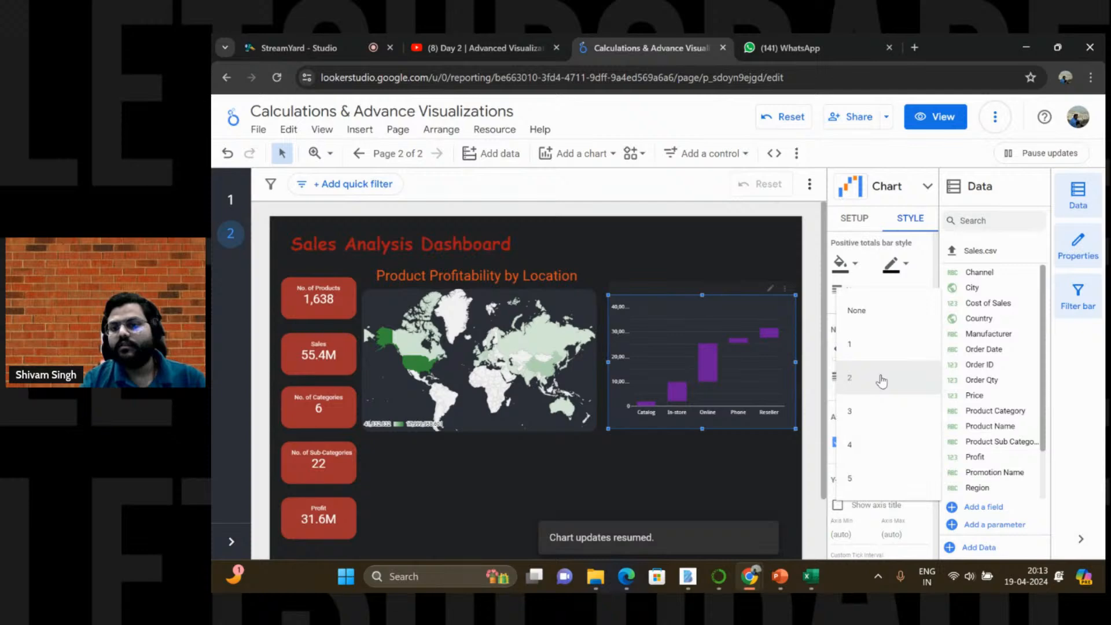
pyautogui.click(881, 379)
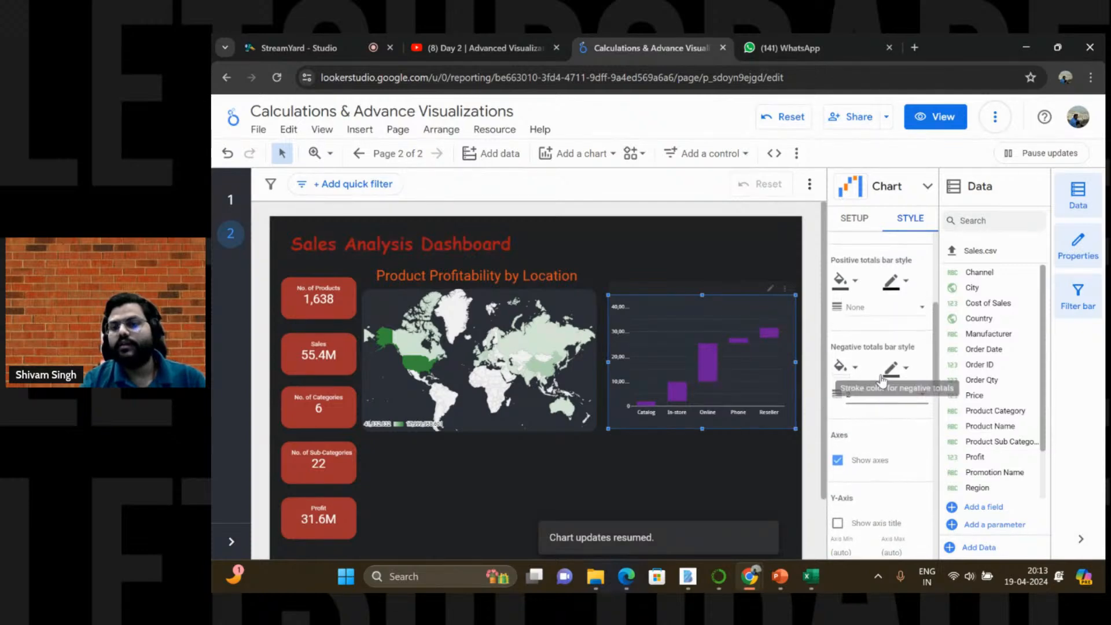
pyautogui.scroll(1, 882, 380)
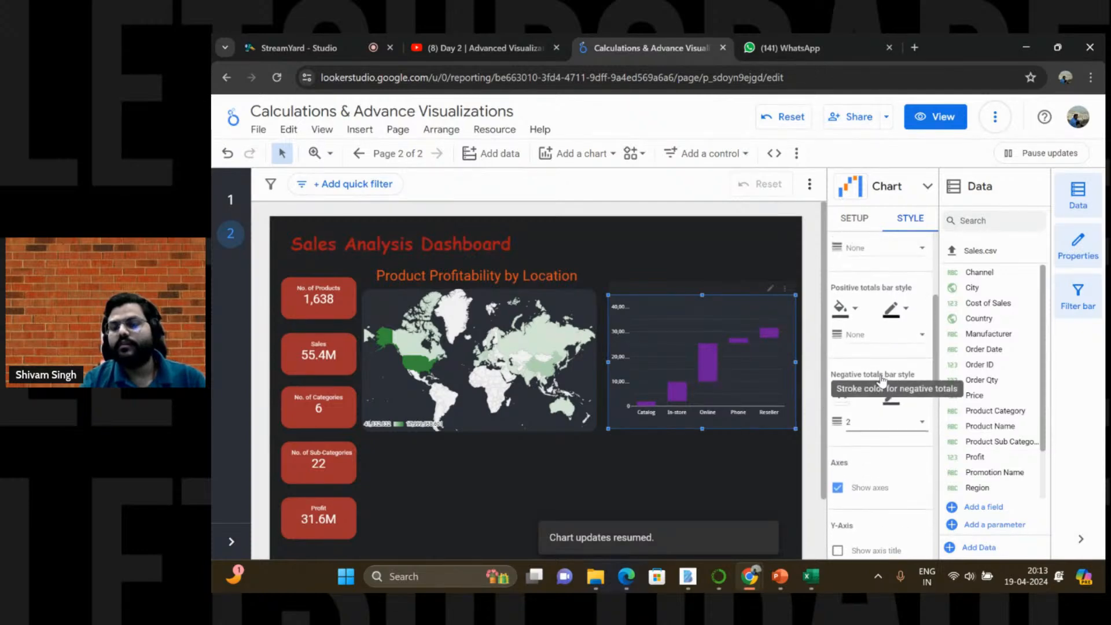
pyautogui.click(860, 314)
pyautogui.click(859, 313)
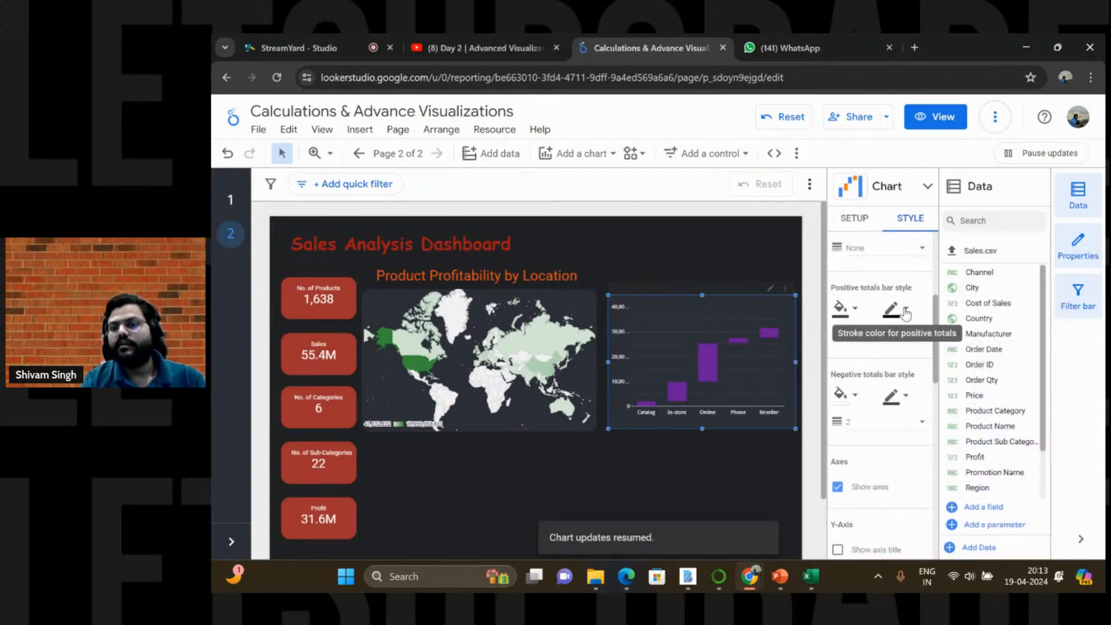
pyautogui.scroll(2, 903, 318)
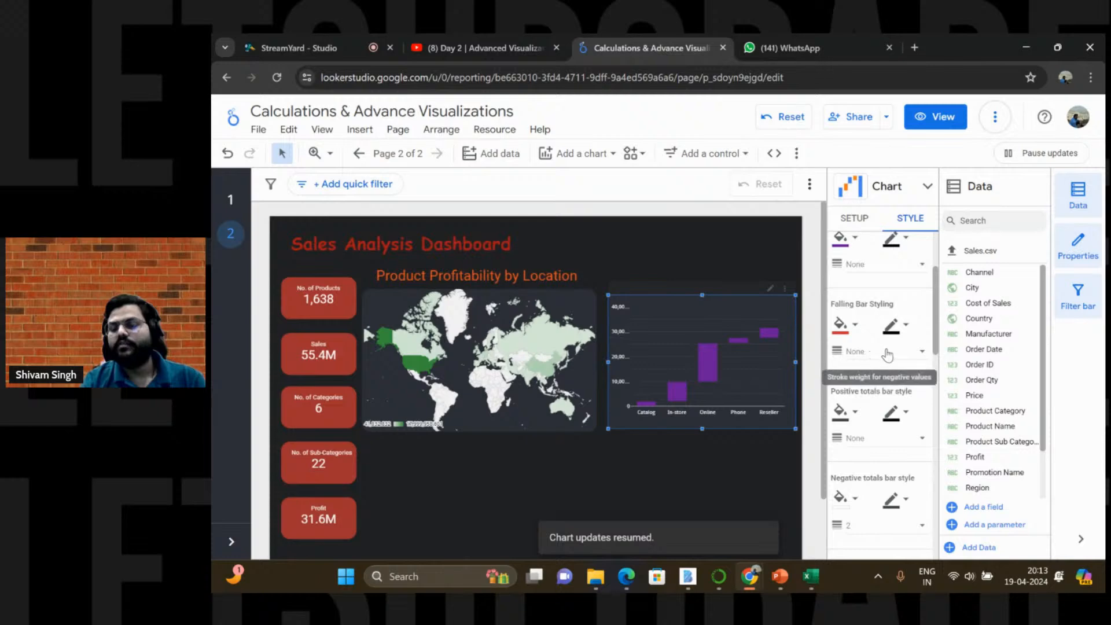
pyautogui.click(908, 326)
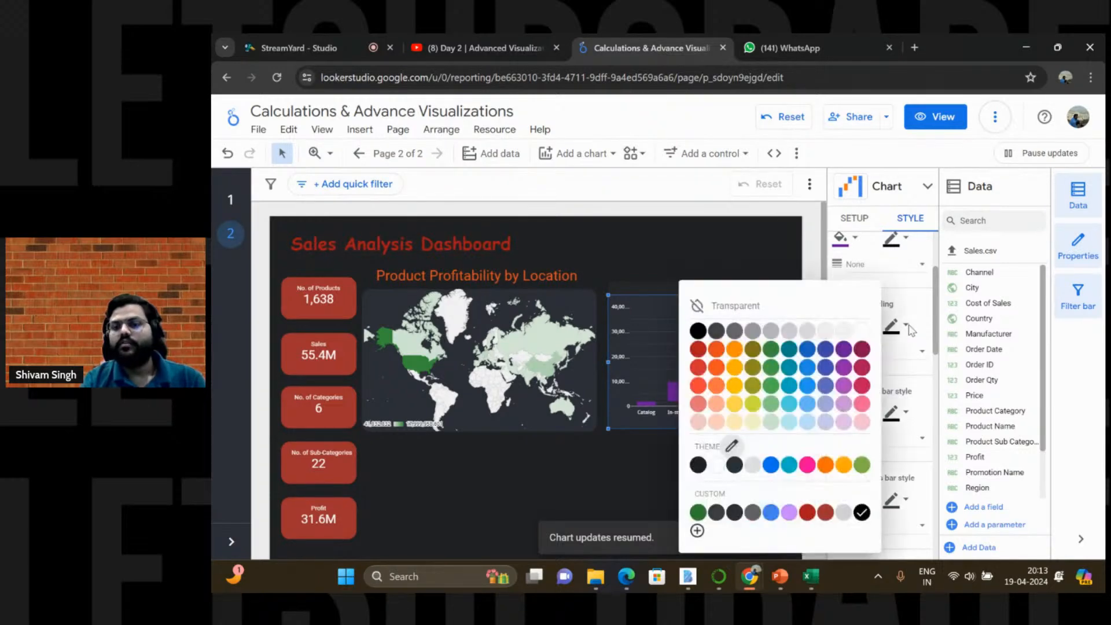
pyautogui.click(908, 327)
pyautogui.click(688, 467)
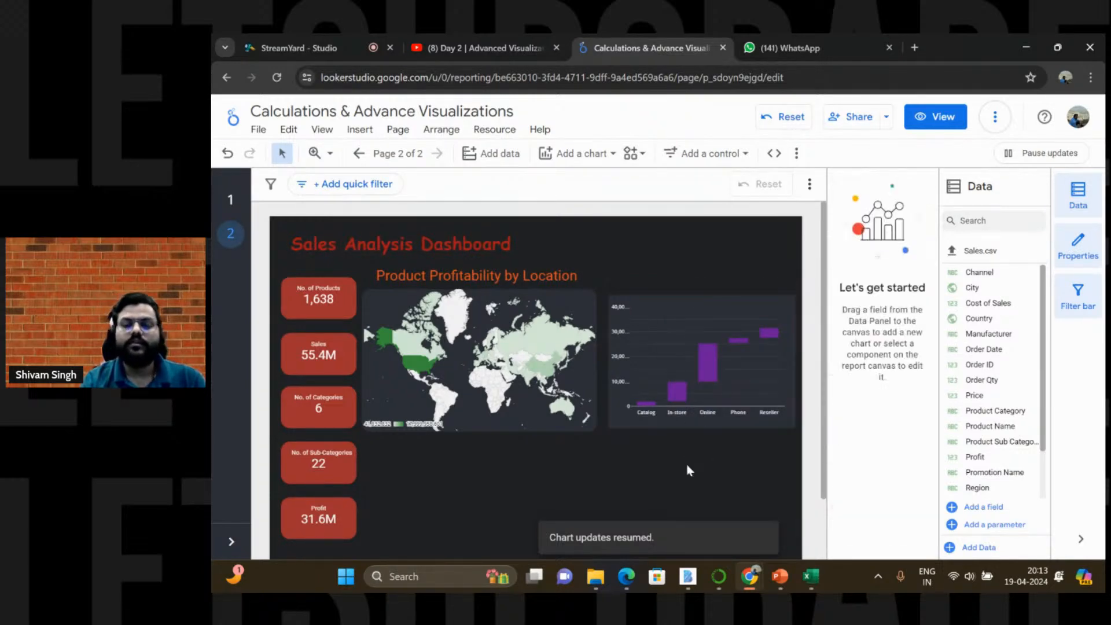
# Step: Set the border radius of the waterfall chart's background to 20
pyautogui.click(727, 421)
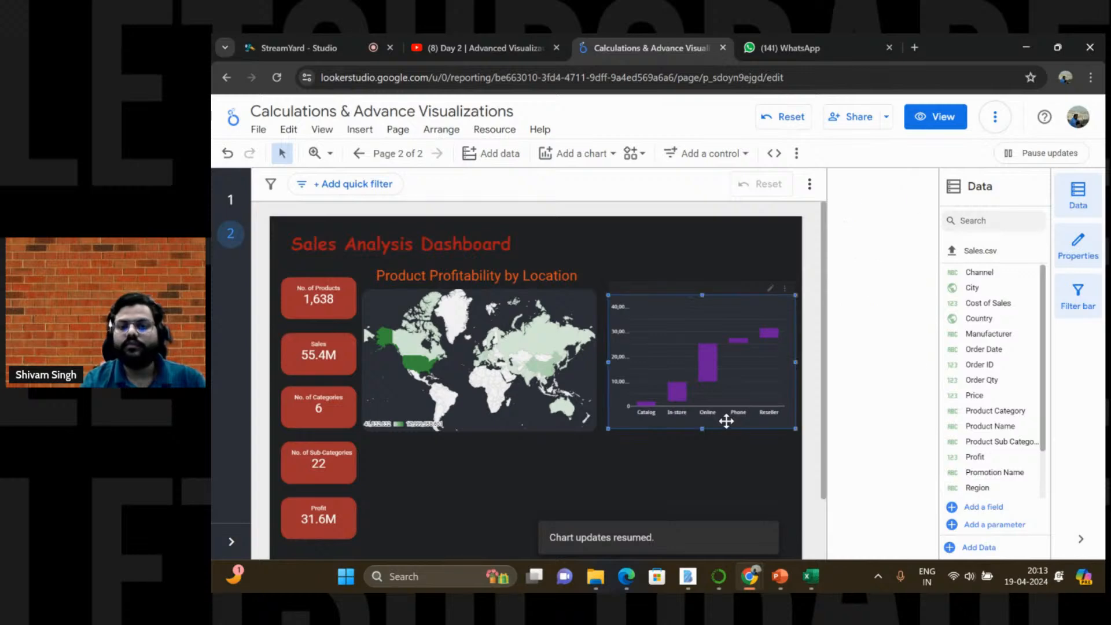
pyautogui.scroll(-1, 881, 423)
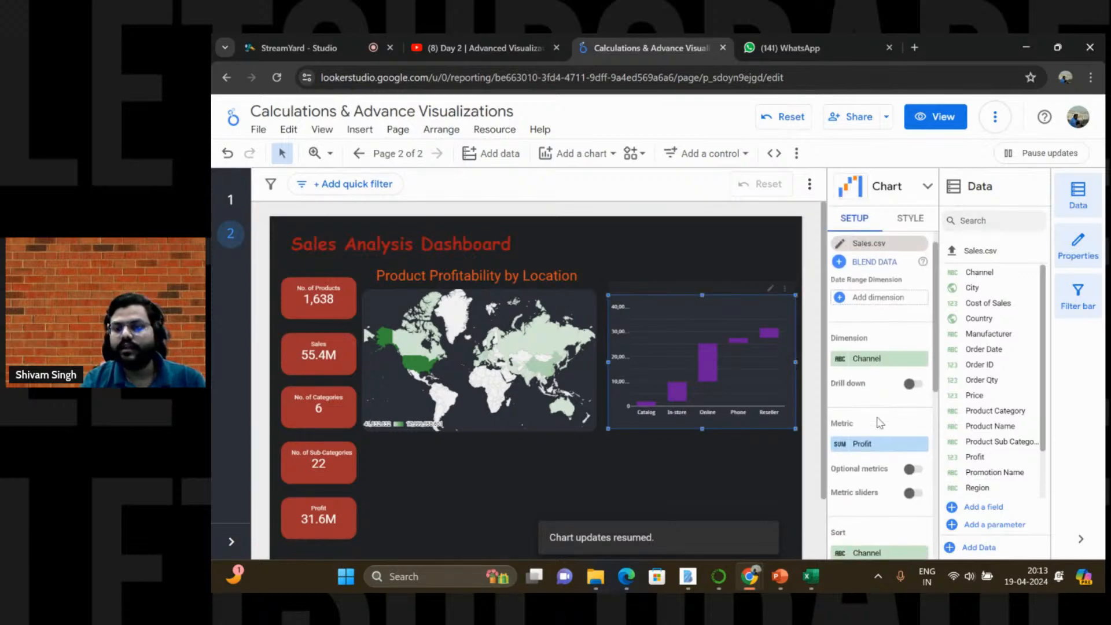
pyautogui.scroll(1, 881, 424)
pyautogui.click(910, 230)
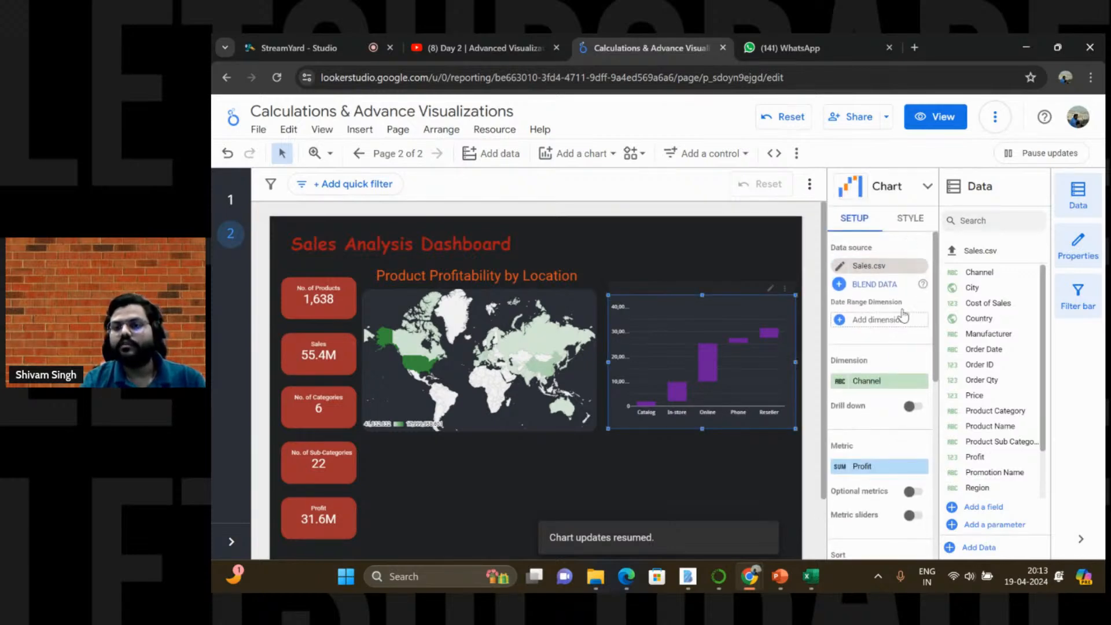
pyautogui.scroll(-1, 880, 402)
pyautogui.scroll(1, 880, 402)
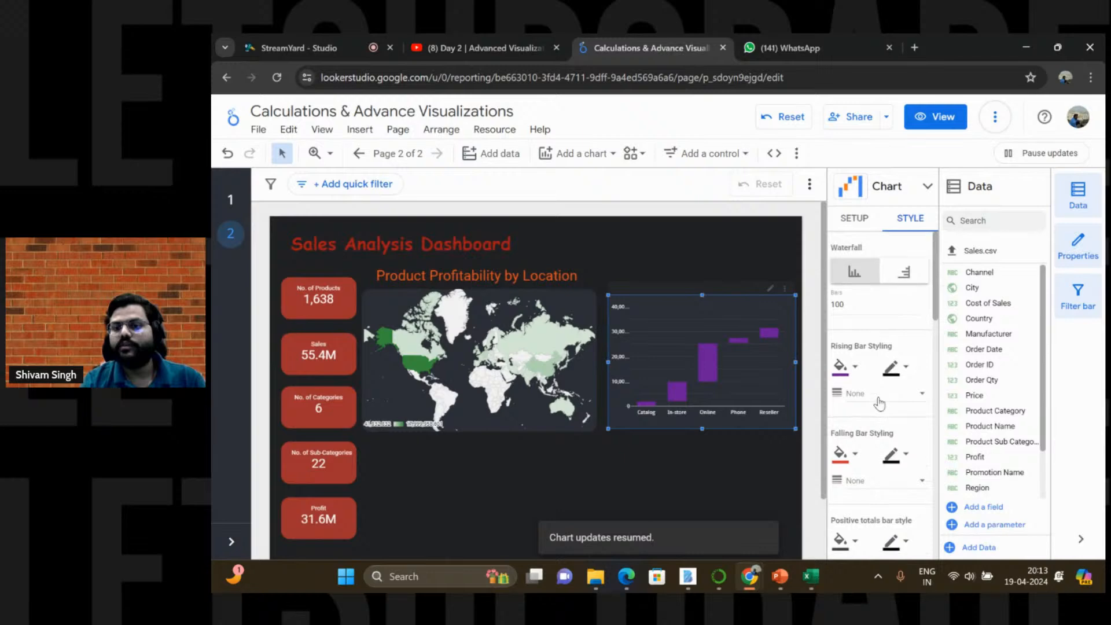
pyautogui.scroll(-10, 879, 396)
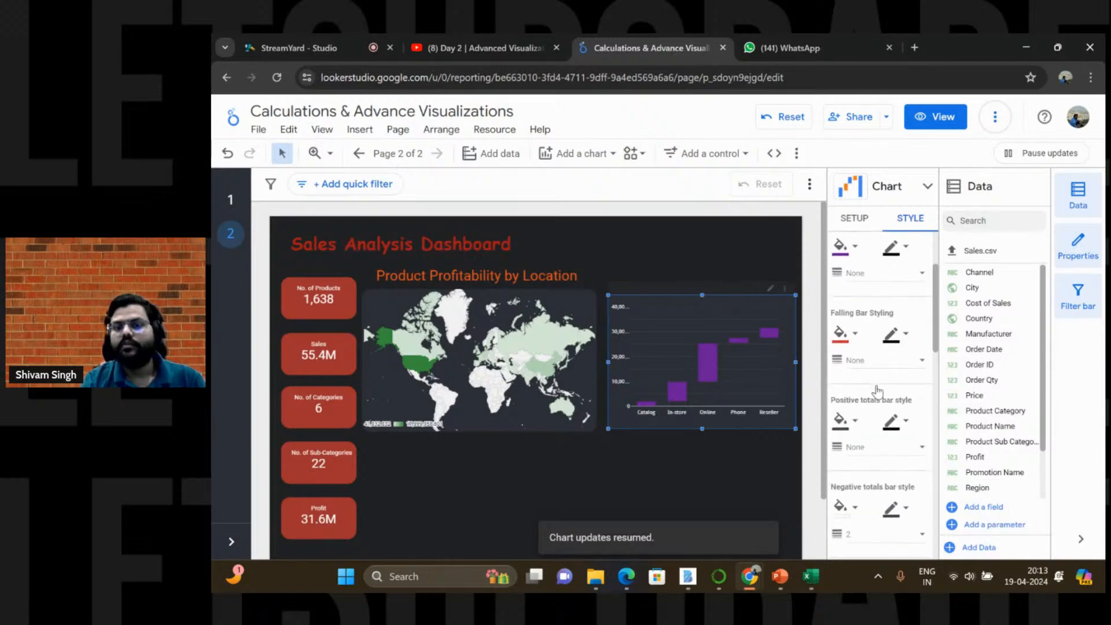
pyautogui.scroll(-8, 880, 391)
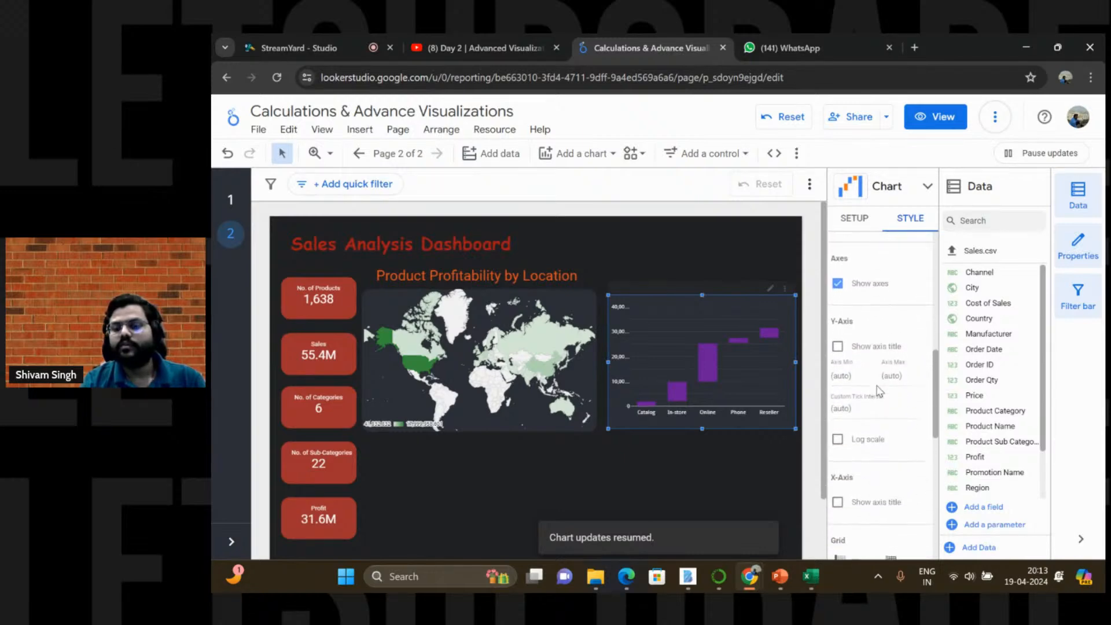
pyautogui.scroll(-1, 878, 392)
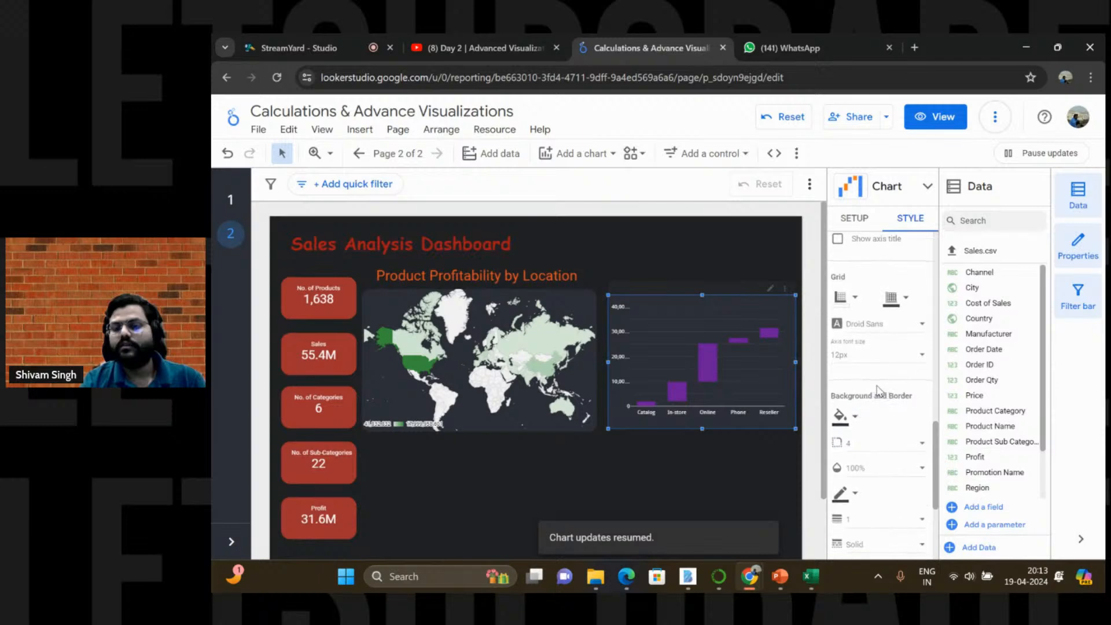
pyautogui.click(897, 449)
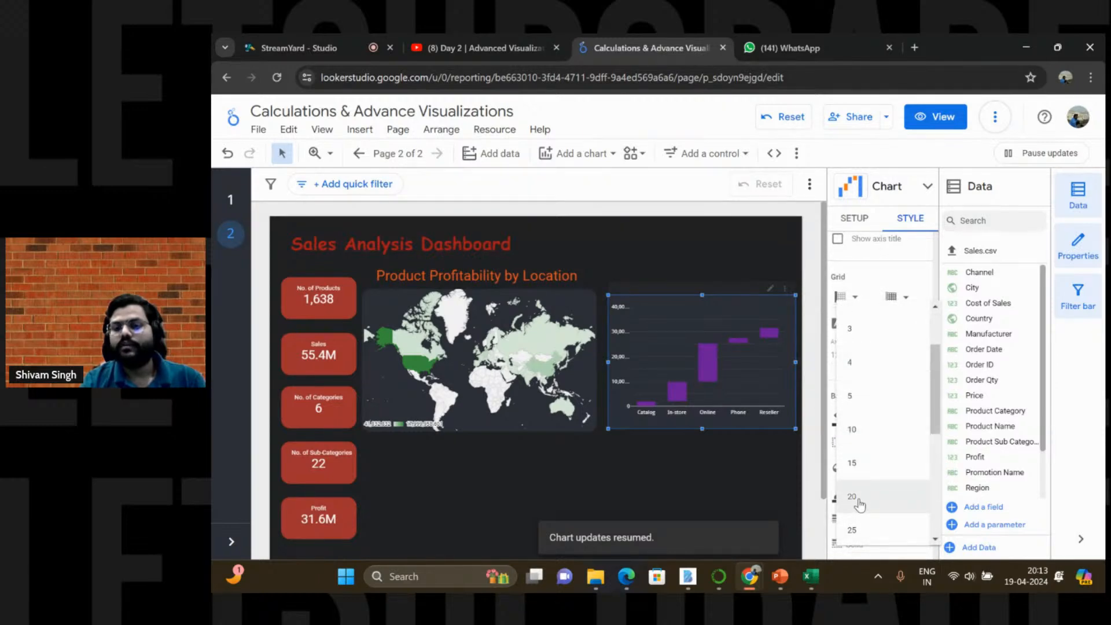
pyautogui.click(858, 501)
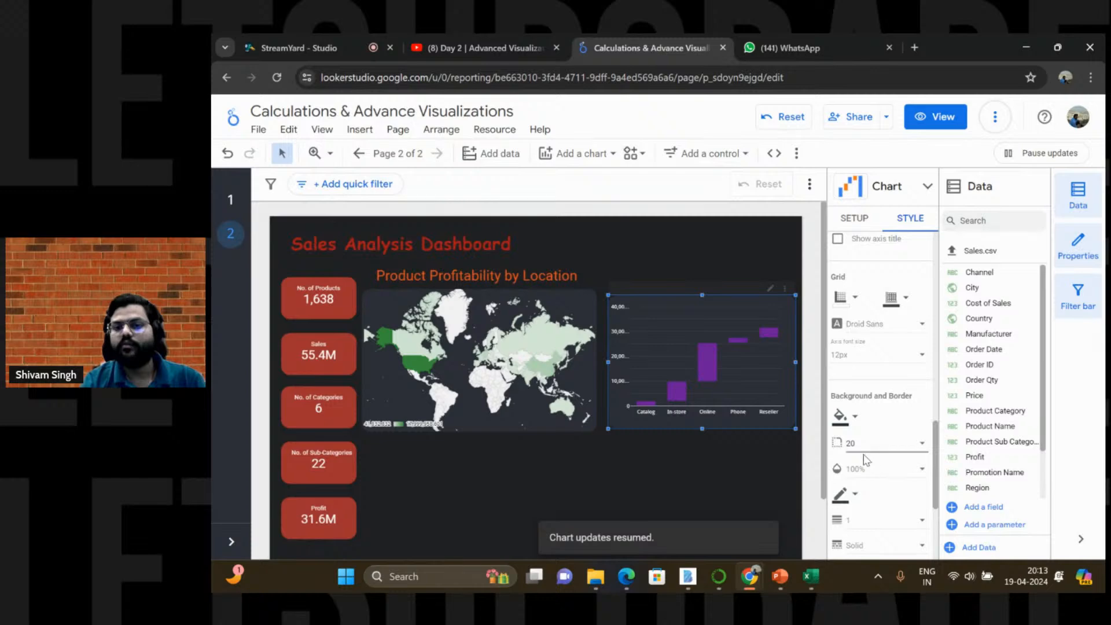
# Step: Try white, black and dark grey as the waterfall chart's background colour
pyautogui.click(857, 419)
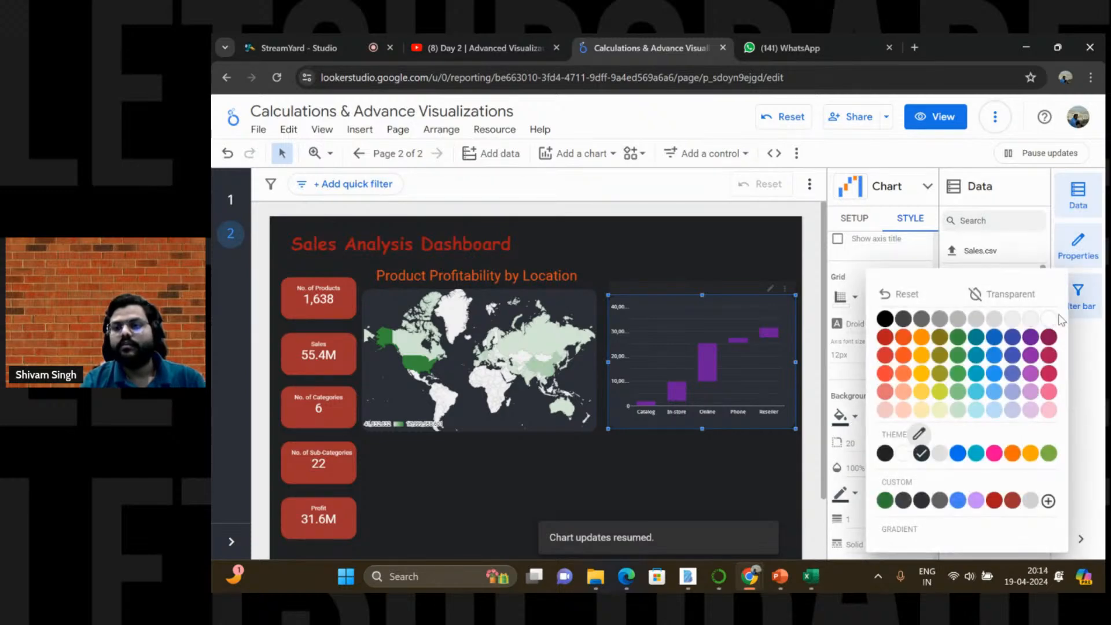
pyautogui.click(1053, 320)
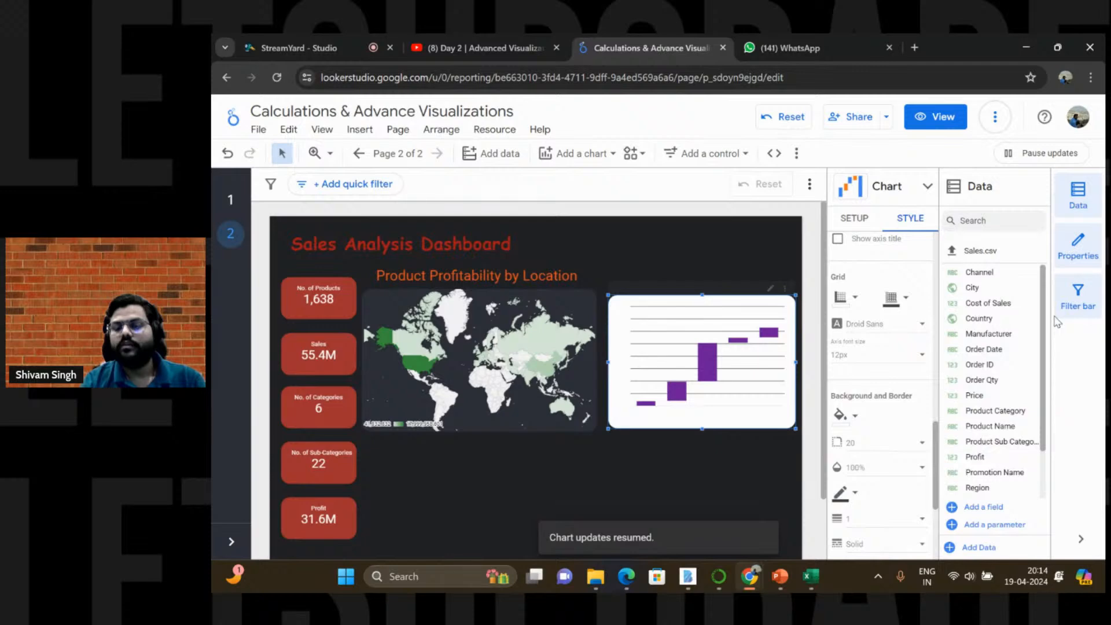
pyautogui.click(857, 419)
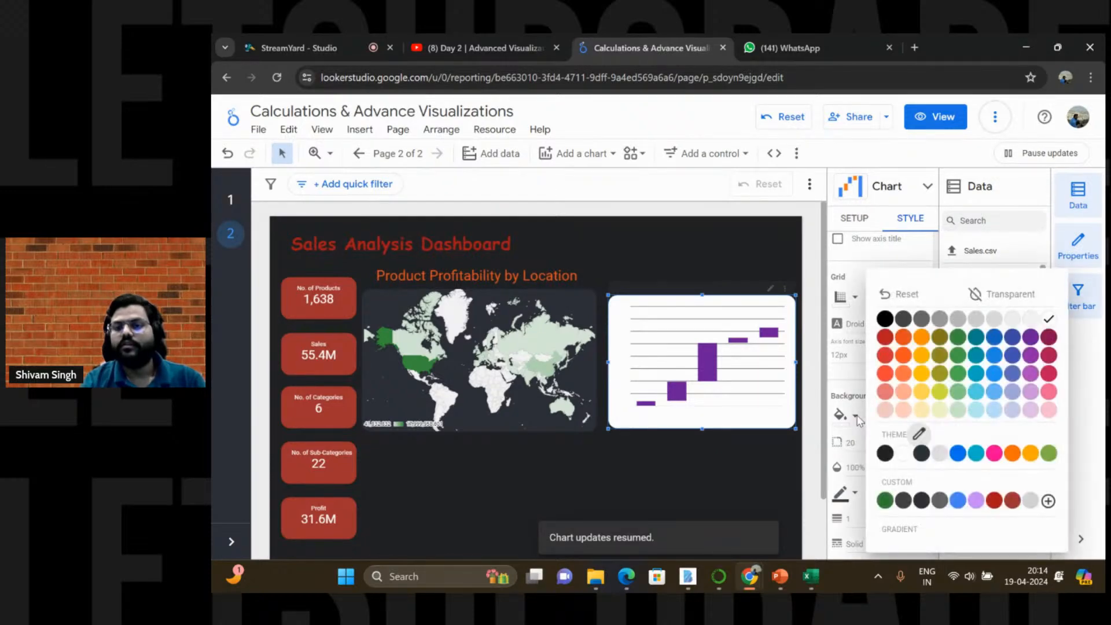
pyautogui.click(883, 323)
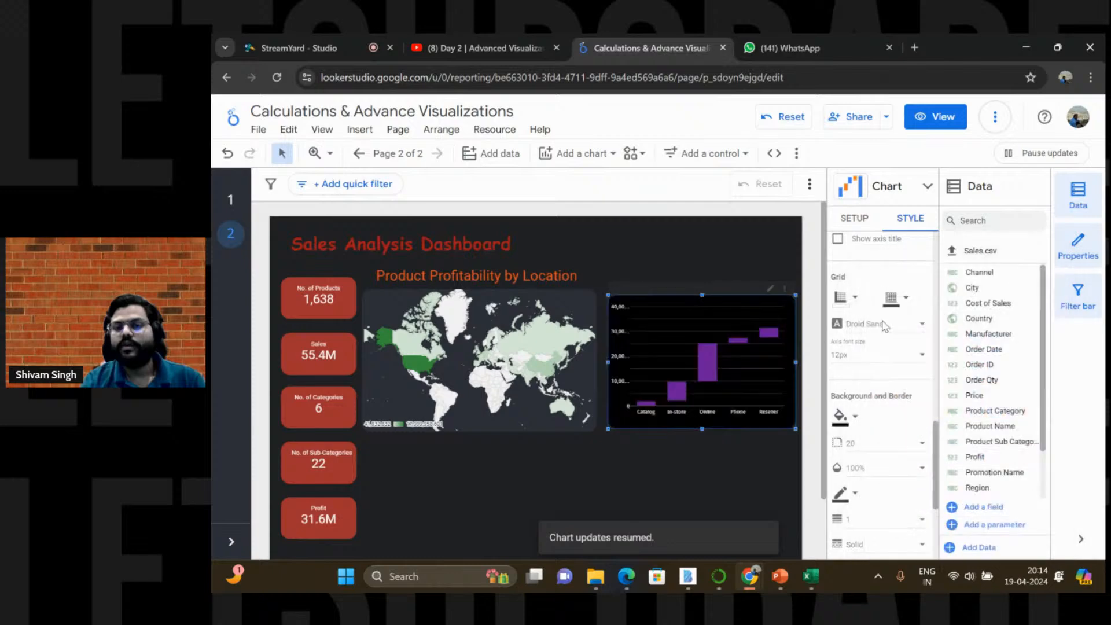
pyautogui.click(857, 418)
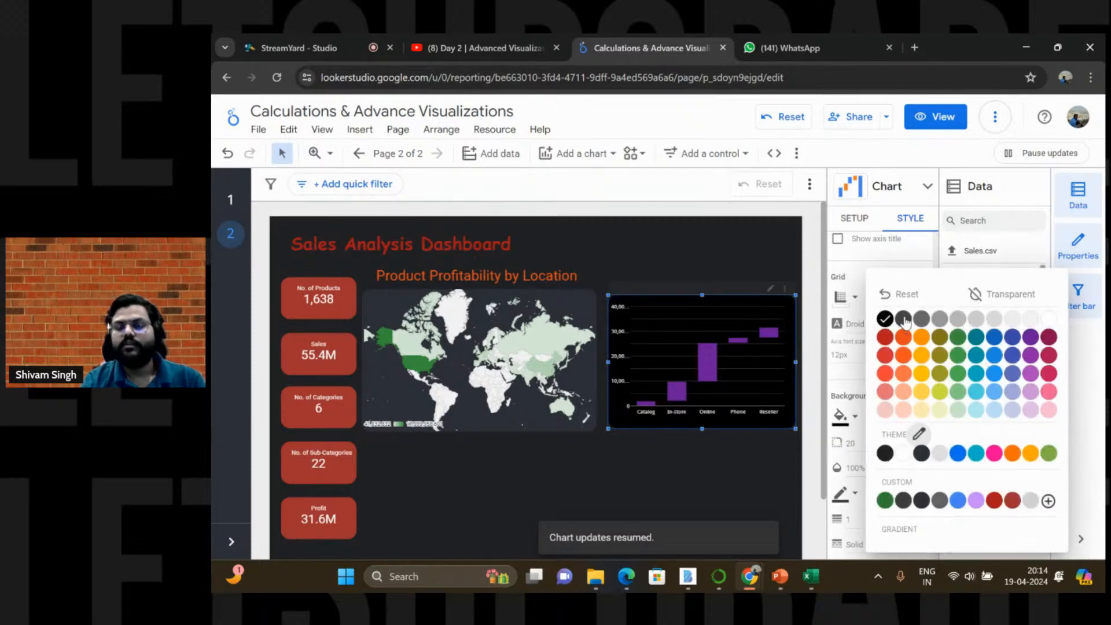
pyautogui.click(919, 433)
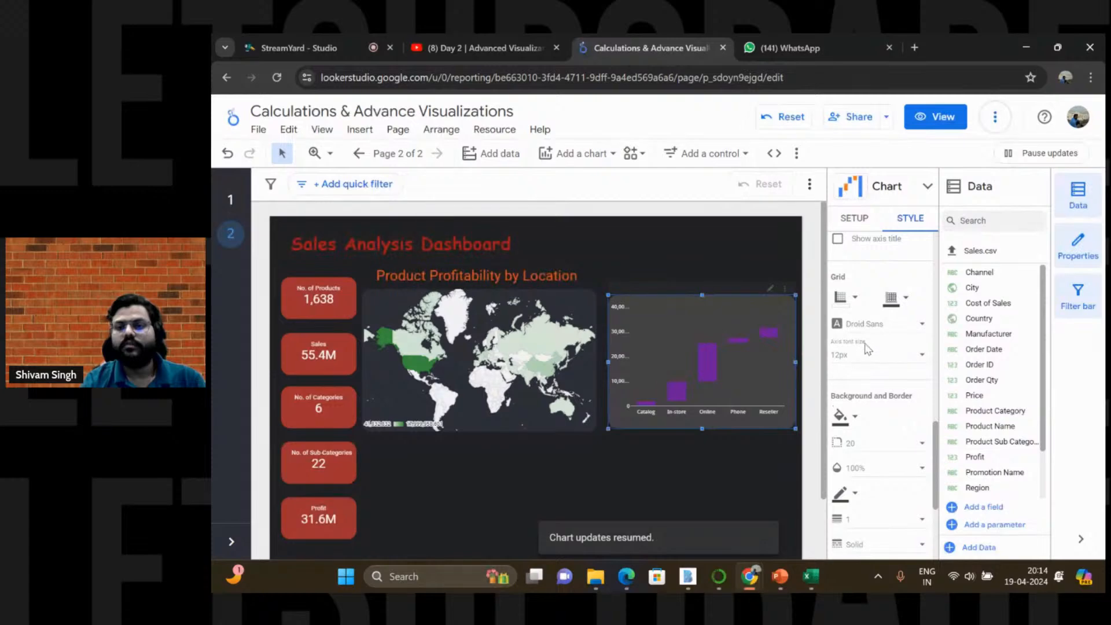
# Step: Set the waterfall chart's background colour to black and keep its opacity at 100%
pyautogui.click(854, 421)
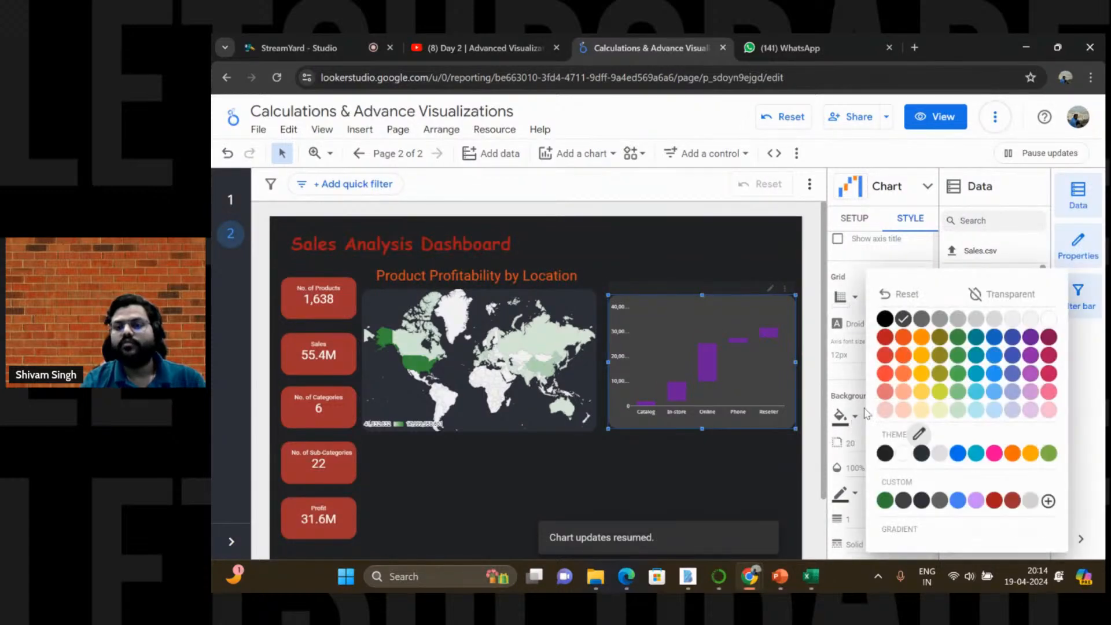
pyautogui.click(884, 323)
pyautogui.click(886, 472)
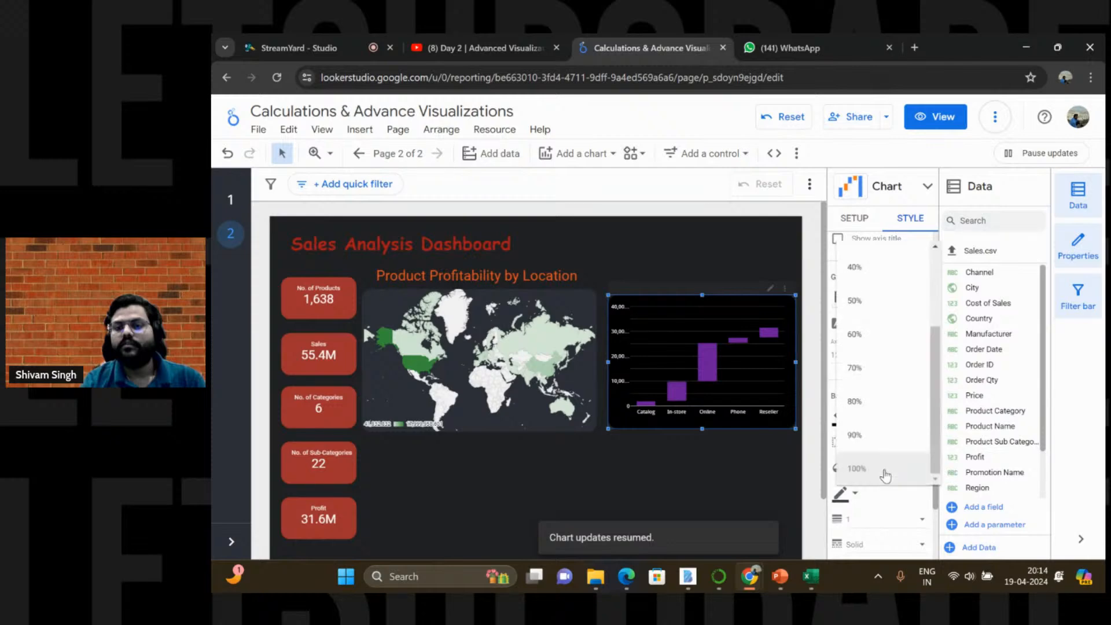
pyautogui.click(888, 474)
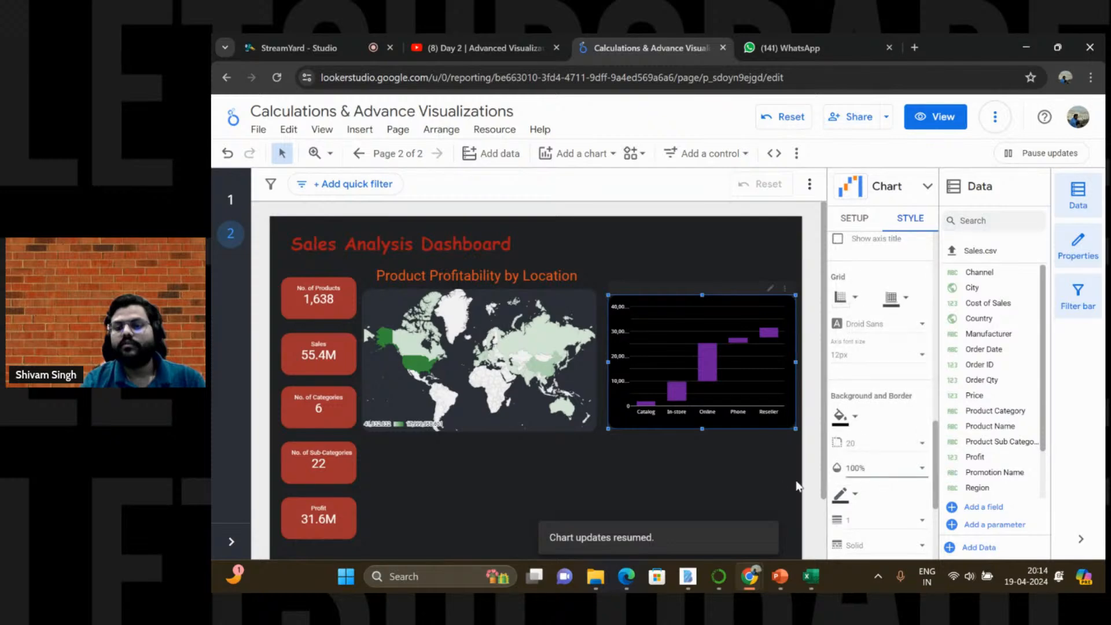
pyautogui.click(766, 477)
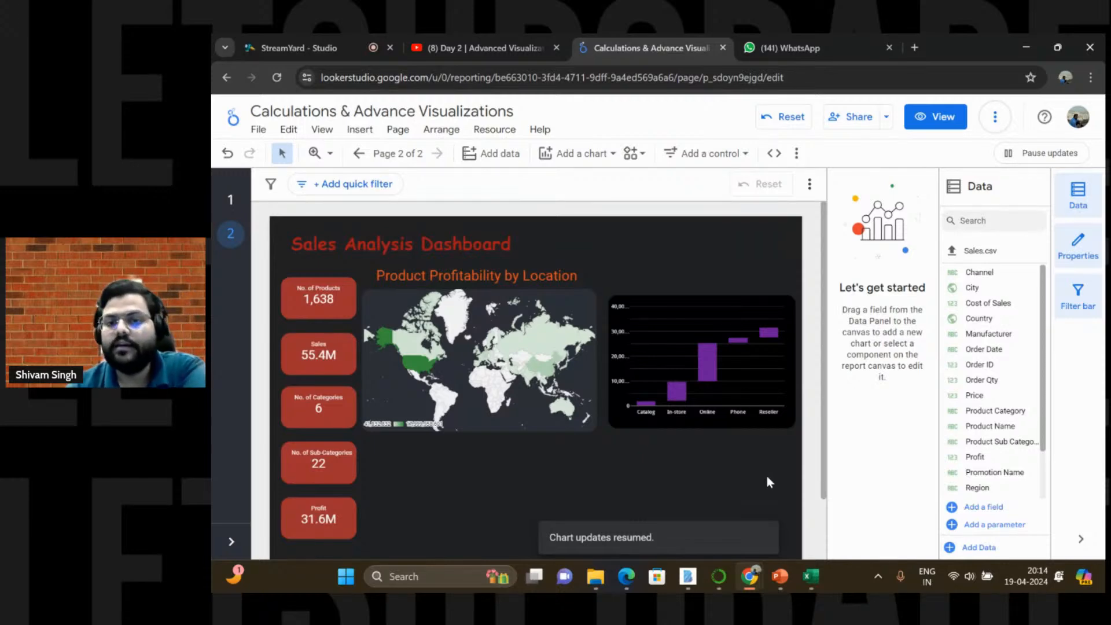
# Step: Duplicate the "Product Profitability by Location" title, place the copy above the waterfall chart and narrow its box to start at the chart's edge
pyautogui.click(544, 277)
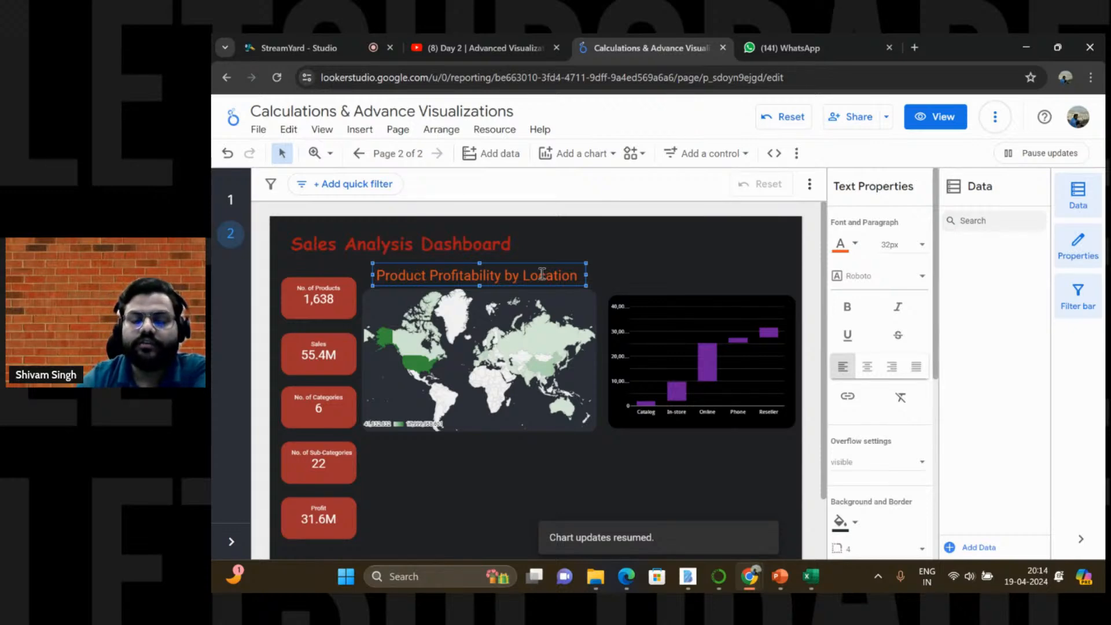
pyautogui.hotkey('ctrl', 'd')
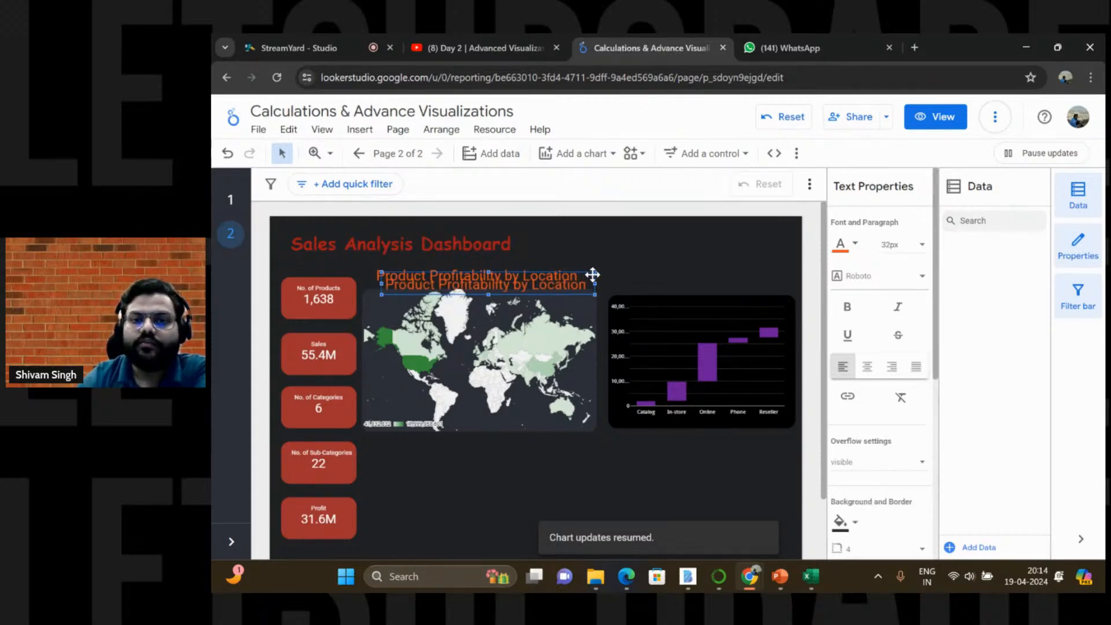
pyautogui.moveTo(593, 275); pyautogui.dragTo(801, 275)
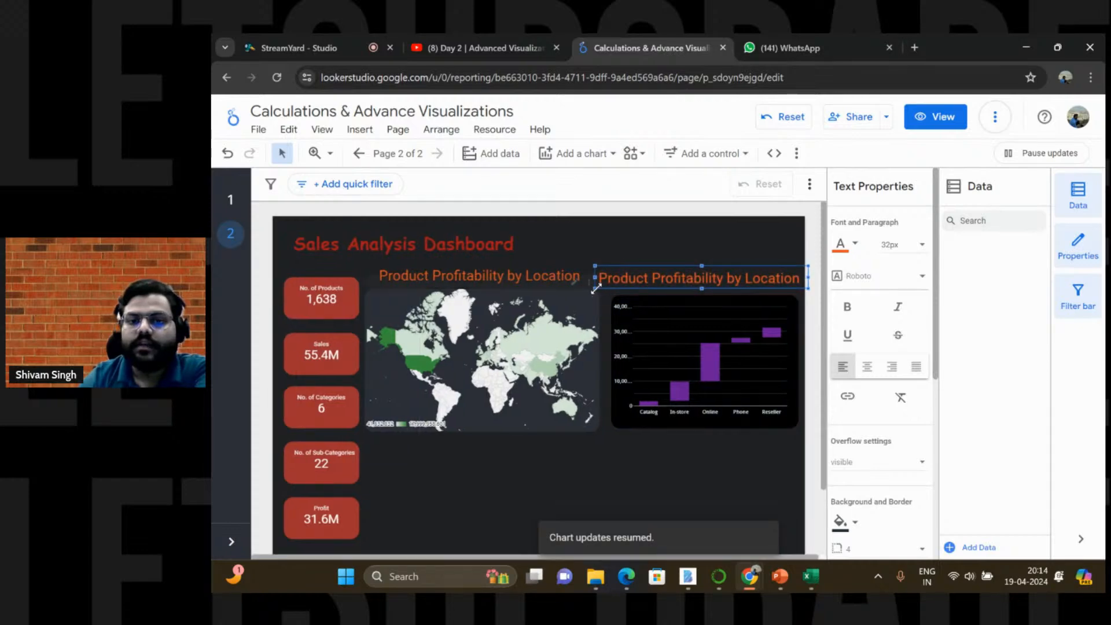
pyautogui.moveTo(595, 288); pyautogui.dragTo(610, 286)
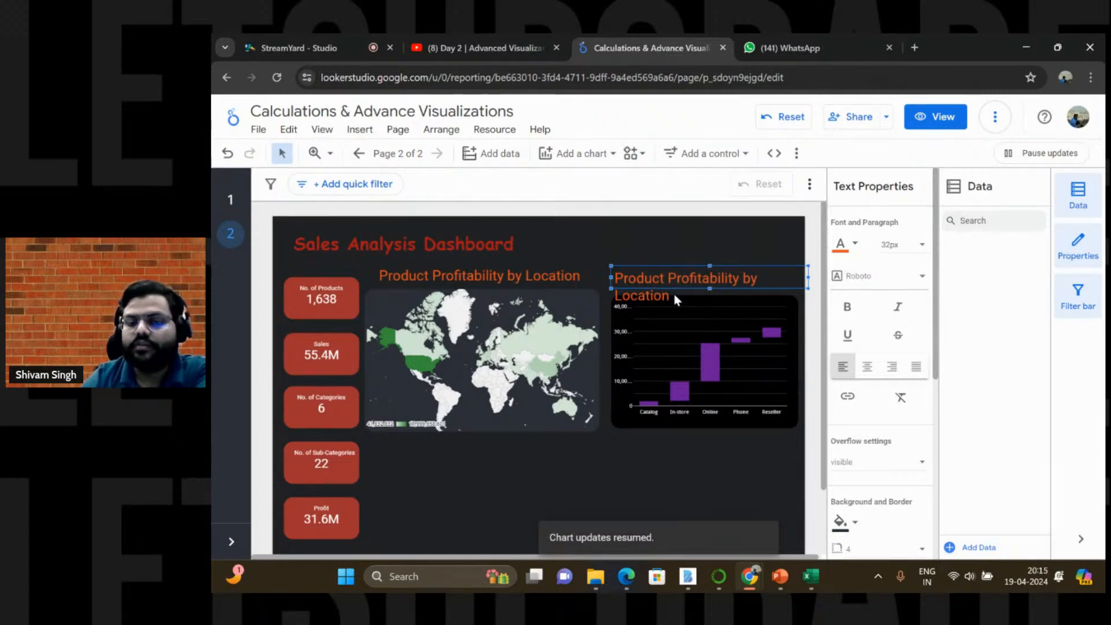
# Step: Set the font size of the copied title above the waterfall chart to 30px
pyautogui.moveTo(671, 297); pyautogui.dragTo(618, 277)
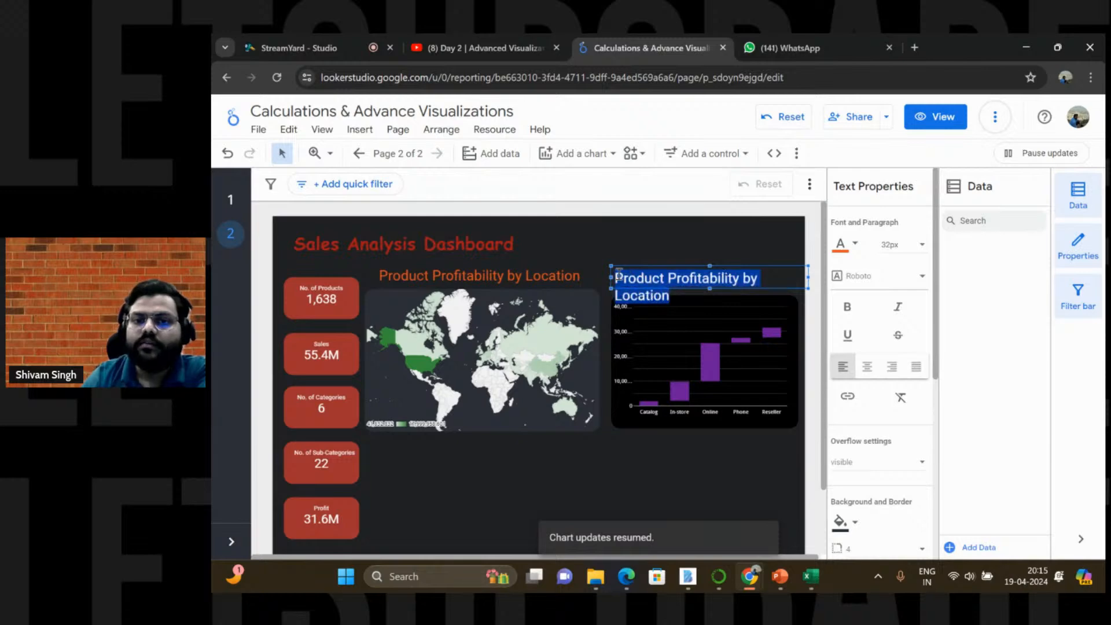
pyautogui.click(901, 244)
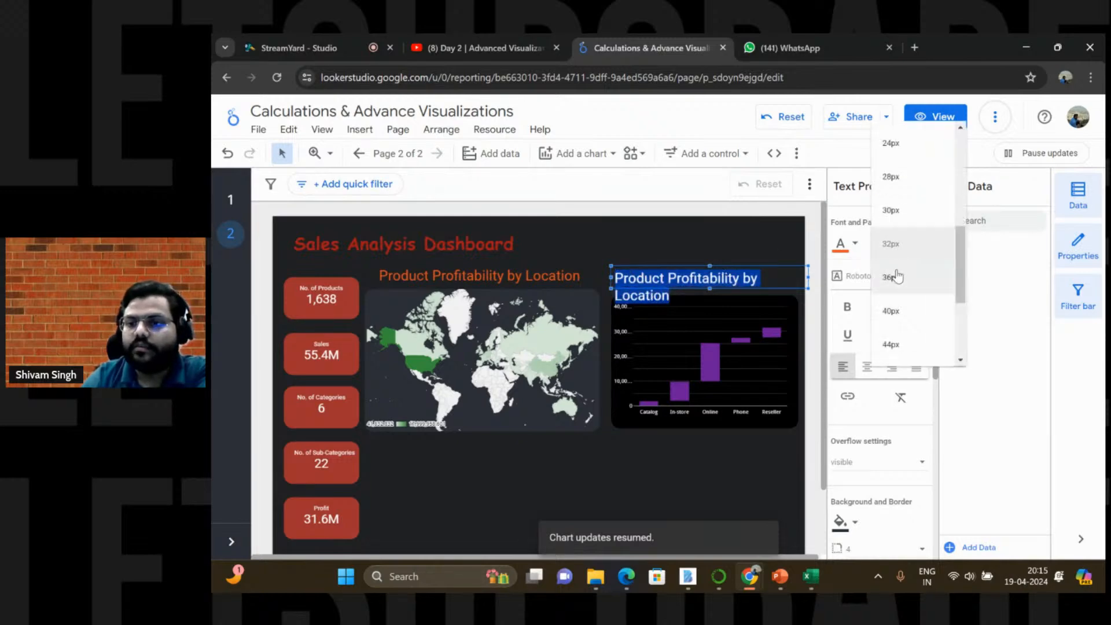
pyautogui.click(890, 220)
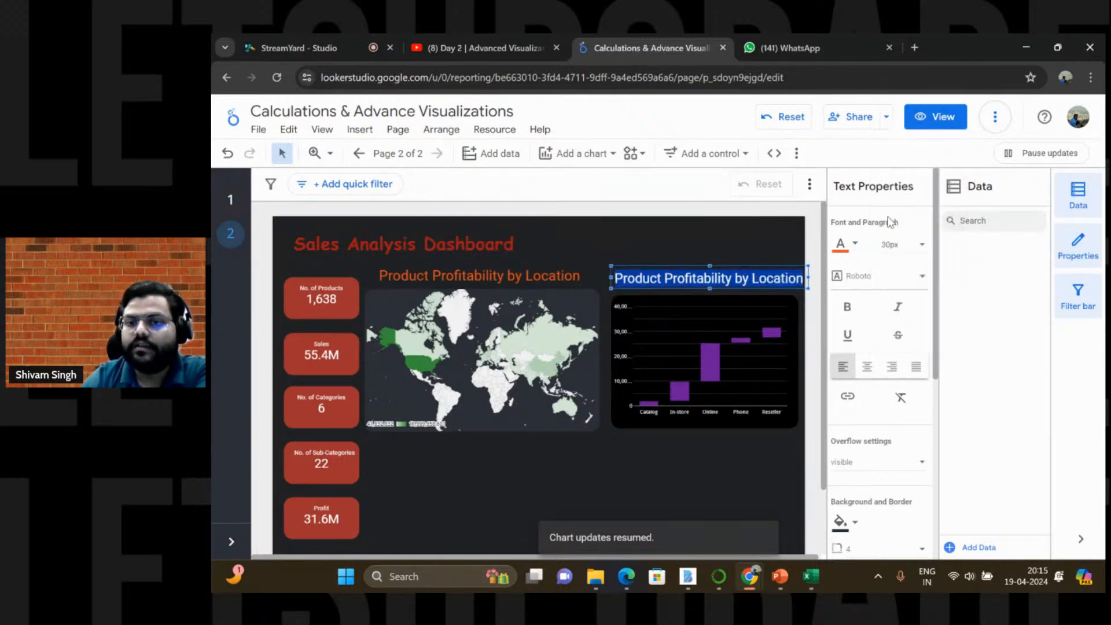
# Step: Change the copied title's text to "Product Profitability by Channel"
pyautogui.click(799, 279)
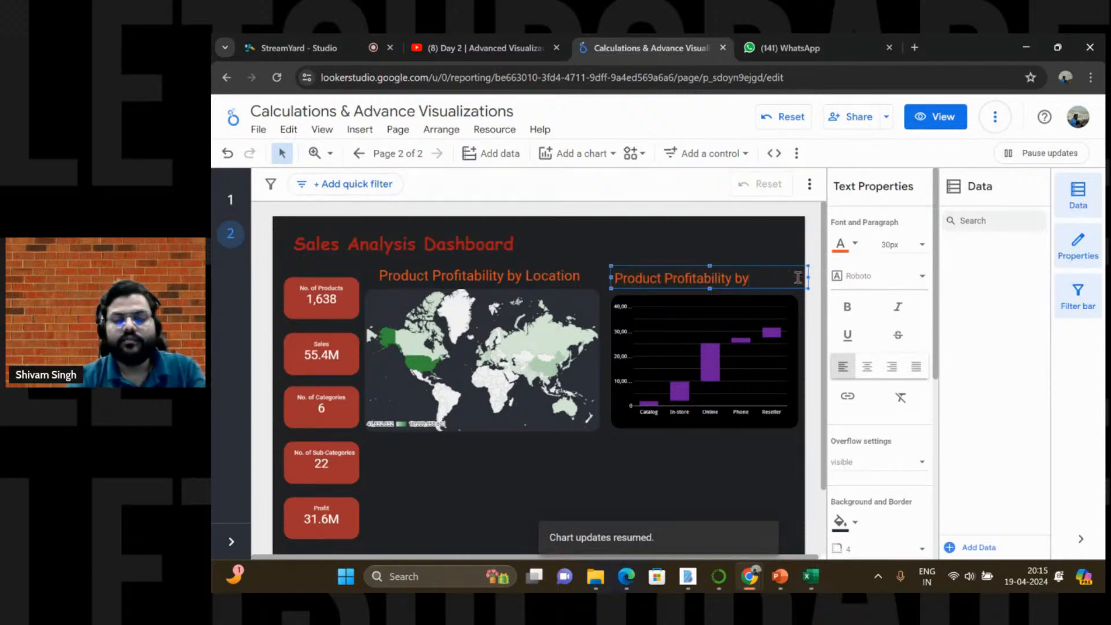
pyautogui.write('Ch')
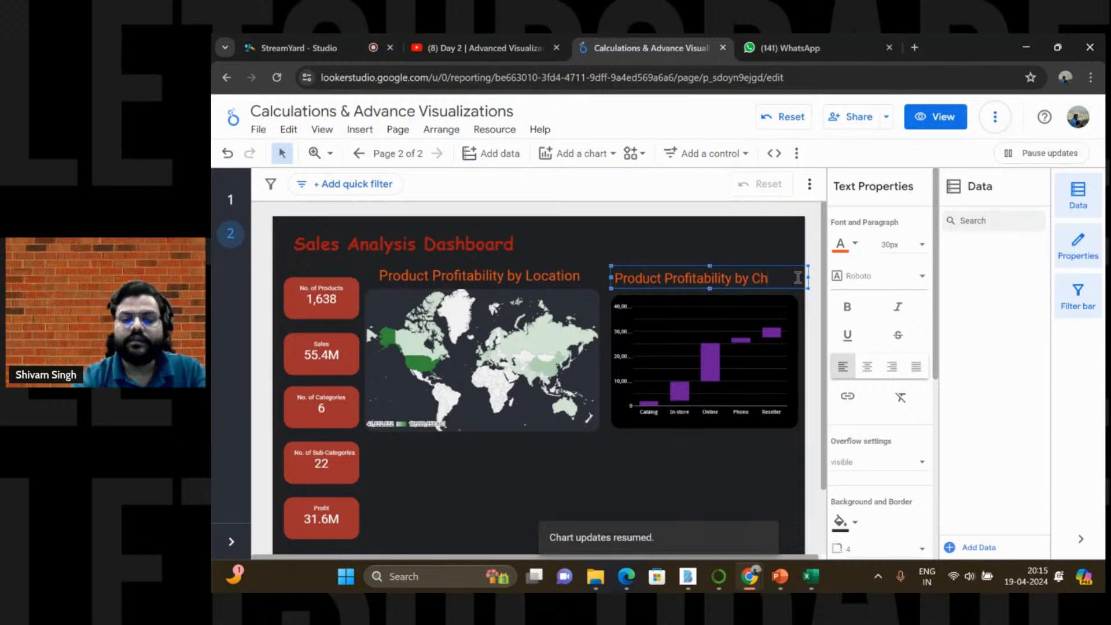
pyautogui.write('annel')
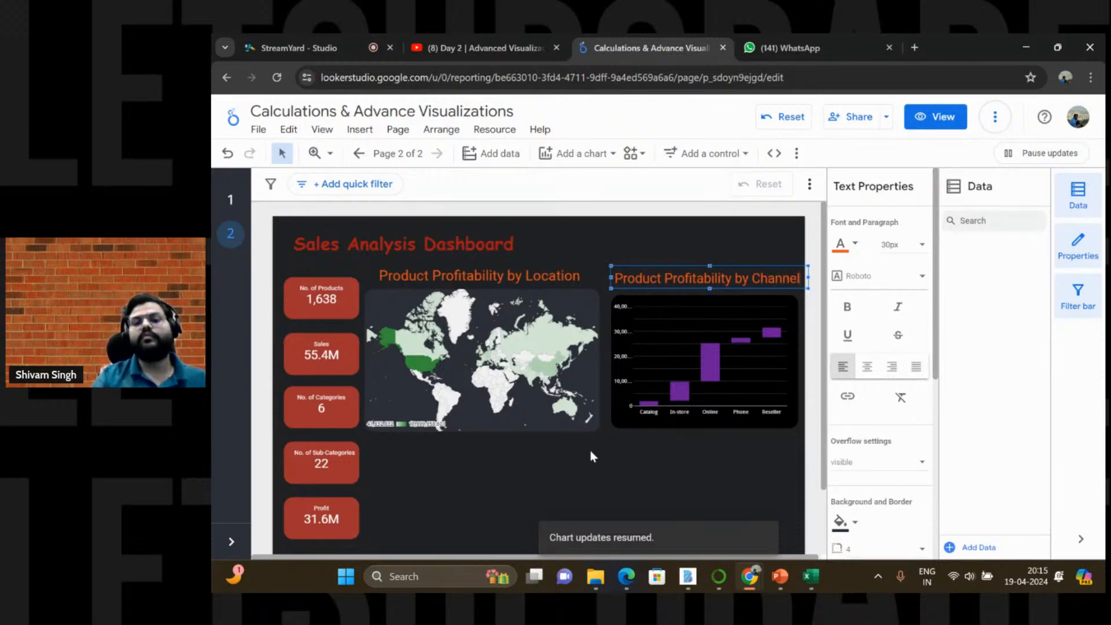
pyautogui.click(590, 451)
# Step: Widen the waterfall chart slightly towards the map to narrow the gap between them
pyautogui.click(613, 427)
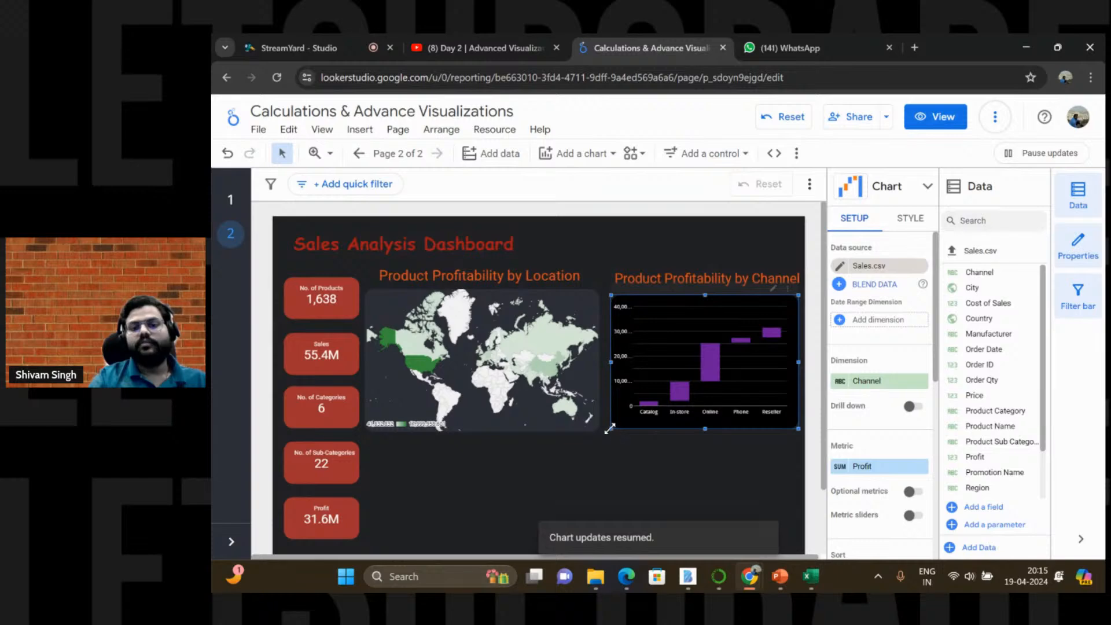
pyautogui.moveTo(609, 429); pyautogui.dragTo(605, 434)
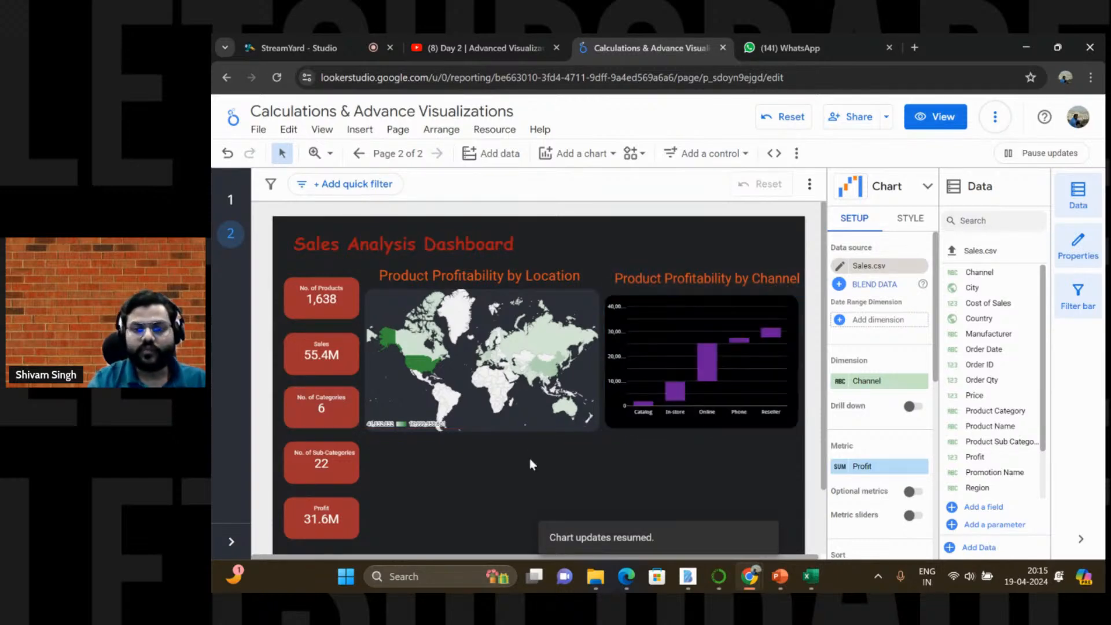
pyautogui.click(529, 463)
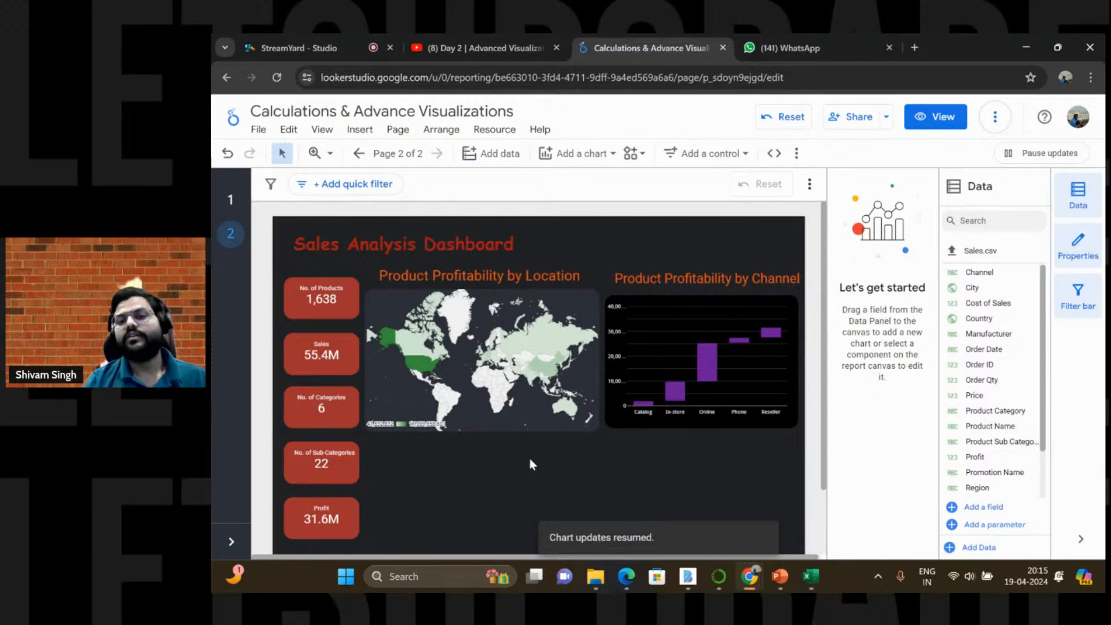
# Step: Extend the waterfall chart's lower edge slightly so it lines up with the bottom of the map
pyautogui.scroll(-2, 531, 462)
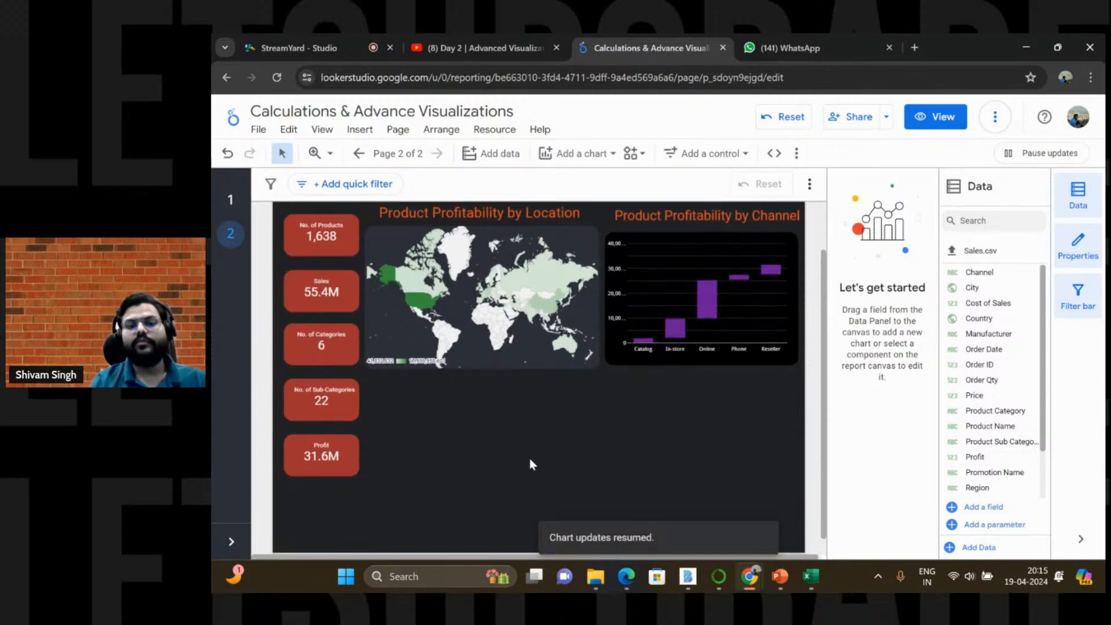
pyautogui.scroll(2, 531, 464)
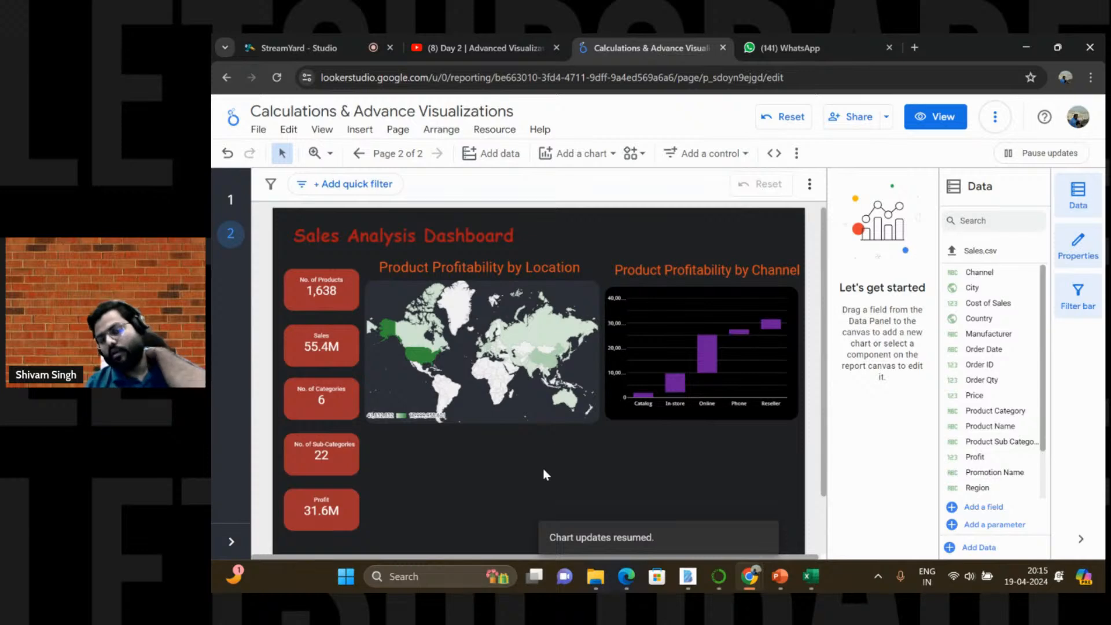
pyautogui.scroll(-1, 546, 475)
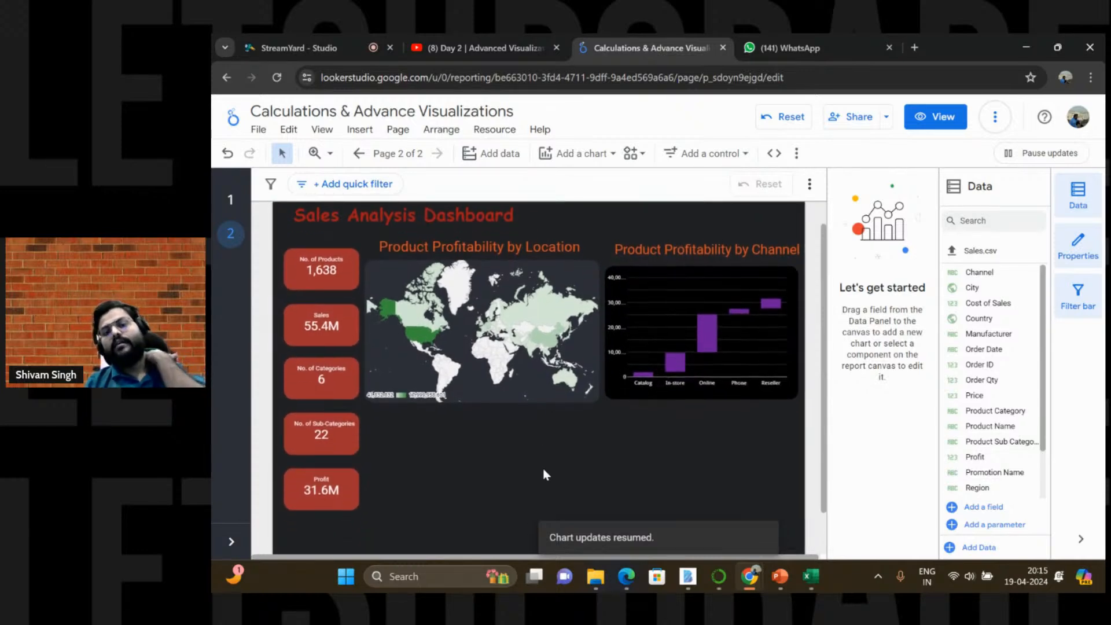
pyautogui.scroll(-2, 546, 474)
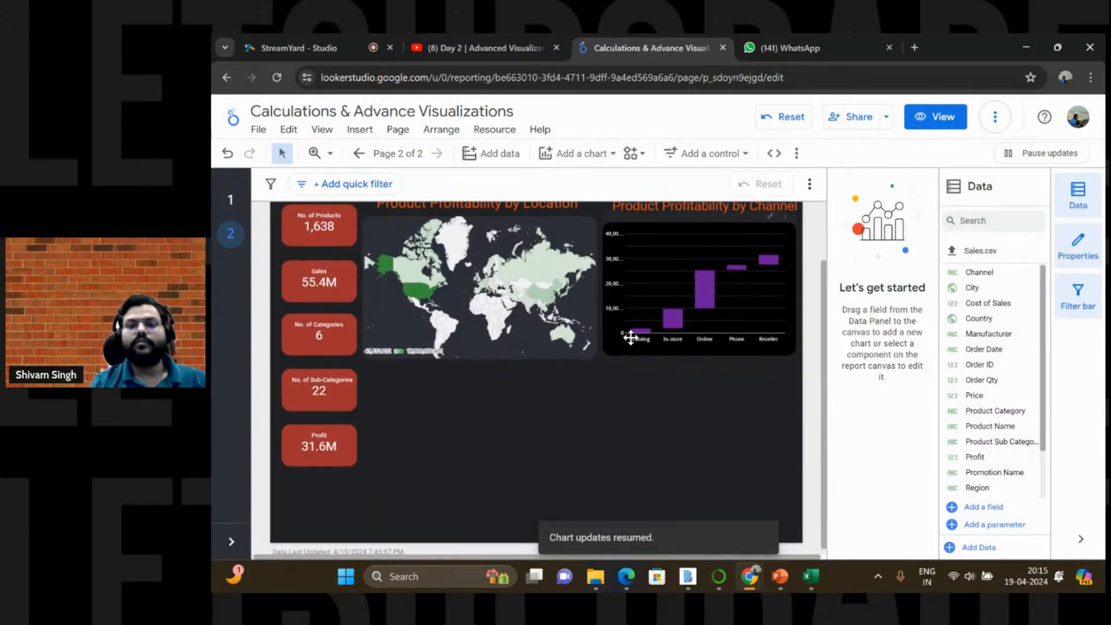
pyautogui.click(623, 341)
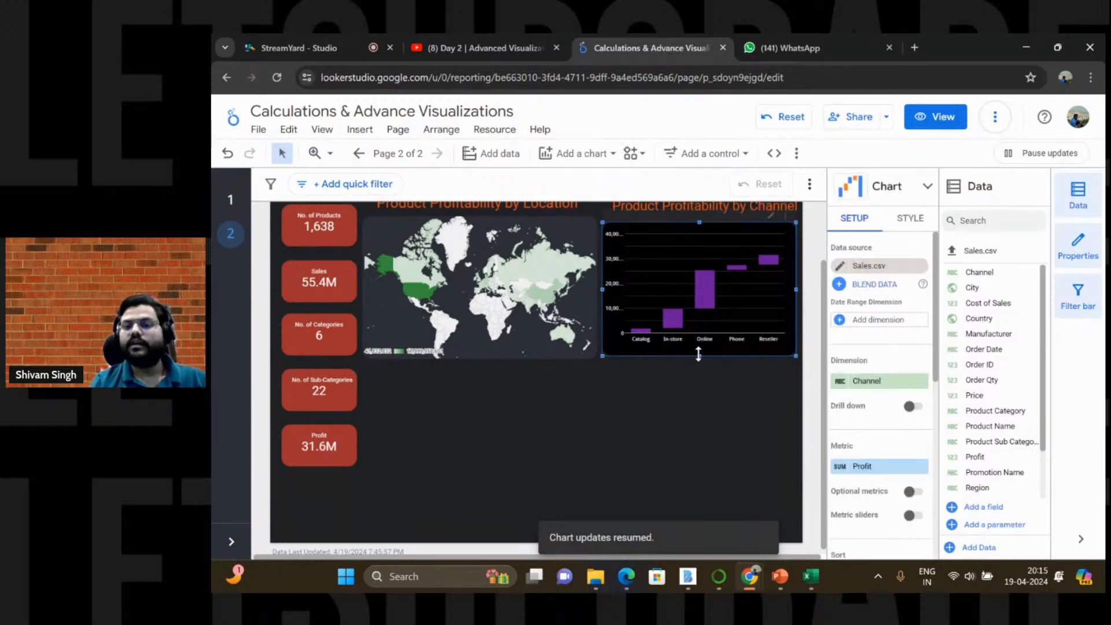
pyautogui.moveTo(699, 354); pyautogui.dragTo(695, 357)
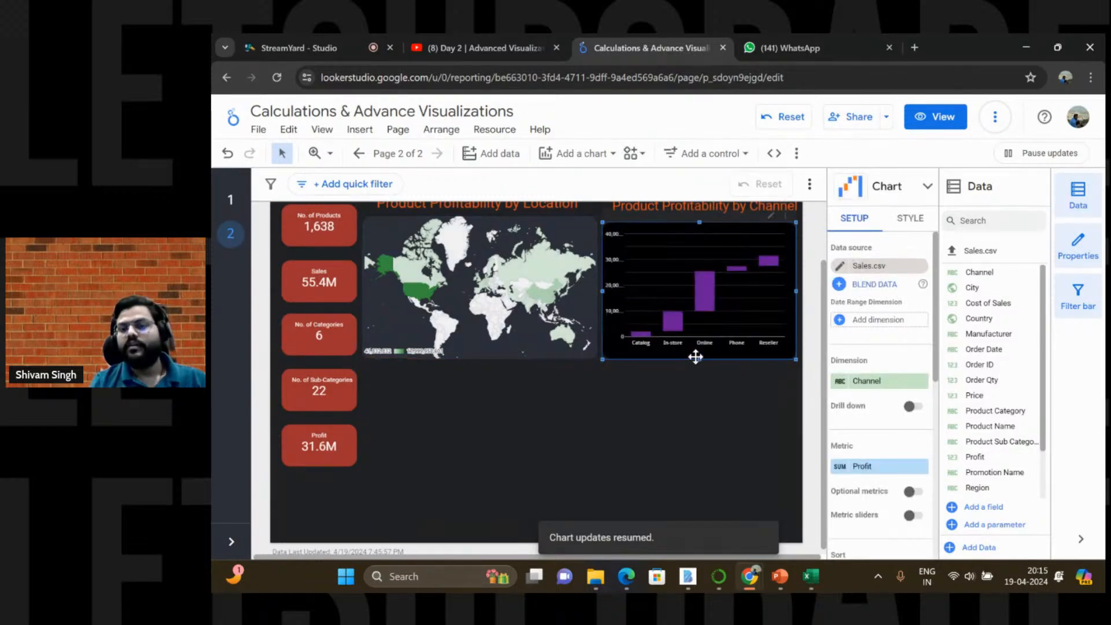
pyautogui.click(785, 429)
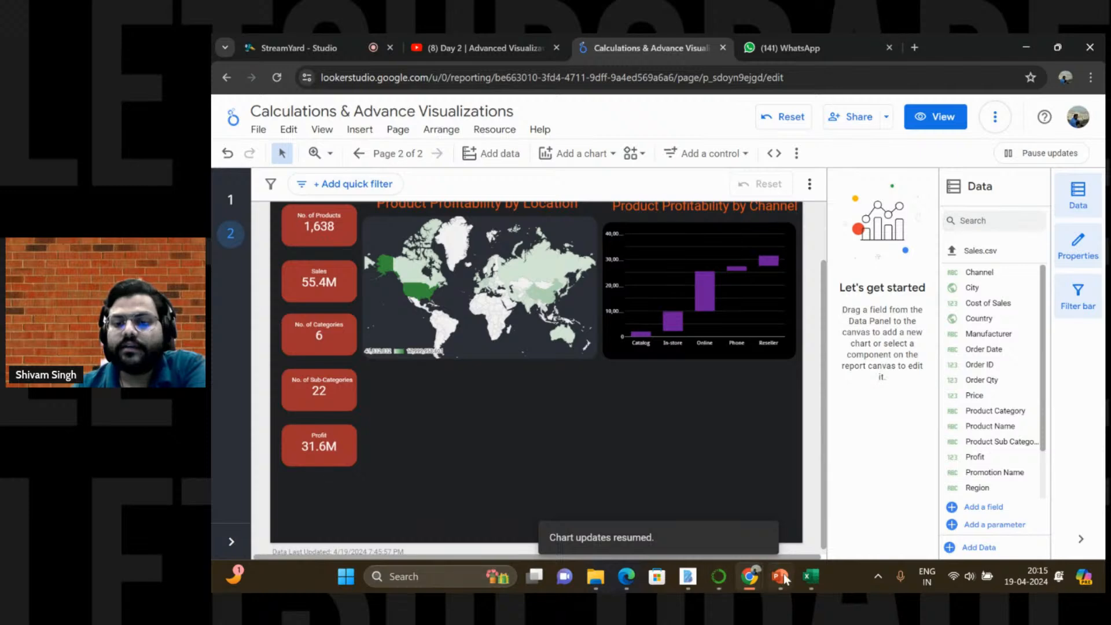
# Step: Switch to the Sales workbook in Excel and examine its columns and order records for the next chart
pyautogui.click(812, 576)
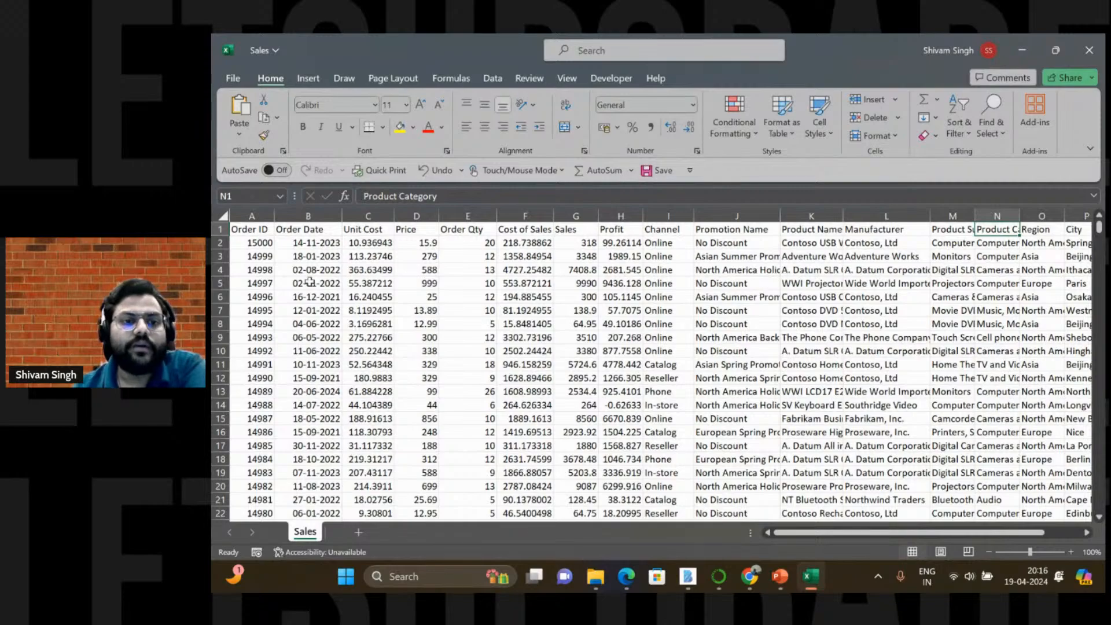
pyautogui.scroll(-8, 310, 402)
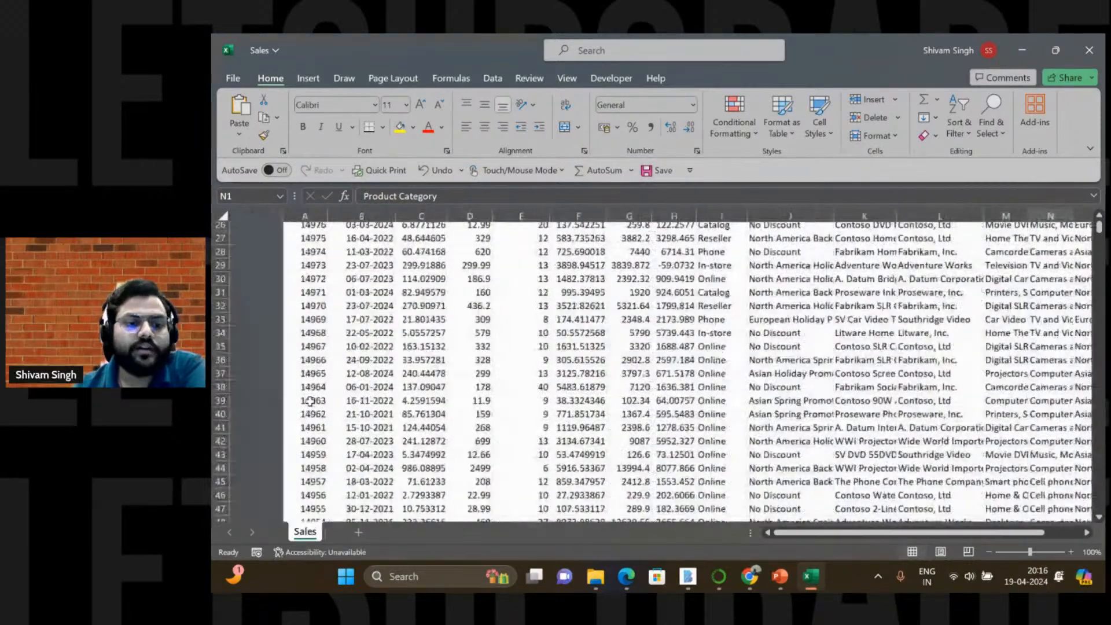
pyautogui.scroll(6, 311, 401)
pyautogui.scroll(2, 310, 401)
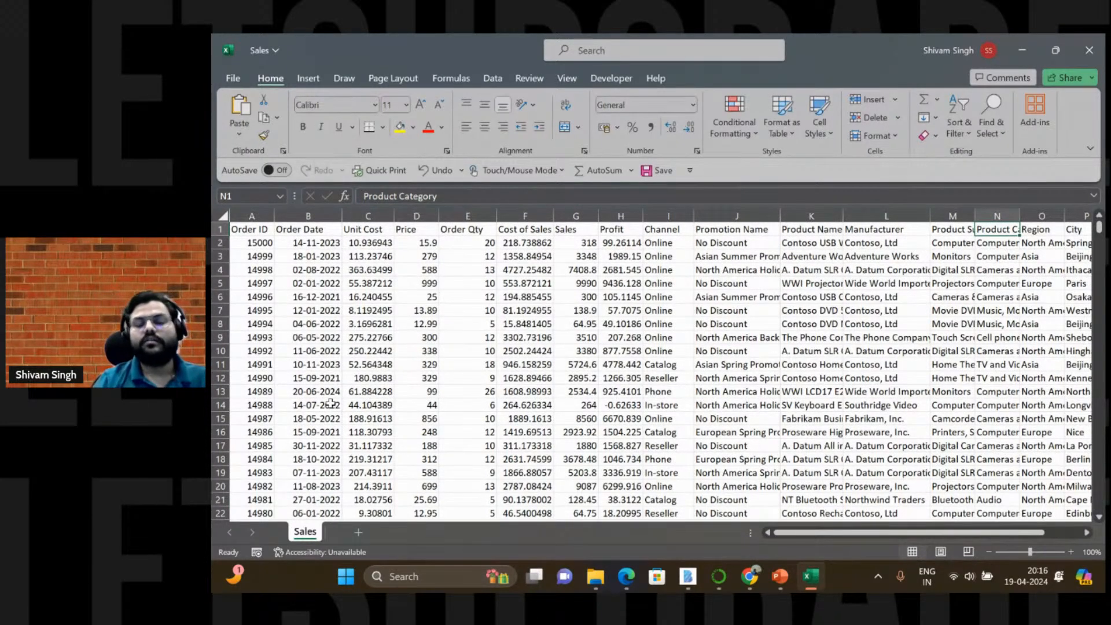
pyautogui.scroll(-1, 333, 400)
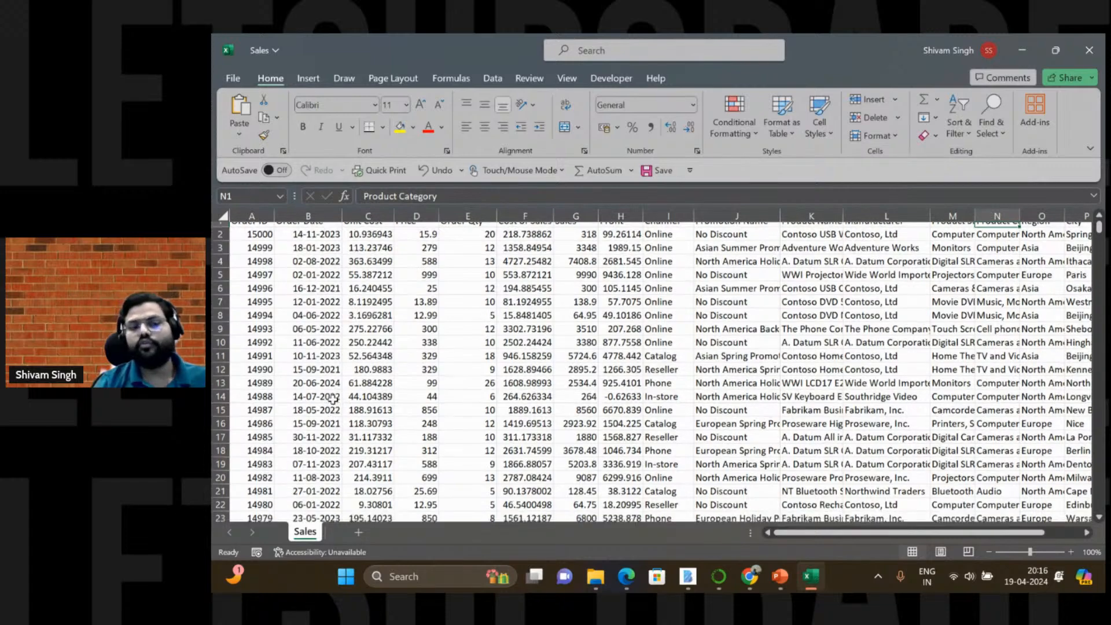
pyautogui.scroll(1, 333, 400)
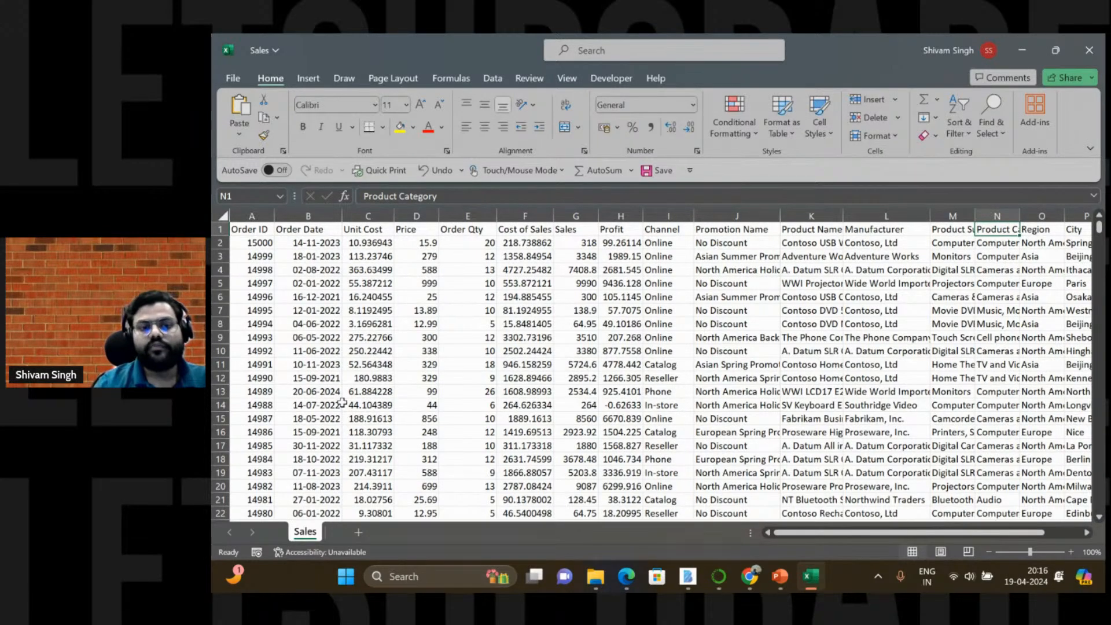
pyautogui.scroll(-1, 342, 402)
pyautogui.scroll(-3, 343, 403)
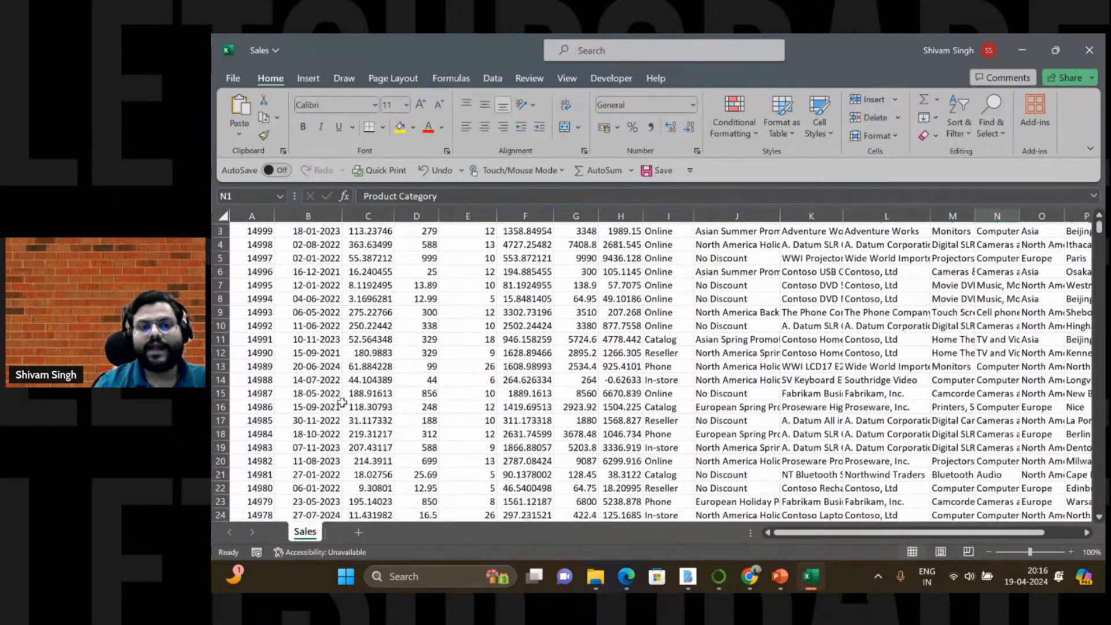
pyautogui.scroll(4, 343, 402)
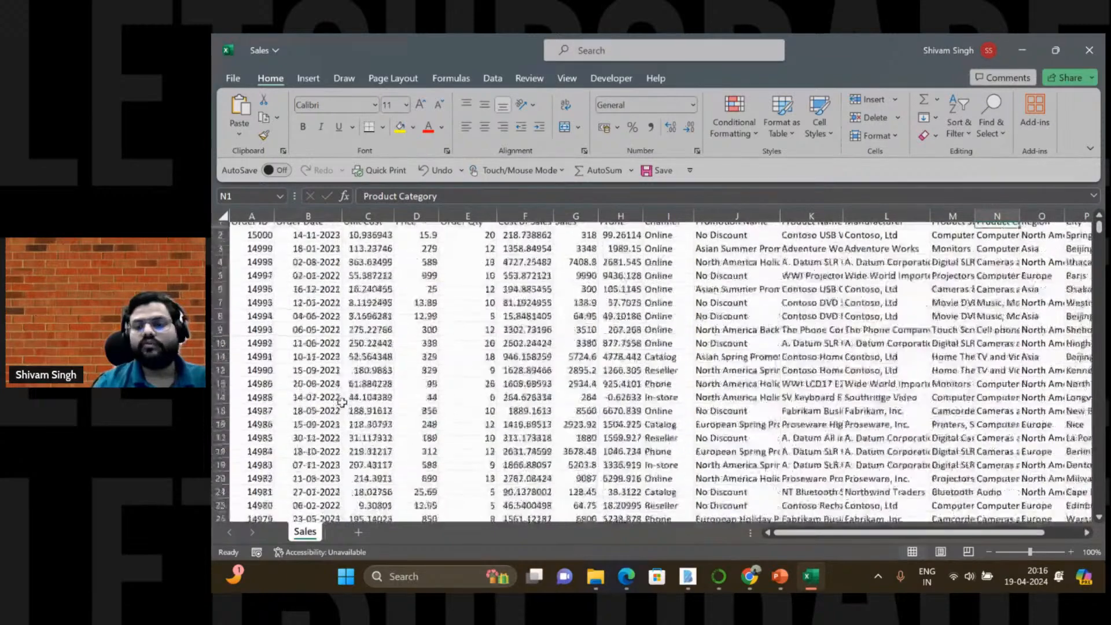
# Step: Switch back to the Looker Studio report and add a line chart, widened to span the empty area below the map and waterfall chart
pyautogui.moveTo(754, 589)
pyautogui.click(662, 512)
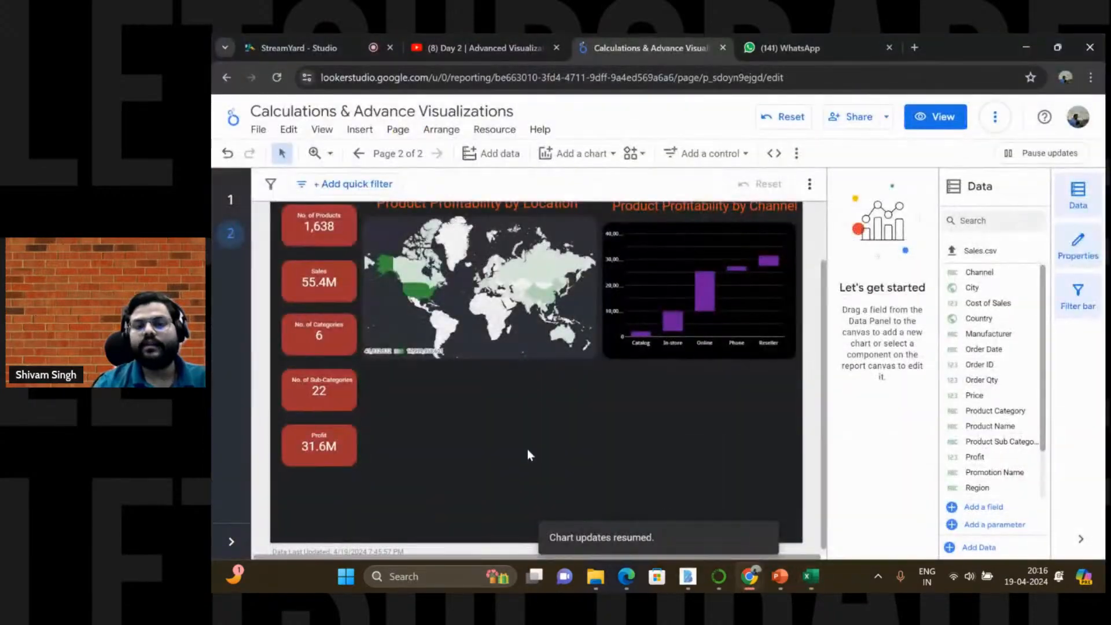
pyautogui.scroll(-1, 435, 442)
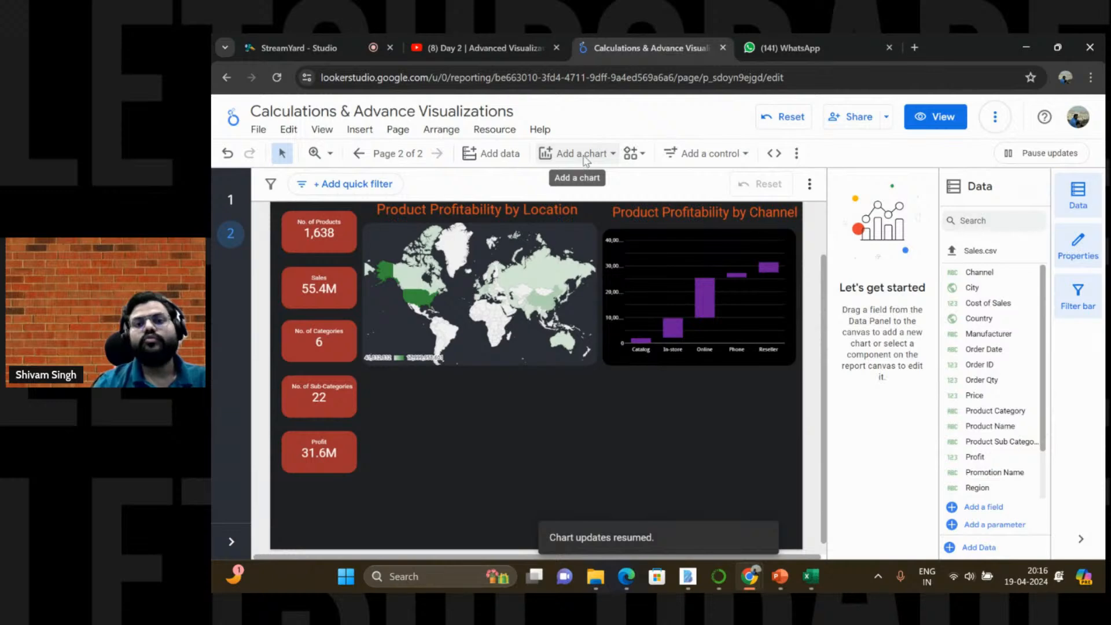
pyautogui.click(586, 155)
pyautogui.scroll(-3, 644, 352)
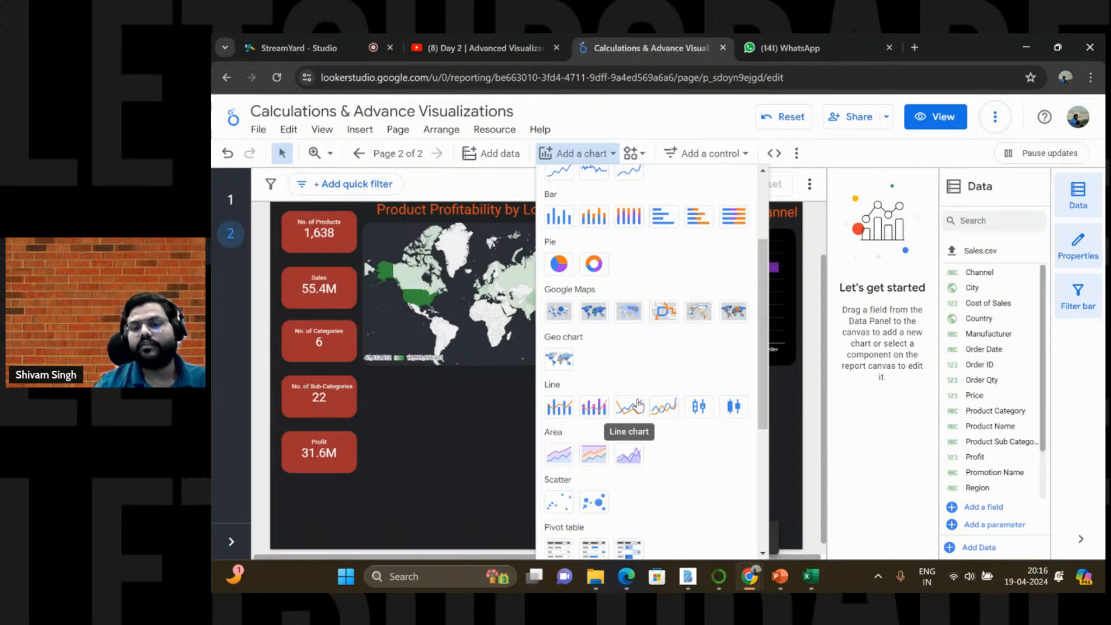
pyautogui.click(638, 405)
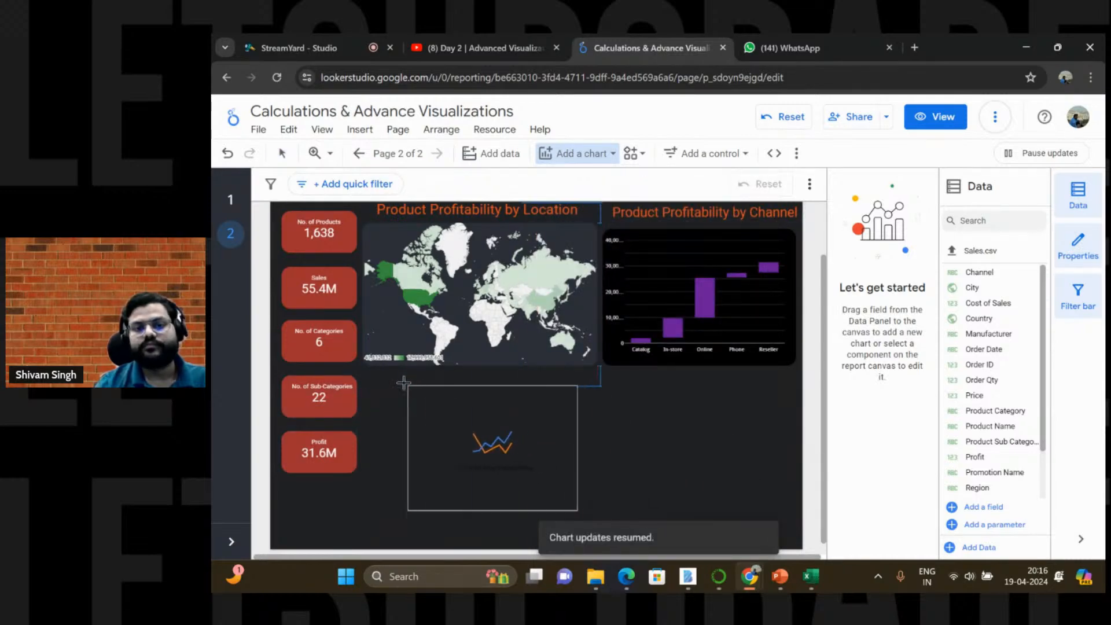
pyautogui.click(379, 379)
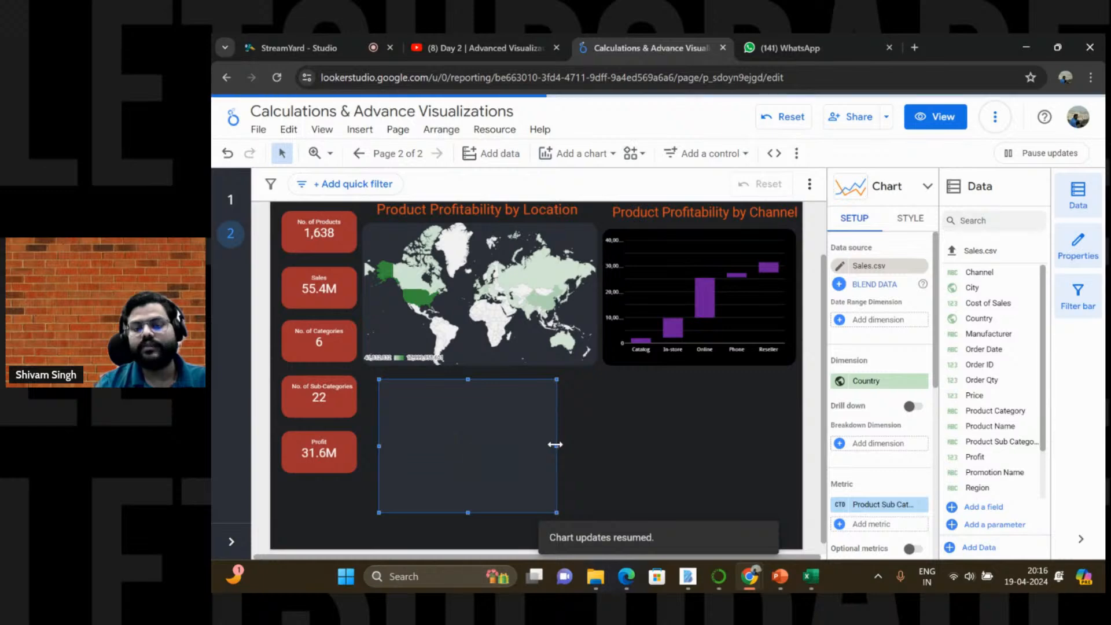
pyautogui.moveTo(557, 446); pyautogui.dragTo(756, 484)
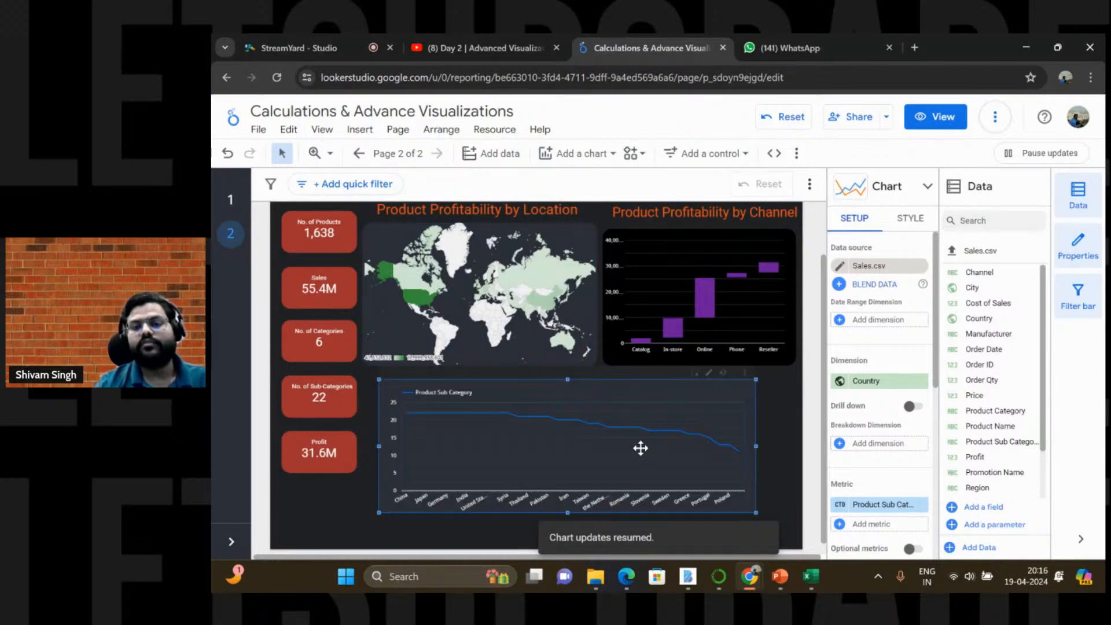
pyautogui.moveTo(624, 443); pyautogui.dragTo(646, 452)
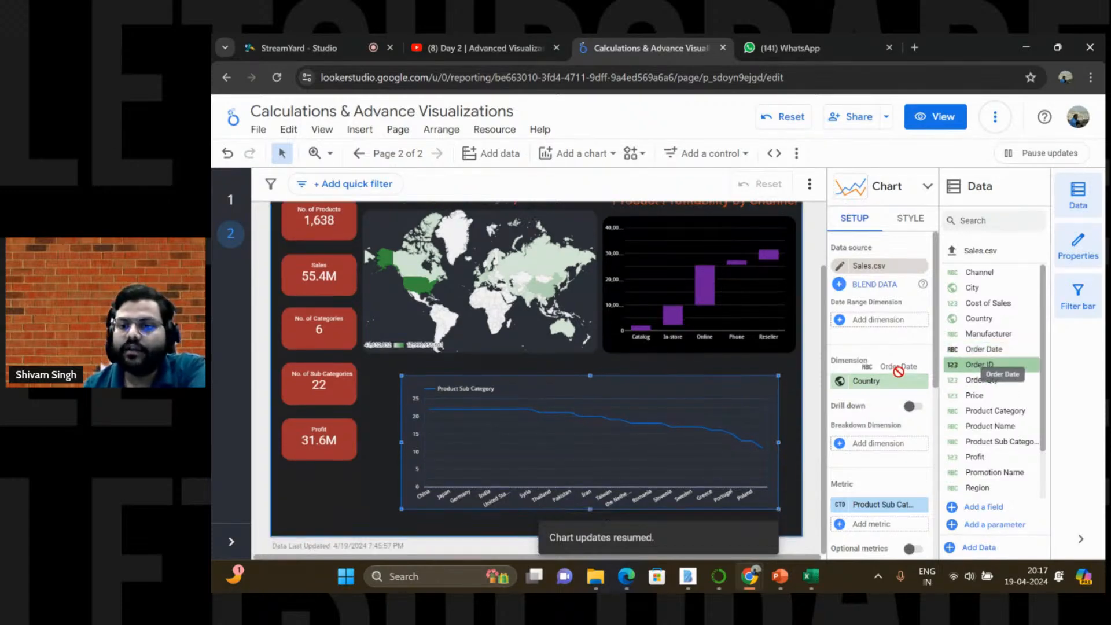
# Step: Replace the line chart's Country dimension with Order Date
pyautogui.moveTo(985, 349); pyautogui.dragTo(883, 381)
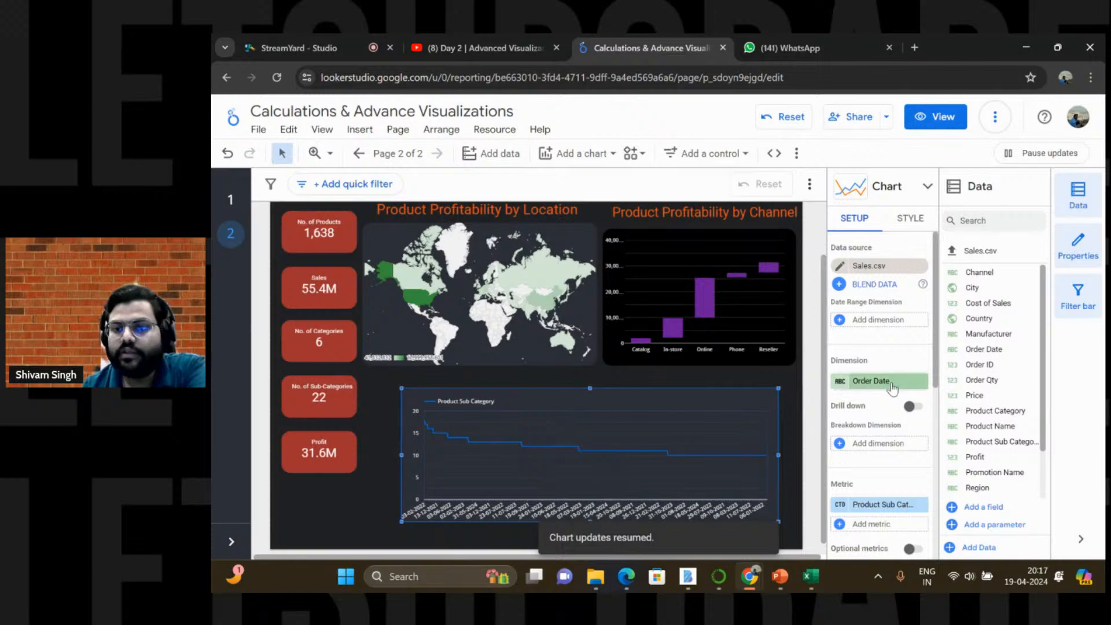
pyautogui.click(844, 382)
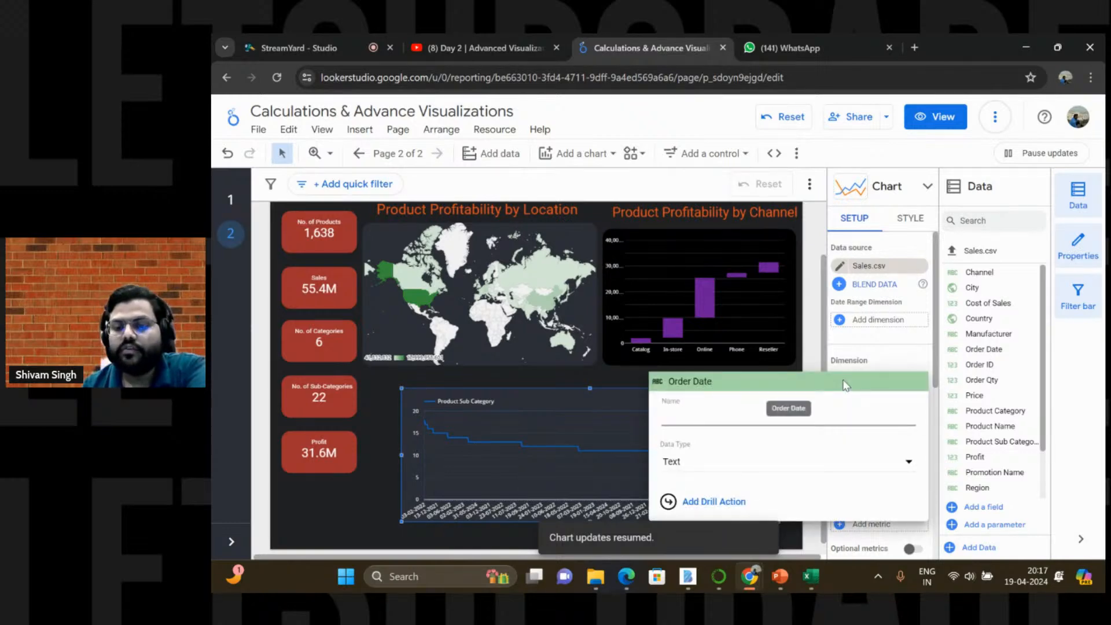
pyautogui.click(875, 366)
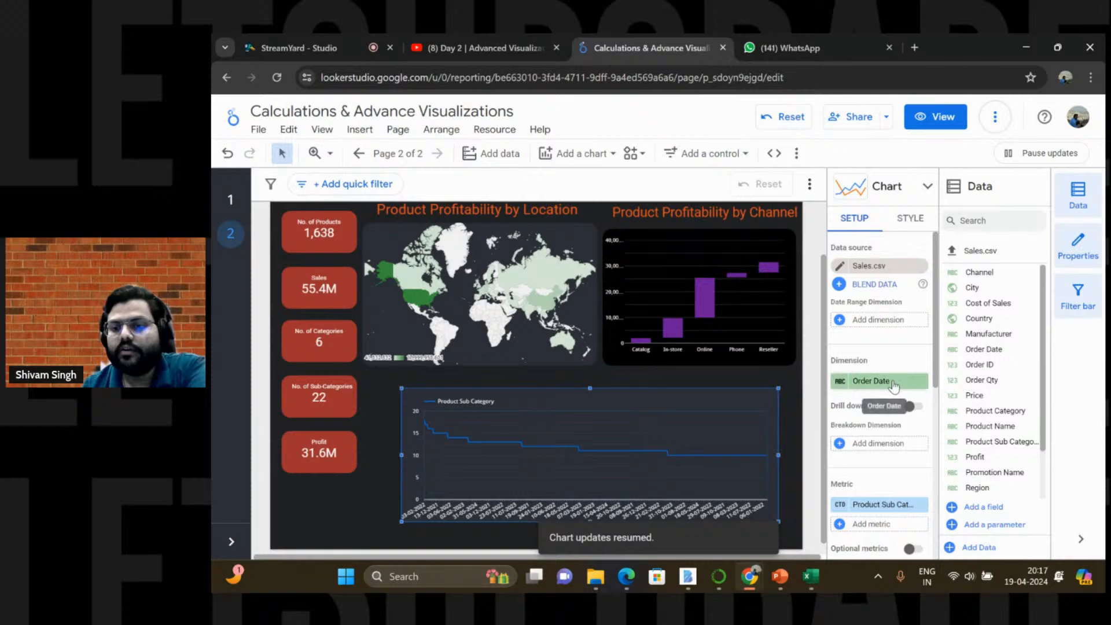
pyautogui.click(895, 382)
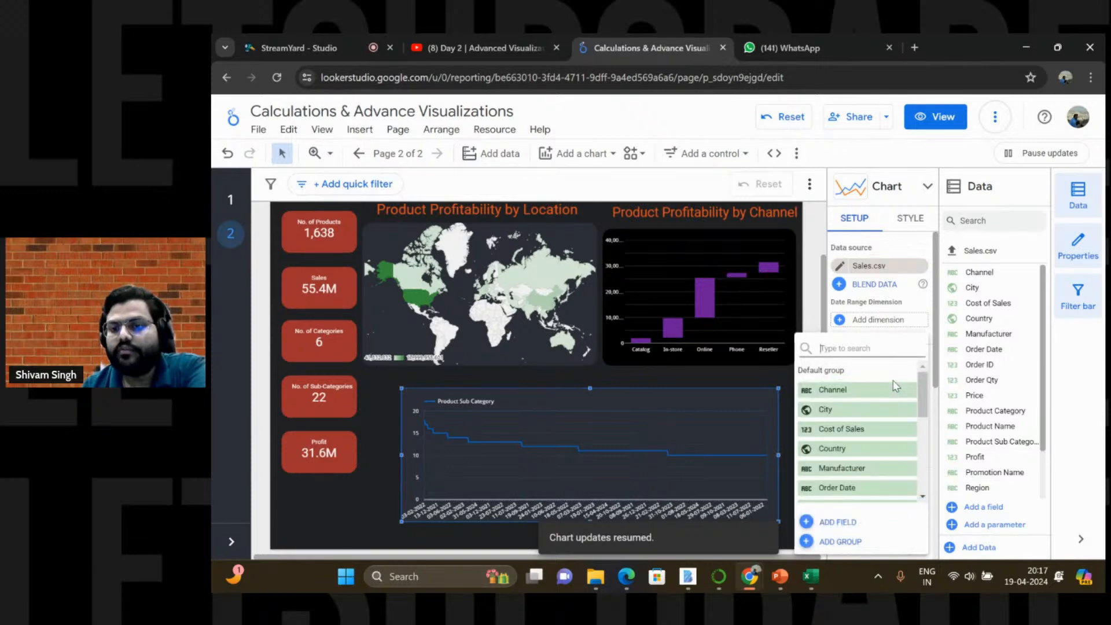
pyautogui.click(812, 325)
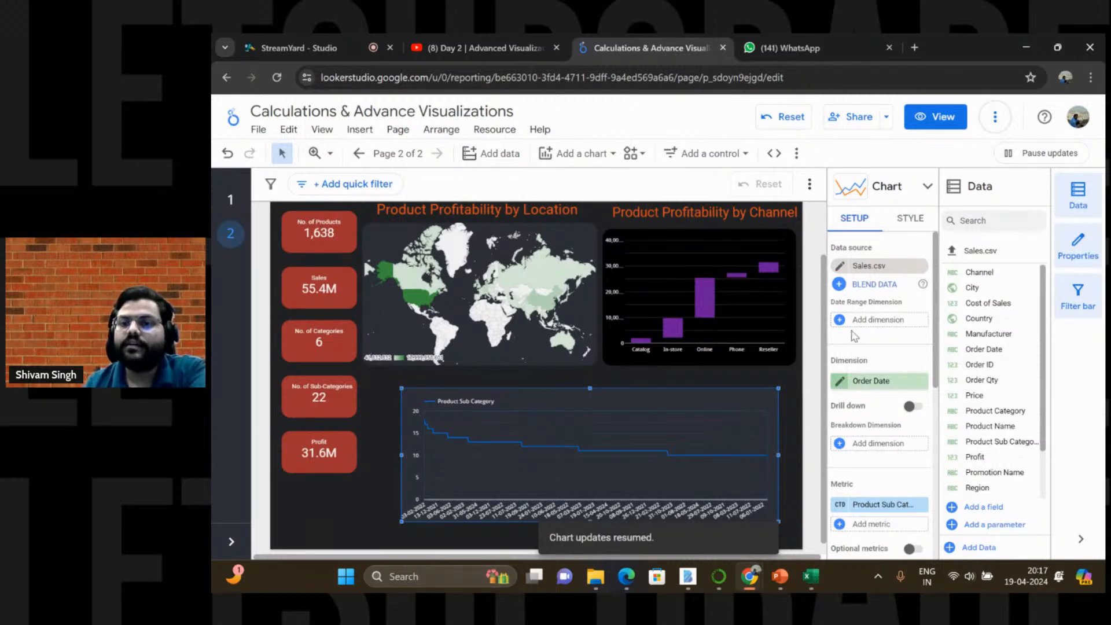
# Step: Check which data types are offered for the line chart's Order Date dimension
pyautogui.click(840, 381)
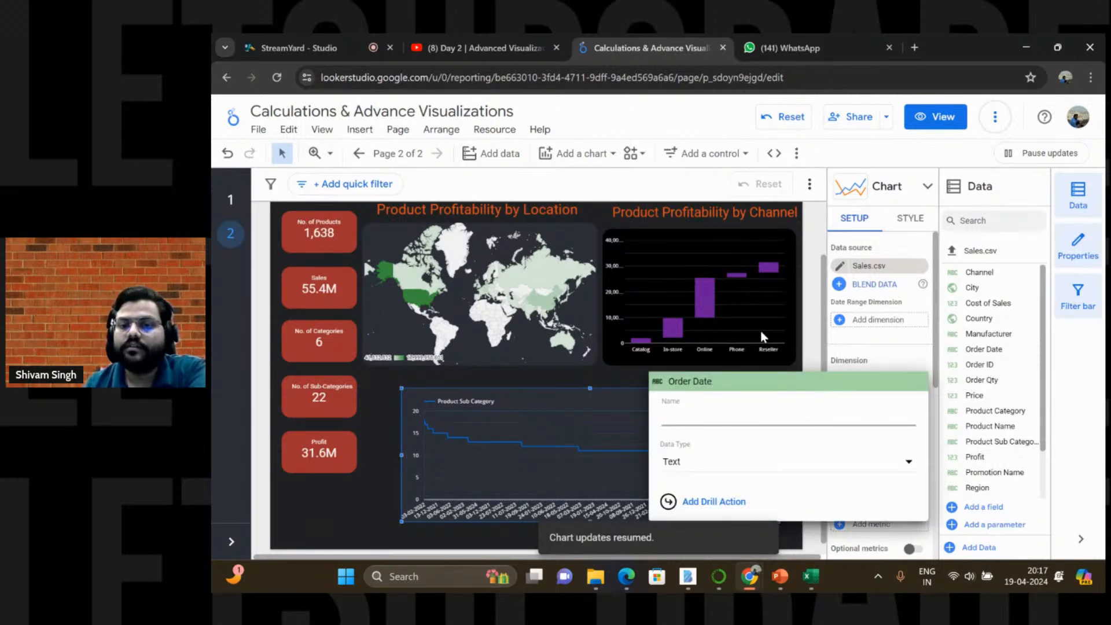
pyautogui.click(800, 353)
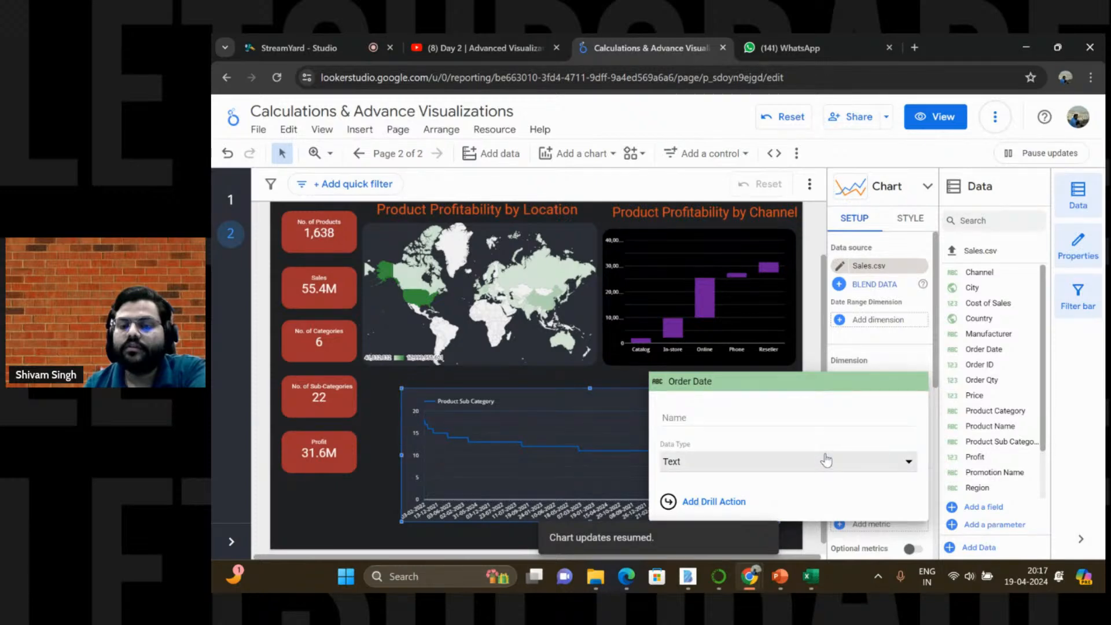
pyautogui.click(826, 460)
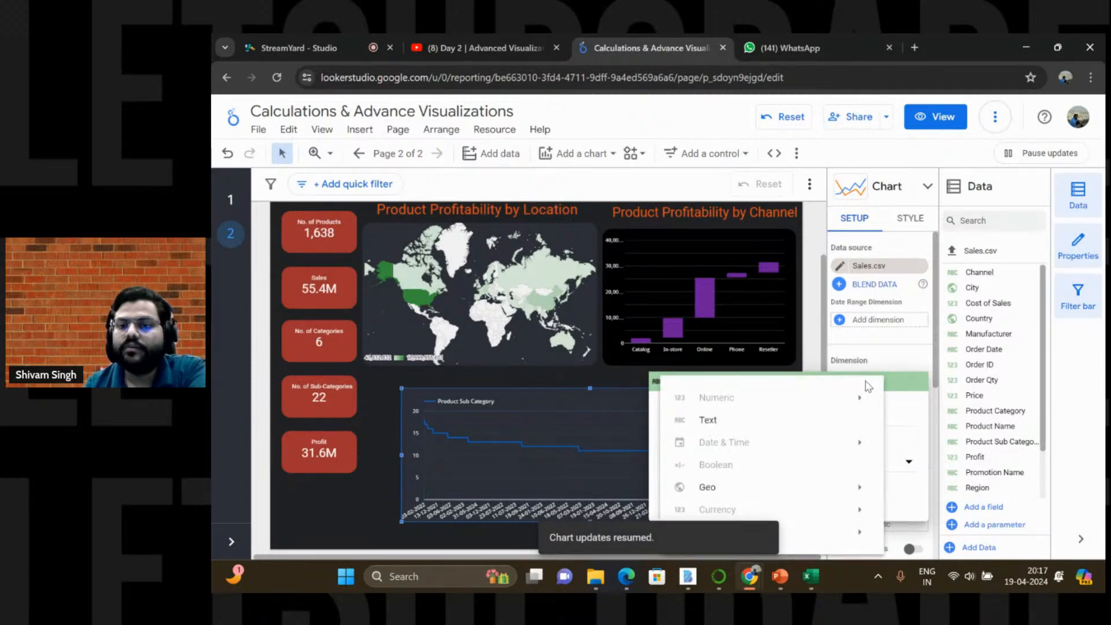
pyautogui.click(890, 363)
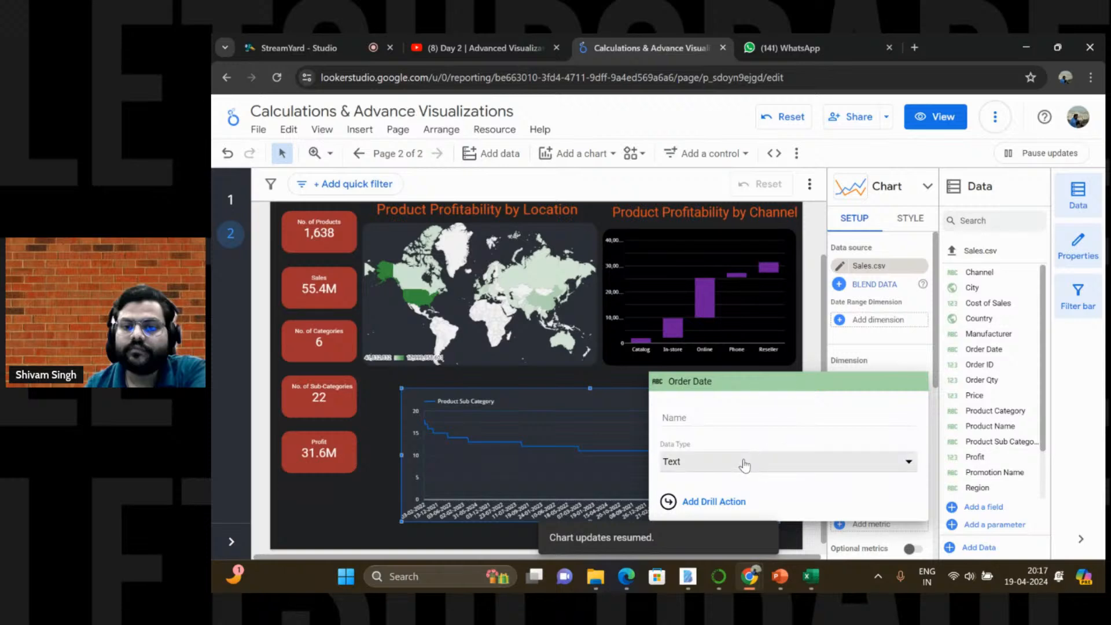
pyautogui.click(745, 466)
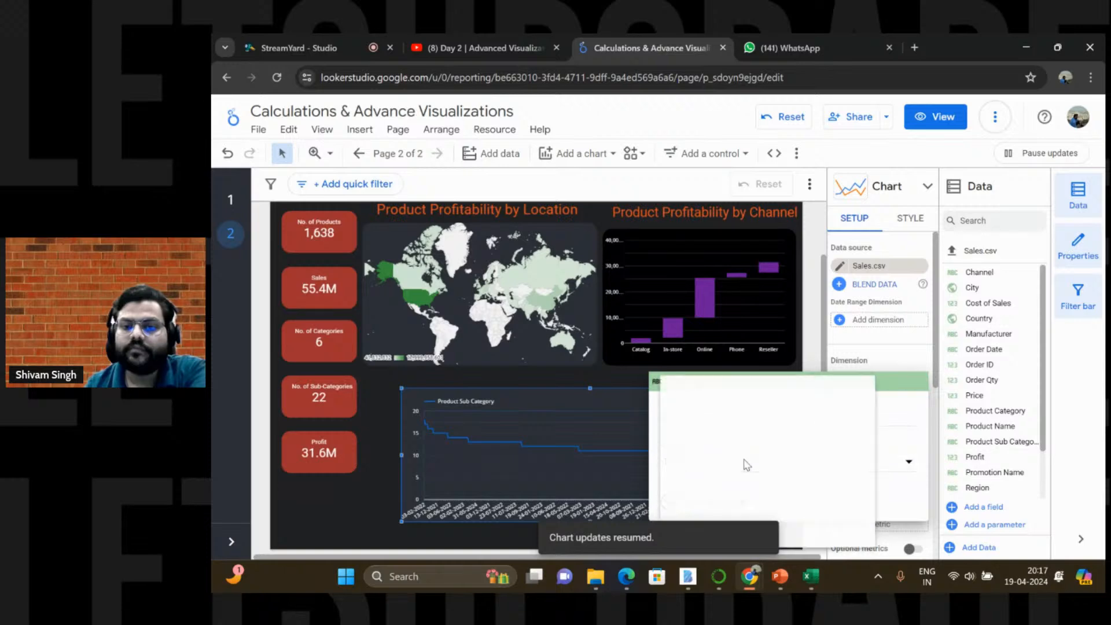
pyautogui.click(833, 356)
pyautogui.click(876, 363)
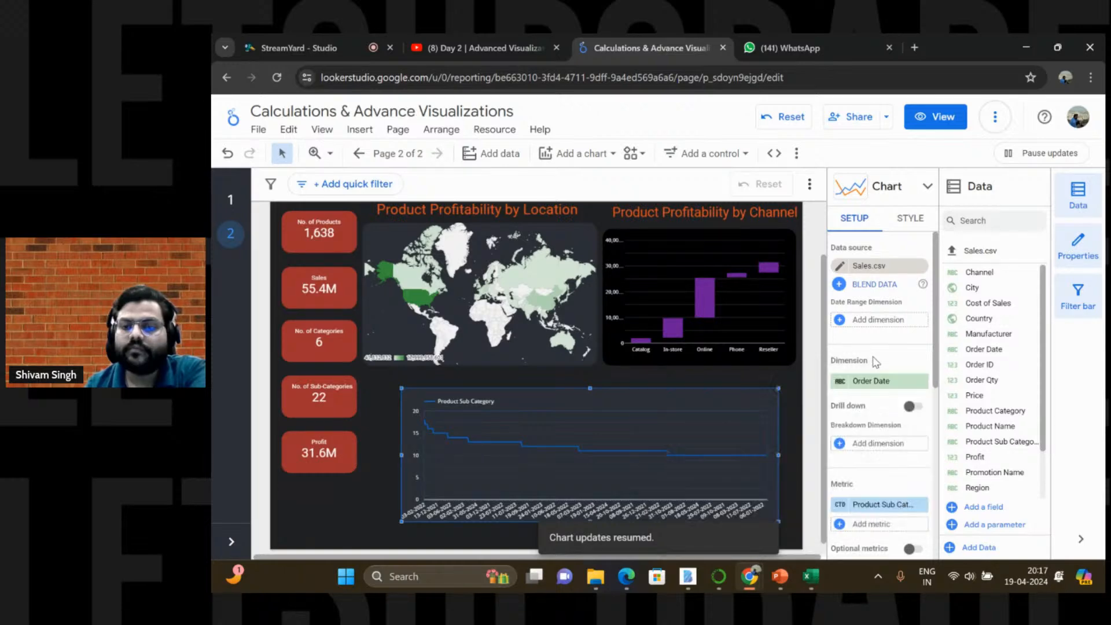
# Step: Look for further type or format options on the Order Date field in the chart setup and the data source's field list
pyautogui.rightClick(884, 386)
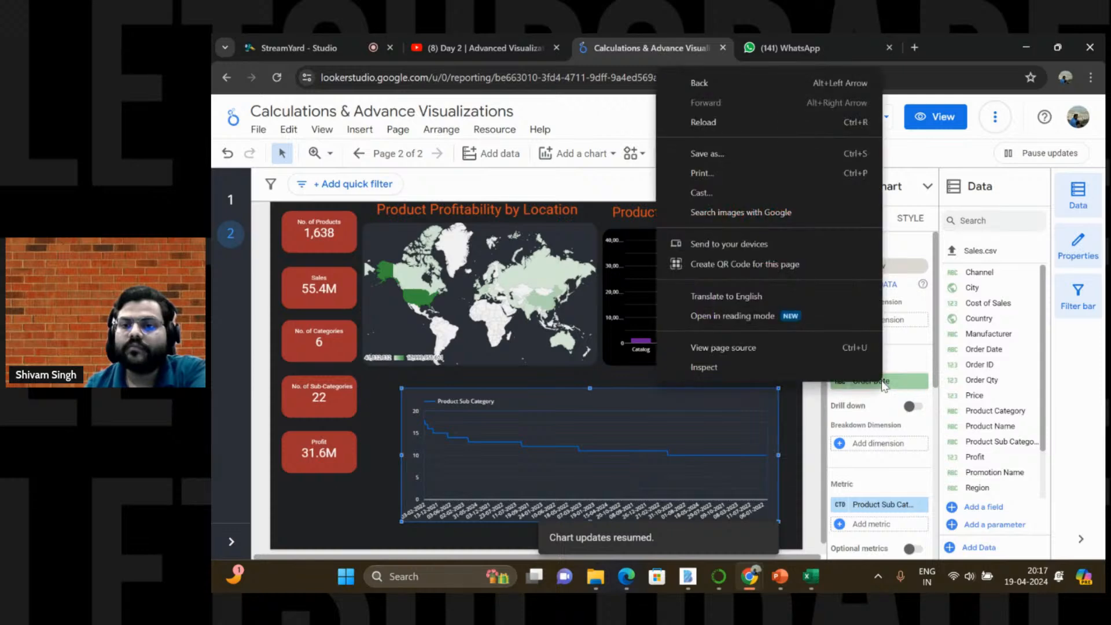
pyautogui.press('Escape')
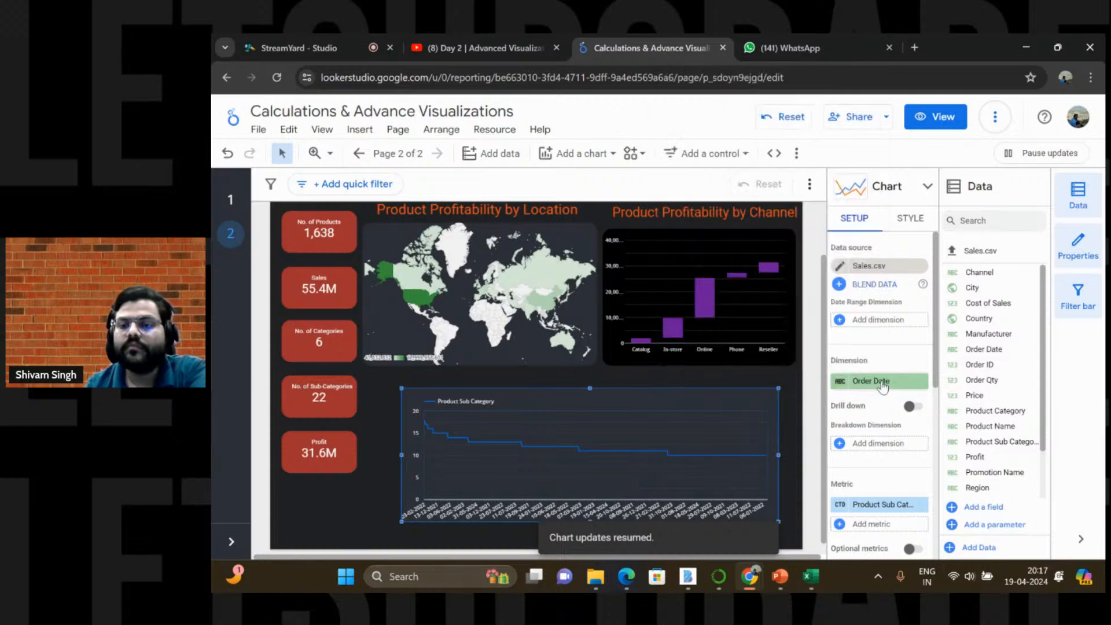
pyautogui.click(843, 383)
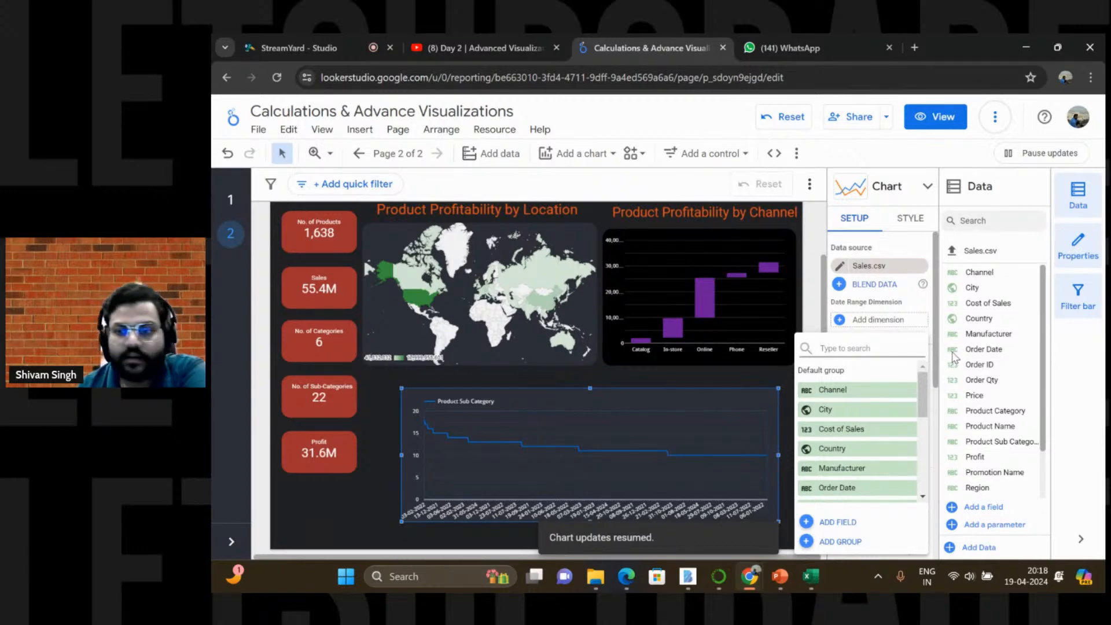
pyautogui.click(976, 350)
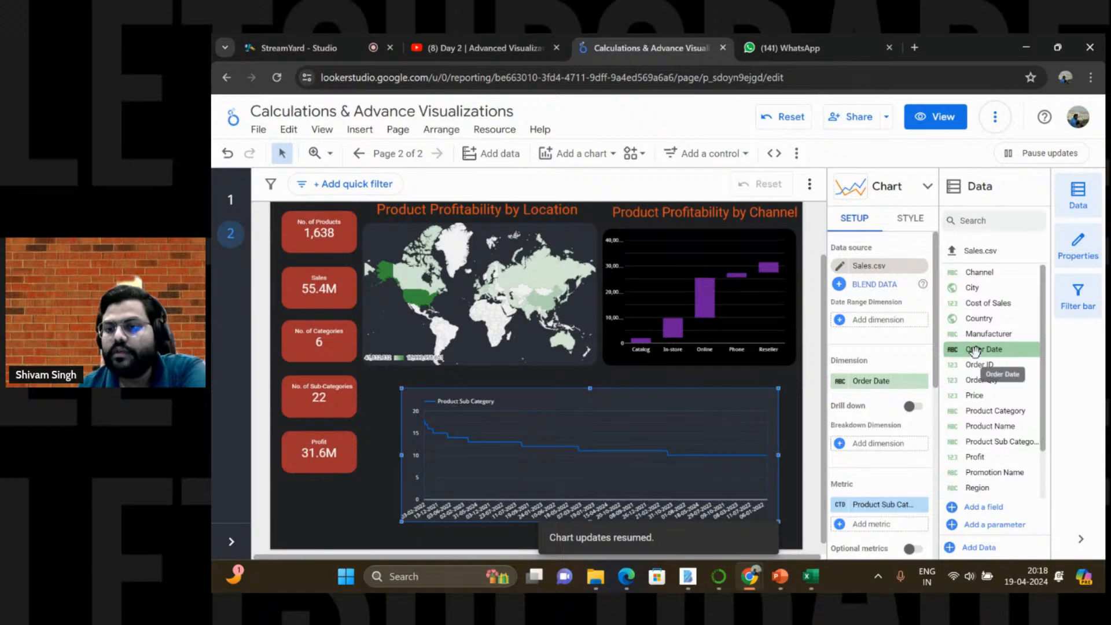
pyautogui.rightClick(976, 350)
pyautogui.press('Escape')
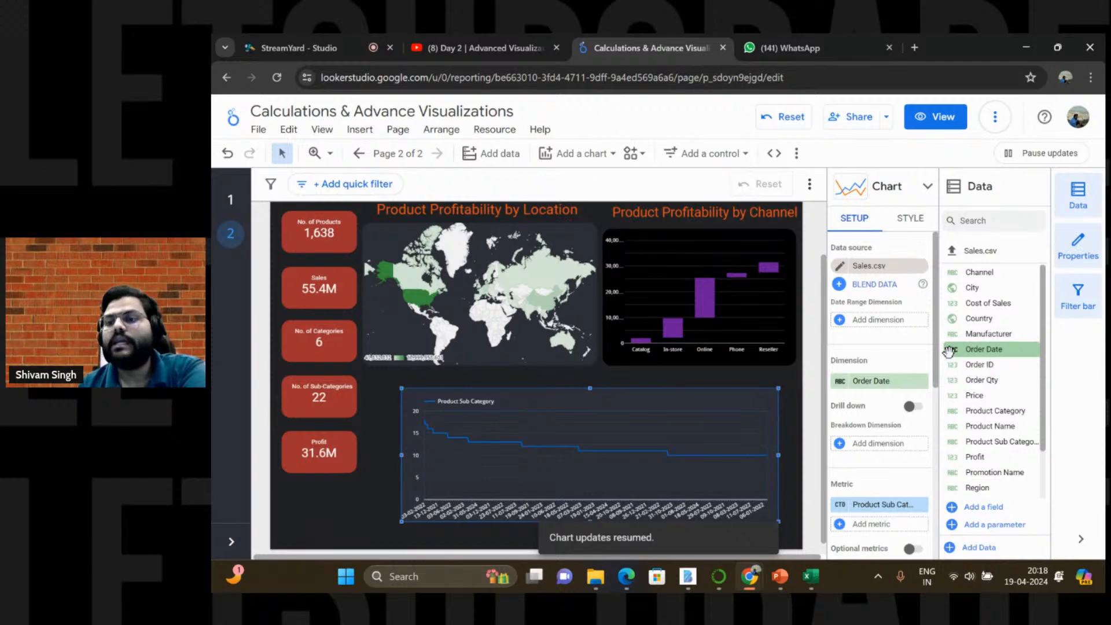
# Step: Inspect the Date & Time and Numeric data type options for the line chart's Order Date dimension
pyautogui.click(843, 385)
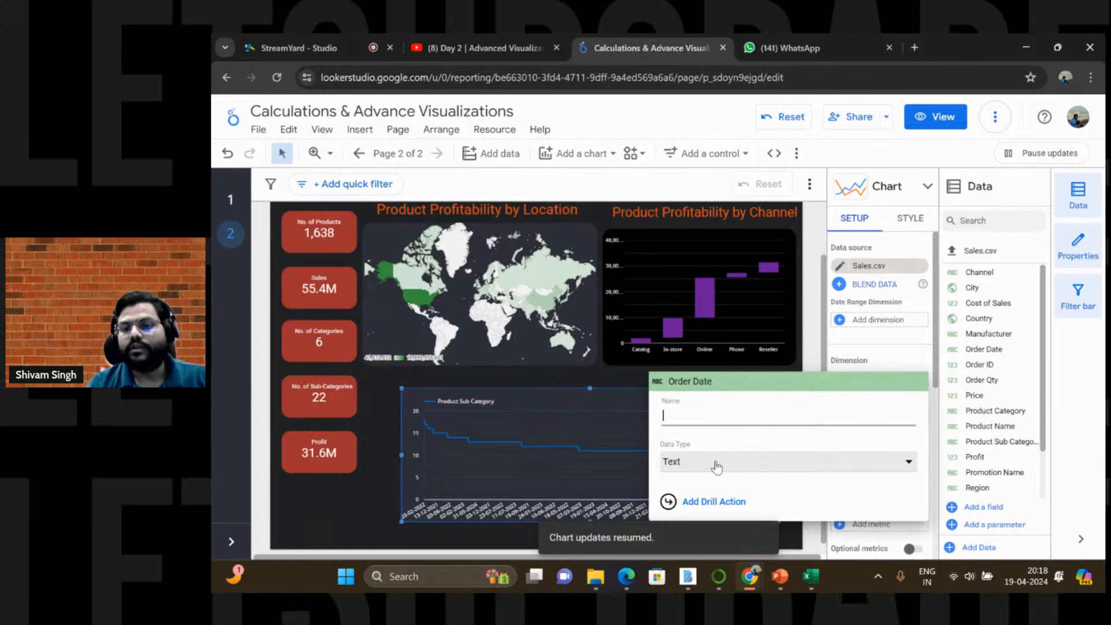
pyautogui.click(717, 467)
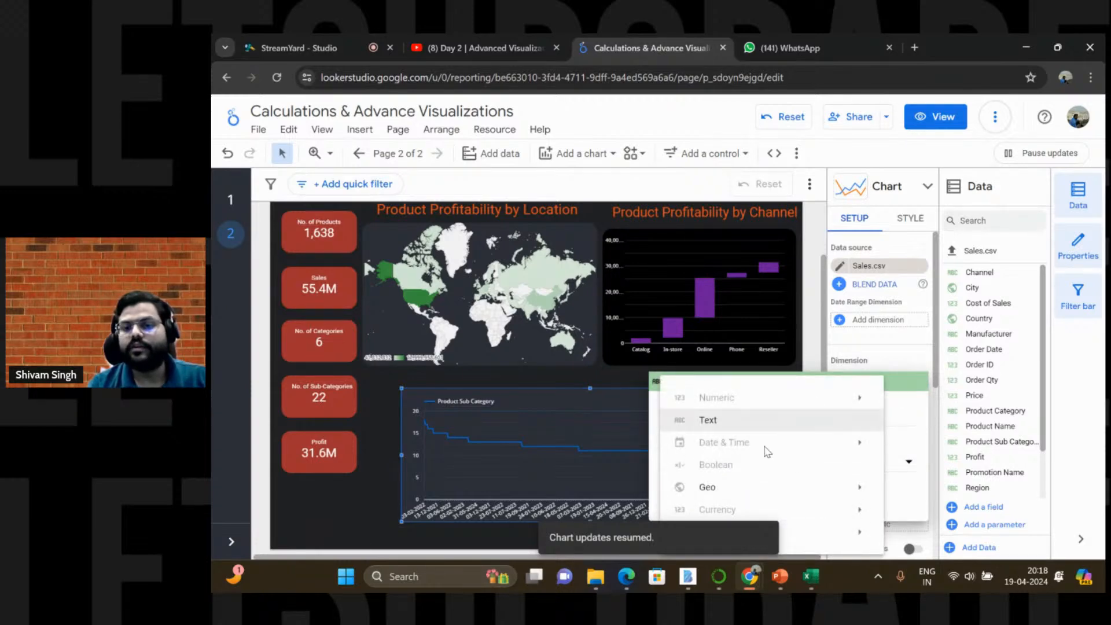
pyautogui.moveTo(856, 446)
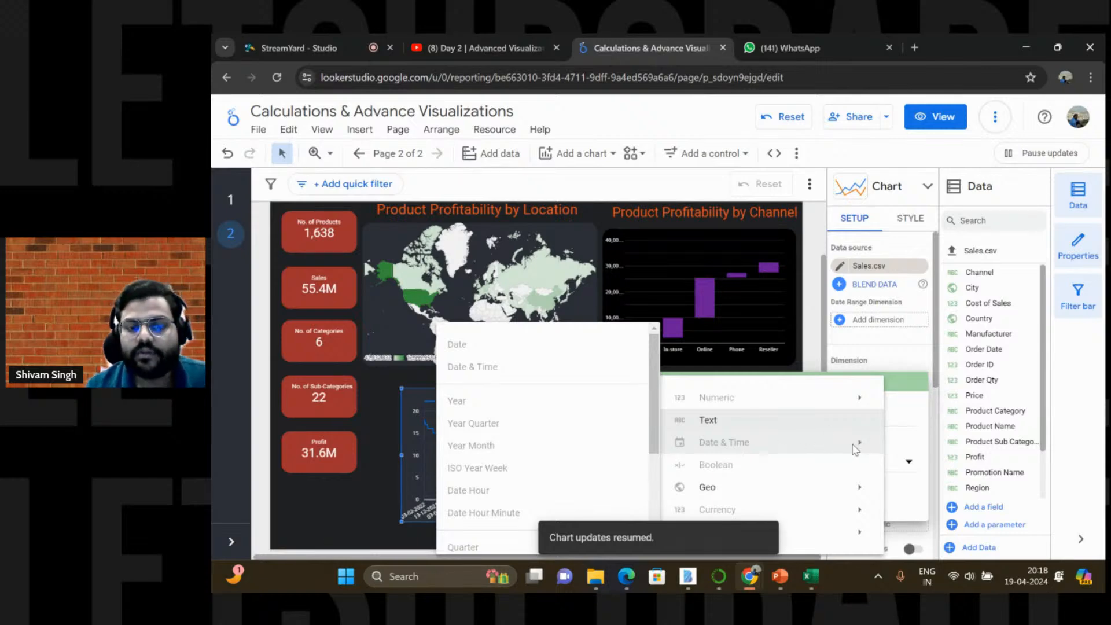
pyautogui.moveTo(770, 396)
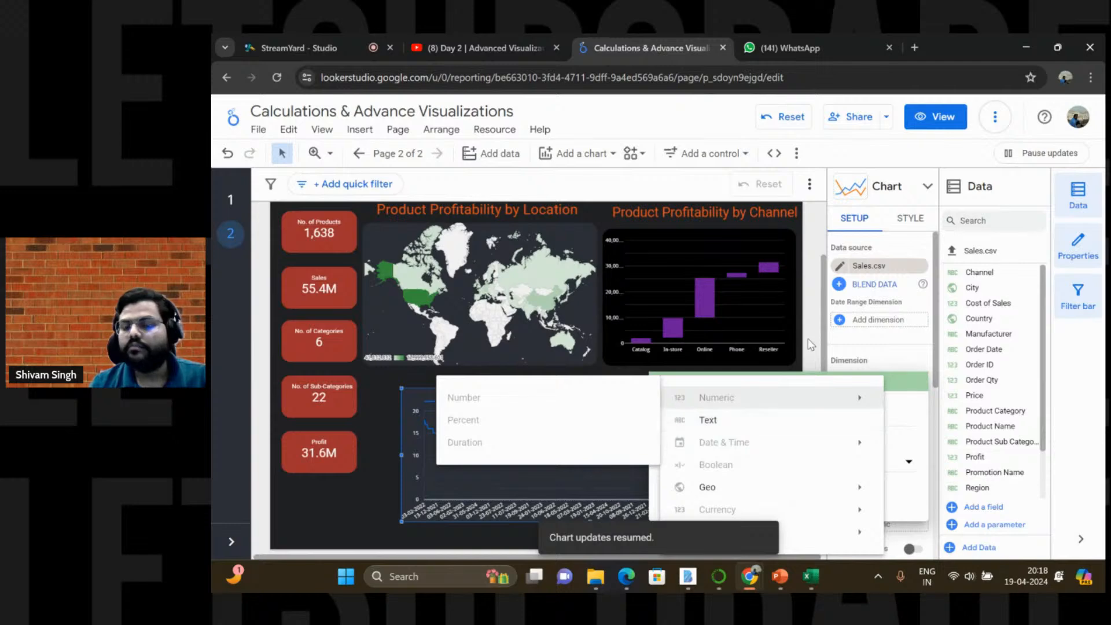
pyautogui.click(808, 339)
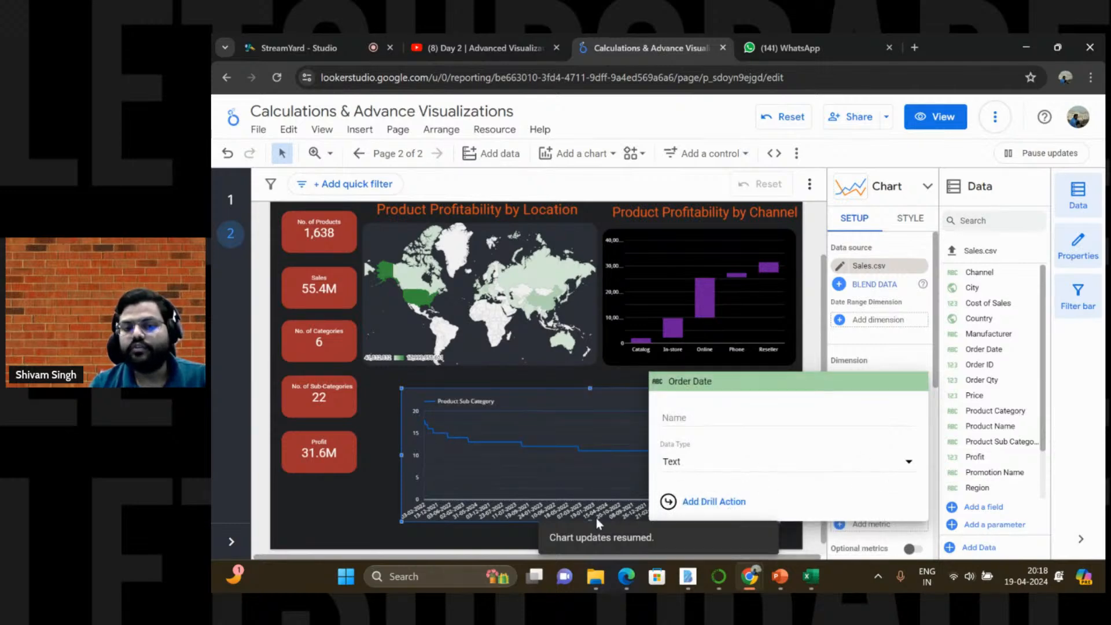
pyautogui.click(382, 516)
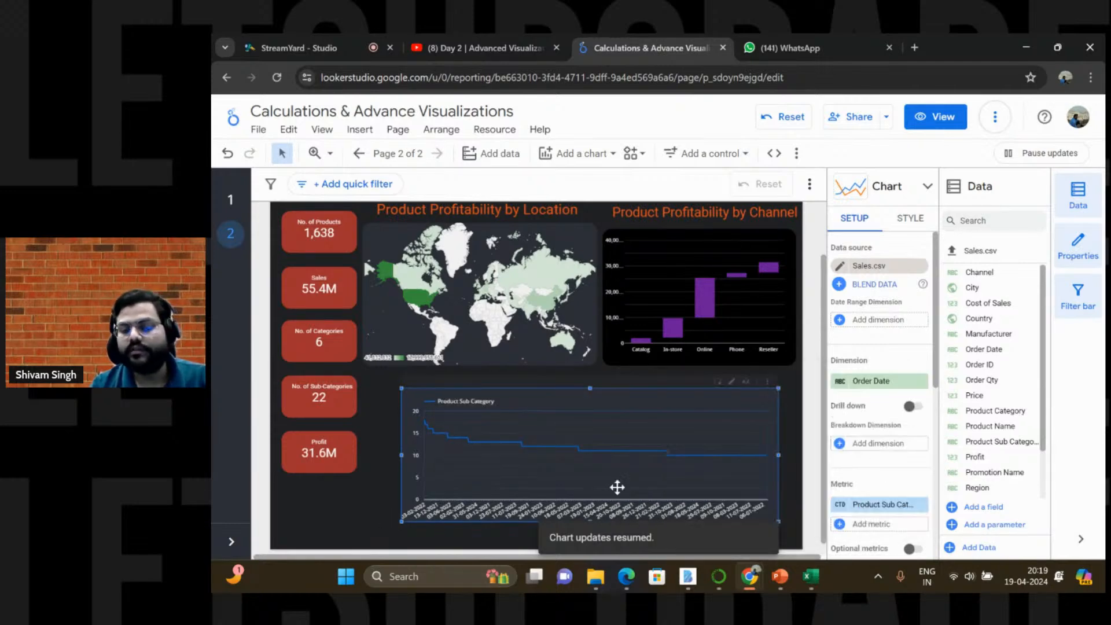
pyautogui.scroll(-1, 814, 328)
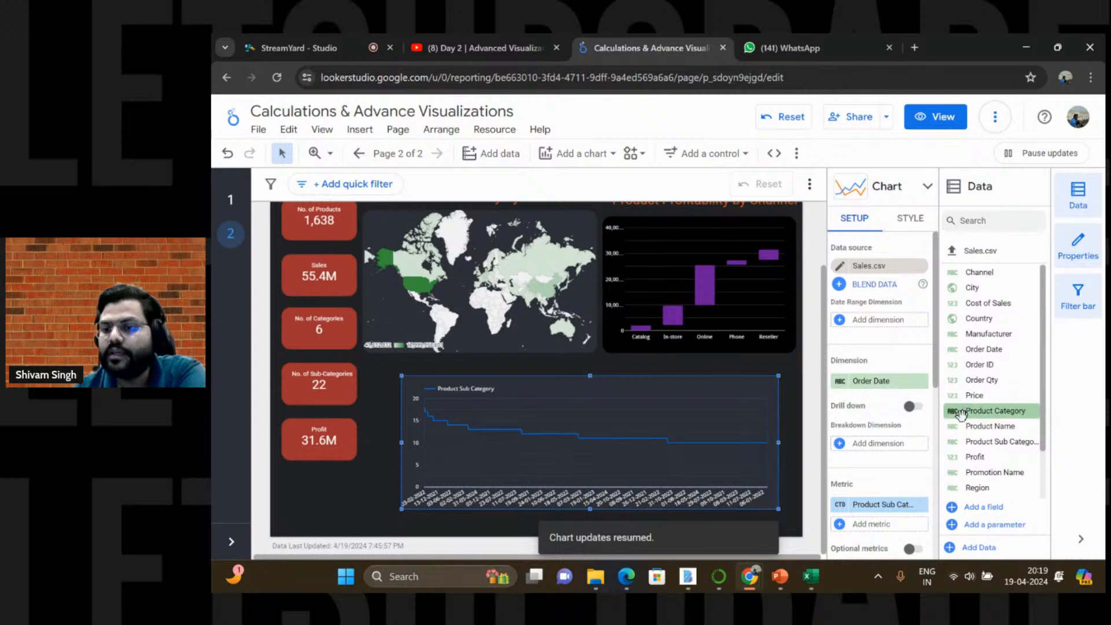
pyautogui.scroll(-1, 961, 414)
pyautogui.scroll(1, 961, 415)
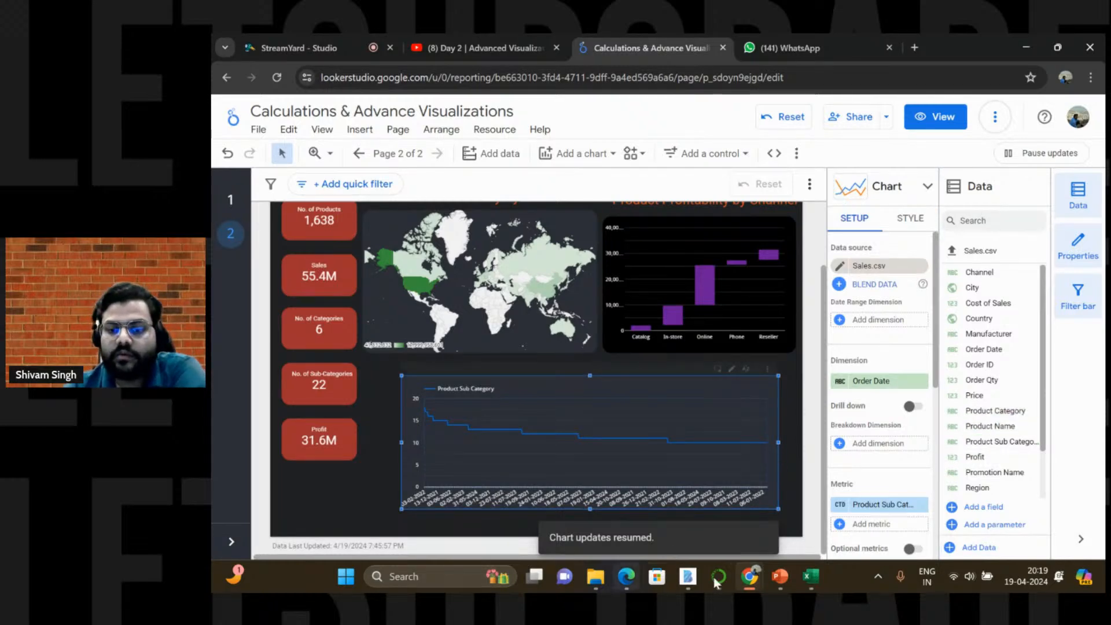
# Step: Switch to the Sales workbook in Excel, examine the Order Date column's values and cell options, and return to the Looker Studio report
pyautogui.click(820, 578)
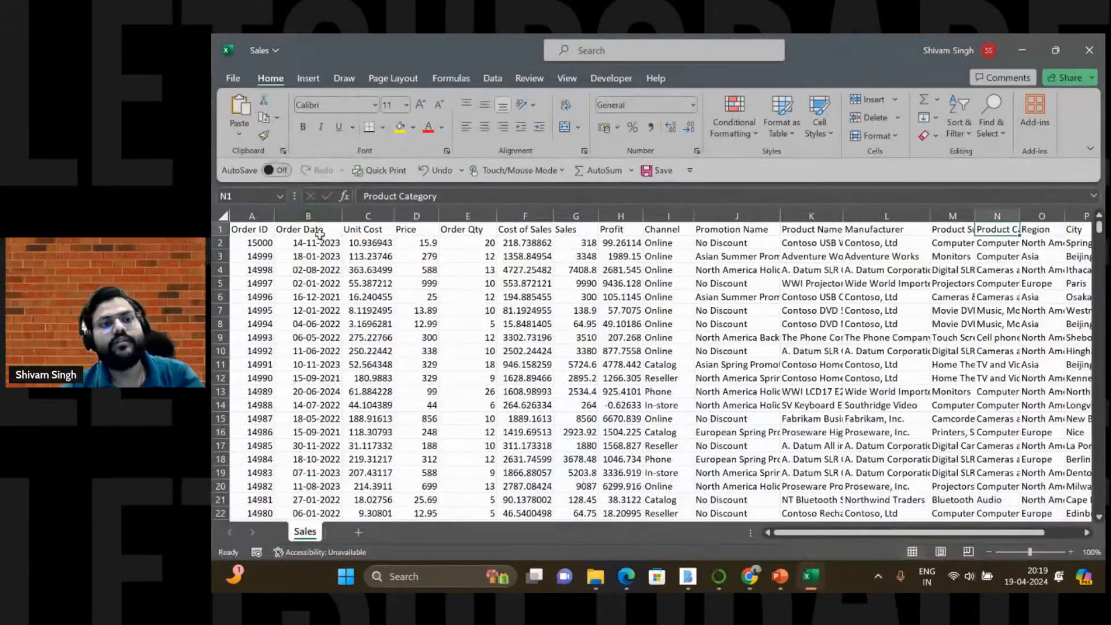
pyautogui.click(320, 226)
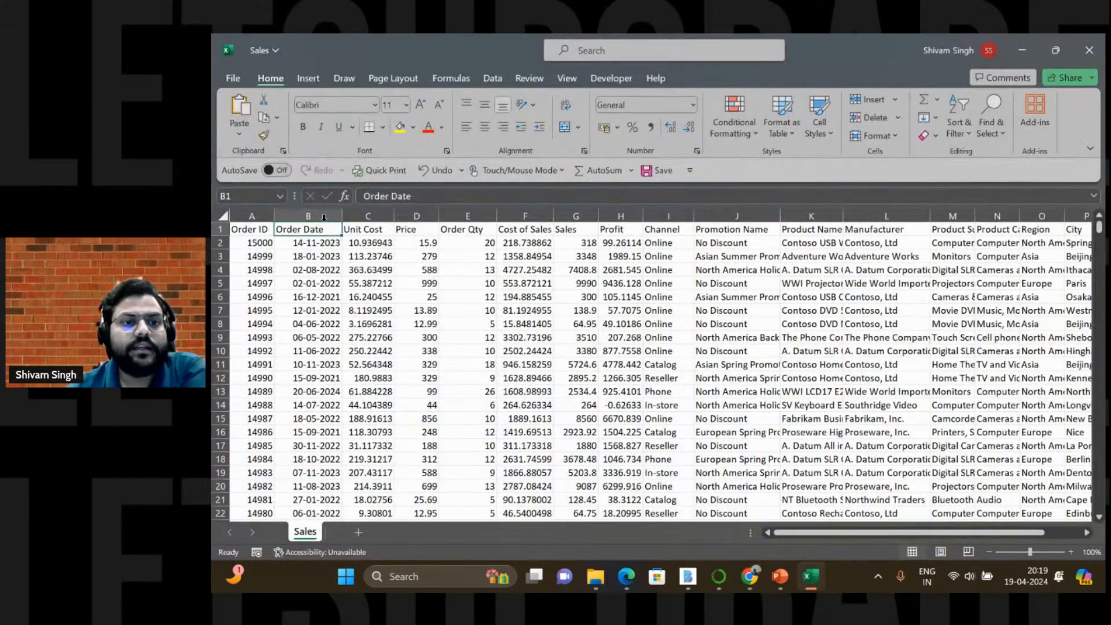
pyautogui.click(323, 217)
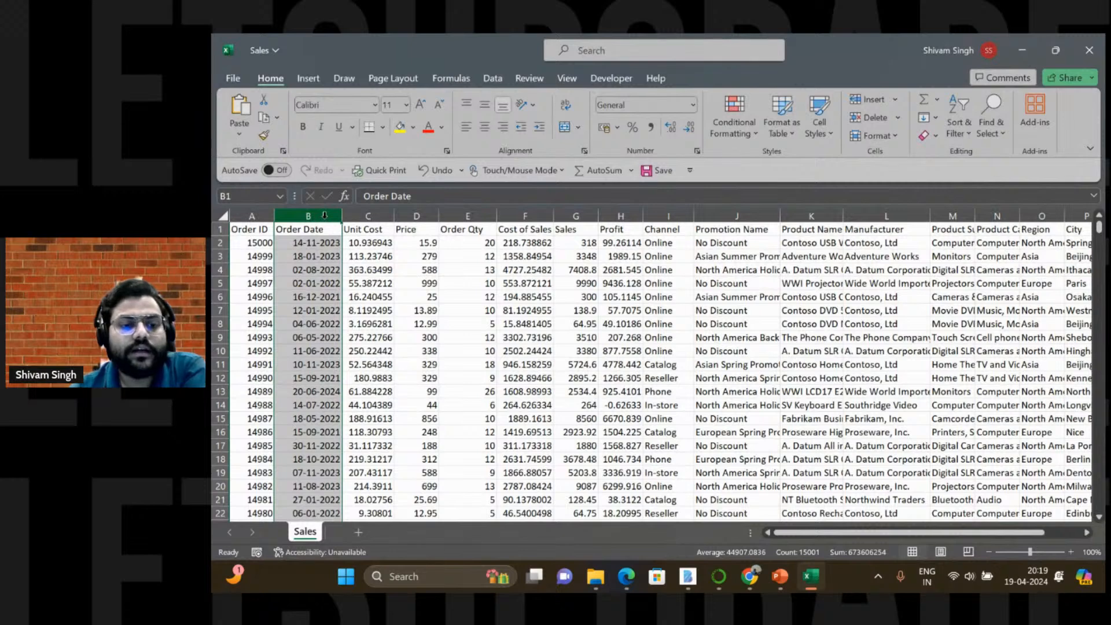
pyautogui.rightClick(326, 220)
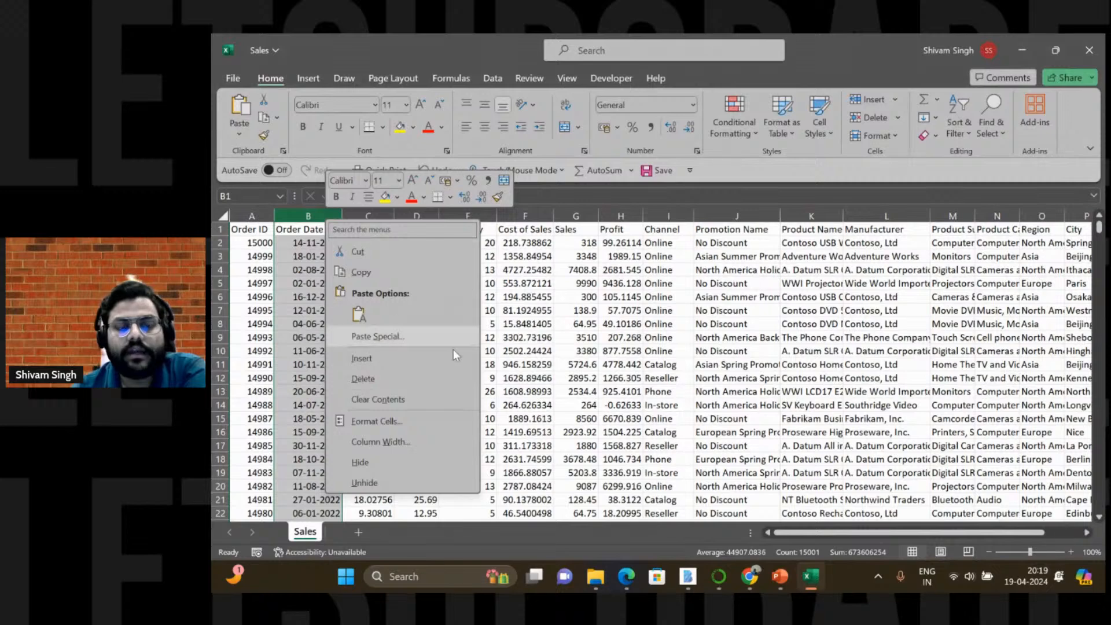
pyautogui.moveTo(750, 579)
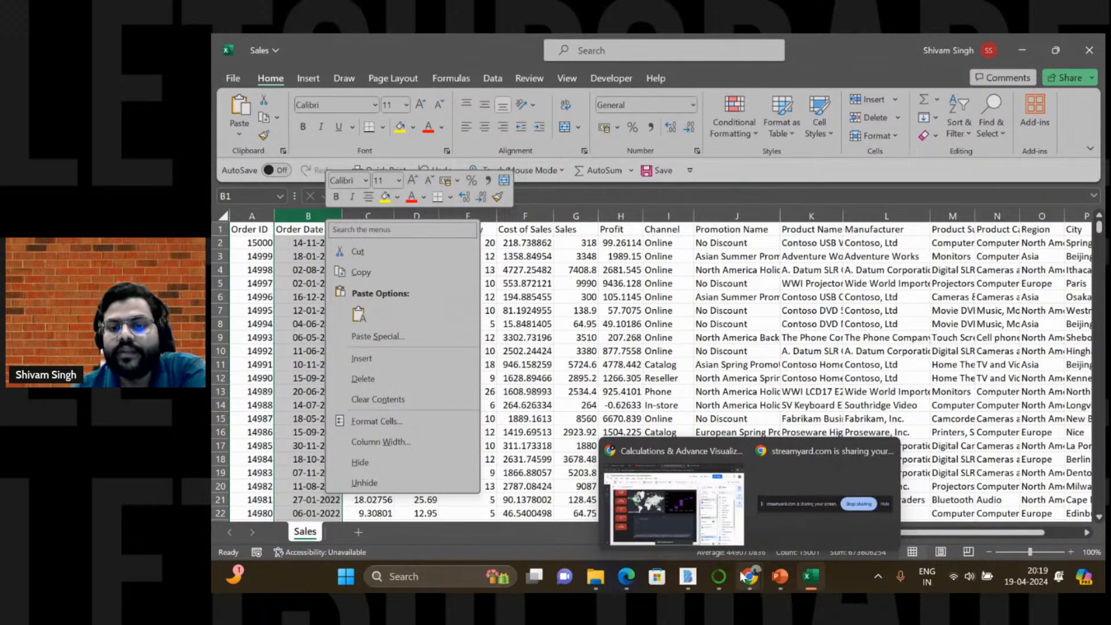
pyautogui.click(732, 513)
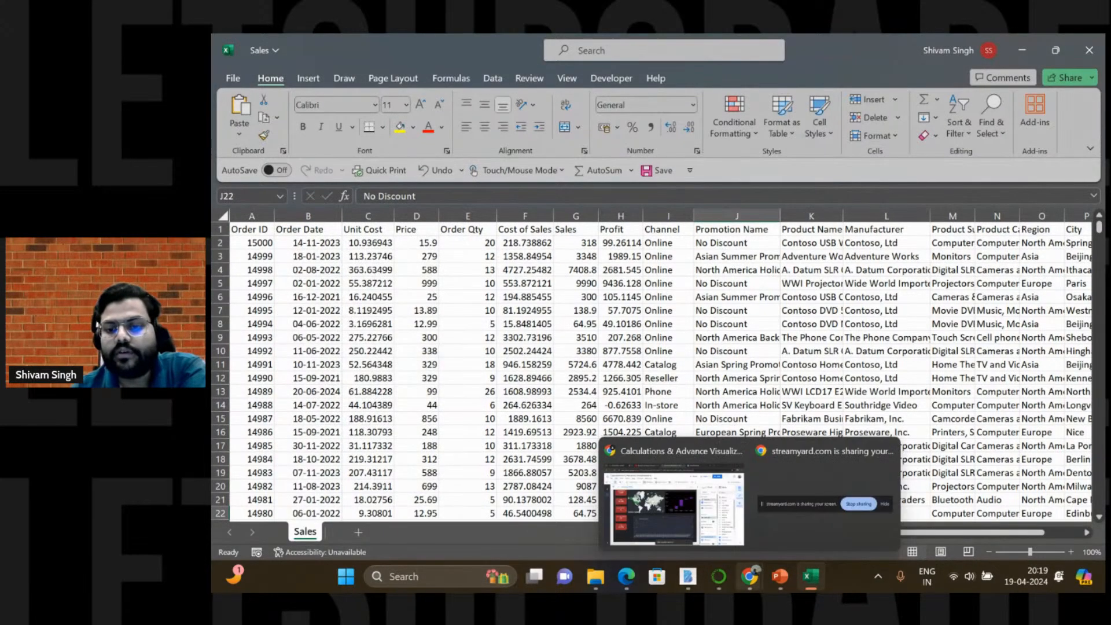
pyautogui.click(713, 540)
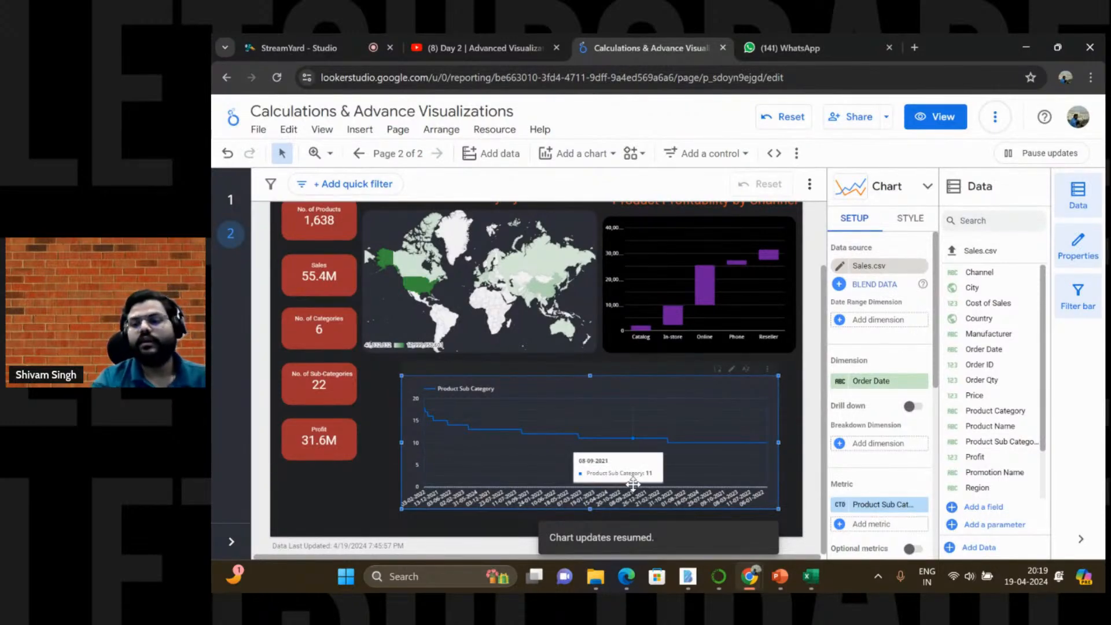
# Step: Delete the Order Date line chart from below the map and waterfall chart on the Sales Analysis Dashboard
pyautogui.press('Delete')
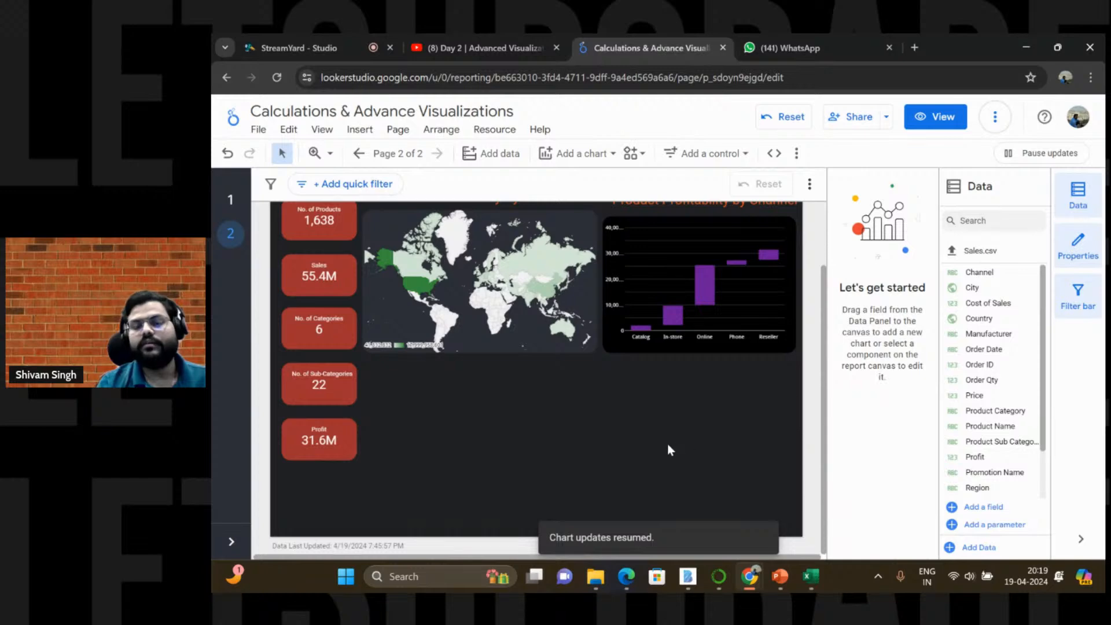
pyautogui.scroll(2, 668, 449)
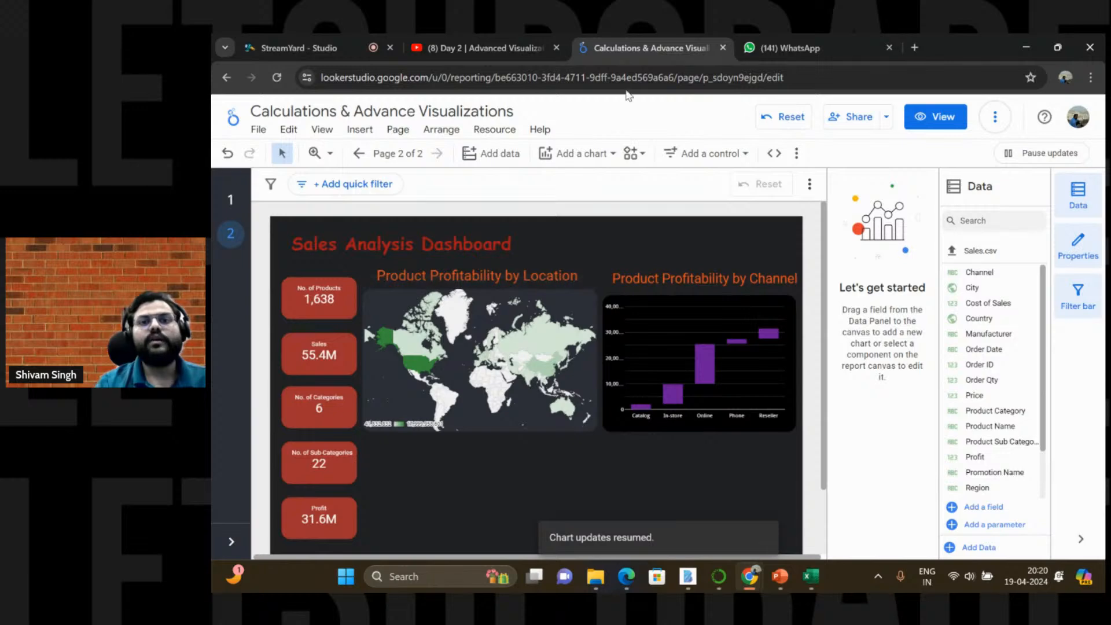
# Step: Open Looker Studio in a new browser tab and open the Bootcamp Day 1 report for editing
pyautogui.click(913, 48)
pyautogui.write('loo')
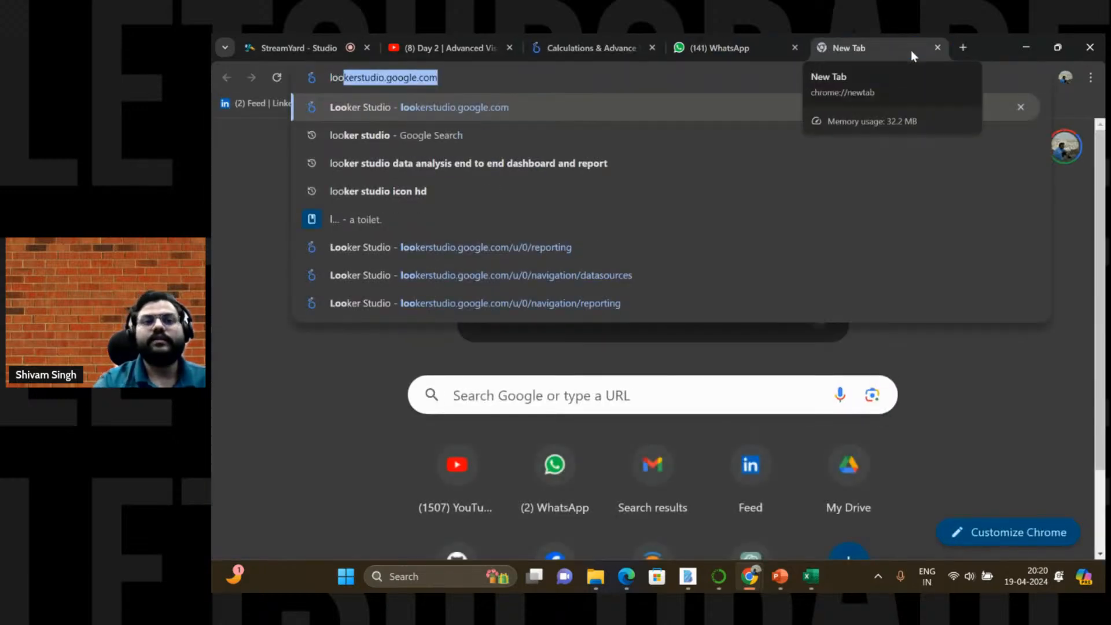
pyautogui.press('Right')
pyautogui.press('Return')
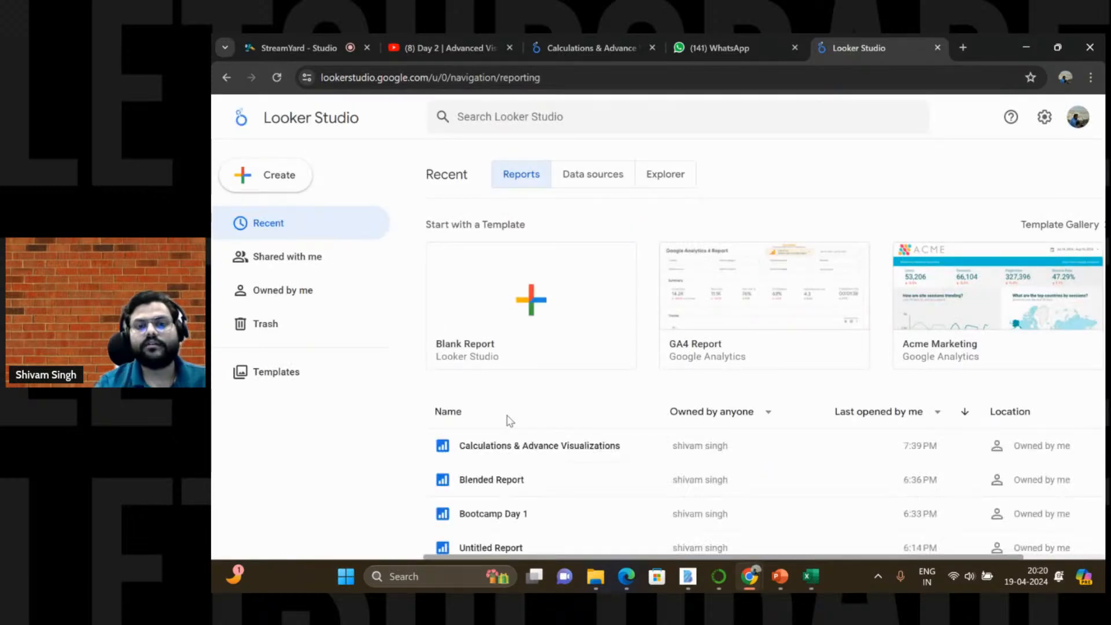
pyautogui.scroll(-2, 507, 423)
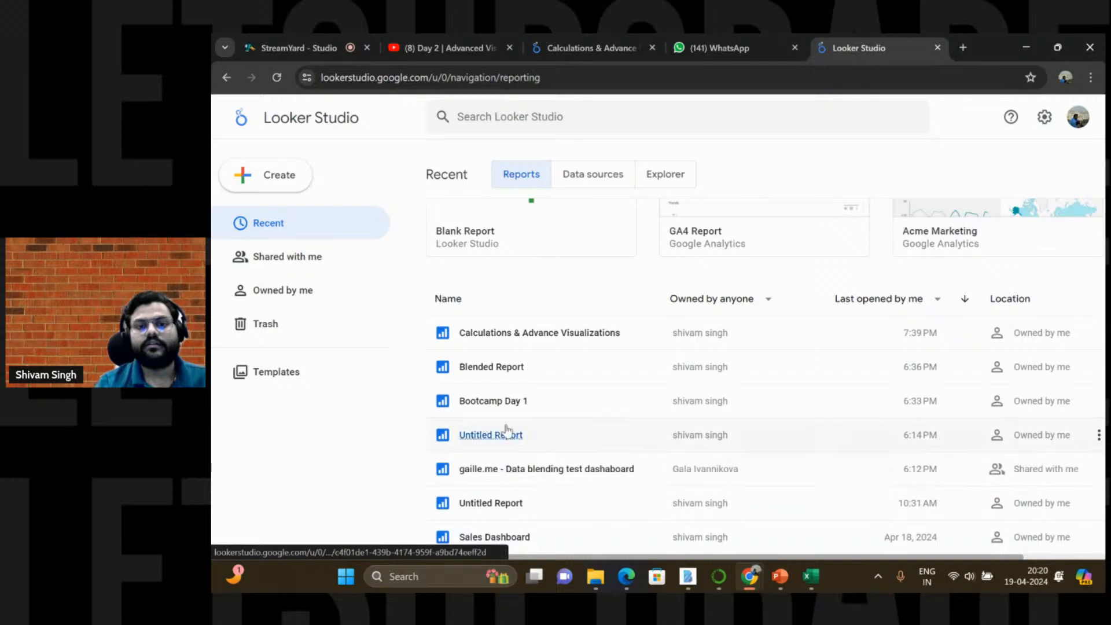
pyautogui.click(488, 402)
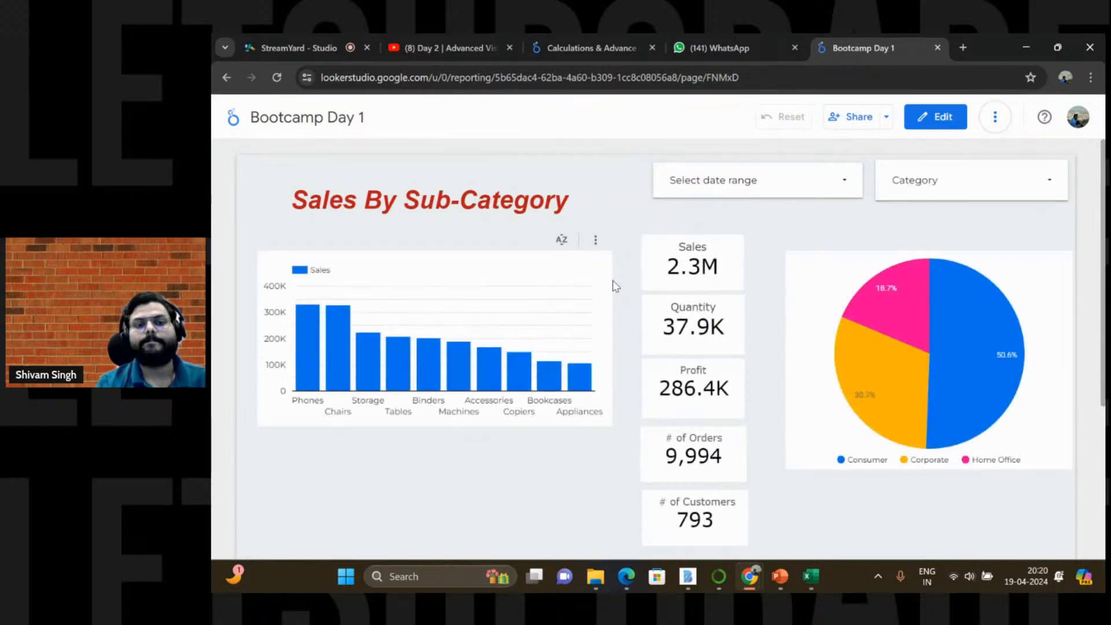
pyautogui.click(936, 116)
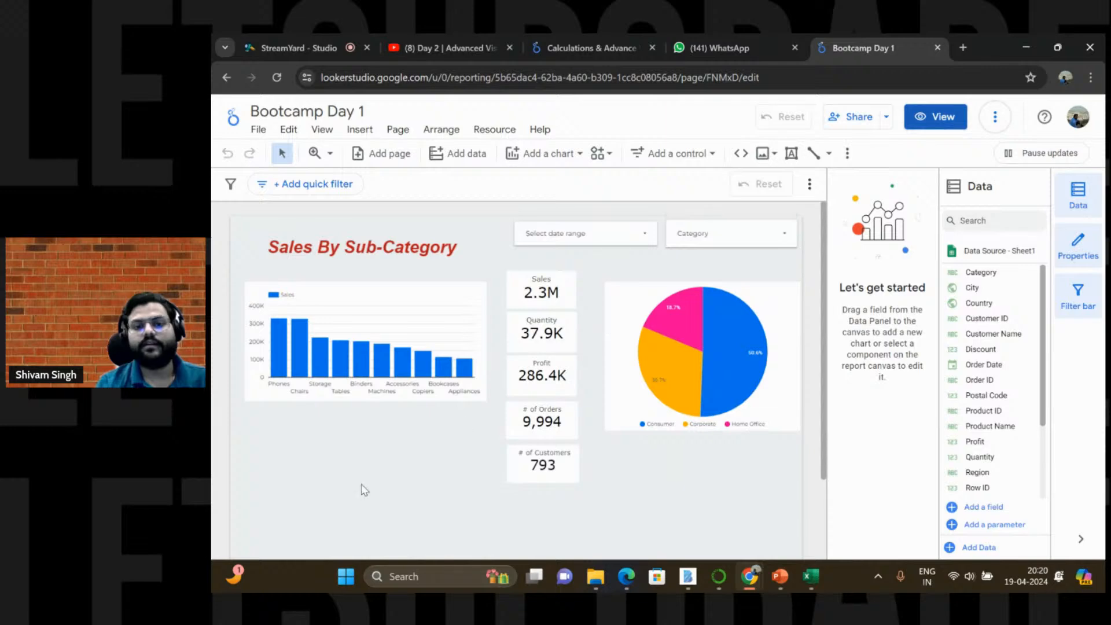
# Step: Add a line chart in the empty area below the Sales By Sub-Category bar chart
pyautogui.click(546, 154)
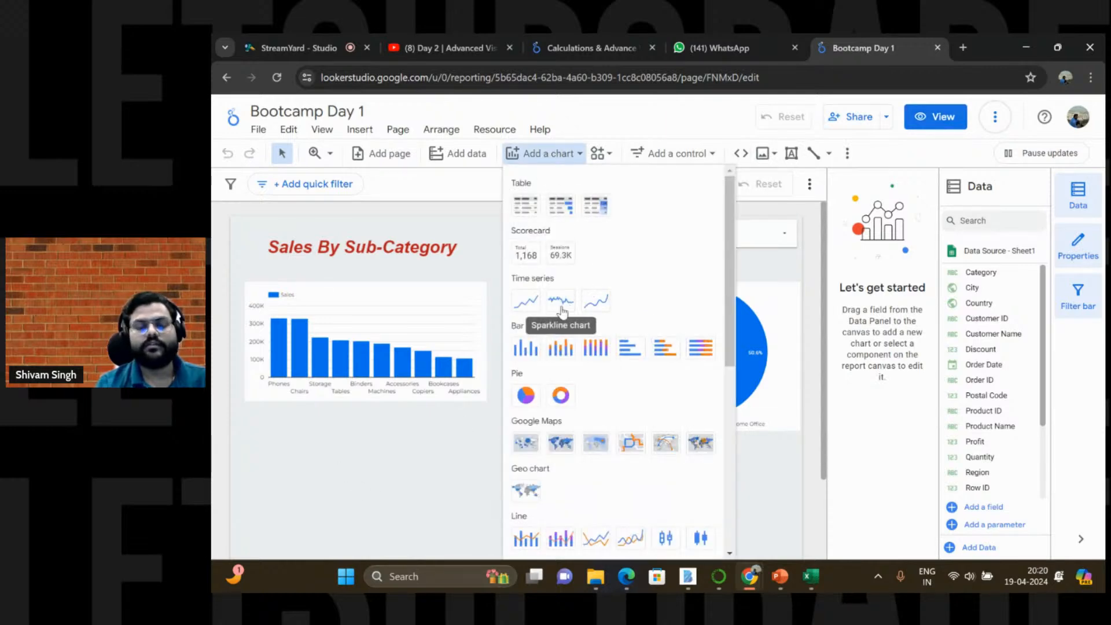
pyautogui.scroll(-1, 557, 354)
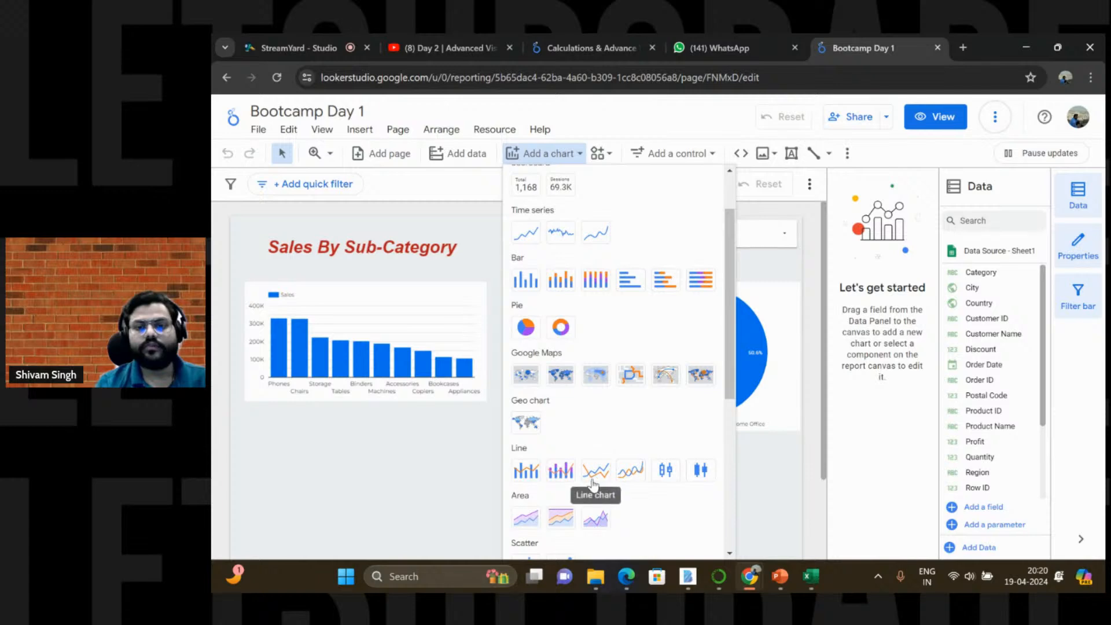
pyautogui.click(595, 472)
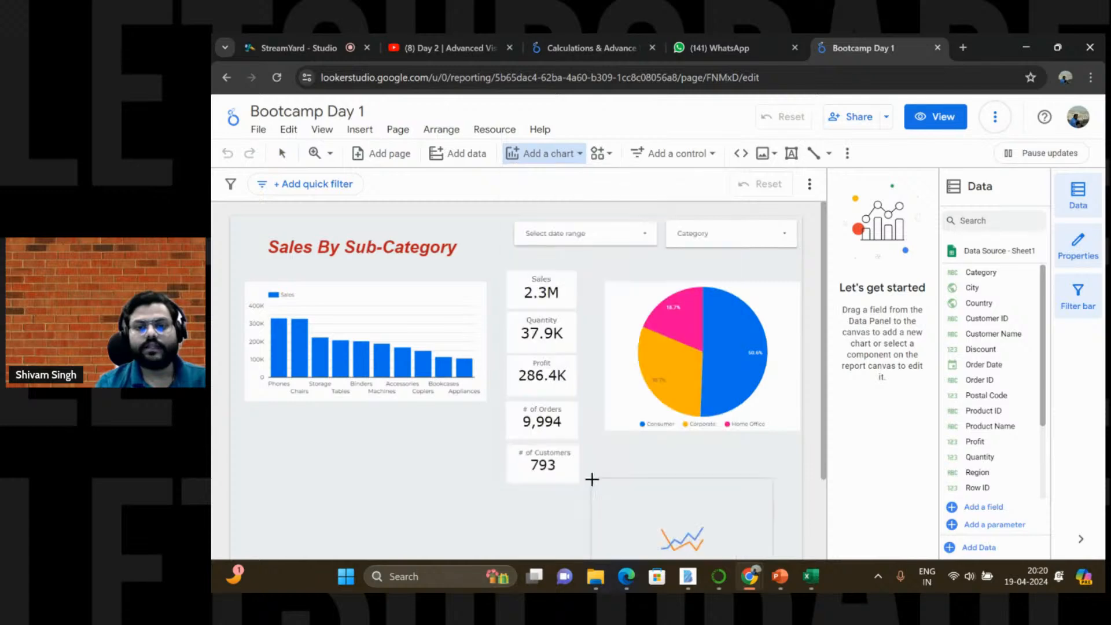
pyautogui.click(255, 428)
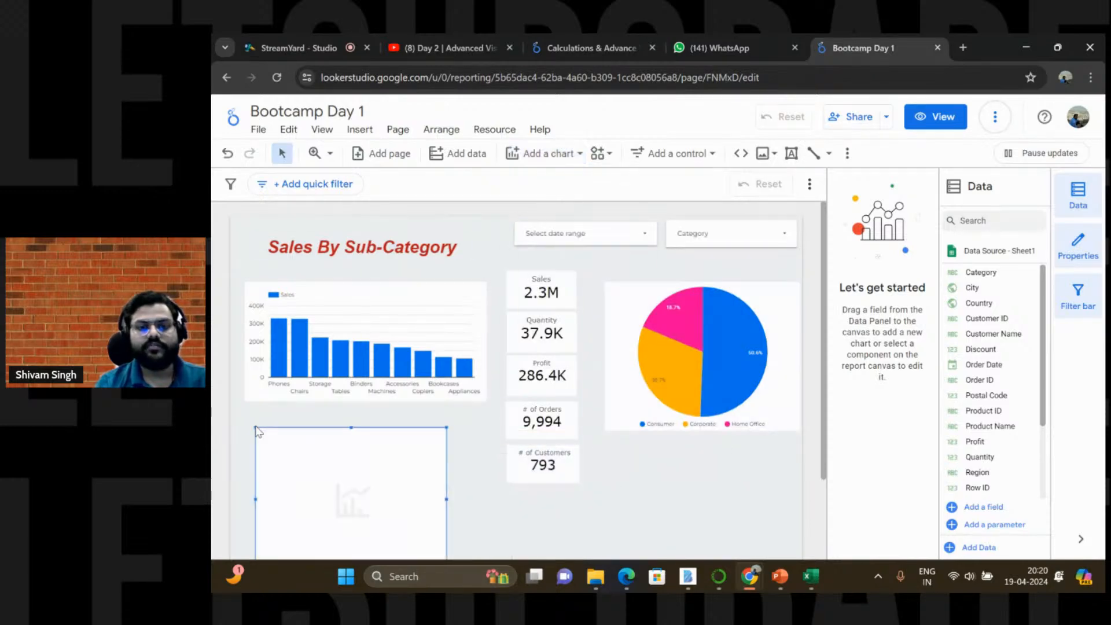
# Step: Move the # of Customers scorecard to the pie chart's upper-left corner and widen the line chart across the freed space beneath the other scorecards
pyautogui.click(522, 463)
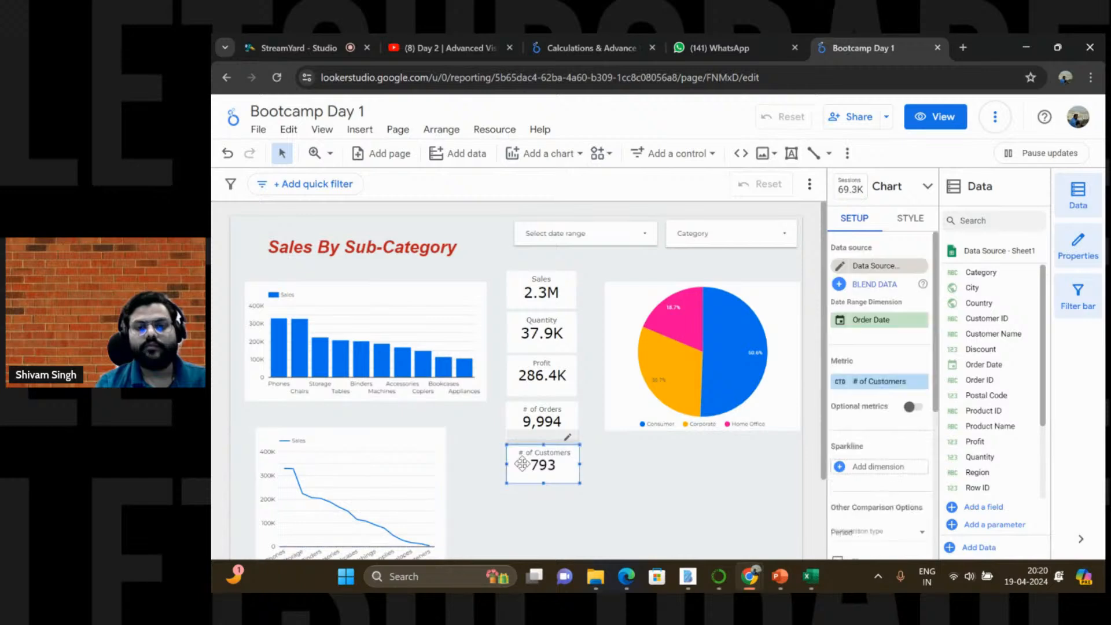
pyautogui.moveTo(522, 463); pyautogui.dragTo(627, 271)
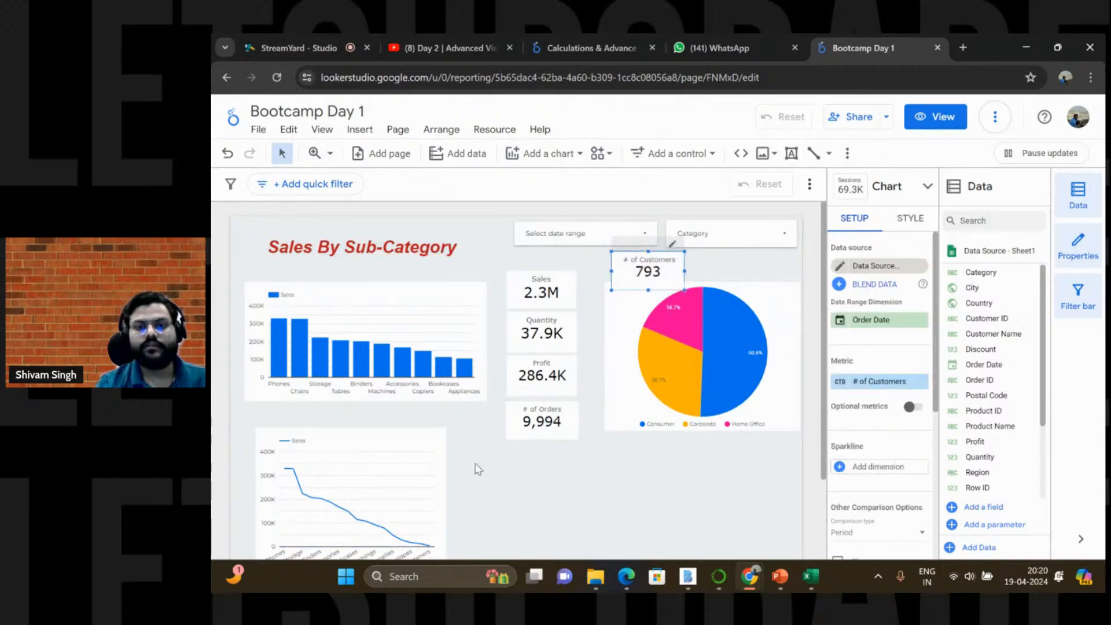
pyautogui.click(439, 484)
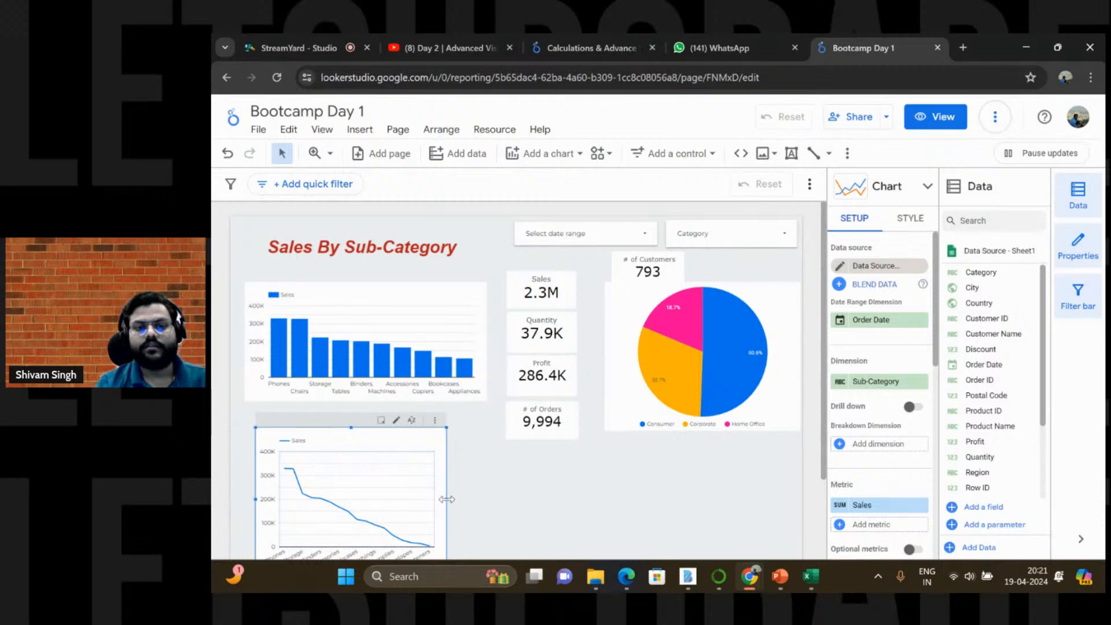
pyautogui.moveTo(447, 499); pyautogui.dragTo(642, 499)
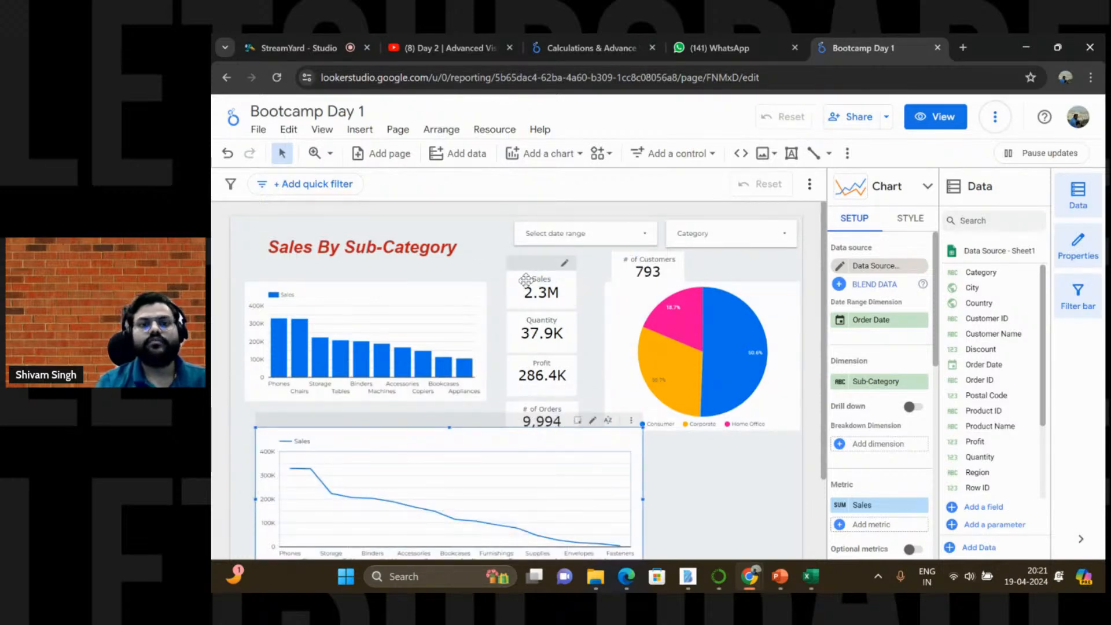
# Step: Shift the Sales, Quantity, Profit and # of Orders scorecards upward and move the line chart slightly down to clear them
pyautogui.moveTo(526, 282); pyautogui.dragTo(507, 262)
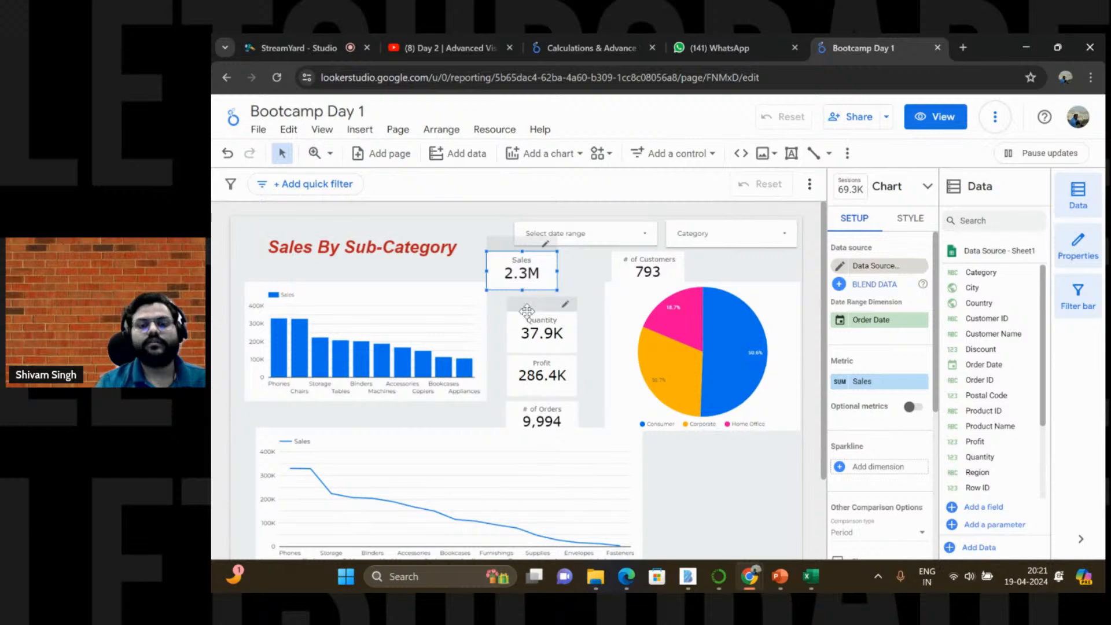
pyautogui.moveTo(528, 313); pyautogui.dragTo(534, 296)
pyautogui.moveTo(524, 375); pyautogui.dragTo(519, 357)
pyautogui.moveTo(523, 412); pyautogui.dragTo(539, 392)
pyautogui.scroll(-1, 573, 475)
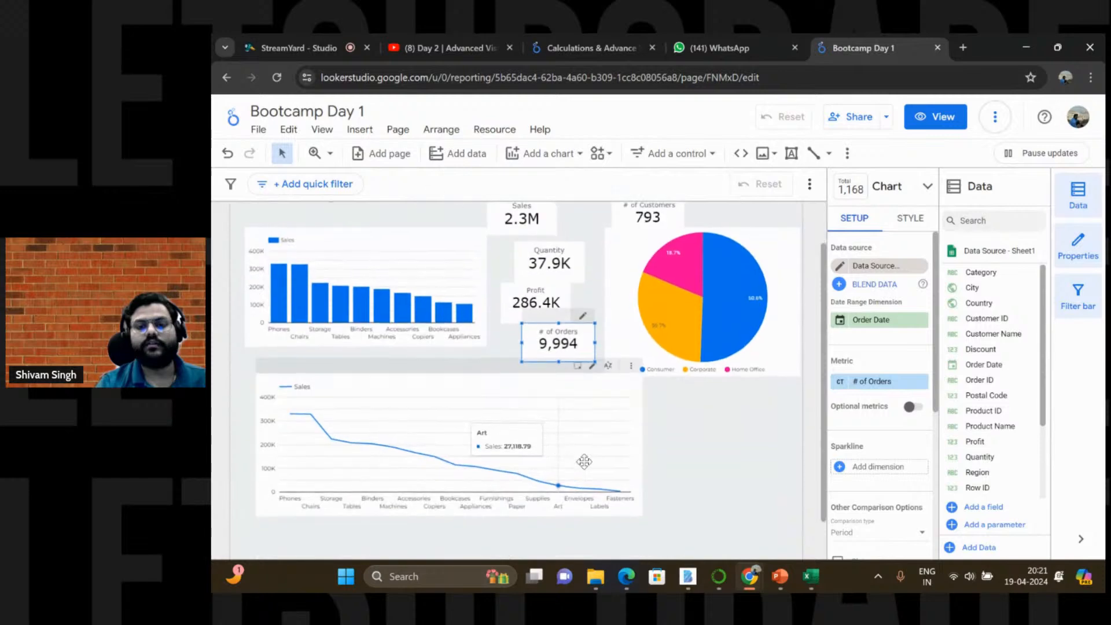
pyautogui.moveTo(590, 442); pyautogui.dragTo(597, 459)
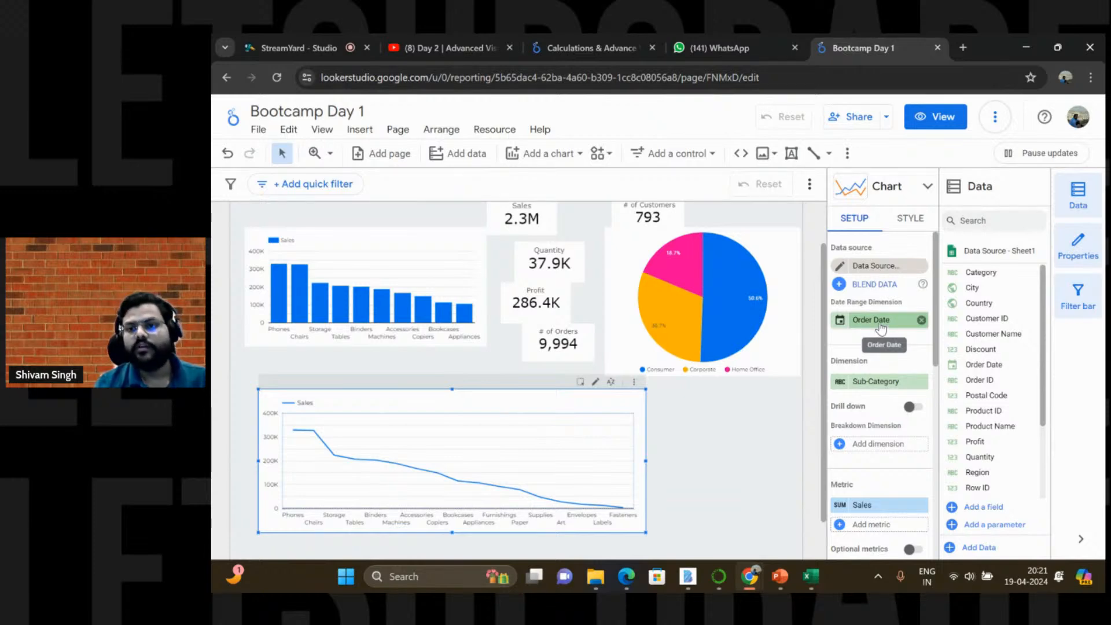
# Step: Replace the line chart's Sub-Category dimension with Order Date and set its data type to Year
pyautogui.scroll(-1, 880, 347)
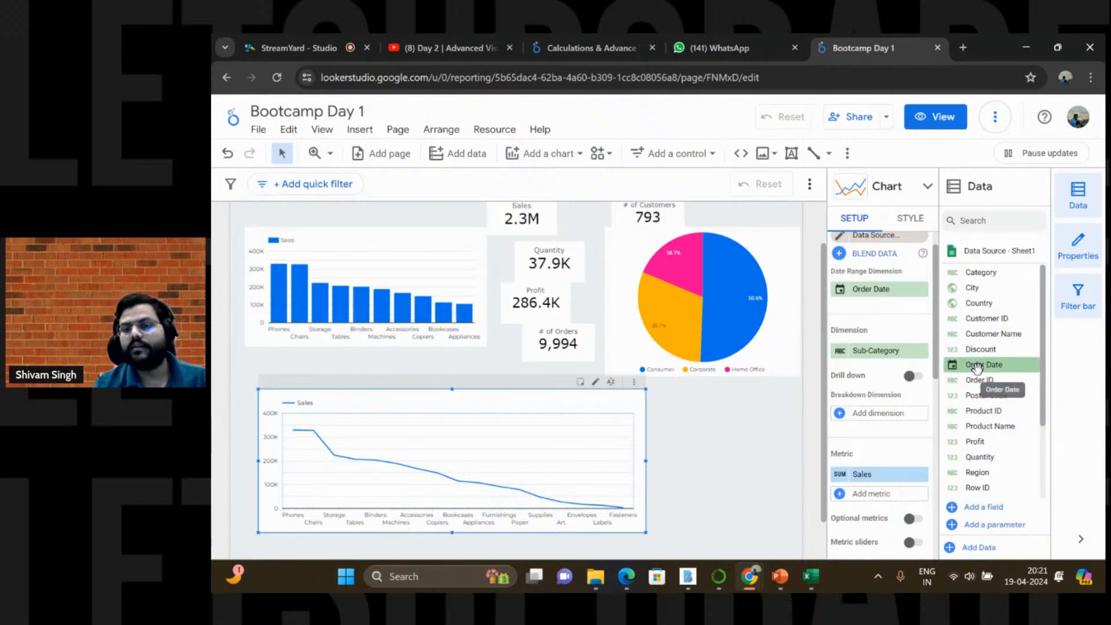
pyautogui.moveTo(977, 366); pyautogui.dragTo(841, 357)
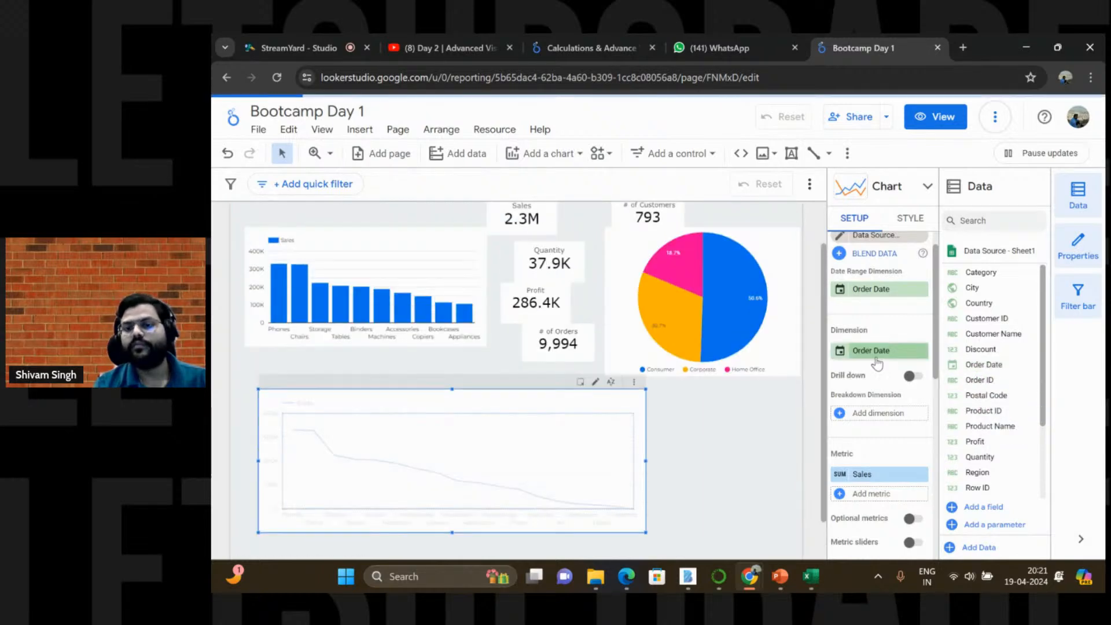
pyautogui.click(840, 353)
pyautogui.click(760, 433)
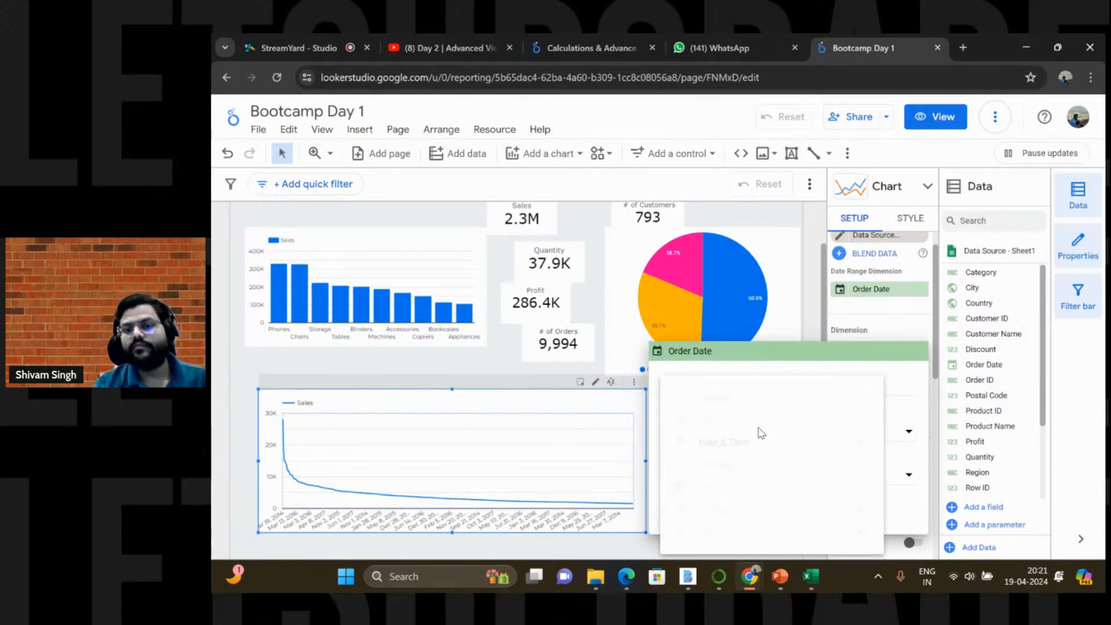
pyautogui.moveTo(753, 442)
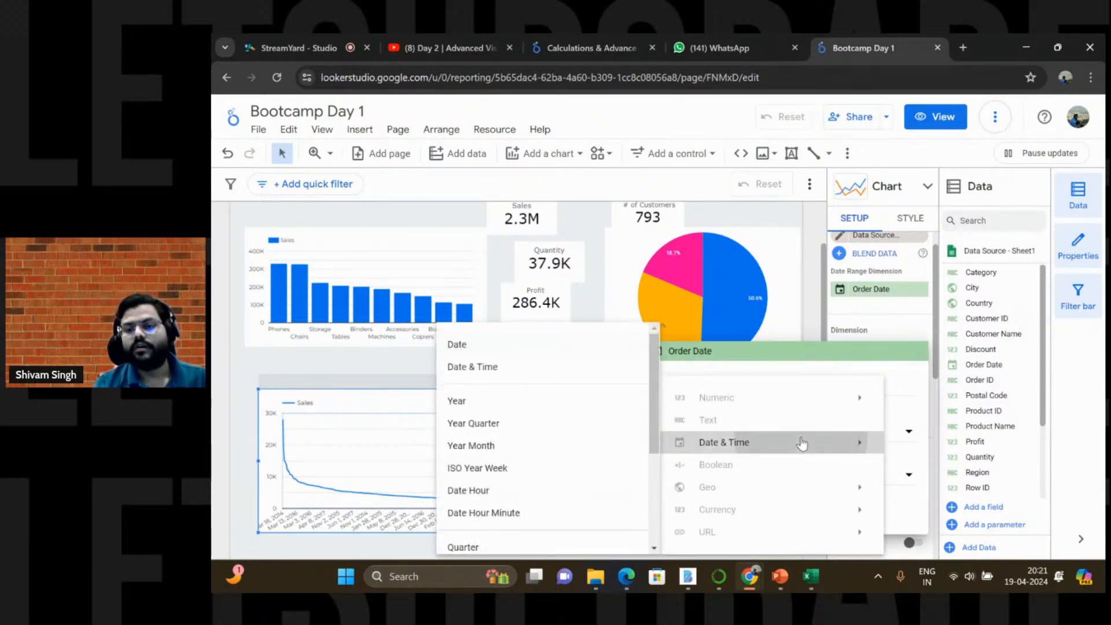
pyautogui.click(462, 402)
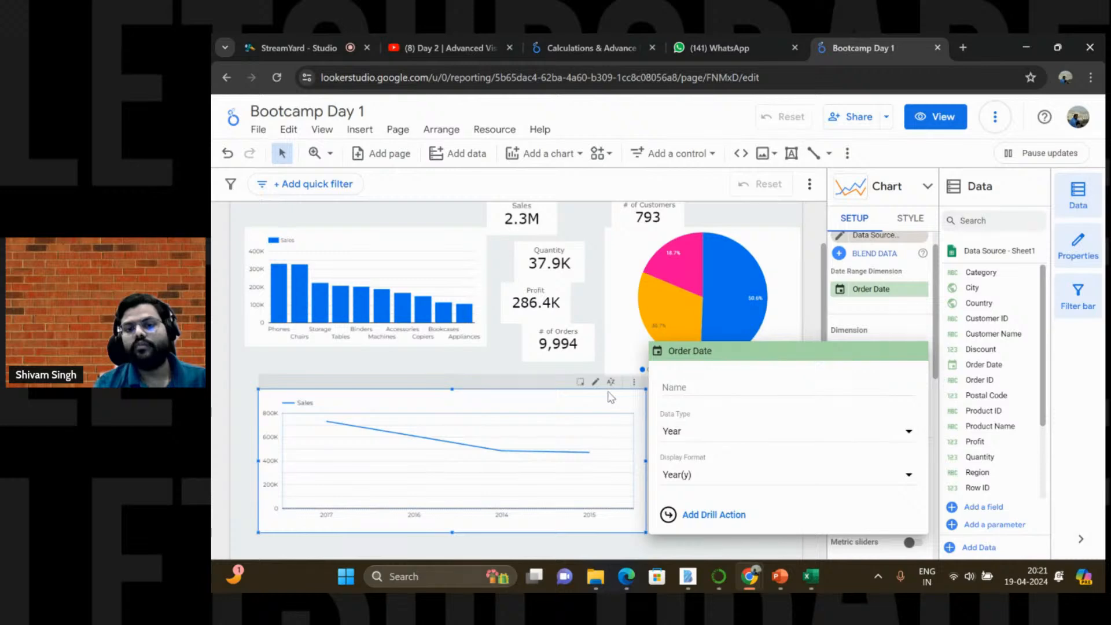
pyautogui.click(535, 370)
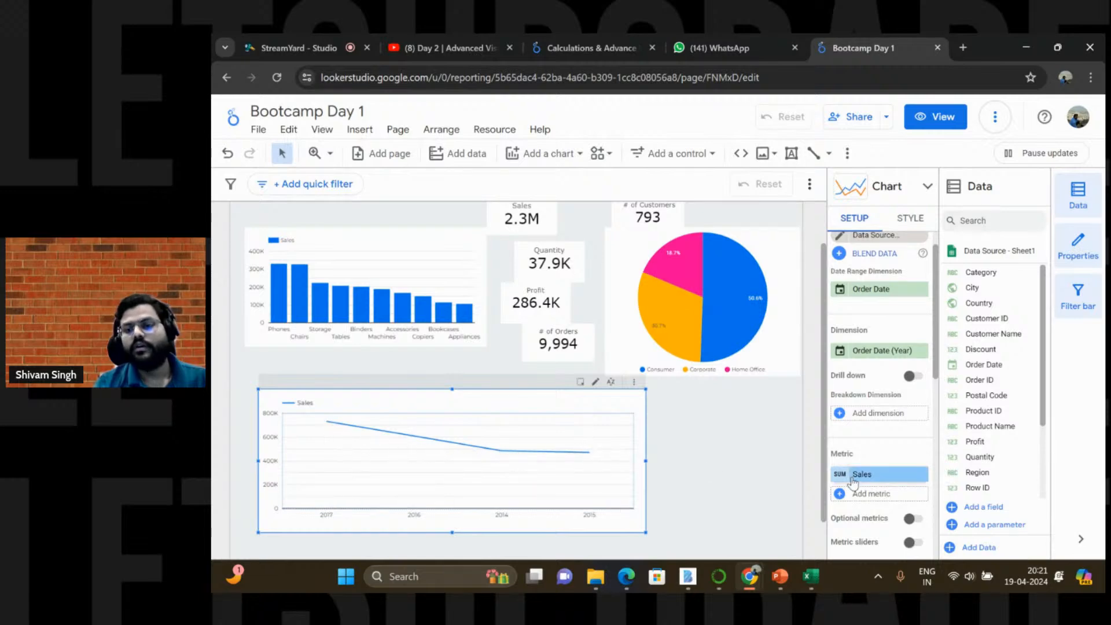
# Step: Replace the line chart's Sales metric with Profit
pyautogui.scroll(-1, 895, 453)
pyautogui.moveTo(975, 442); pyautogui.dragTo(872, 455)
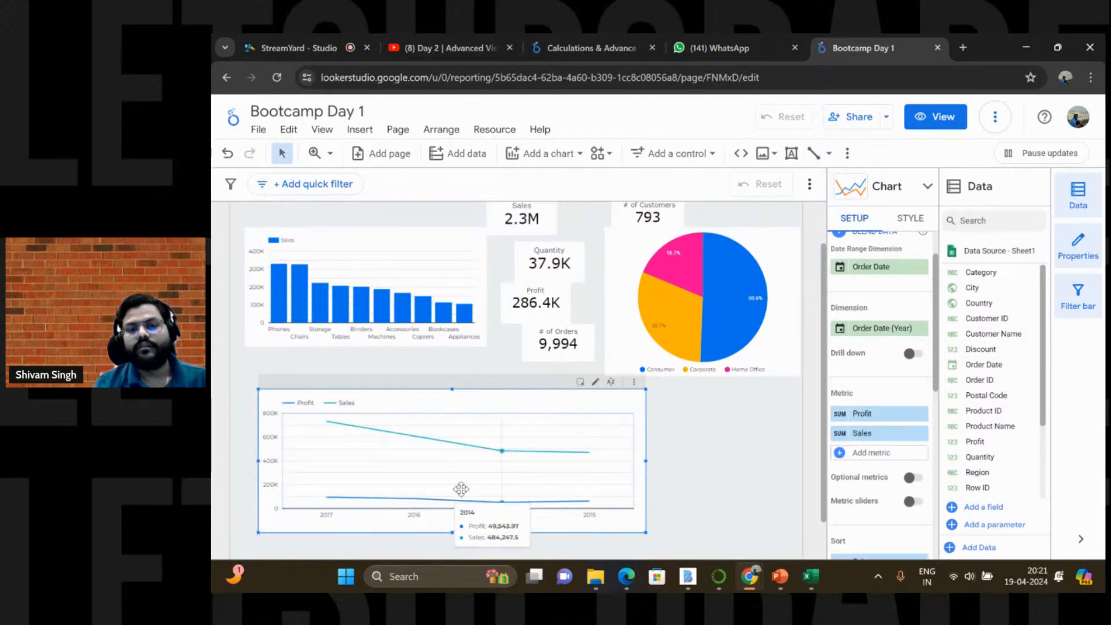
pyautogui.click(921, 434)
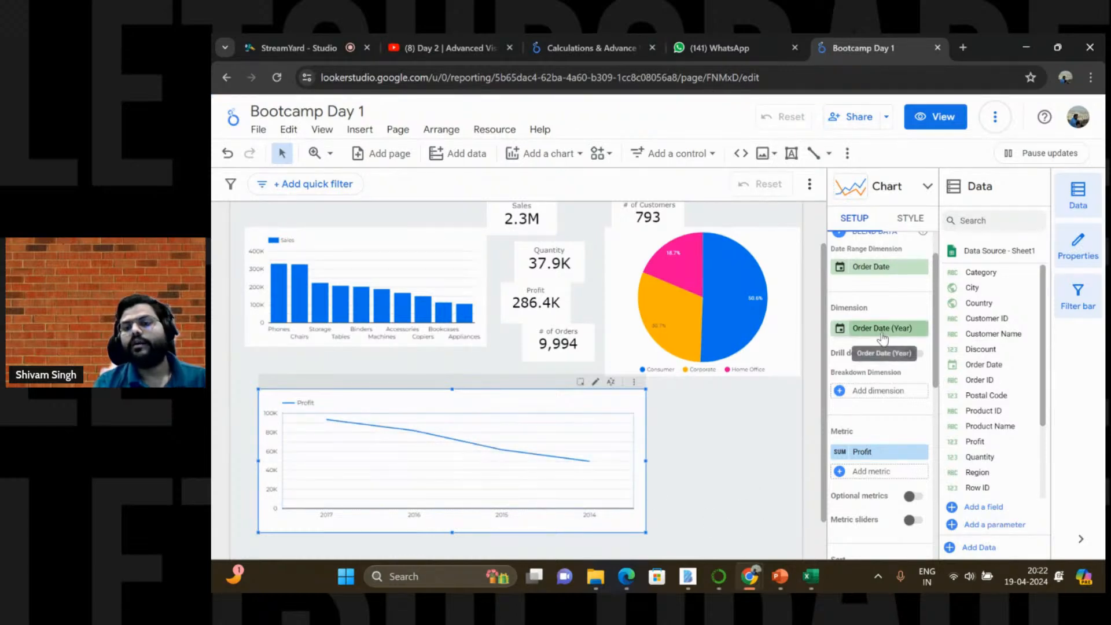
# Step: Set the data type of the line chart's Order Date dimension to Month
pyautogui.click(856, 330)
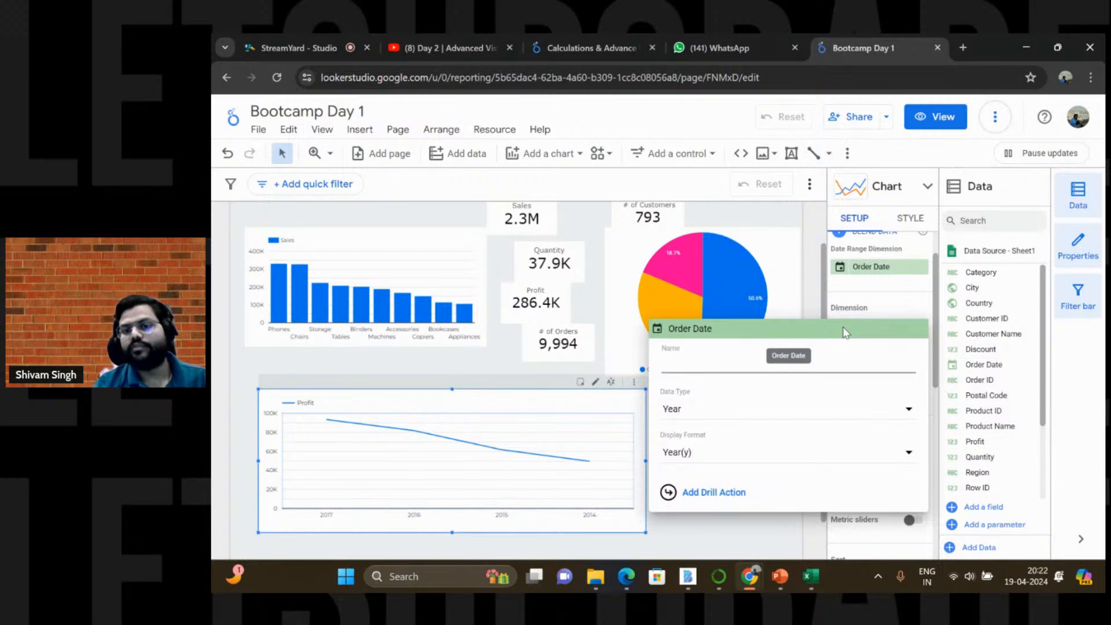
pyautogui.click(752, 411)
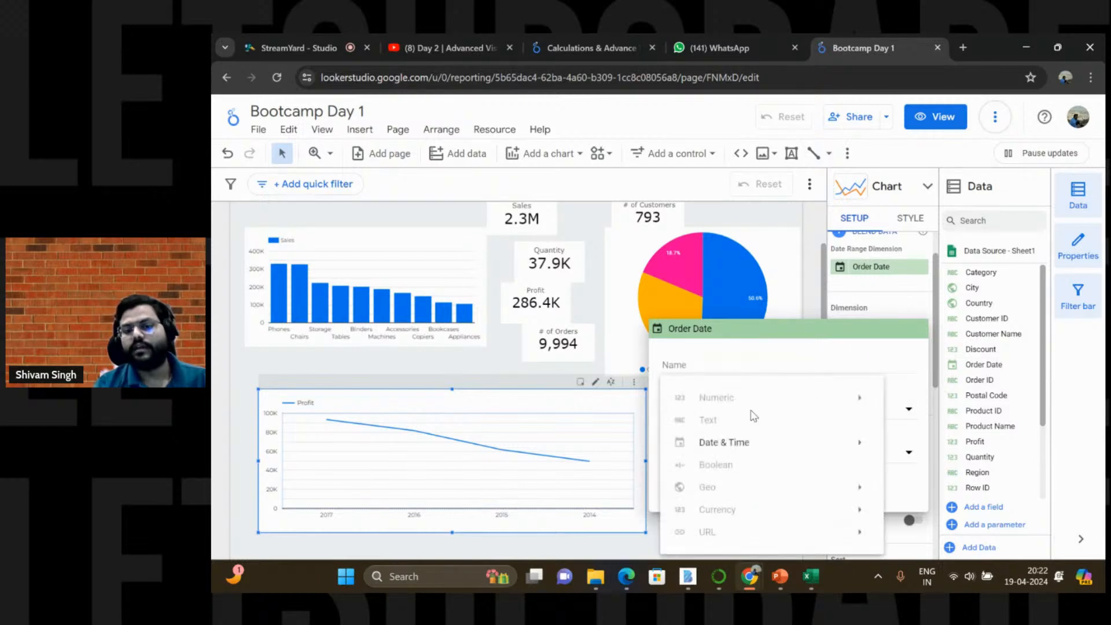
pyautogui.moveTo(769, 447)
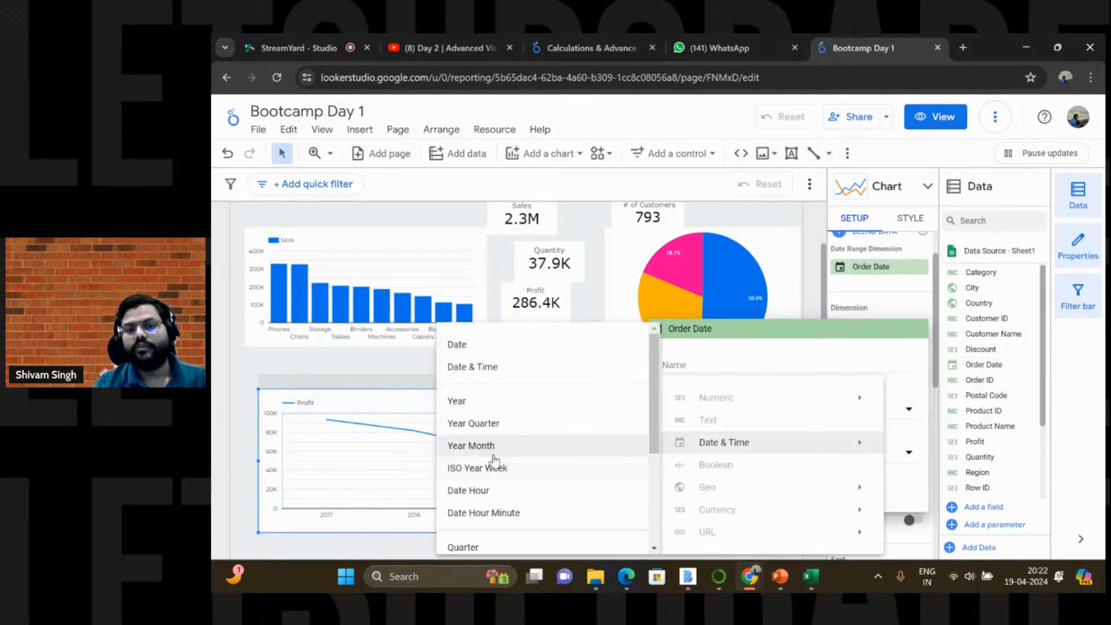
pyautogui.scroll(-2, 487, 463)
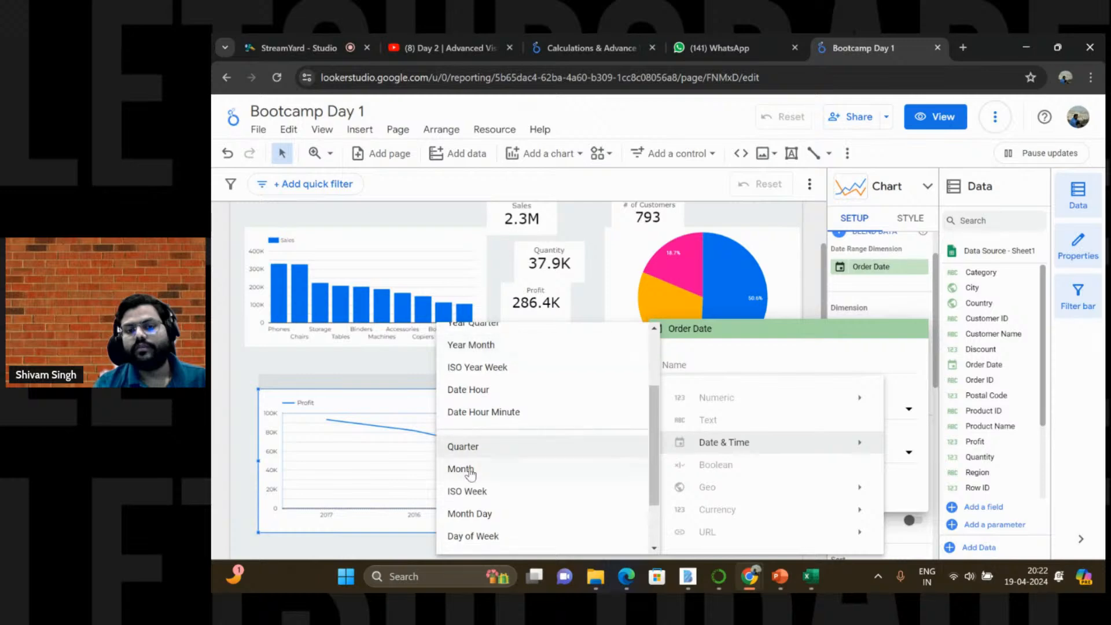
pyautogui.click(462, 470)
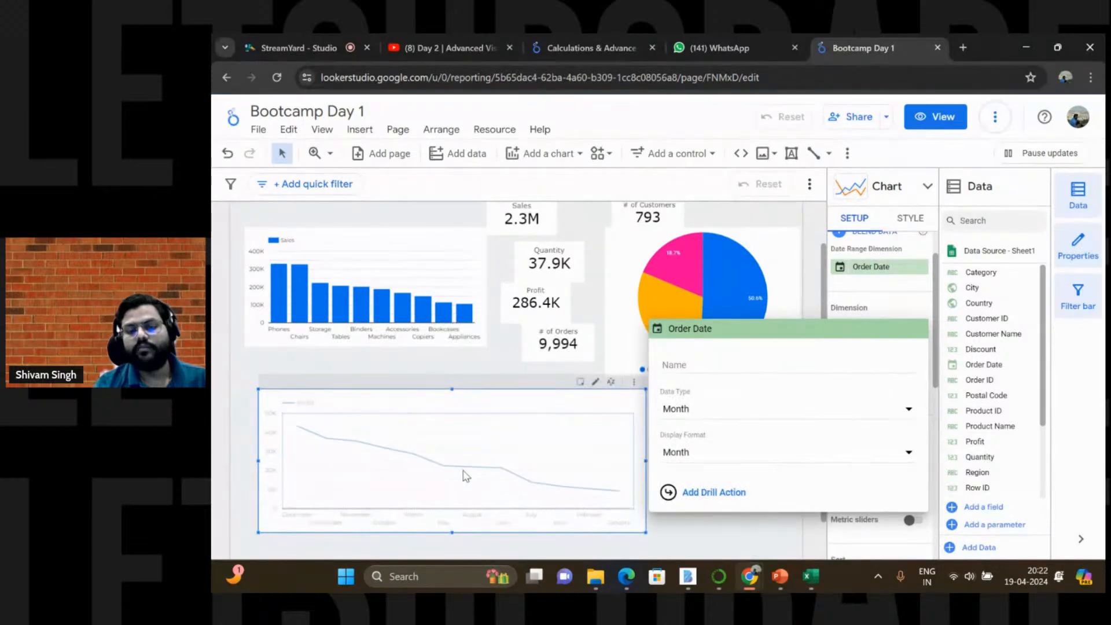
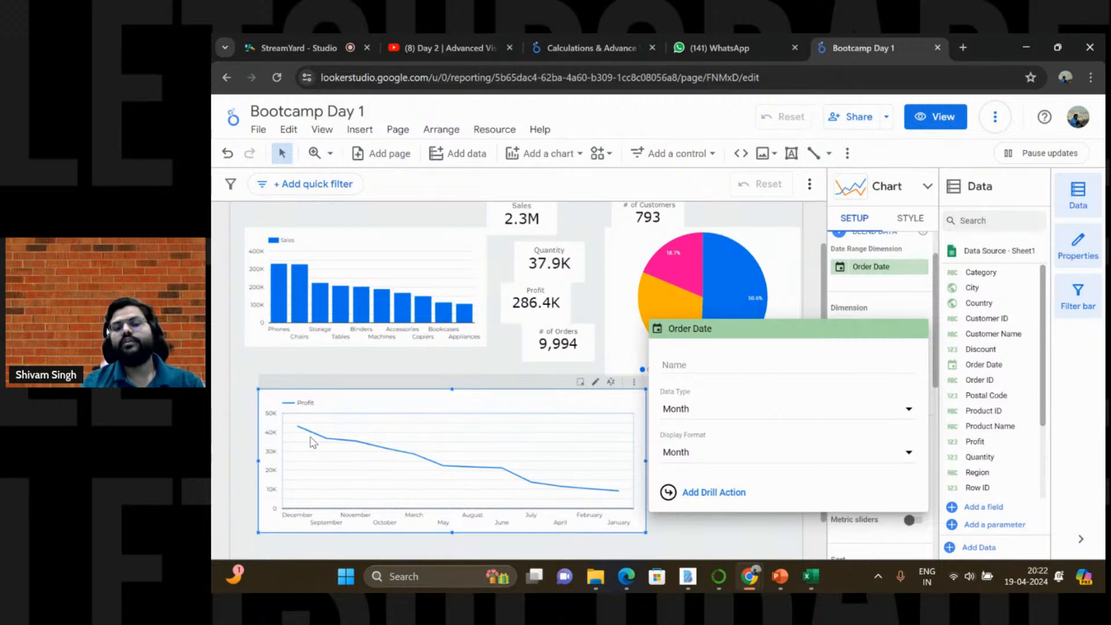
pyautogui.click(359, 403)
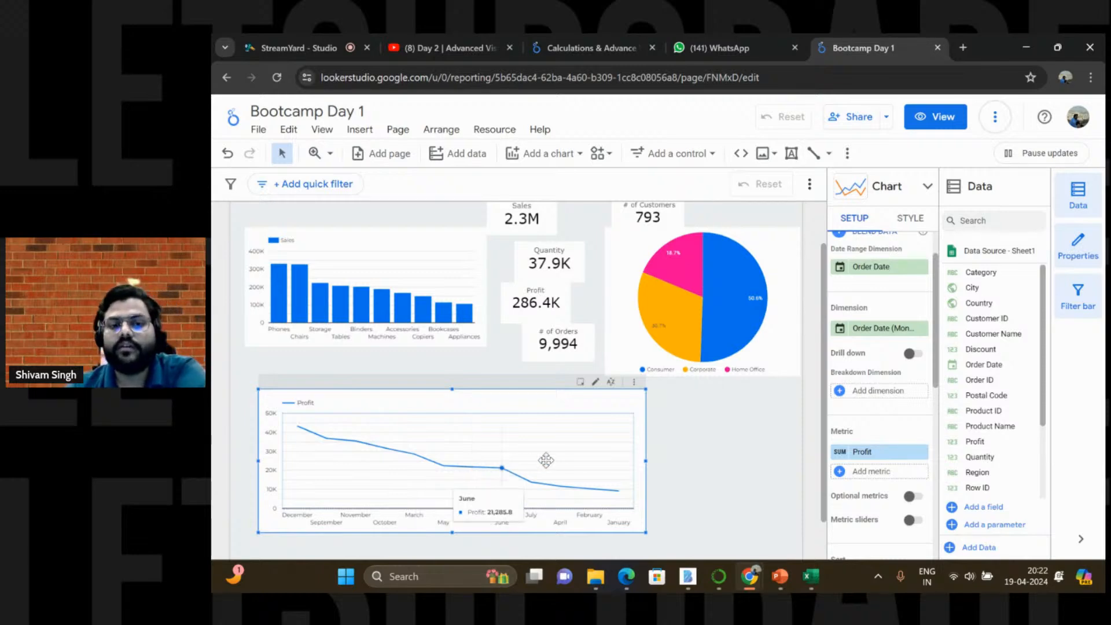
# Step: Check the StreamYard studio and the YouTube live stream's chat for viewer messages, and return to the Bootcamp Day 1 report
pyautogui.click(578, 51)
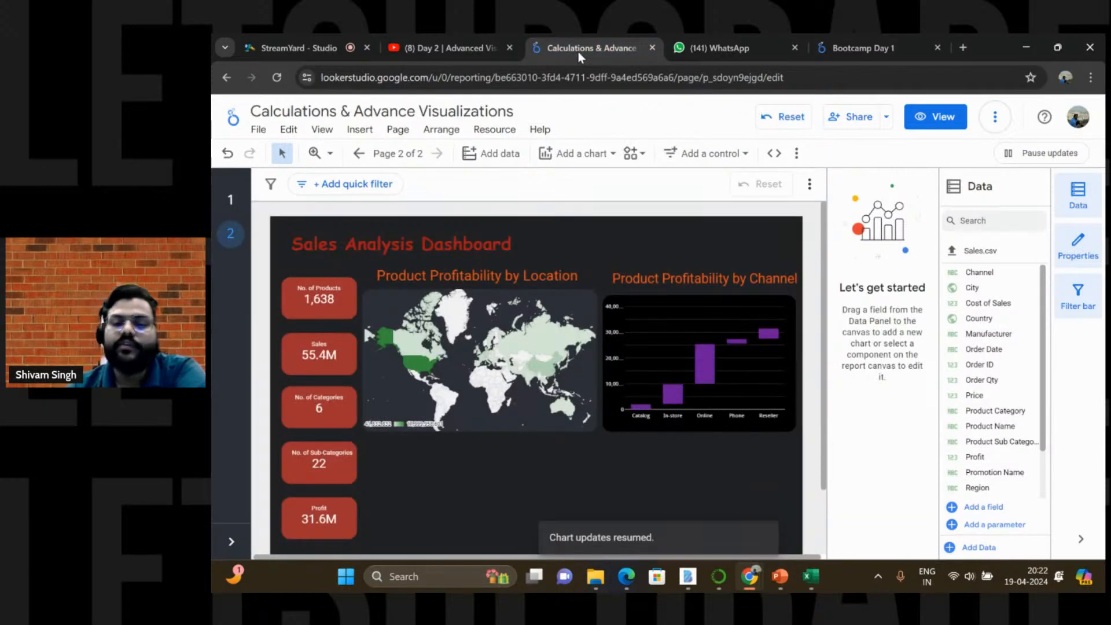
pyautogui.click(338, 36)
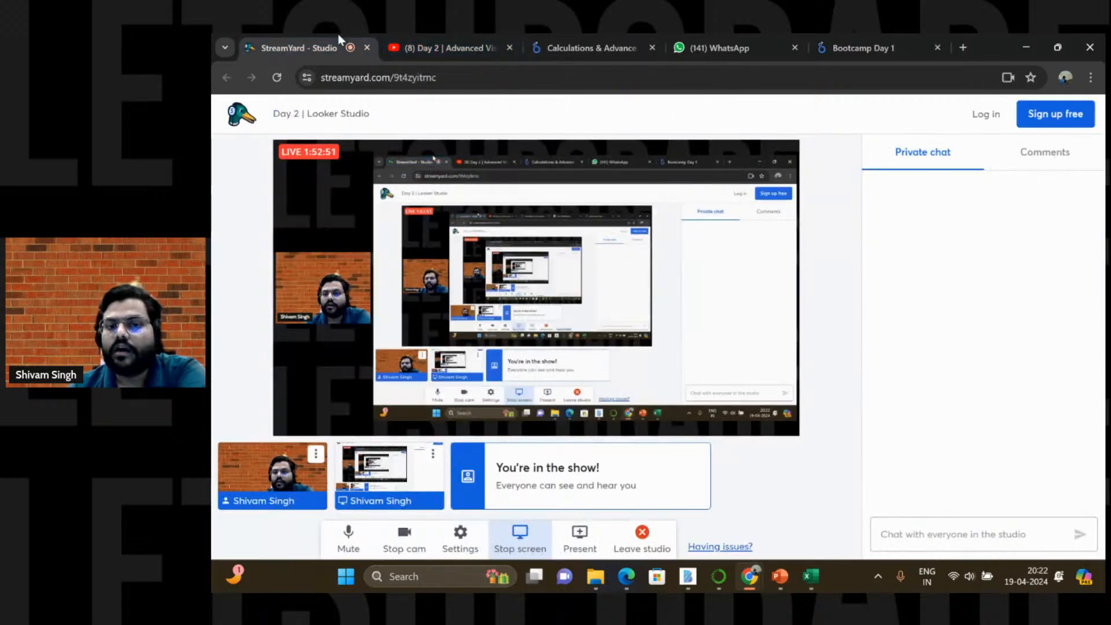
pyautogui.click(415, 36)
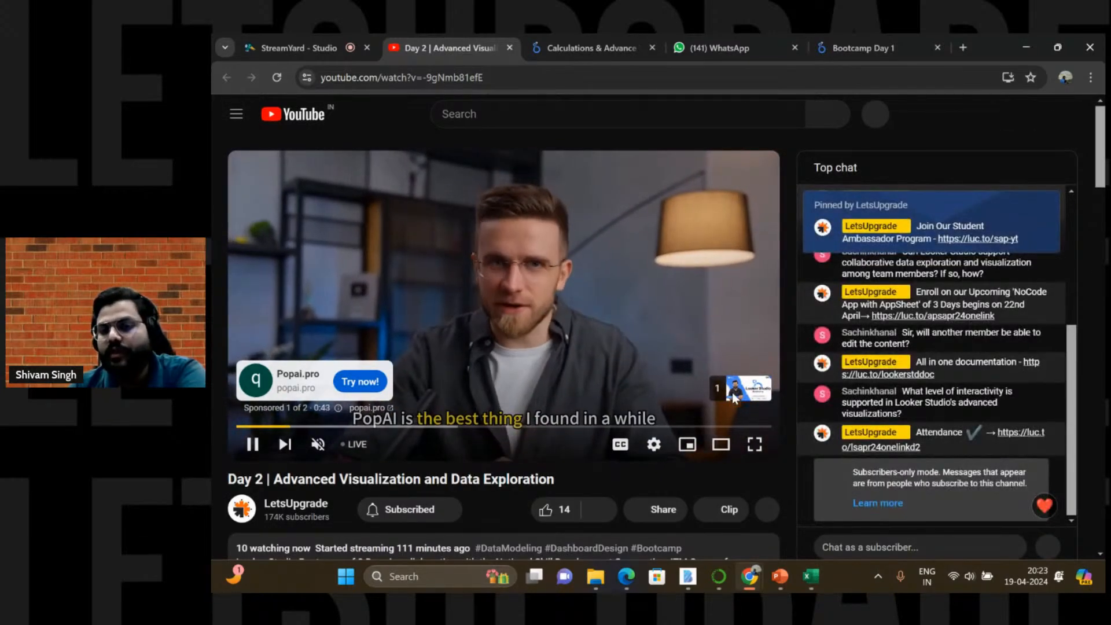
pyautogui.click(733, 392)
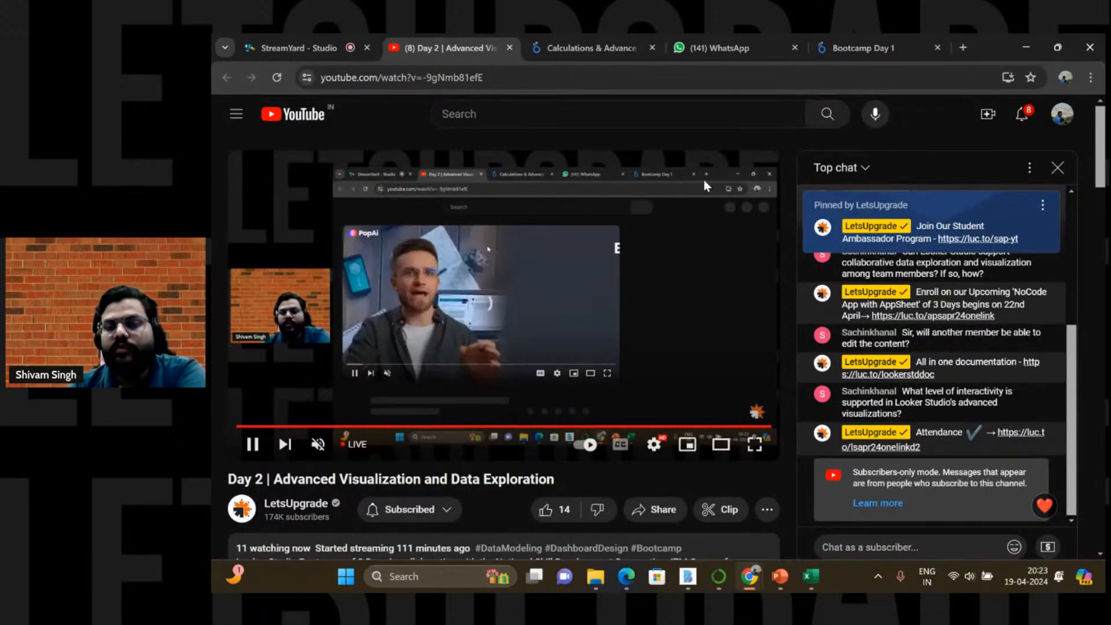
pyautogui.click(863, 47)
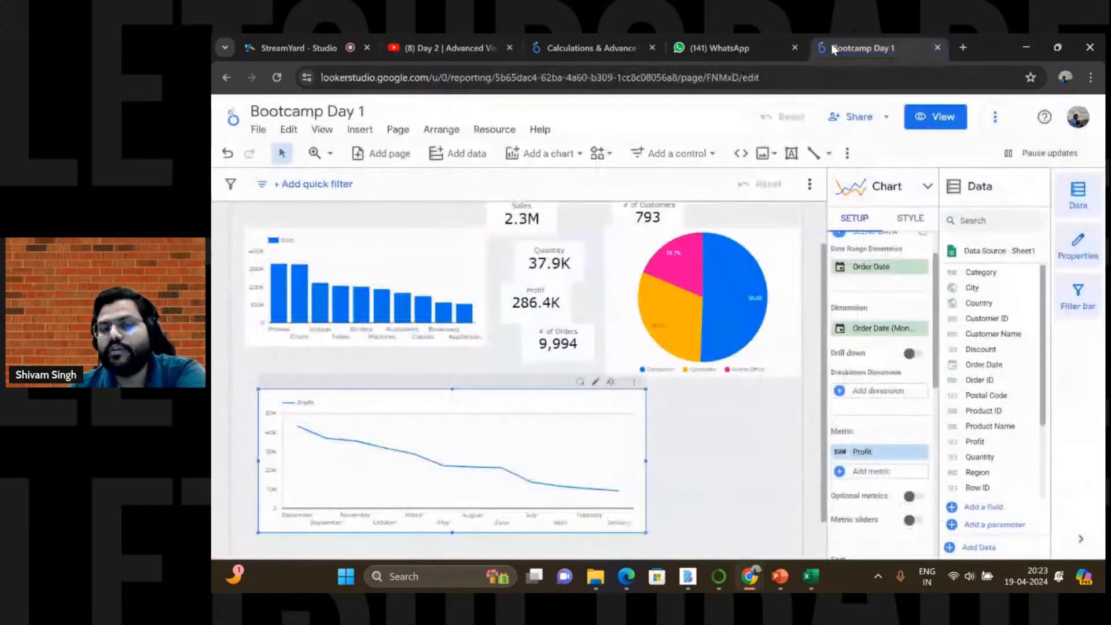
# Step: Switch to the Calculations & Advance Visualizations report and add a table with bars beneath the map on page 2
pyautogui.click(568, 49)
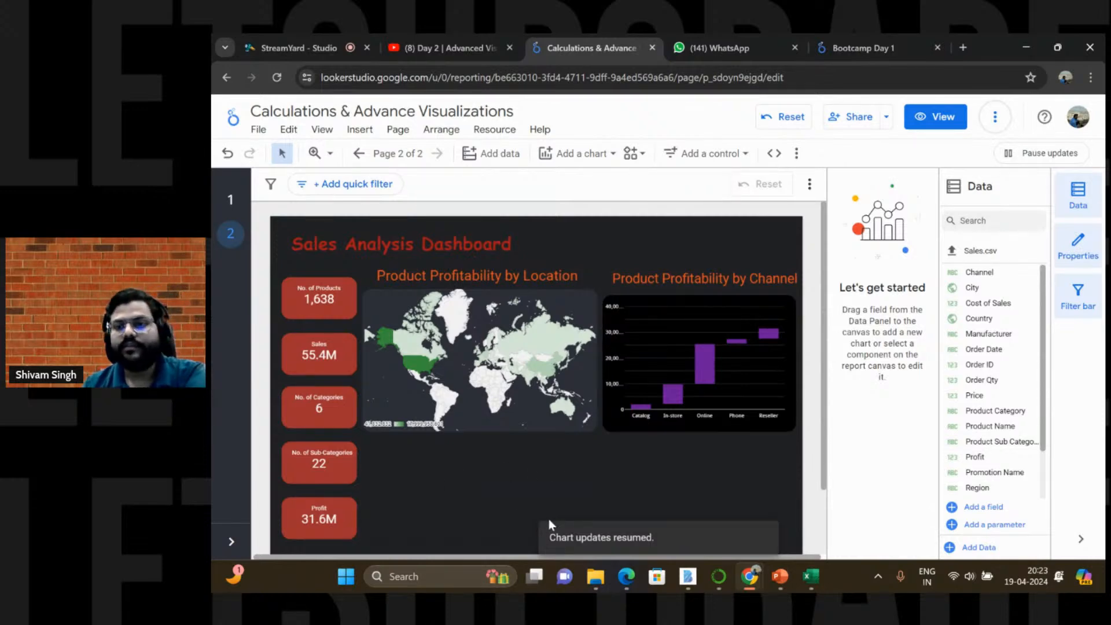
pyautogui.click(584, 161)
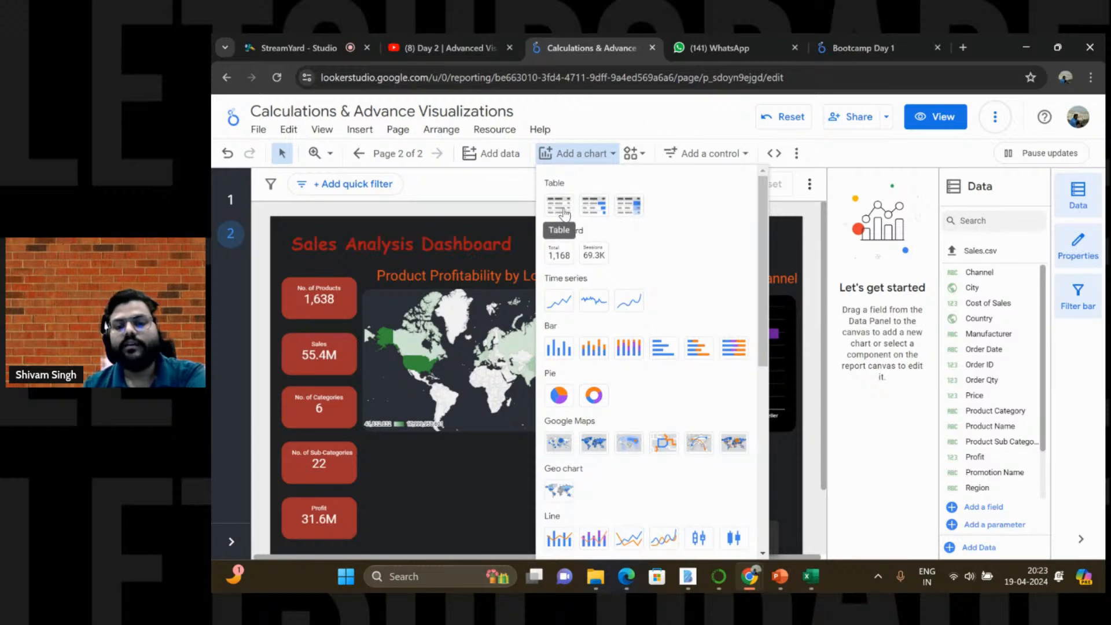
pyautogui.scroll(-5, 598, 329)
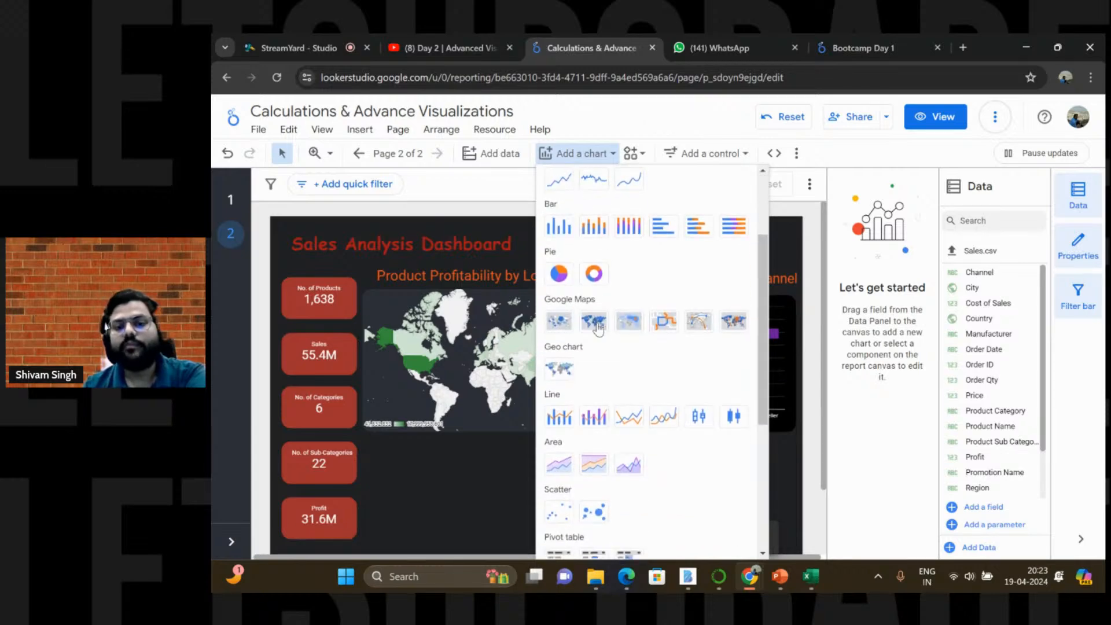
pyautogui.scroll(5, 599, 330)
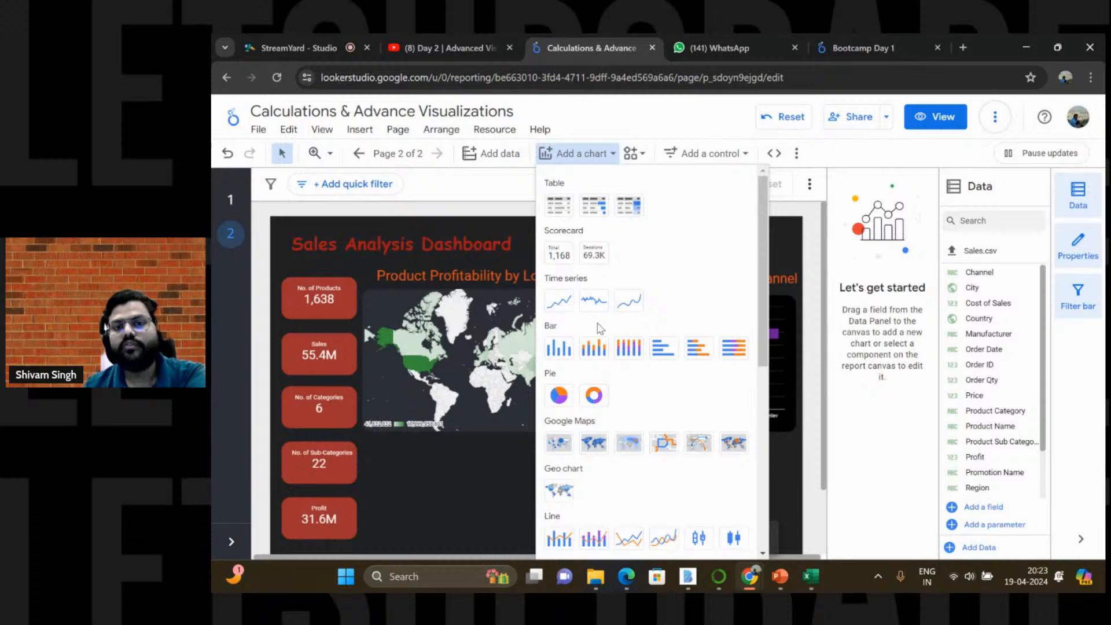
pyautogui.click(599, 215)
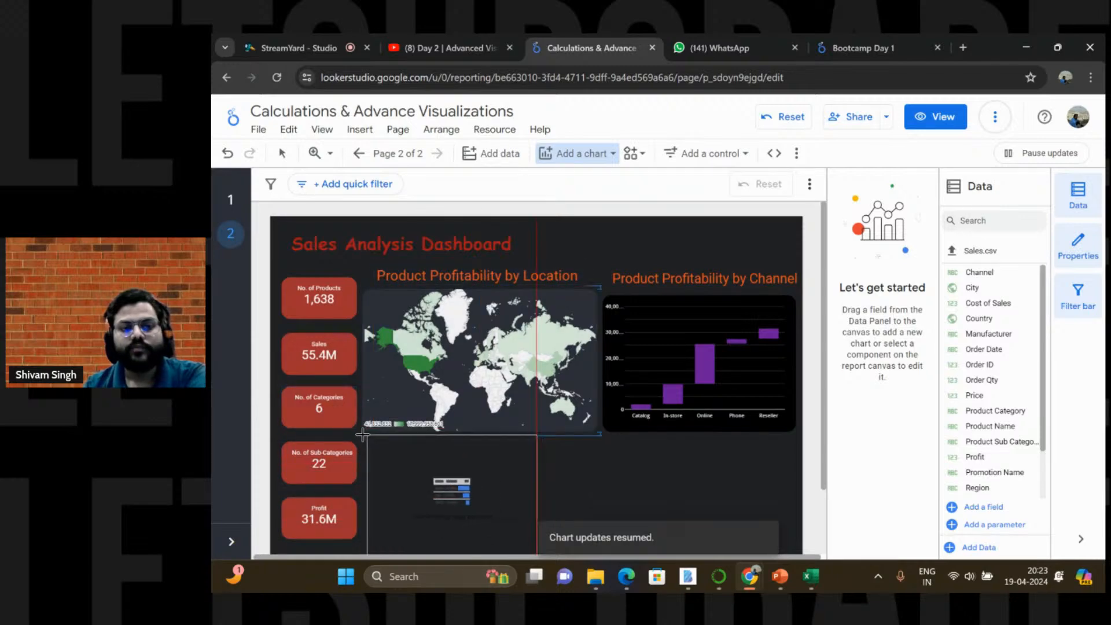
pyautogui.click(363, 436)
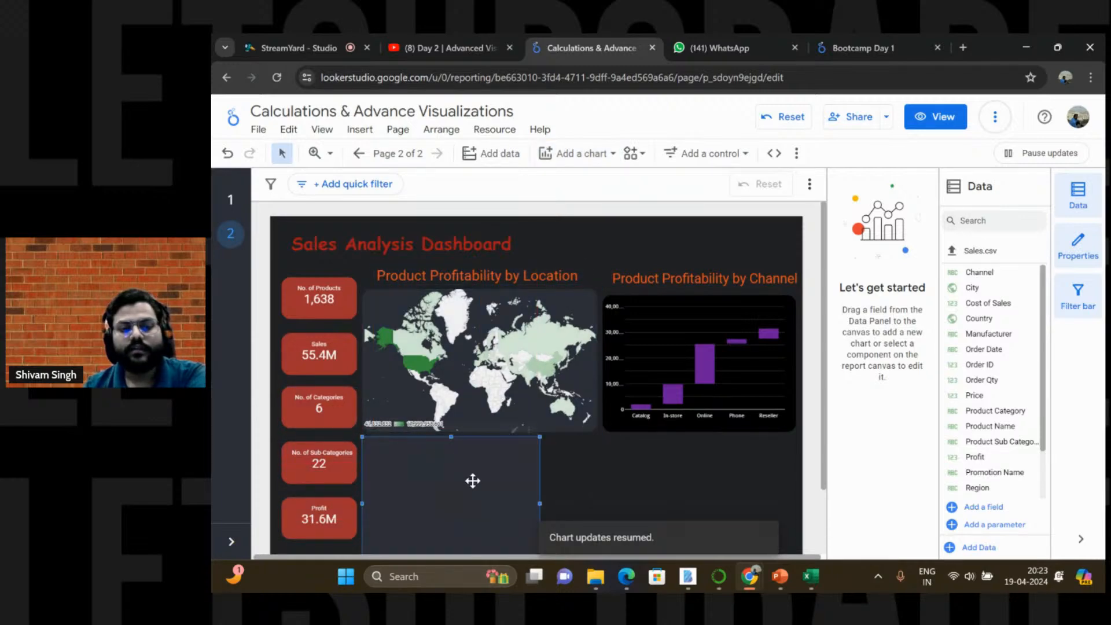
# Step: Replace the new table's Country dimension with Product Category
pyautogui.scroll(-2, 735, 313)
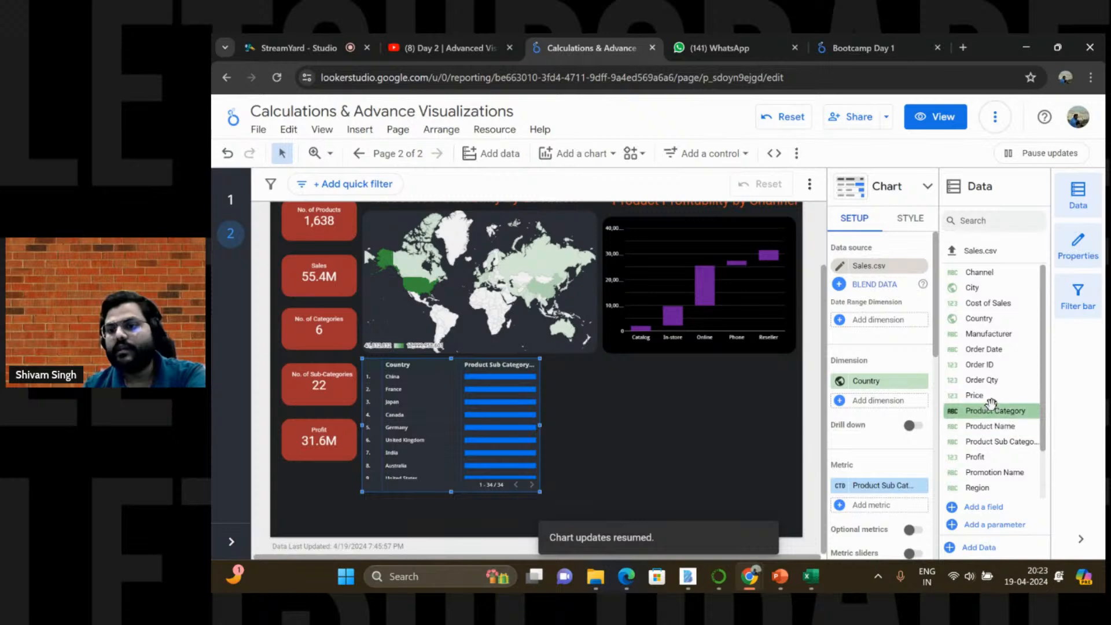
pyautogui.moveTo(986, 412); pyautogui.dragTo(878, 384)
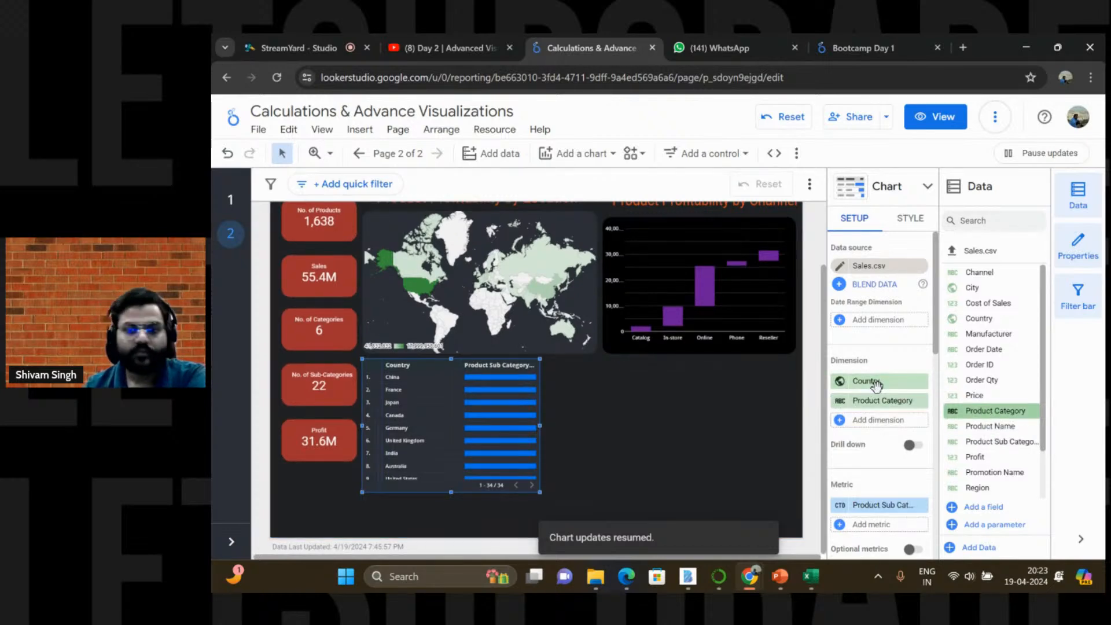
pyautogui.click(922, 381)
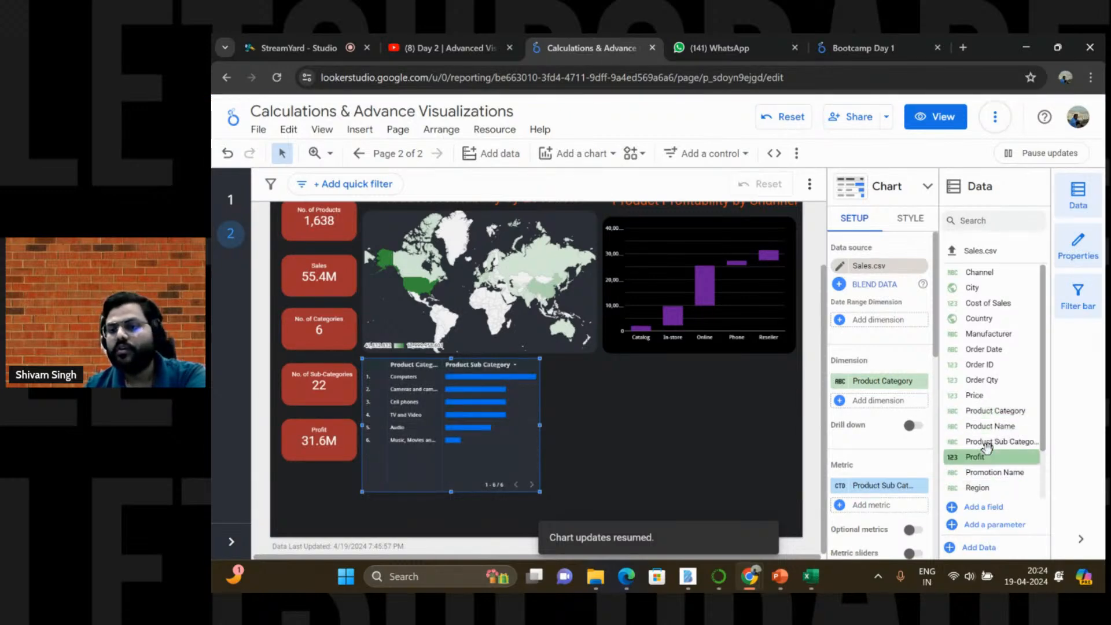
# Step: Replace the table's Product Sub Category metric with Sales and shrink the table slightly beneath the map
pyautogui.scroll(-2, 985, 407)
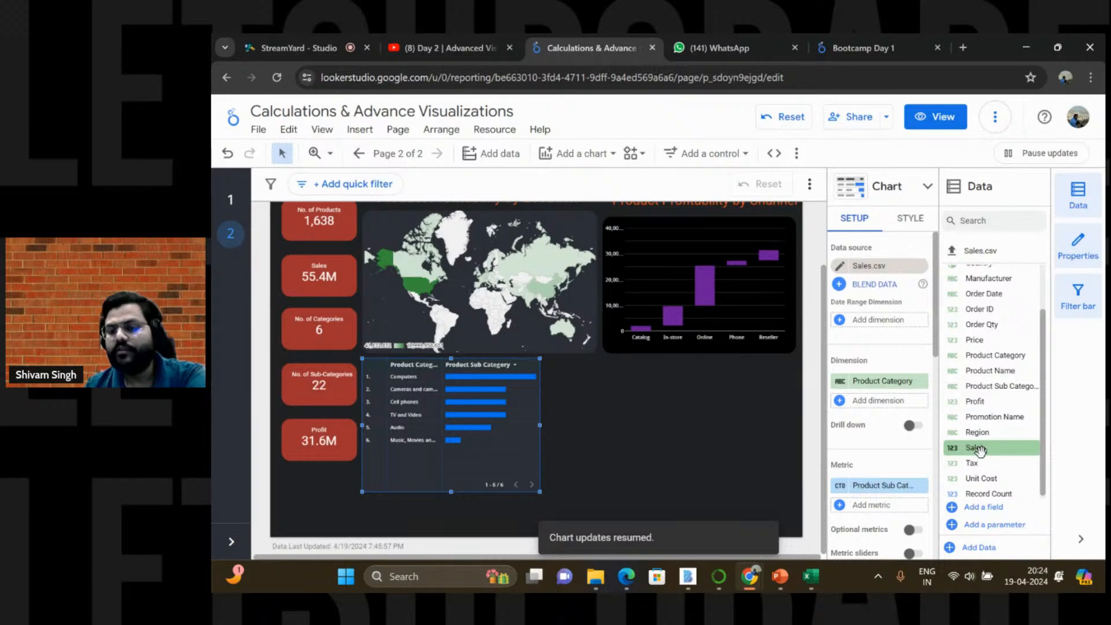
pyautogui.moveTo(899, 470); pyautogui.dragTo(880, 491)
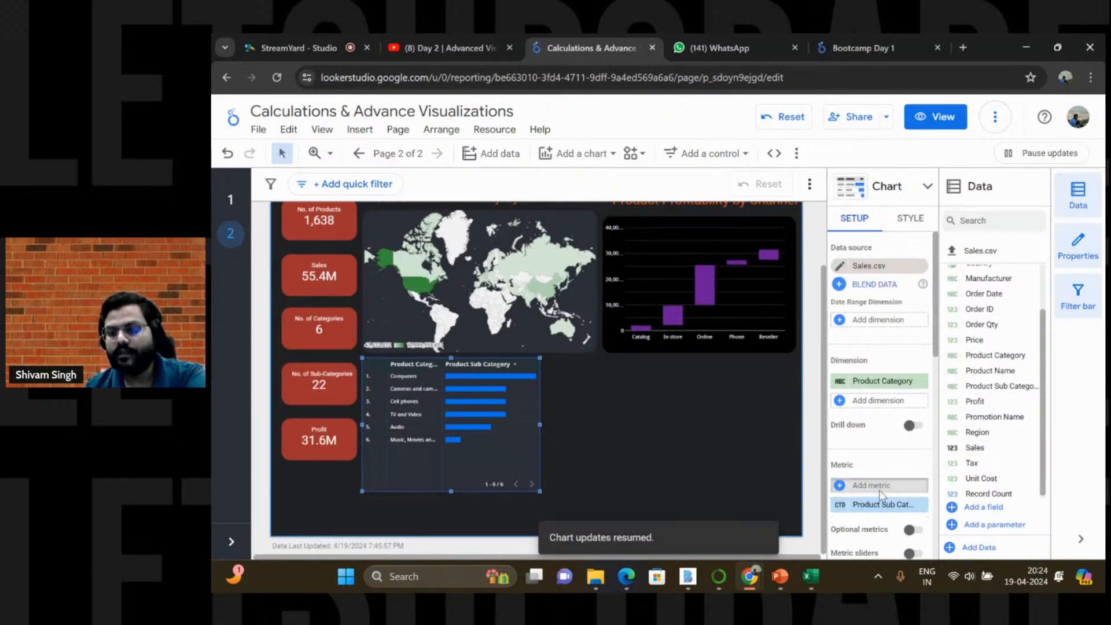
pyautogui.click(922, 505)
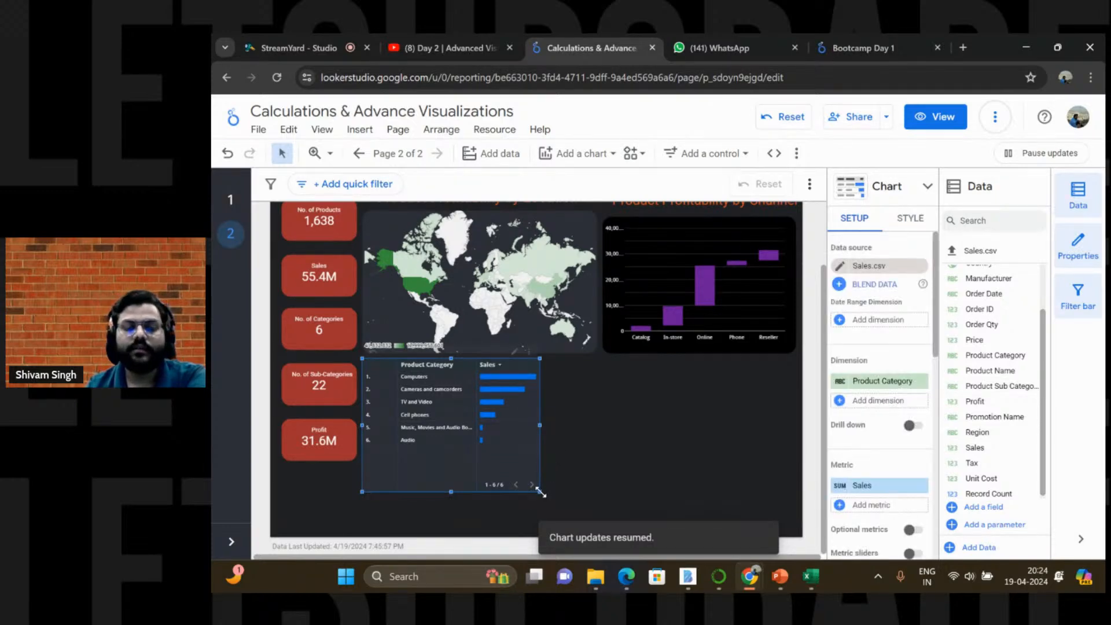
pyautogui.moveTo(540, 492); pyautogui.dragTo(509, 454)
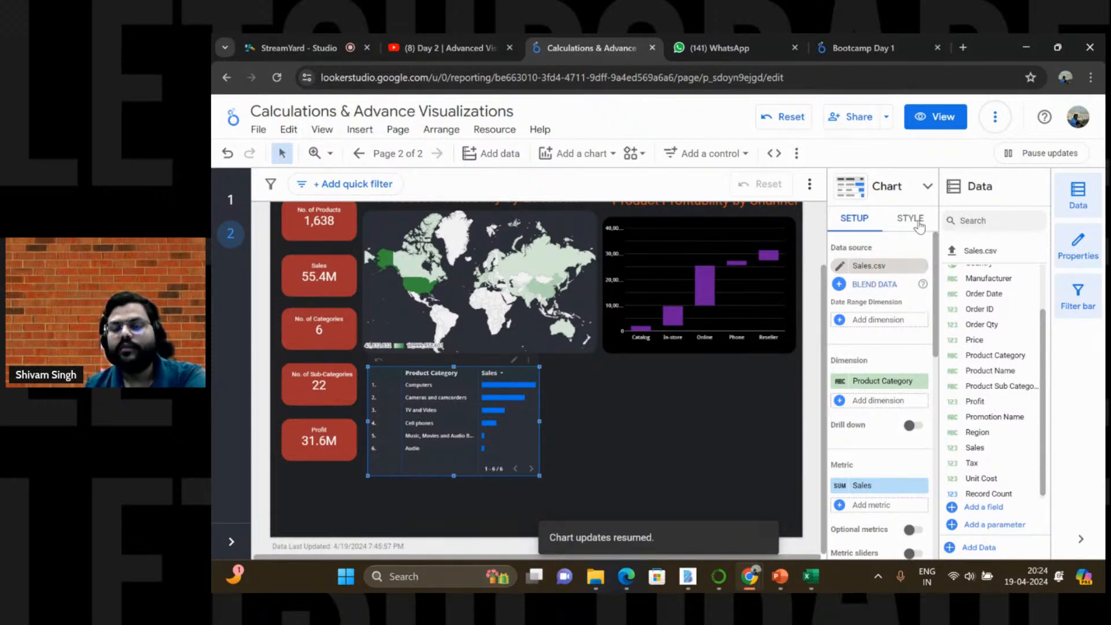
# Step: Look through the table's style options, from conditional formatting and table header to background, border and chart header
pyautogui.click(911, 218)
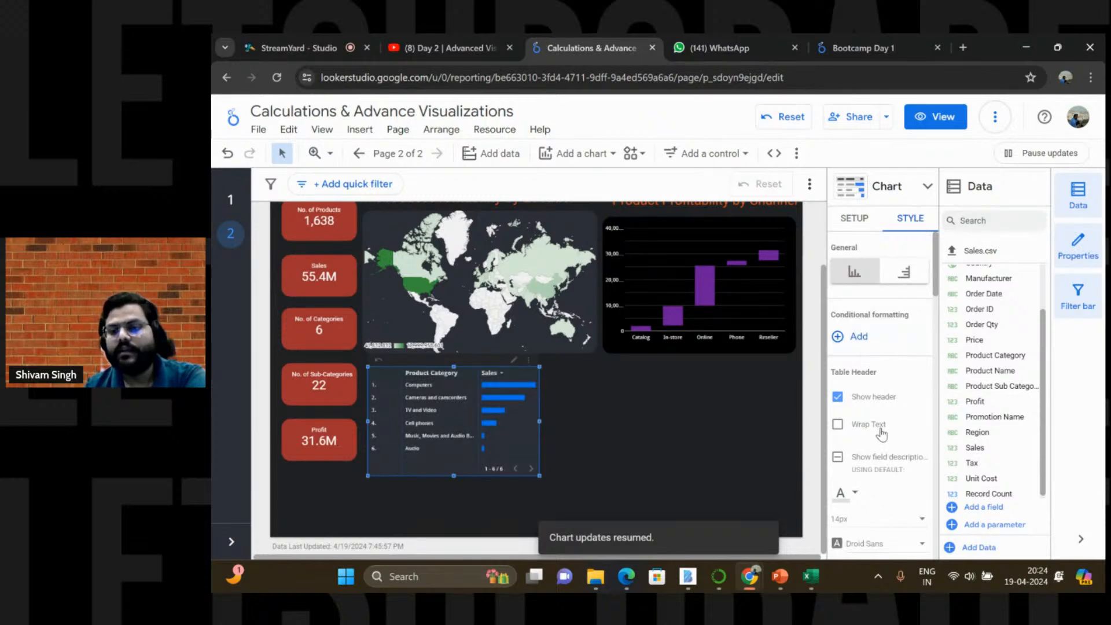
pyautogui.scroll(-3, 883, 429)
pyautogui.scroll(-5, 883, 434)
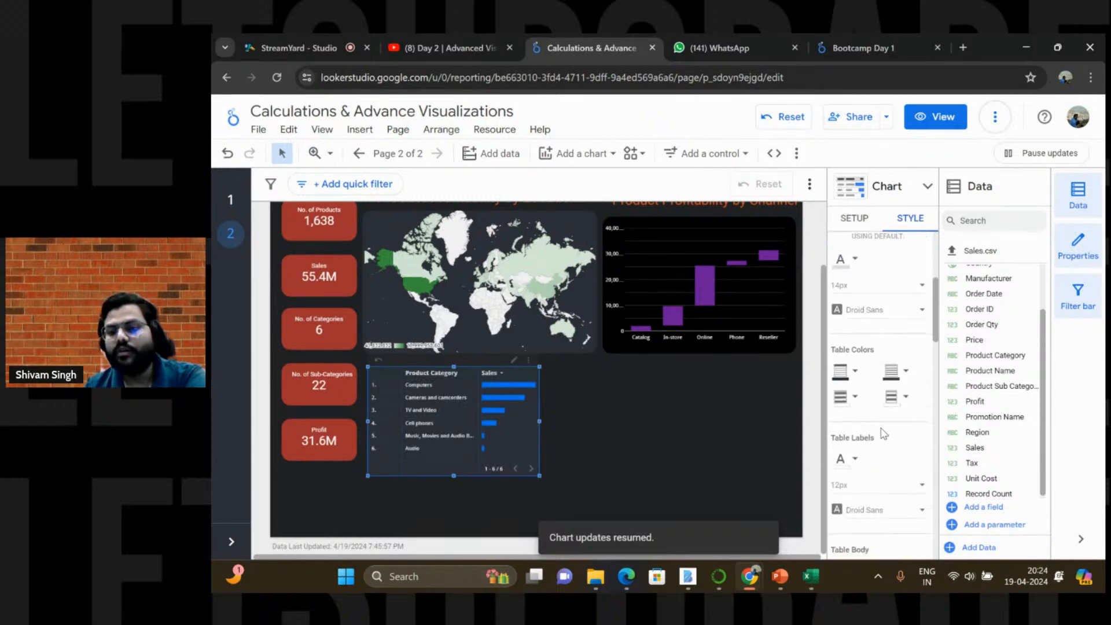
pyautogui.scroll(-5, 881, 434)
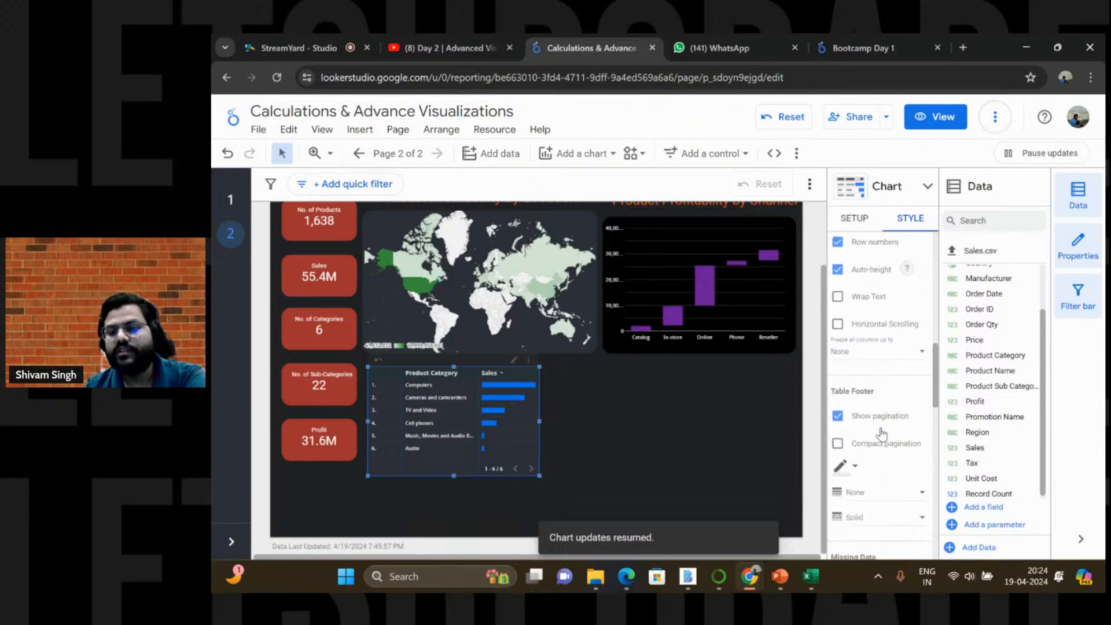
pyautogui.scroll(-6, 882, 434)
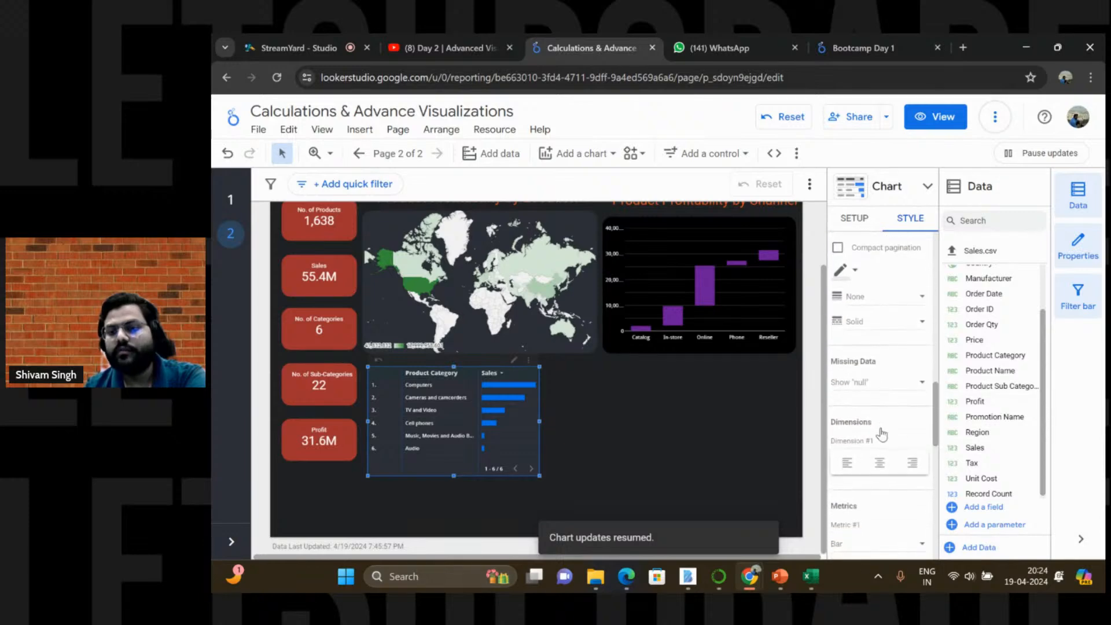
pyautogui.scroll(-3, 882, 434)
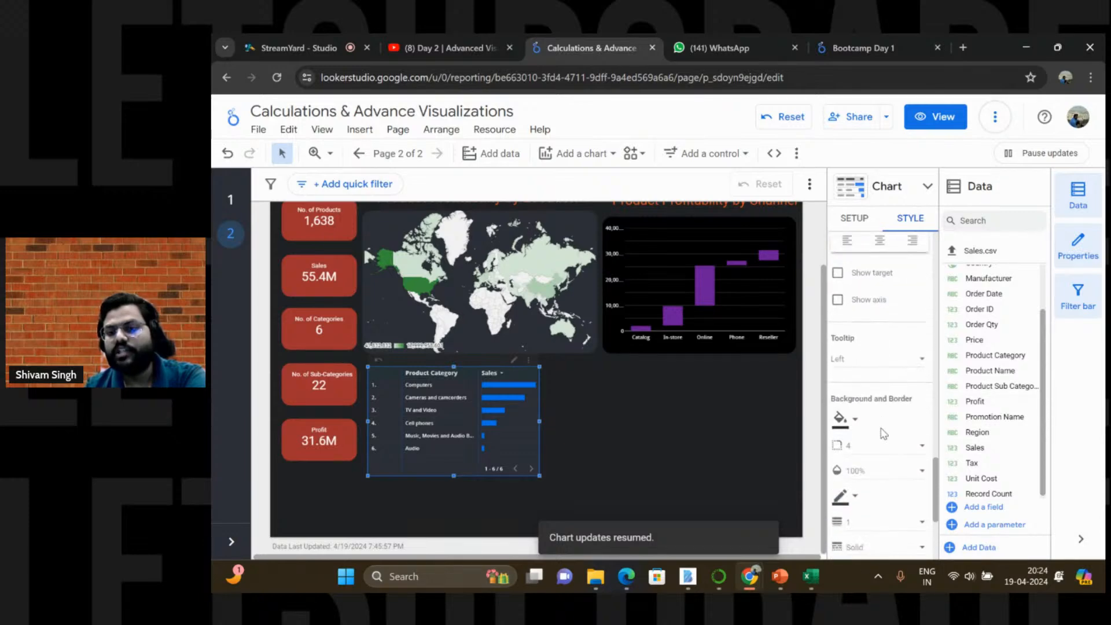
pyautogui.scroll(9, 882, 434)
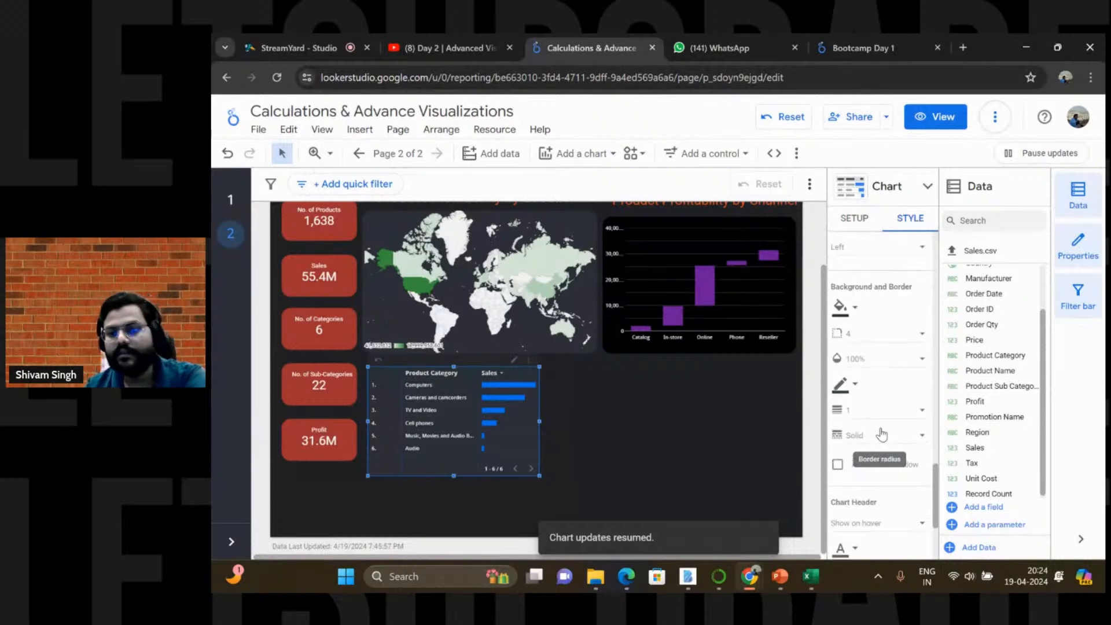
pyautogui.scroll(6, 884, 433)
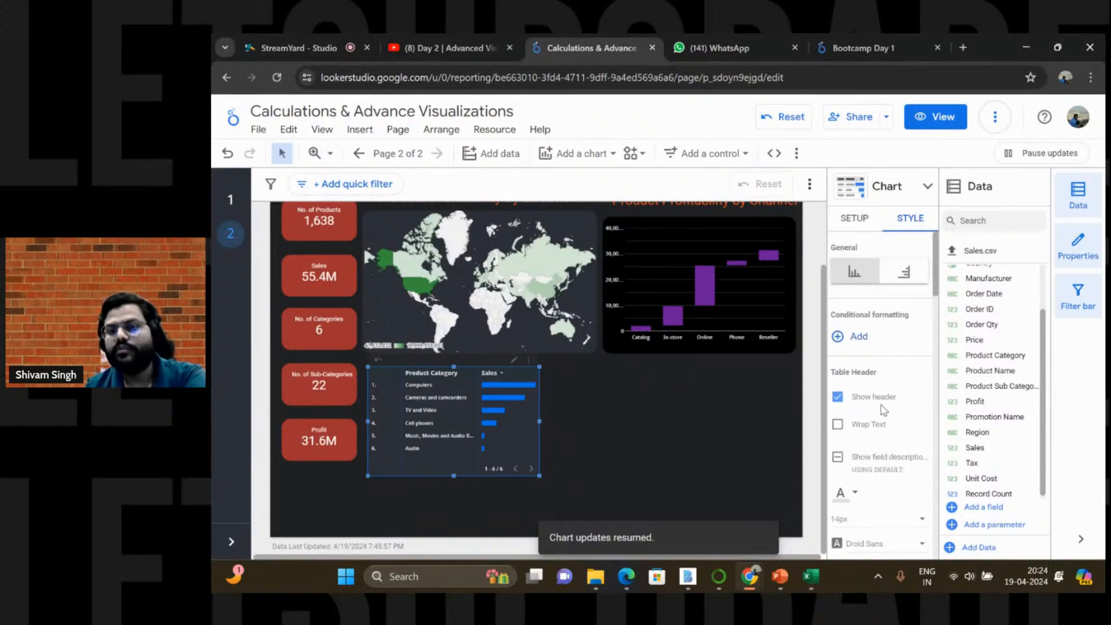
# Step: Try wrapping the text in the table header and turn the wrapping off again
pyautogui.scroll(-1, 884, 430)
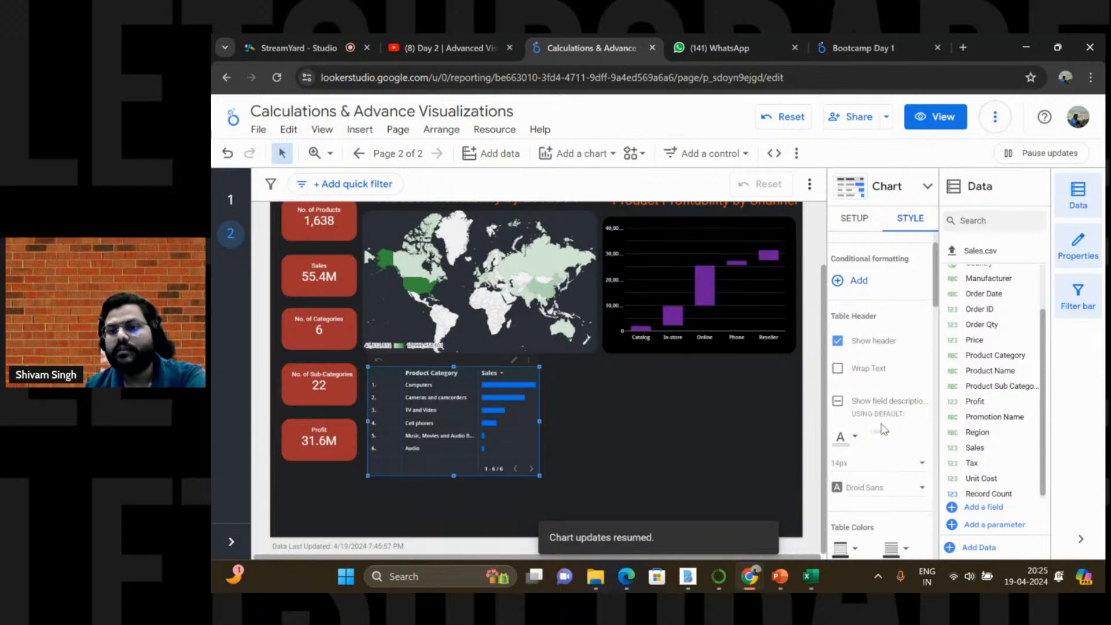
pyautogui.click(840, 375)
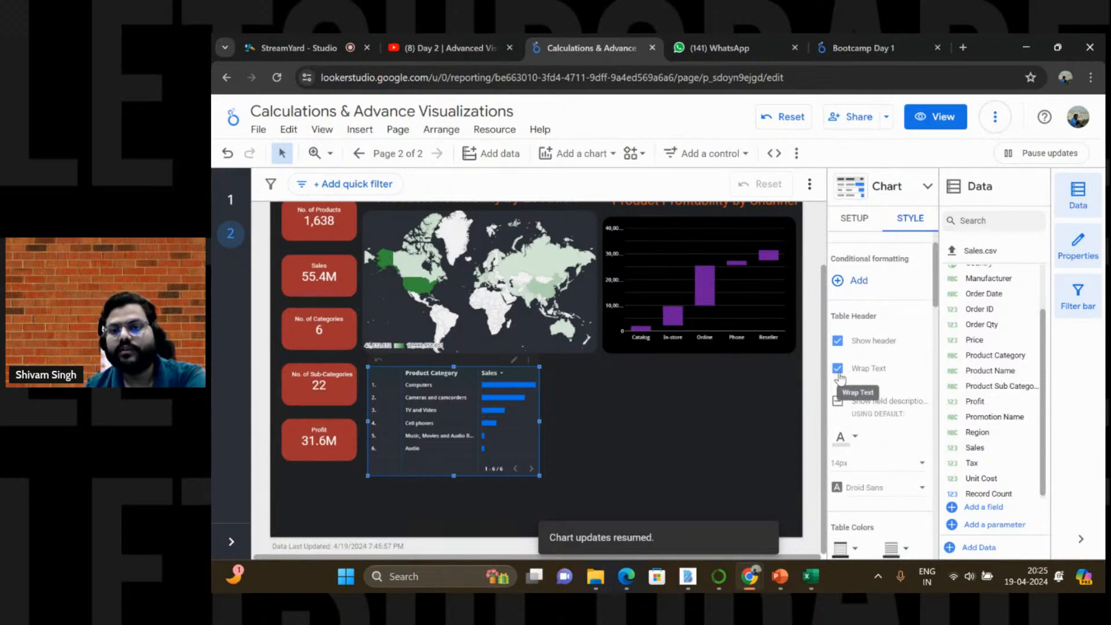
pyautogui.click(839, 371)
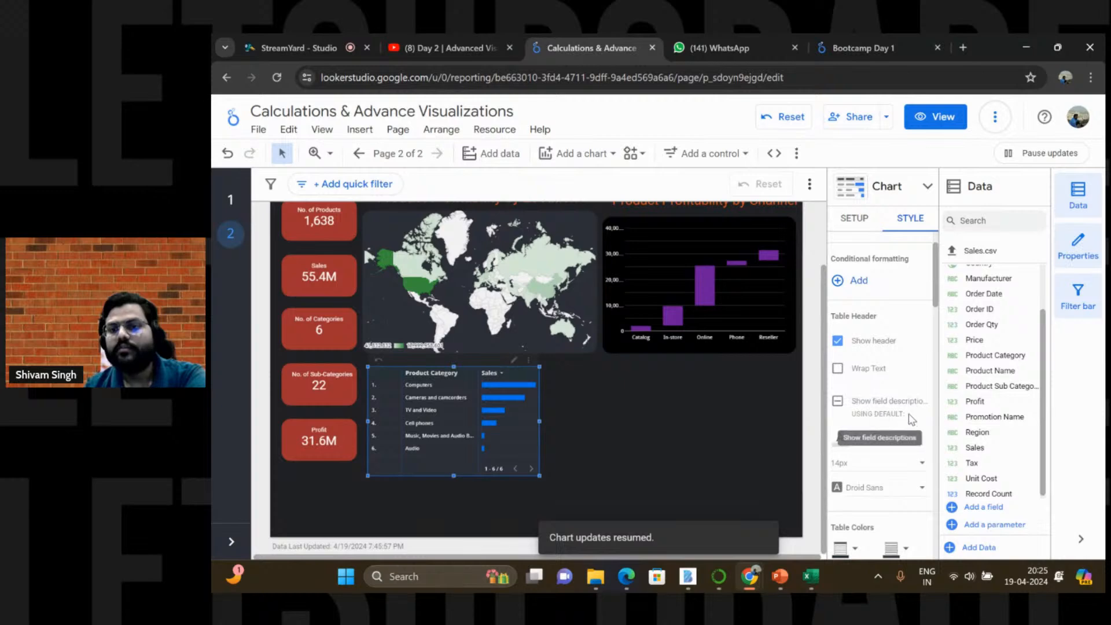
# Step: Look through the table's style options from header, colors, labels and body down to footer, missing data, dimensions and metrics
pyautogui.scroll(-3, 912, 418)
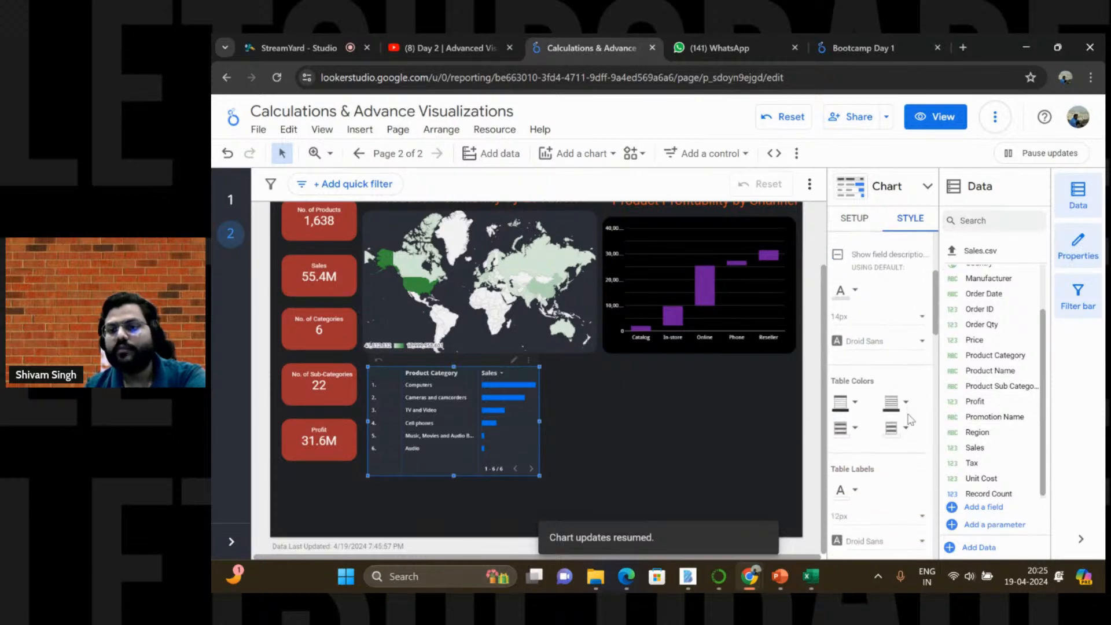
pyautogui.scroll(-5, 912, 418)
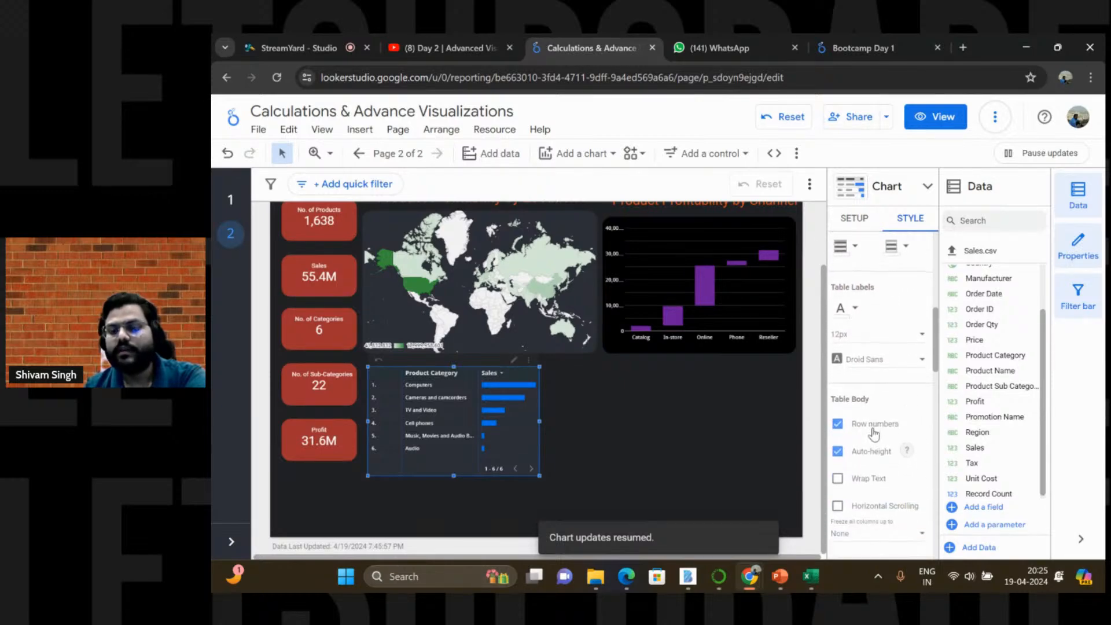
pyautogui.scroll(-5, 861, 491)
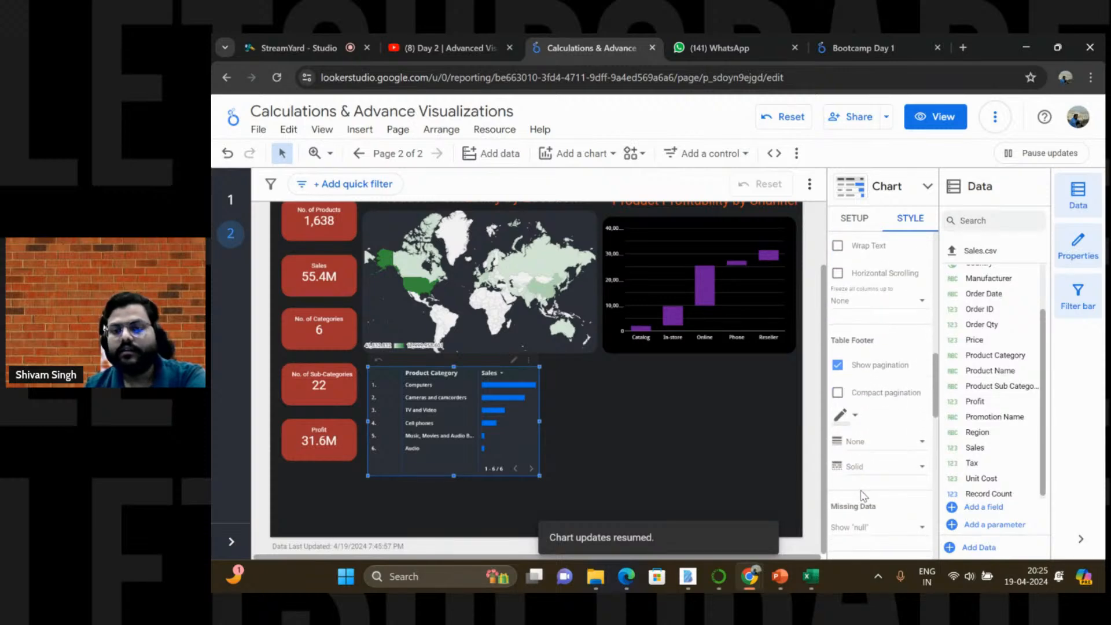
pyautogui.scroll(10, 863, 495)
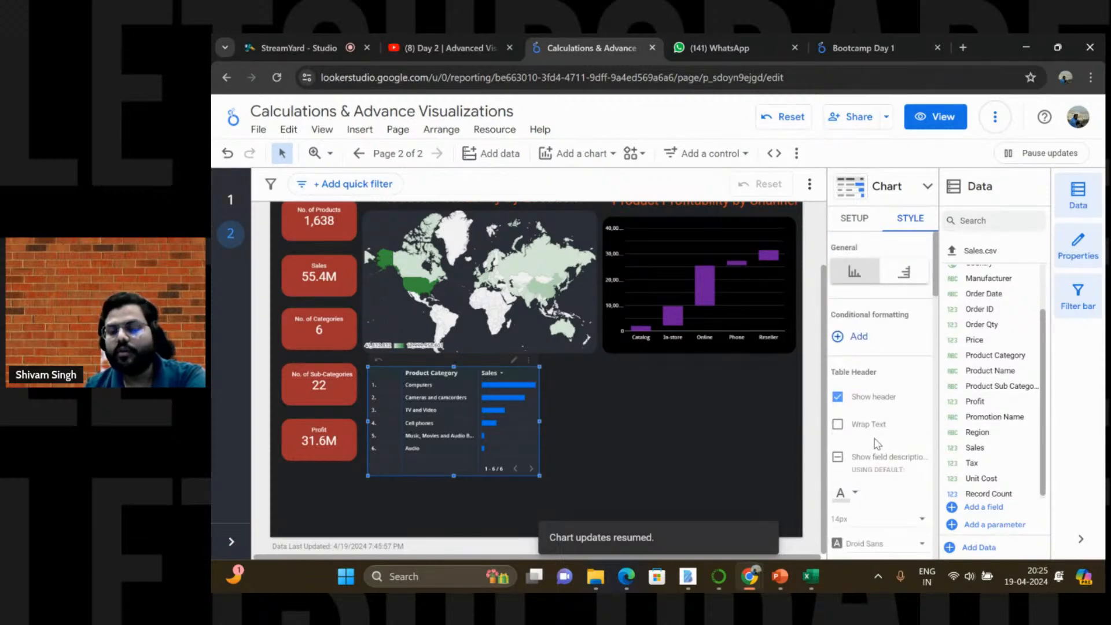
pyautogui.scroll(-1, 877, 443)
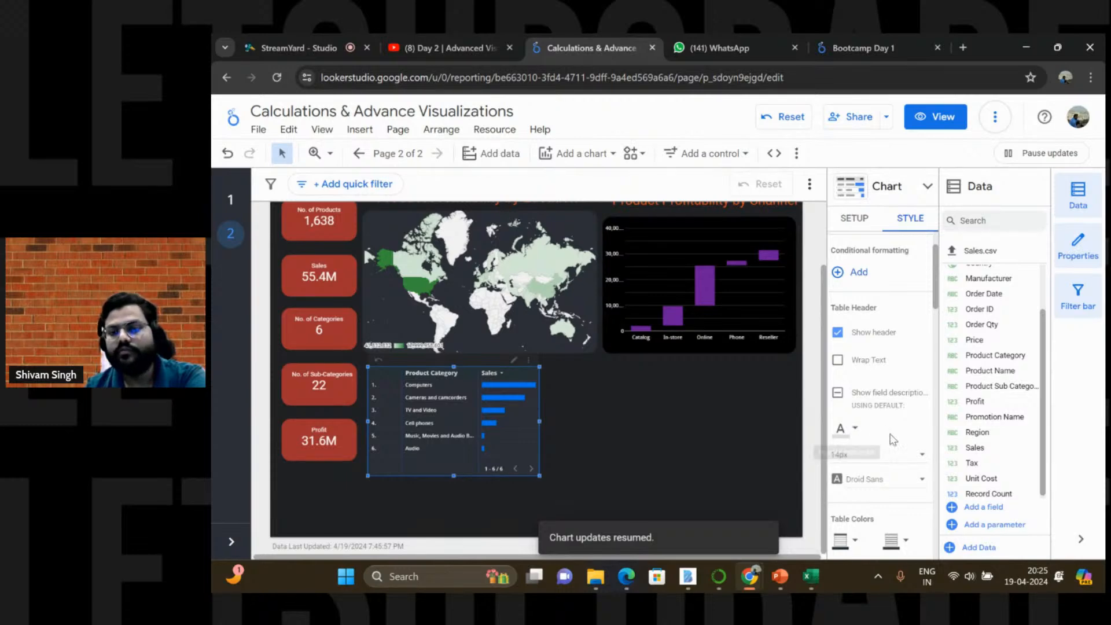
pyautogui.scroll(-3, 900, 437)
pyautogui.scroll(-3, 905, 438)
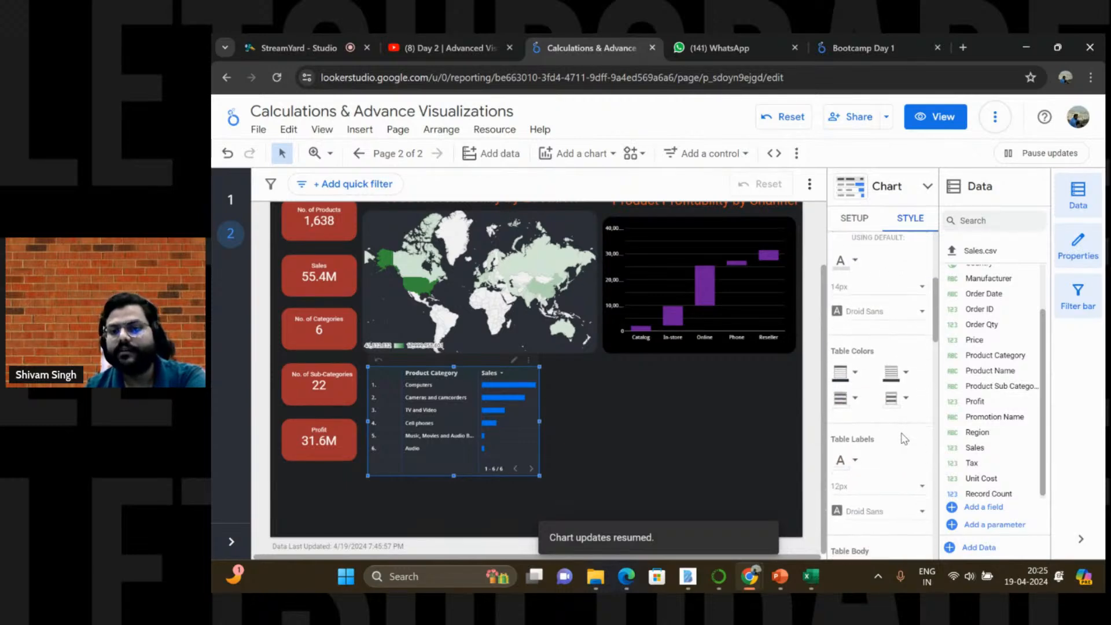
pyautogui.scroll(-4, 904, 438)
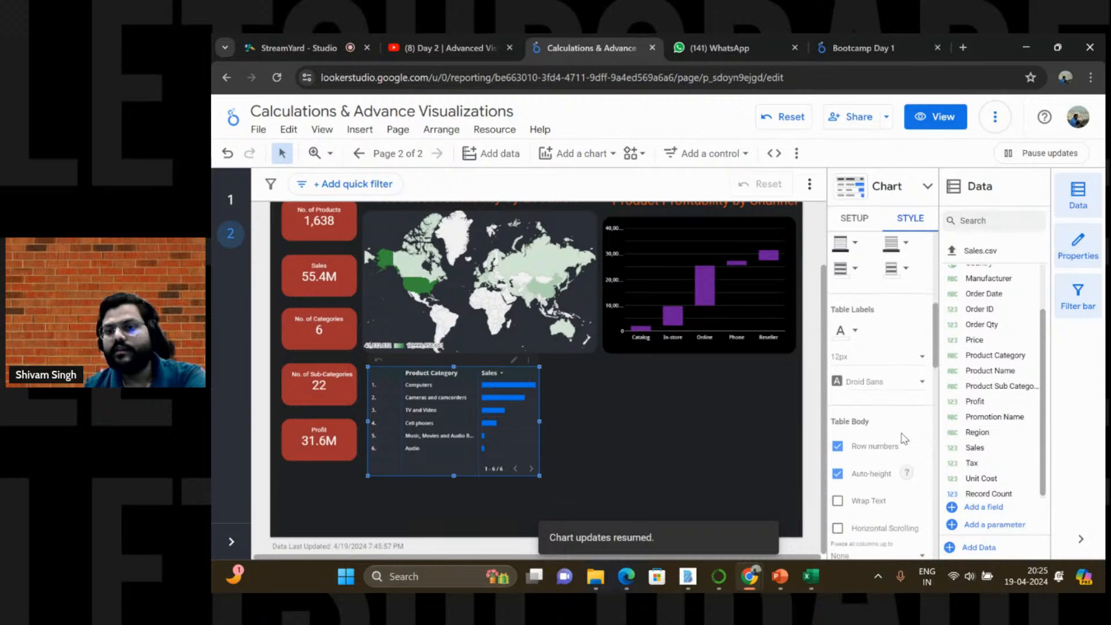
pyautogui.scroll(-4, 905, 439)
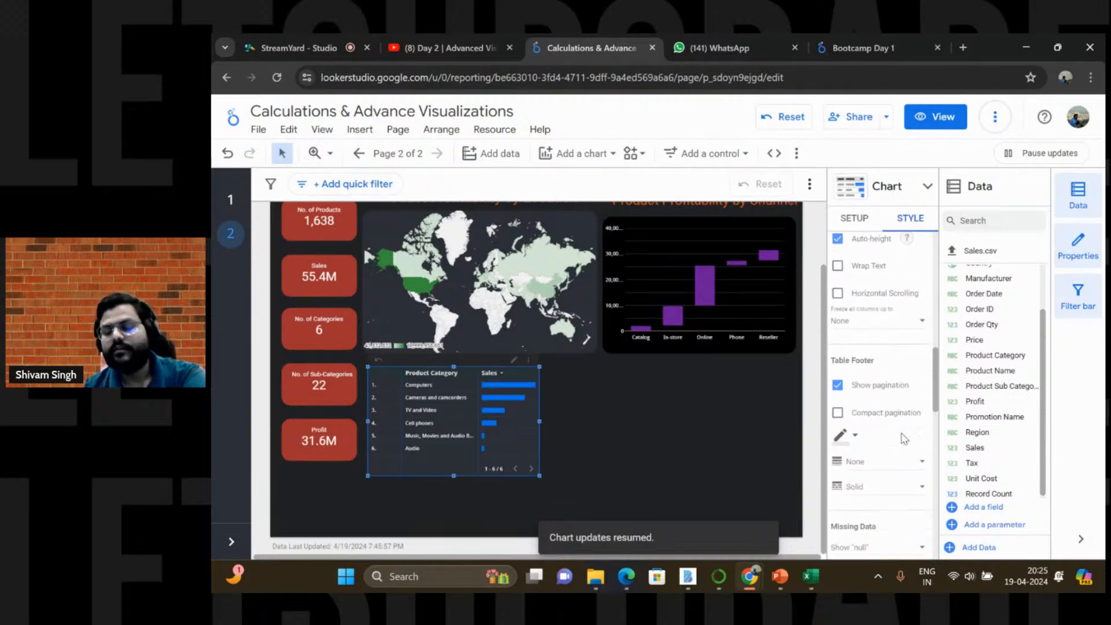
pyautogui.scroll(-3, 904, 438)
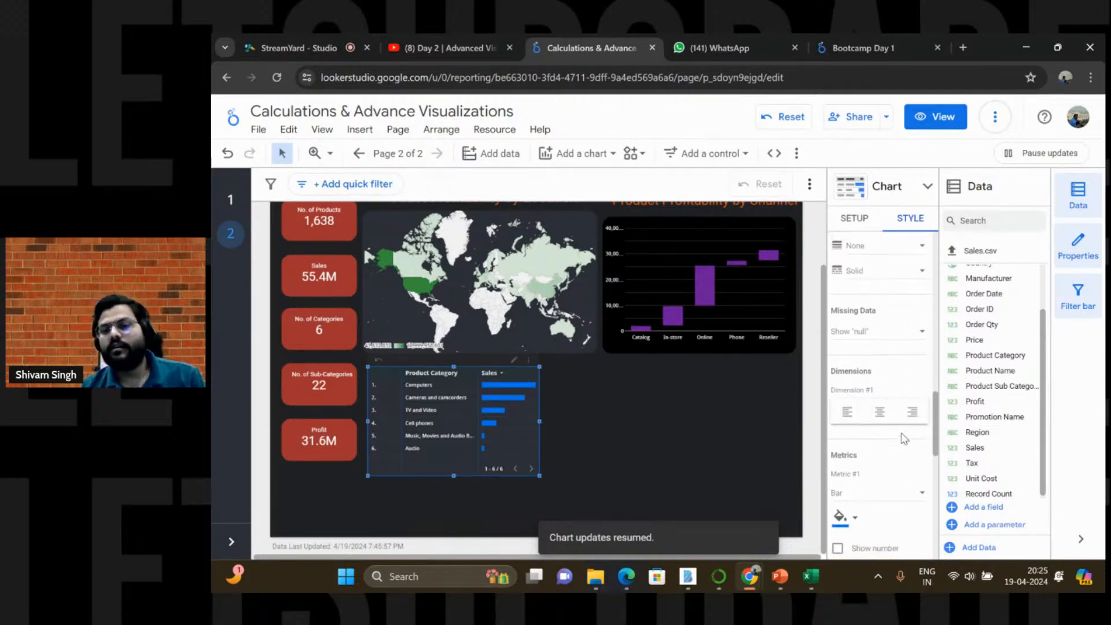
pyautogui.scroll(-1, 899, 437)
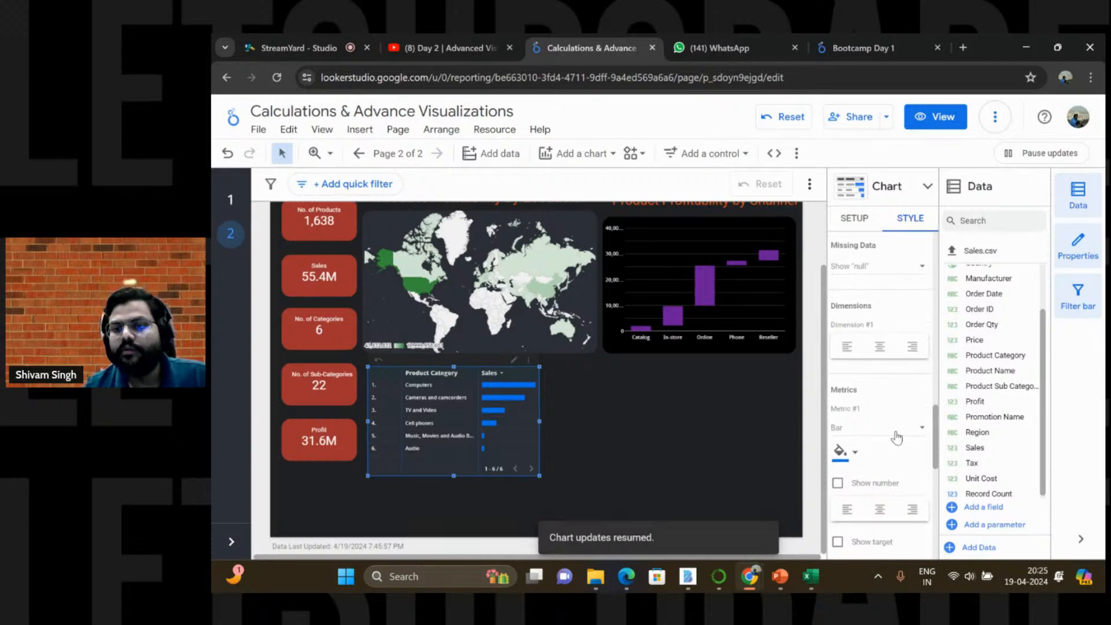
# Step: Try displaying the table's Sales metric as Number and switch it back to Bar
pyautogui.click(895, 432)
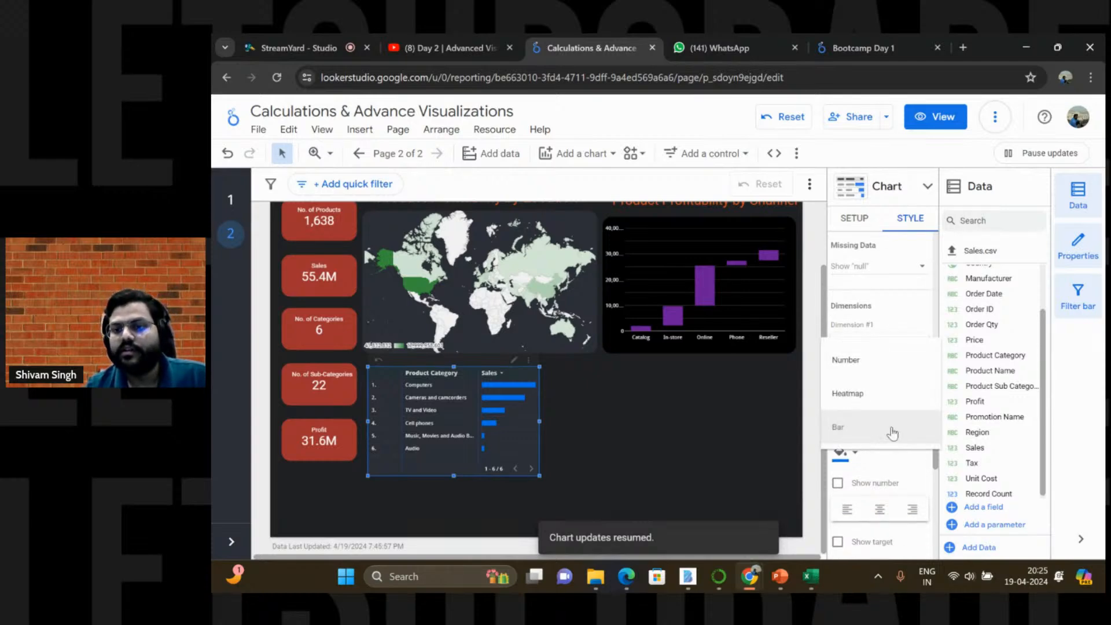
pyautogui.click(857, 371)
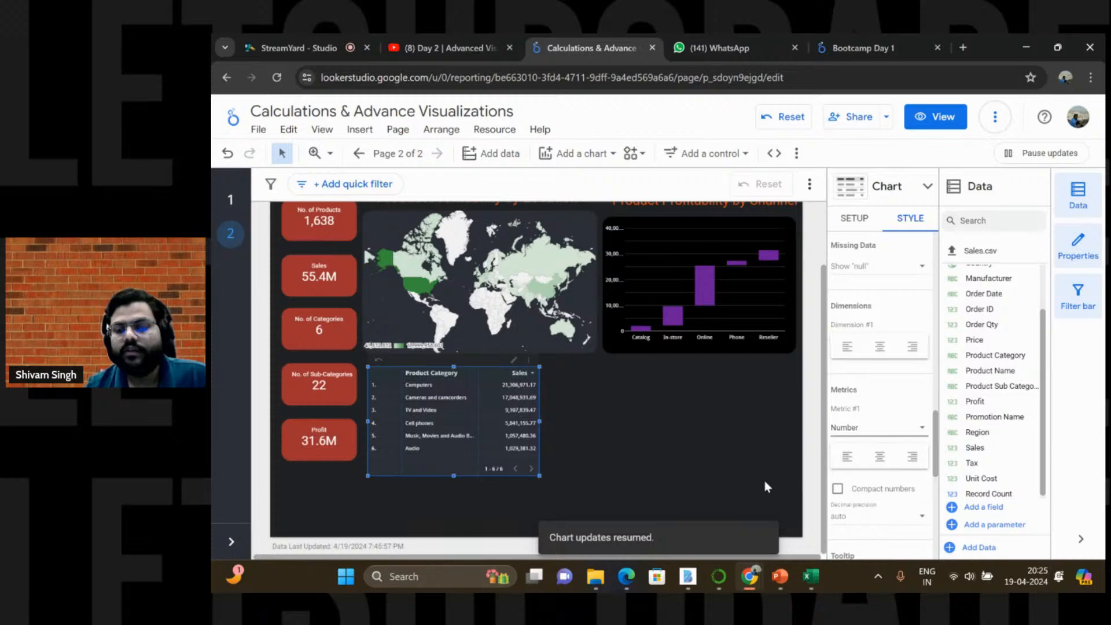
pyautogui.scroll(-2, 897, 398)
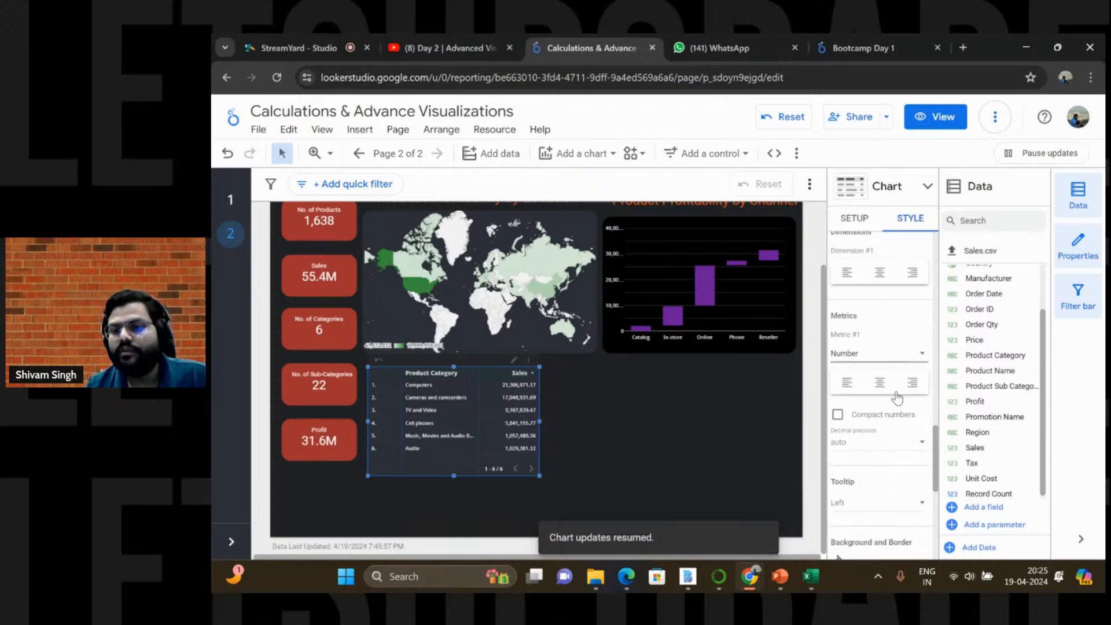
pyautogui.scroll(1, 898, 398)
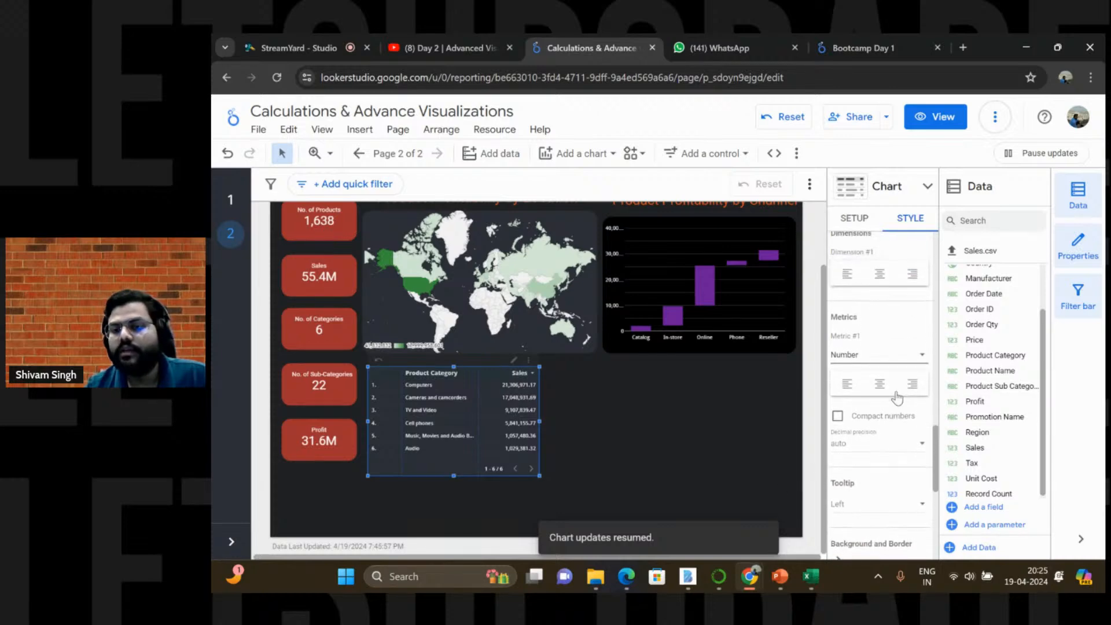
pyautogui.click(886, 359)
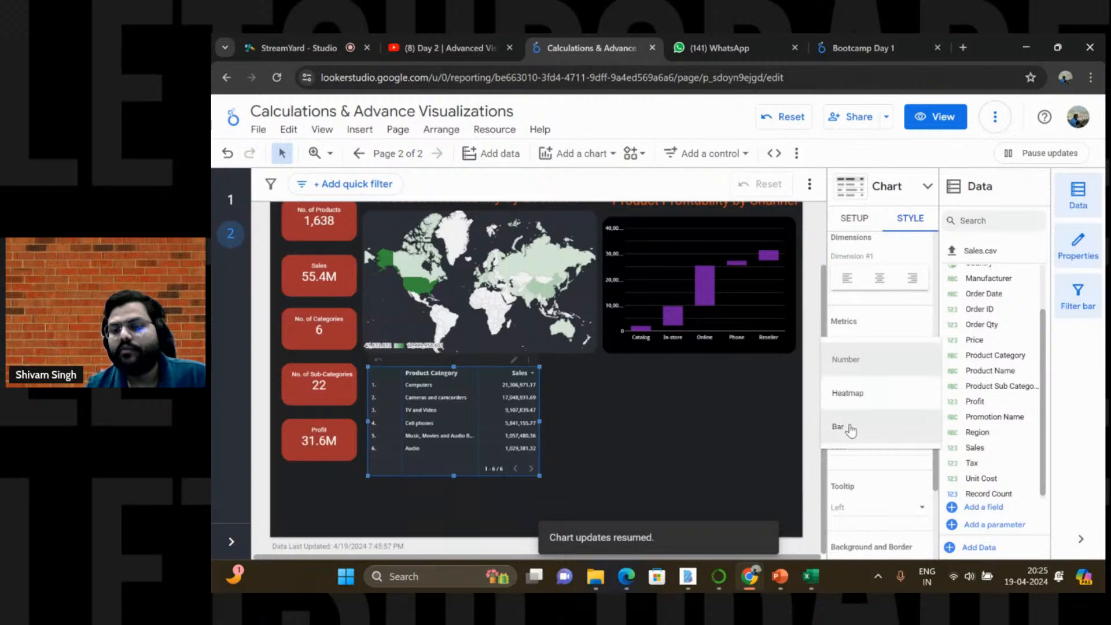
pyautogui.click(851, 430)
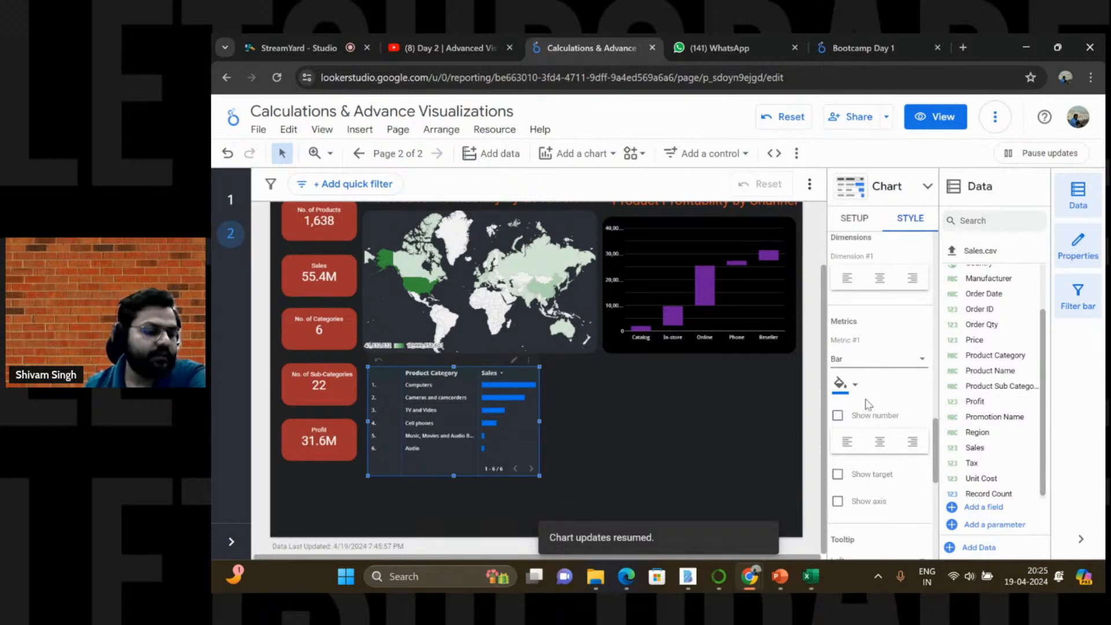
pyautogui.press('Down')
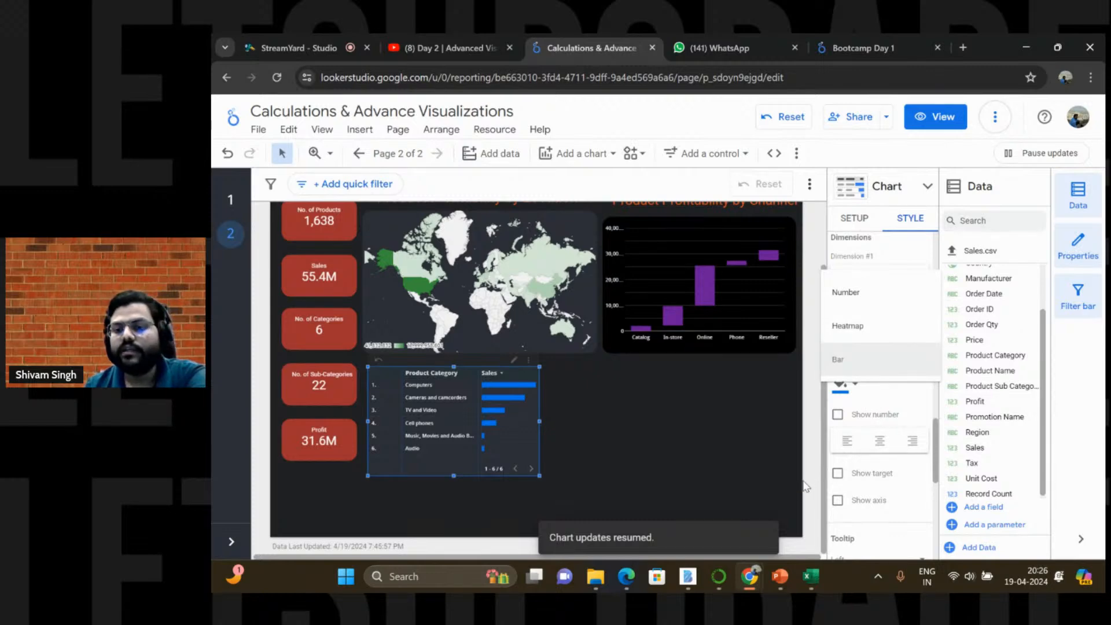
# Step: Show the numbers beside the bars of the table's Sales metric
pyautogui.scroll(-3, 877, 497)
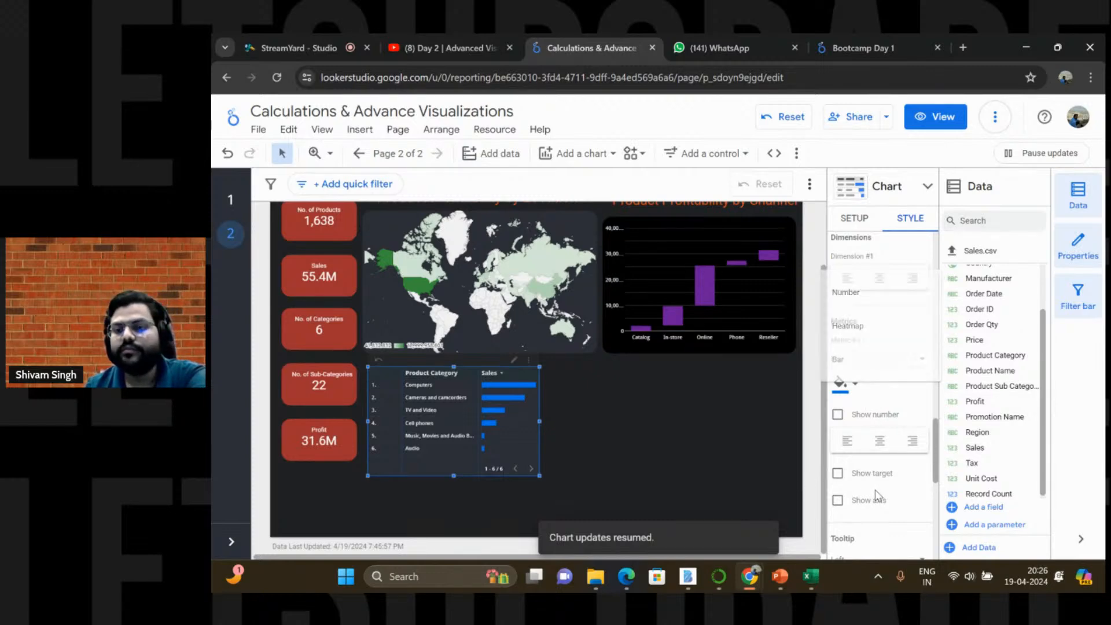
pyautogui.scroll(-3, 849, 455)
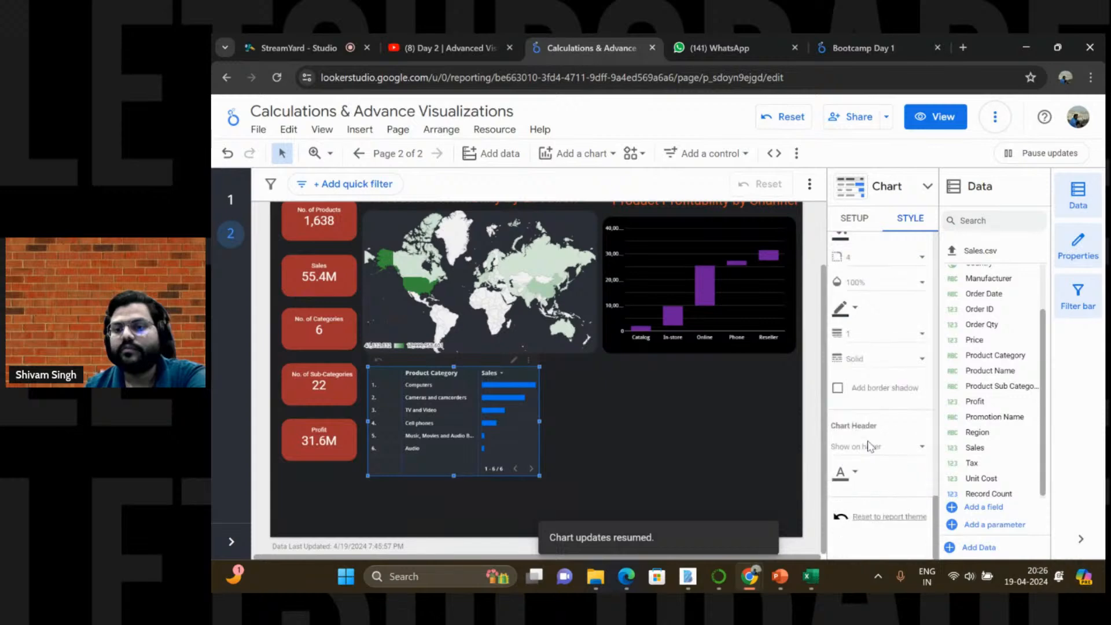
pyautogui.scroll(5, 870, 446)
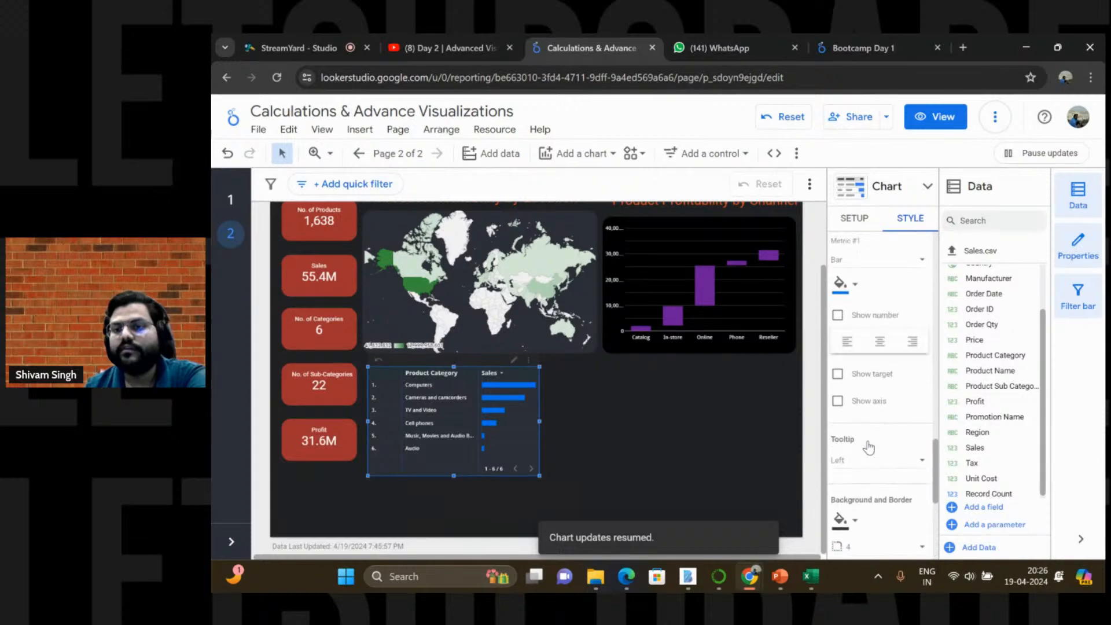
pyautogui.scroll(2, 868, 446)
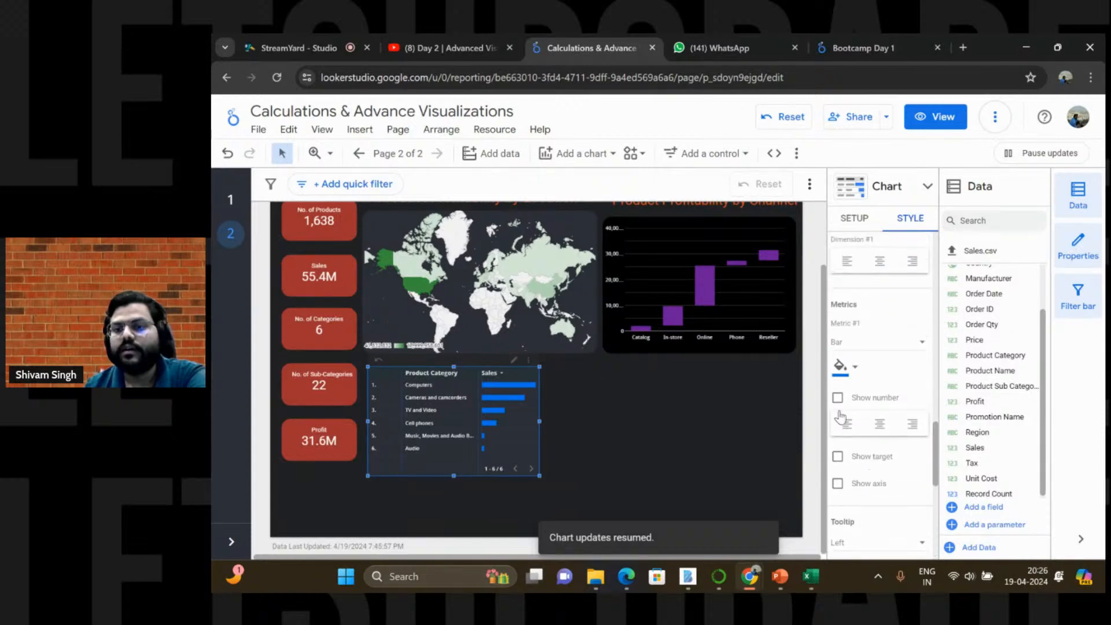
pyautogui.click(838, 398)
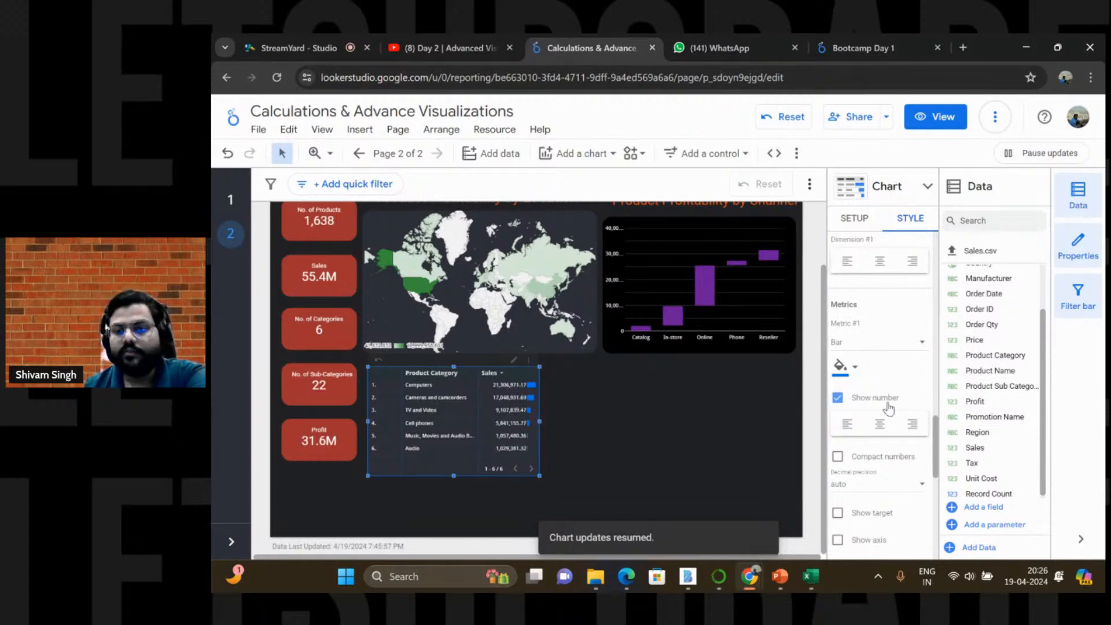
# Step: Turn on compact numbers for the Sales metric and make the table slightly wider and shorter
pyautogui.scroll(5, 890, 408)
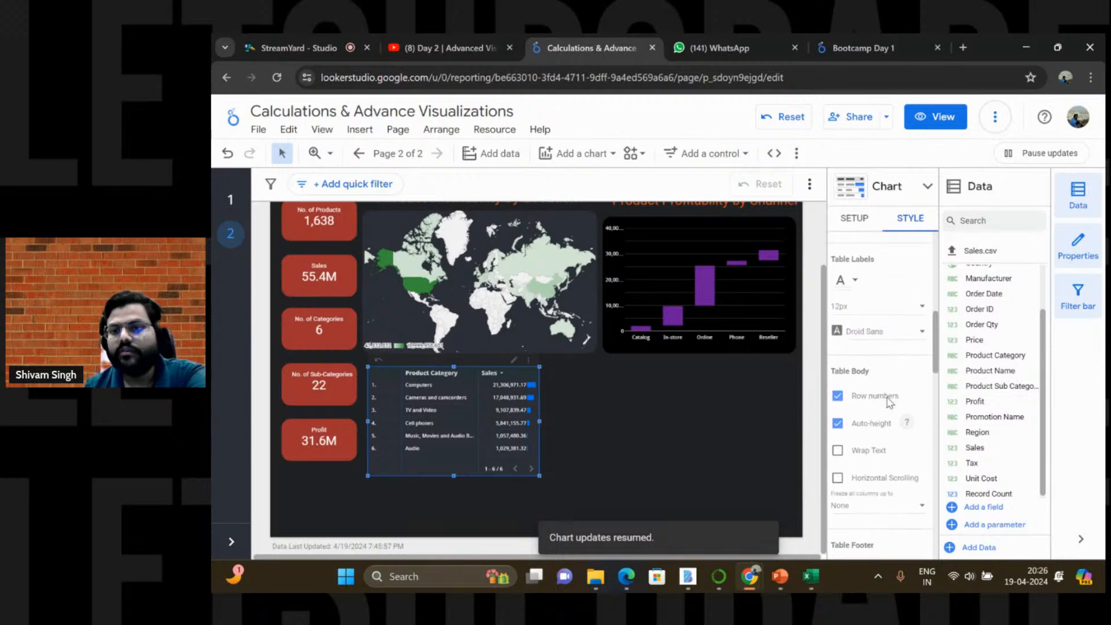
pyautogui.scroll(-5, 890, 402)
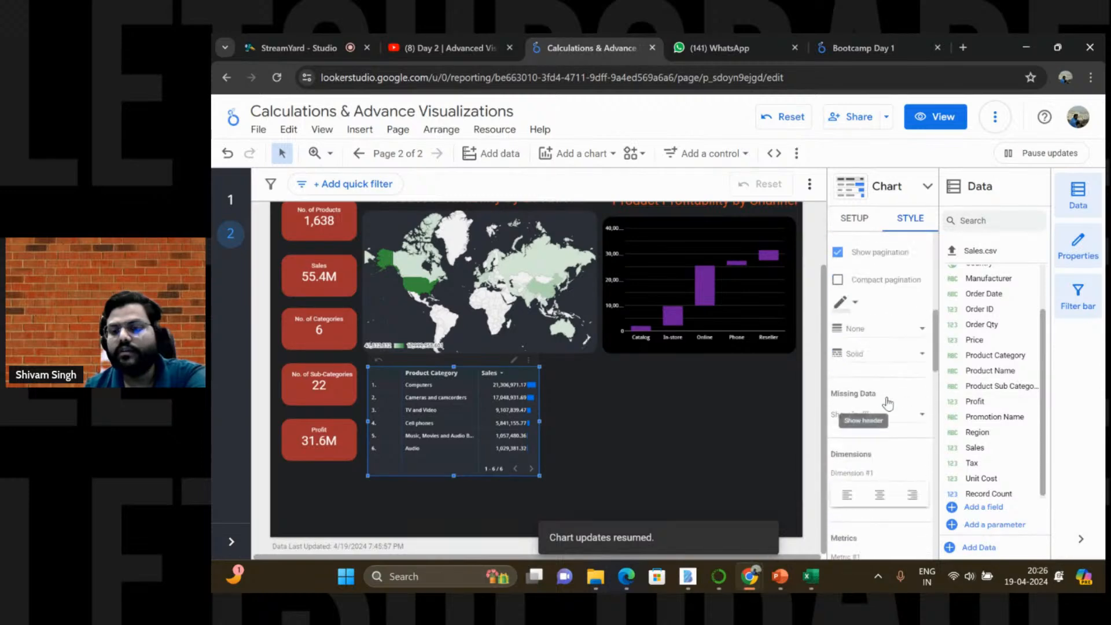
pyautogui.scroll(-3, 889, 404)
pyautogui.scroll(6, 888, 404)
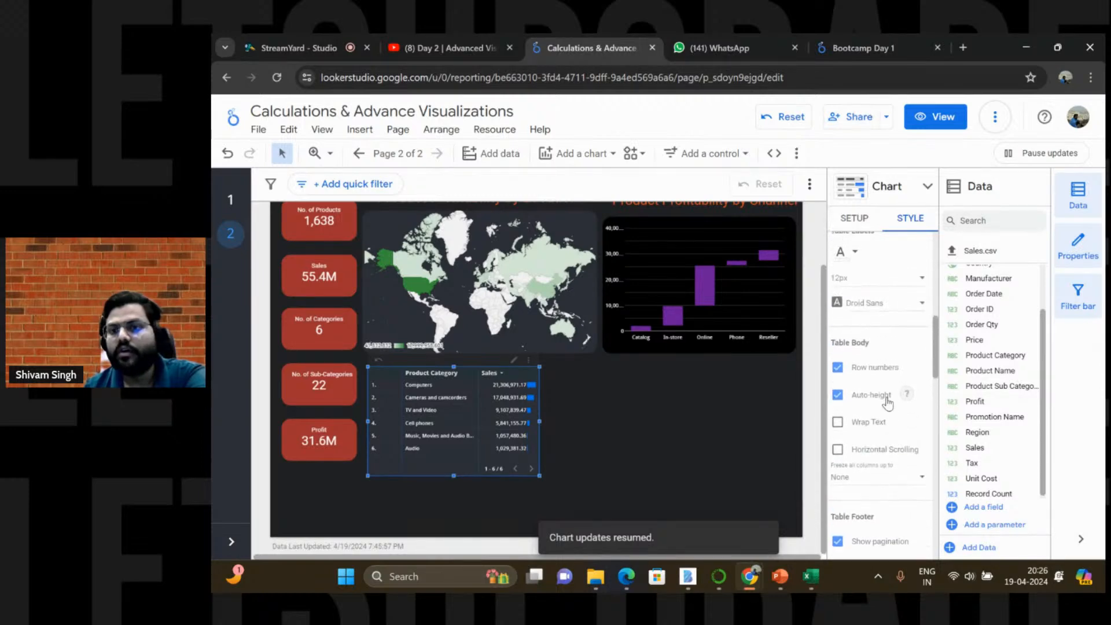
pyautogui.scroll(-6, 888, 404)
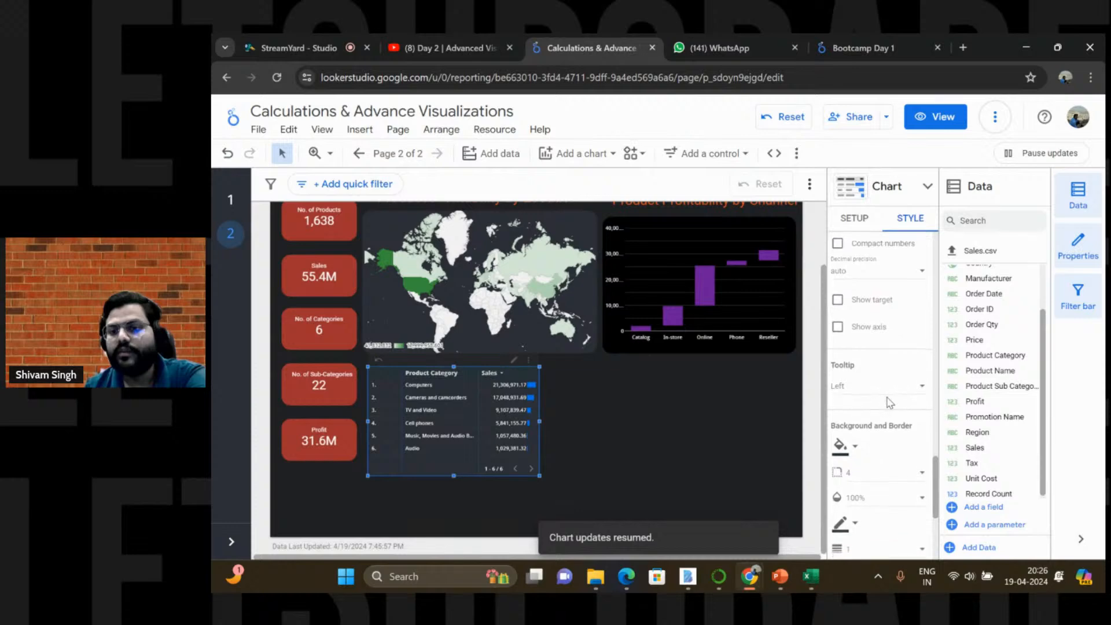
pyautogui.scroll(-2, 890, 401)
pyautogui.scroll(3, 889, 401)
pyautogui.scroll(-2, 890, 401)
pyautogui.scroll(3, 890, 403)
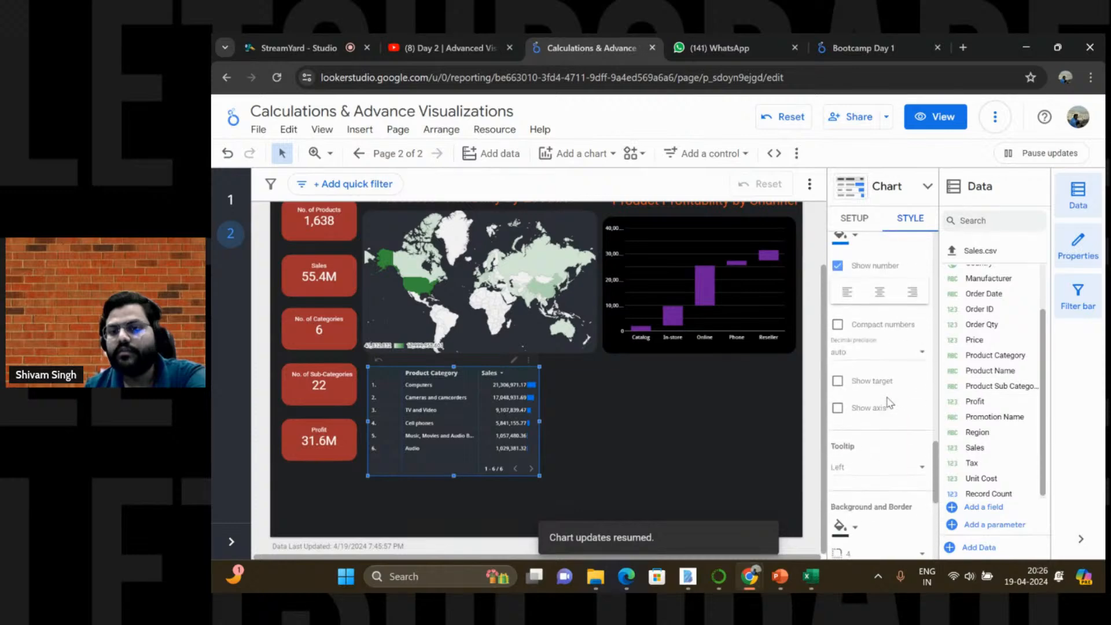
pyautogui.scroll(1, 890, 404)
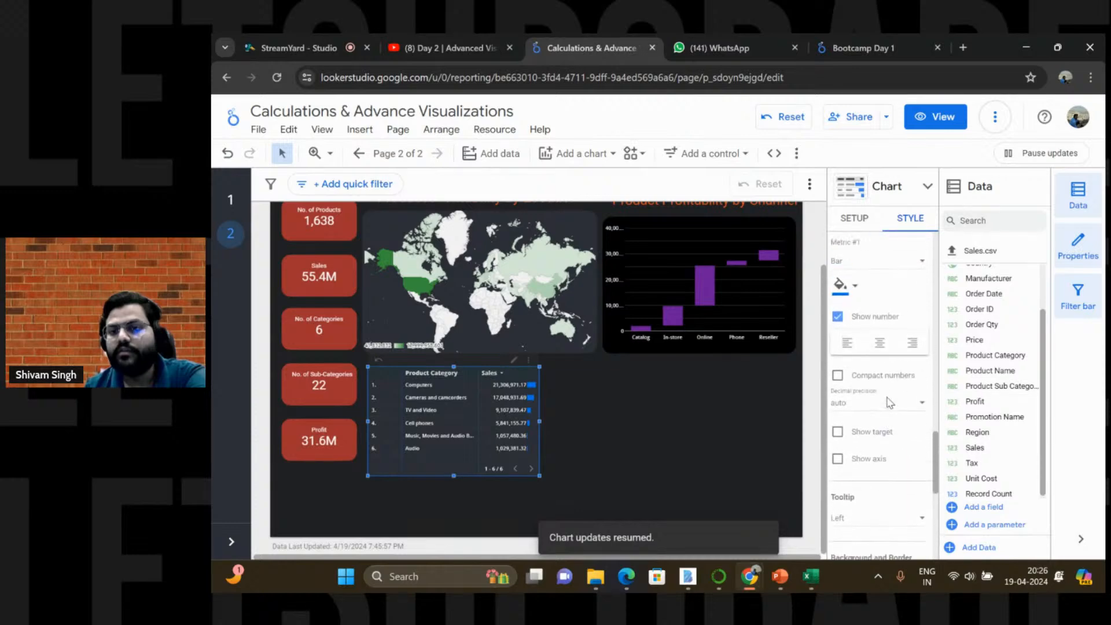
pyautogui.click(843, 388)
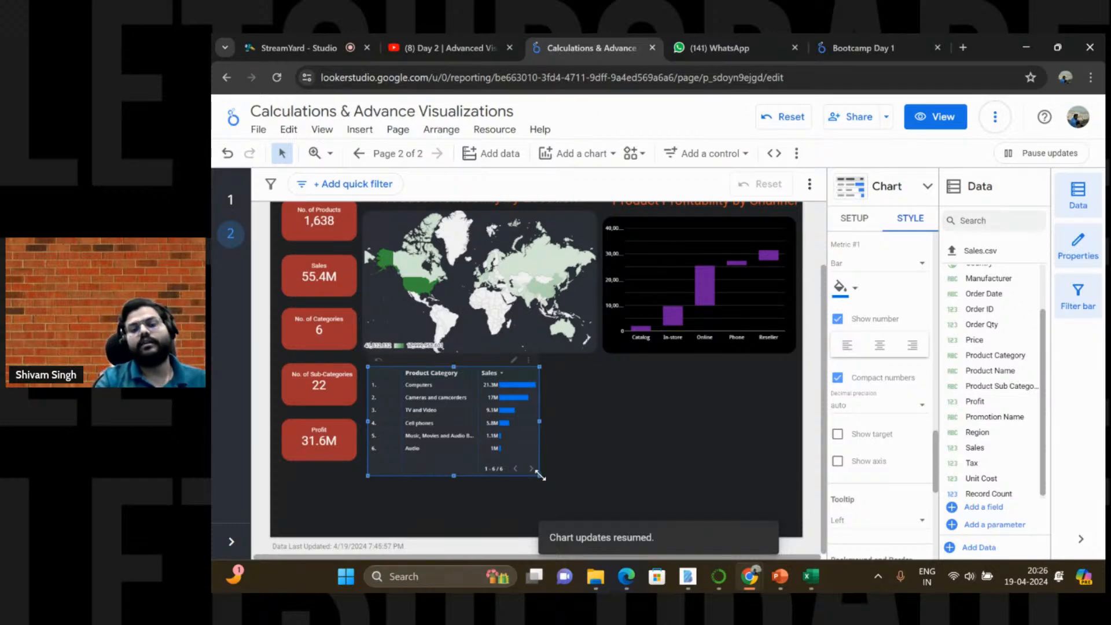
pyautogui.moveTo(540, 475); pyautogui.dragTo(556, 461)
pyautogui.click(581, 473)
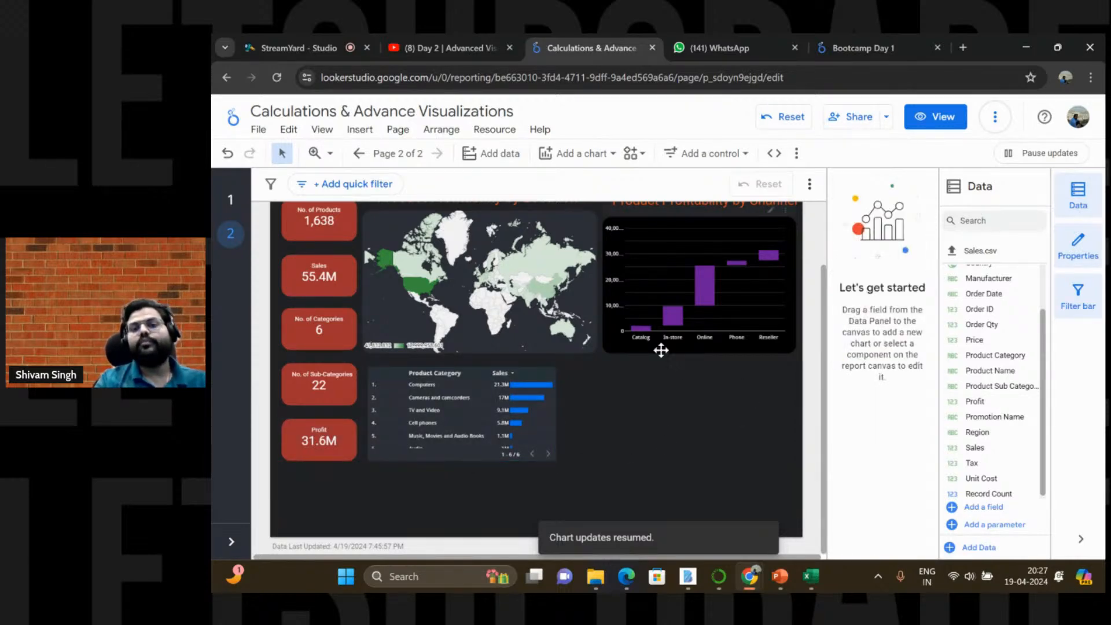
# Step: Add a scatter chart beneath the Product Profitability by Channel chart, beside the Product Category table
pyautogui.click(591, 156)
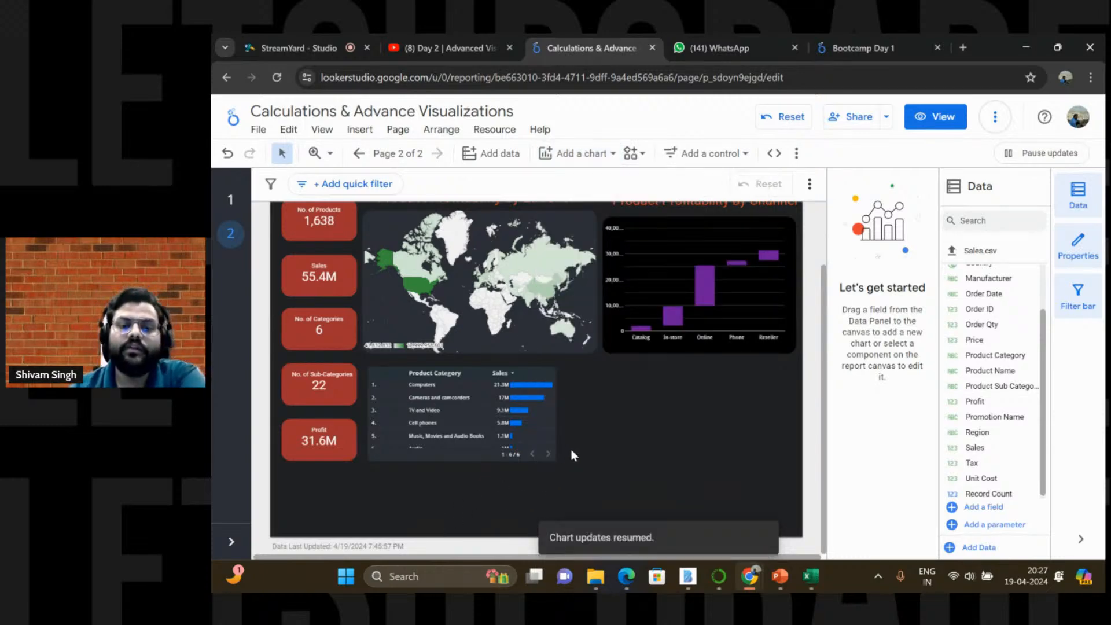
pyautogui.click(592, 152)
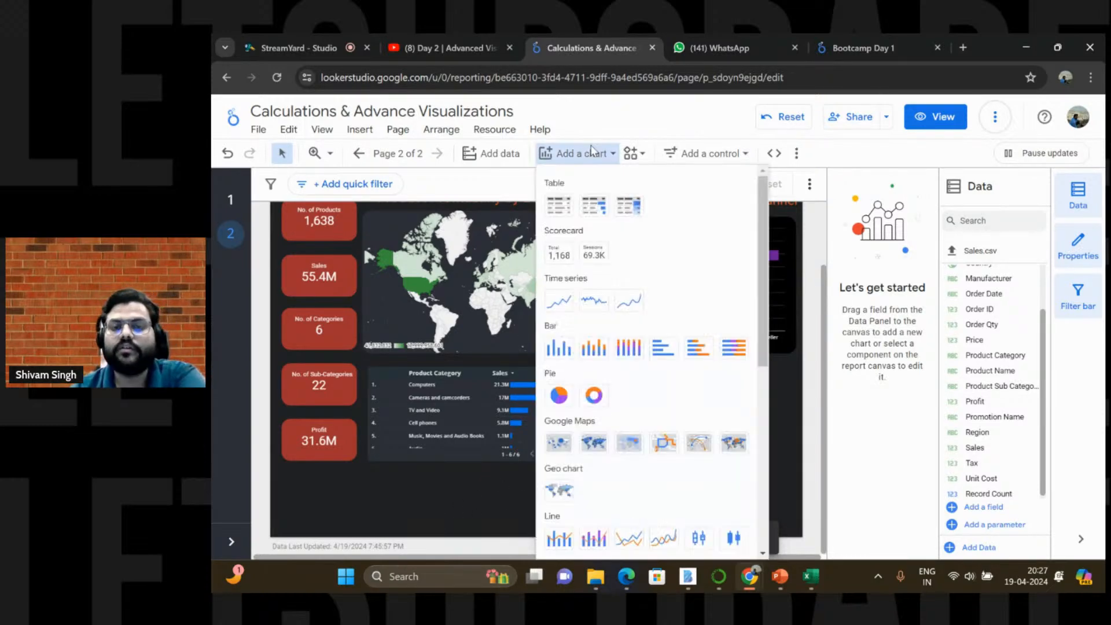
pyautogui.scroll(-4, 620, 398)
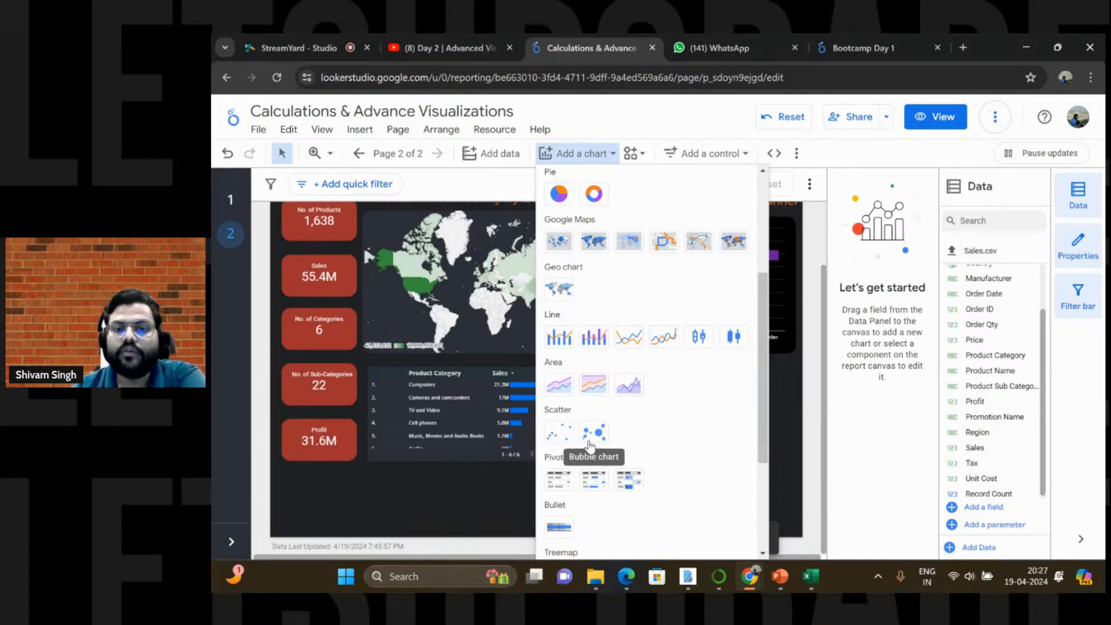
pyautogui.click(559, 433)
pyautogui.click(589, 379)
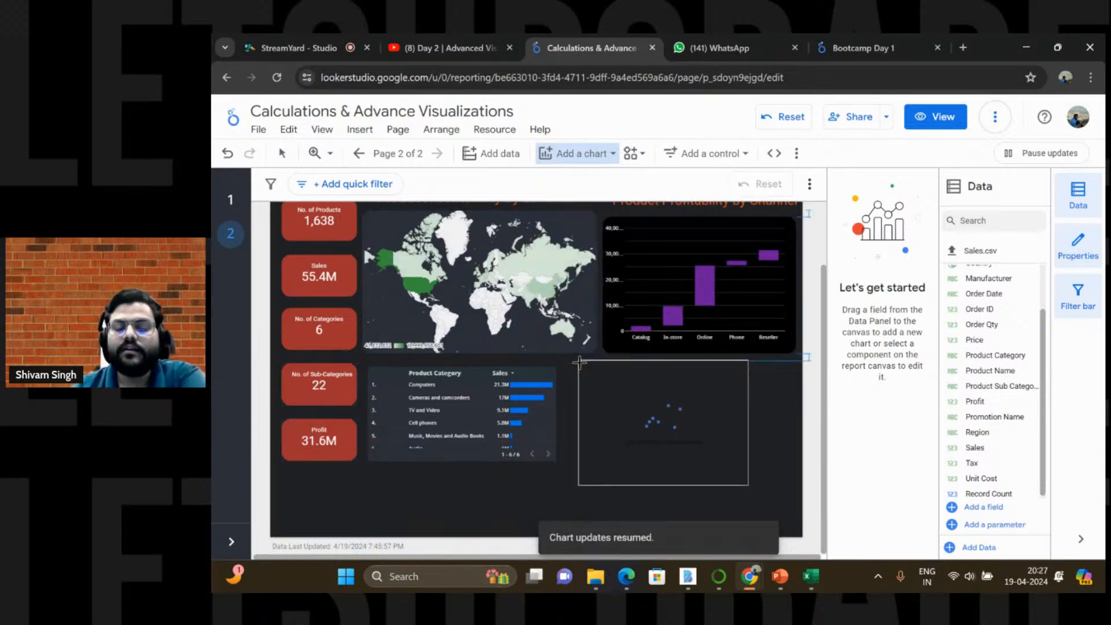
pyautogui.click(579, 362)
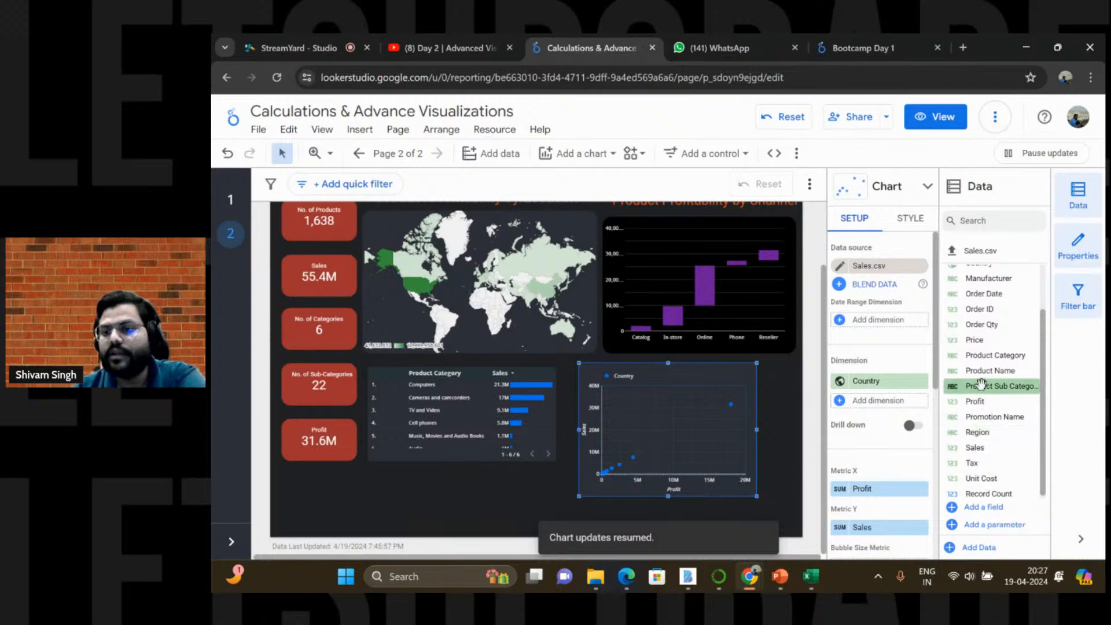
# Step: Replace the scatter chart's Country dimension with Product Category
pyautogui.moveTo(986, 371); pyautogui.dragTo(886, 384)
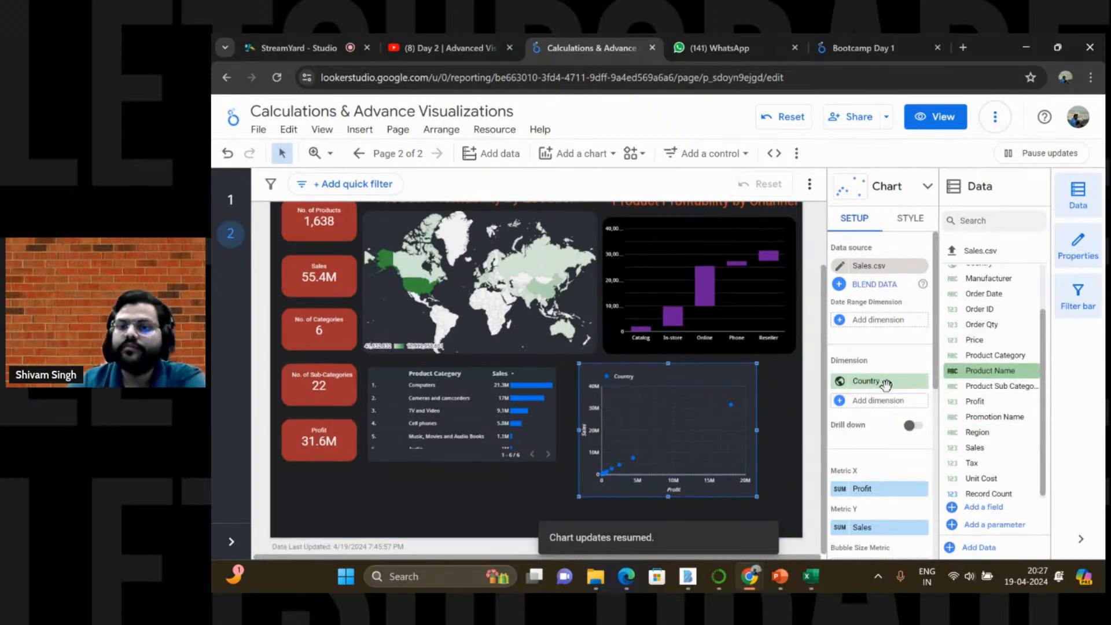
pyautogui.moveTo(965, 373); pyautogui.dragTo(878, 385)
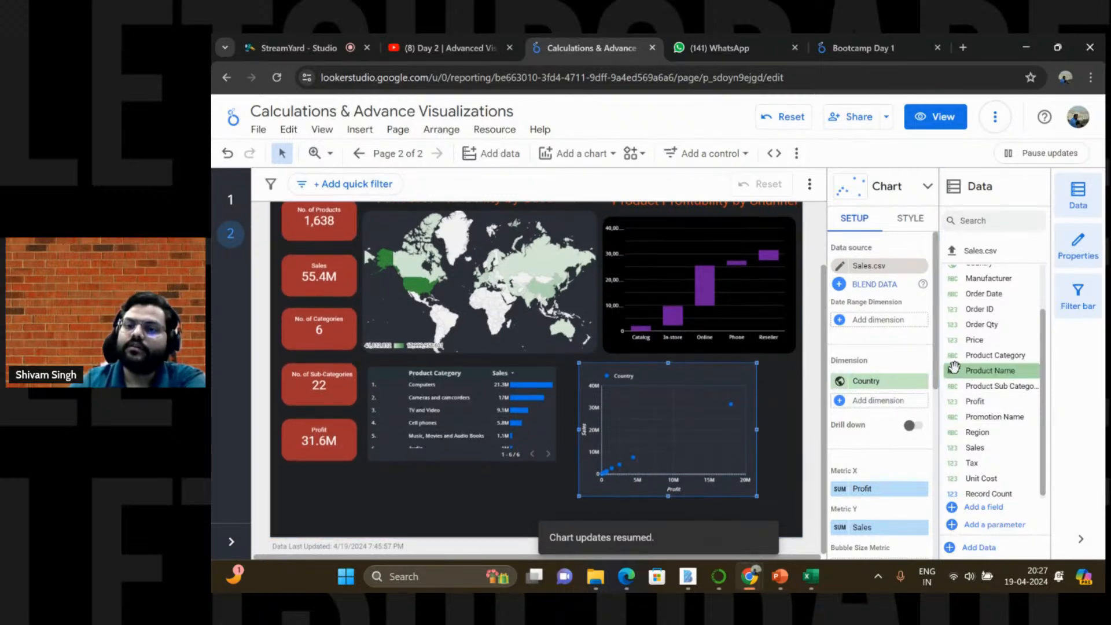
pyautogui.moveTo(968, 370); pyautogui.dragTo(874, 405)
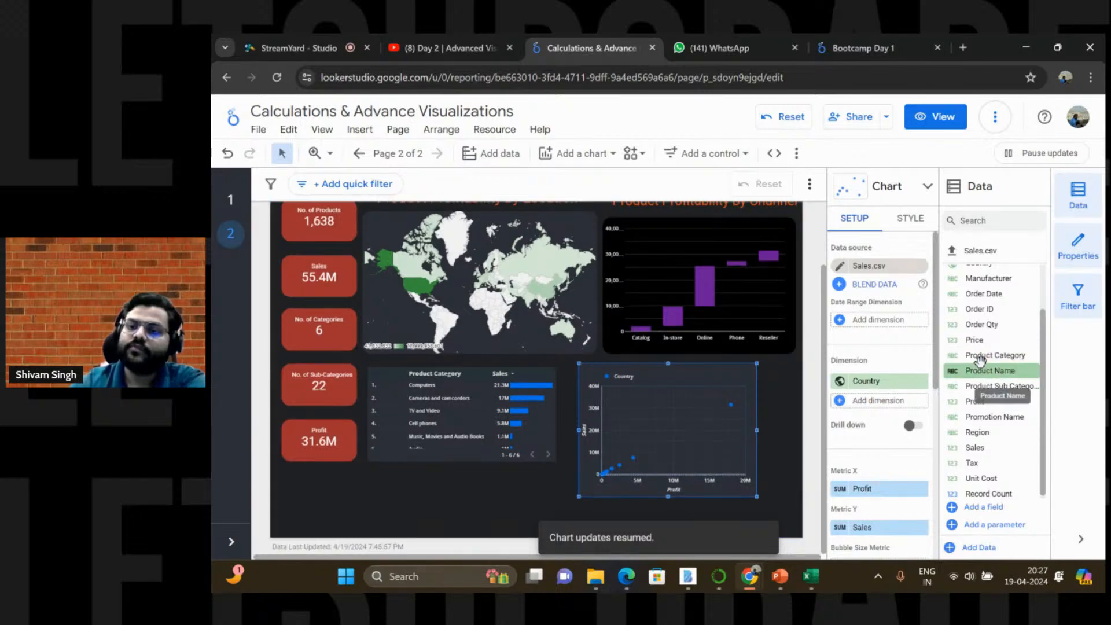
pyautogui.moveTo(980, 359); pyautogui.dragTo(877, 405)
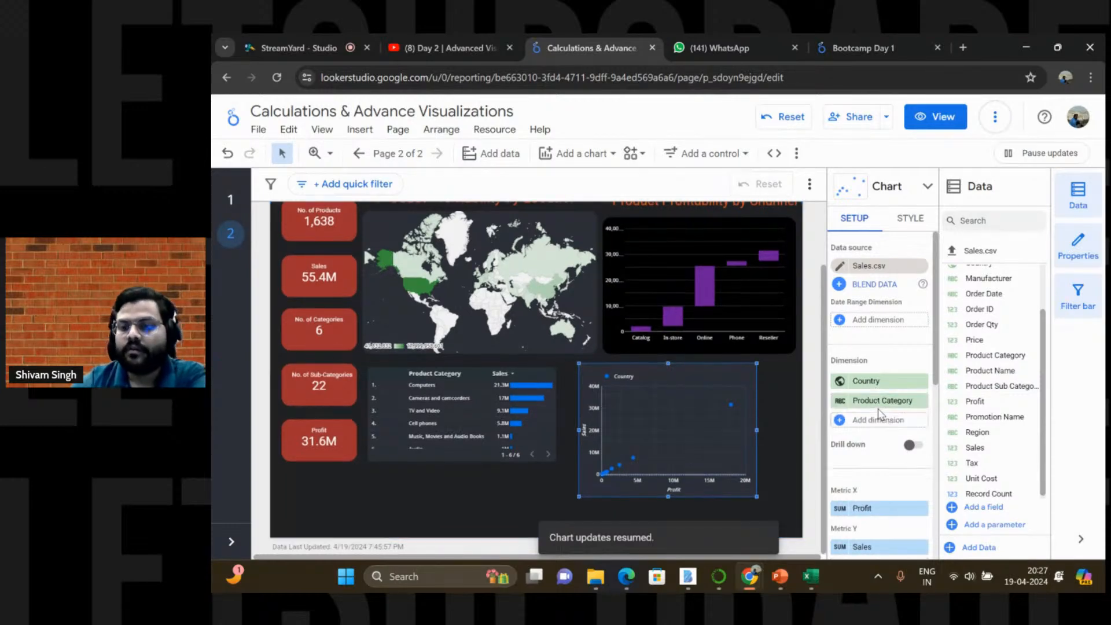
pyautogui.click(922, 382)
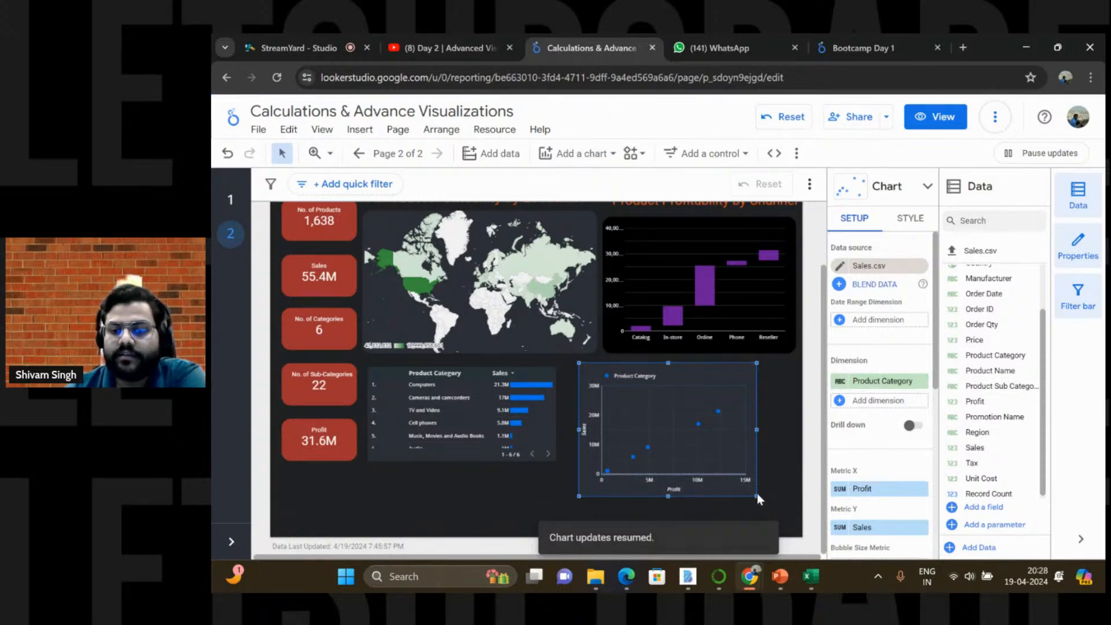
# Step: Enlarge the scatter chart slightly, mainly in width, and change its dimension to Product Sub Category
pyautogui.moveTo(757, 496); pyautogui.dragTo(785, 503)
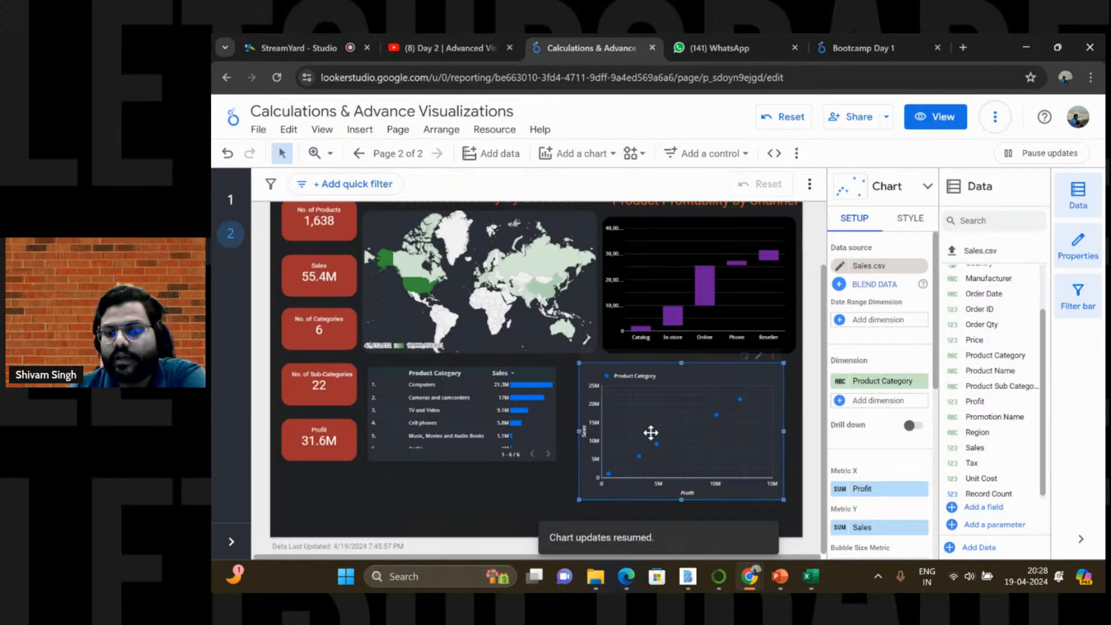
pyautogui.moveTo(661, 445)
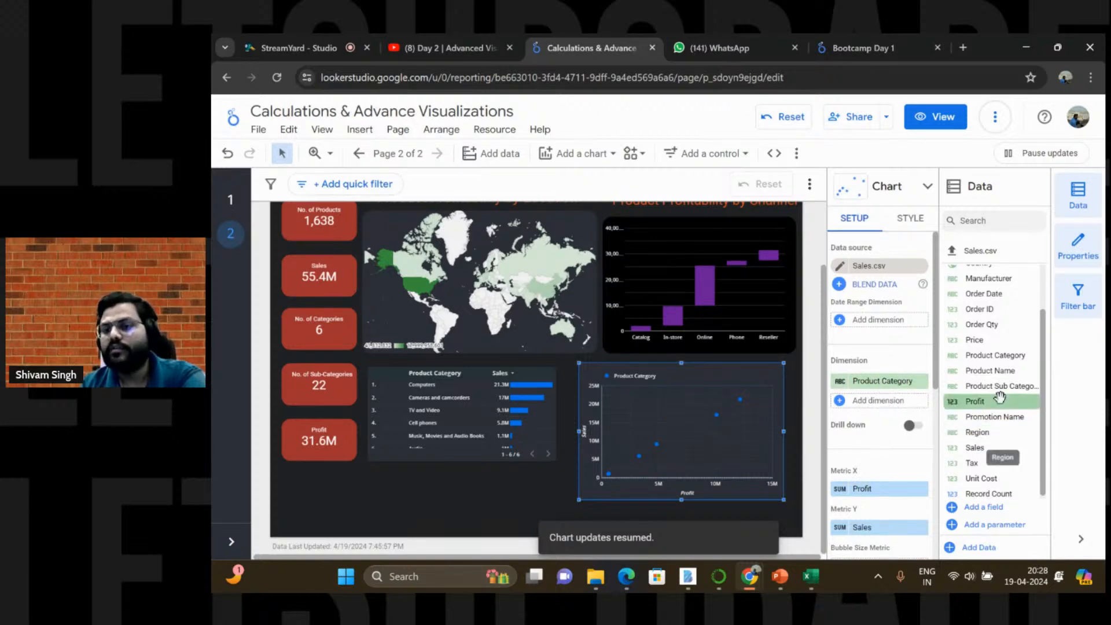
pyautogui.moveTo(996, 390); pyautogui.dragTo(888, 385)
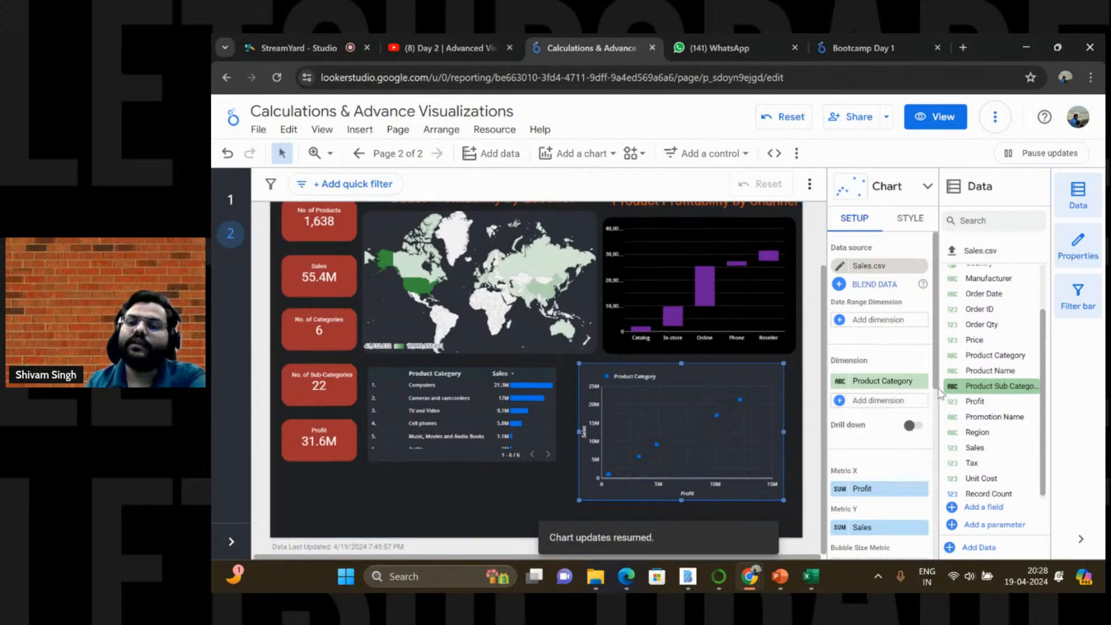
pyautogui.moveTo(968, 386); pyautogui.dragTo(872, 387)
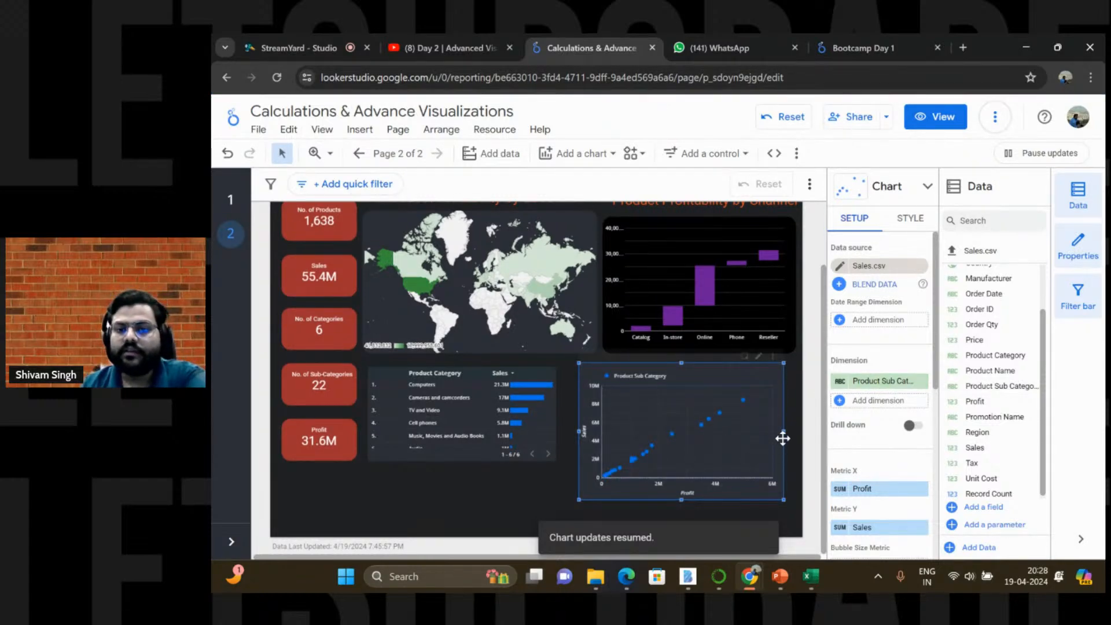
# Step: Try green for the scatter chart's bubbles, and settle on orange as their colour
pyautogui.click(913, 221)
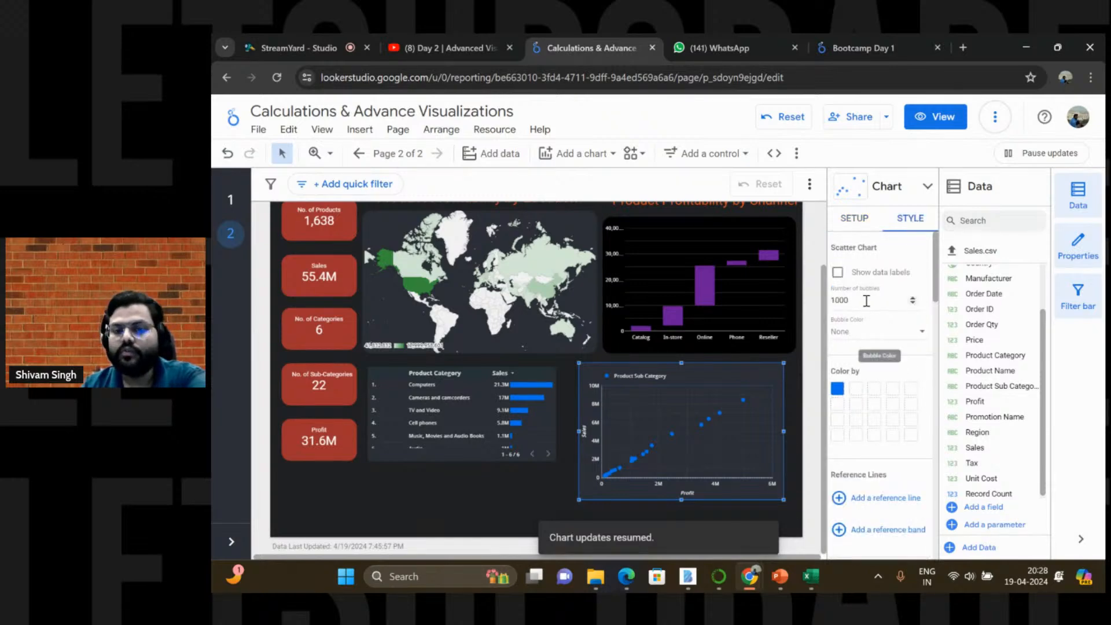
pyautogui.scroll(-3, 859, 363)
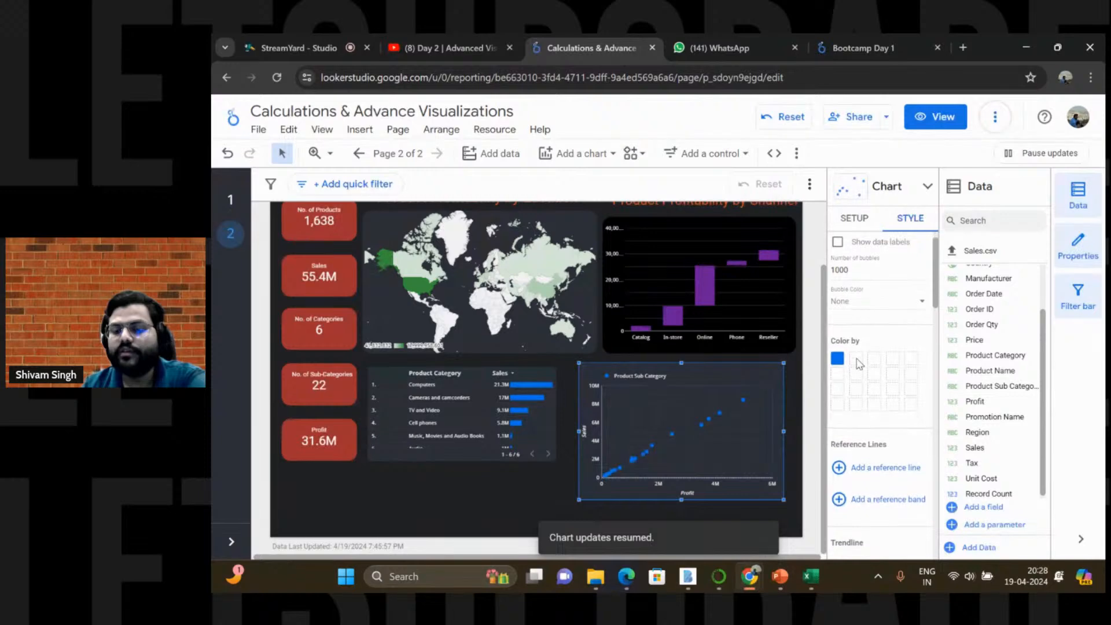
pyautogui.scroll(-1, 859, 364)
pyautogui.scroll(2, 848, 330)
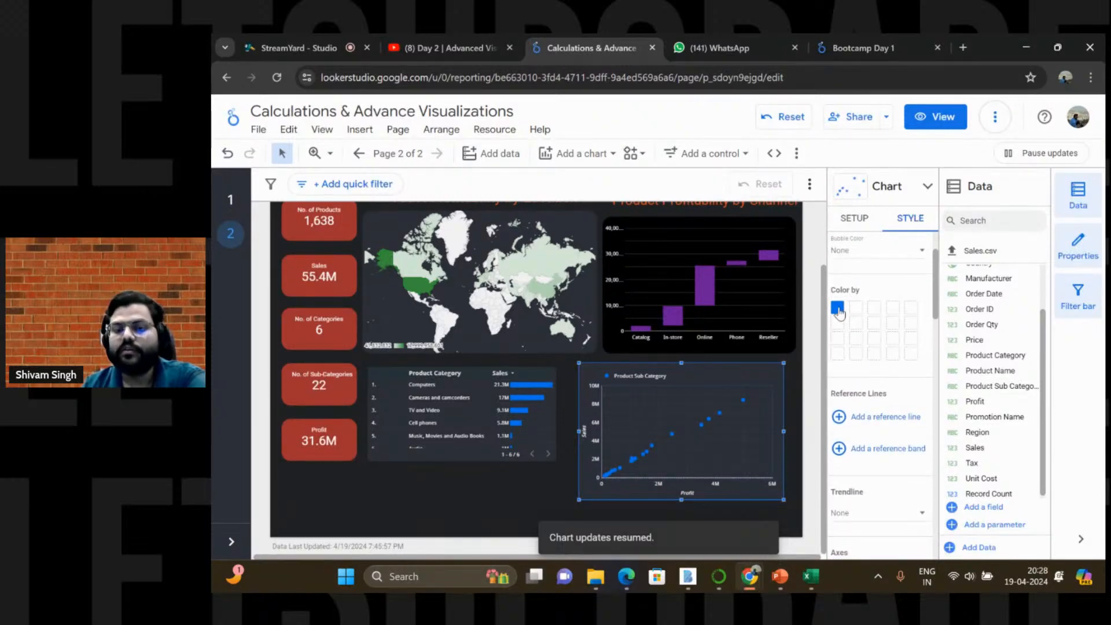
pyautogui.click(837, 310)
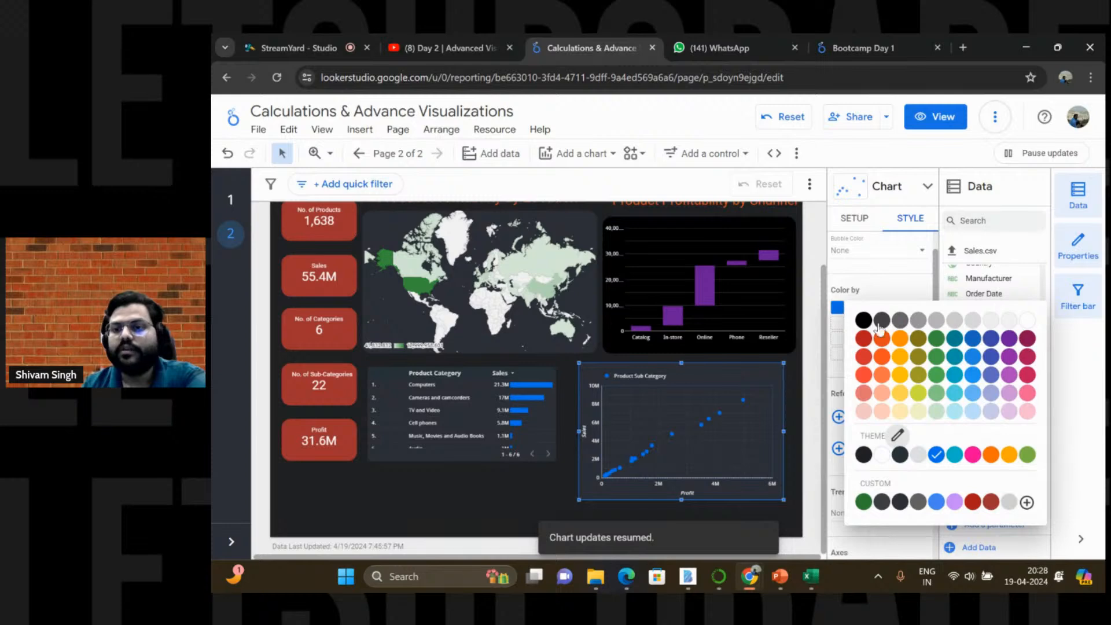
pyautogui.click(938, 341)
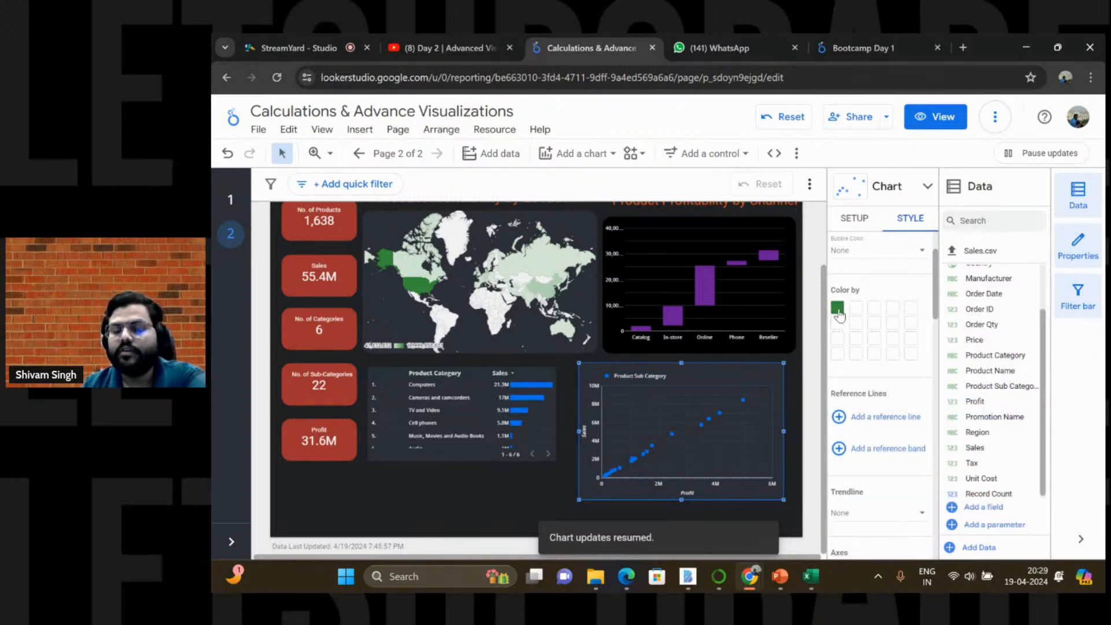
pyautogui.click(840, 315)
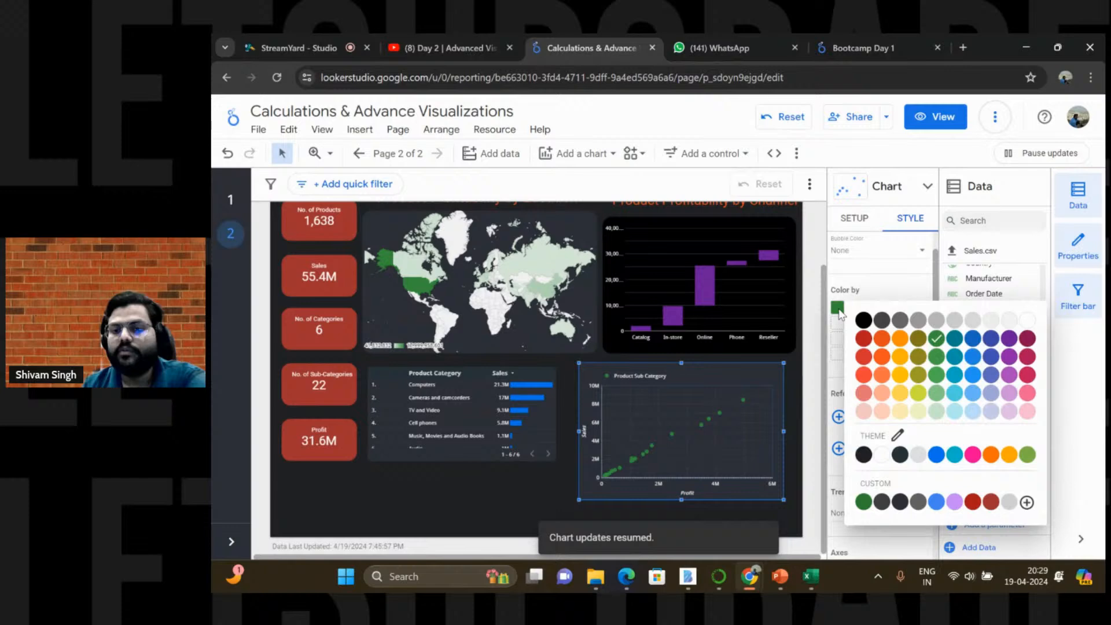
pyautogui.click(904, 342)
# Step: Try the scatter chart's legend on the right side of the plot, and set it to none
pyautogui.scroll(-3, 895, 376)
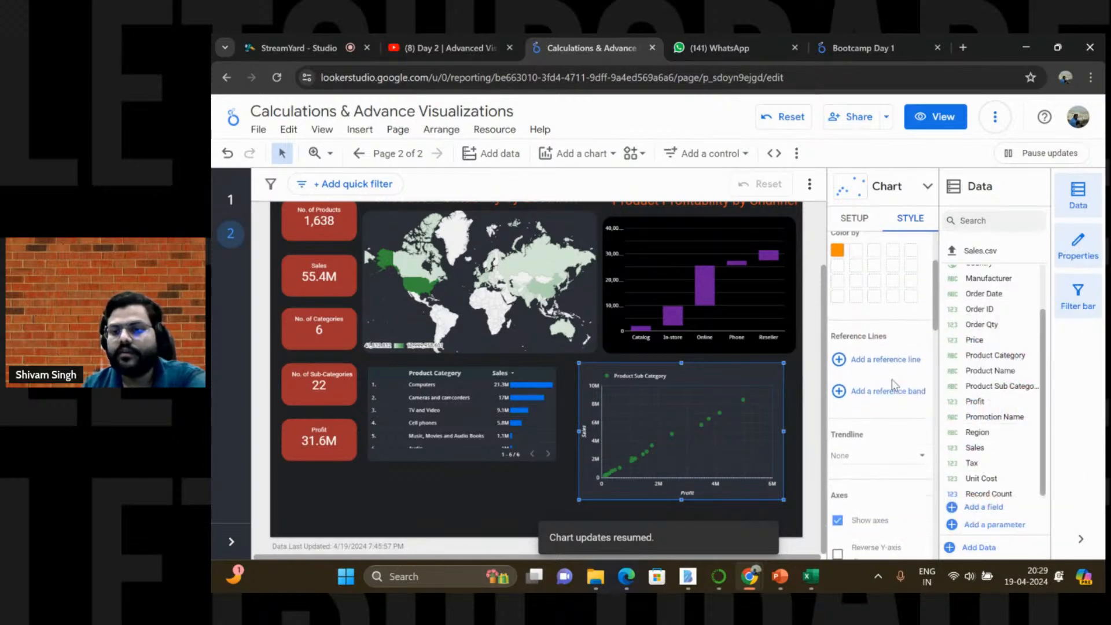
pyautogui.scroll(-3, 893, 386)
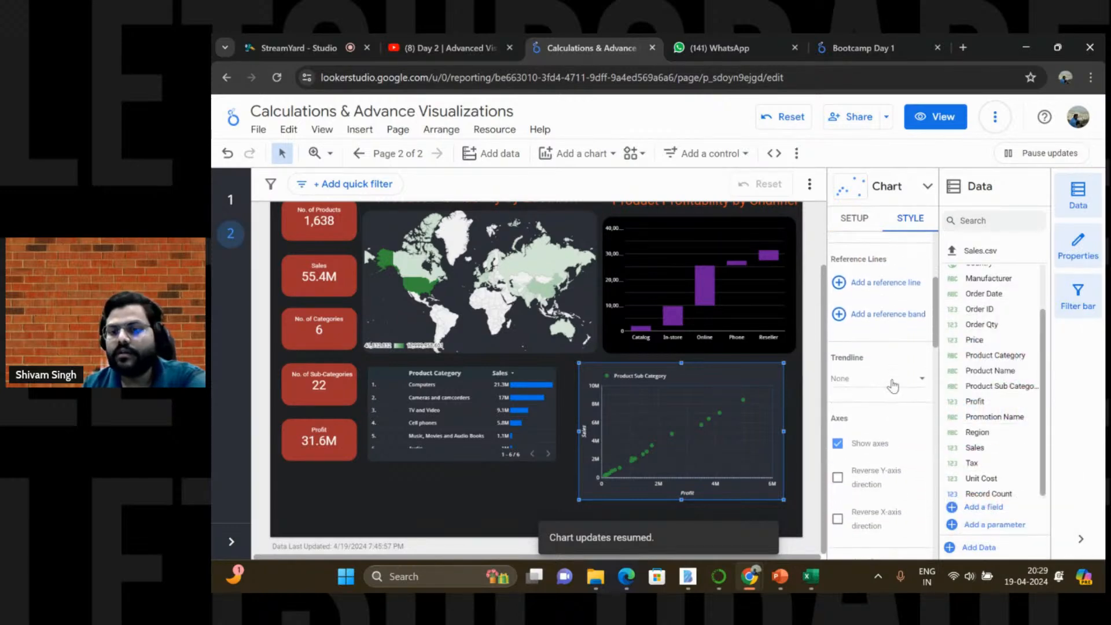
pyautogui.scroll(-5, 895, 385)
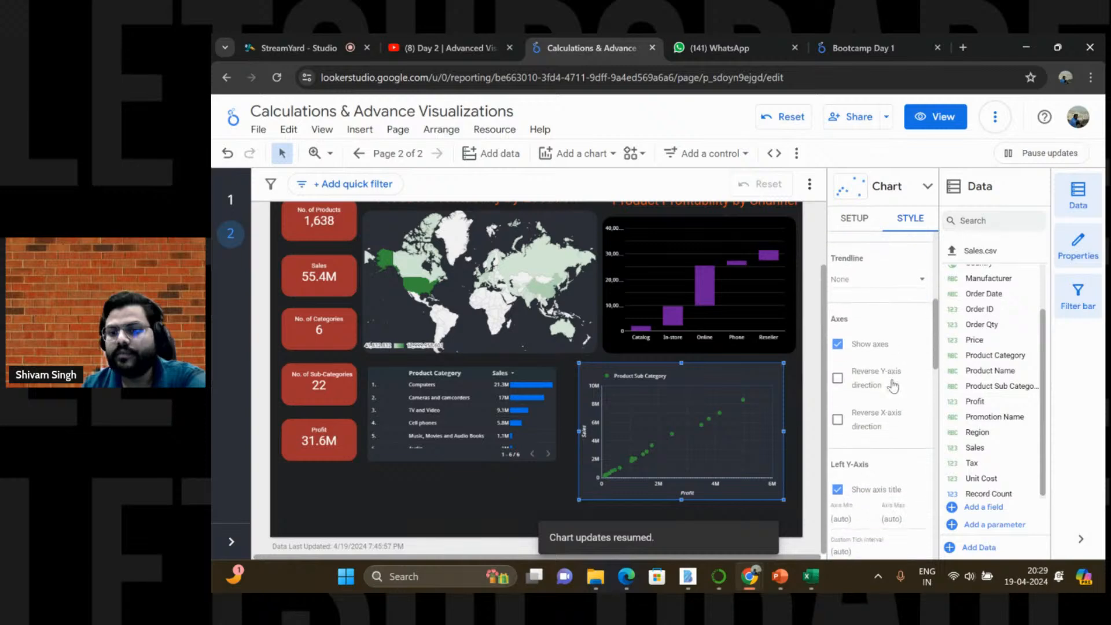
pyautogui.scroll(-2, 894, 386)
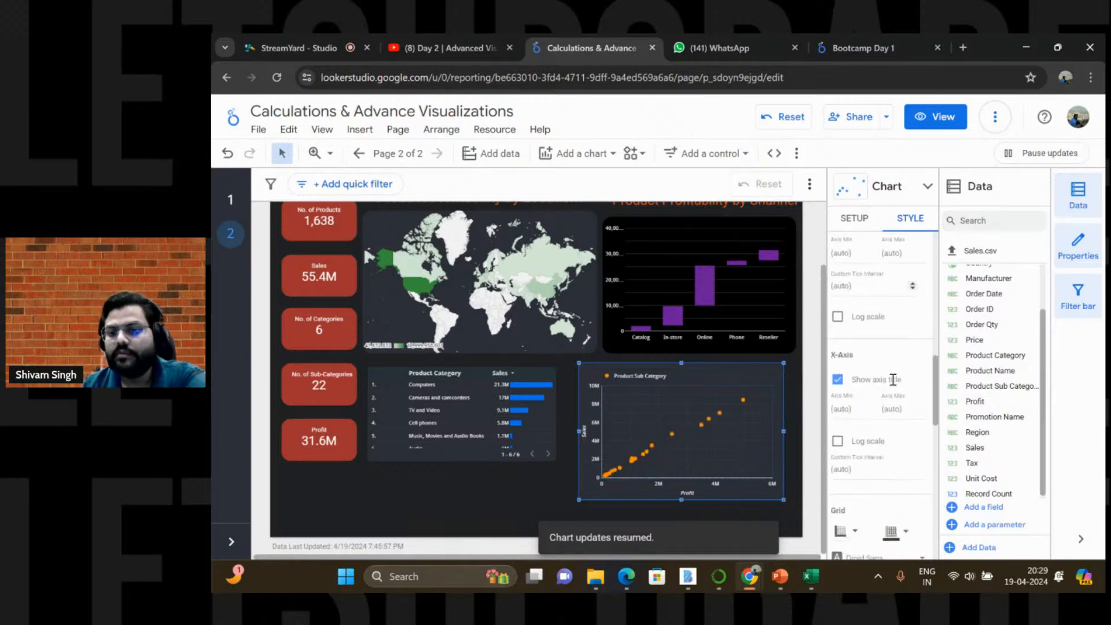
pyautogui.scroll(-3, 892, 369)
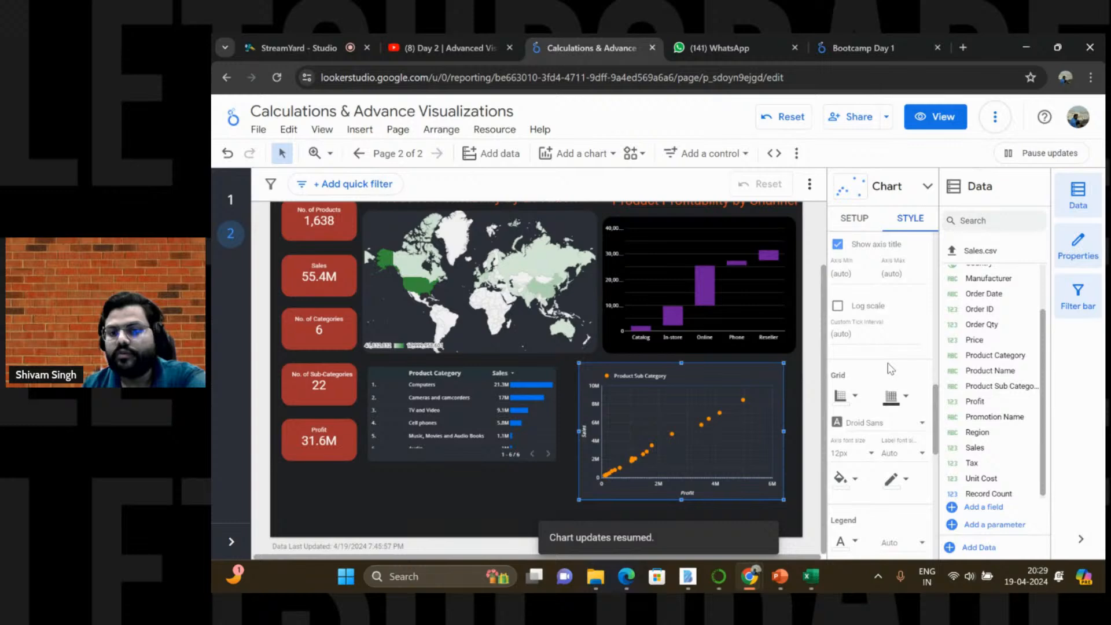
pyautogui.moveTo(743, 401)
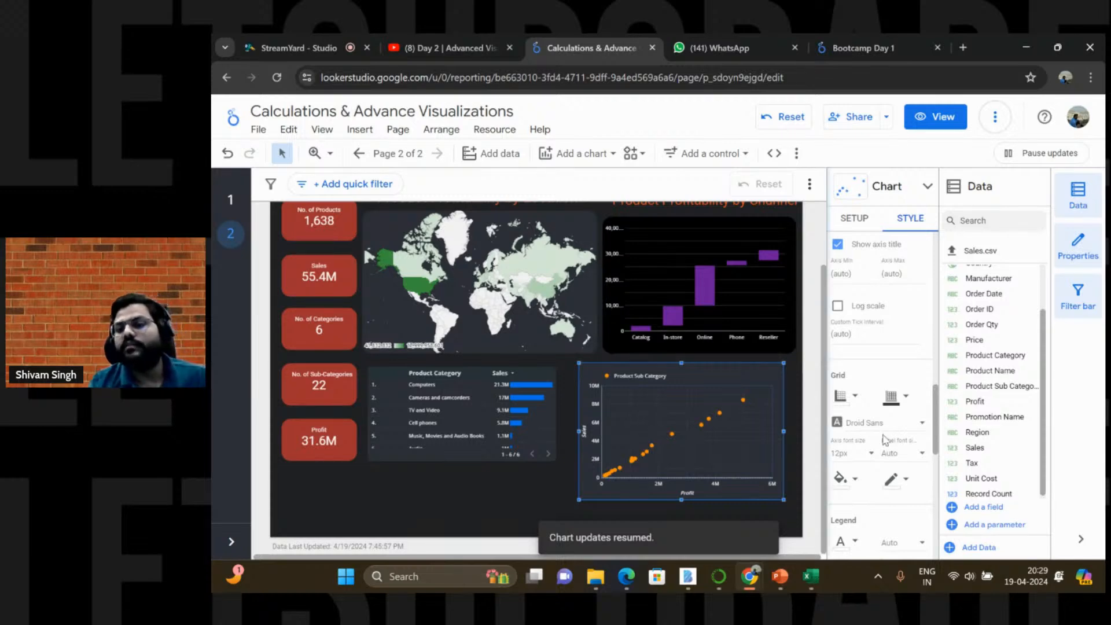
pyautogui.scroll(-4, 901, 430)
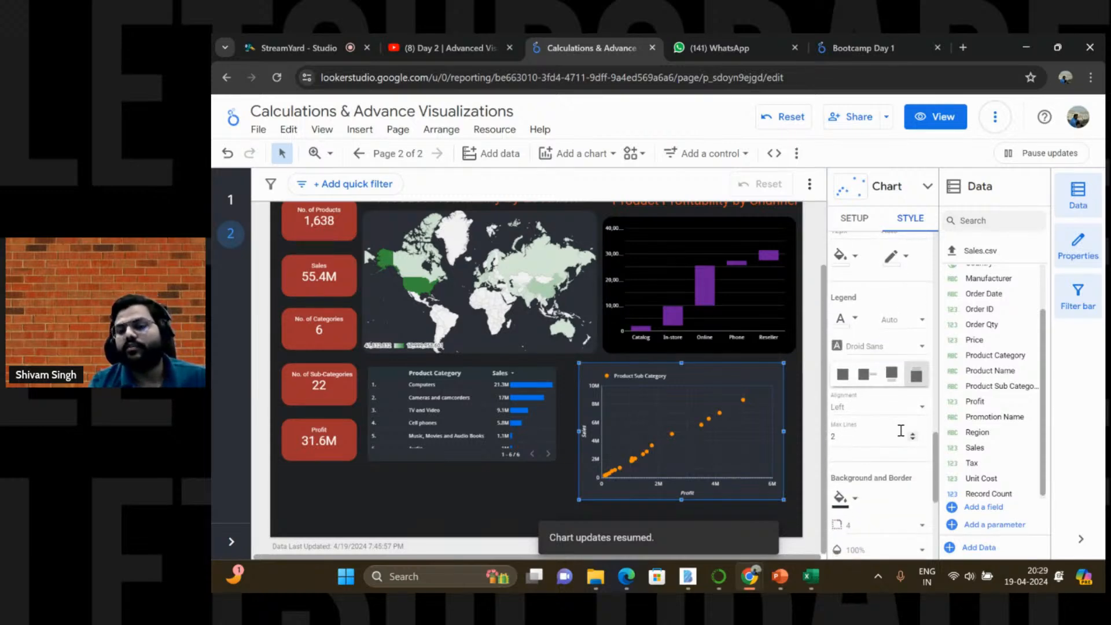
pyautogui.click(873, 379)
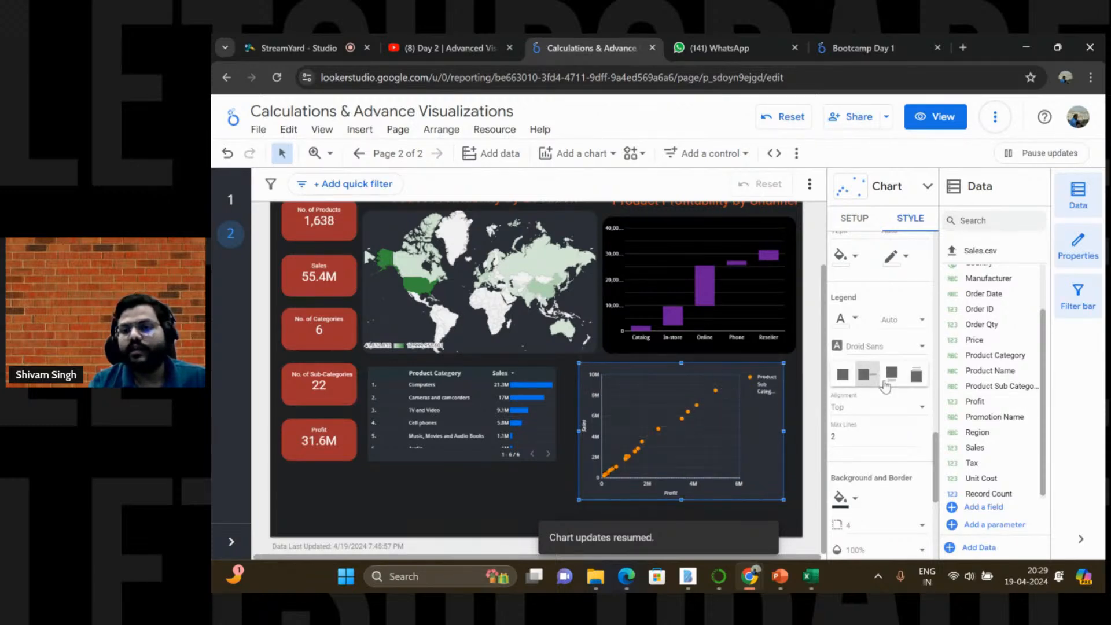
pyautogui.click(841, 375)
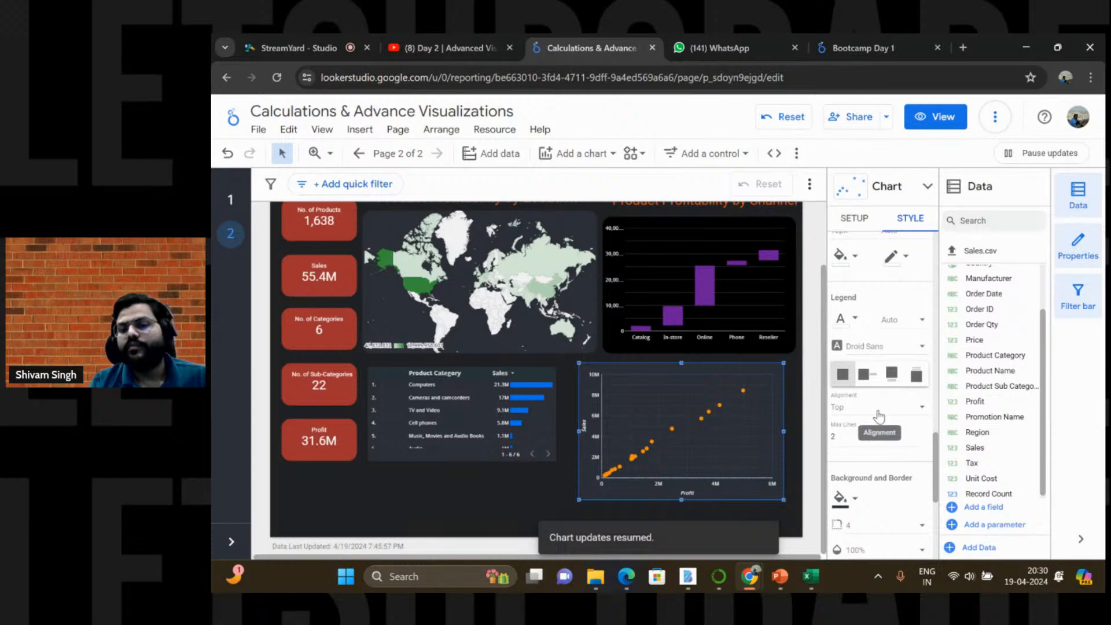
# Step: Review the scatter chart's dimension, metrics, sorting and interaction settings, and its axis, grid, legend and border styling options
pyautogui.scroll(-1, 879, 416)
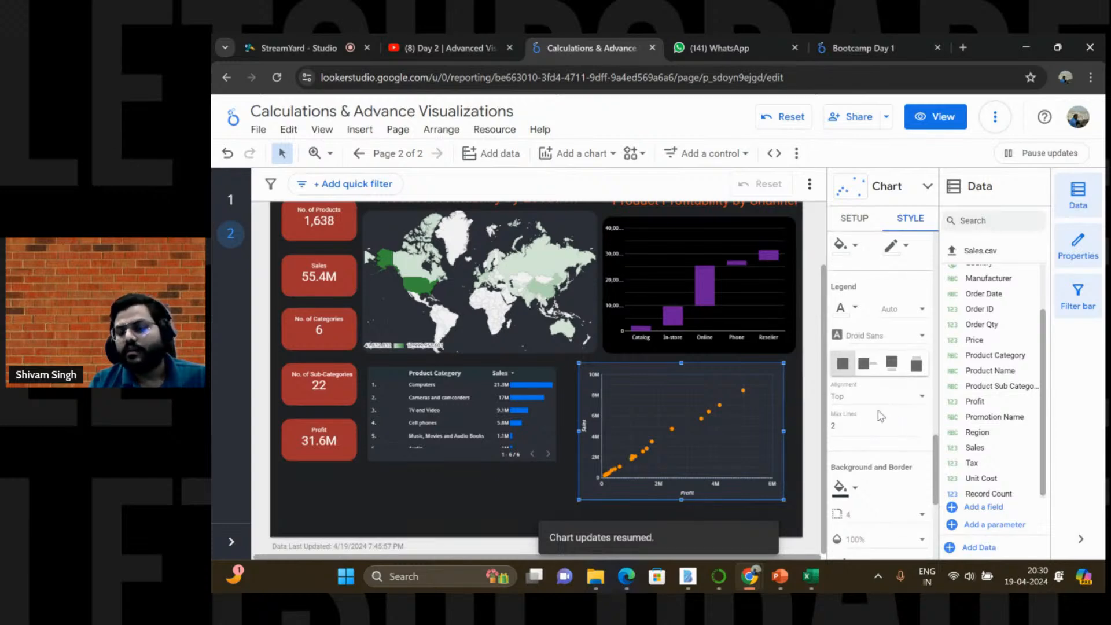
pyautogui.scroll(5, 886, 408)
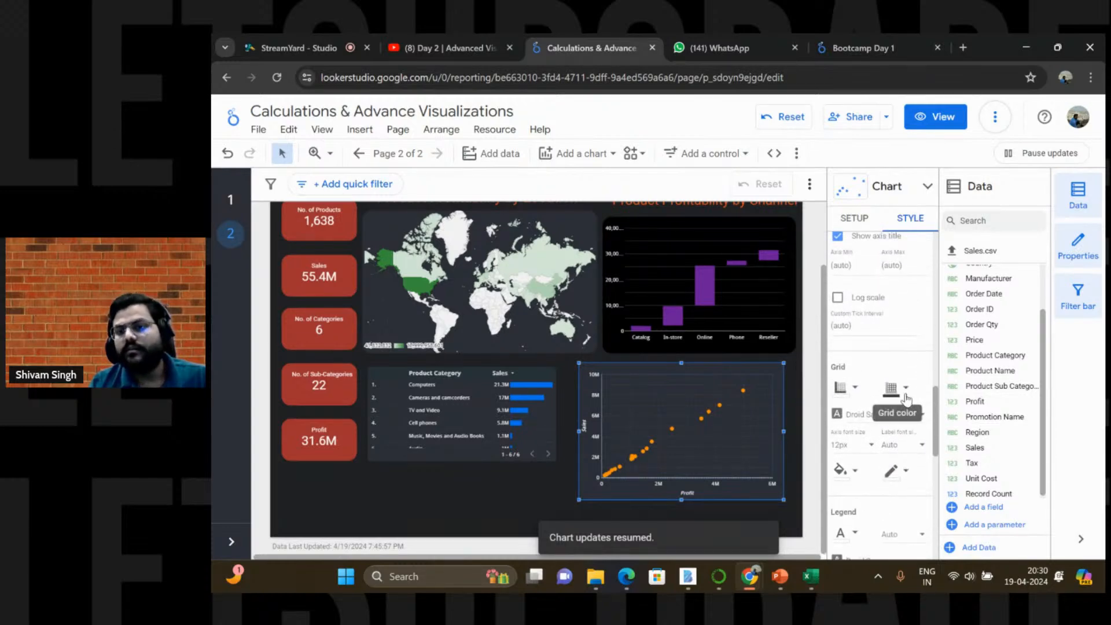
pyautogui.scroll(3, 903, 399)
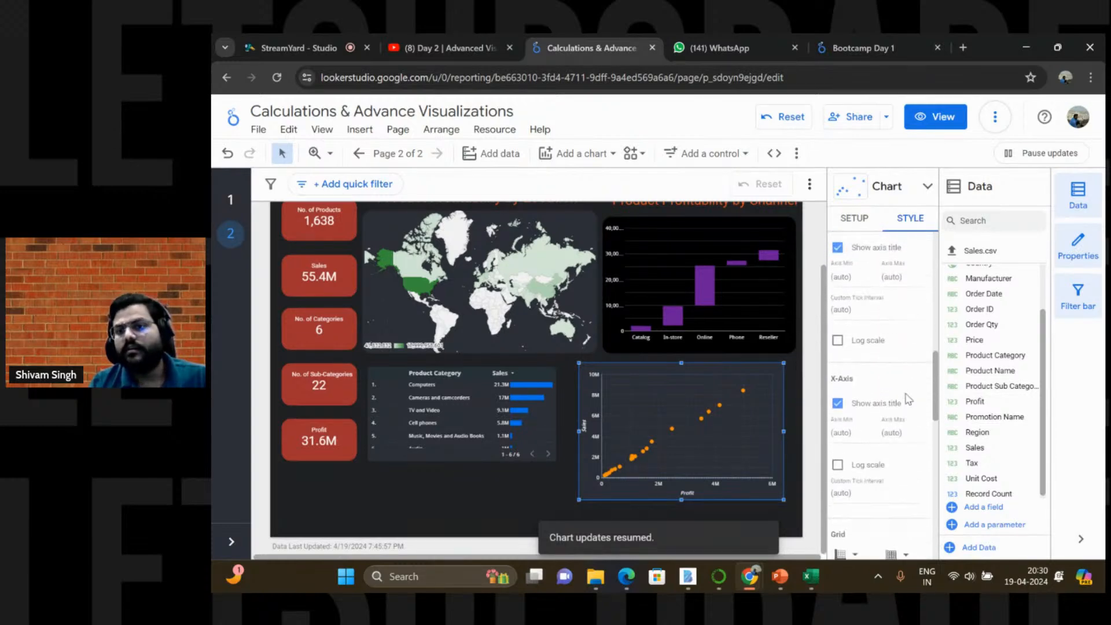
pyautogui.click(852, 223)
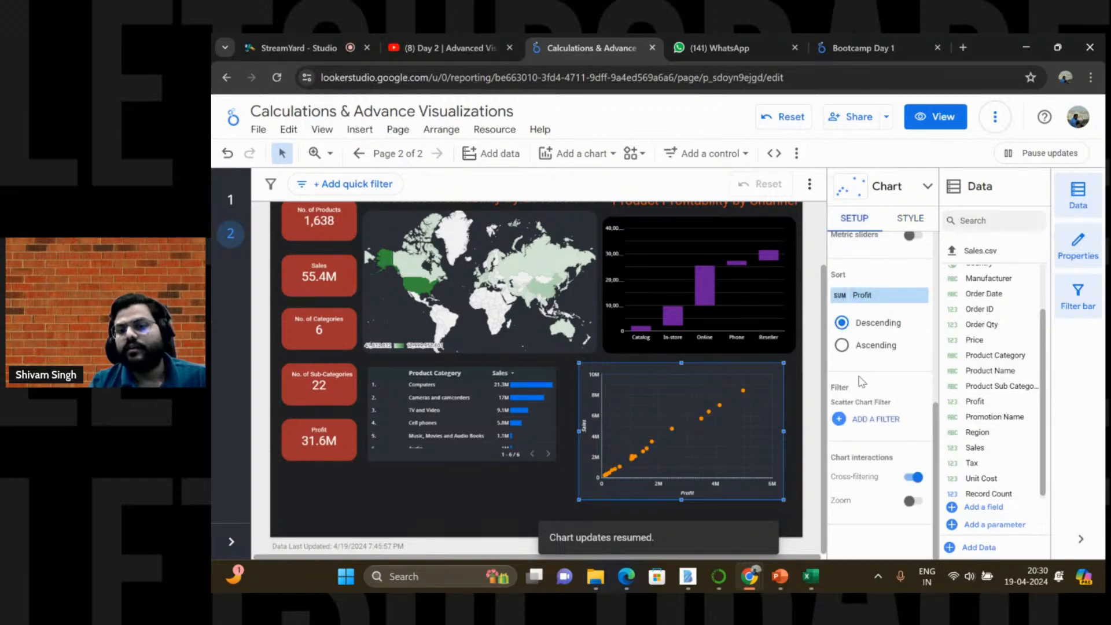
pyautogui.scroll(5, 870, 385)
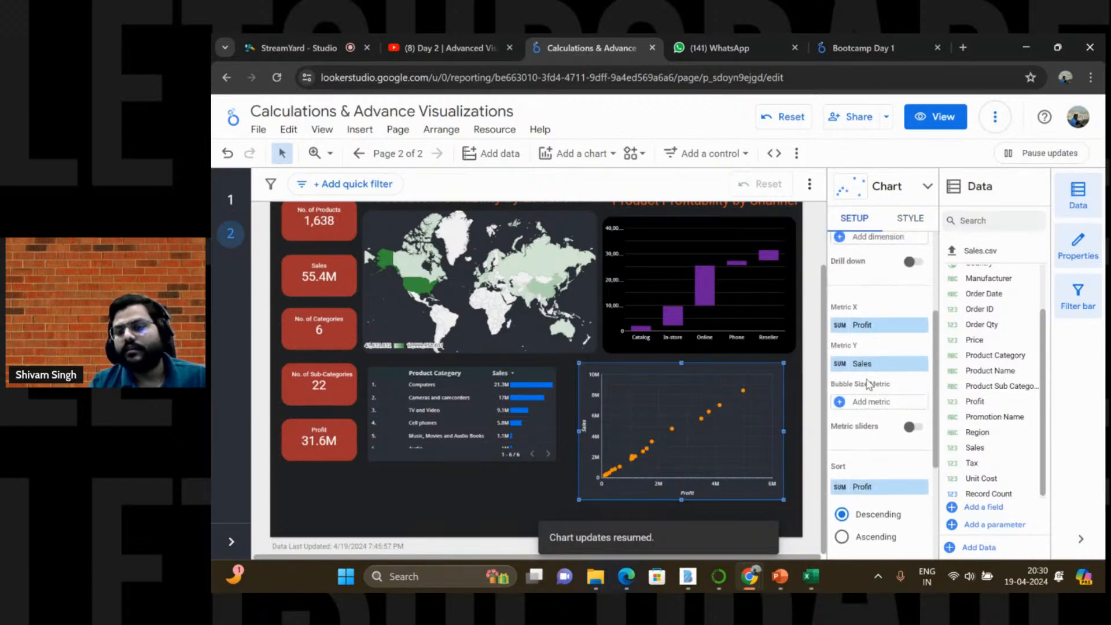
pyautogui.scroll(2, 868, 385)
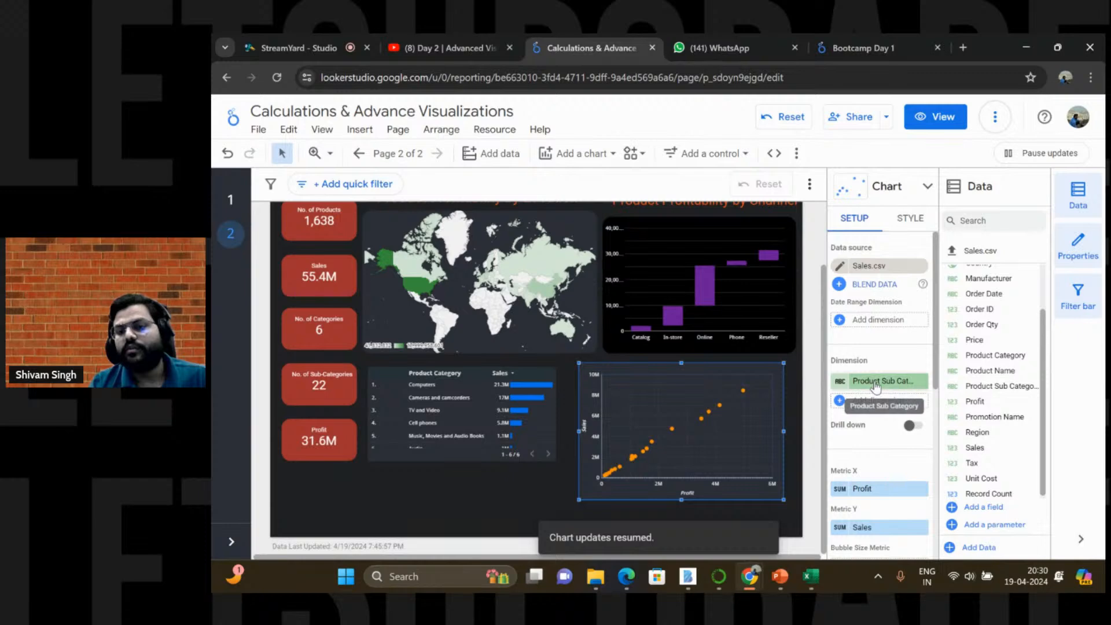
pyautogui.scroll(-4, 876, 387)
pyautogui.scroll(-3, 875, 386)
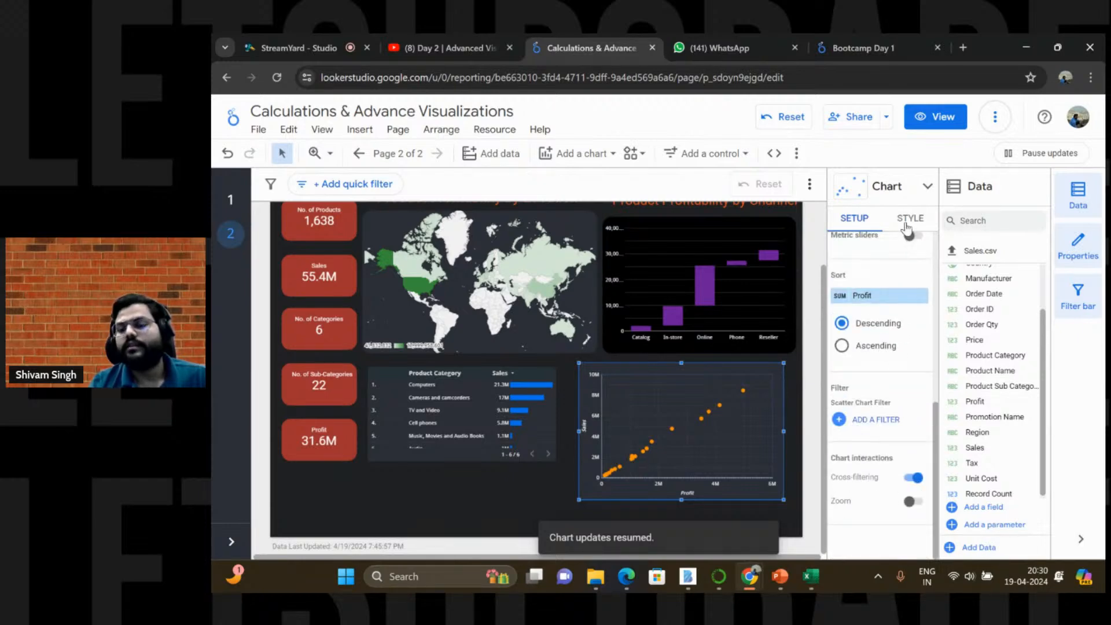
pyautogui.click(908, 226)
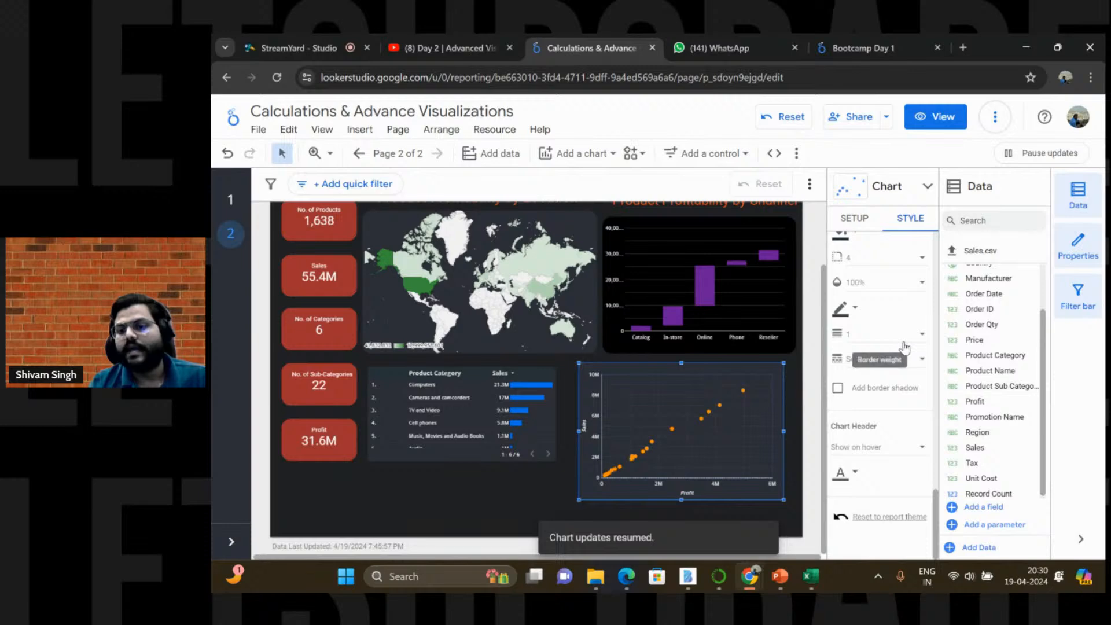
pyautogui.scroll(3, 908, 415)
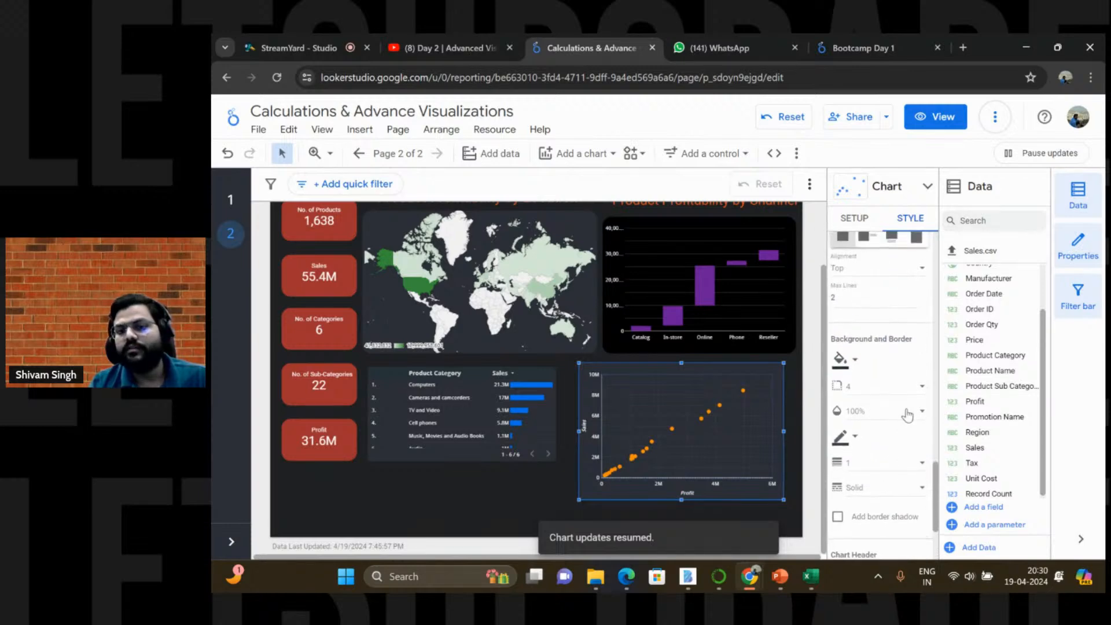
pyautogui.scroll(5, 908, 415)
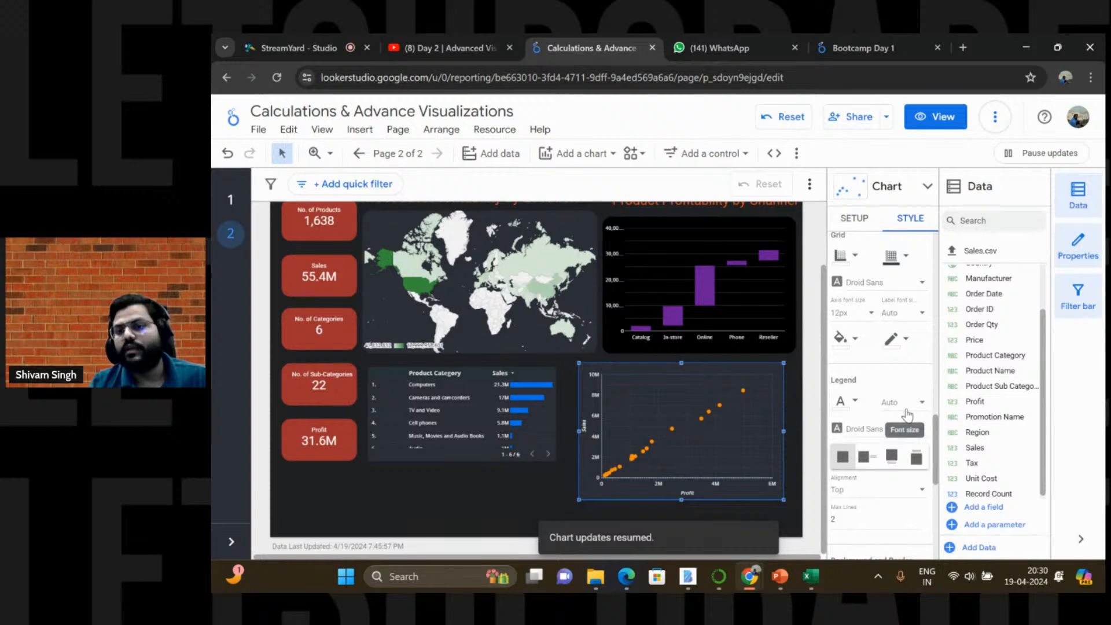
pyautogui.scroll(1, 908, 416)
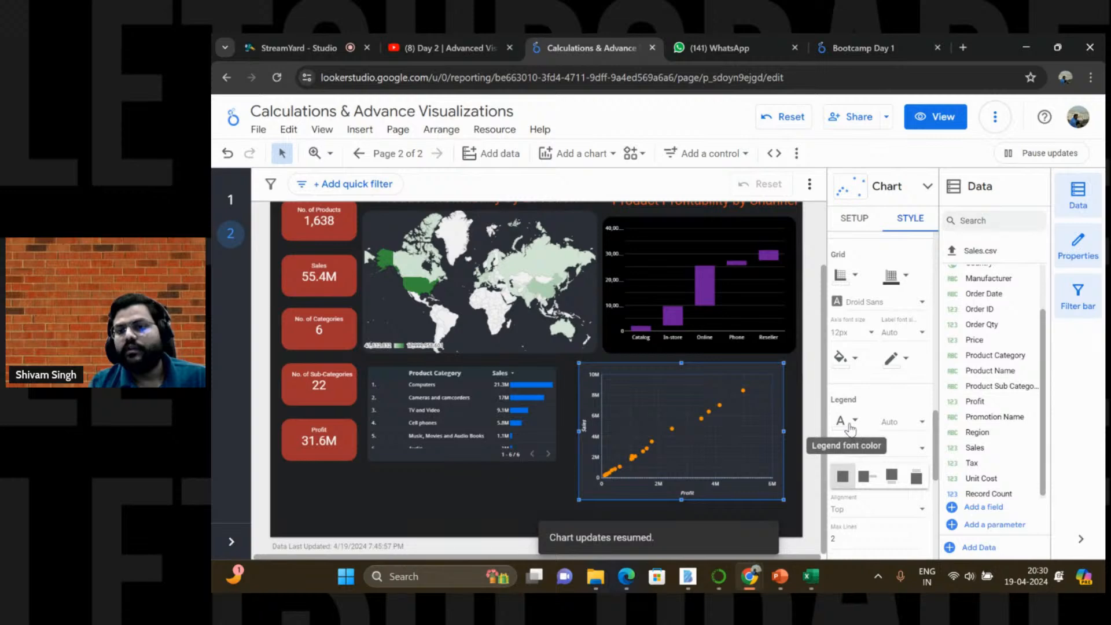
# Step: Colour the scatter chart's bubbles by Product Sub Category
pyautogui.scroll(3, 854, 433)
pyautogui.scroll(4, 852, 430)
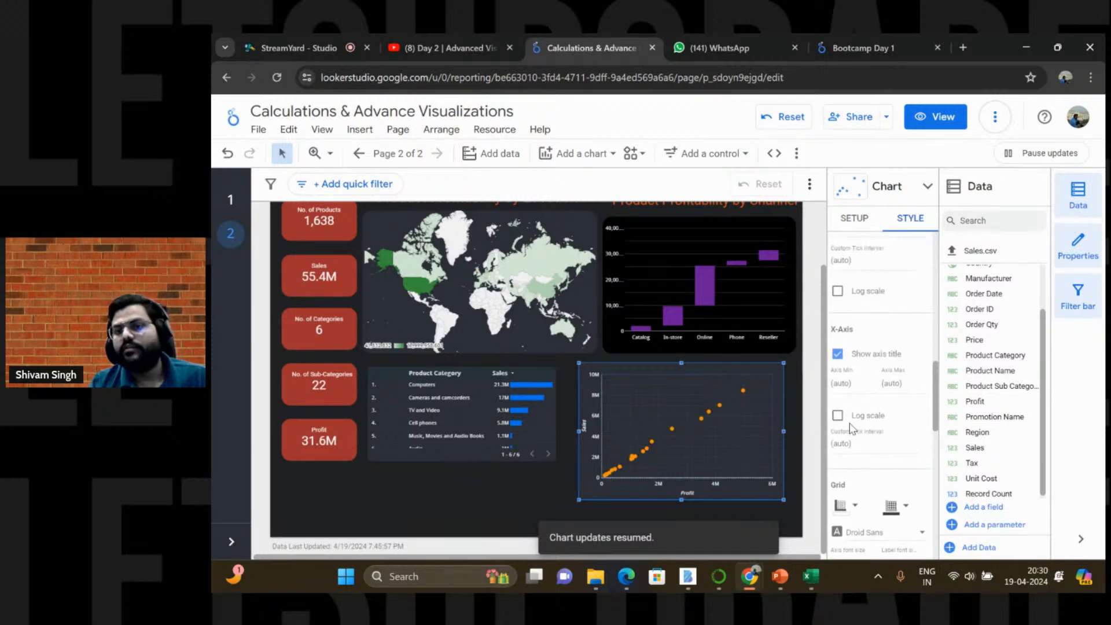
pyautogui.scroll(3, 851, 429)
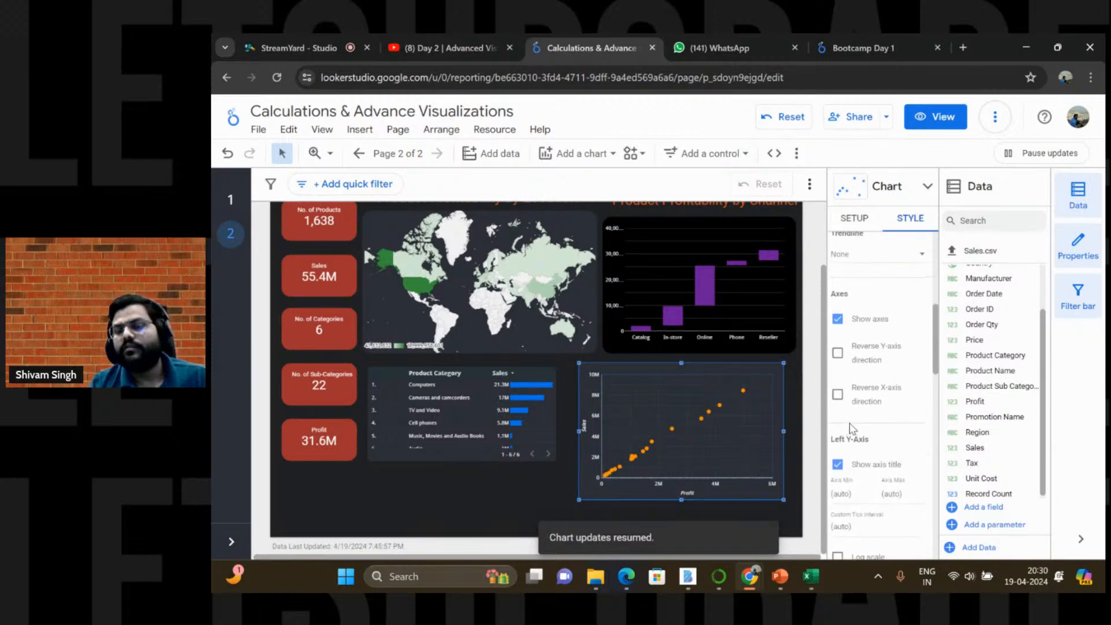
pyautogui.scroll(2, 851, 429)
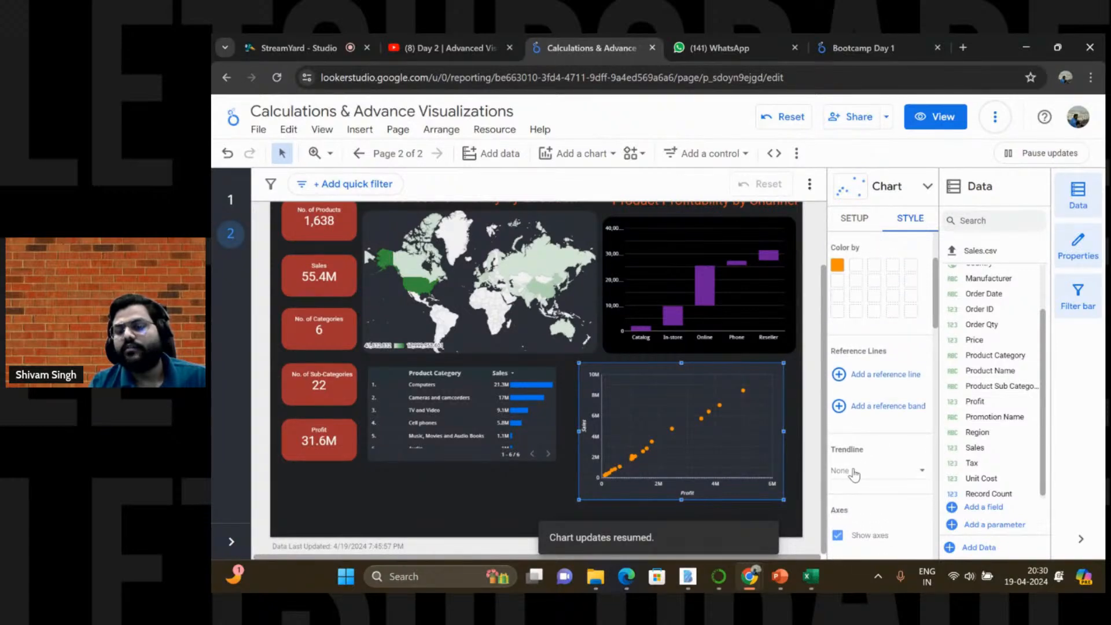
pyautogui.click(856, 472)
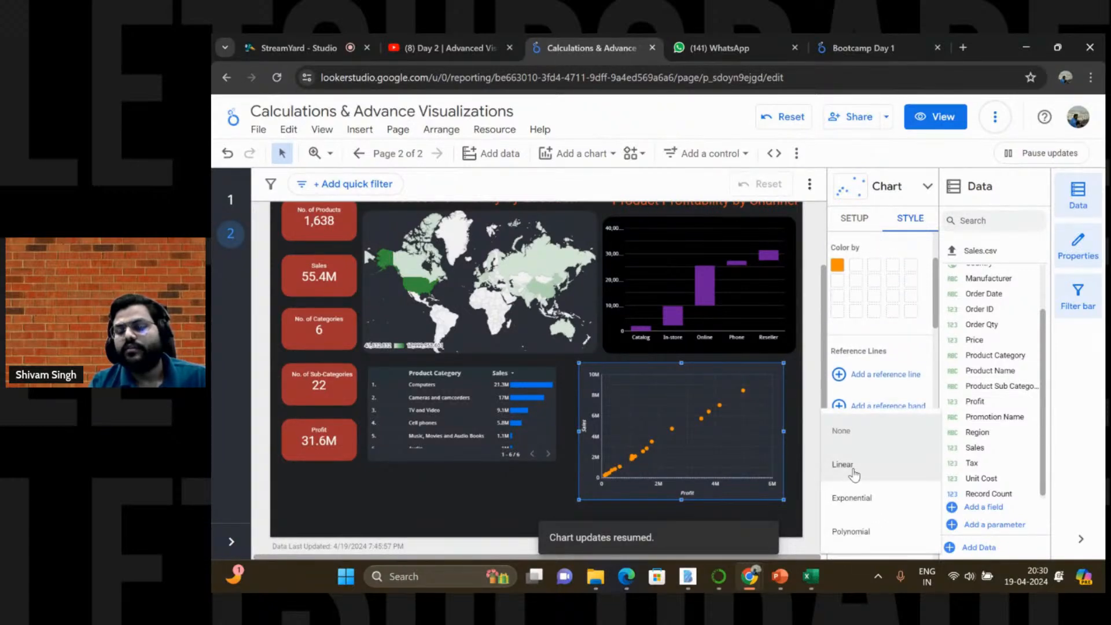
pyautogui.scroll(2, 853, 351)
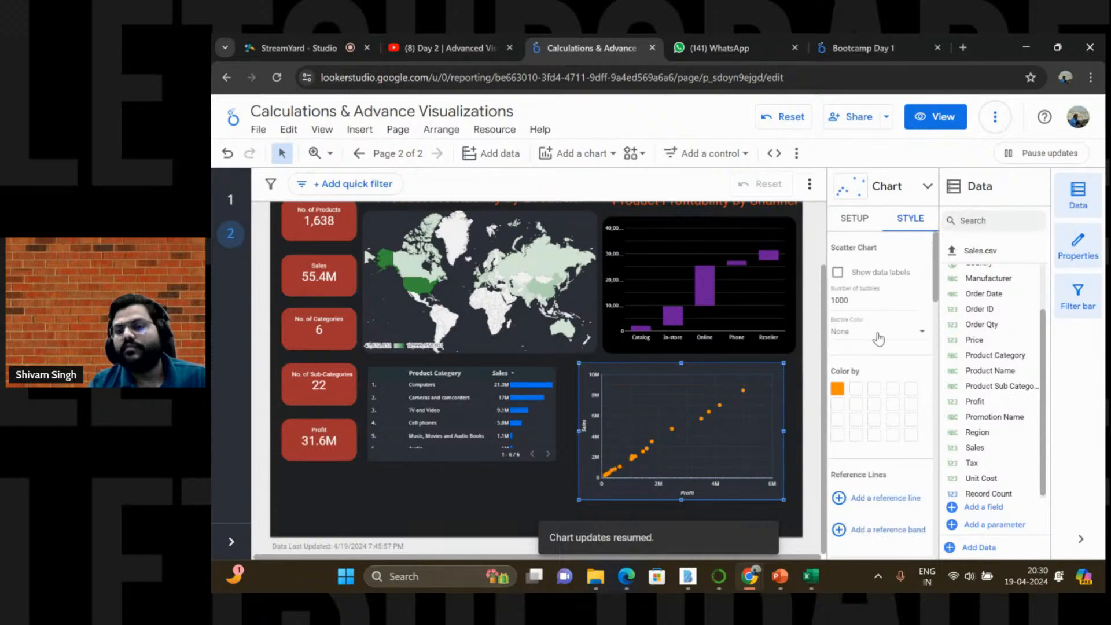
pyautogui.click(879, 339)
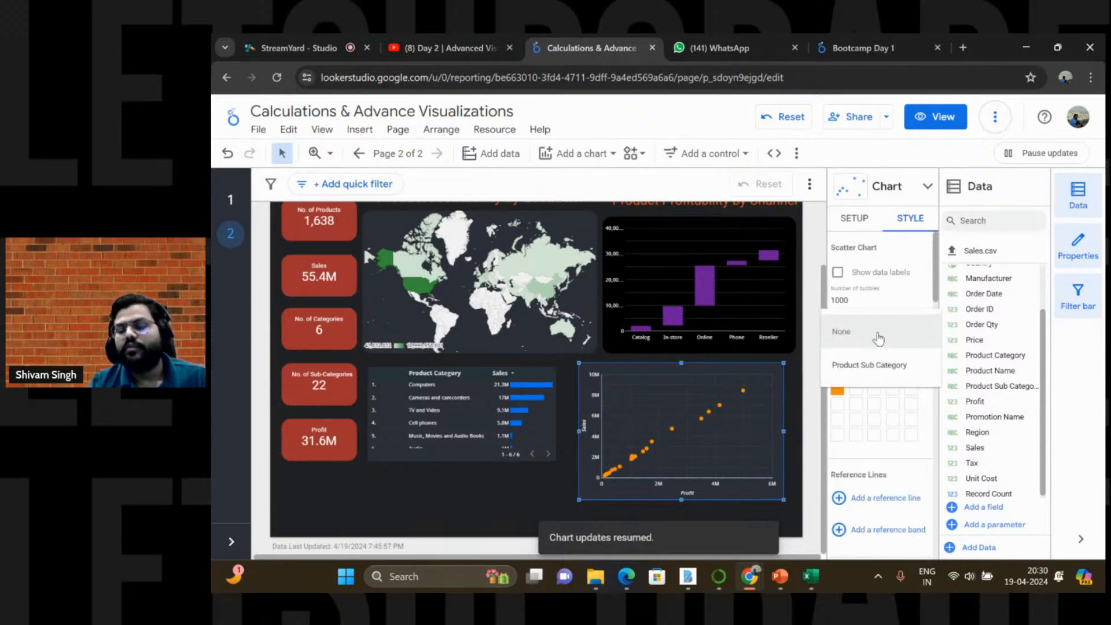
pyautogui.click(876, 365)
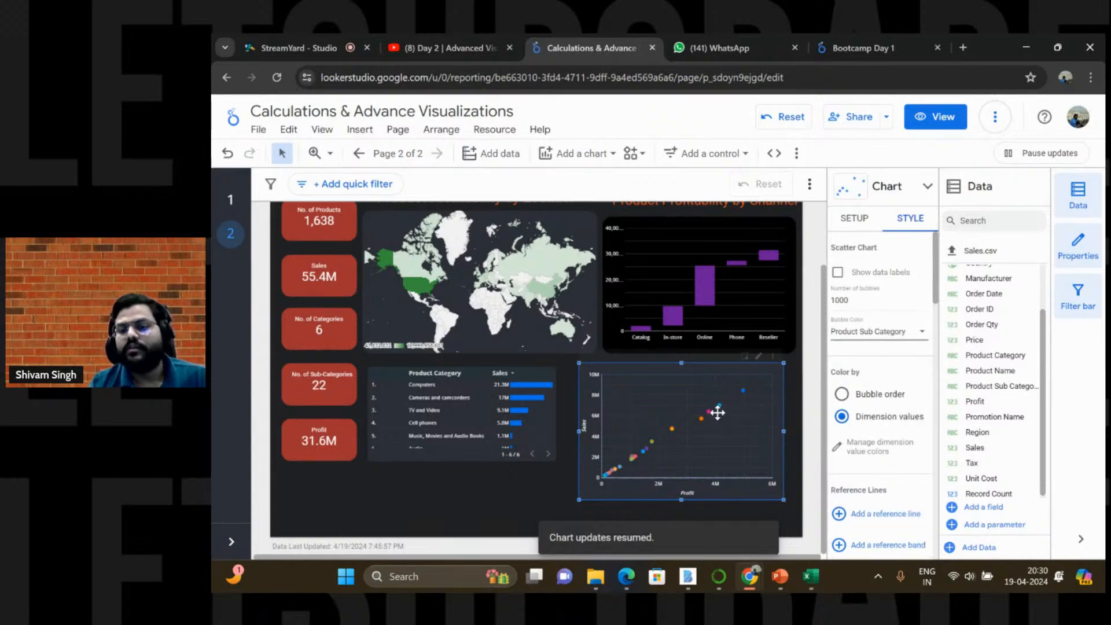
pyautogui.moveTo(746, 395)
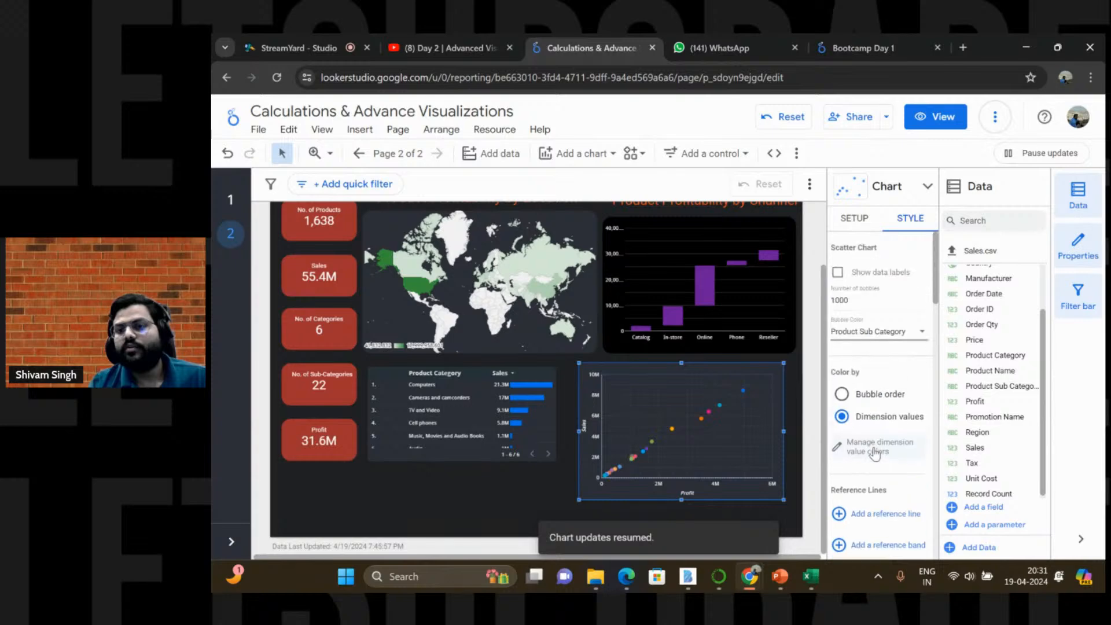
# Step: Try data labels on the scatter chart, and colour its bubbles by bubble order with orange as the first colour
pyautogui.click(839, 274)
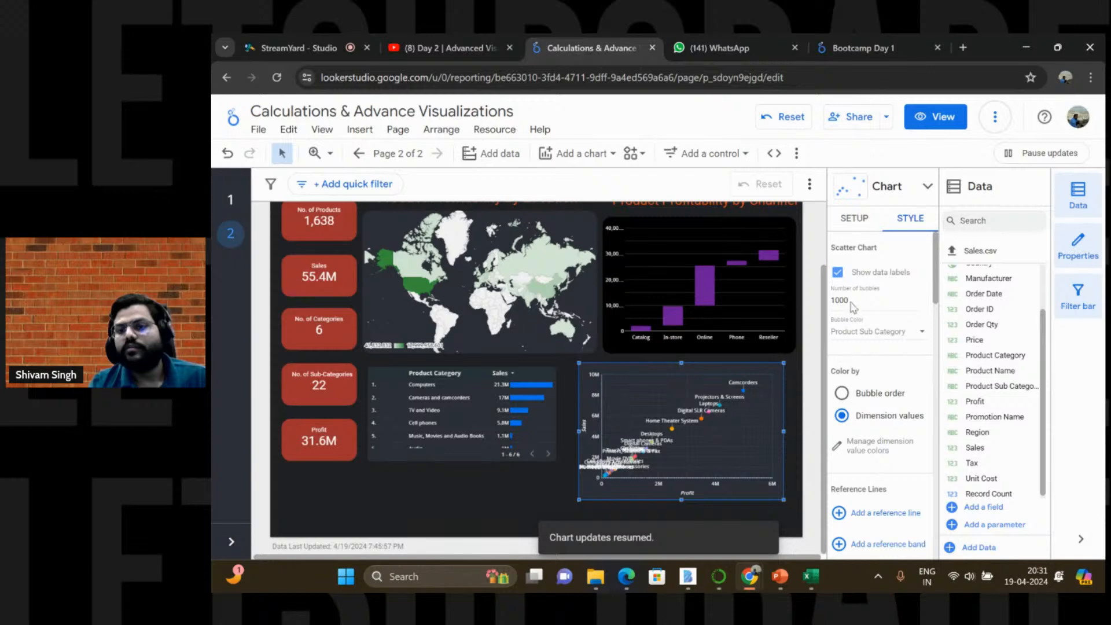
pyautogui.click(839, 275)
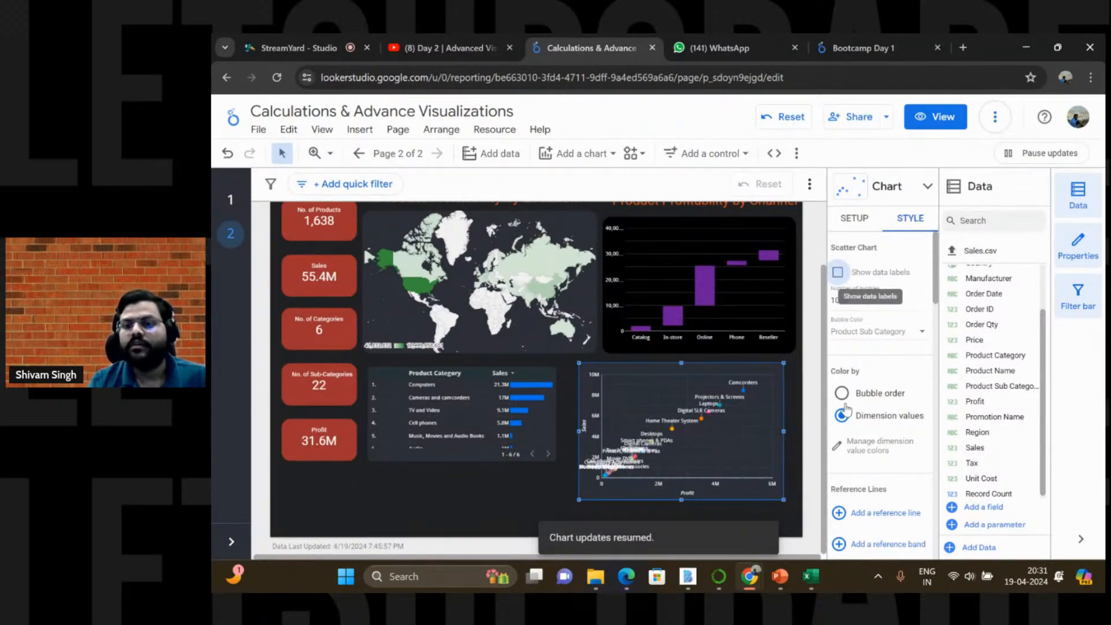
pyautogui.click(843, 396)
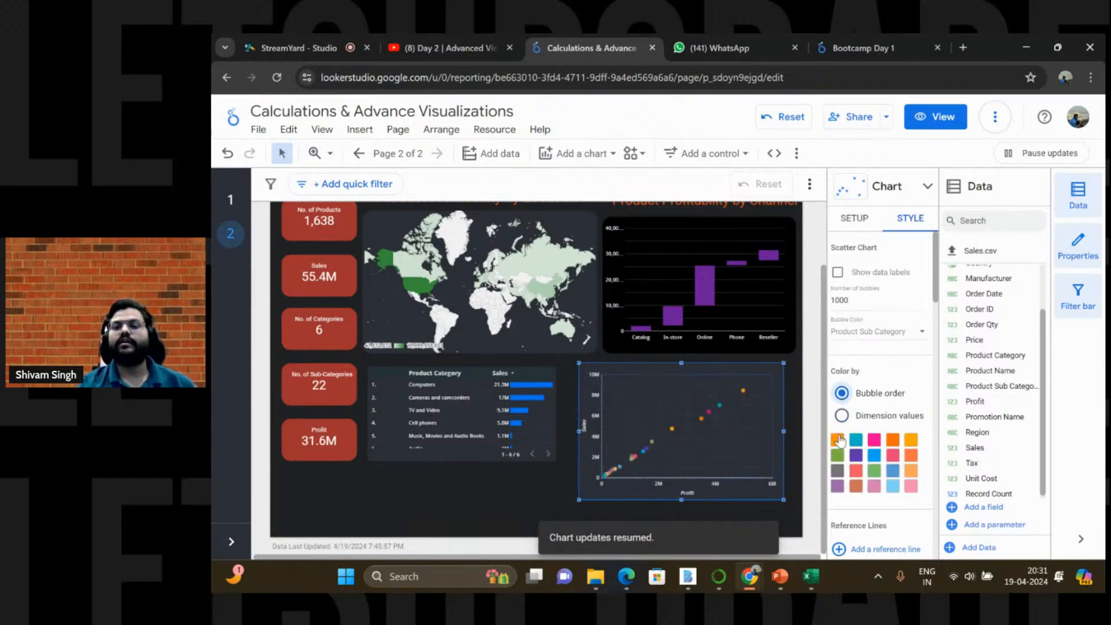
pyautogui.click(839, 441)
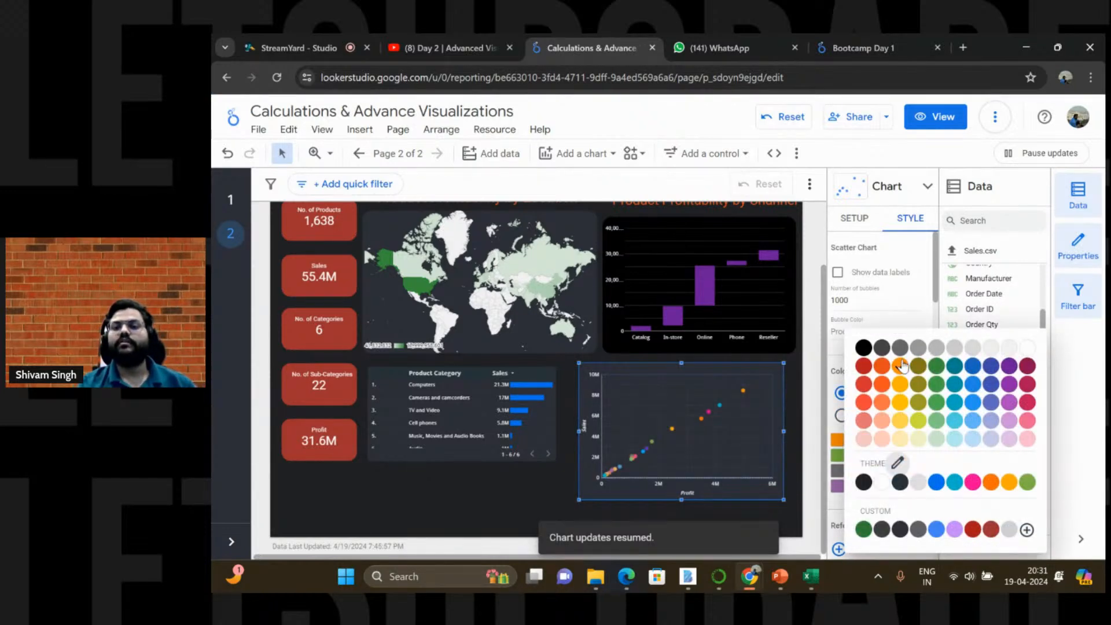
pyautogui.click(901, 366)
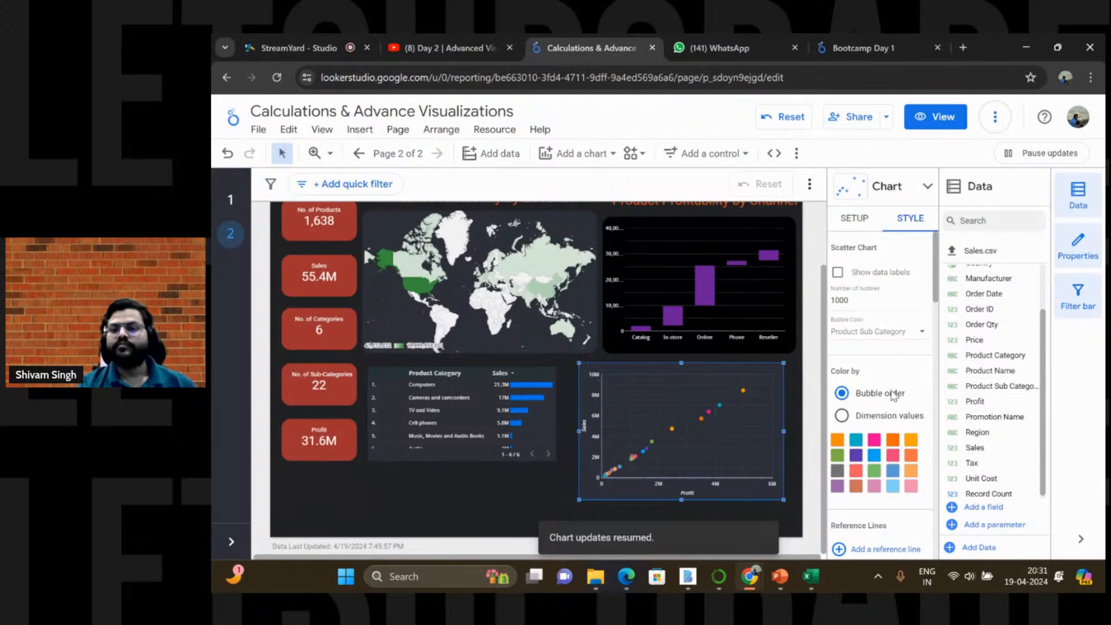
pyautogui.scroll(-3, 893, 396)
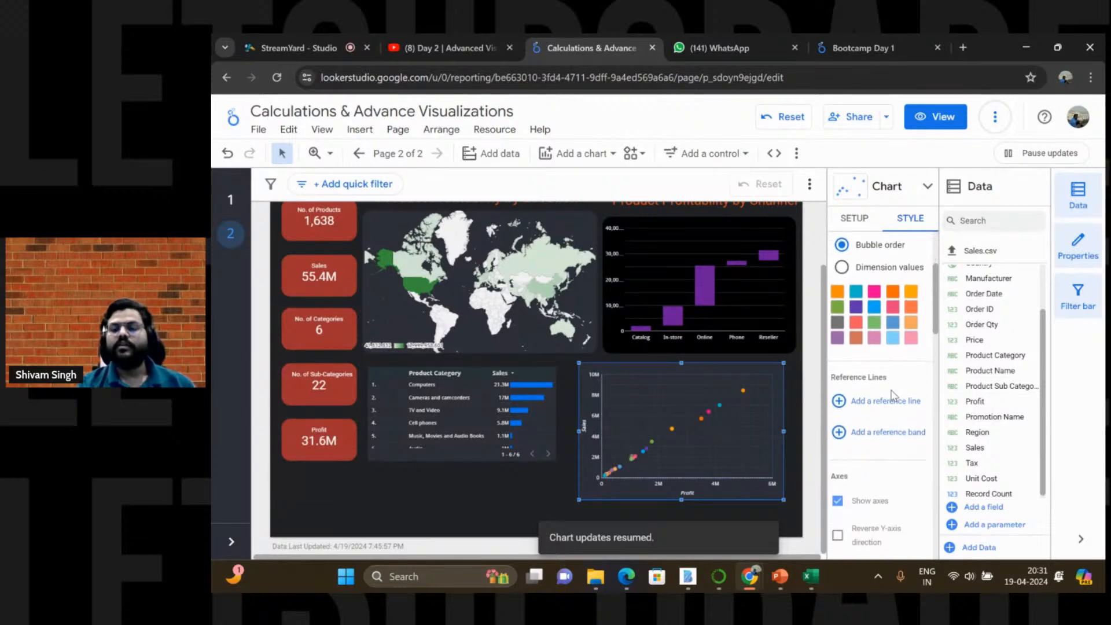
pyautogui.click(531, 503)
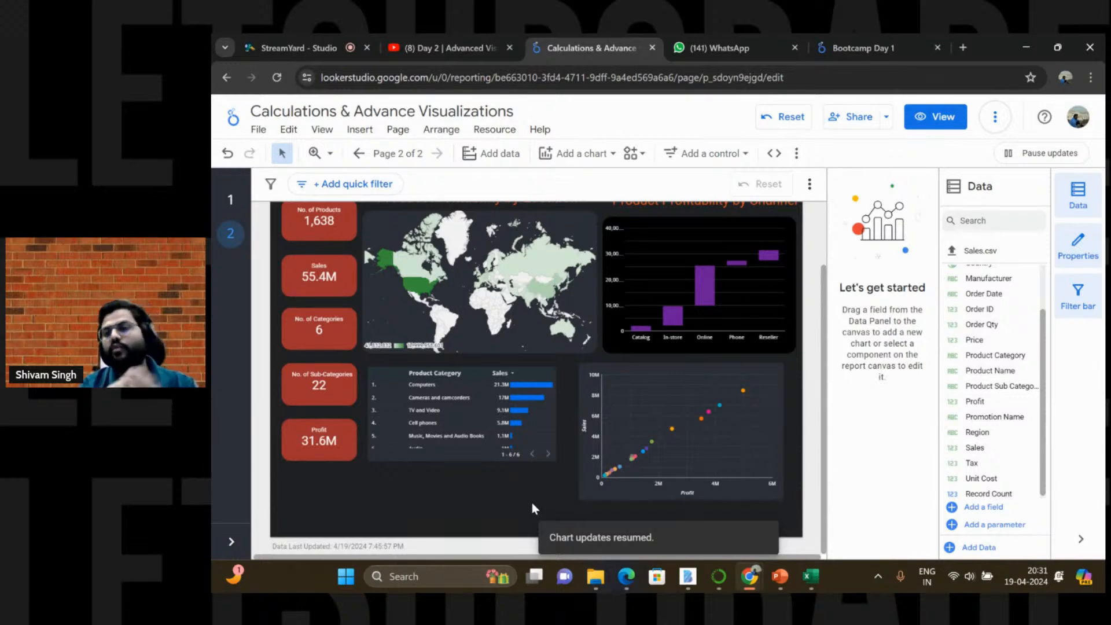
# Step: Add a drop-down list control above the Product Profitability by Channel title
pyautogui.scroll(2, 532, 507)
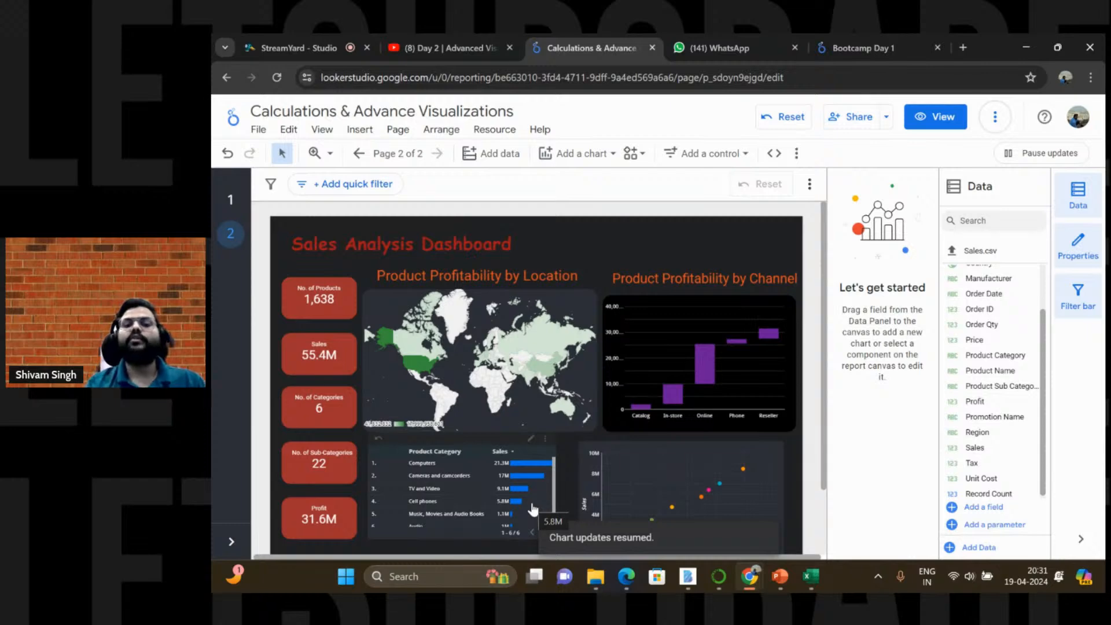
pyautogui.scroll(-1, 575, 460)
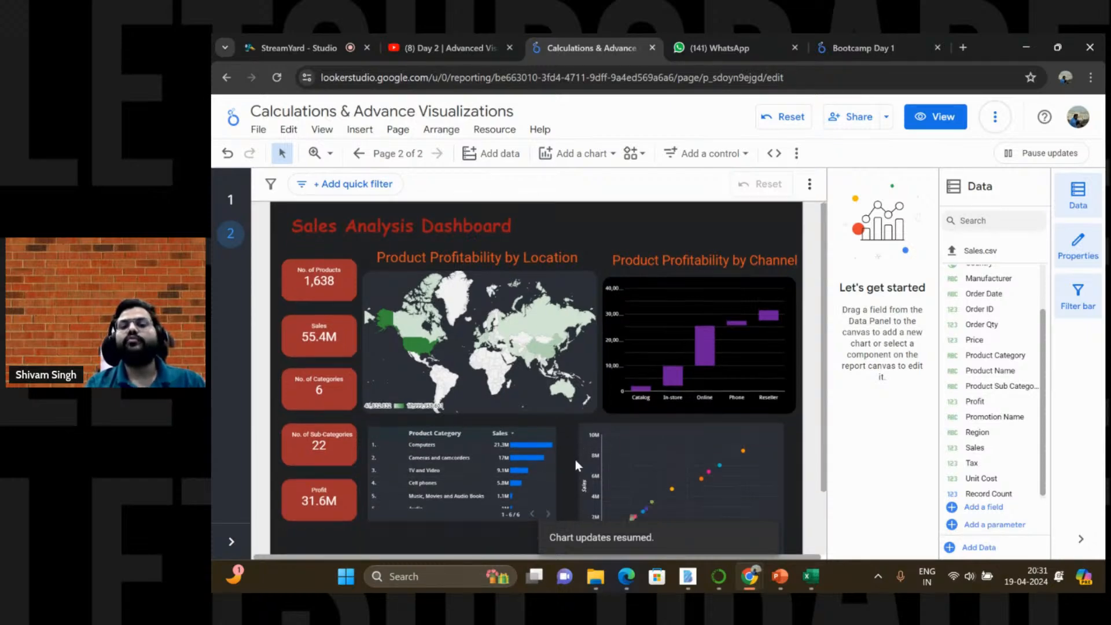
pyautogui.scroll(-2, 575, 459)
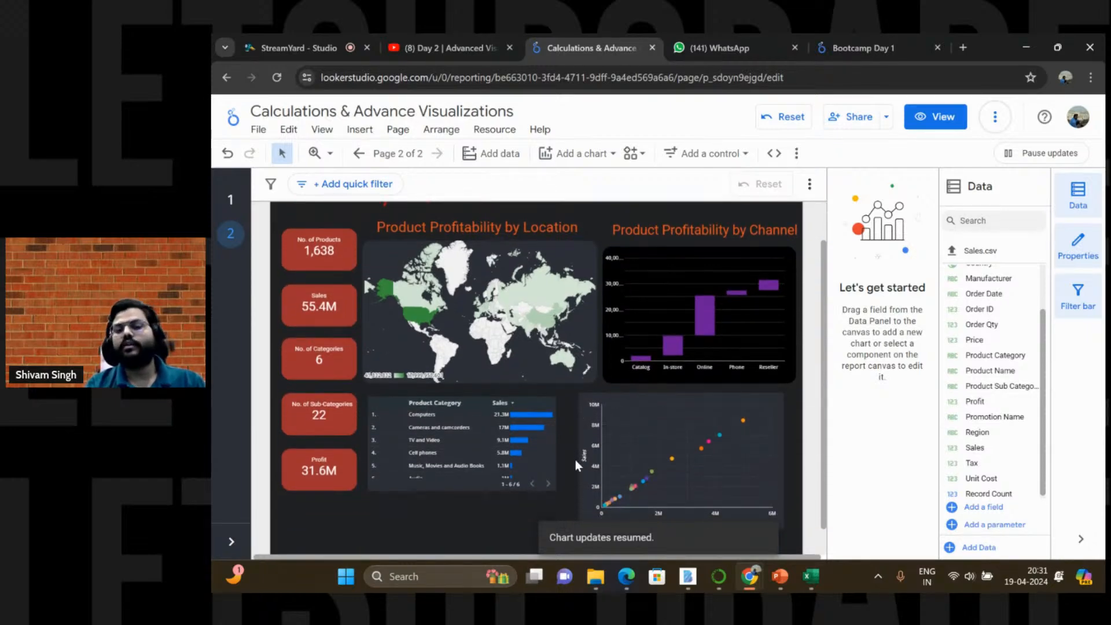
pyautogui.scroll(3, 576, 459)
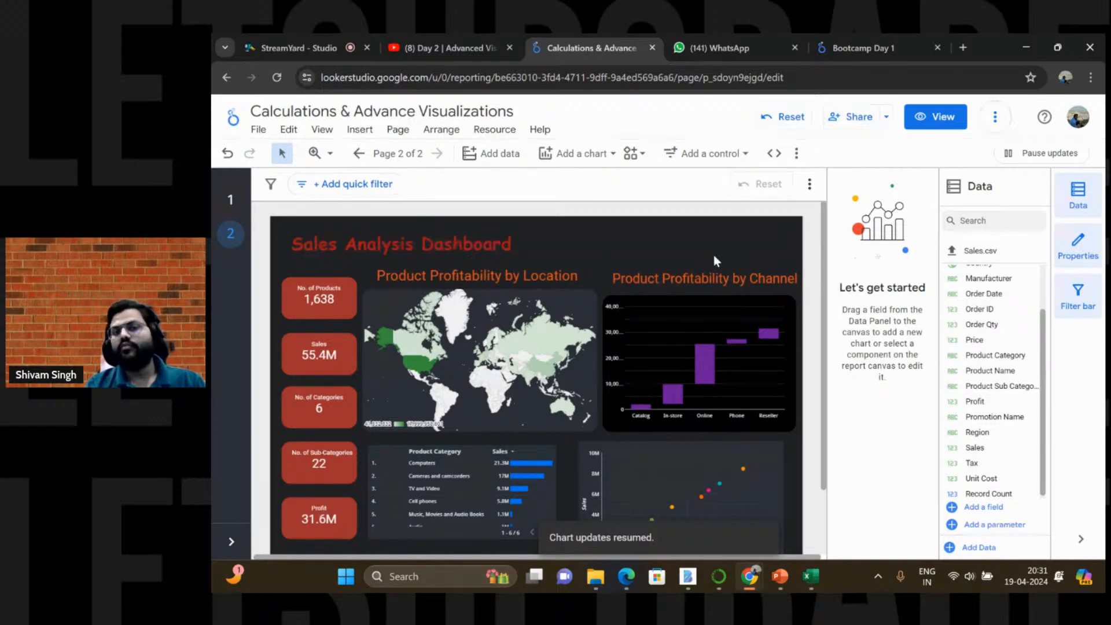
pyautogui.click(735, 161)
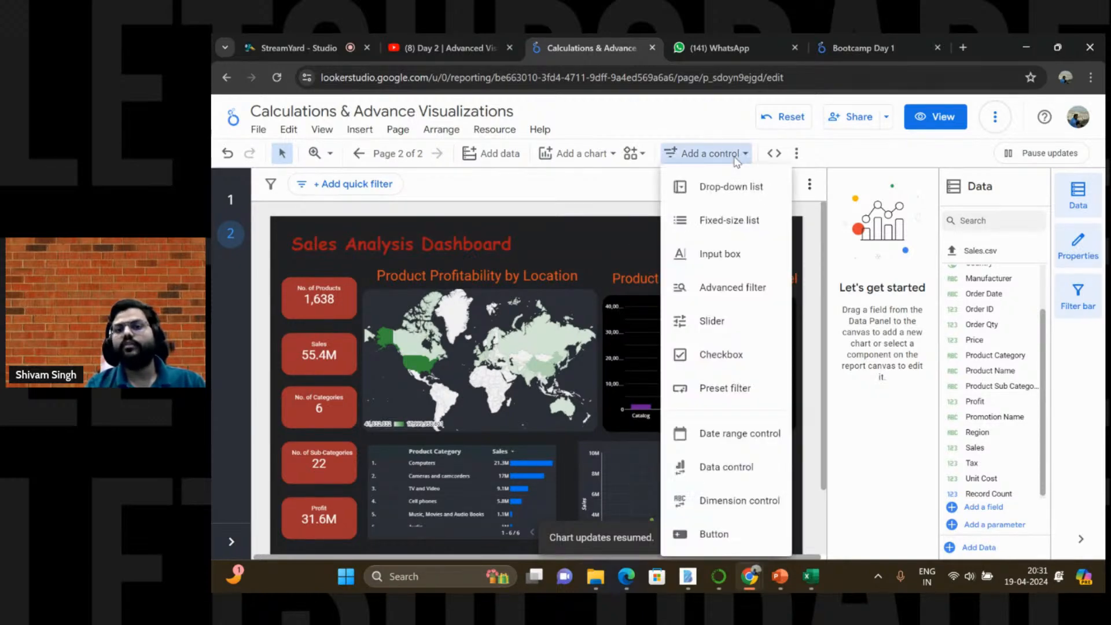
pyautogui.click(723, 190)
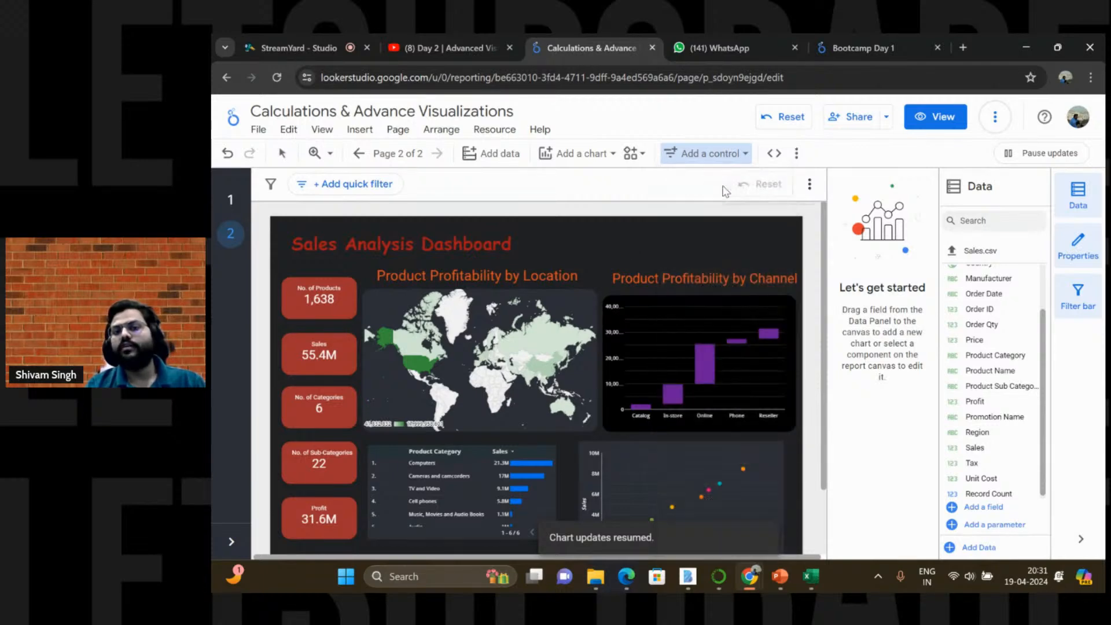
pyautogui.click(632, 226)
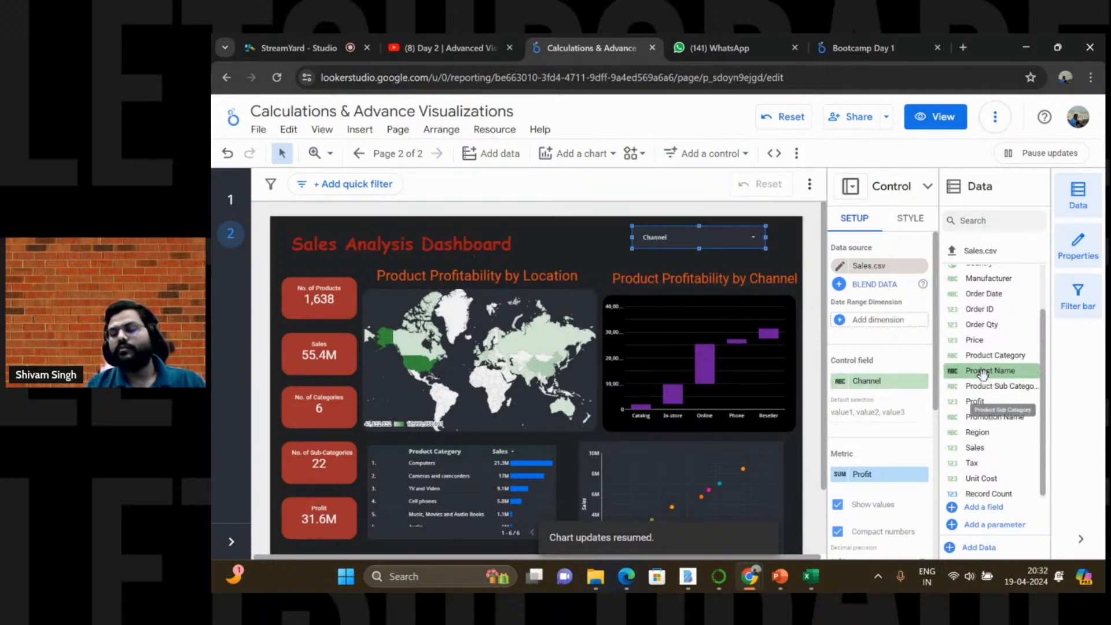
# Step: Set the drop-down list's control field to Product Name
pyautogui.moveTo(982, 376); pyautogui.dragTo(866, 385)
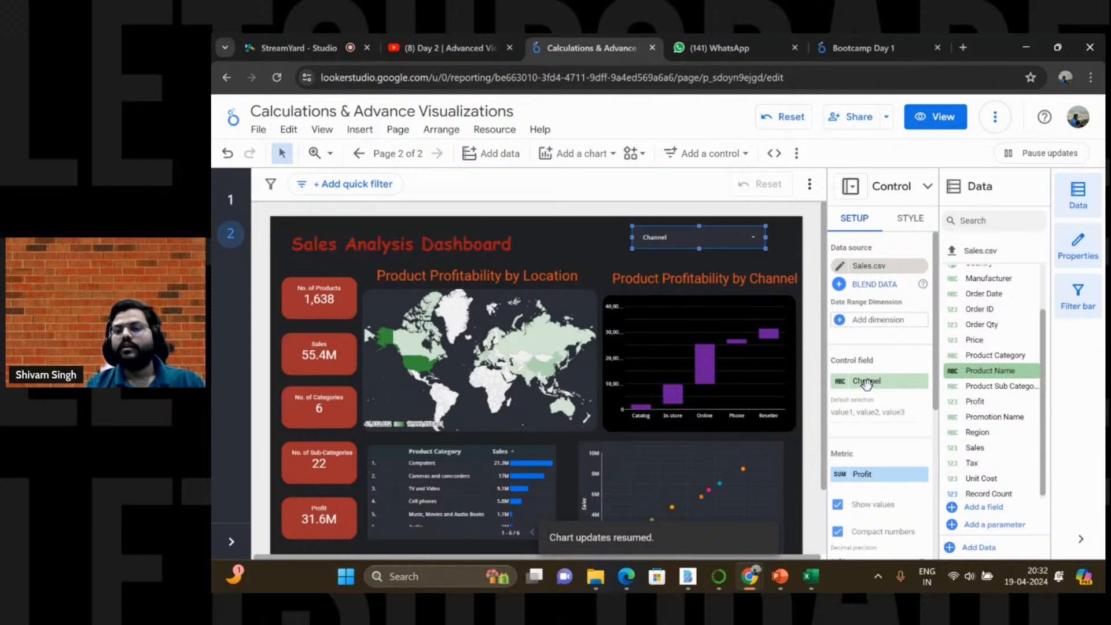
pyautogui.moveTo(970, 373); pyautogui.dragTo(873, 401)
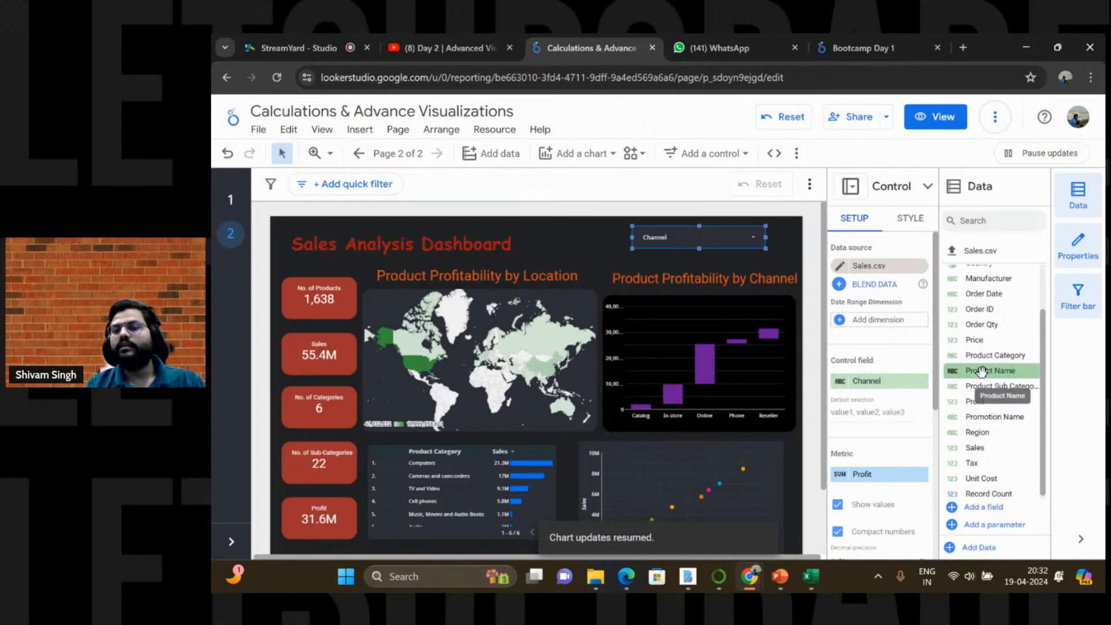
pyautogui.moveTo(982, 372); pyautogui.dragTo(876, 382)
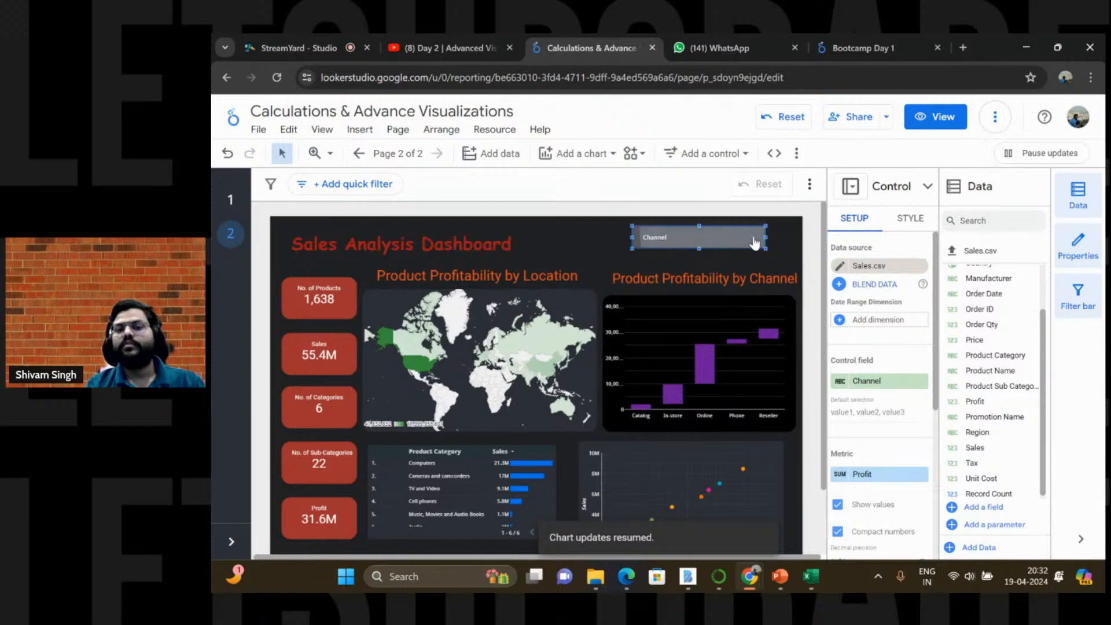
pyautogui.click(755, 242)
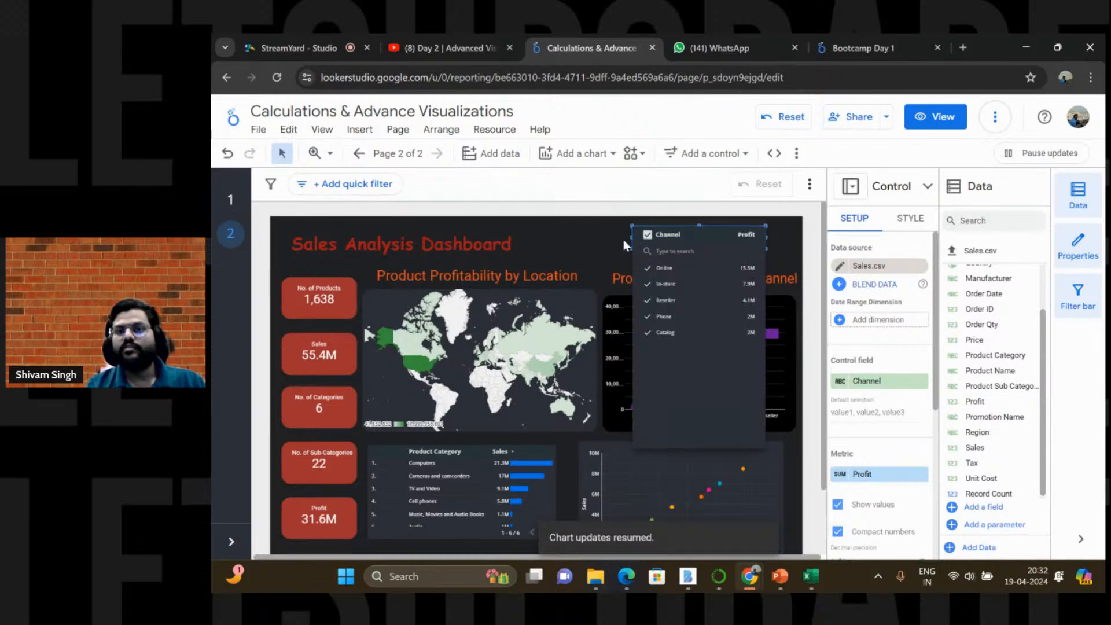
pyautogui.click(602, 240)
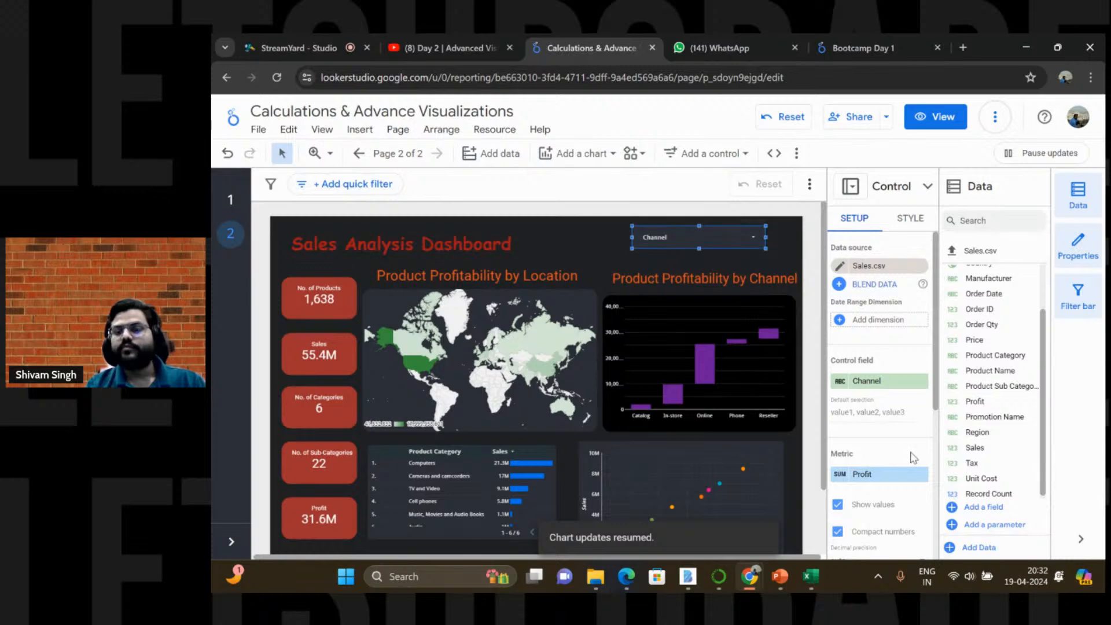
pyautogui.moveTo(956, 418); pyautogui.dragTo(962, 407)
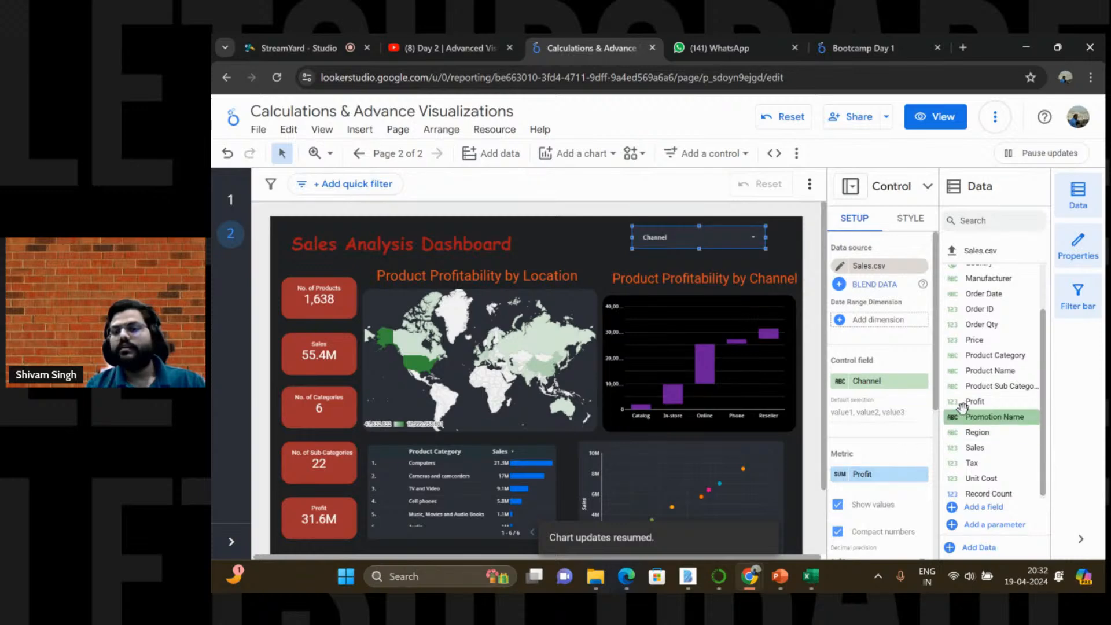
pyautogui.scroll(2, 983, 431)
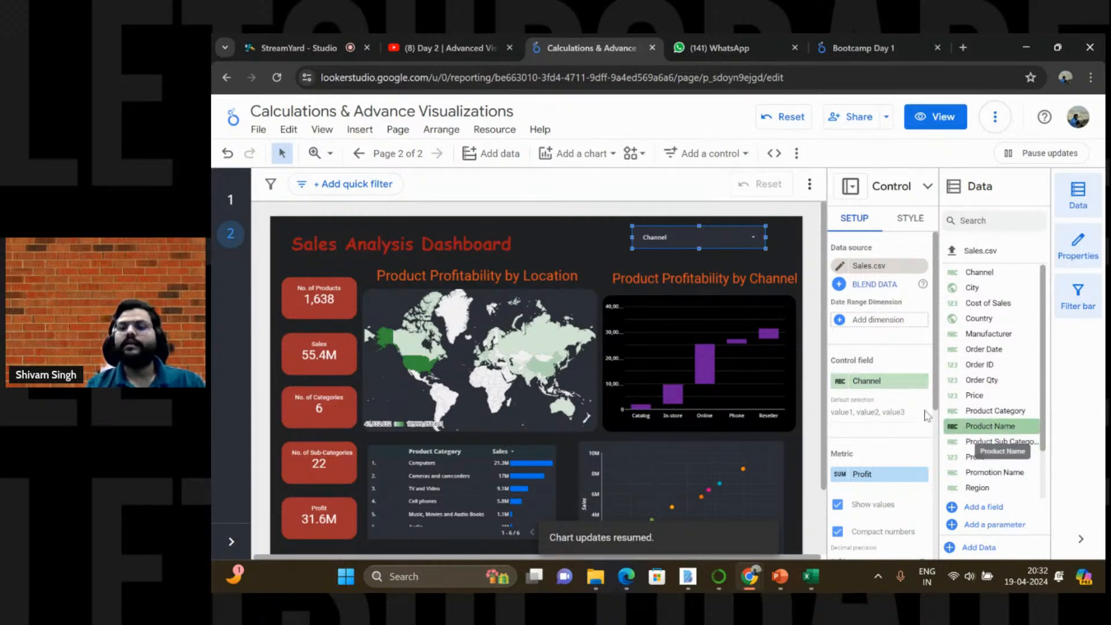
pyautogui.moveTo(988, 428); pyautogui.dragTo(881, 381)
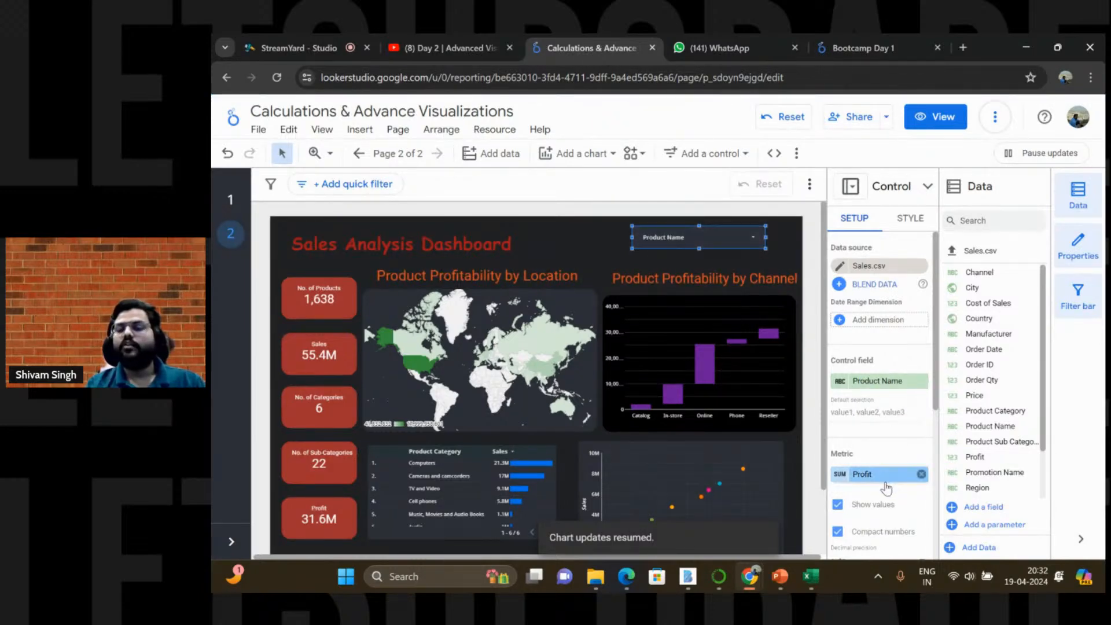
# Step: Look through the product values in the drop-down list, and check the report's refresh and copy options
pyautogui.click(754, 241)
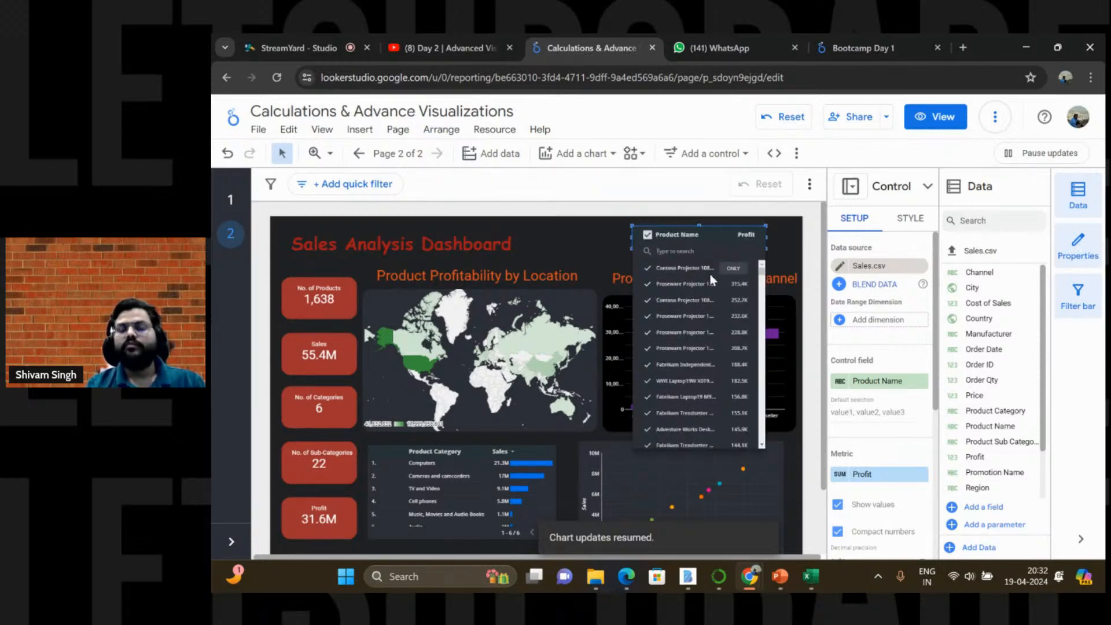
pyautogui.scroll(-5, 720, 380)
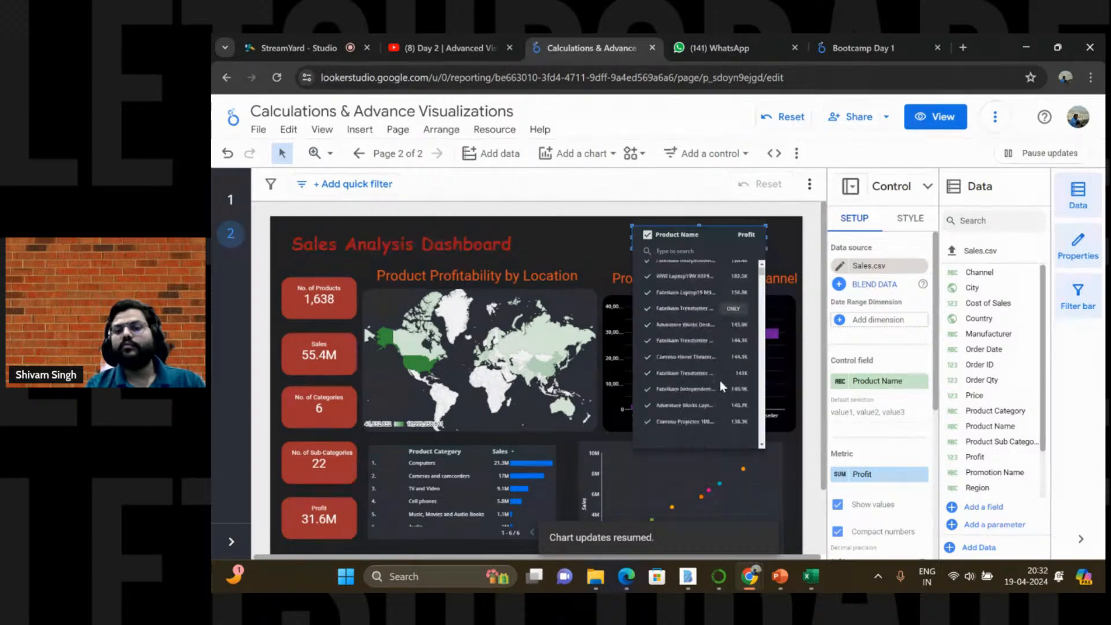
pyautogui.click(585, 245)
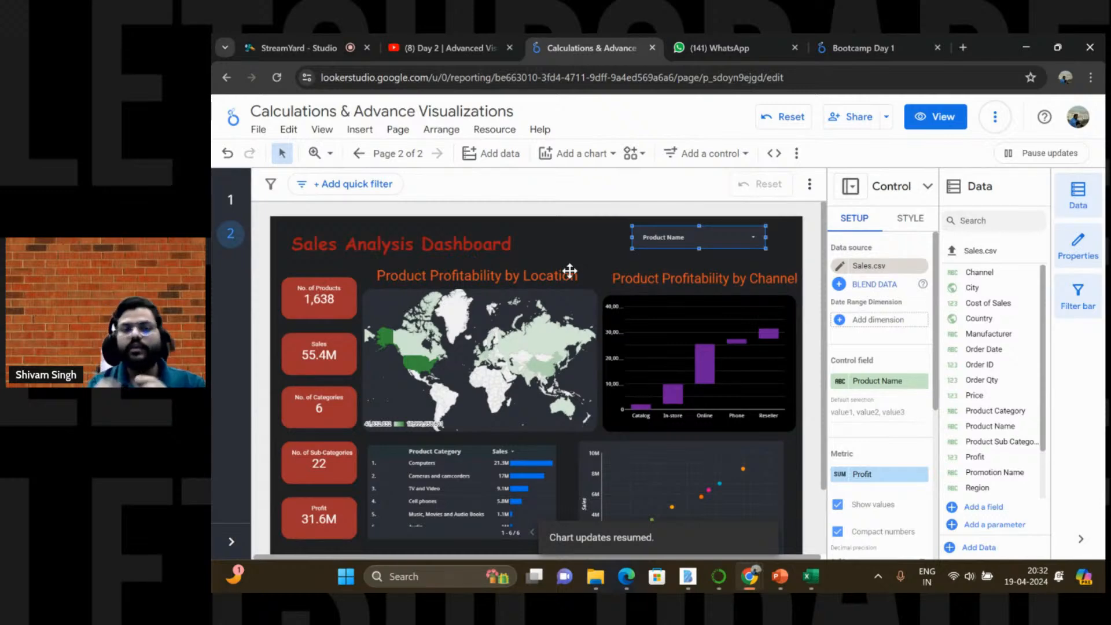
pyautogui.scroll(-1, 570, 270)
pyautogui.scroll(1, 570, 270)
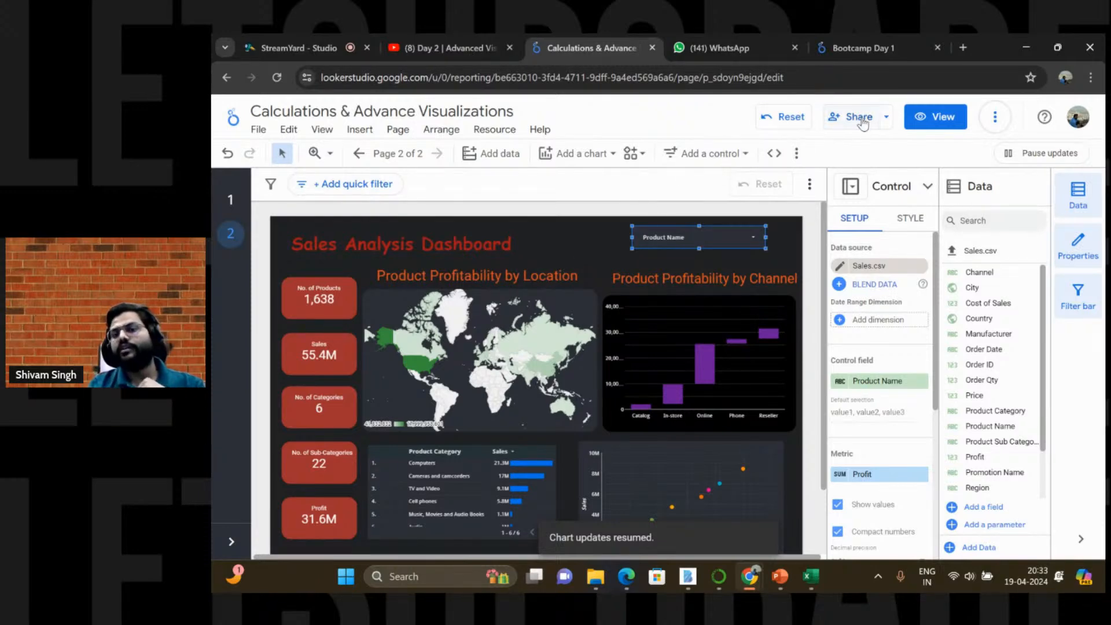
pyautogui.click(1002, 120)
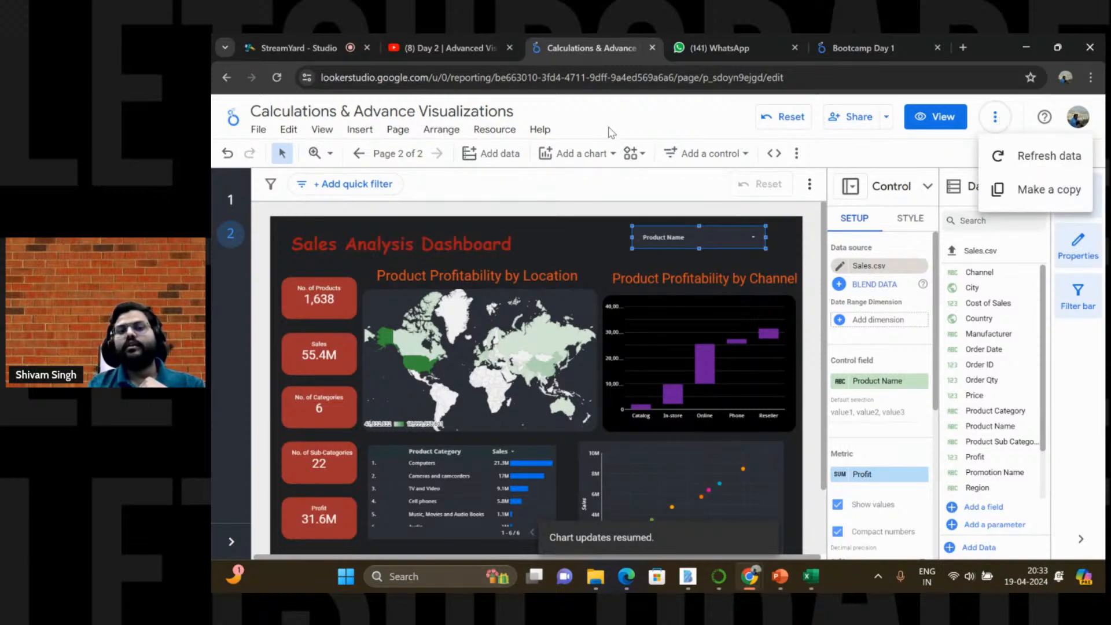
# Step: Check the report's download format options
pyautogui.click(605, 124)
pyautogui.click(258, 131)
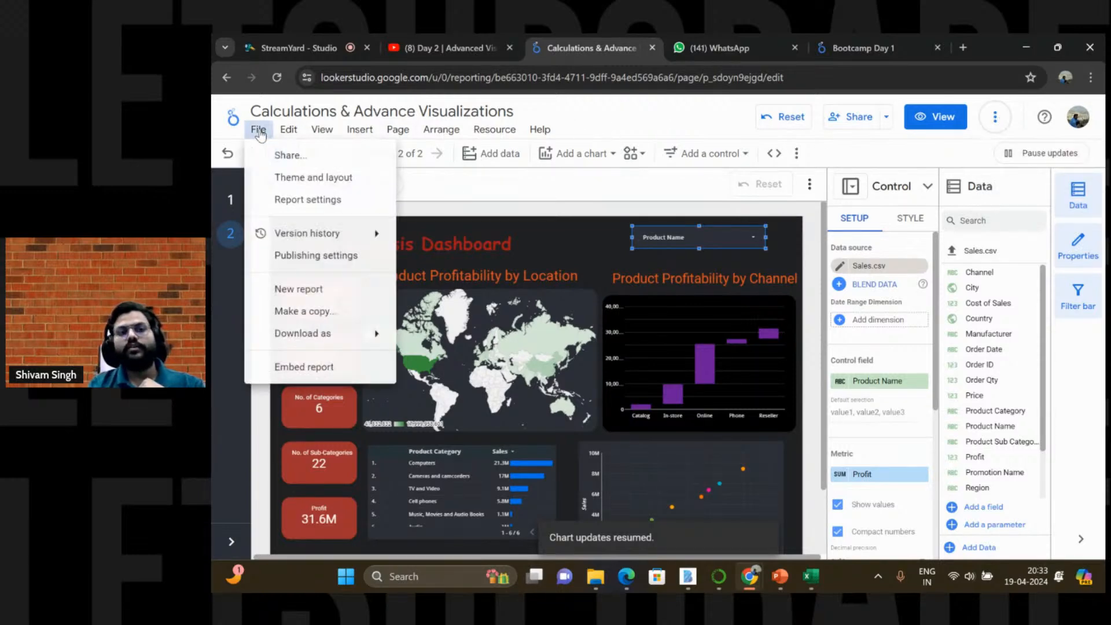
pyautogui.moveTo(327, 347)
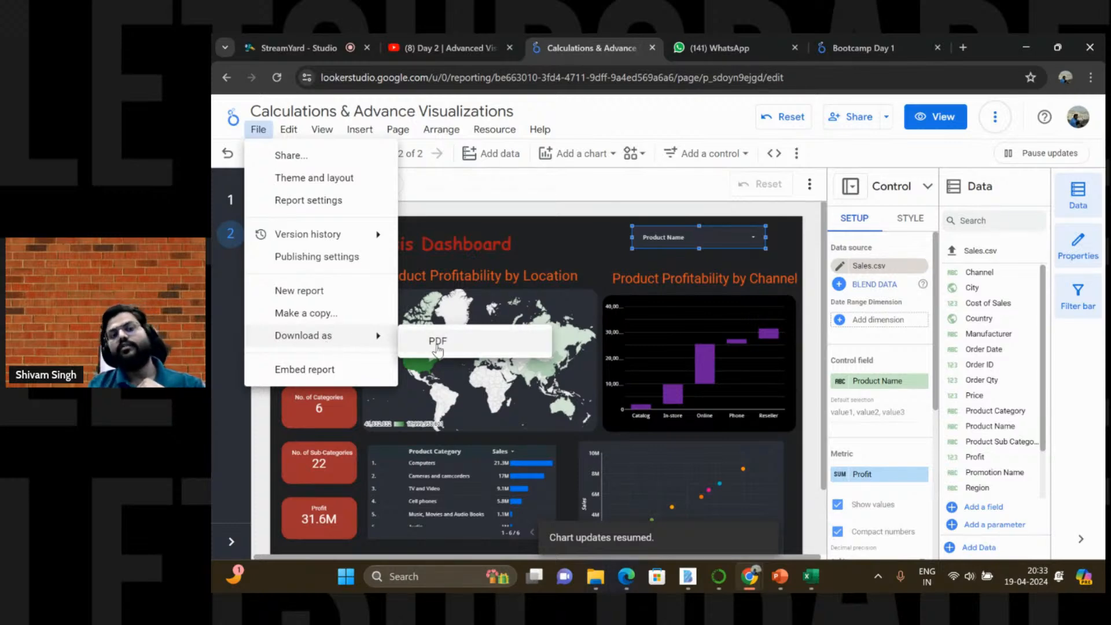
pyautogui.click(460, 181)
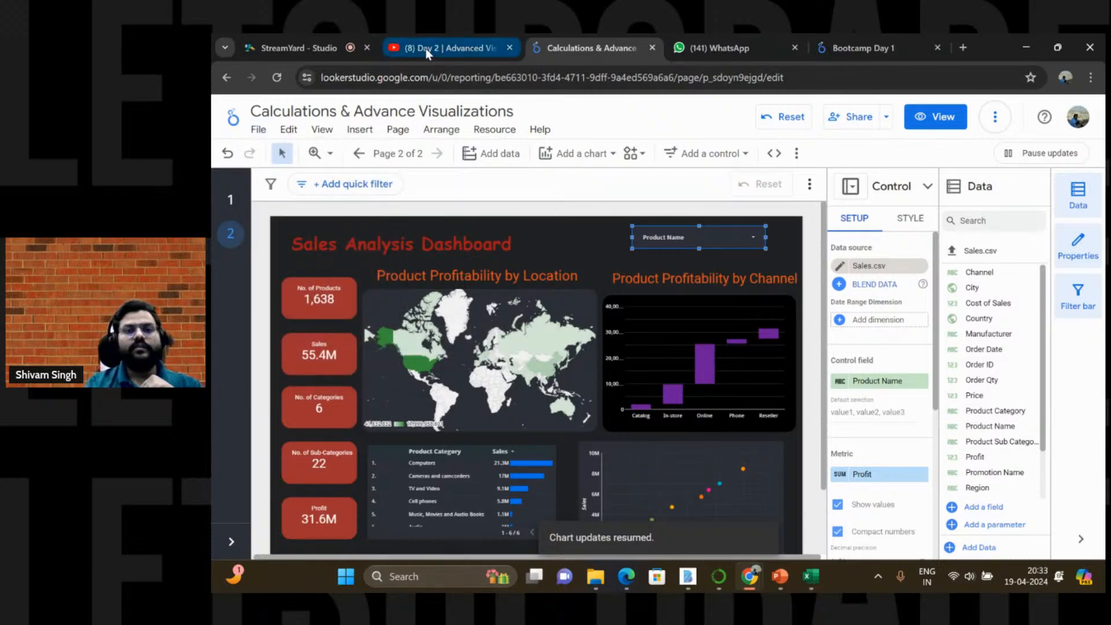
# Step: Switch to the YouTube live stream, skip the ad to check the viewers' chat, and return to the StreamYard studio
pyautogui.click(312, 37)
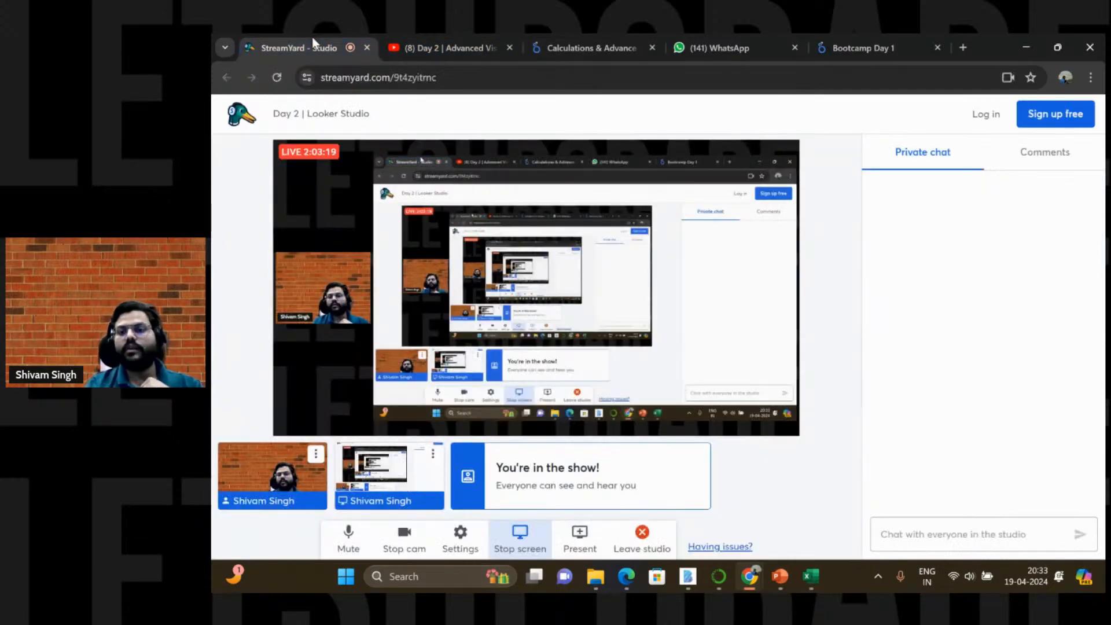
pyautogui.click(414, 34)
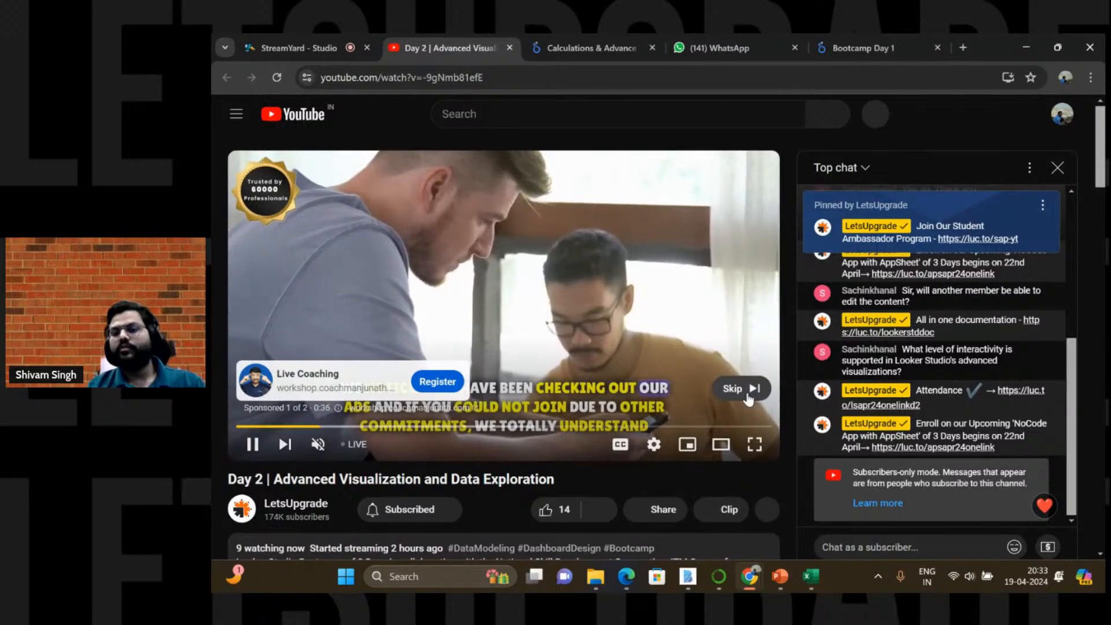
pyautogui.click(747, 394)
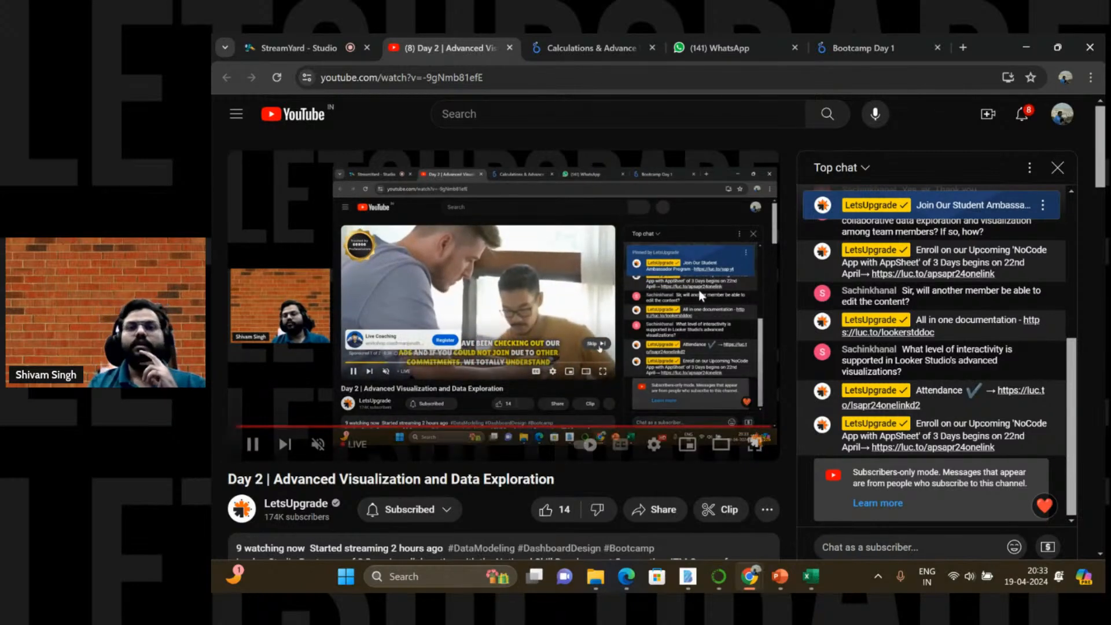
pyautogui.click(604, 51)
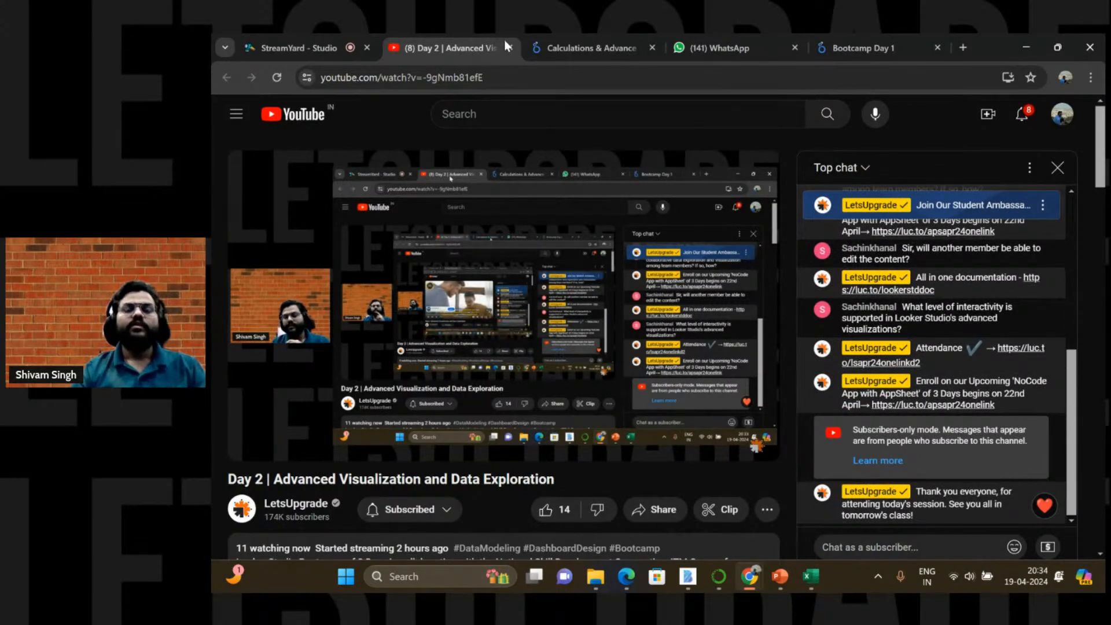
pyautogui.click(325, 49)
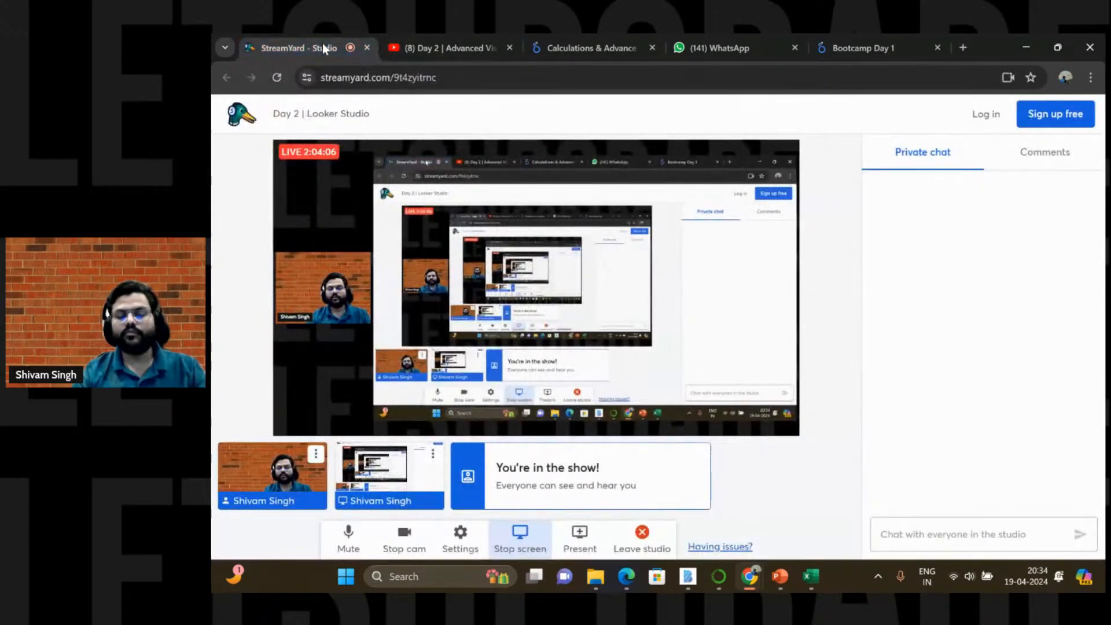